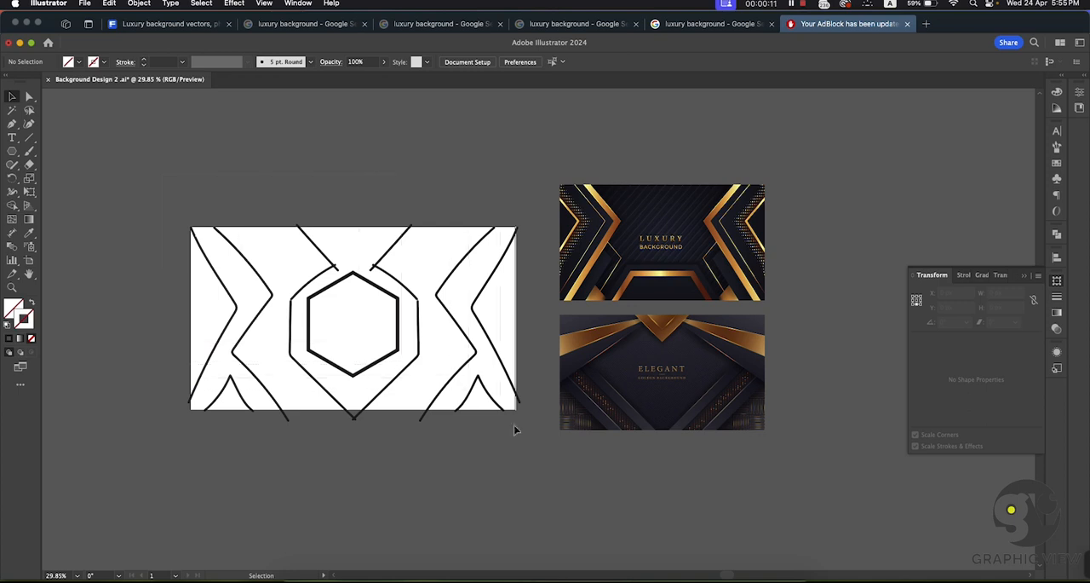
Step: Move the central hexagon of the line sketch slightly downward on the artboard
{"action": "left_click", "coordinate": [535, 446]}
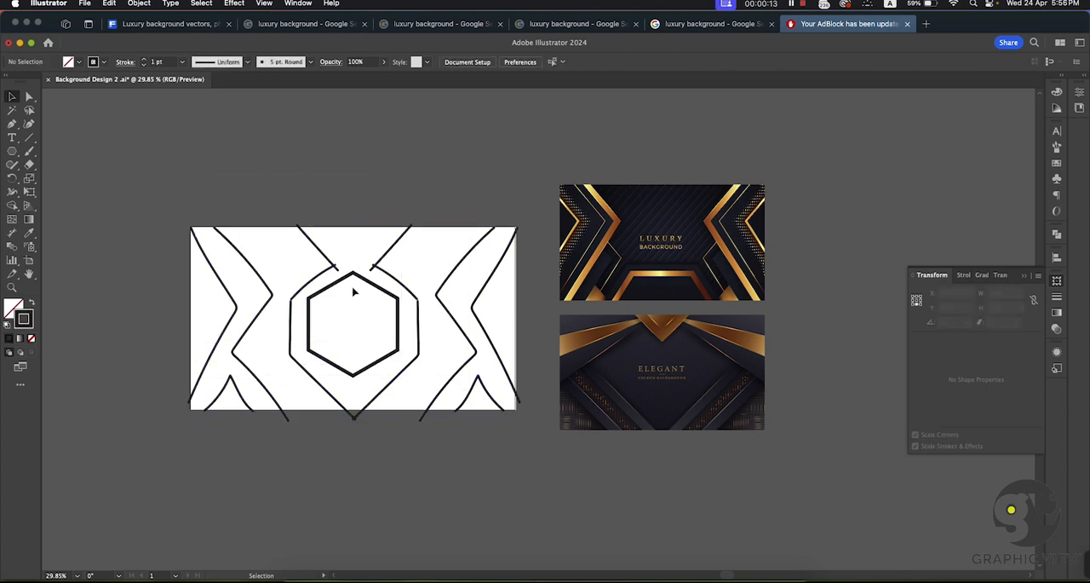
{"action": "left_click_drag", "start_coordinate": [363, 284], "coordinate": [360, 287]}
{"action": "left_click", "coordinate": [536, 443]}
Step: Move the whole line sketch off the artboard onto the empty canvas to its left
{"action": "key", "text": "super+space"}
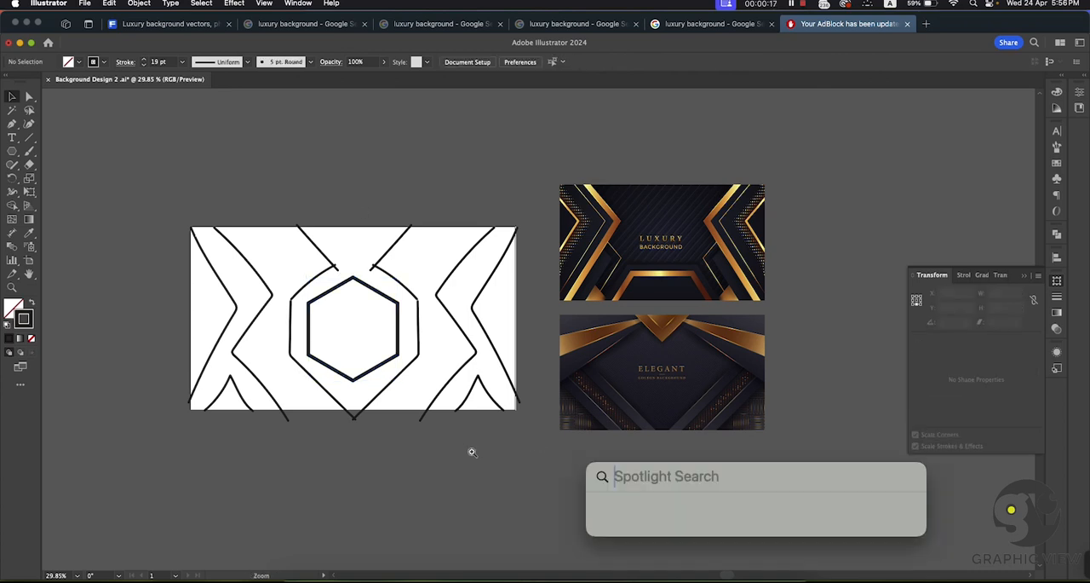
{"action": "left_click_drag", "start_coordinate": [472, 452], "coordinate": [435, 437]}
{"action": "left_click_drag", "start_coordinate": [414, 426], "coordinate": [451, 409]}
{"action": "left_click_drag", "start_coordinate": [245, 219], "coordinate": [550, 416]}
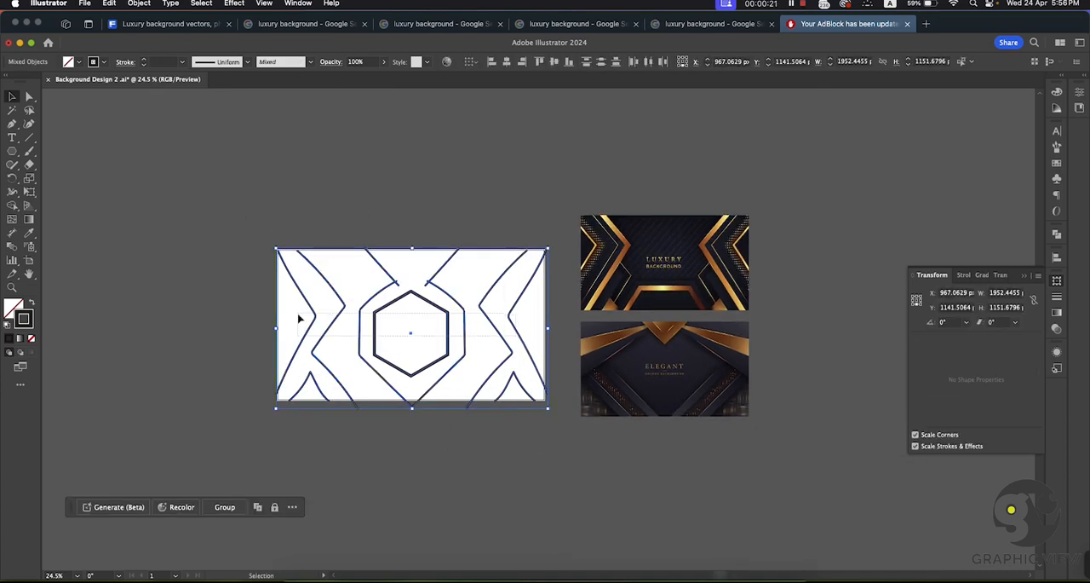
{"action": "left_click", "coordinate": [230, 197]}
{"action": "key", "text": "super+a"}
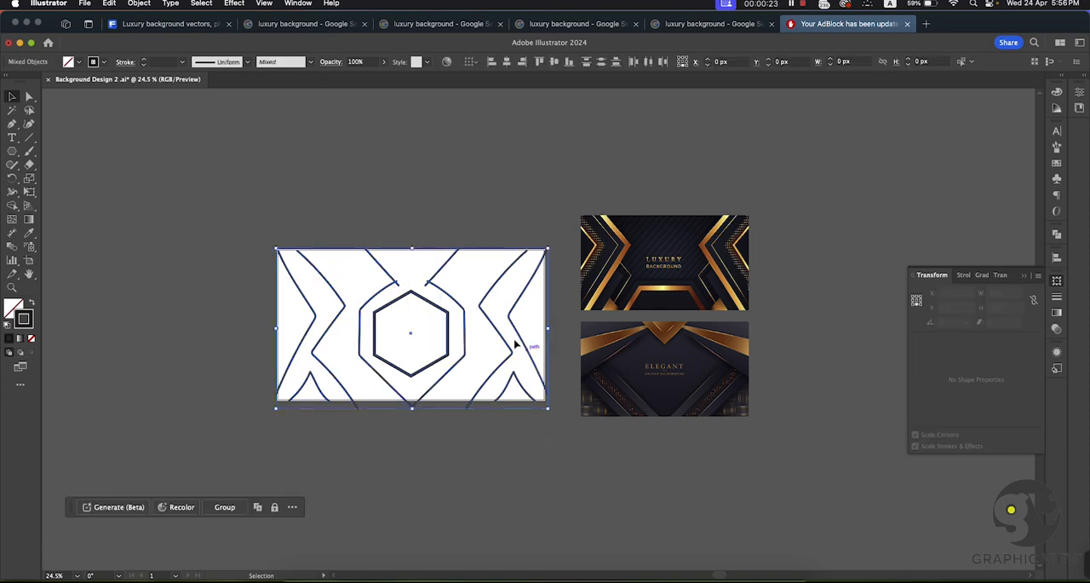
{"action": "left_click_drag", "start_coordinate": [508, 320], "coordinate": [229, 326]}
{"action": "key", "text": "c"}
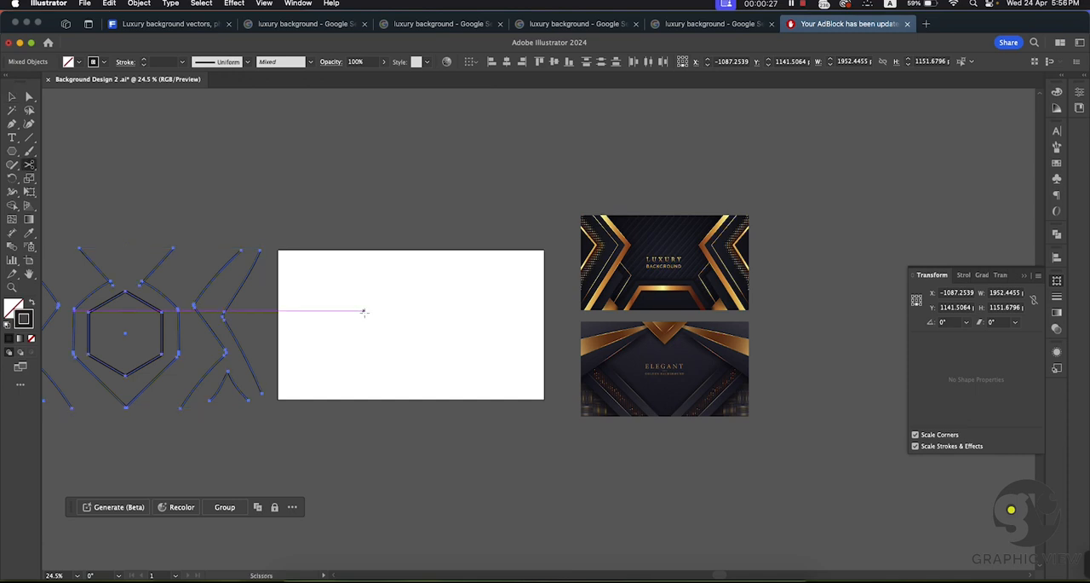
{"action": "left_click_drag", "start_coordinate": [353, 313], "coordinate": [499, 309]}
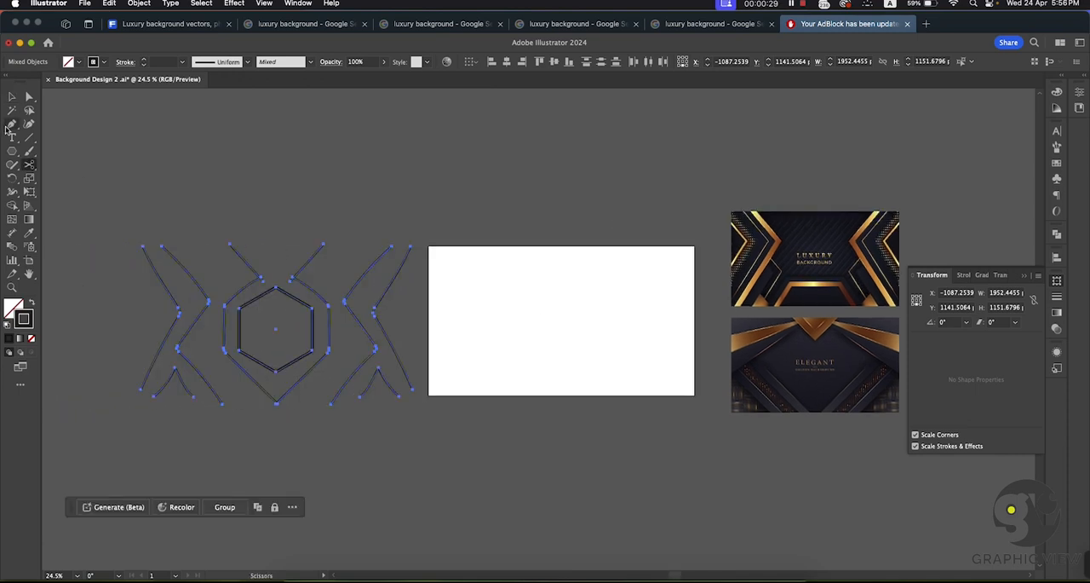
{"action": "left_click", "coordinate": [11, 97]}
{"action": "left_click", "coordinate": [411, 186]}
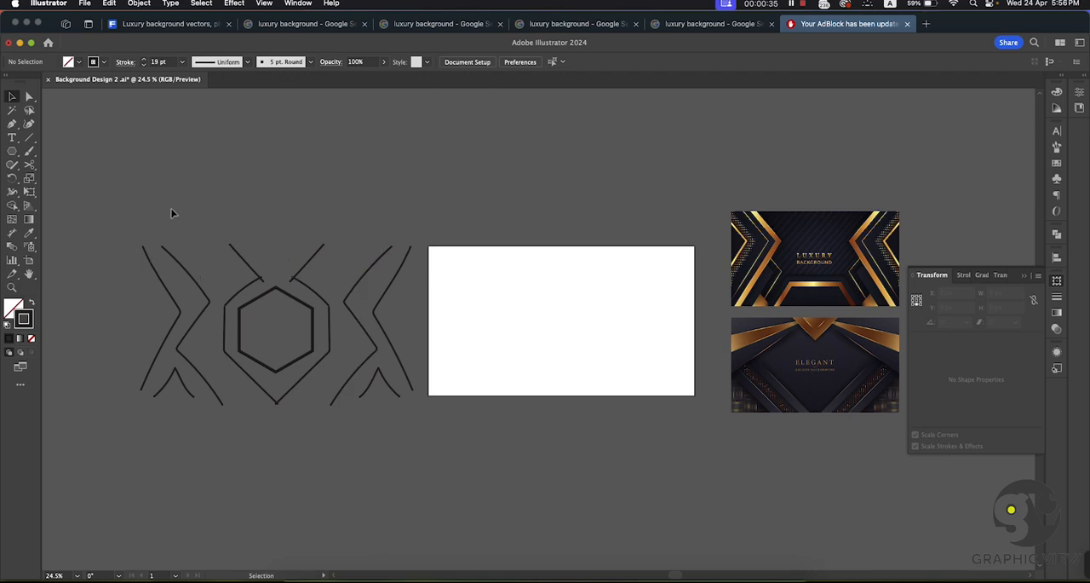
{"action": "left_click_drag", "start_coordinate": [428, 433], "coordinate": [425, 430]}
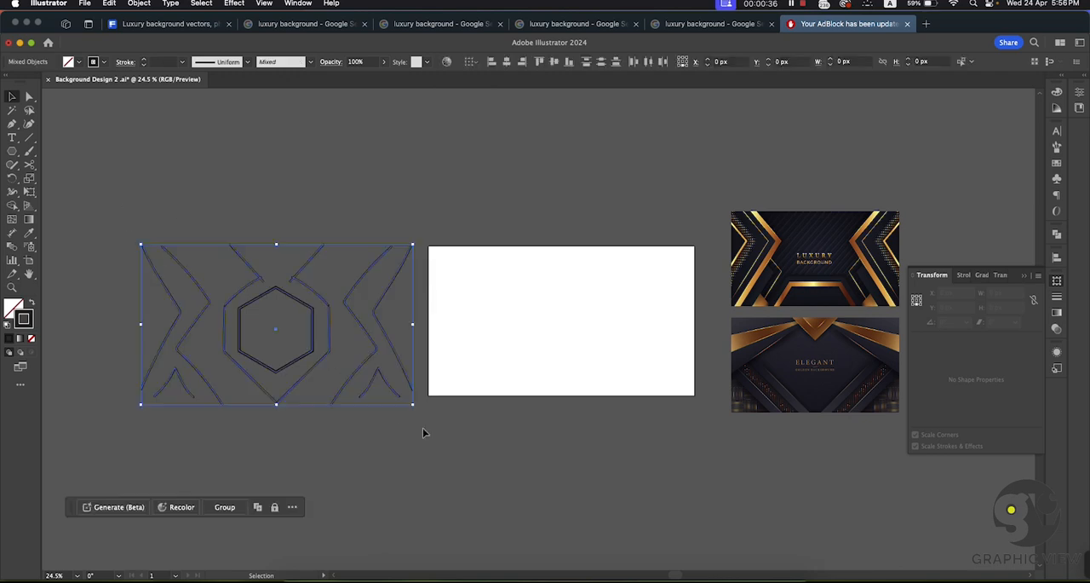
{"action": "left_click", "coordinate": [533, 304]}
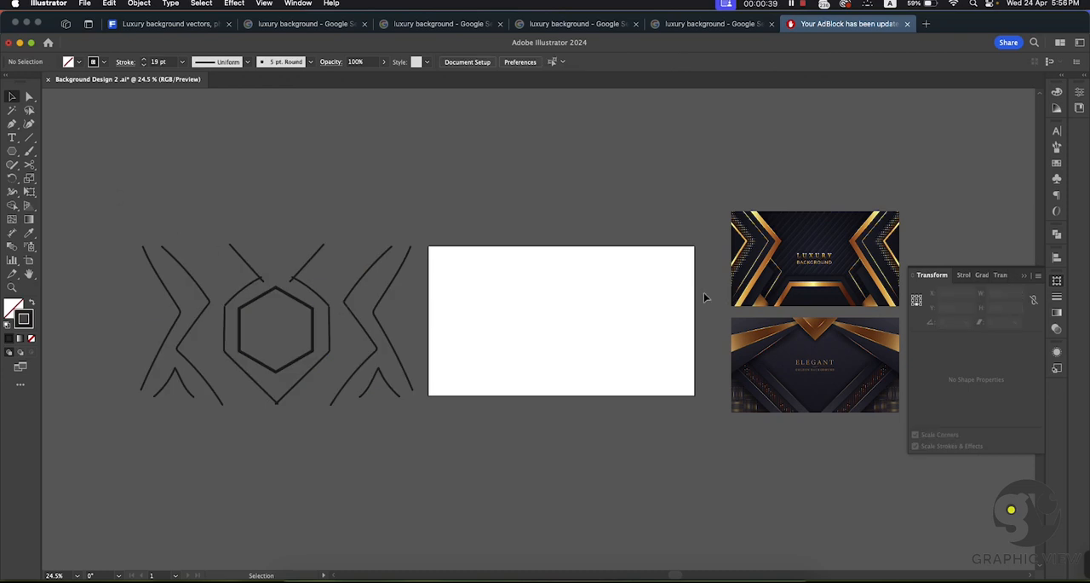
{"action": "left_click_drag", "start_coordinate": [621, 329], "coordinate": [598, 317]}
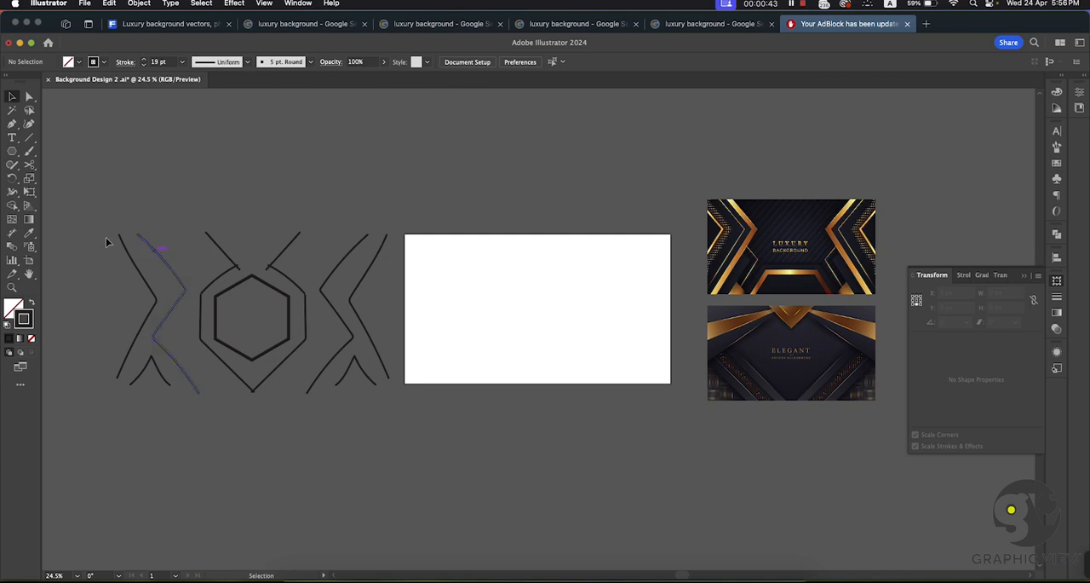
{"action": "left_click", "coordinate": [12, 124]}
{"action": "left_click", "coordinate": [11, 96]}
Step: Undo the sketch's move off the artboard, keeping the hexagon's lowered position
{"action": "key", "text": "super+z"}
{"action": "key", "text": "super+z"}
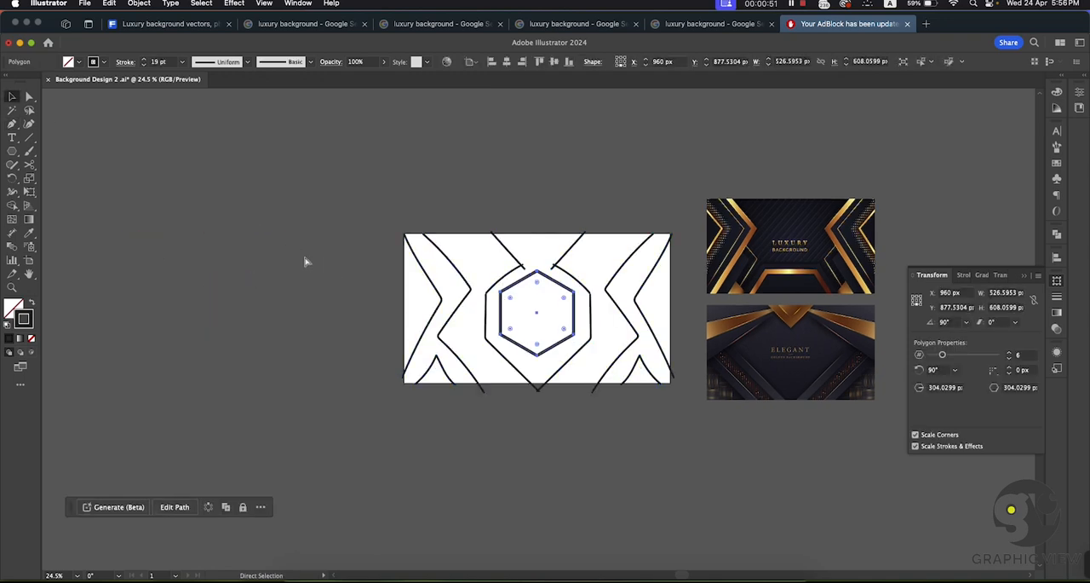
{"action": "key", "text": "super+z"}
Step: Group all the sketch lines and lower the group's opacity to 28%
{"action": "left_click_drag", "start_coordinate": [406, 227], "coordinate": [292, 199]}
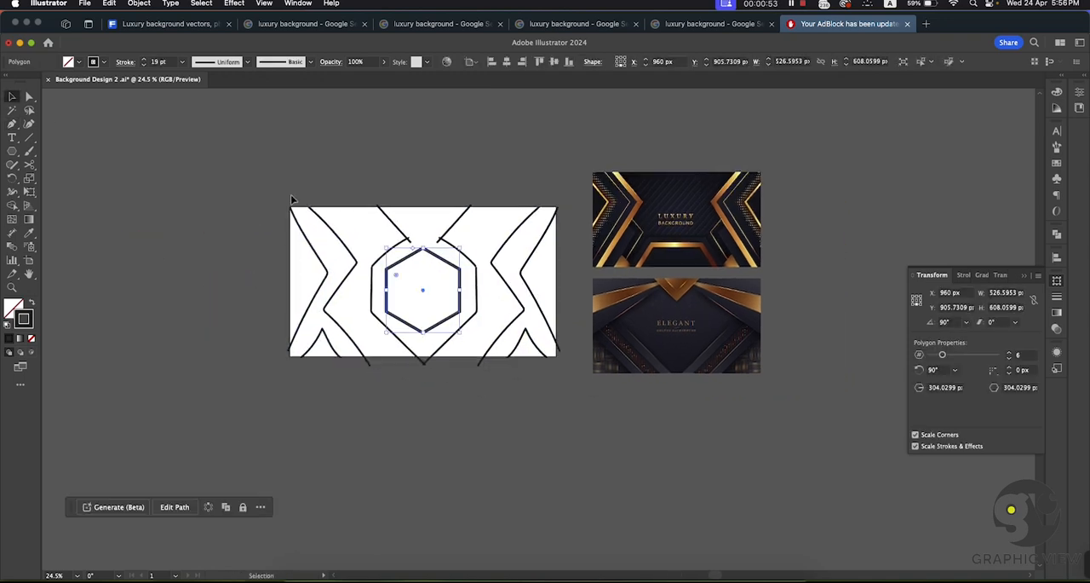
{"action": "left_click", "coordinate": [490, 330]}
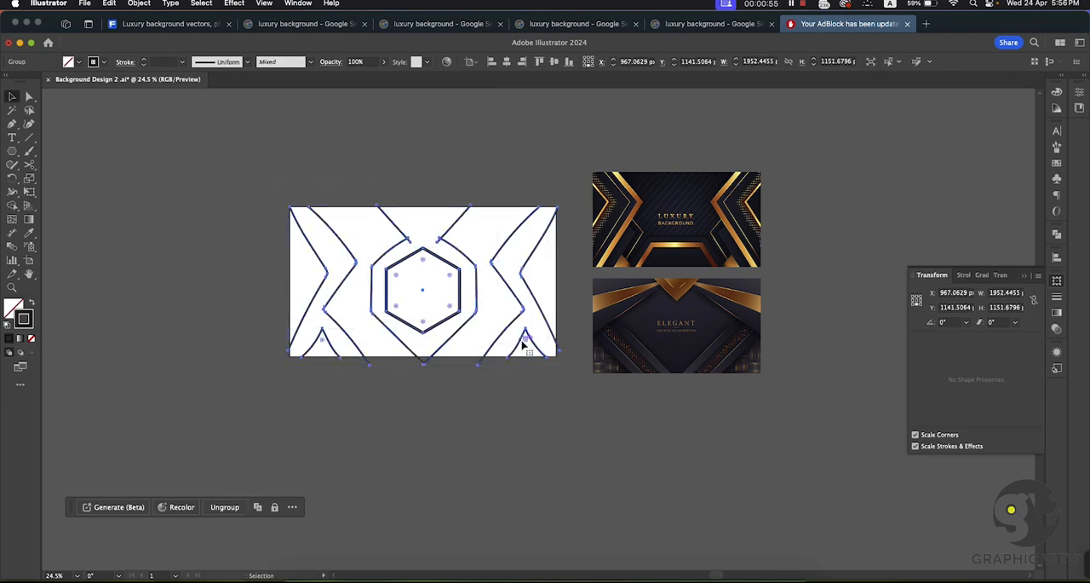
{"action": "left_click", "coordinate": [383, 62]}
{"action": "left_click_drag", "start_coordinate": [384, 77], "coordinate": [346, 79]}
{"action": "left_click", "coordinate": [14, 94]}
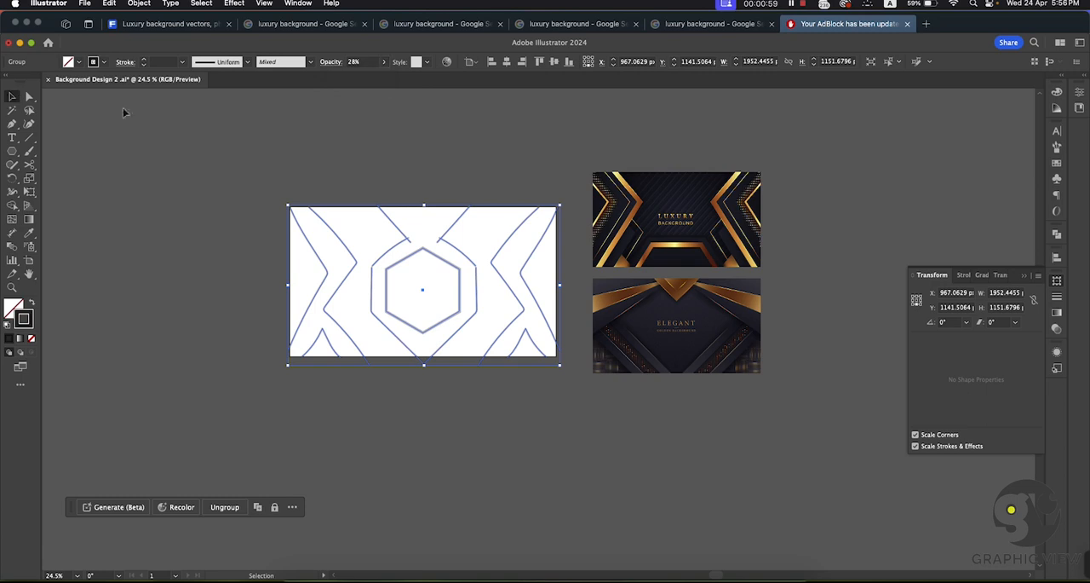
Step: Show the Layers panel and expand Layer 1 to list its objects
{"action": "left_click", "coordinate": [206, 110]}
{"action": "left_click_drag", "start_coordinate": [549, 382], "coordinate": [559, 388]}
{"action": "left_click", "coordinate": [299, 7]}
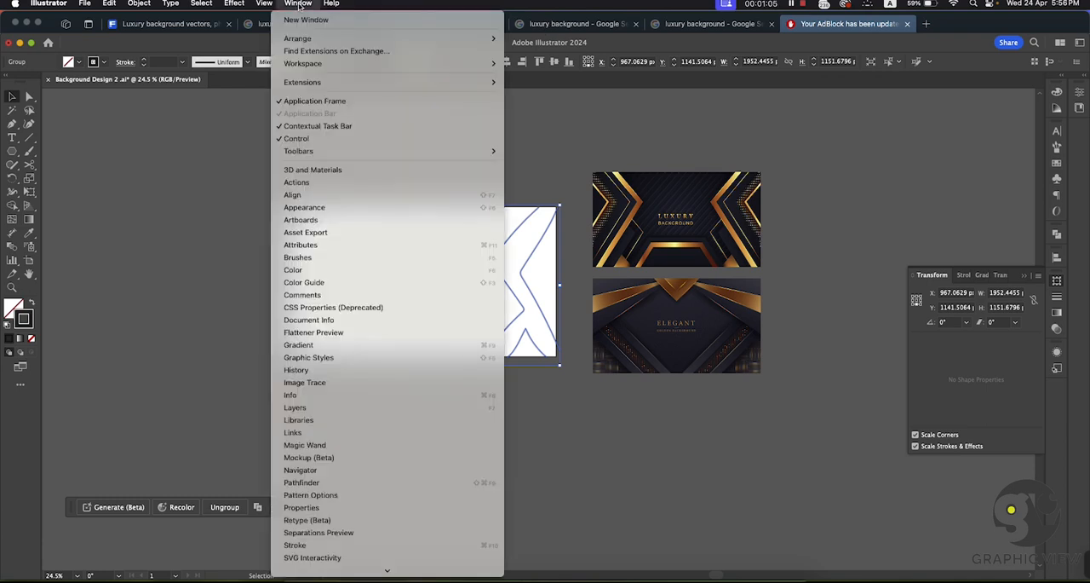
{"action": "left_click", "coordinate": [296, 408]}
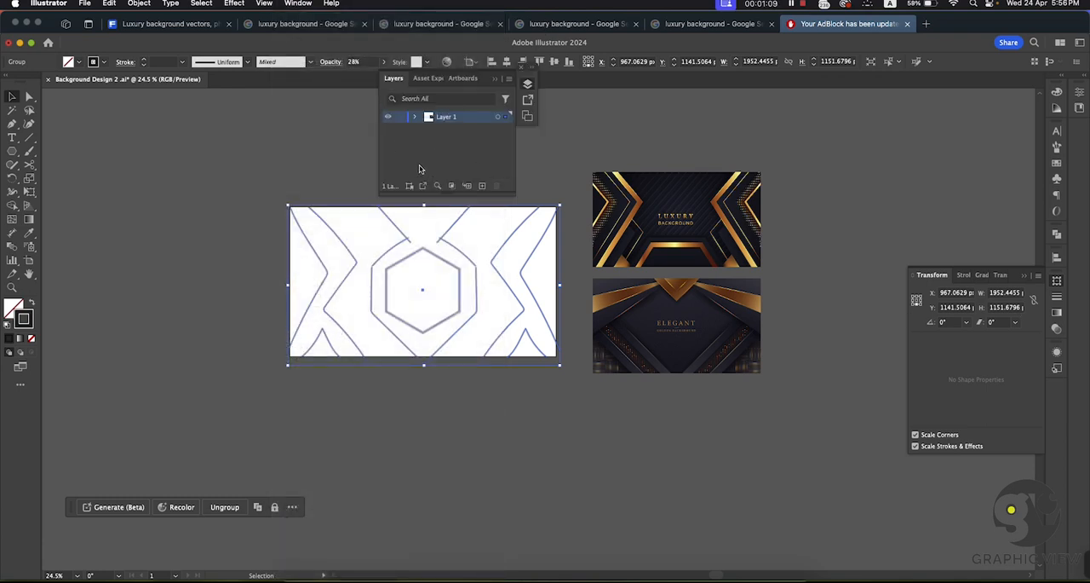
{"action": "left_click", "coordinate": [415, 116]}
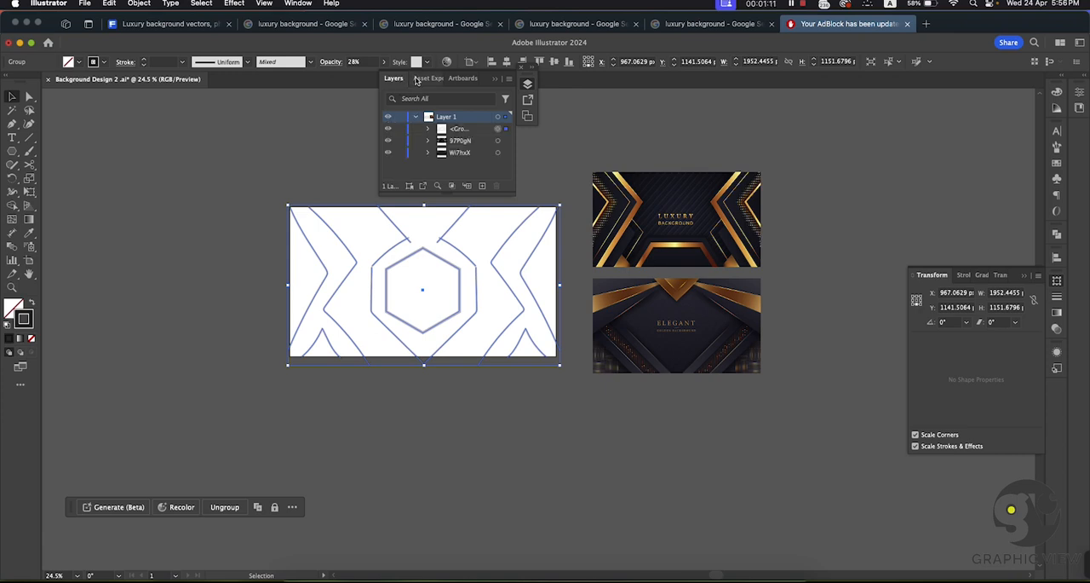
Step: Put the Transform panel away, and place the Layers panel beside the reference images and enlarge it
{"action": "left_click", "coordinate": [508, 79]}
{"action": "left_click", "coordinate": [508, 79]}
{"action": "left_click_drag", "start_coordinate": [501, 79], "coordinate": [979, 121]}
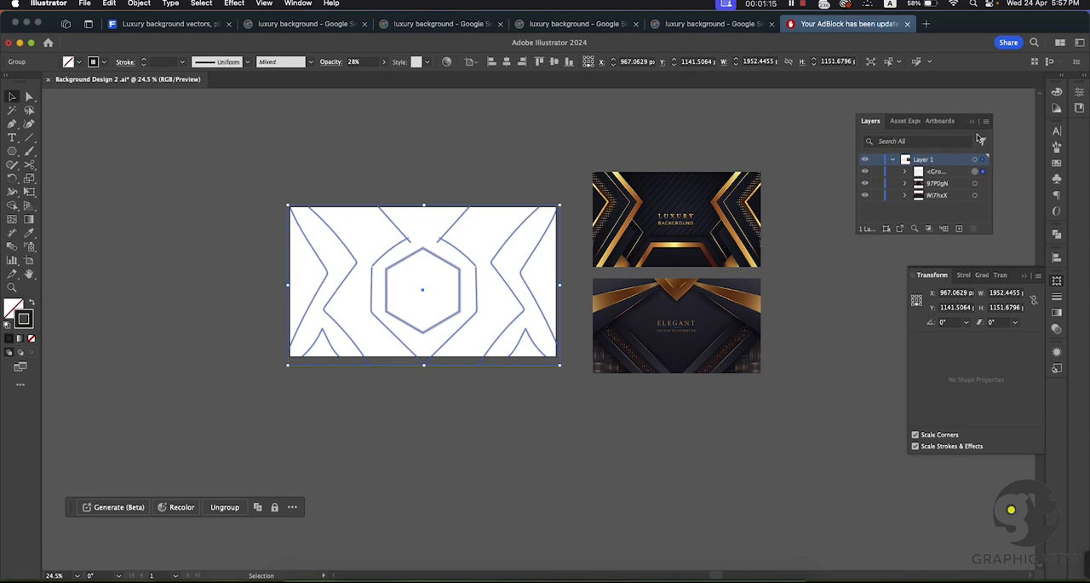
{"action": "left_click", "coordinate": [1026, 275]}
{"action": "left_click_drag", "start_coordinate": [908, 111], "coordinate": [897, 218]}
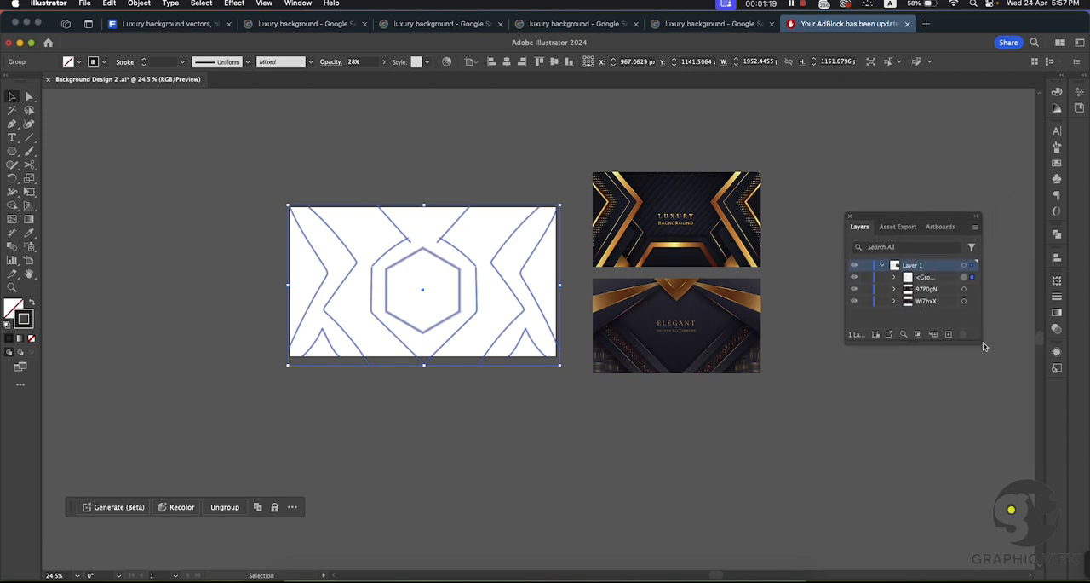
{"action": "left_click_drag", "start_coordinate": [978, 342], "coordinate": [1024, 399]}
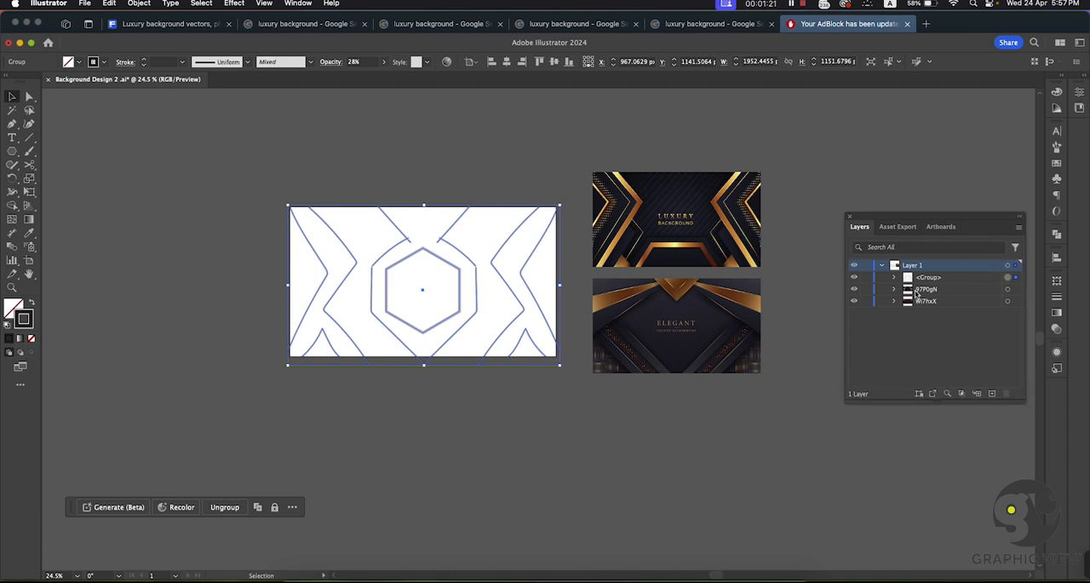
Step: Lock the faded sketch group in Layer 1
{"action": "left_click", "coordinate": [462, 155]}
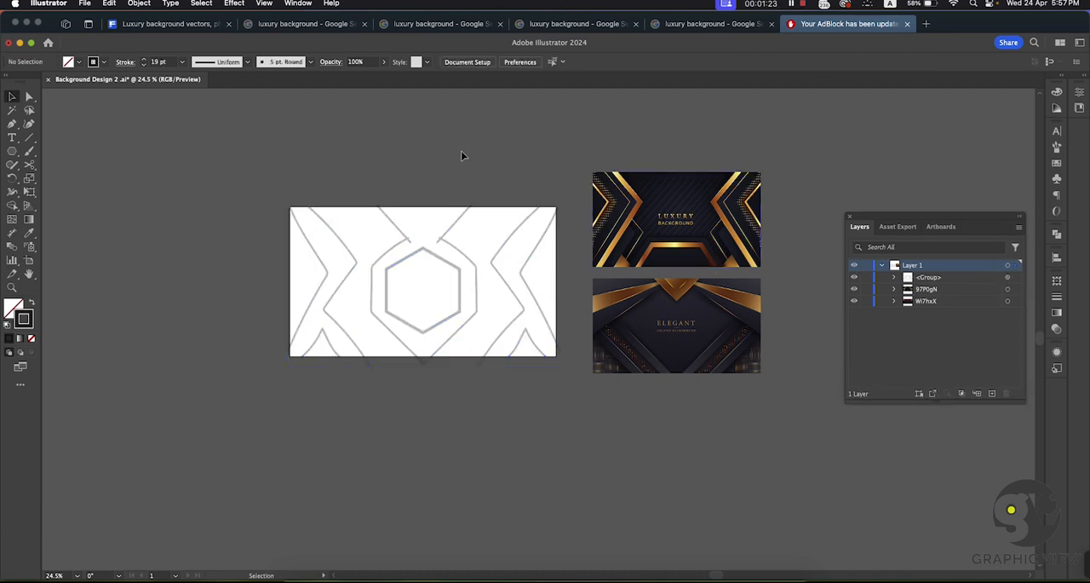
{"action": "left_click_drag", "start_coordinate": [316, 178], "coordinate": [559, 376]}
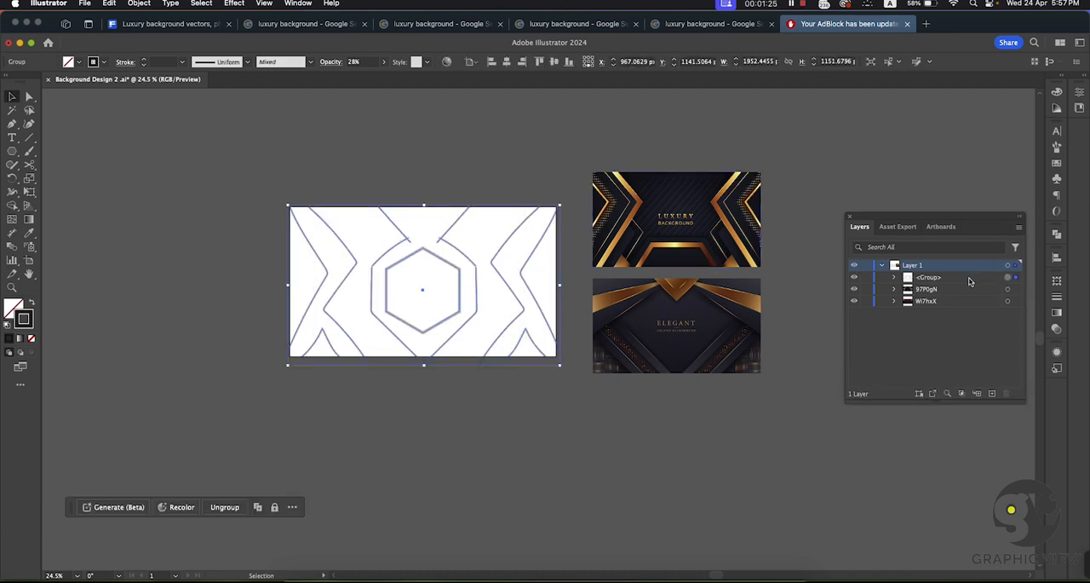
{"action": "left_click", "coordinate": [867, 276]}
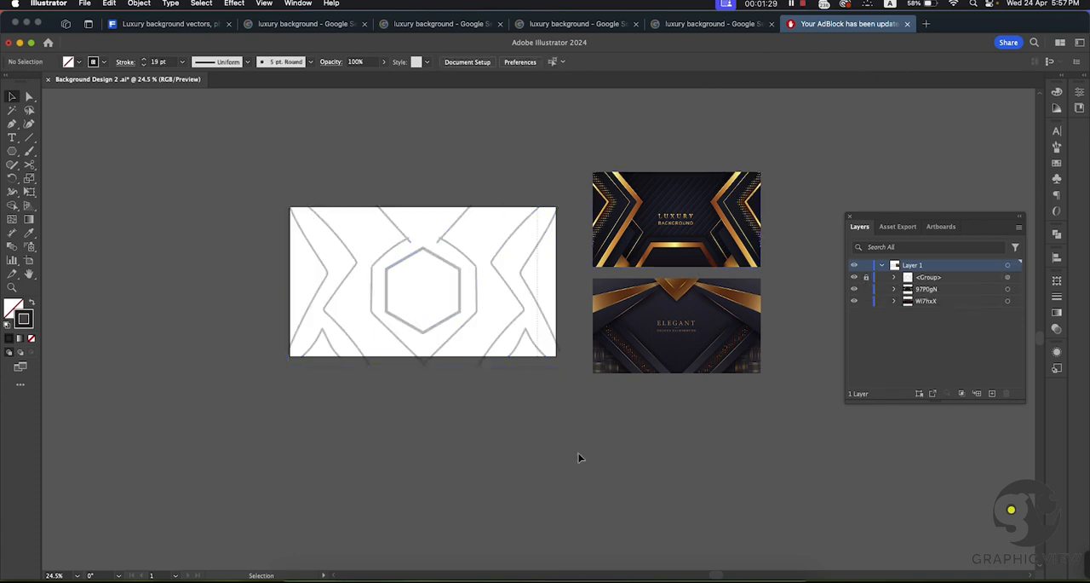
Step: Trace the sketch's left-edge chevron with the Pen tool as a closed 19 pt outline that extends beyond the artboard's left edge
{"action": "scroll", "coordinate": [434, 282], "scroll_direction": "up", "scroll_amount": 3}
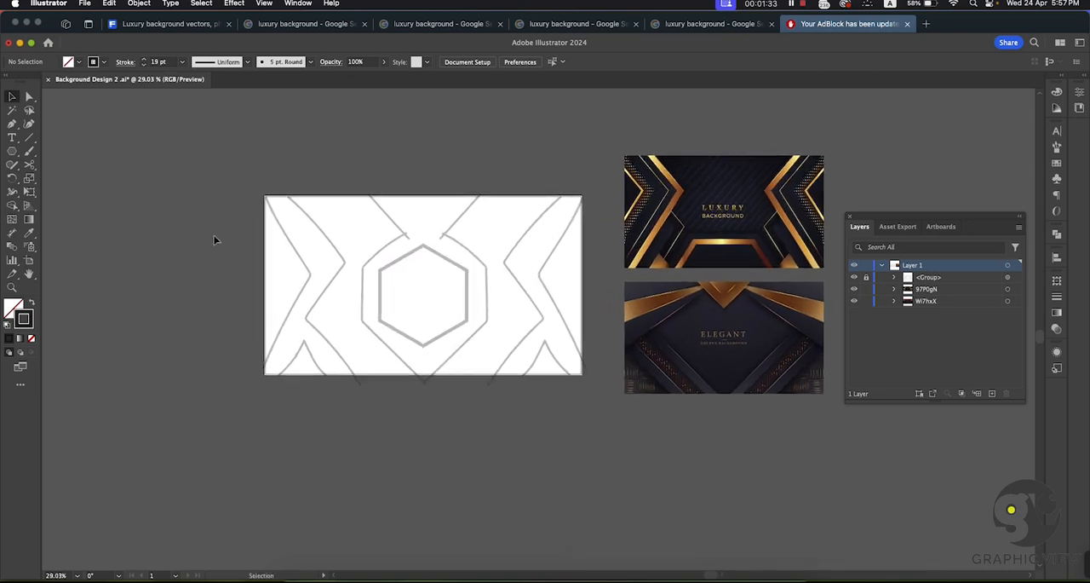
{"action": "left_click", "coordinate": [13, 126]}
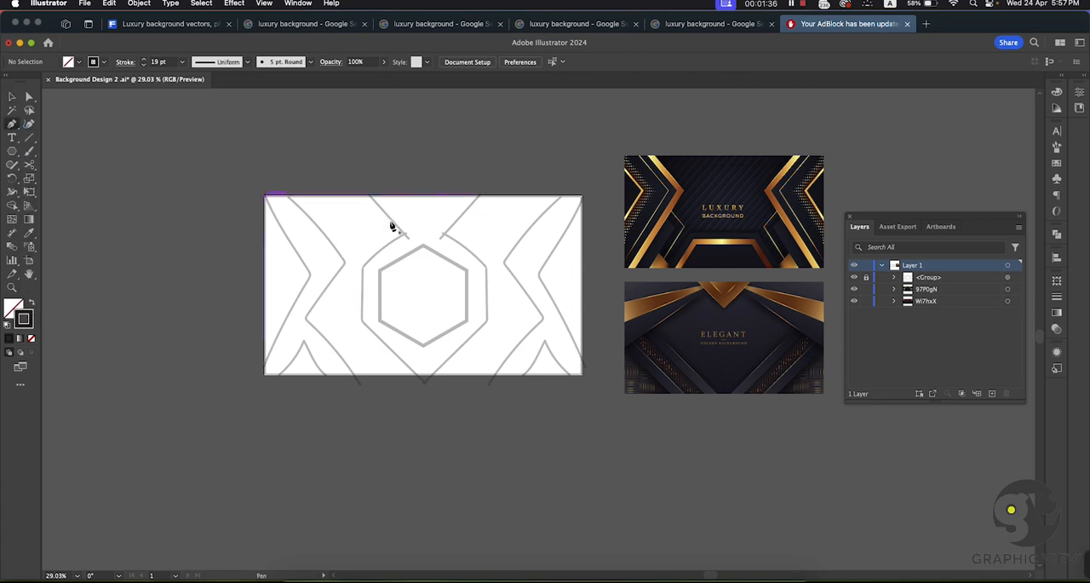
{"action": "left_click", "coordinate": [267, 197]}
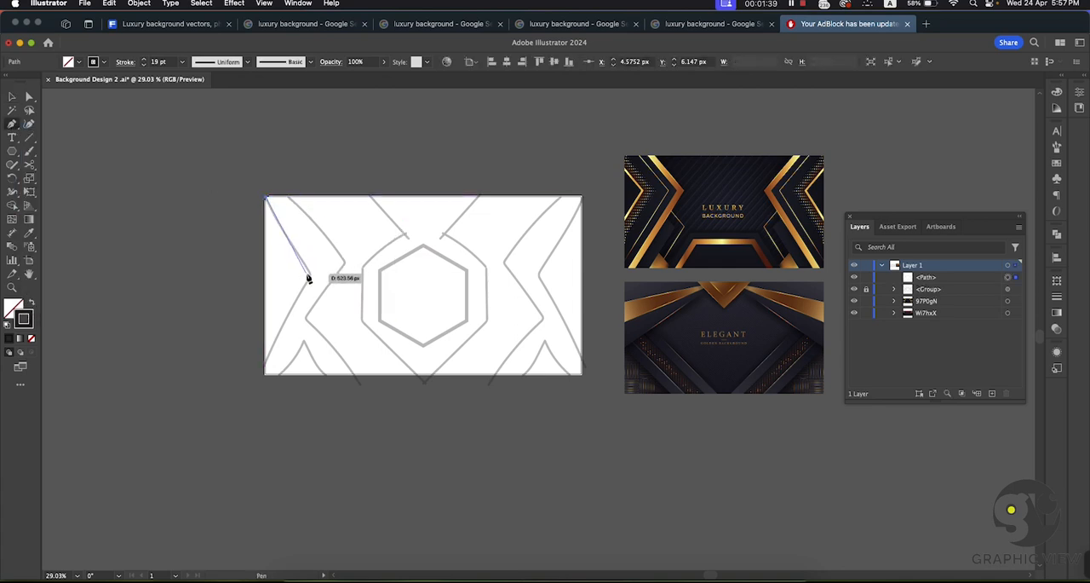
{"action": "left_click", "coordinate": [309, 279]}
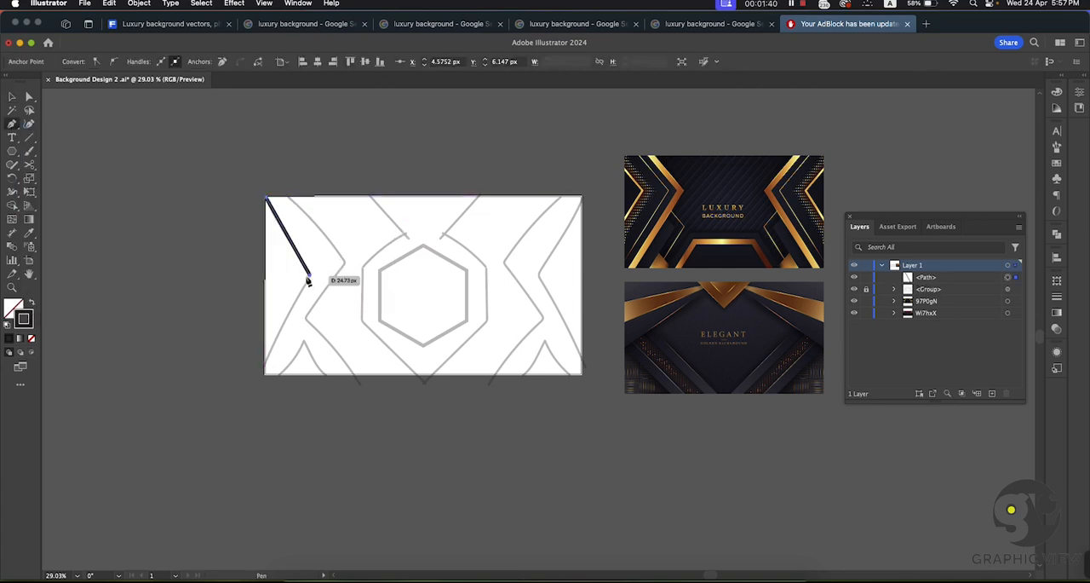
{"action": "left_click", "coordinate": [264, 371]}
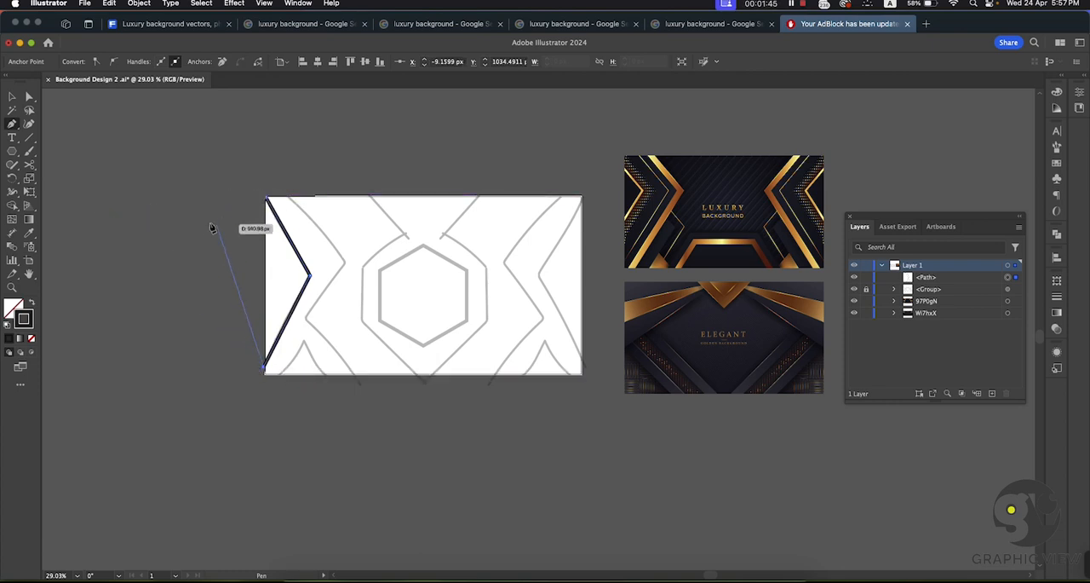
{"action": "left_click", "coordinate": [239, 338]}
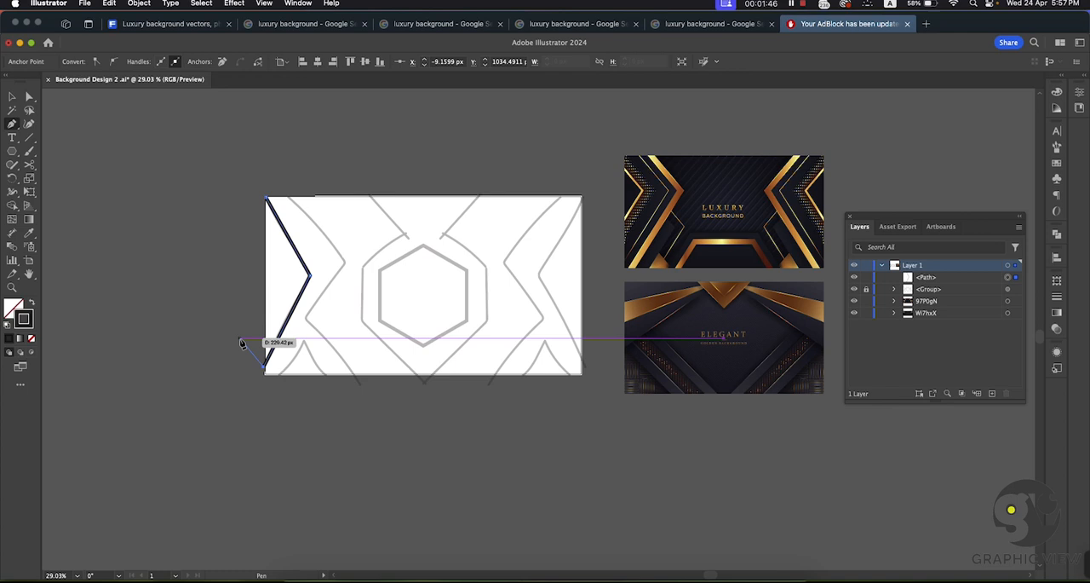
{"action": "left_click", "coordinate": [236, 192]}
{"action": "left_click", "coordinate": [266, 199]}
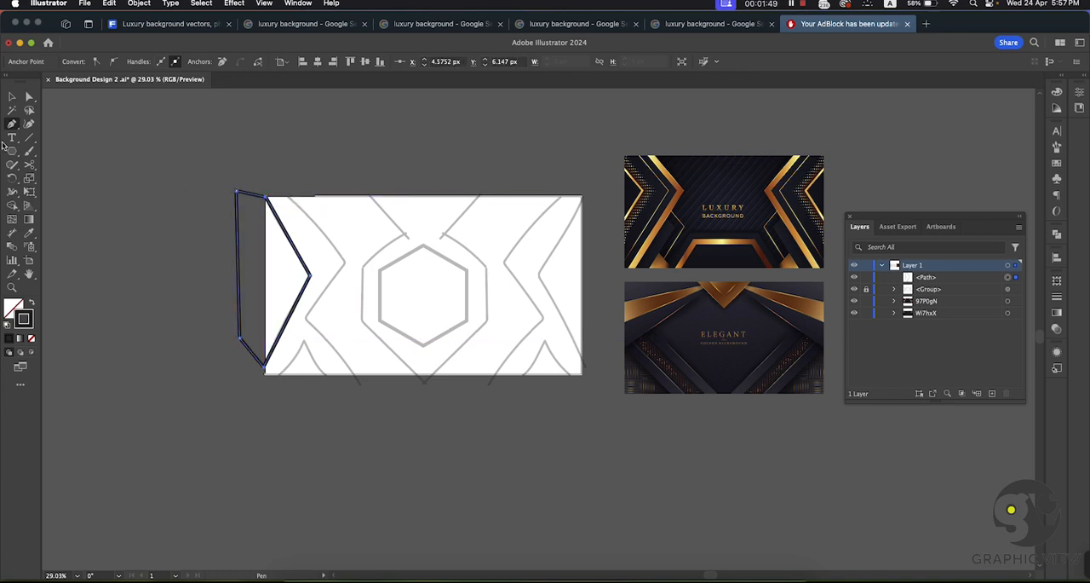
{"action": "left_click", "coordinate": [12, 96]}
{"action": "left_click", "coordinate": [99, 115]}
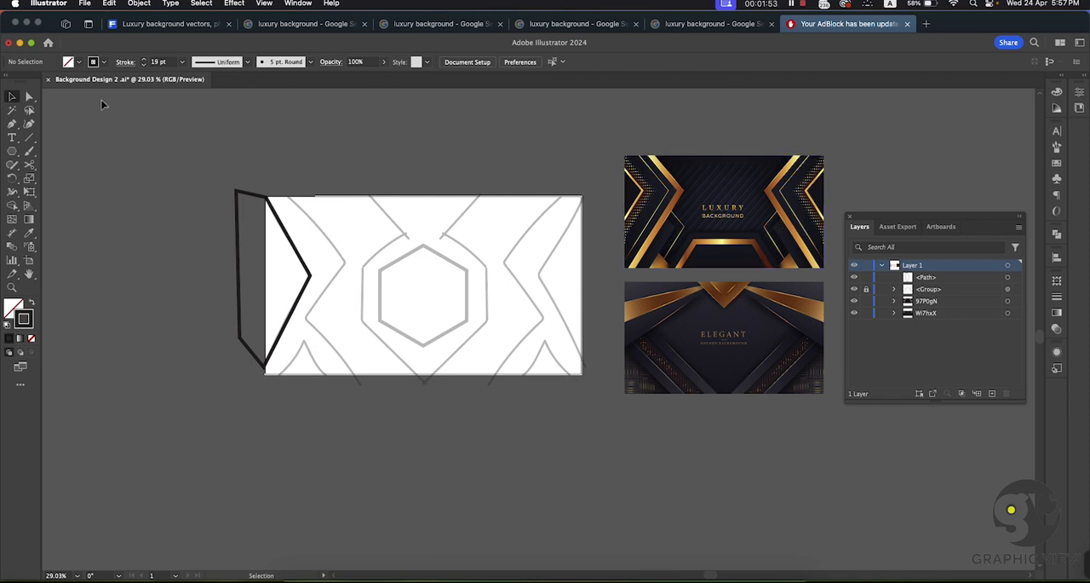
{"action": "left_click", "coordinate": [12, 124]}
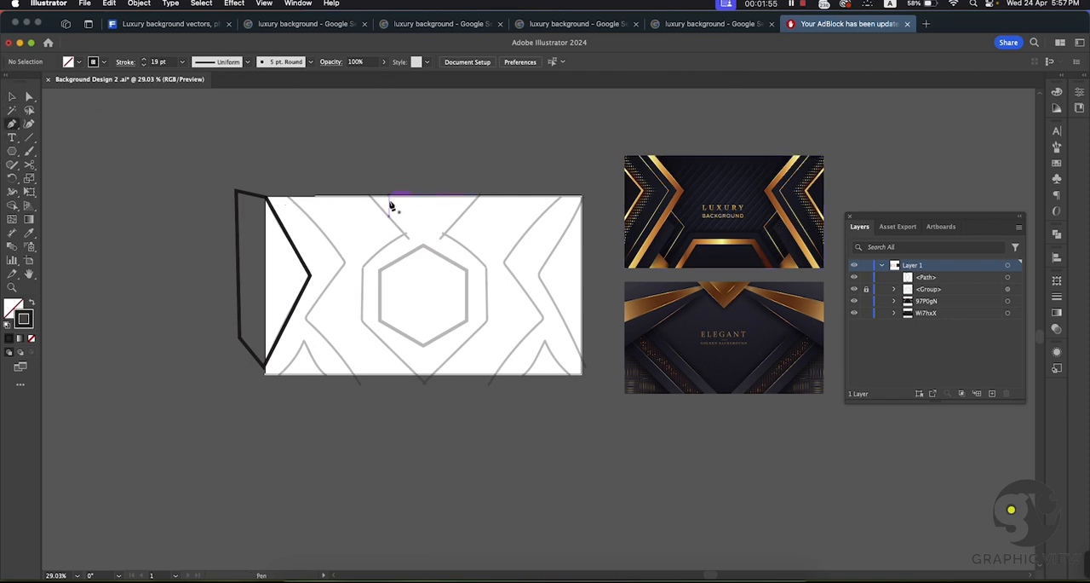
{"action": "left_click", "coordinate": [287, 190]}
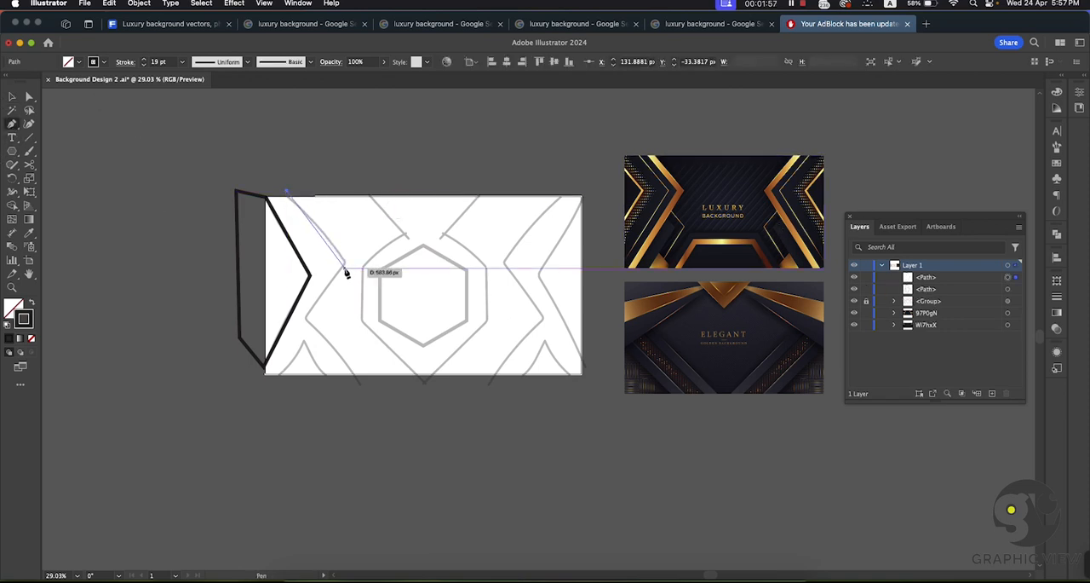
{"action": "left_click", "coordinate": [12, 96]}
{"action": "left_click", "coordinate": [355, 123]}
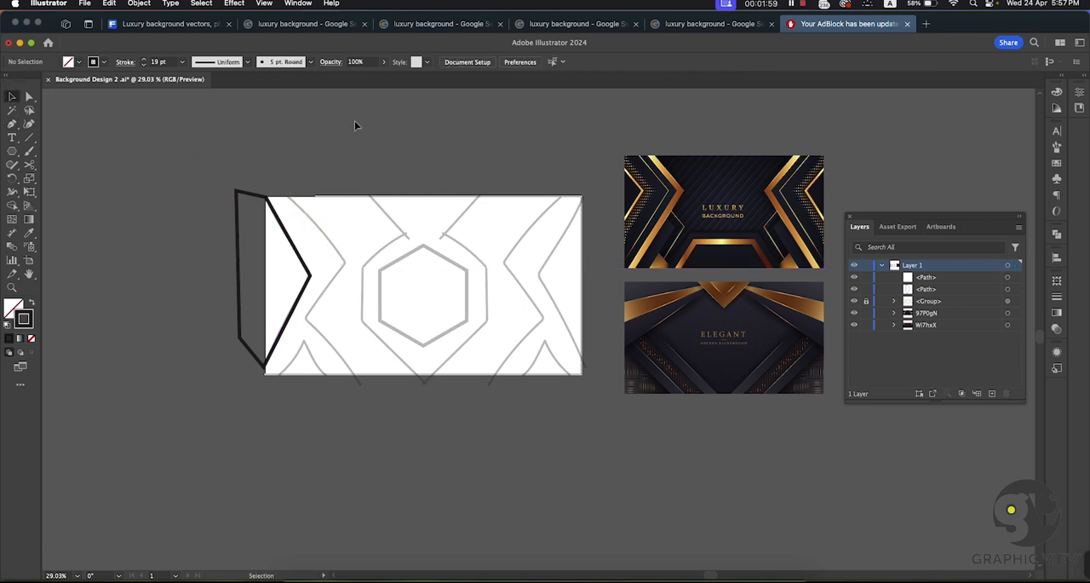
Step: Show the rulers and place a horizontal guide above the artboard
{"action": "key", "text": "super+r"}
{"action": "left_click_drag", "start_coordinate": [387, 90], "coordinate": [380, 144]}
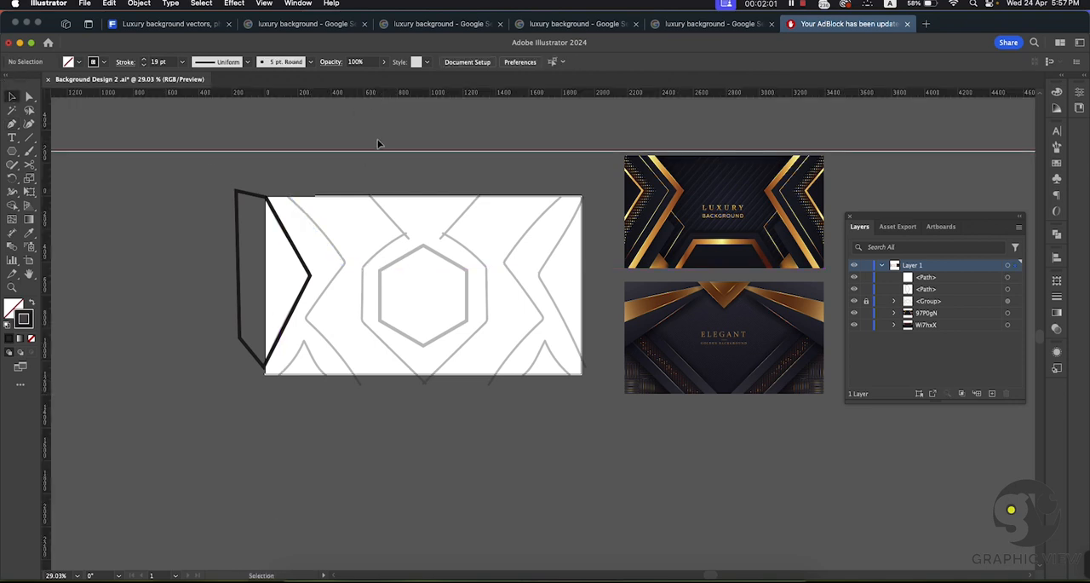
Step: Unlock the guides and align the horizontal guide to the vertical centre of the artboard
{"action": "right_click", "coordinate": [443, 138]}
{"action": "left_click", "coordinate": [484, 321]}
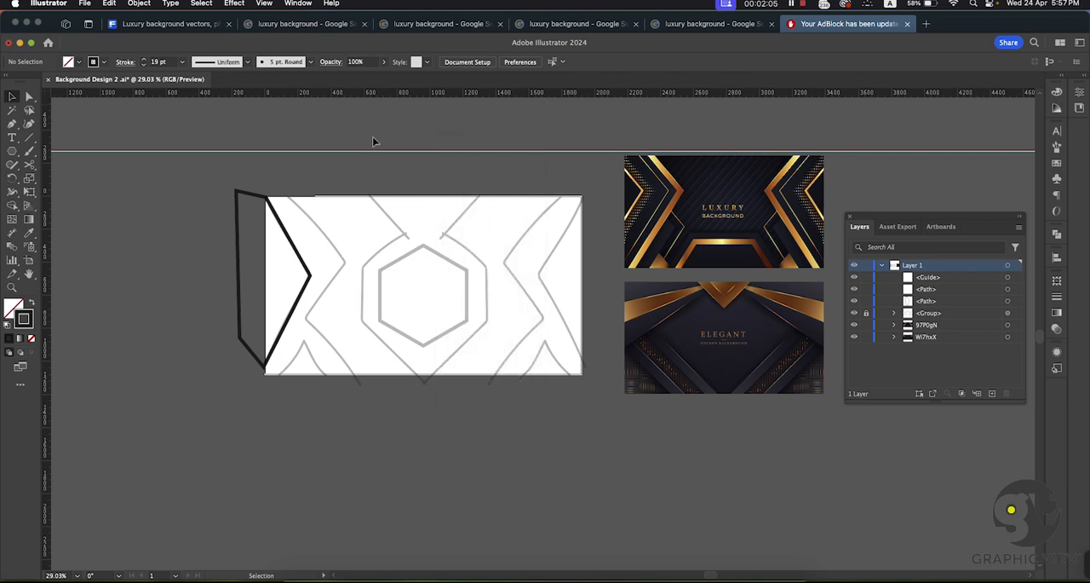
{"action": "left_click", "coordinate": [381, 150]}
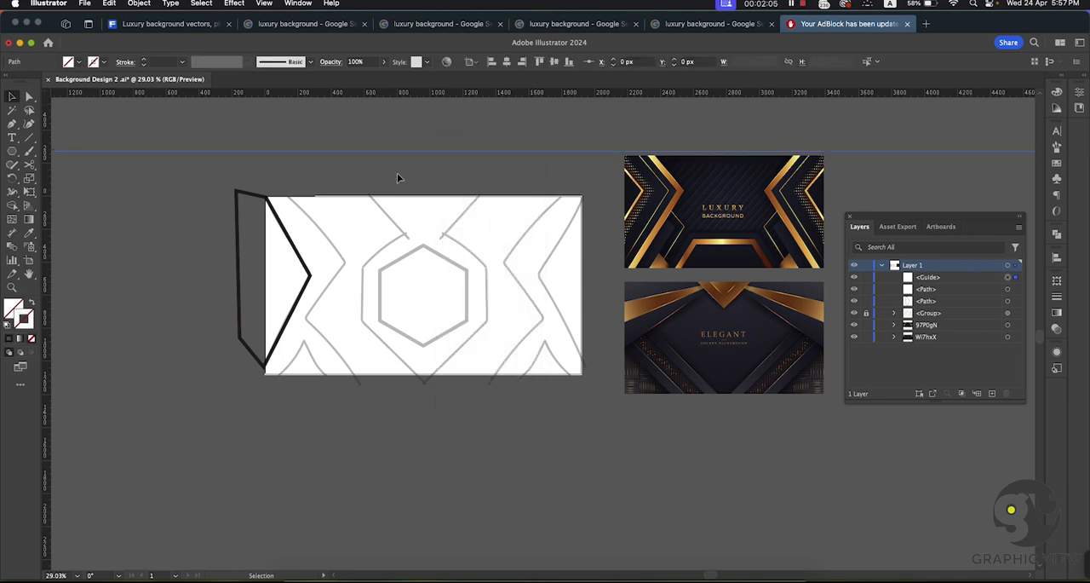
{"action": "left_click", "coordinate": [555, 62]}
{"action": "left_click", "coordinate": [456, 117]}
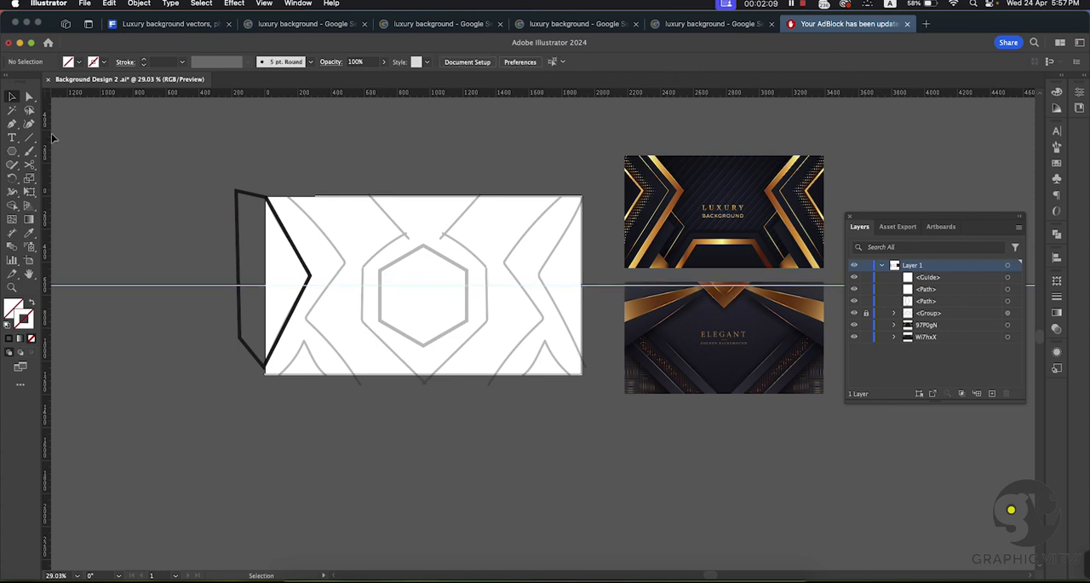
Step: Add a vertical guide and align it to the horizontal centre of the artboard
{"action": "left_click_drag", "start_coordinate": [102, 140], "coordinate": [103, 142]}
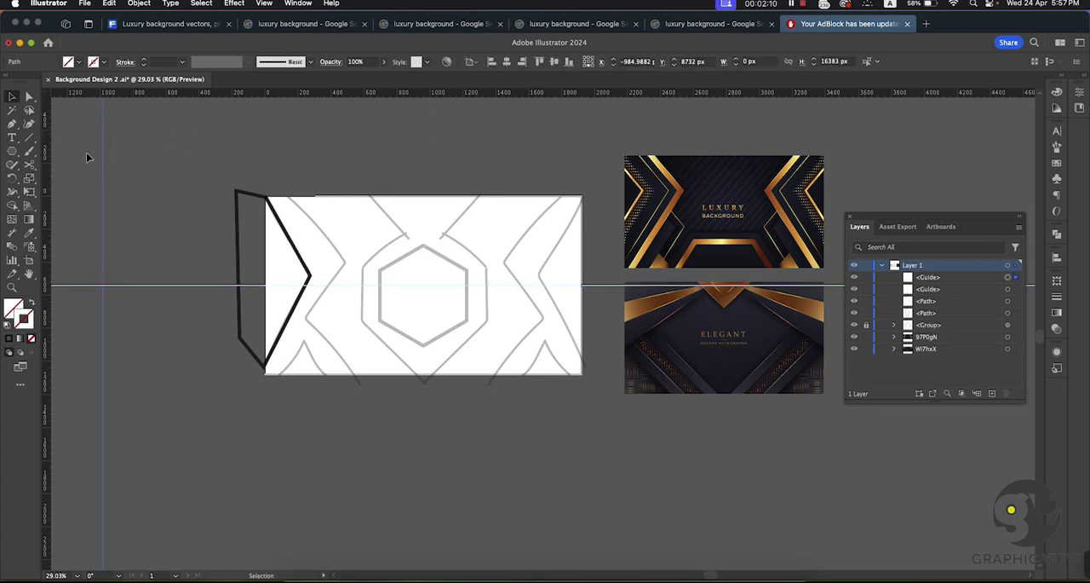
{"action": "left_click", "coordinate": [506, 63]}
{"action": "left_click", "coordinate": [480, 141]}
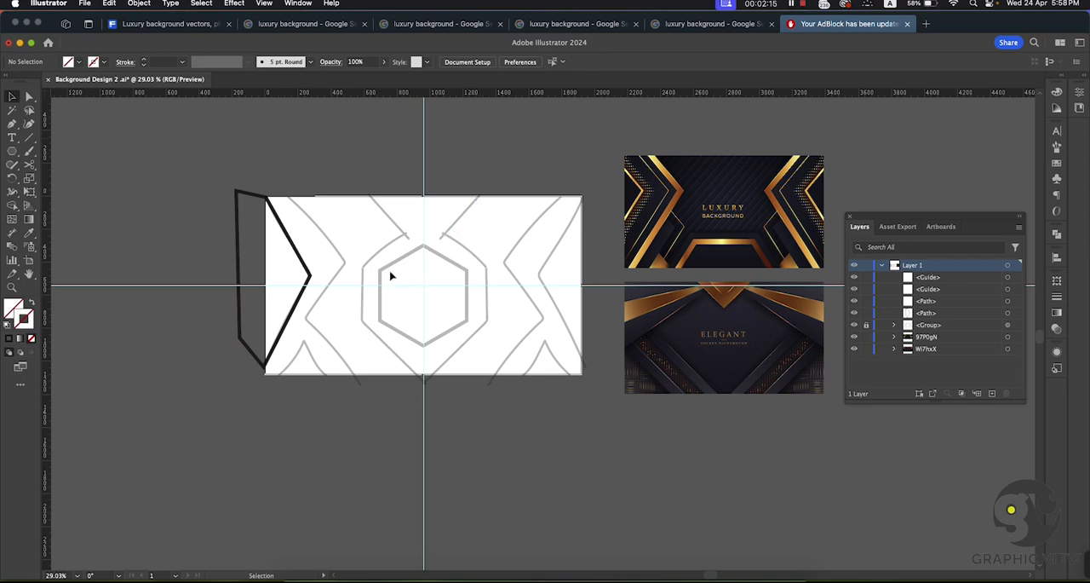
Step: Place a second horizontal guide level with the tip of the traced left chevron
{"action": "left_click_drag", "start_coordinate": [334, 277], "coordinate": [404, 319]}
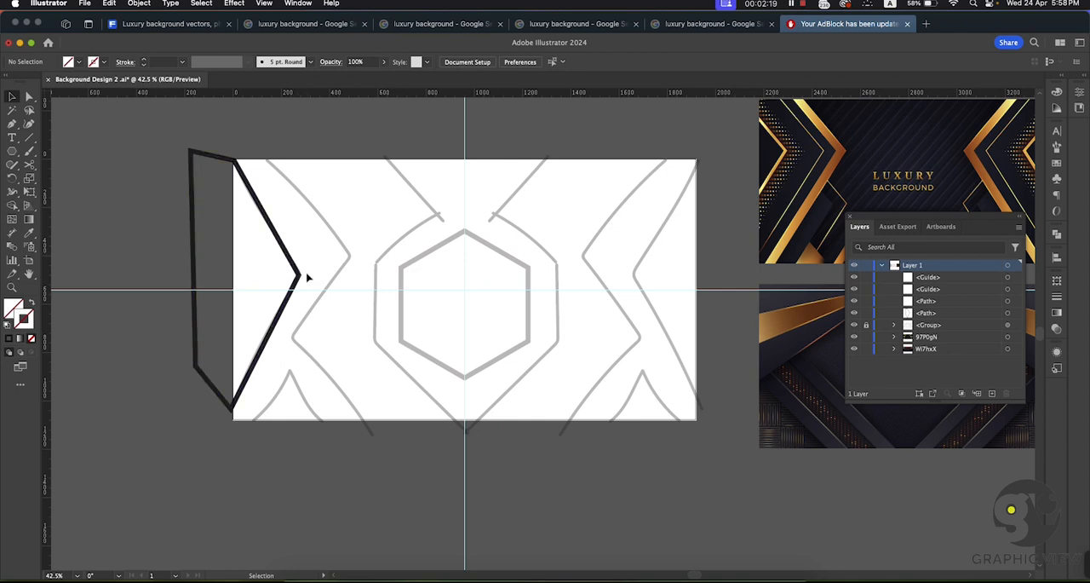
{"action": "scroll", "coordinate": [409, 213], "scroll_direction": "down", "scroll_amount": 3}
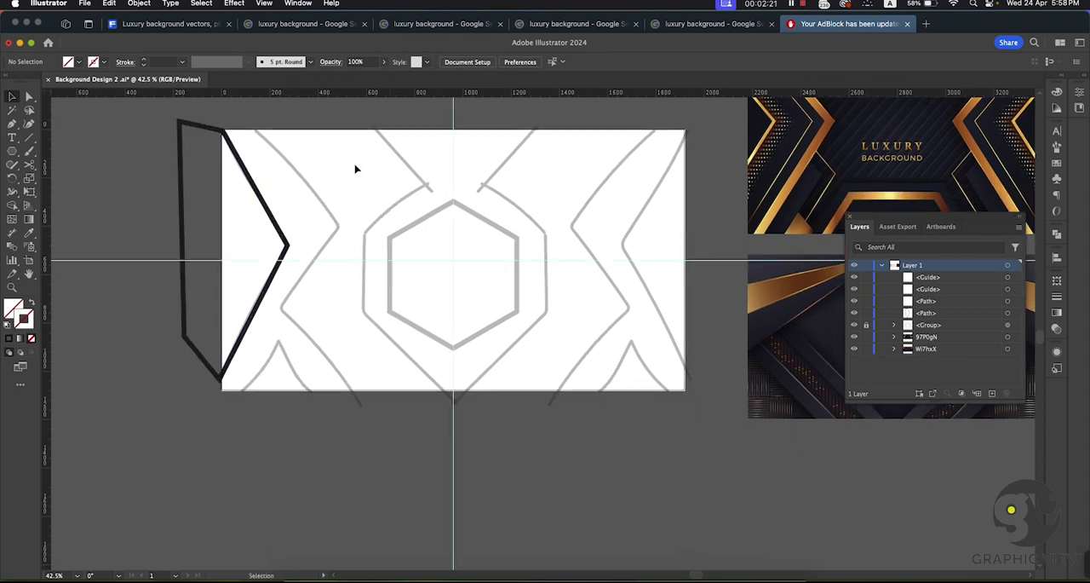
{"action": "left_click_drag", "start_coordinate": [361, 96], "coordinate": [348, 247]}
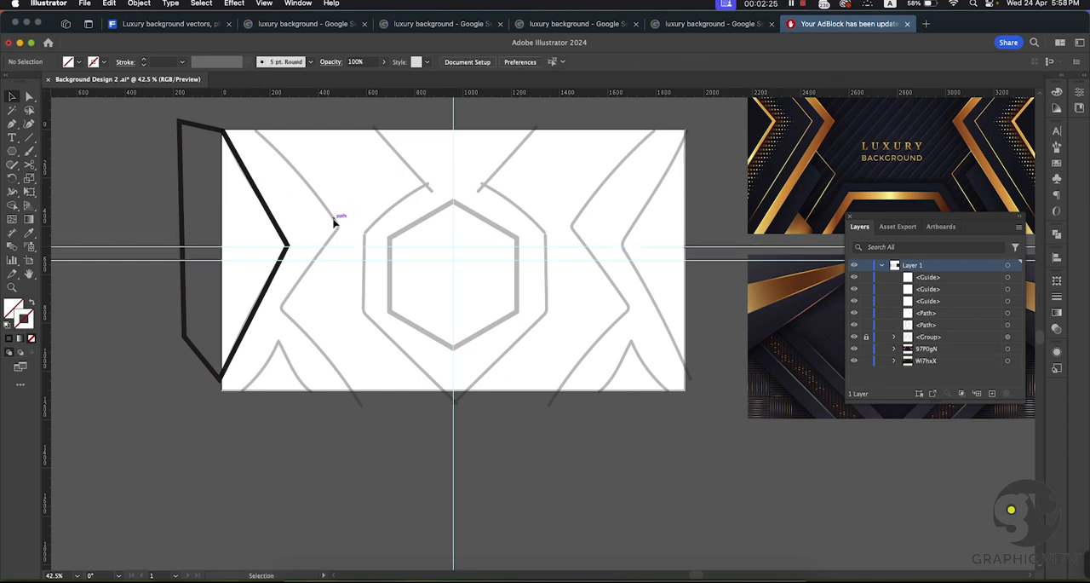
Step: Trace the sketch's second zigzag line with the Pen tool, its tip on the upper guide, and close the path beyond the artboard's left edge
{"action": "left_click", "coordinate": [28, 154]}
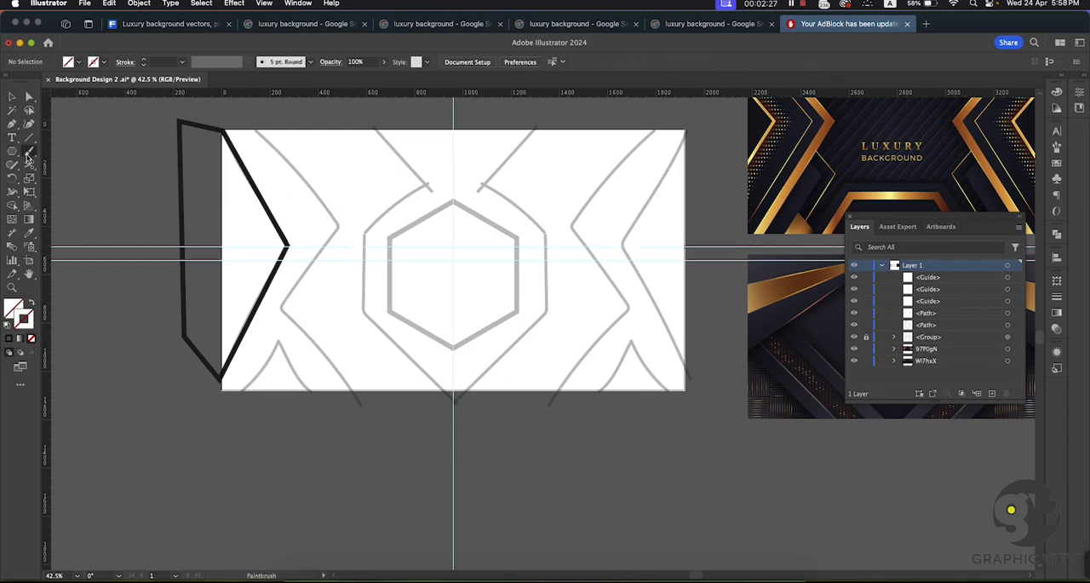
{"action": "left_click", "coordinate": [12, 123]}
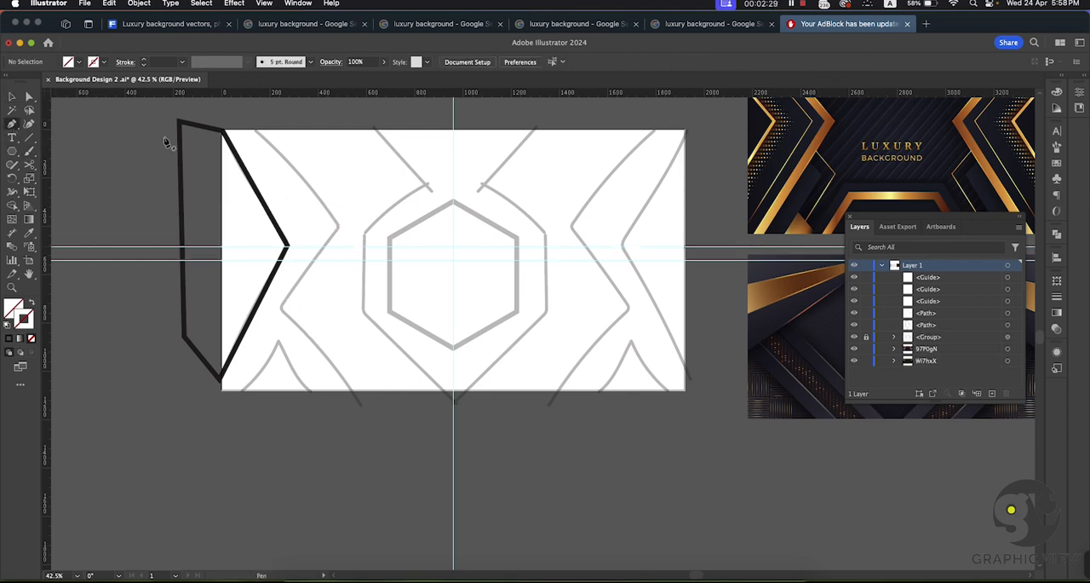
{"action": "left_click", "coordinate": [259, 130]}
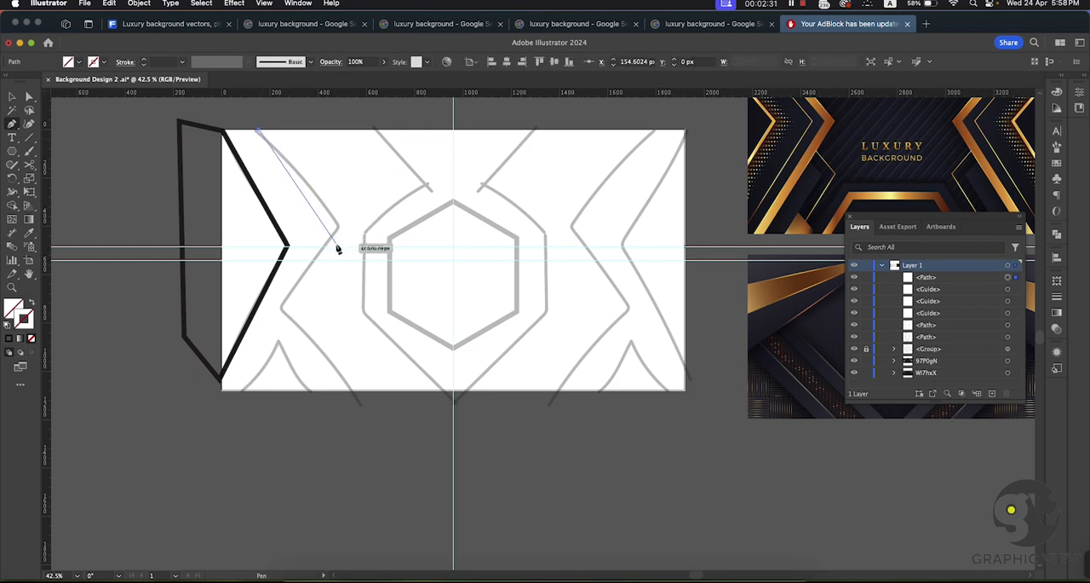
{"action": "left_click", "coordinate": [335, 247]}
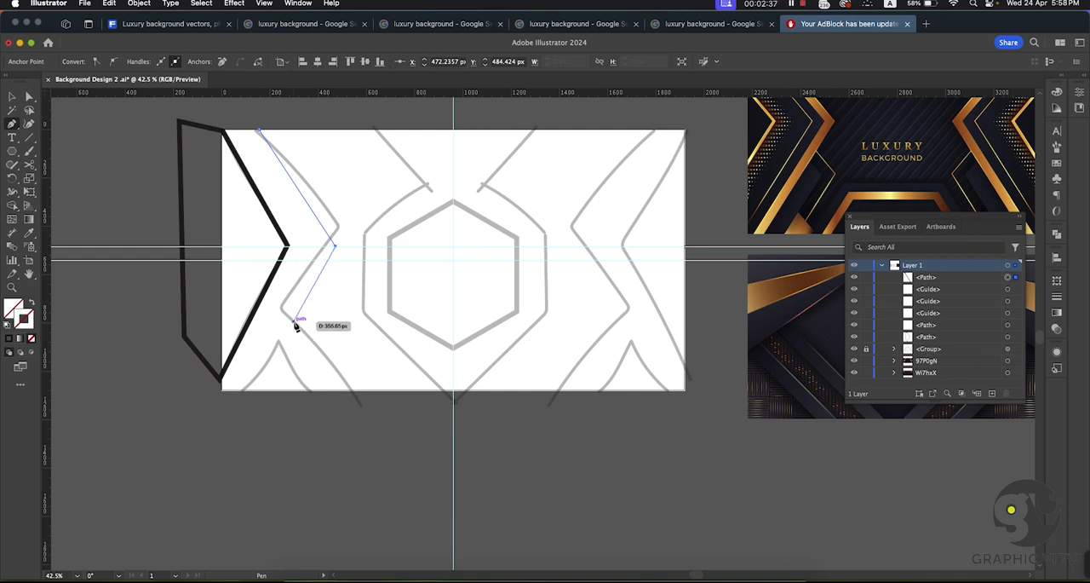
{"action": "left_click", "coordinate": [294, 321]}
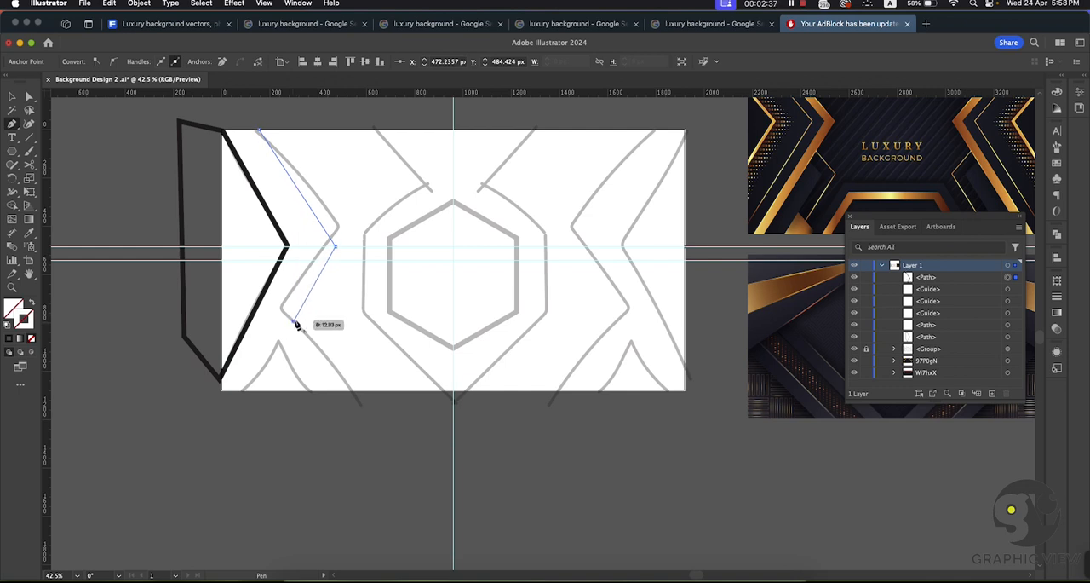
{"action": "left_click", "coordinate": [364, 404]}
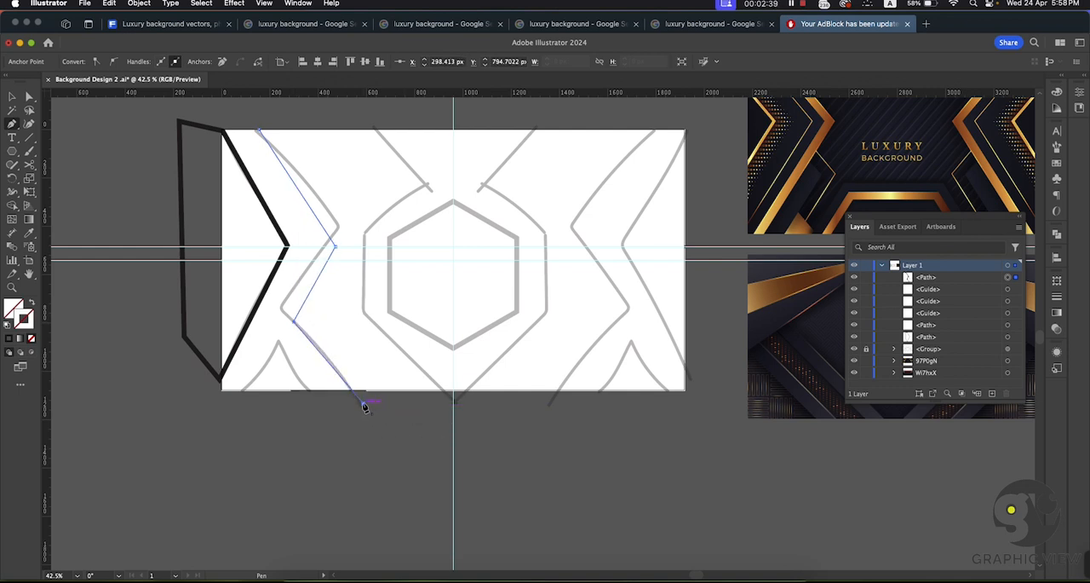
{"action": "left_click", "coordinate": [90, 436]}
{"action": "left_click", "coordinate": [109, 143]}
{"action": "left_click", "coordinate": [163, 108]}
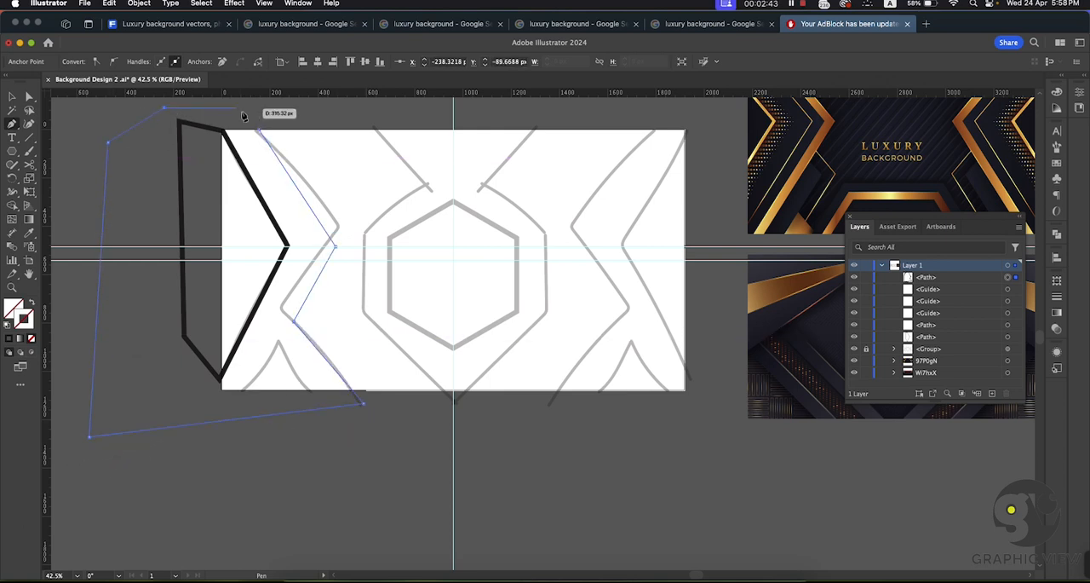
{"action": "left_click", "coordinate": [259, 130]}
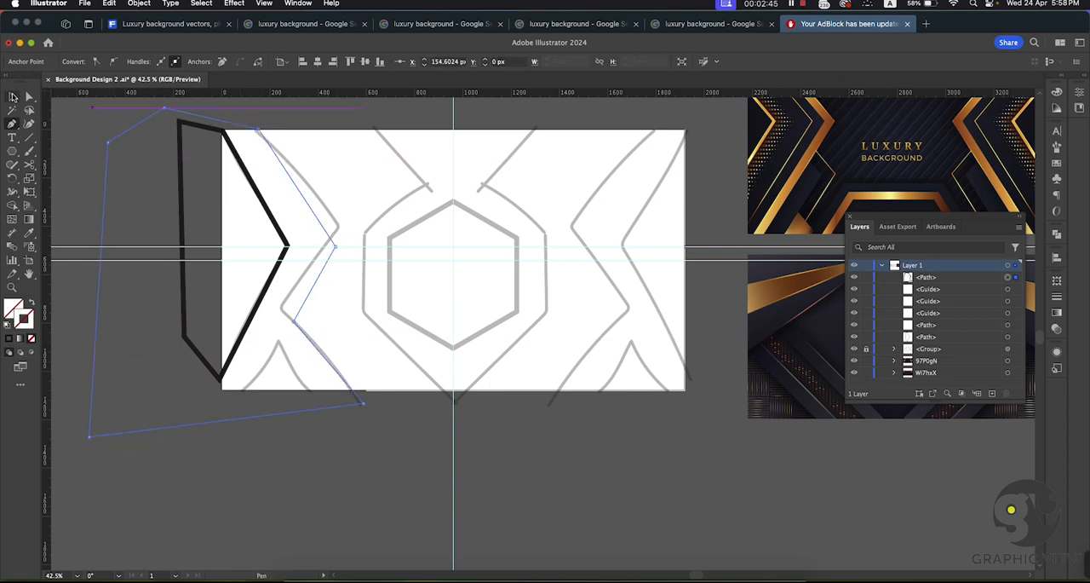
Step: Copy the traced chevron's black 19 pt stroke onto the new zigzag outline with the Eyedropper, and deselect it
{"action": "left_click", "coordinate": [29, 232]}
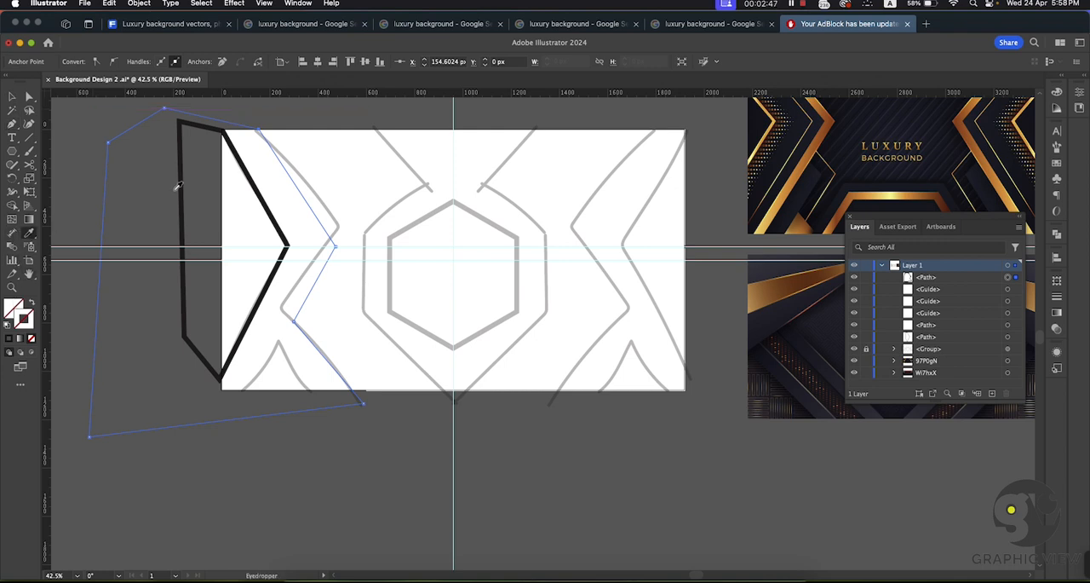
{"action": "left_click", "coordinate": [177, 187]}
{"action": "left_click", "coordinate": [12, 97]}
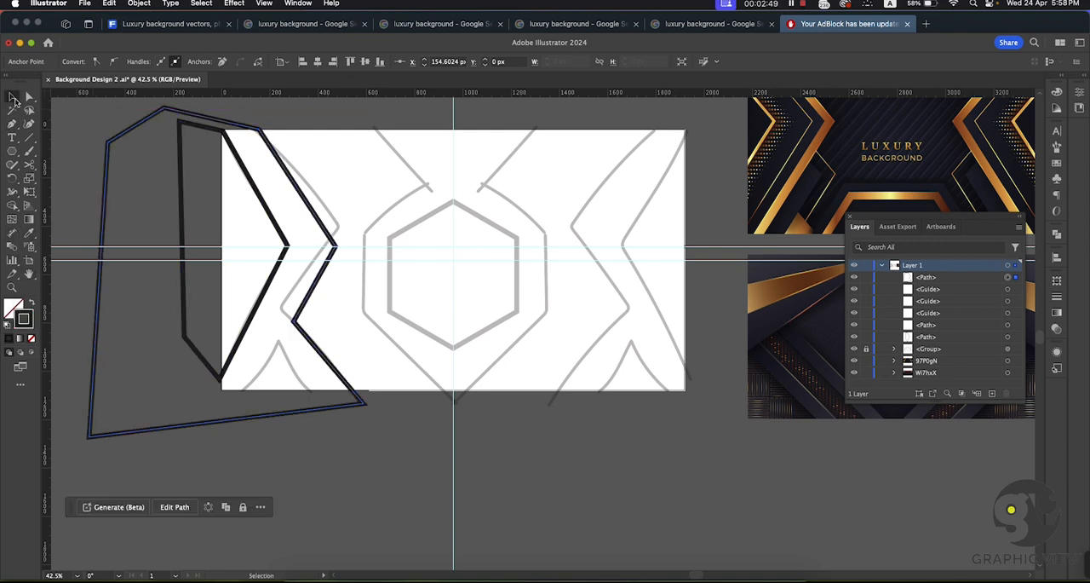
{"action": "left_click", "coordinate": [61, 119]}
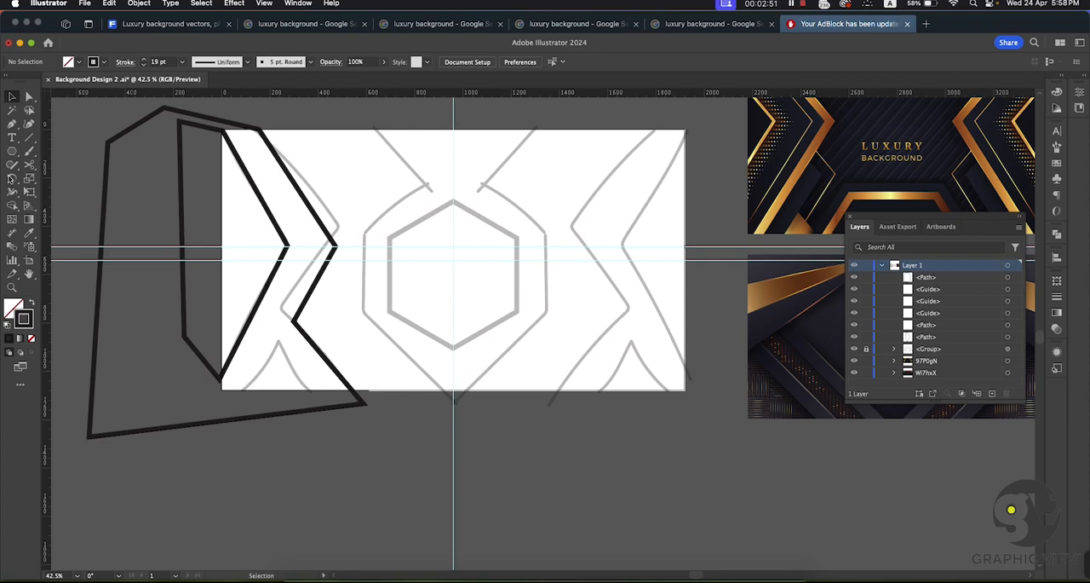
Step: Trace the small peak at the artboard's lower left as a closed triangle with the Pen tool, its base on the artboard's bottom edge
{"action": "left_click", "coordinate": [12, 123]}
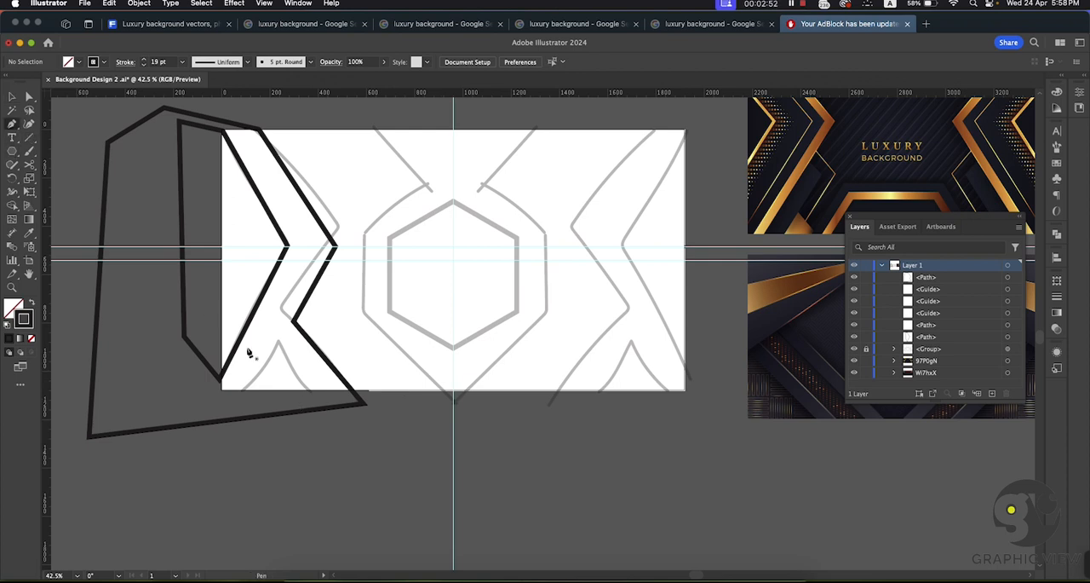
{"action": "left_click", "coordinate": [244, 390]}
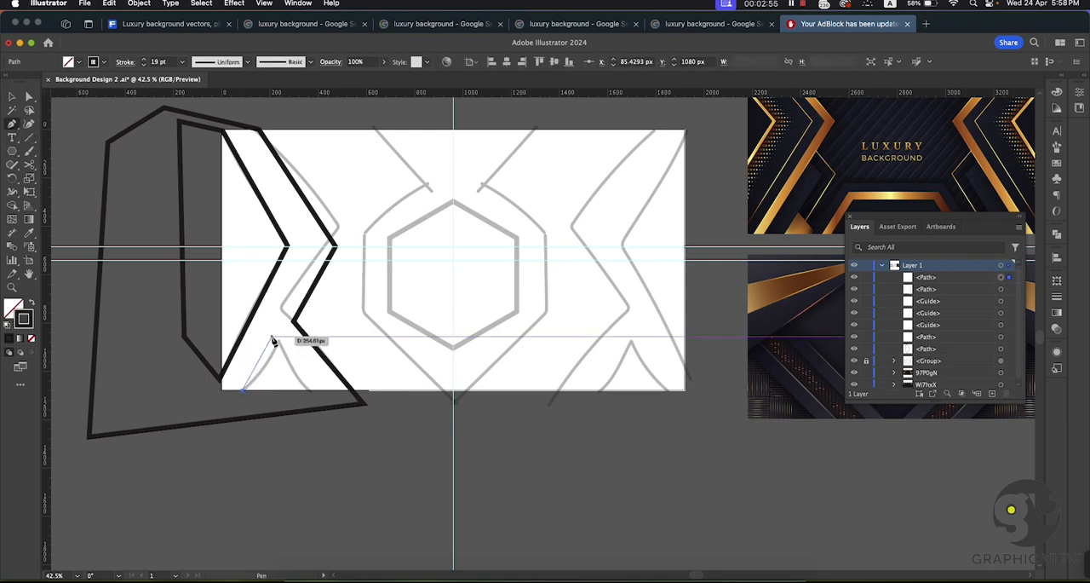
{"action": "left_click", "coordinate": [274, 340]}
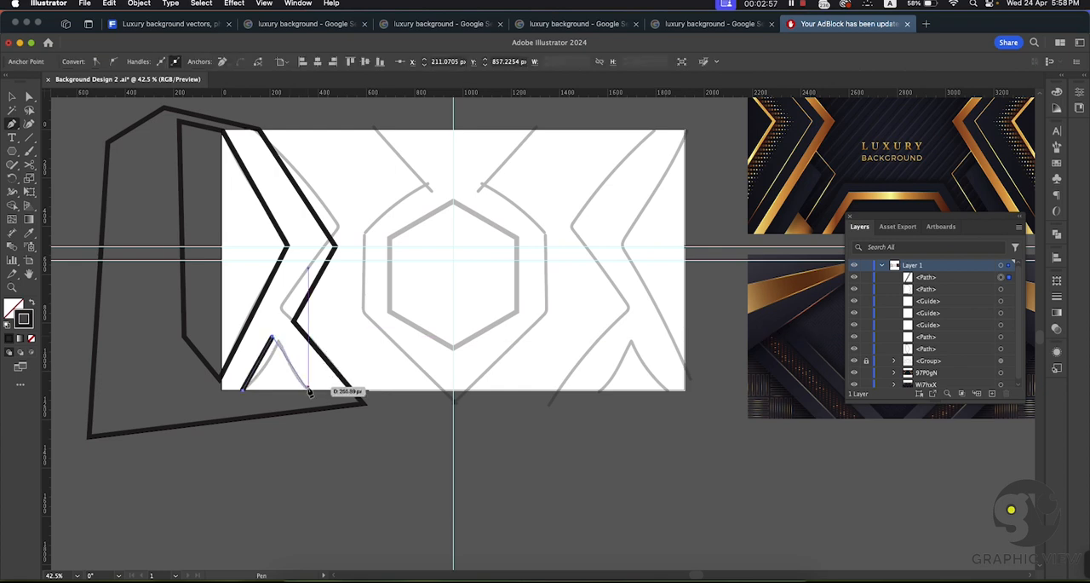
{"action": "left_click", "coordinate": [312, 391]}
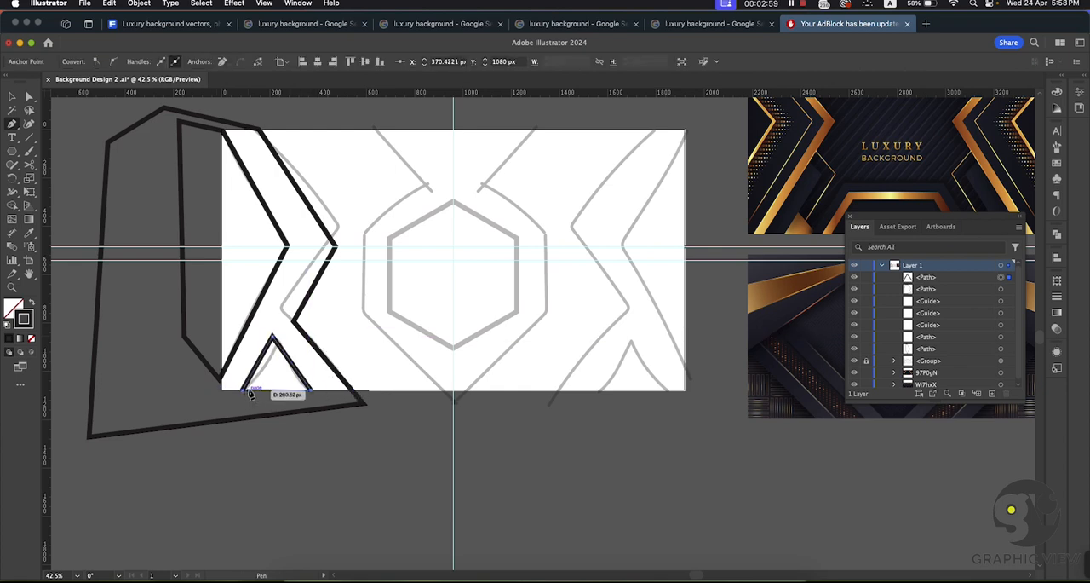
{"action": "left_click", "coordinate": [245, 390]}
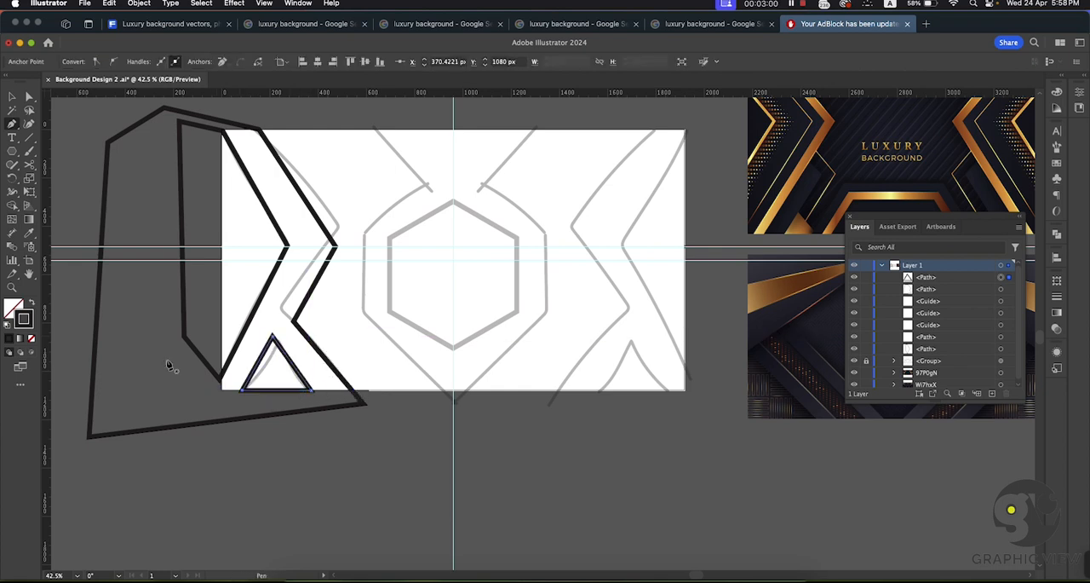
{"action": "left_click", "coordinate": [12, 98]}
{"action": "left_click", "coordinate": [75, 174]}
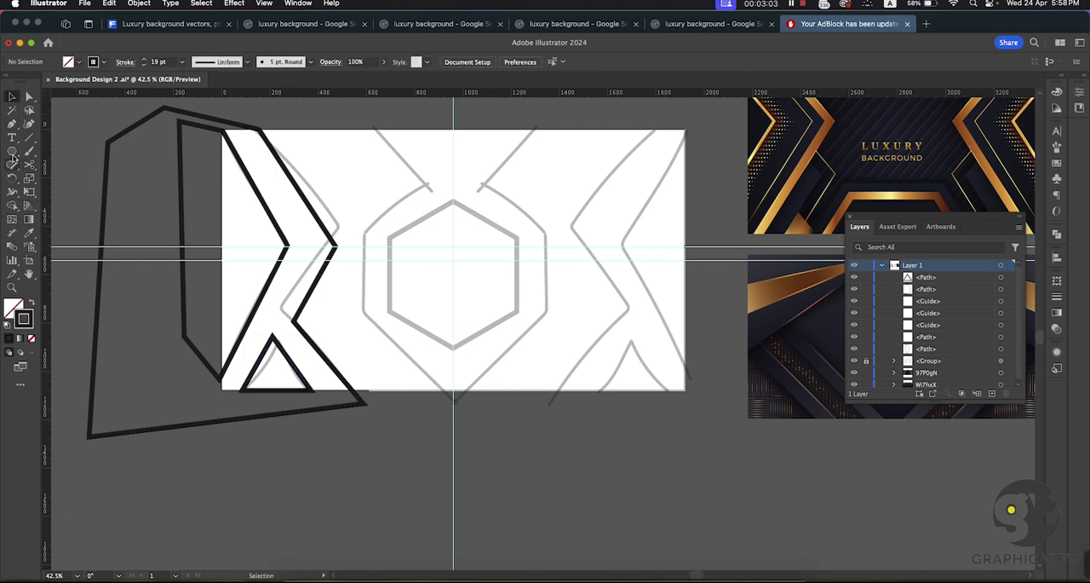
Step: Draw a hexagon about 650 px wide and 563 px high with the Polygon tool, centred on the vertical guide over the sketched hexagon
{"action": "left_click_drag", "start_coordinate": [12, 153], "coordinate": [36, 184]}
{"action": "left_click", "coordinate": [14, 98]}
{"action": "left_click_drag", "start_coordinate": [515, 436], "coordinate": [420, 406]}
{"action": "left_click_drag", "start_coordinate": [388, 361], "coordinate": [405, 375]}
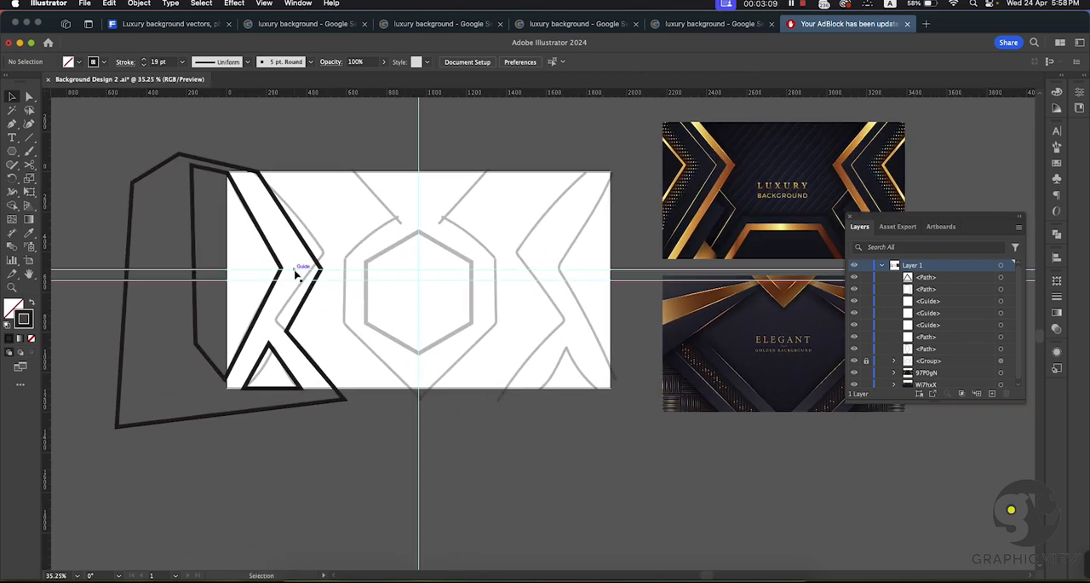
{"action": "left_click", "coordinate": [12, 123]}
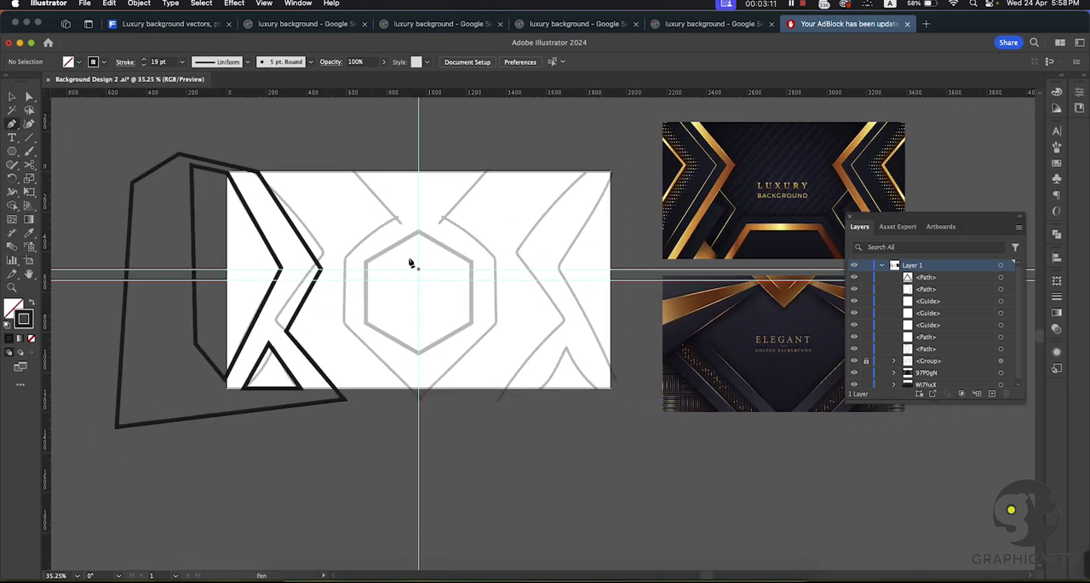
{"action": "left_click", "coordinate": [11, 152]}
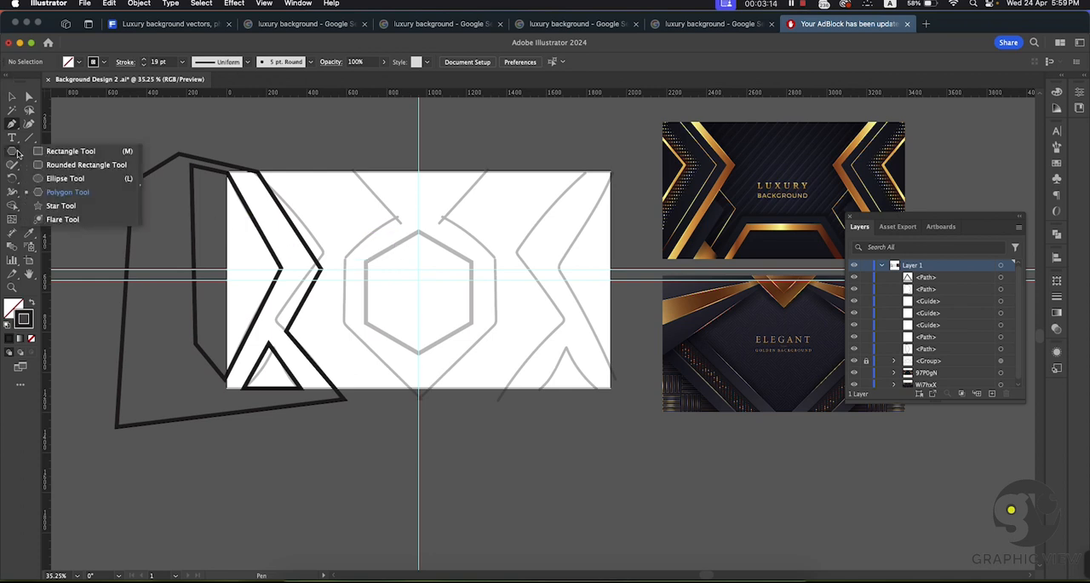
{"action": "left_click", "coordinate": [75, 192]}
{"action": "left_click_drag", "start_coordinate": [418, 281], "coordinate": [460, 339]}
{"action": "left_click", "coordinate": [12, 99]}
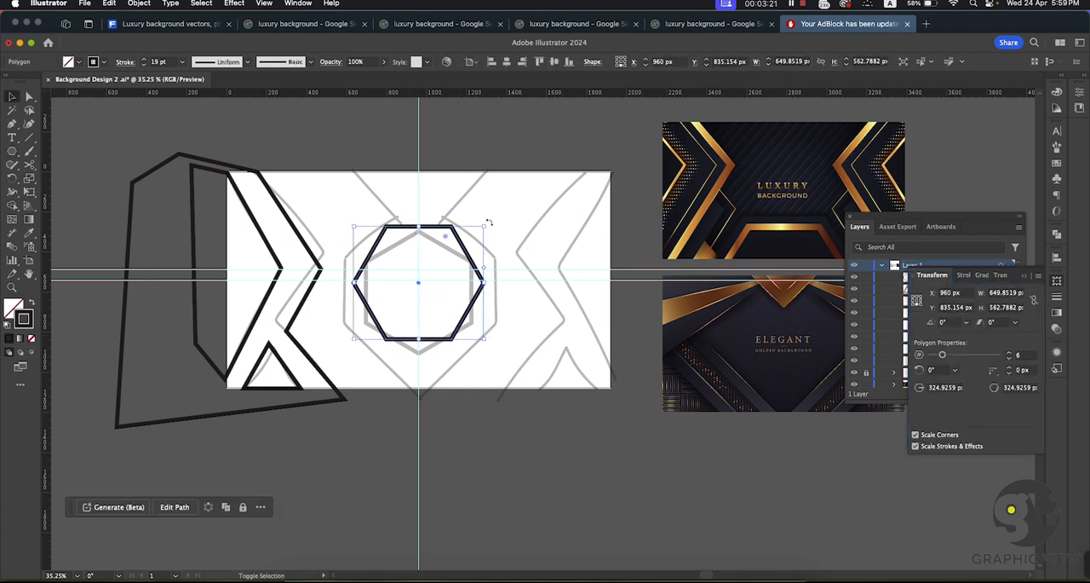
Step: Rotate the hexagon 90° so a corner points up, and align it to the vertical centre of the artboard
{"action": "left_click_drag", "start_coordinate": [489, 223], "coordinate": [376, 217]}
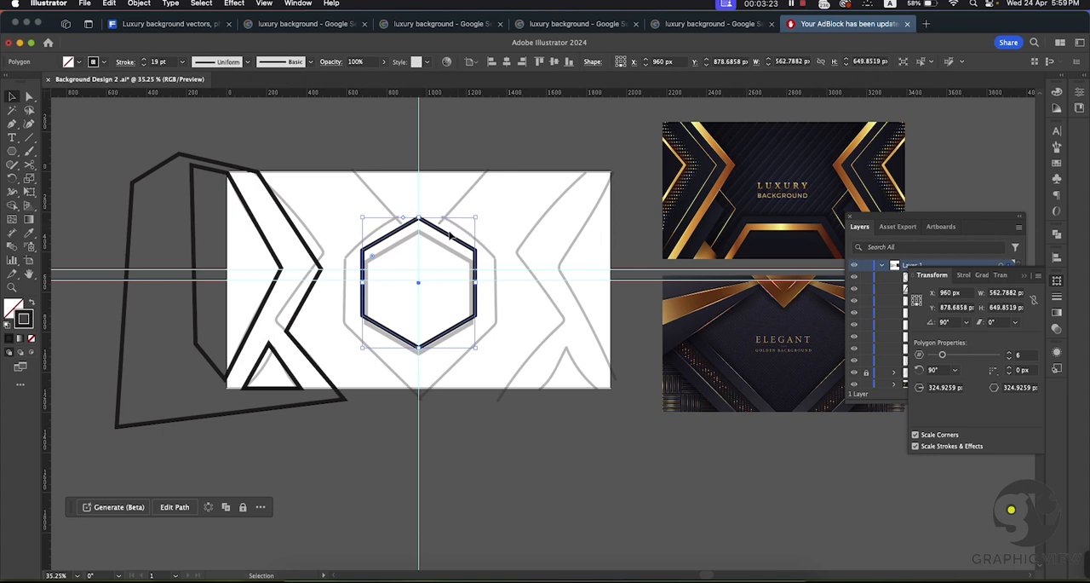
{"action": "left_click_drag", "start_coordinate": [446, 236], "coordinate": [448, 248]}
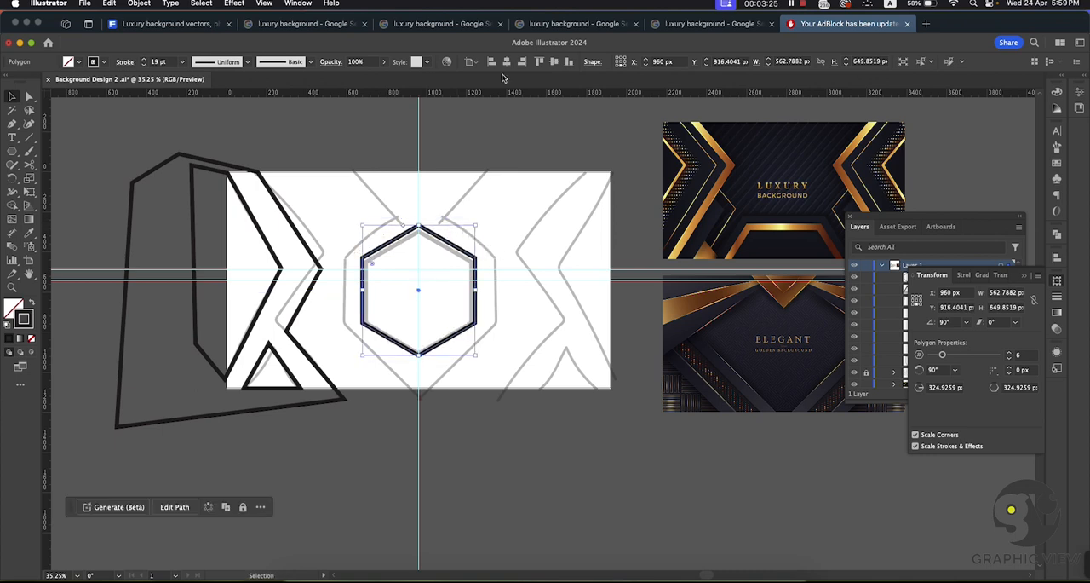
{"action": "left_click", "coordinate": [550, 63]}
{"action": "left_click", "coordinate": [539, 323]}
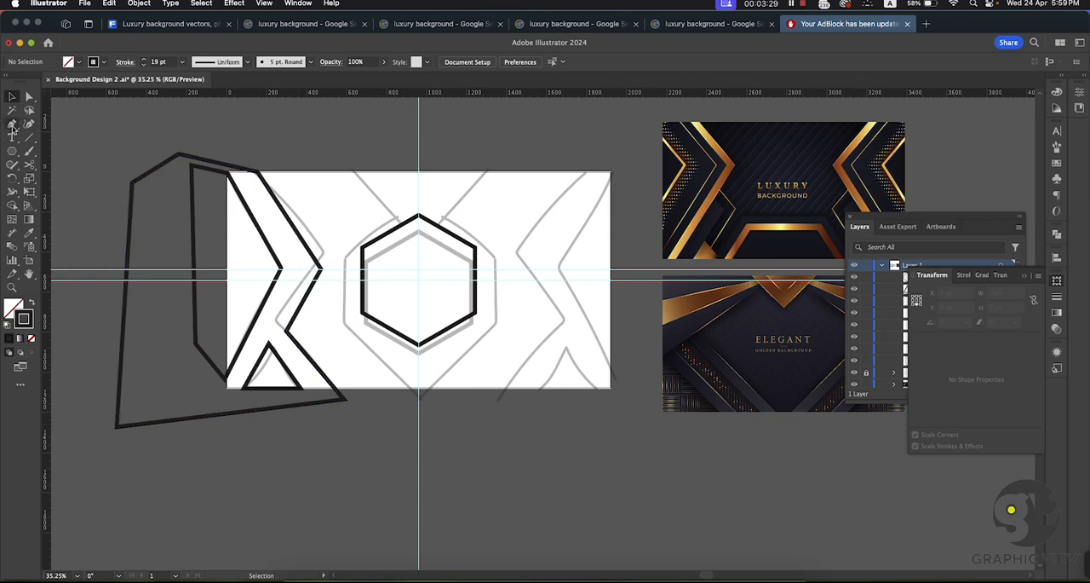
Step: Trace the left half of the frame around the hexagon with the Pen tool, from the artboard's top edge to the vertical guide below the artboard
{"action": "key", "text": "p"}
{"action": "left_click", "coordinate": [333, 171]}
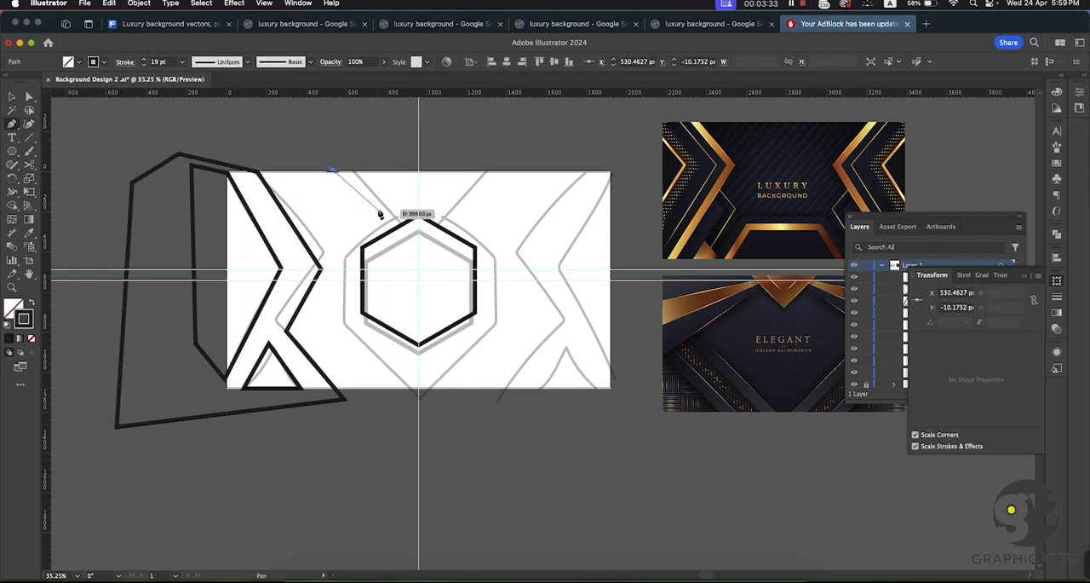
{"action": "left_click", "coordinate": [380, 216], "text": "super"}
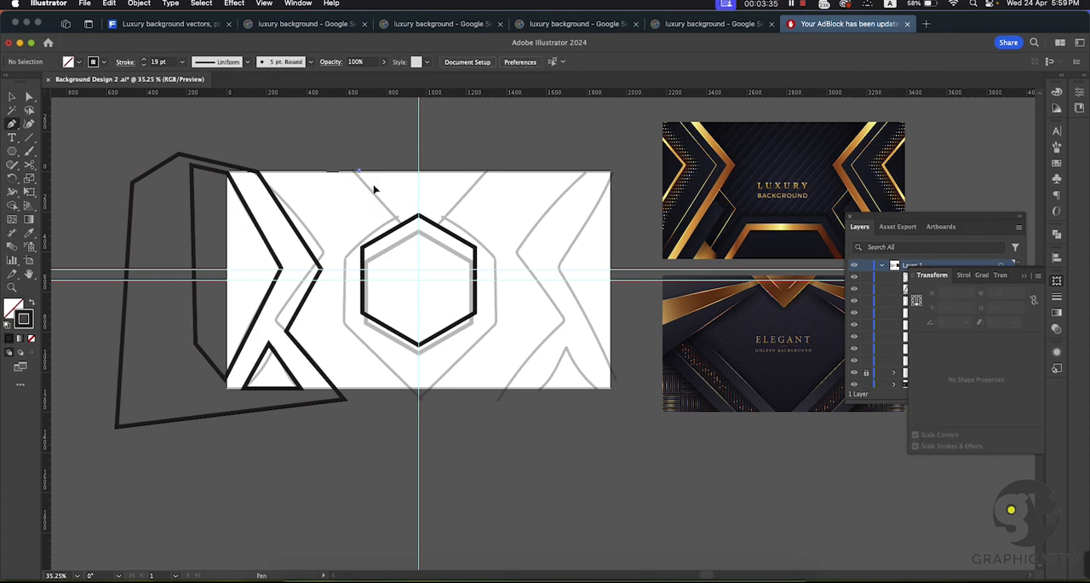
{"action": "left_click", "coordinate": [357, 171]}
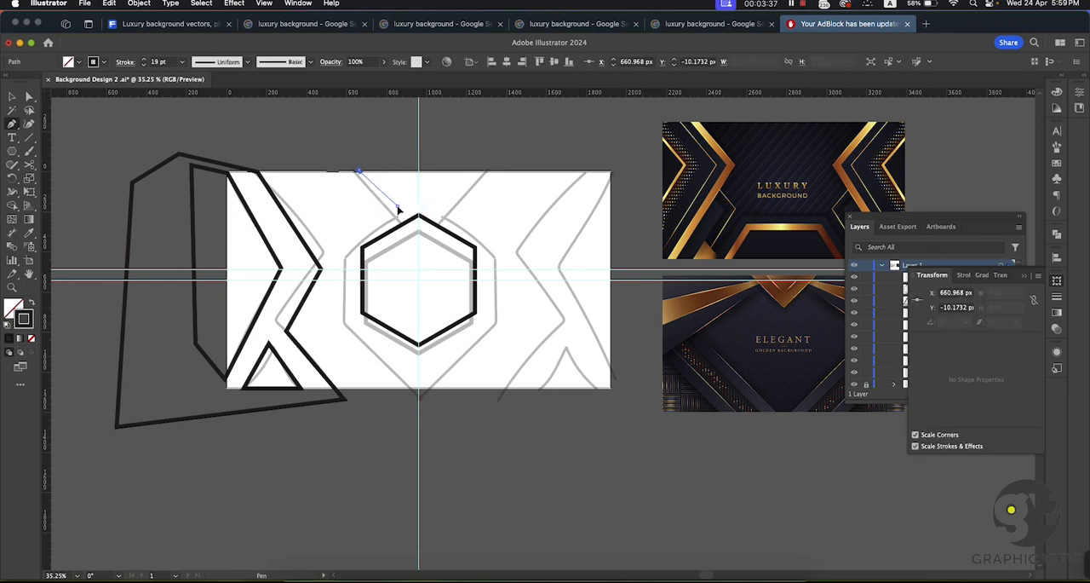
{"action": "left_click", "coordinate": [398, 208]}
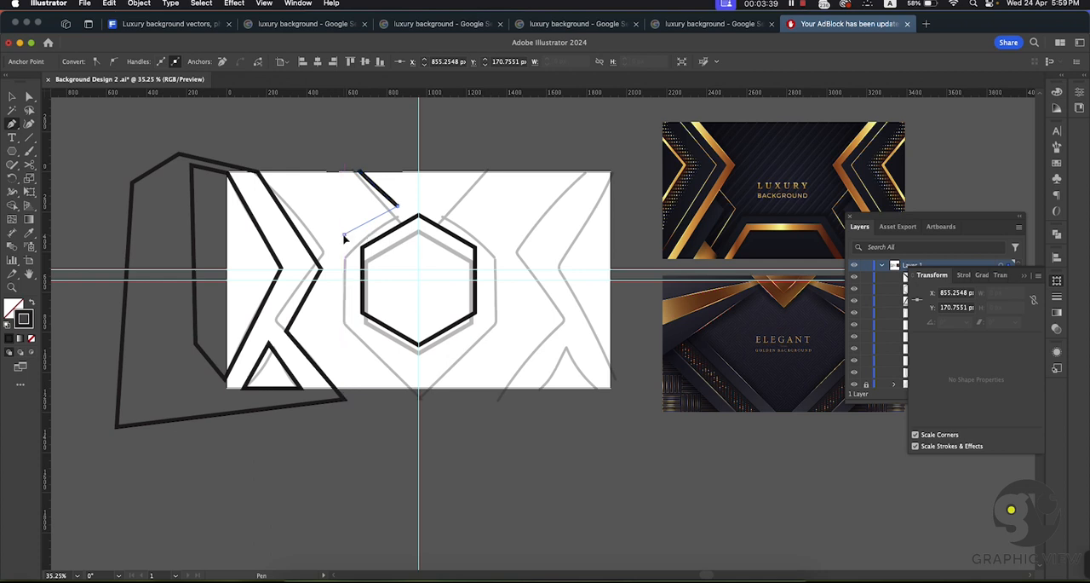
{"action": "left_click", "coordinate": [344, 233]}
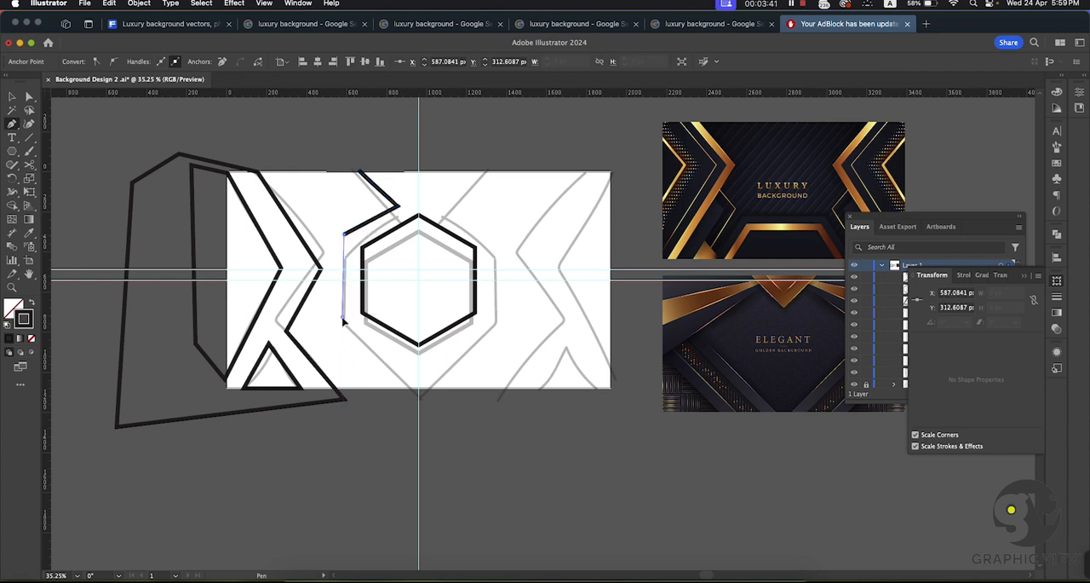
{"action": "left_click", "coordinate": [345, 319]}
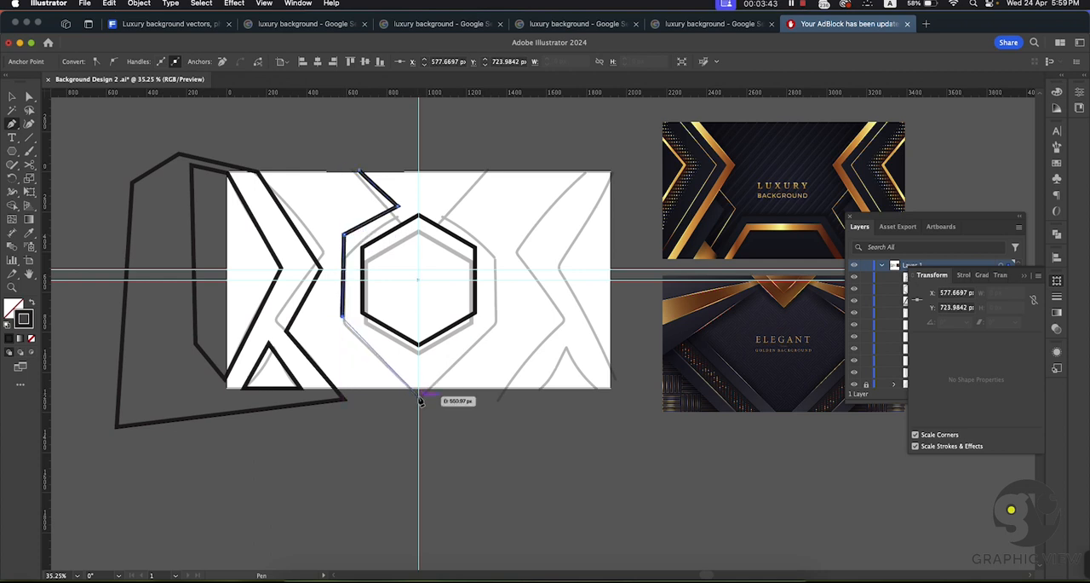
{"action": "left_click", "coordinate": [419, 395]}
{"action": "left_click", "coordinate": [11, 102]}
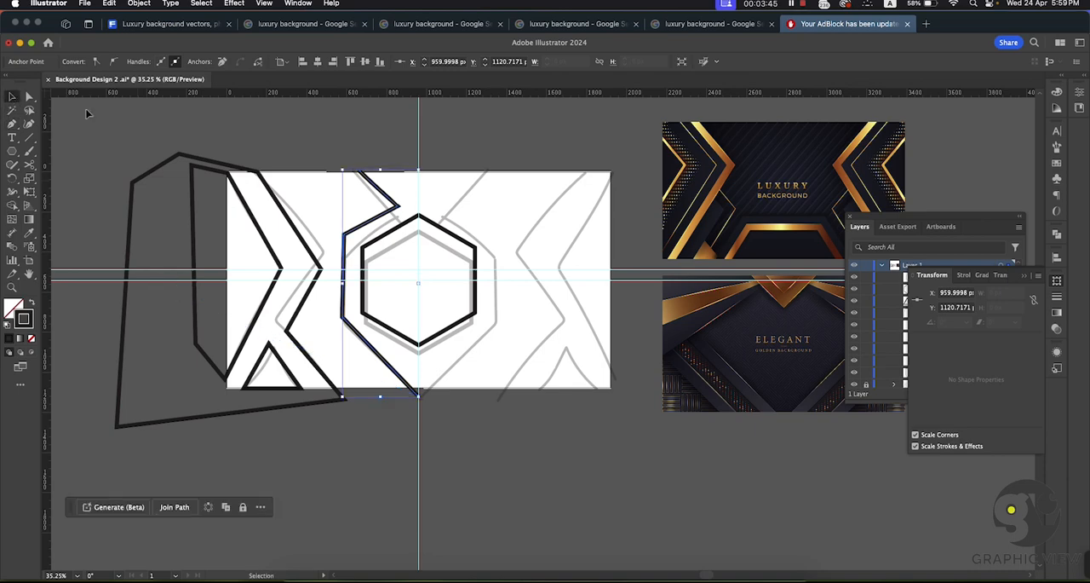
{"action": "left_click", "coordinate": [88, 111]}
Step: Move the Layers panel clear of the Transform panel so its list is fully uncovered
{"action": "key", "text": "super+space"}
{"action": "left_click_drag", "start_coordinate": [438, 322], "coordinate": [511, 380]}
{"action": "left_click_drag", "start_coordinate": [409, 246], "coordinate": [330, 311]}
{"action": "left_click_drag", "start_coordinate": [448, 366], "coordinate": [400, 319]}
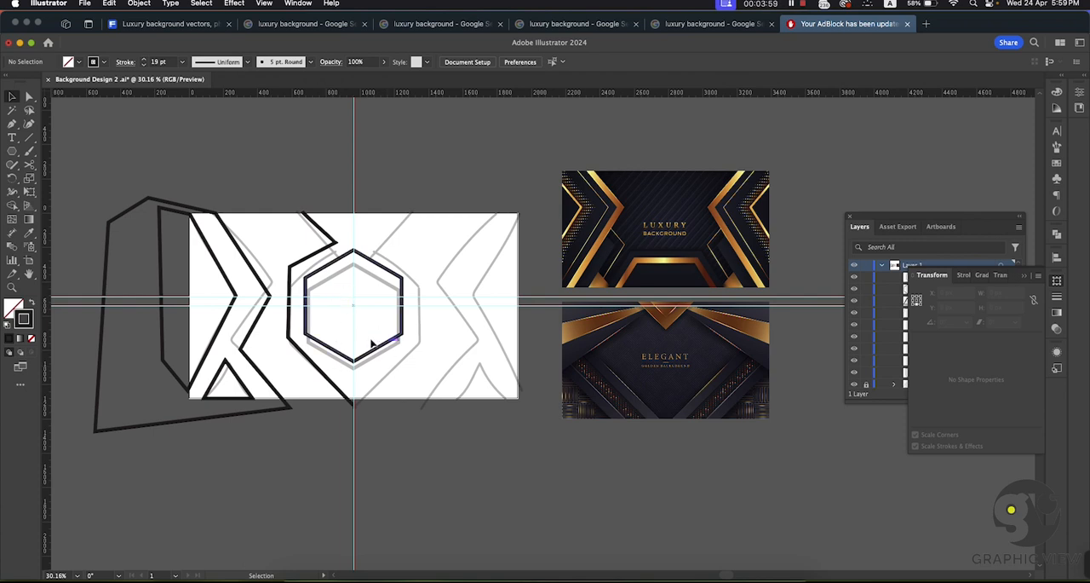
{"action": "key", "text": "super+space"}
{"action": "left_click_drag", "start_coordinate": [383, 415], "coordinate": [409, 401]}
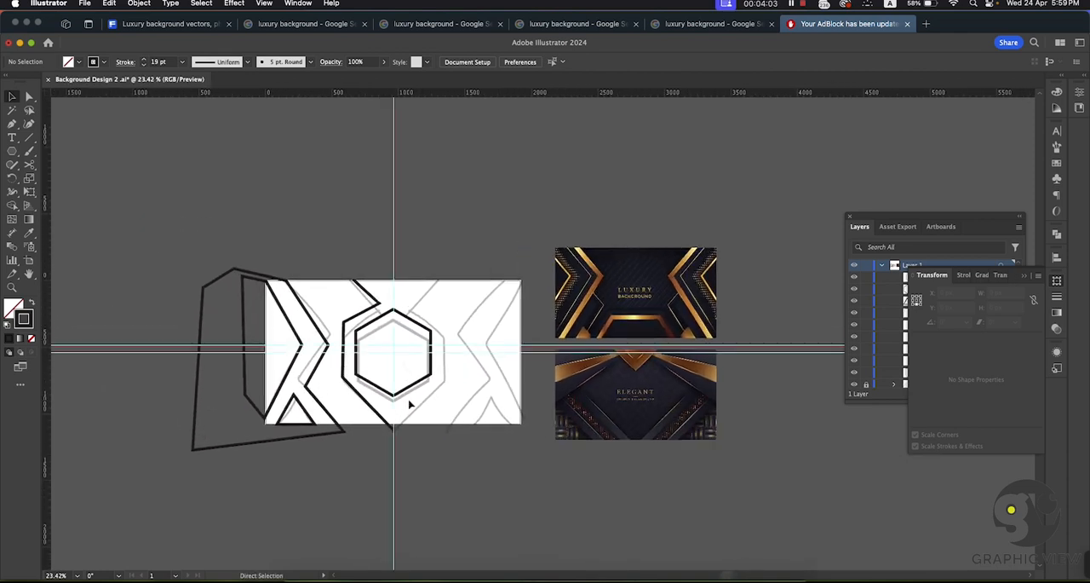
{"action": "left_click", "coordinate": [1040, 276]}
{"action": "left_click", "coordinate": [1001, 247]}
{"action": "left_click_drag", "start_coordinate": [967, 223], "coordinate": [844, 243]}
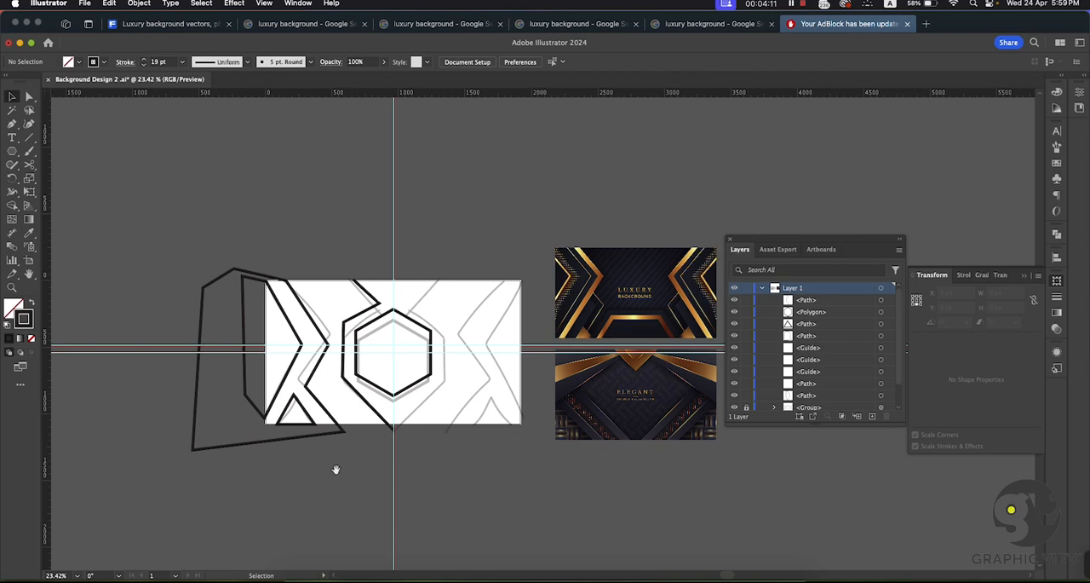
Step: Hide the locked sketch group so only the traced black outlines remain on the artboard
{"action": "scroll", "coordinate": [345, 480], "scroll_direction": "up", "scroll_amount": 1}
{"action": "left_click_drag", "start_coordinate": [531, 440], "coordinate": [484, 429]}
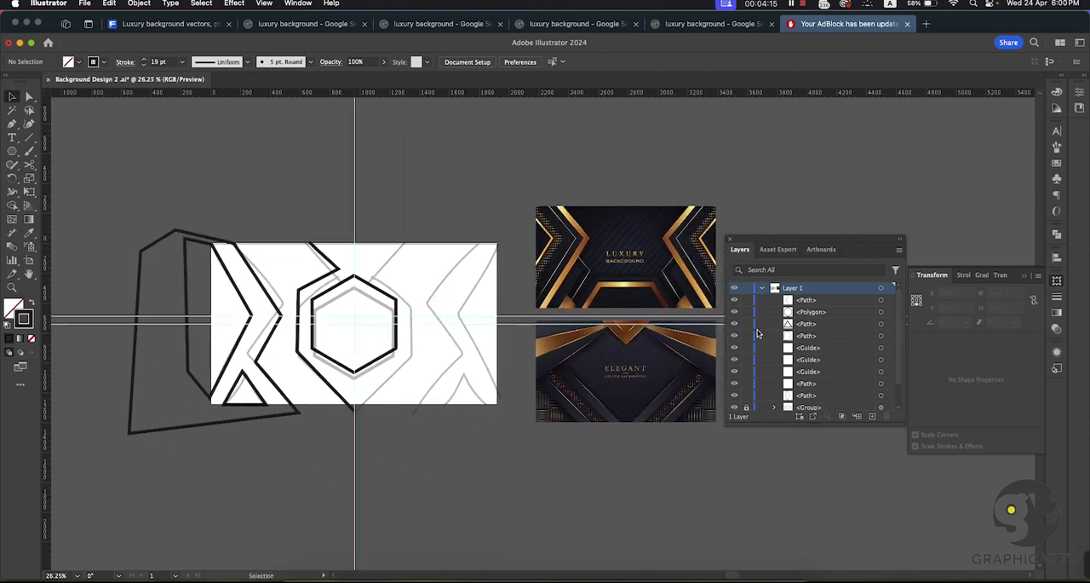
{"action": "scroll", "coordinate": [758, 334], "scroll_direction": "down", "scroll_amount": 2}
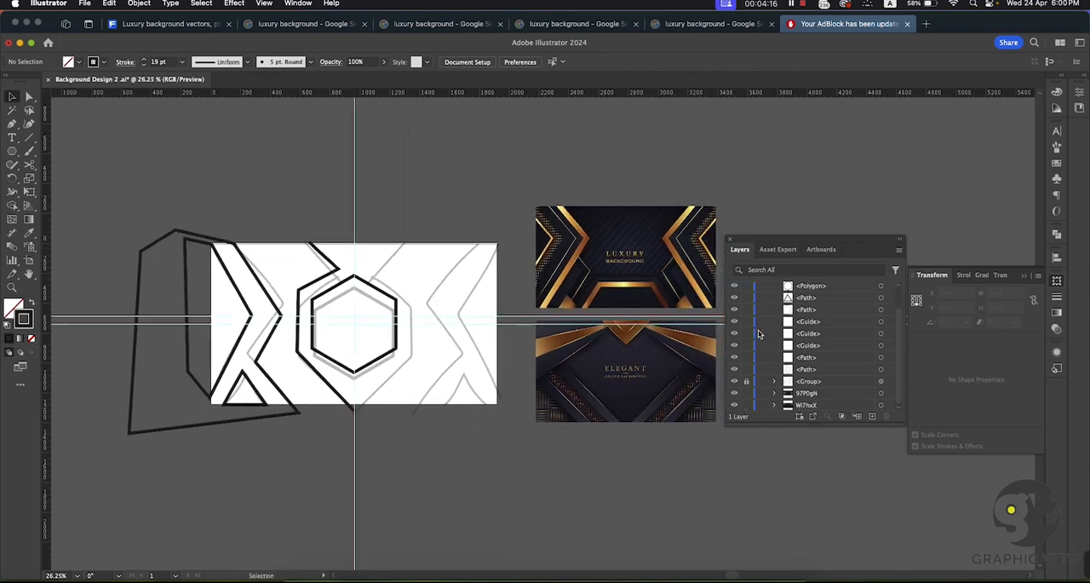
{"action": "left_click", "coordinate": [734, 382]}
{"action": "left_click", "coordinate": [735, 383]}
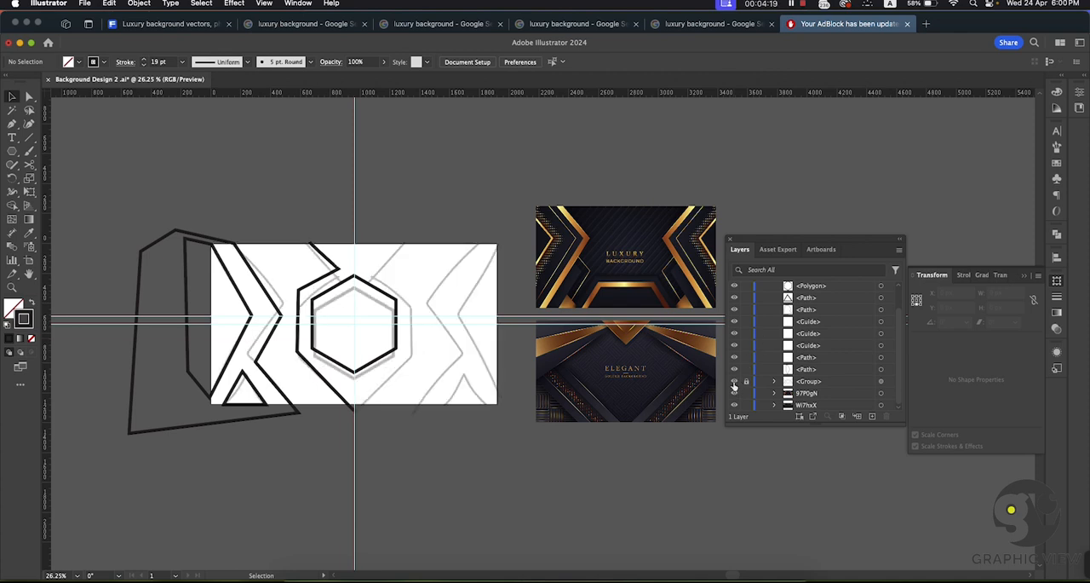
{"action": "left_click", "coordinate": [734, 382]}
{"action": "left_click", "coordinate": [734, 383]}
{"action": "left_click", "coordinate": [734, 383]}
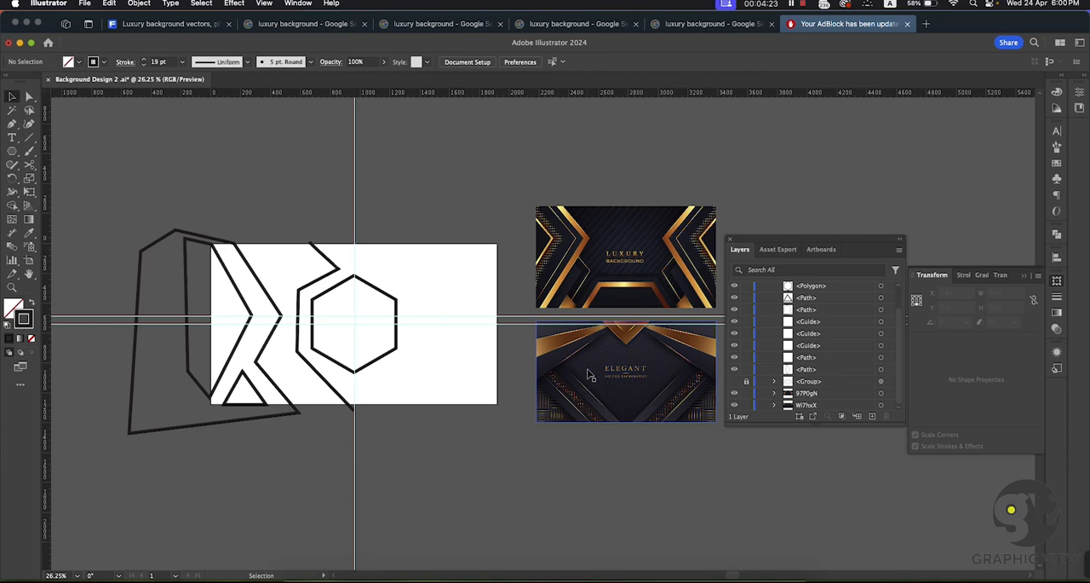
{"action": "scroll", "coordinate": [537, 232], "scroll_direction": "left", "scroll_amount": 1}
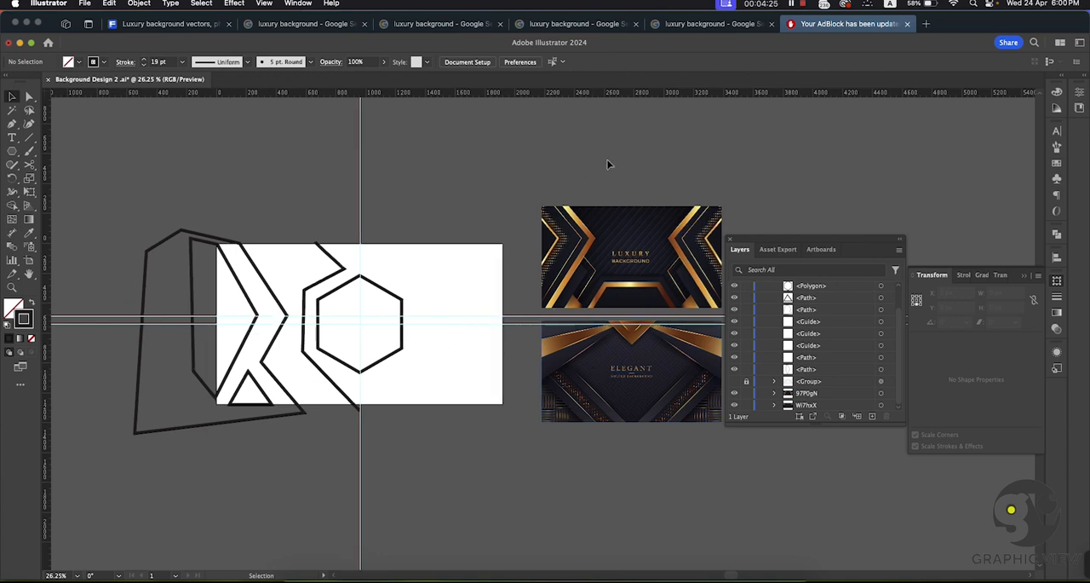
{"action": "left_click", "coordinate": [192, 239]}
{"action": "left_click", "coordinate": [467, 178]}
Step: Draw a square about 53 px wide above the artboard's upper right corner, and give it a black fill with no stroke
{"action": "left_click_drag", "start_coordinate": [600, 278], "coordinate": [796, 501]}
{"action": "left_click_drag", "start_coordinate": [380, 332], "coordinate": [66, 378]}
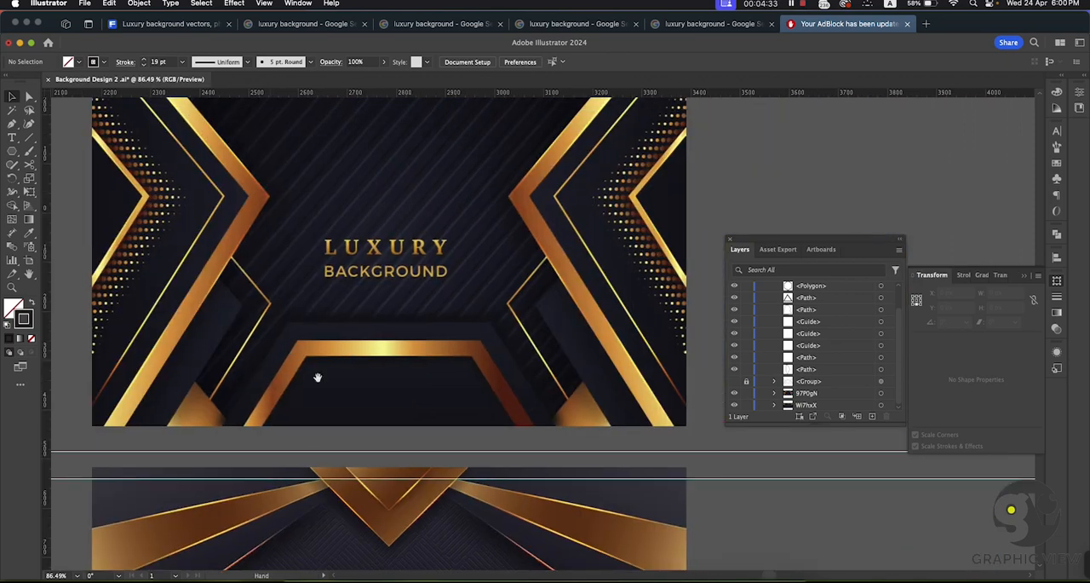
{"action": "left_click_drag", "start_coordinate": [161, 331], "coordinate": [394, 300]}
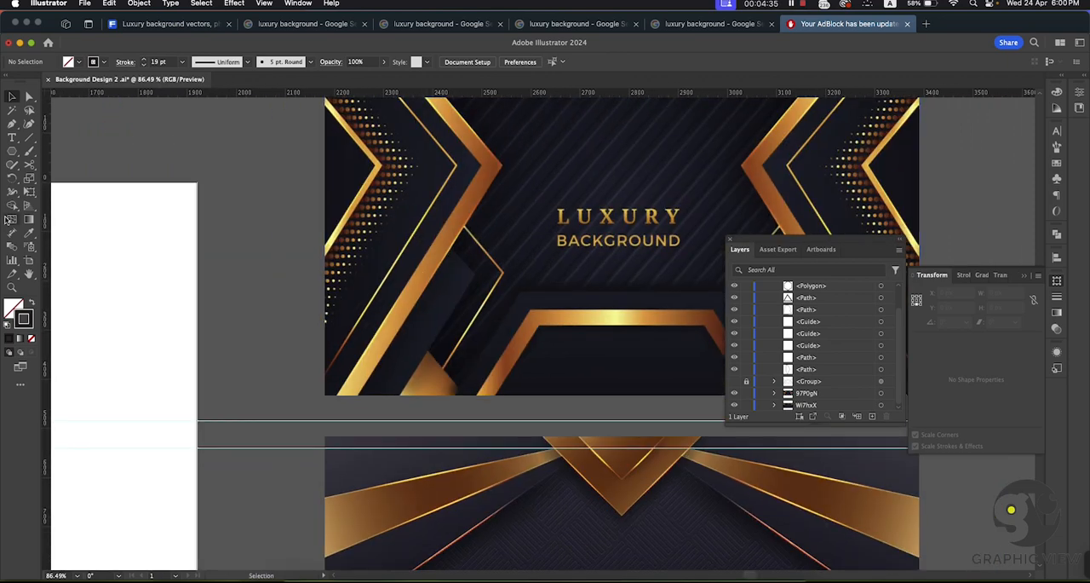
{"action": "left_click_drag", "start_coordinate": [58, 147], "coordinate": [108, 227]}
{"action": "left_click_drag", "start_coordinate": [13, 154], "coordinate": [110, 192]}
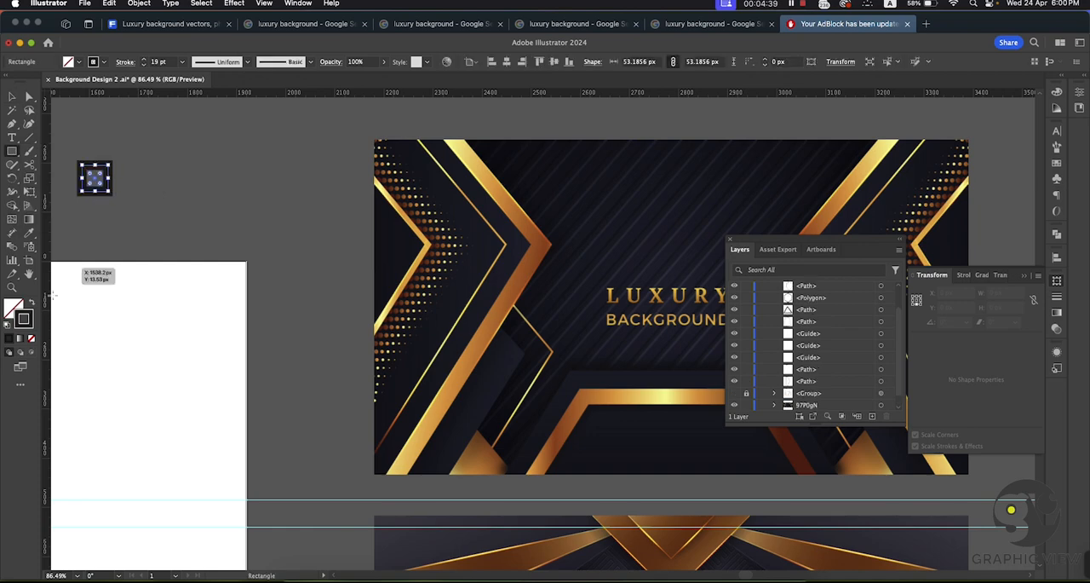
{"action": "left_click", "coordinate": [31, 303]}
{"action": "left_click", "coordinate": [12, 96]}
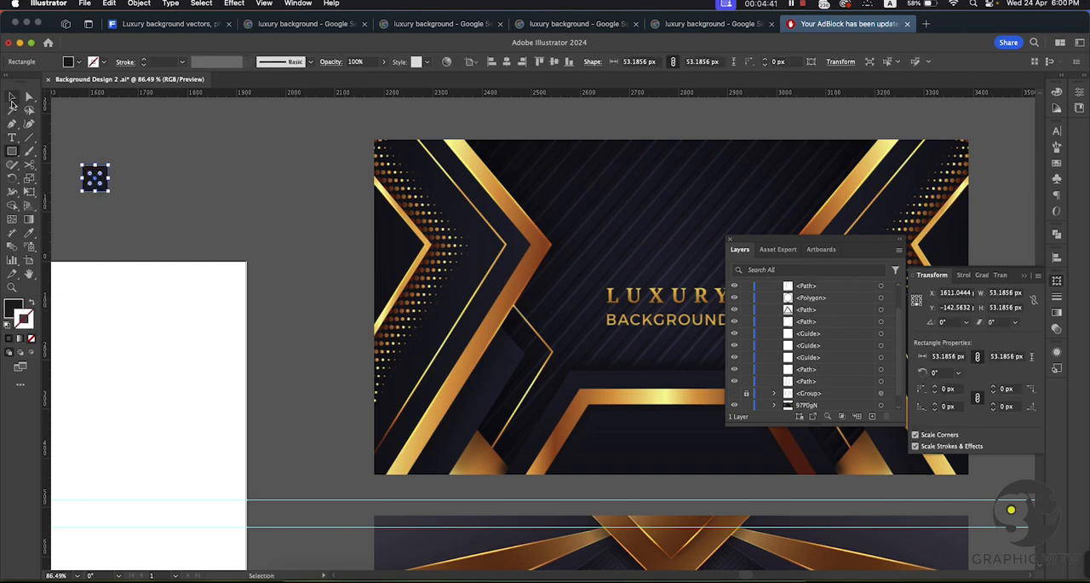
{"action": "left_click", "coordinate": [117, 128]}
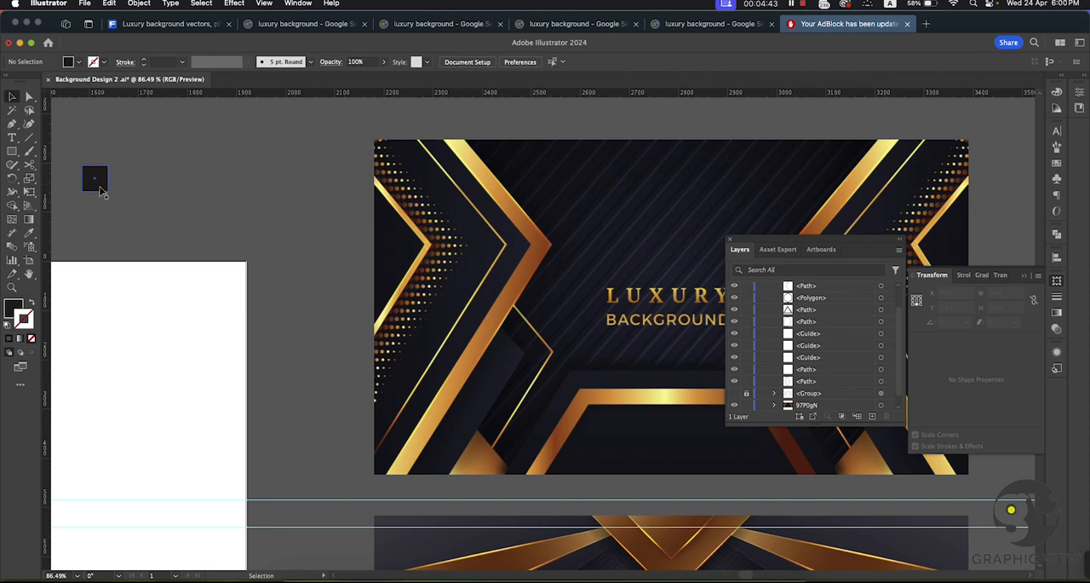
Step: Duplicate the black square to the right and repeat the copy three times to make an evenly spaced row of five swatches
{"action": "left_click_drag", "start_coordinate": [103, 186], "coordinate": [135, 189]}
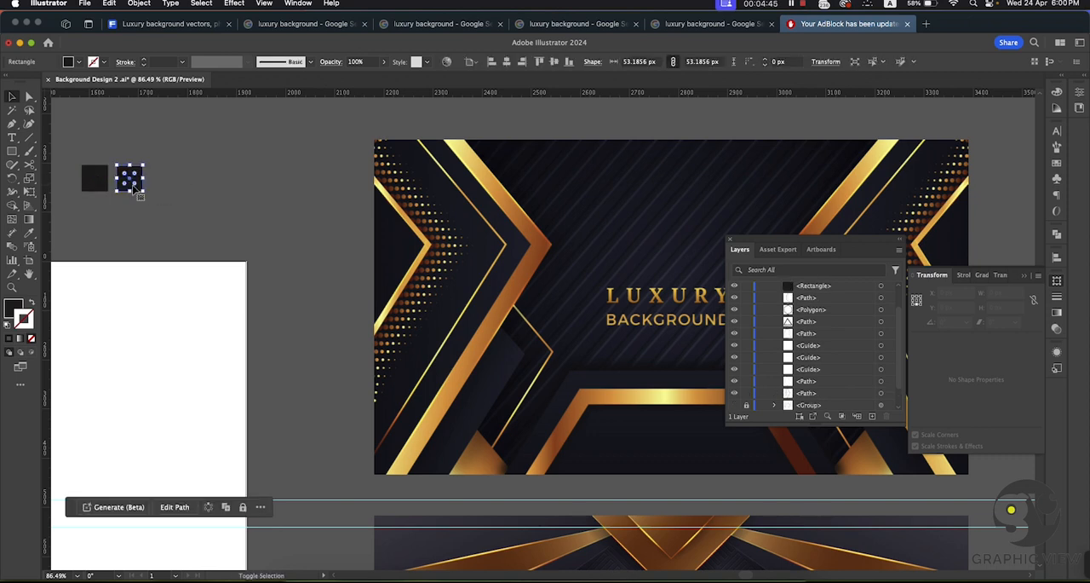
{"action": "key", "text": "super+d"}
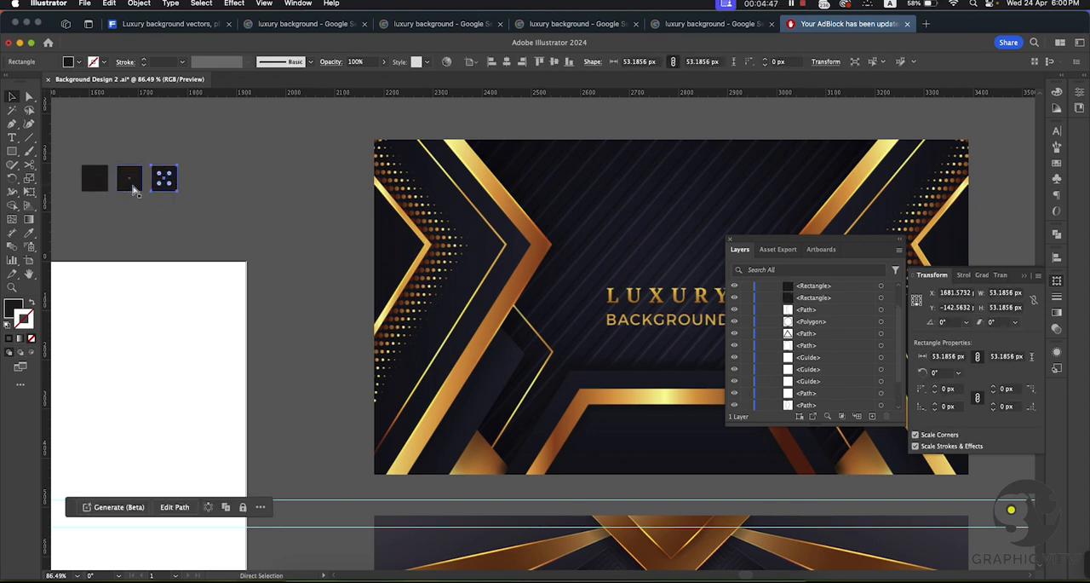
{"action": "key", "text": "super+d"}
{"action": "key", "text": "super+d"}
{"action": "left_click", "coordinate": [164, 201]}
Step: Fill the first swatch square with the near-black sampled from inside the lower gold frame of the Luxury Background reference
{"action": "left_click", "coordinate": [104, 181]}
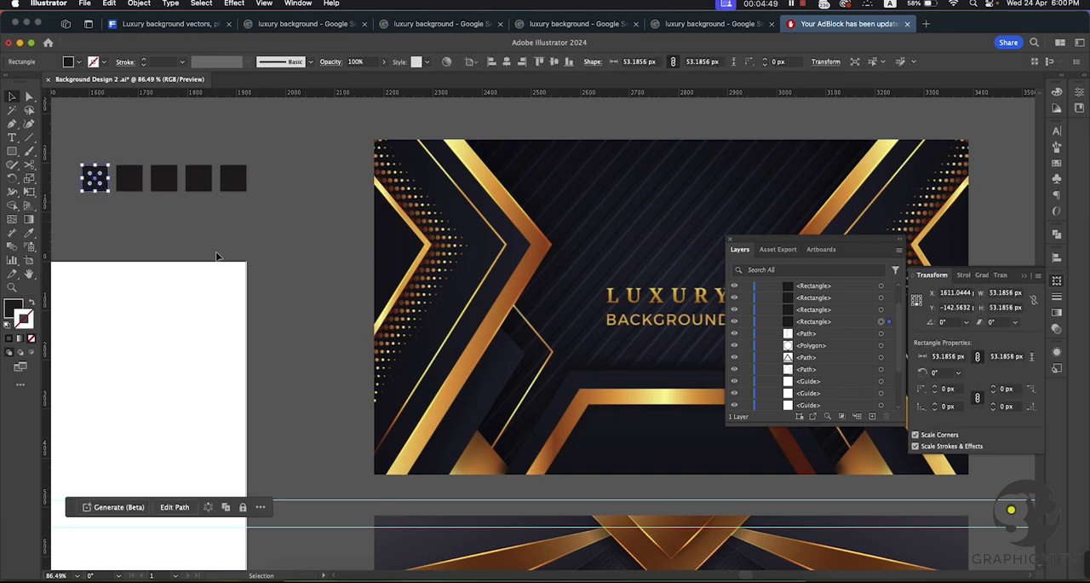
{"action": "left_click", "coordinate": [28, 233]}
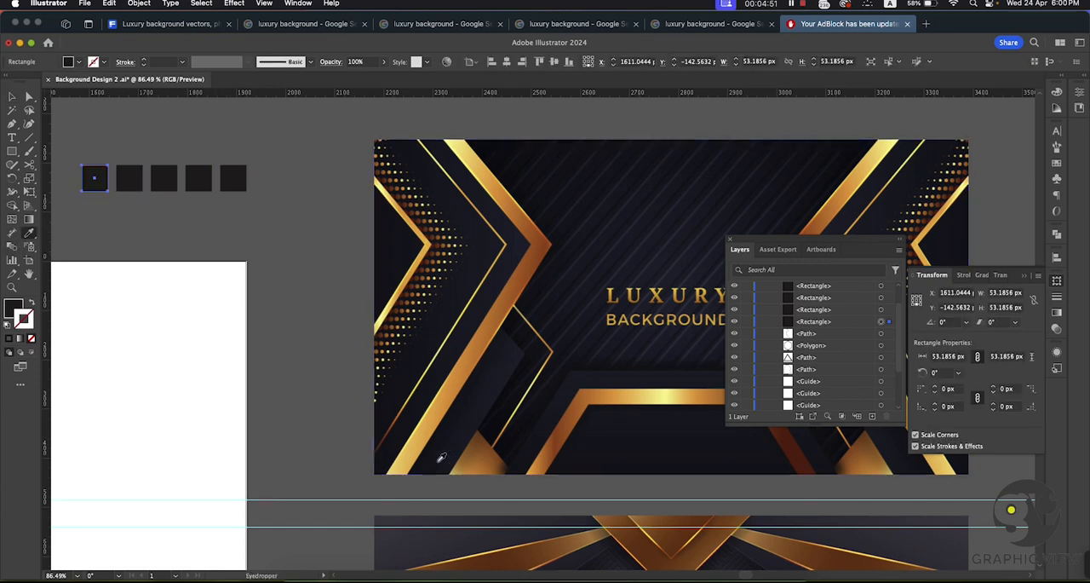
{"action": "left_click", "coordinate": [617, 460]}
{"action": "key", "text": "v"}
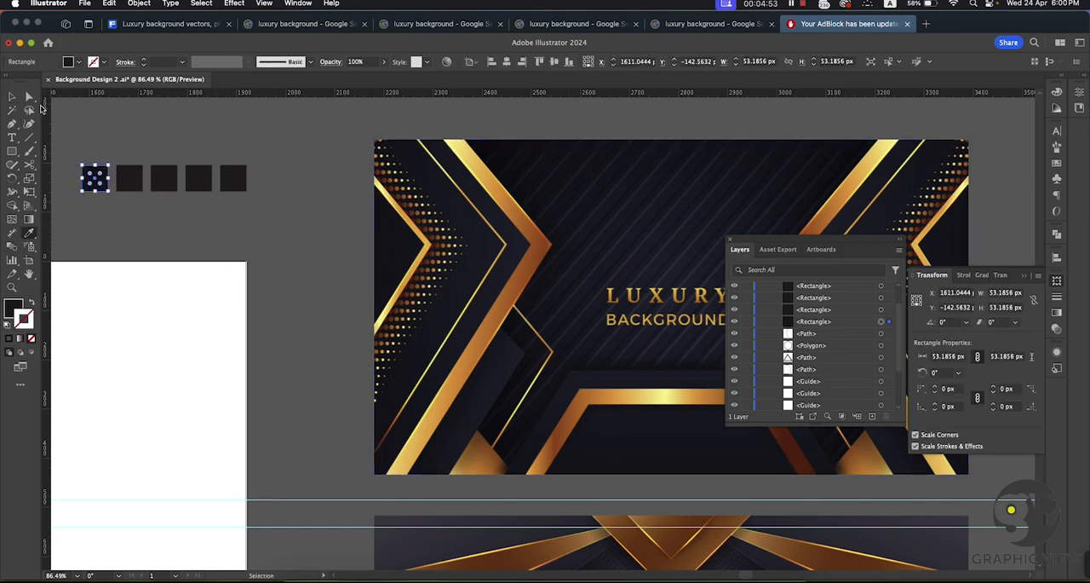
{"action": "left_click", "coordinate": [14, 97]}
{"action": "left_click", "coordinate": [61, 105]}
Step: Fill the second swatch square with the dark navy sampled from the Luxury Background reference using the Eyedropper
{"action": "left_click", "coordinate": [132, 176]}
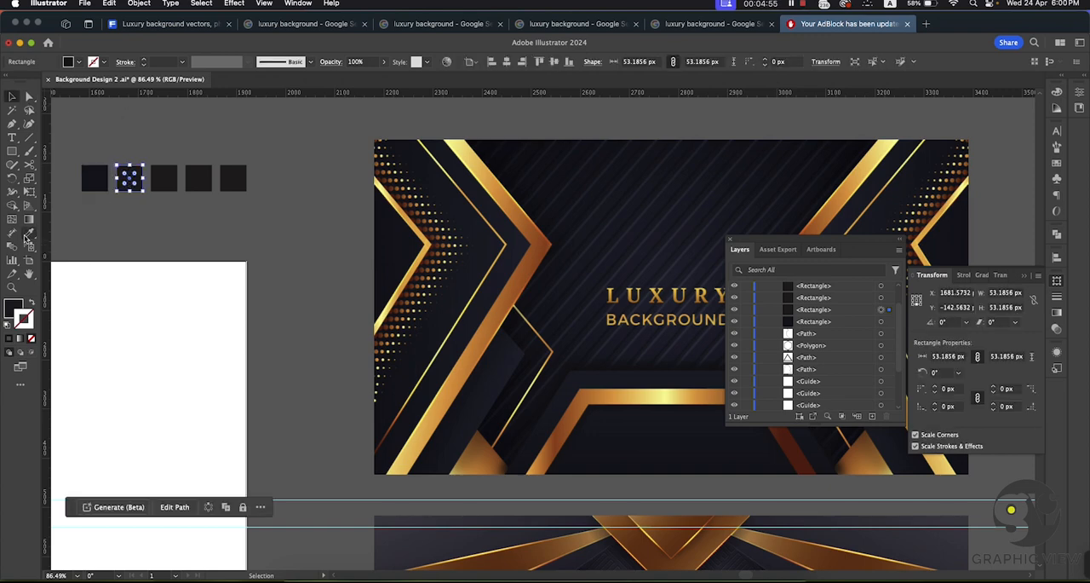
{"action": "left_click", "coordinate": [29, 235]}
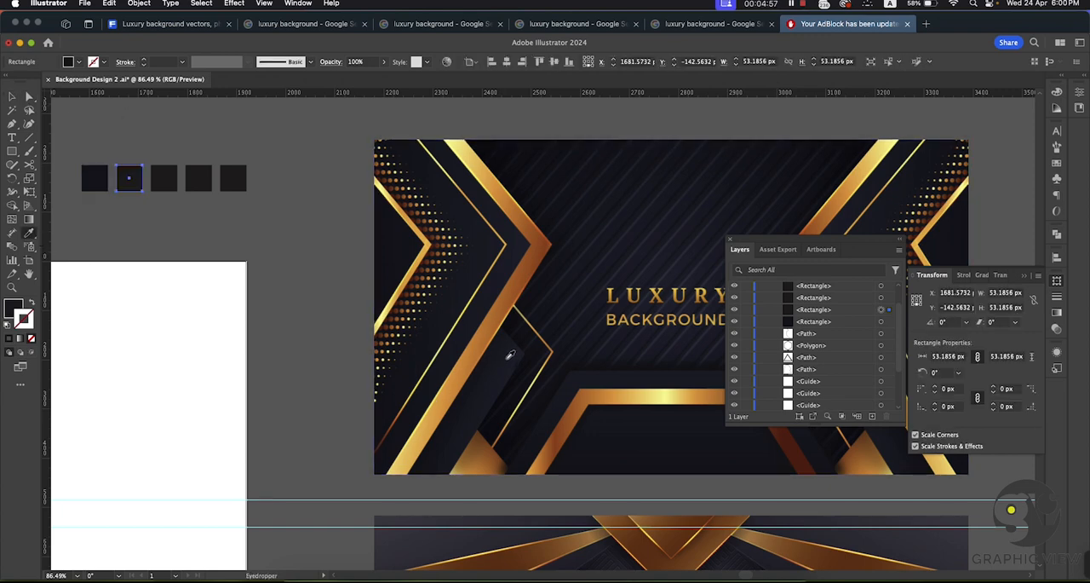
{"action": "left_click", "coordinate": [15, 99]}
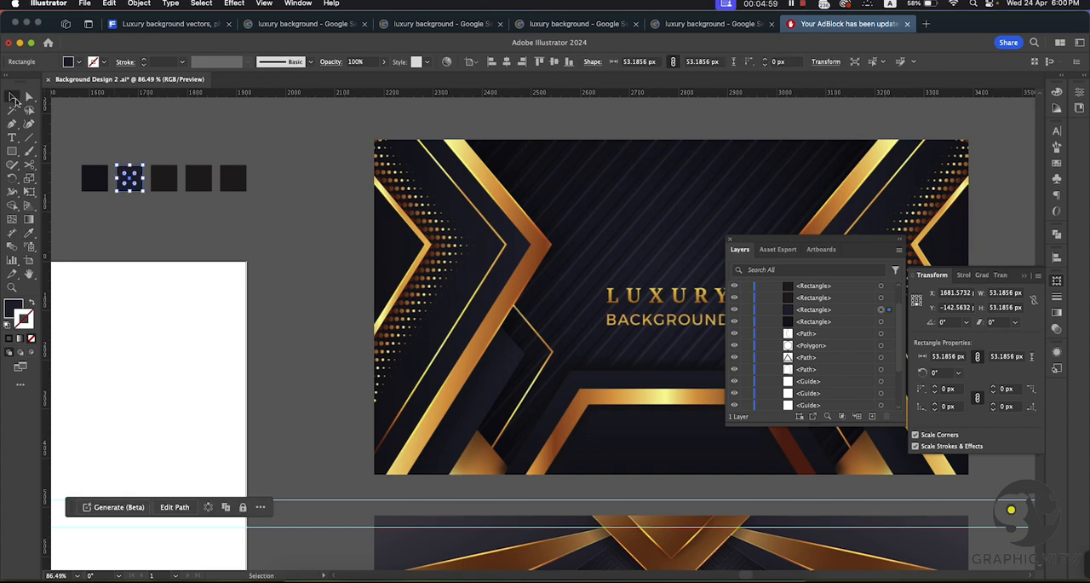
{"action": "left_click", "coordinate": [85, 128]}
Step: Fill the third swatch square with the light yellow gold sampled from the upper end of the reference's left gold chevron
{"action": "left_click", "coordinate": [167, 179]}
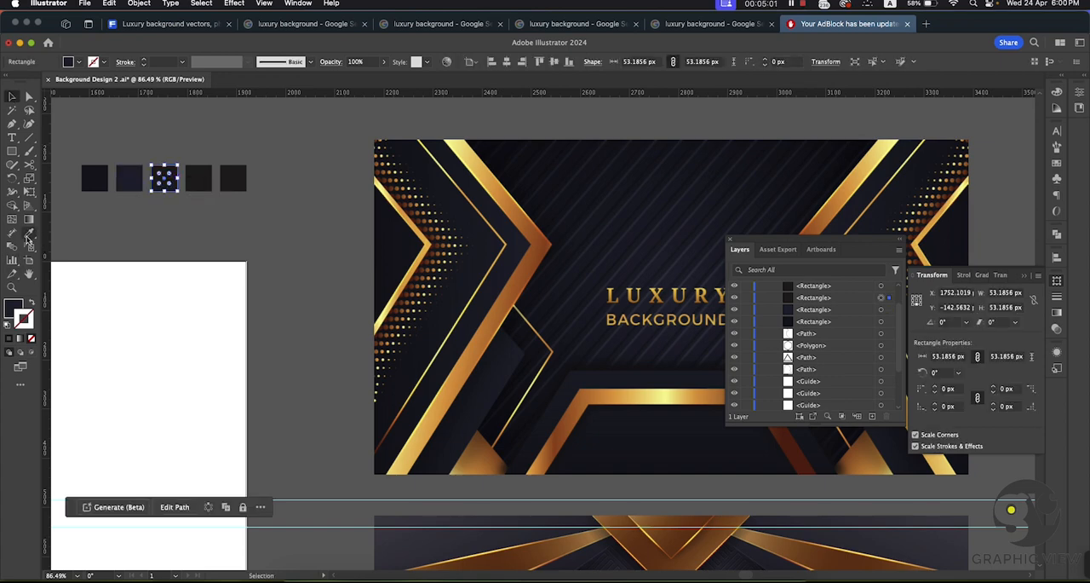
{"action": "left_click", "coordinate": [29, 232]}
{"action": "left_click", "coordinate": [467, 145]}
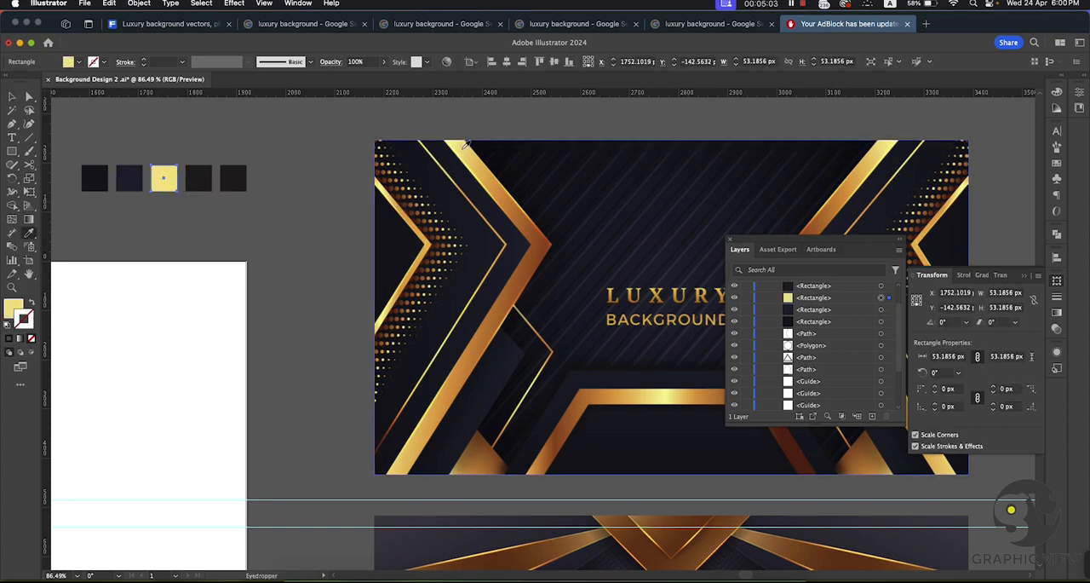
{"action": "left_click", "coordinate": [13, 97]}
{"action": "left_click", "coordinate": [102, 129]}
Step: Fill the fourth swatch square with the copper brown sampled from the tip of the reference's left gold chevron
{"action": "left_click", "coordinate": [199, 179]}
{"action": "left_click", "coordinate": [29, 233]}
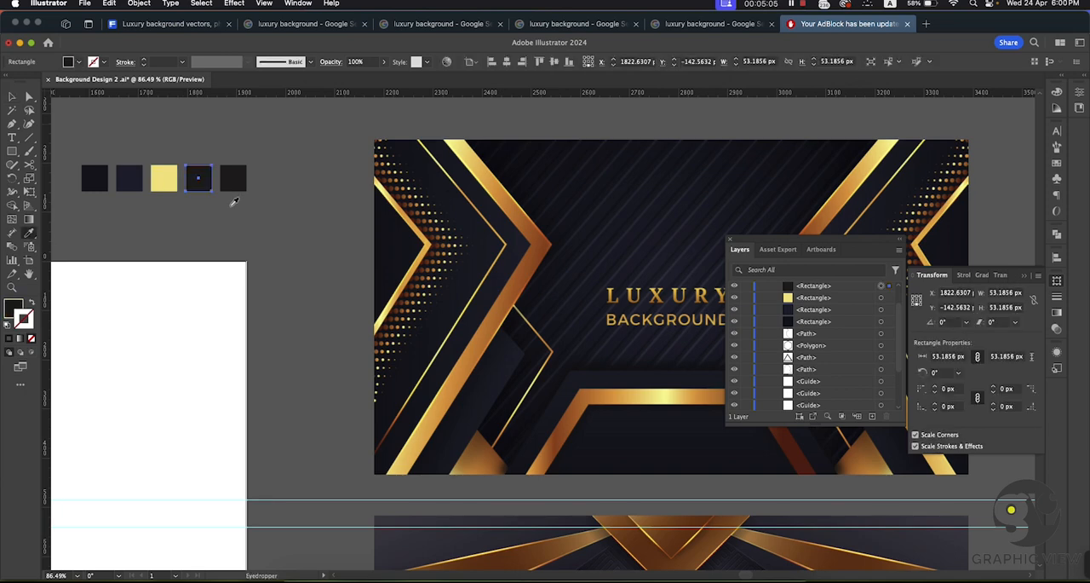
{"action": "left_click", "coordinate": [548, 242]}
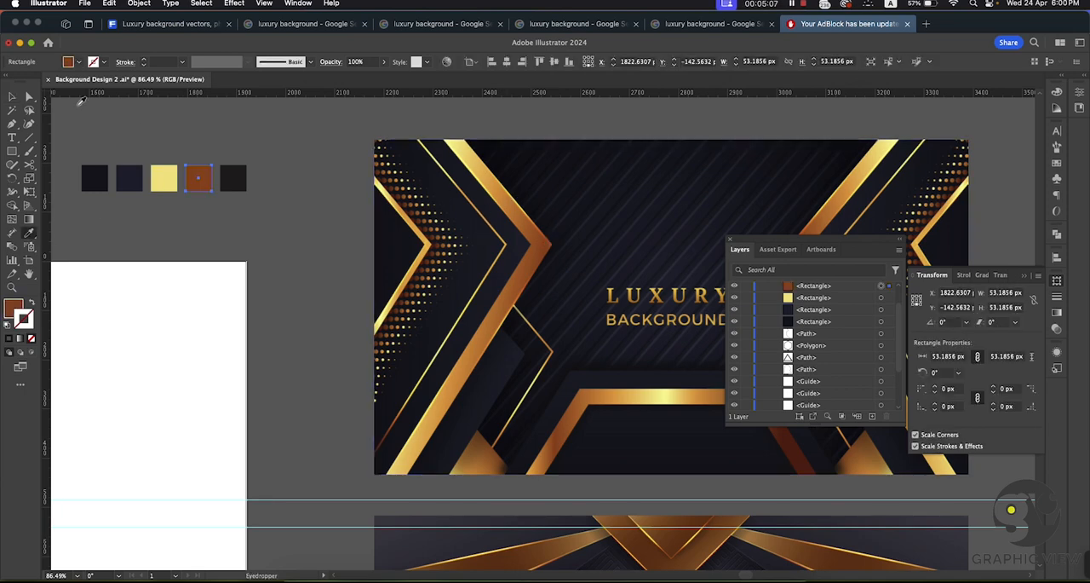
{"action": "left_click", "coordinate": [13, 98]}
{"action": "left_click", "coordinate": [227, 146]}
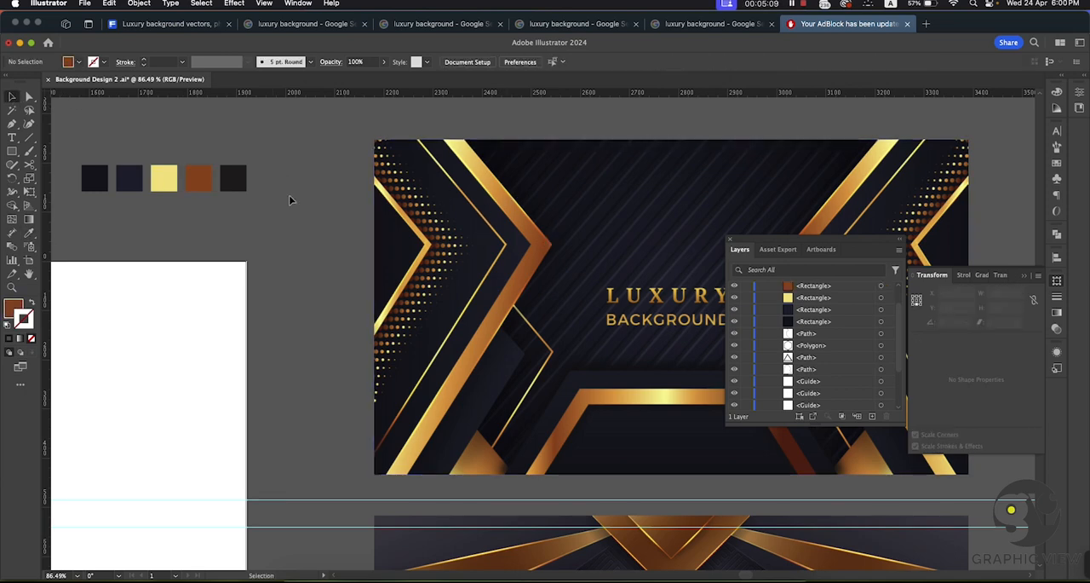
{"action": "left_click", "coordinate": [443, 312], "text": "alt+super"}
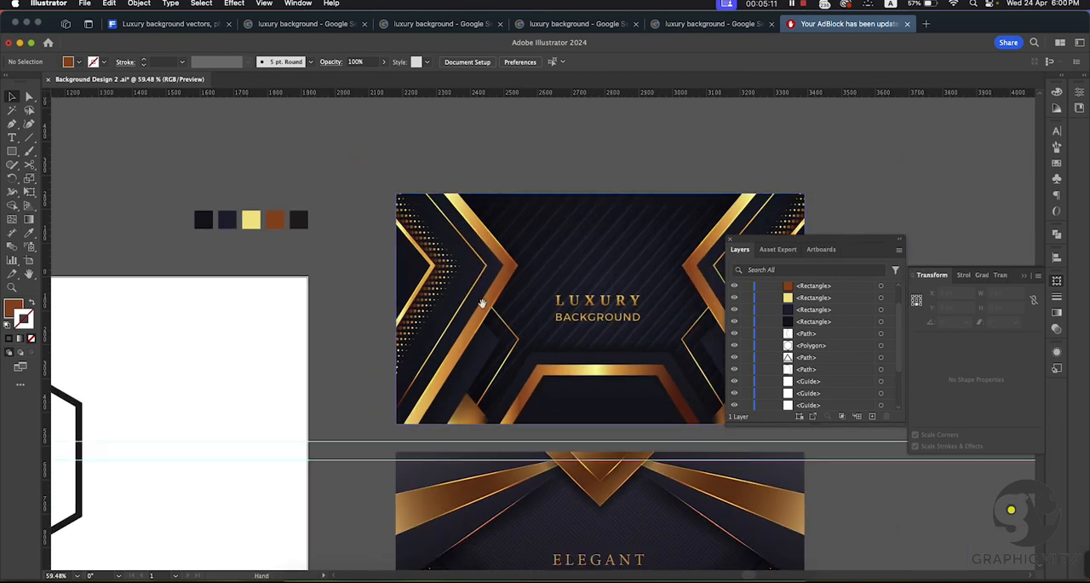
Step: Move the fifth swatch square out of the row to directly below the first swatch
{"action": "left_click_drag", "start_coordinate": [482, 304], "coordinate": [407, 293]}
{"action": "left_click_drag", "start_coordinate": [350, 268], "coordinate": [369, 270]}
{"action": "left_click_drag", "start_coordinate": [235, 230], "coordinate": [138, 244]}
{"action": "left_click", "coordinate": [65, 204]}
{"action": "left_click", "coordinate": [148, 244]}
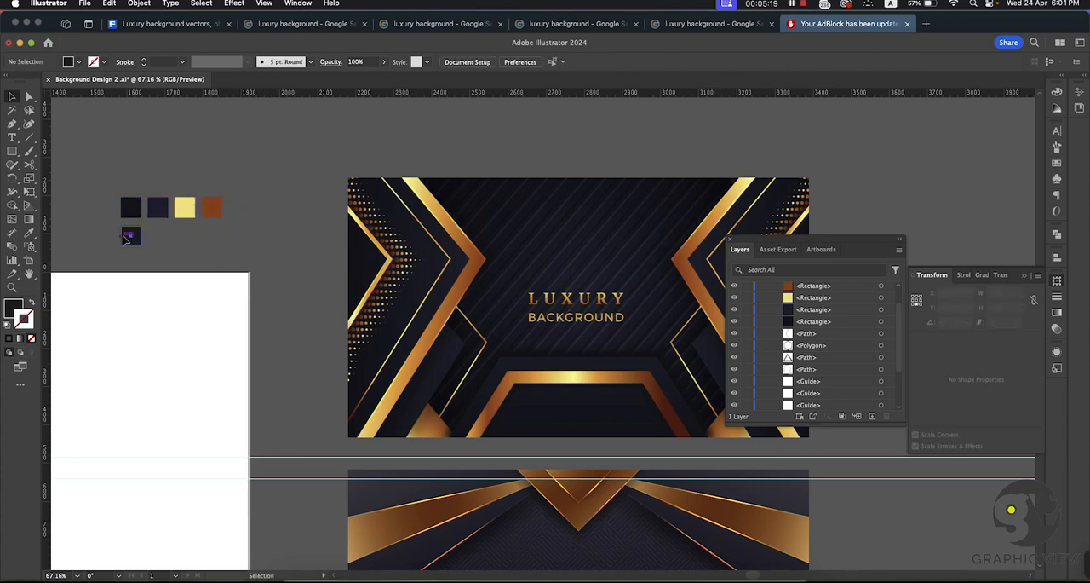
Step: Apply a linear gradient to the lower square's stroke, using the near-black and dark navy sampled from the first two swatches
{"action": "left_click", "coordinate": [127, 237]}
{"action": "left_click", "coordinate": [1057, 316]}
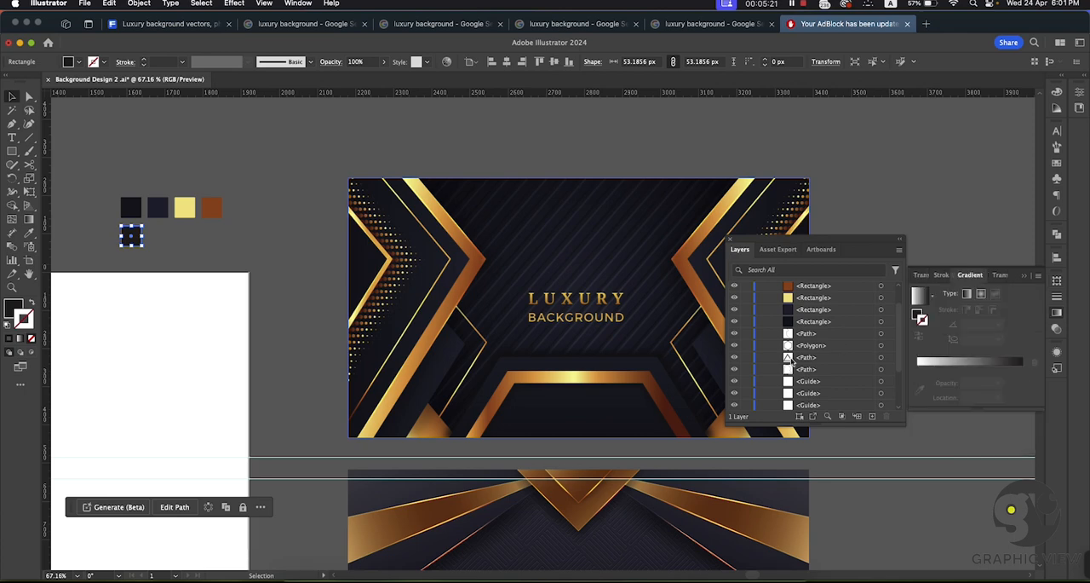
{"action": "left_click", "coordinate": [935, 364]}
{"action": "left_click", "coordinate": [917, 383]}
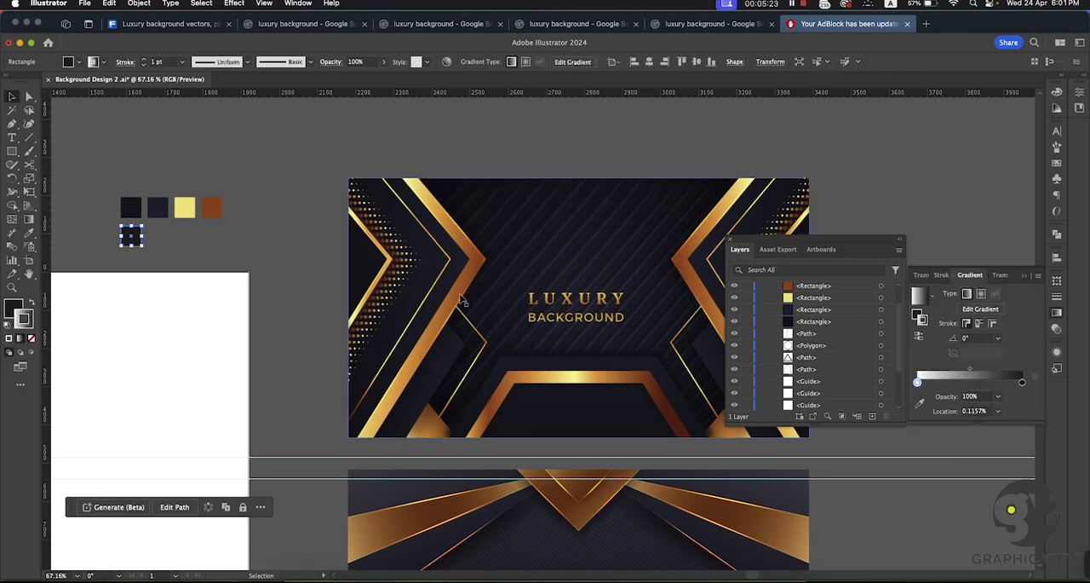
{"action": "left_click", "coordinate": [921, 407]}
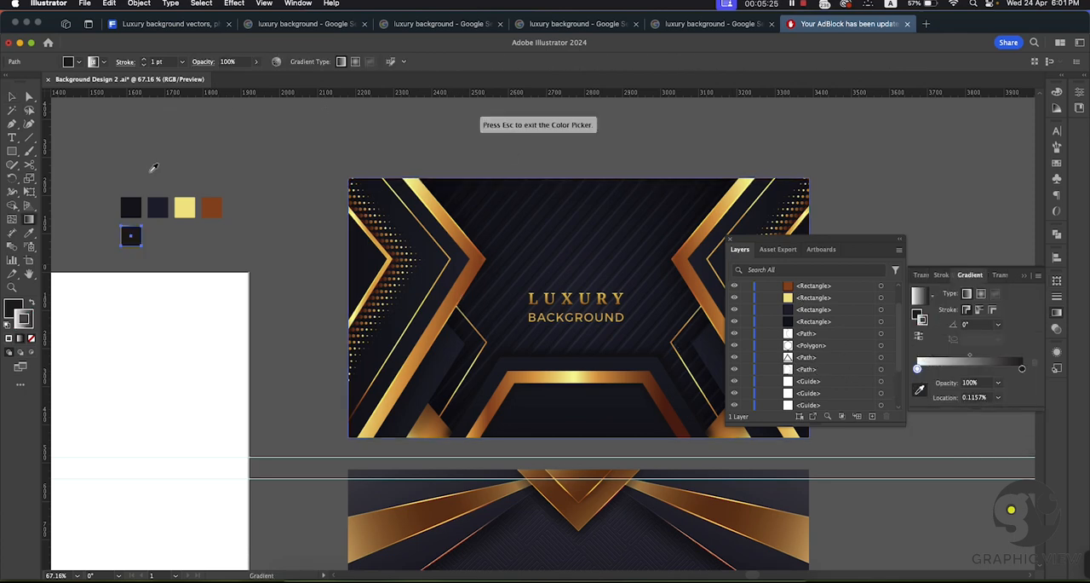
{"action": "left_click", "coordinate": [134, 201]}
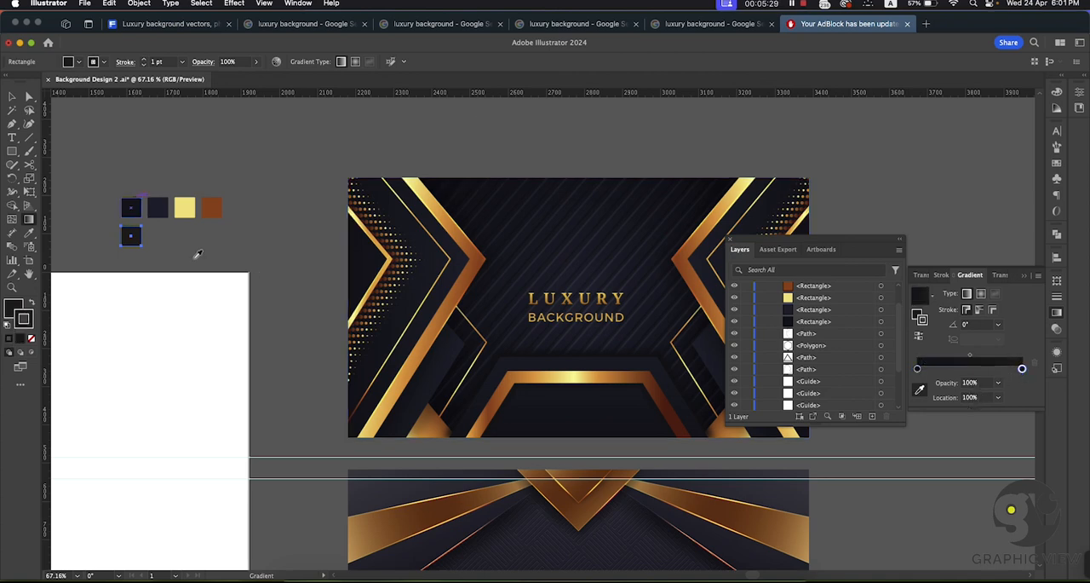
{"action": "left_click", "coordinate": [157, 207]}
{"action": "left_click", "coordinate": [11, 97]}
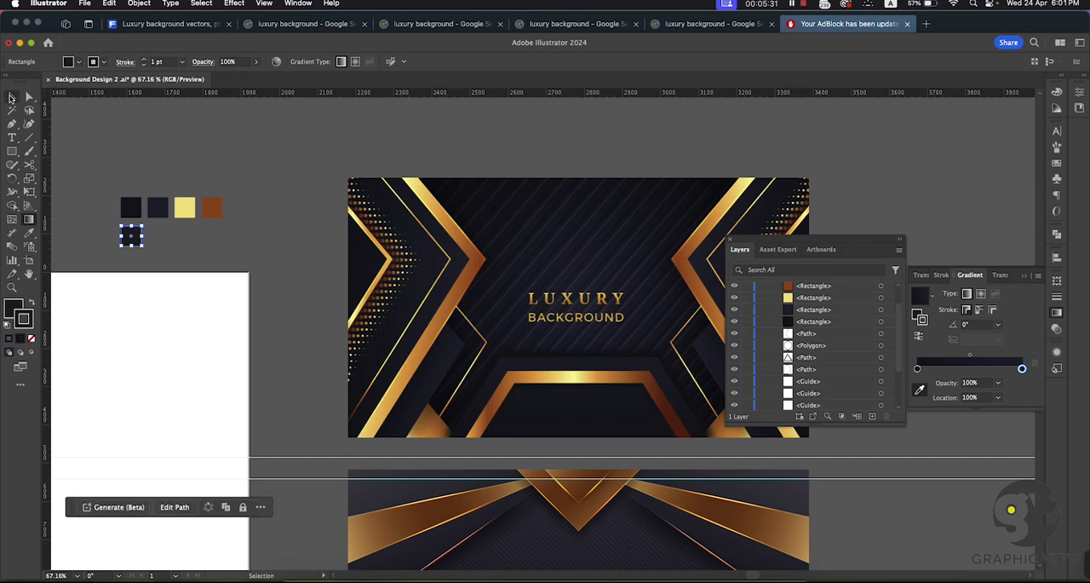
{"action": "left_click", "coordinate": [152, 230]}
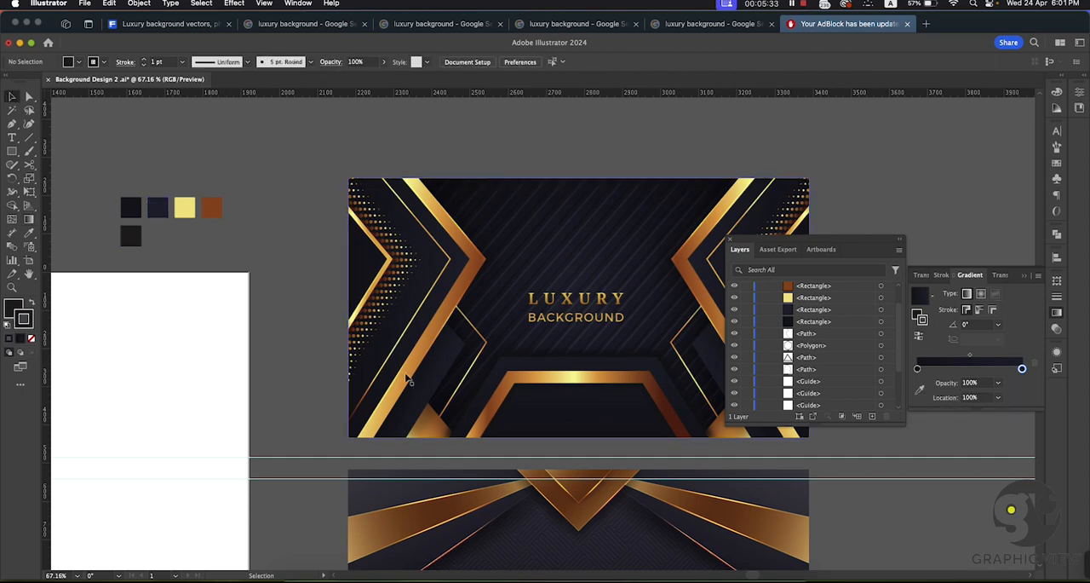
Step: Swap the lower square's fill and stroke so the dark gradient becomes its fill, and remove the stroke
{"action": "key", "text": "super+space"}
{"action": "left_click_drag", "start_coordinate": [103, 231], "coordinate": [440, 361]}
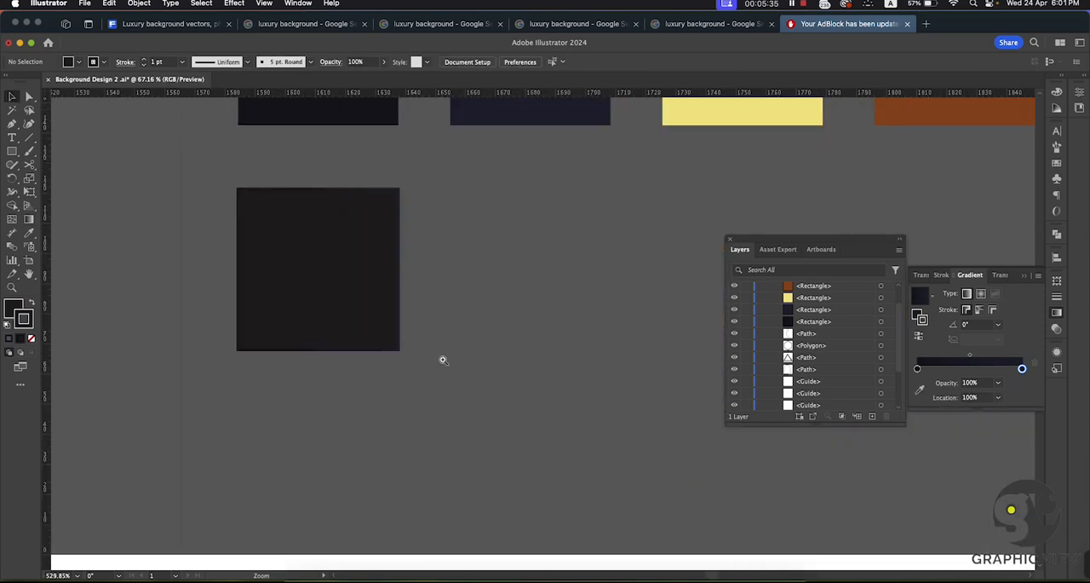
{"action": "left_click", "coordinate": [338, 282]}
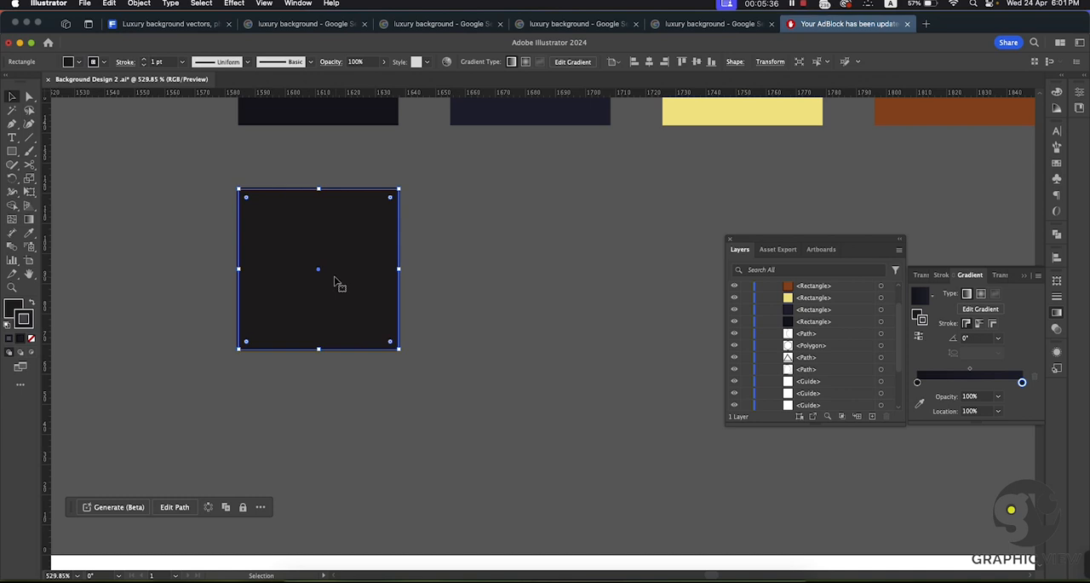
{"action": "left_click", "coordinate": [32, 305]}
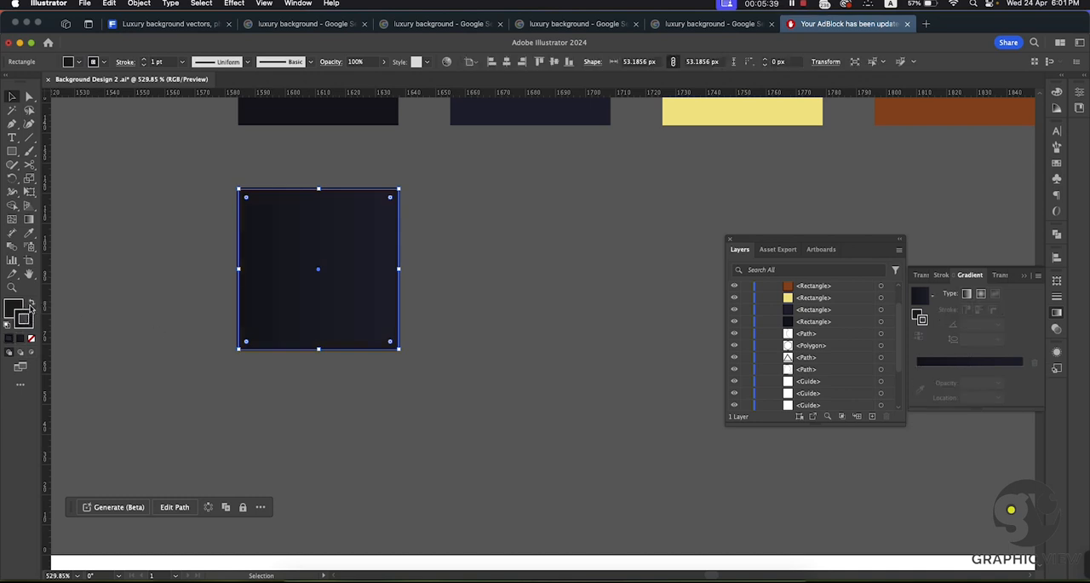
{"action": "left_click", "coordinate": [32, 338]}
{"action": "left_click", "coordinate": [11, 308]}
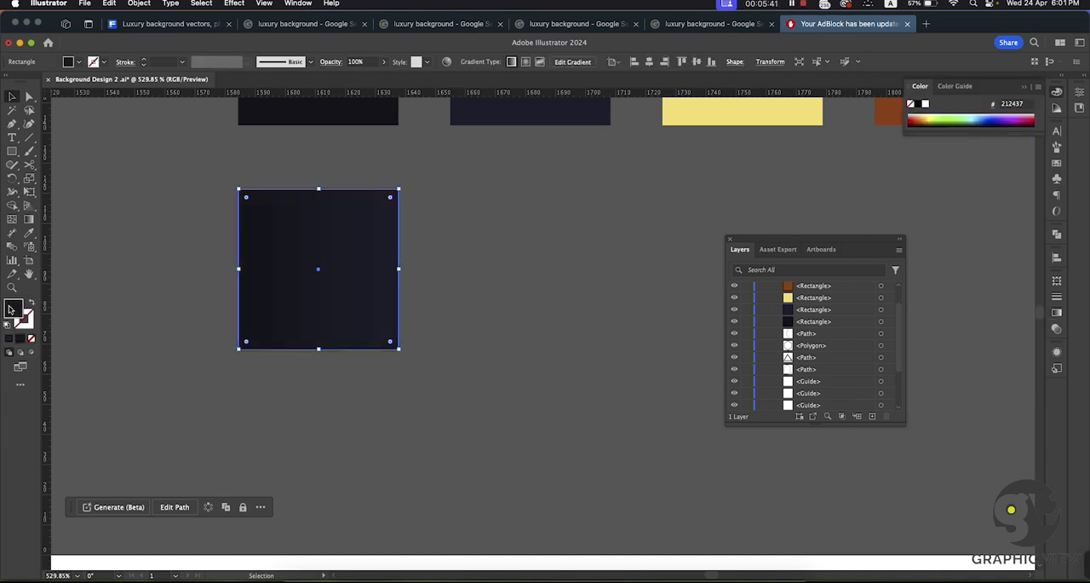
{"action": "left_click", "coordinate": [95, 292]}
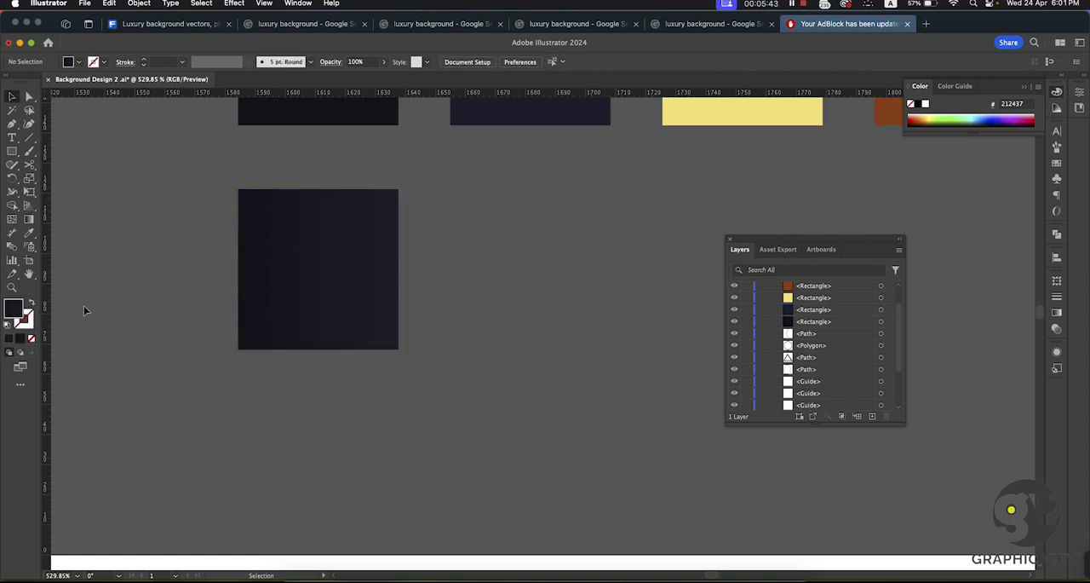
Step: Duplicate the dark gradient square and place the copy just beside it, under the dark navy swatch
{"action": "left_click_drag", "start_coordinate": [529, 292], "coordinate": [358, 272]}
{"action": "left_click_drag", "start_coordinate": [549, 274], "coordinate": [400, 335]}
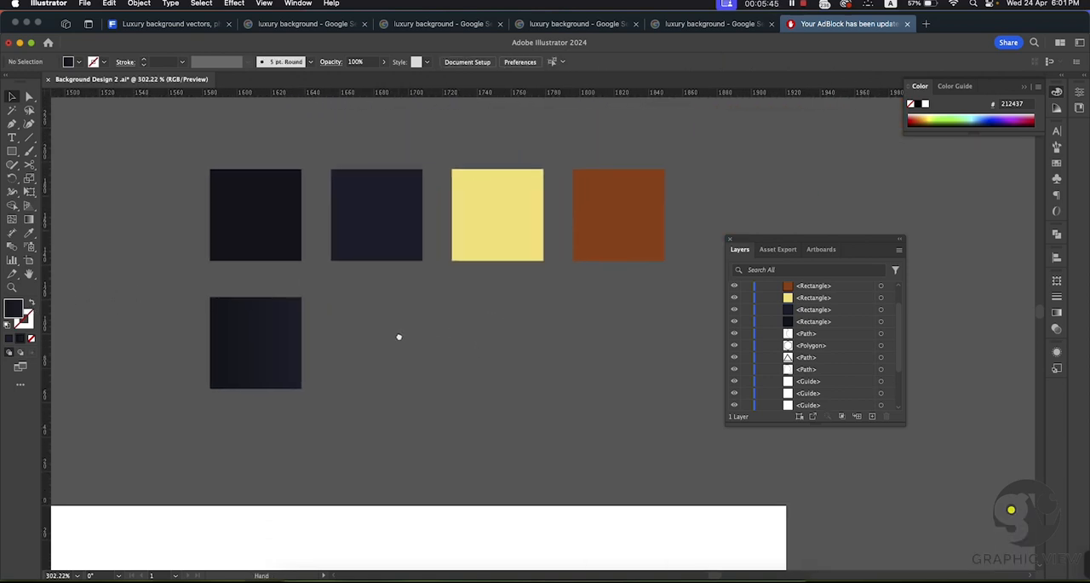
{"action": "left_click_drag", "start_coordinate": [538, 327], "coordinate": [319, 277]}
{"action": "scroll", "coordinate": [367, 268], "scroll_direction": "down", "scroll_amount": 8}
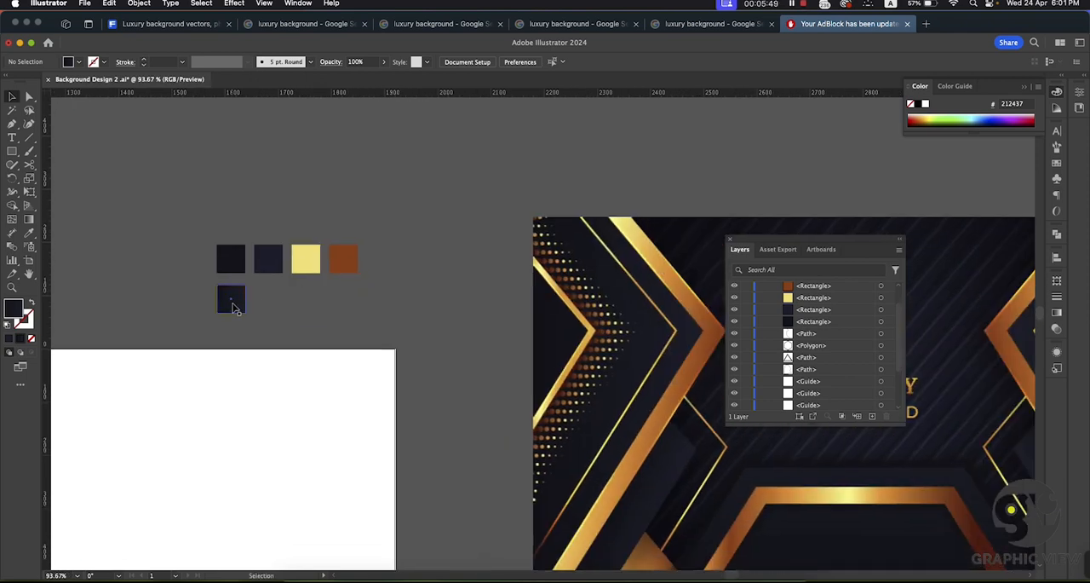
{"action": "left_click_drag", "start_coordinate": [232, 304], "coordinate": [267, 304], "text": "alt"}
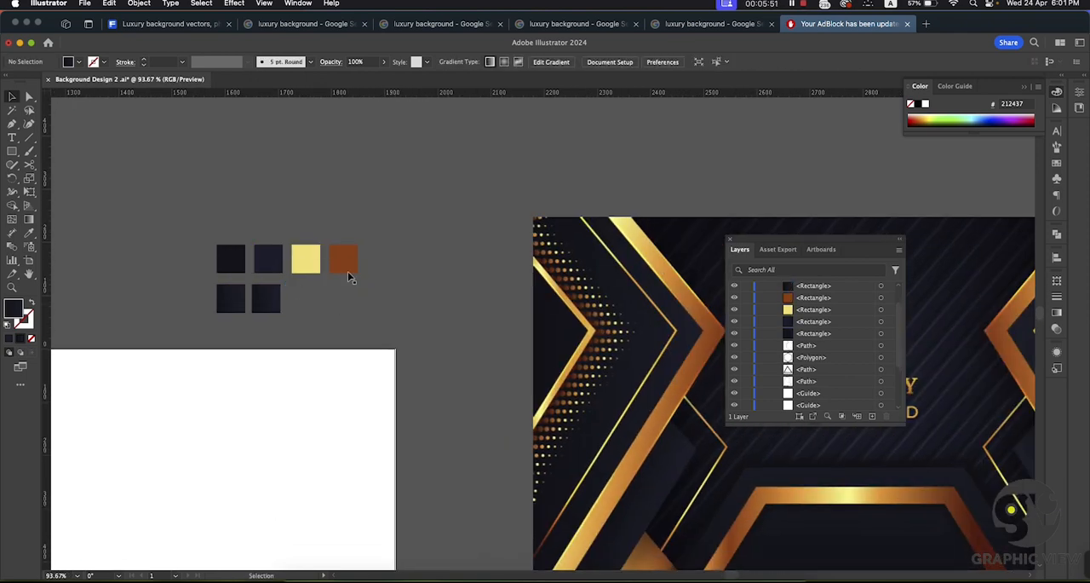
{"action": "left_click", "coordinate": [348, 276]}
Step: Recolour the copied square's gradient to run from the light yellow gold swatch to the copper brown swatch
{"action": "left_click", "coordinate": [267, 298]}
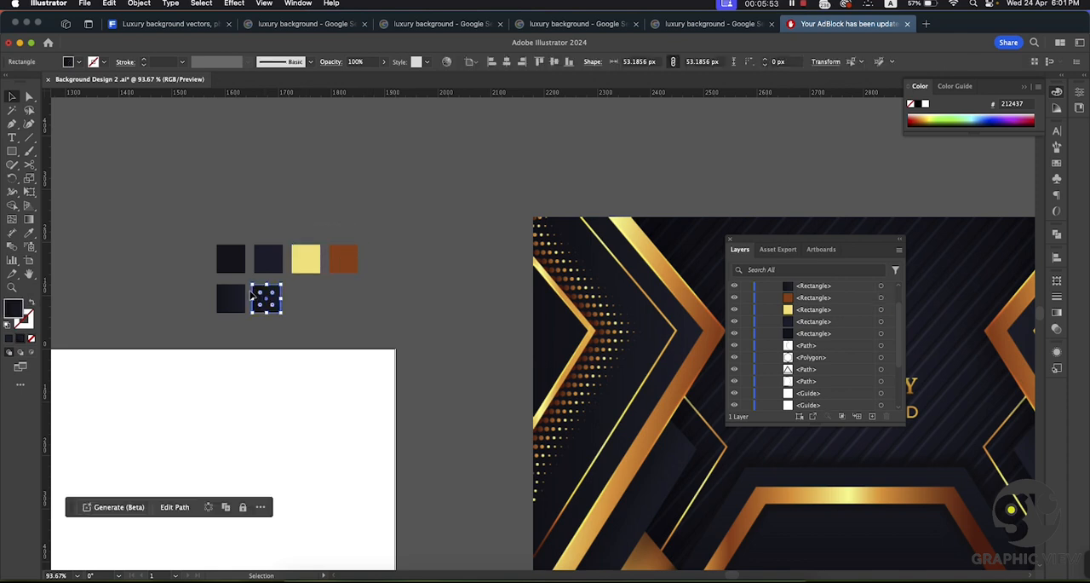
{"action": "left_click", "coordinate": [1057, 314]}
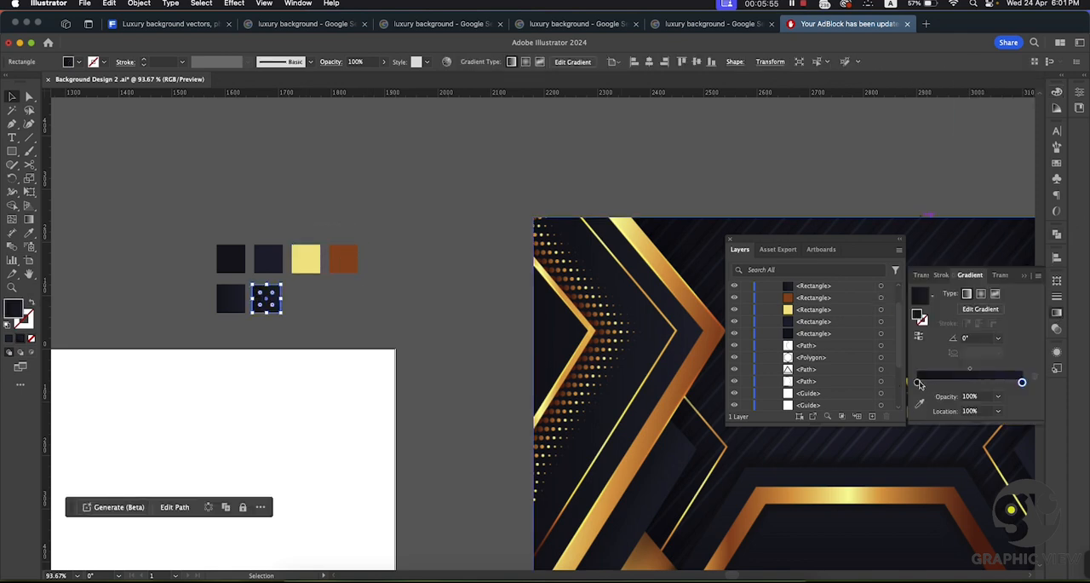
{"action": "left_click", "coordinate": [918, 383]}
{"action": "left_click", "coordinate": [920, 404]}
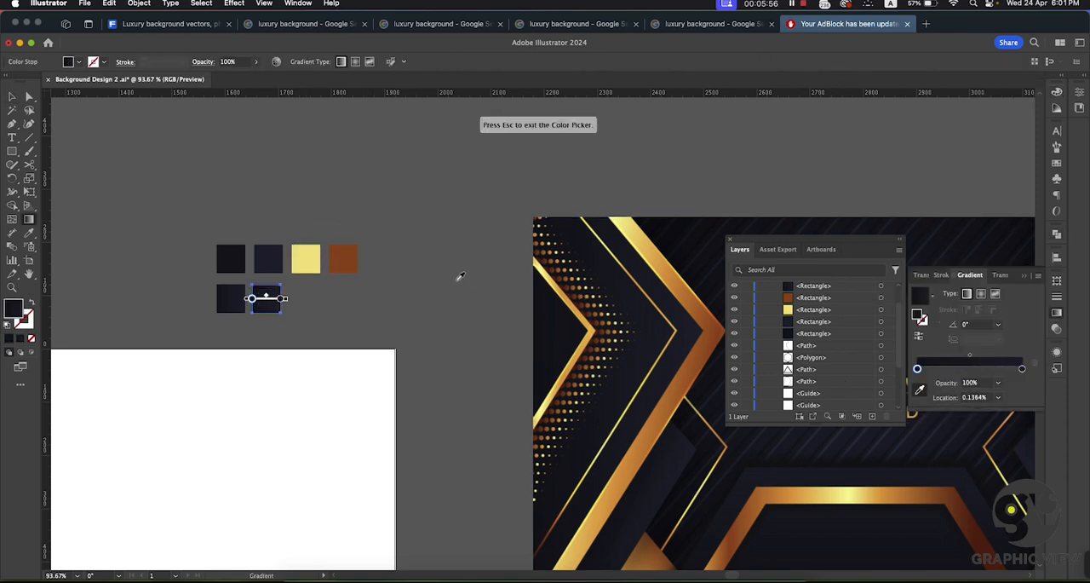
{"action": "left_click", "coordinate": [320, 253]}
{"action": "left_click", "coordinate": [1022, 368]}
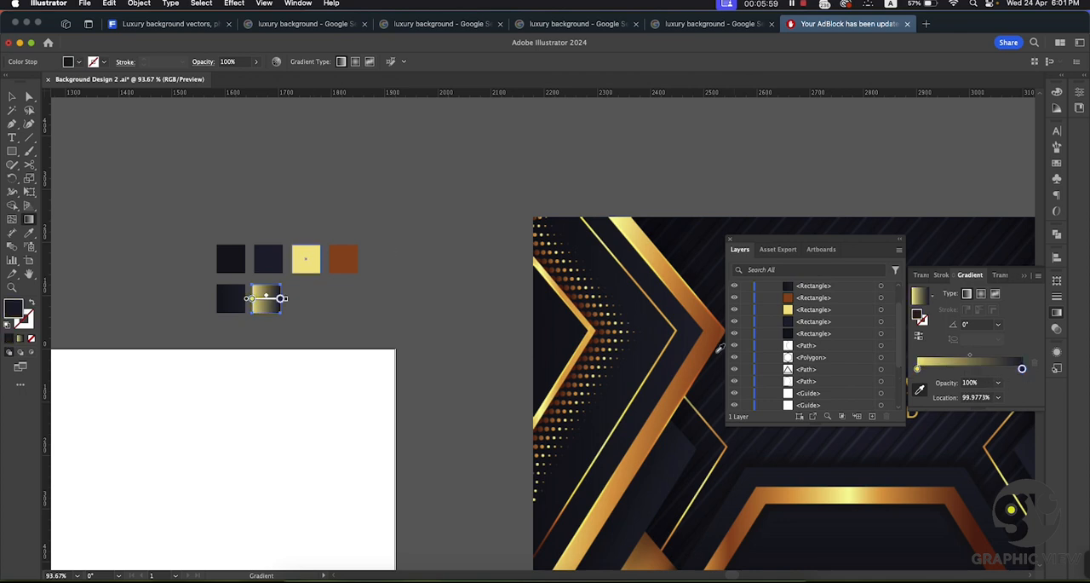
{"action": "left_click", "coordinate": [352, 256]}
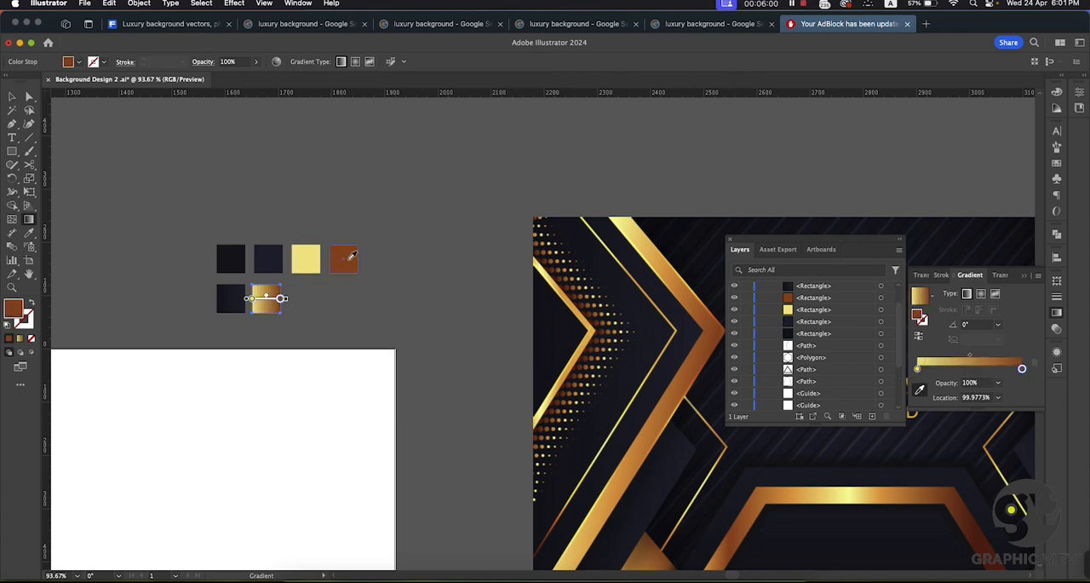
{"action": "left_click", "coordinate": [11, 97]}
{"action": "left_click", "coordinate": [346, 225]}
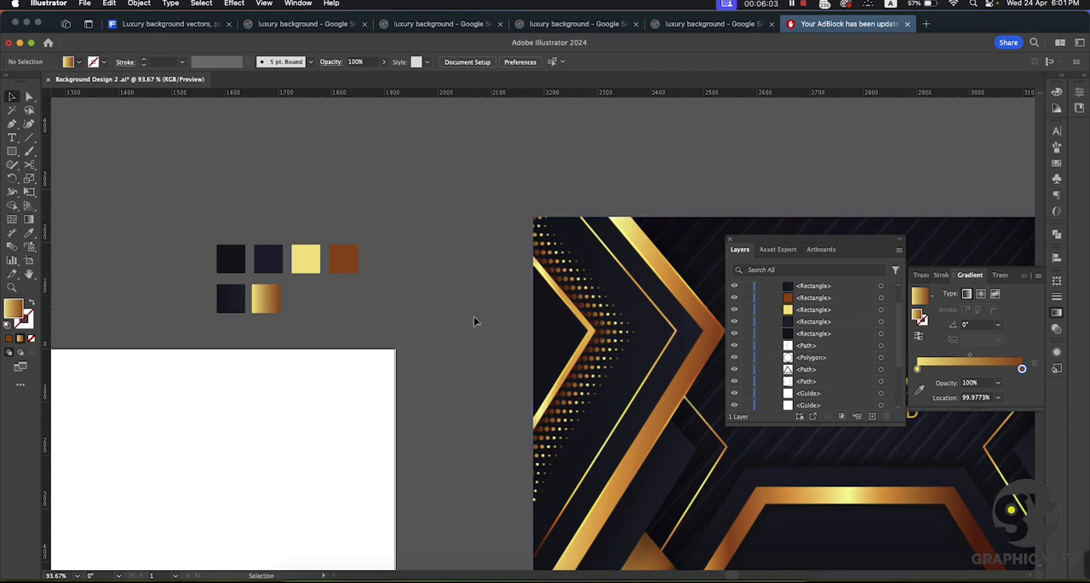
Step: Draw a rectangle covering the whole artboard and adjust its upper edge to match the artboard boundary
{"action": "key", "text": "super+space"}
{"action": "left_click", "coordinate": [449, 317], "text": "alt+super"}
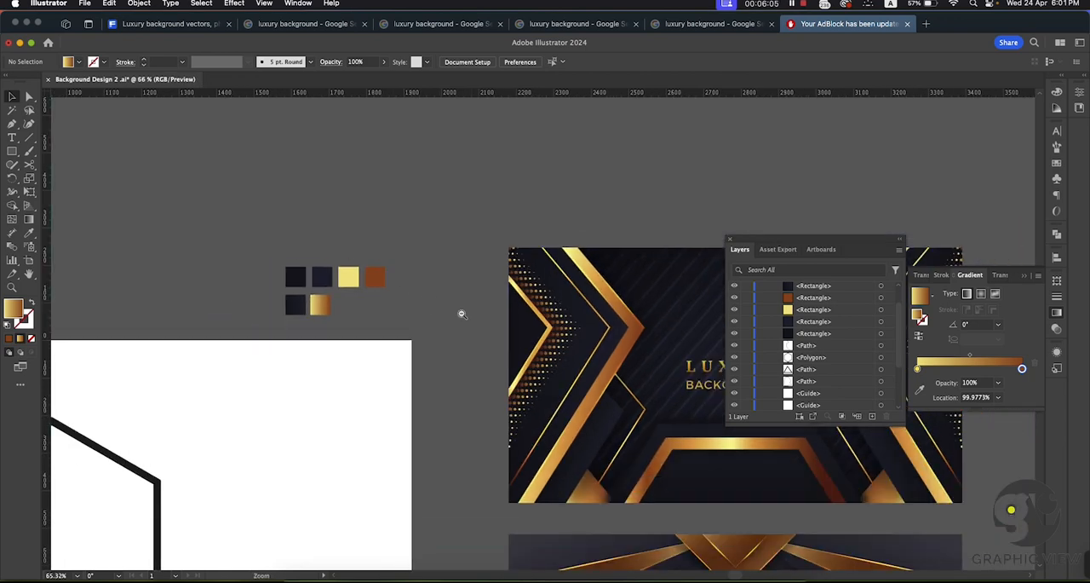
{"action": "left_click", "coordinate": [466, 304], "text": "alt+super"}
{"action": "left_click_drag", "start_coordinate": [479, 286], "coordinate": [450, 218]}
{"action": "mouse_move", "coordinate": [454, 302]}
{"action": "left_mouse_down"}
{"action": "mouse_move", "coordinate": [354, 276]}
{"action": "mouse_move", "coordinate": [435, 254]}
{"action": "left_mouse_up"}
{"action": "mouse_move", "coordinate": [338, 192]}
{"action": "left_mouse_down"}
{"action": "mouse_move", "coordinate": [371, 195]}
{"action": "mouse_move", "coordinate": [269, 146]}
{"action": "left_mouse_up"}
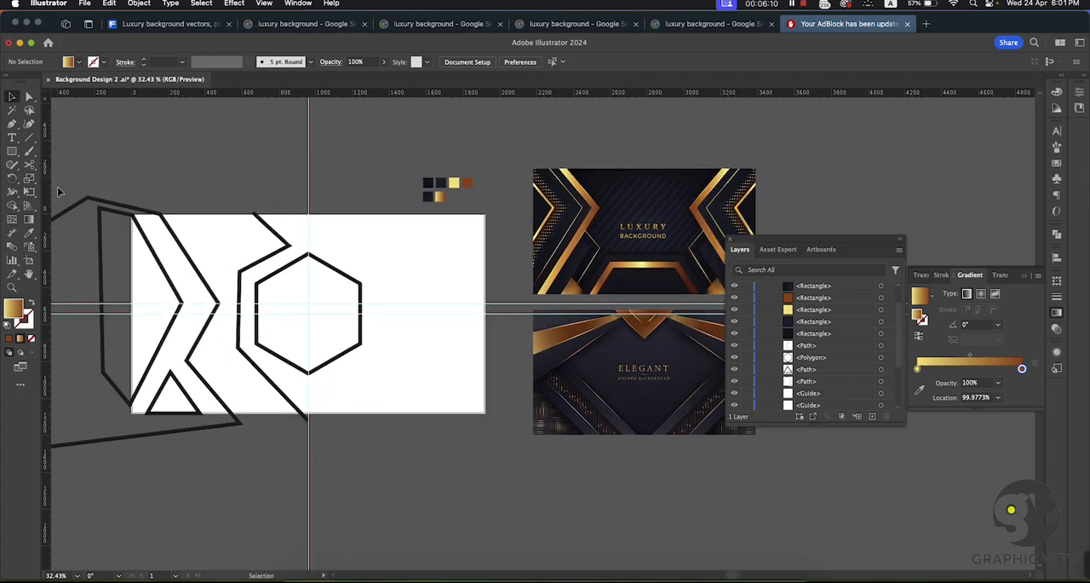
{"action": "left_click", "coordinate": [12, 151]}
{"action": "left_click_drag", "start_coordinate": [132, 213], "coordinate": [484, 412]}
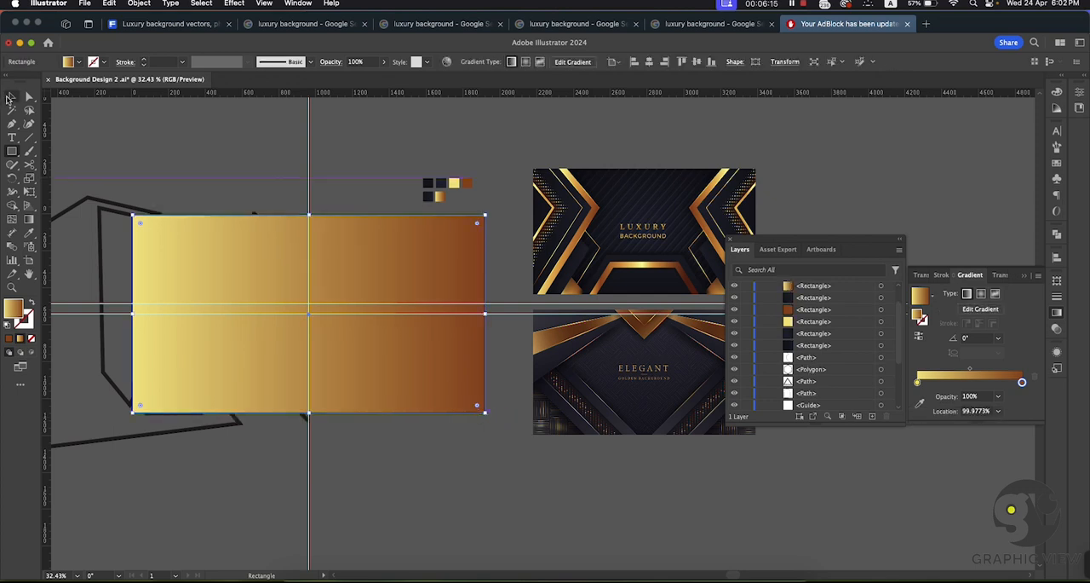
{"action": "left_click", "coordinate": [11, 97]}
{"action": "left_click_drag", "start_coordinate": [309, 213], "coordinate": [311, 211]}
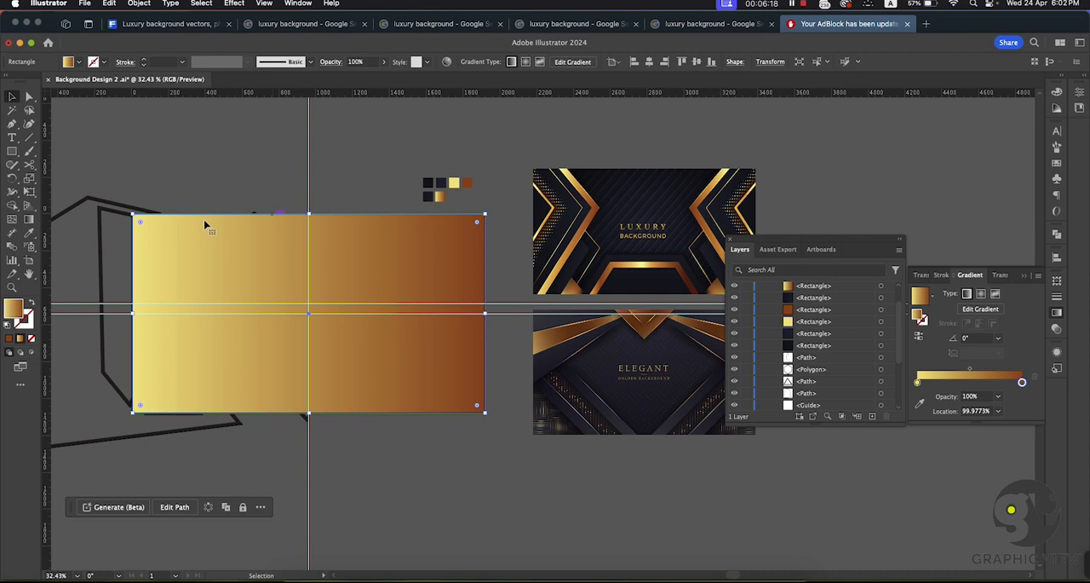
Step: Send the artboard-sized rectangle to the back, behind the line outlines
{"action": "right_click", "coordinate": [242, 249]}
{"action": "mouse_move", "coordinate": [292, 520]}
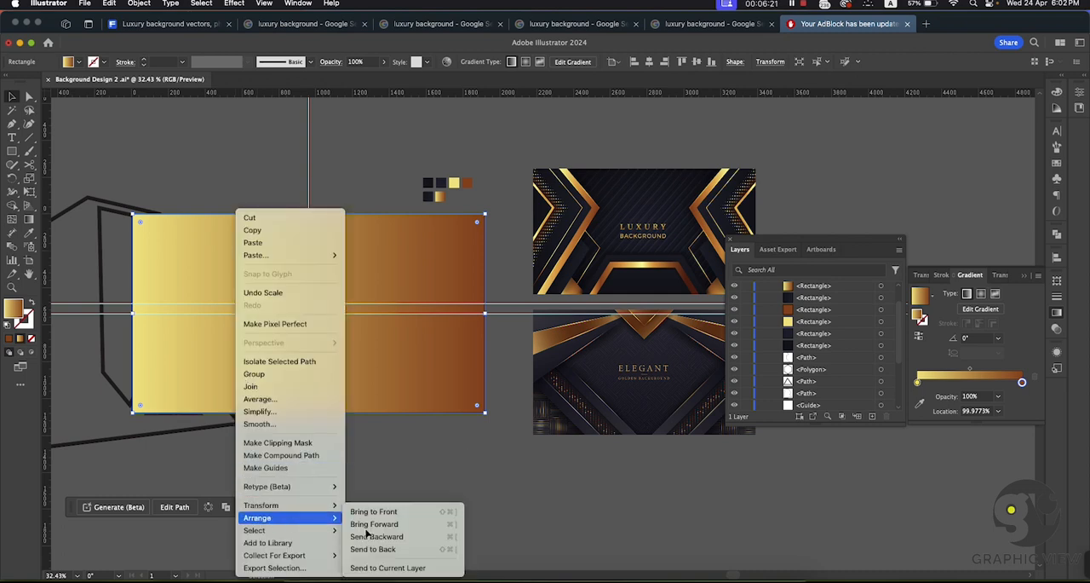
{"action": "left_click", "coordinate": [373, 549]}
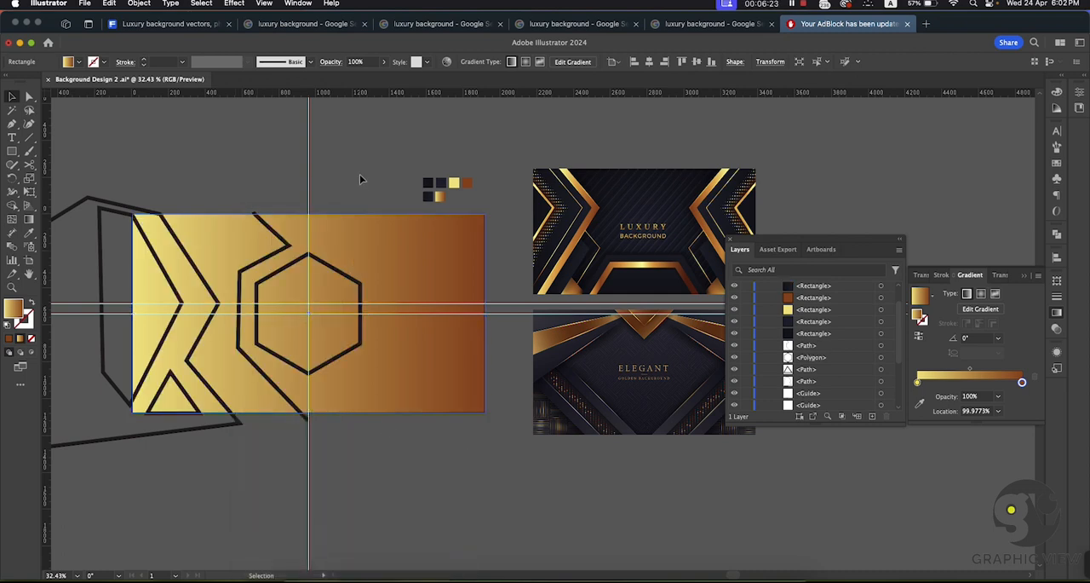
Step: Fill the background rectangle with the dark gradient sampled from the near-black-to-navy swatch using the Eyedropper
{"action": "left_click", "coordinate": [393, 247]}
{"action": "left_click", "coordinate": [28, 234]}
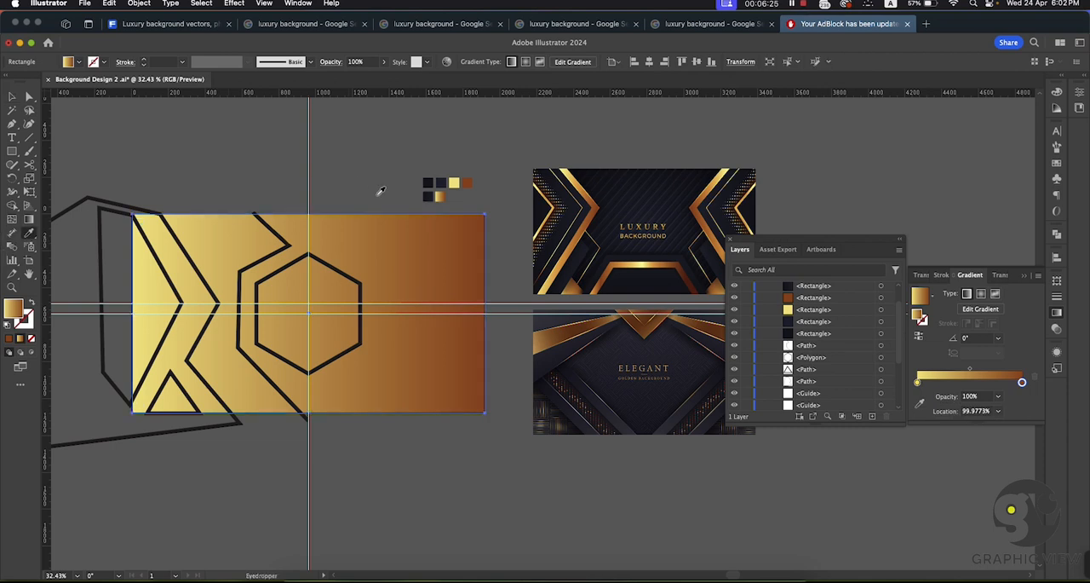
{"action": "left_click", "coordinate": [428, 196]}
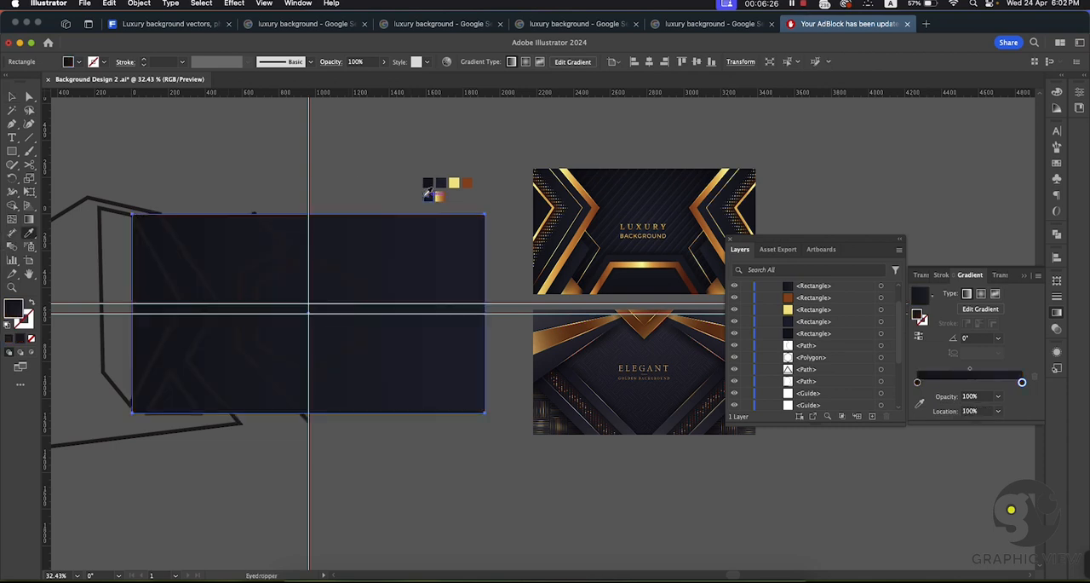
{"action": "left_click", "coordinate": [12, 96]}
{"action": "left_click", "coordinate": [116, 105]}
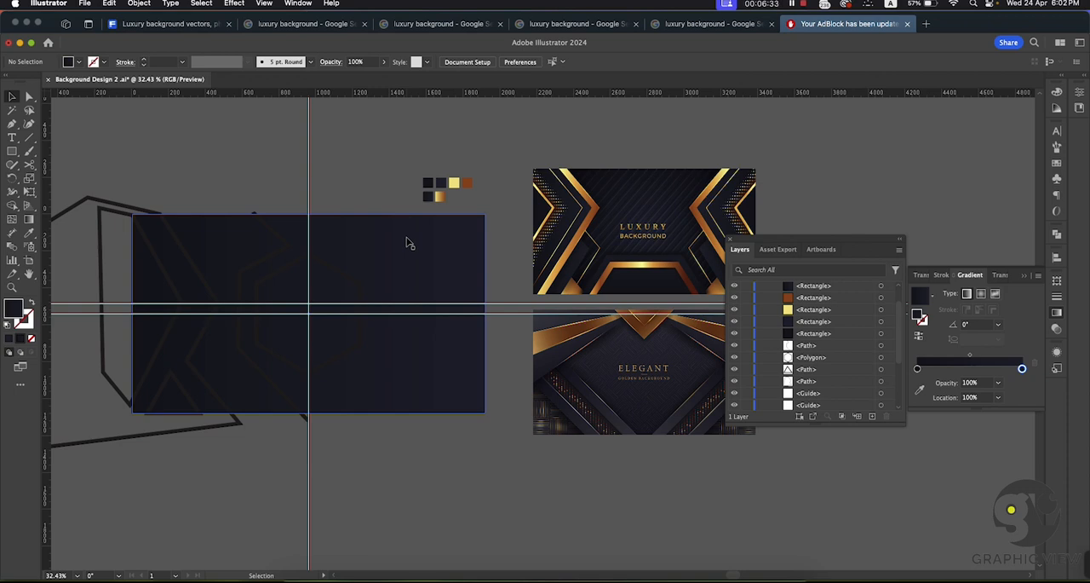
Step: Change the background rectangle's gradient to radial and reverse it so the lighter navy sits in the centre
{"action": "left_click", "coordinate": [440, 244]}
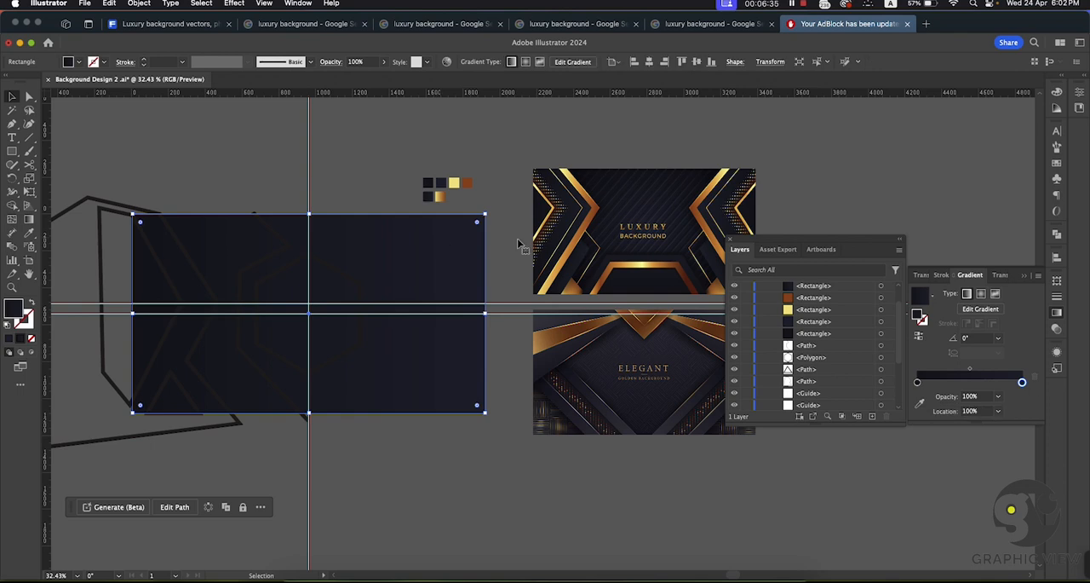
{"action": "left_click", "coordinate": [981, 293]}
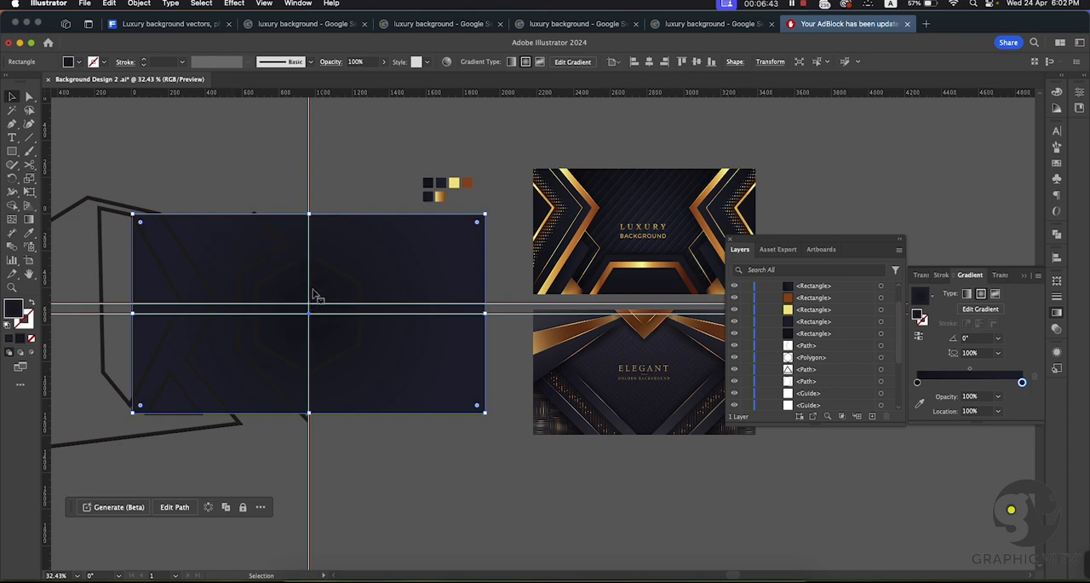
{"action": "key", "text": "super+space"}
{"action": "left_click_drag", "start_coordinate": [350, 265], "coordinate": [384, 295]}
{"action": "key", "text": "space"}
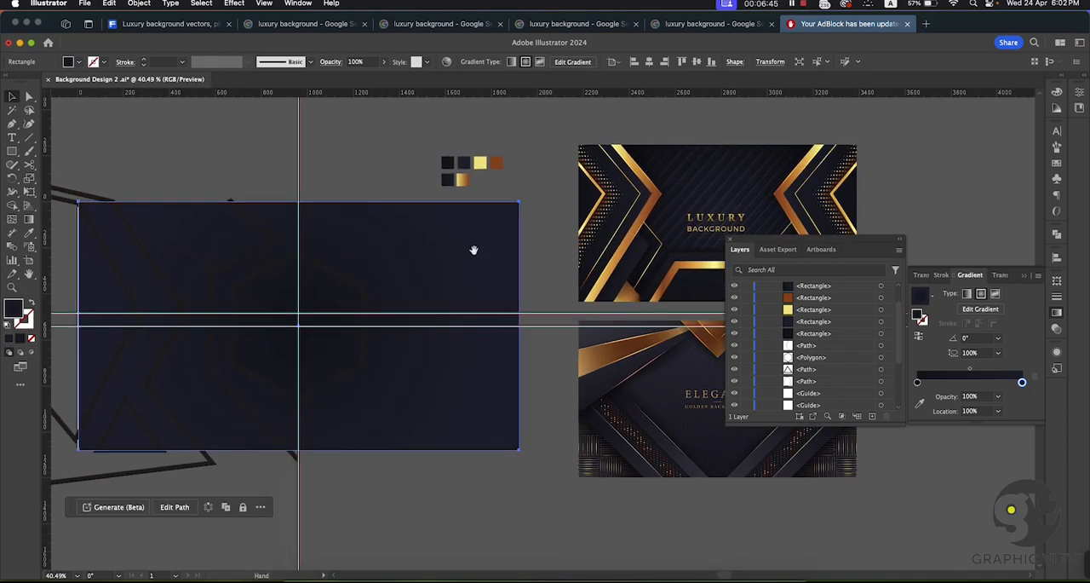
{"action": "left_click", "coordinate": [922, 335]}
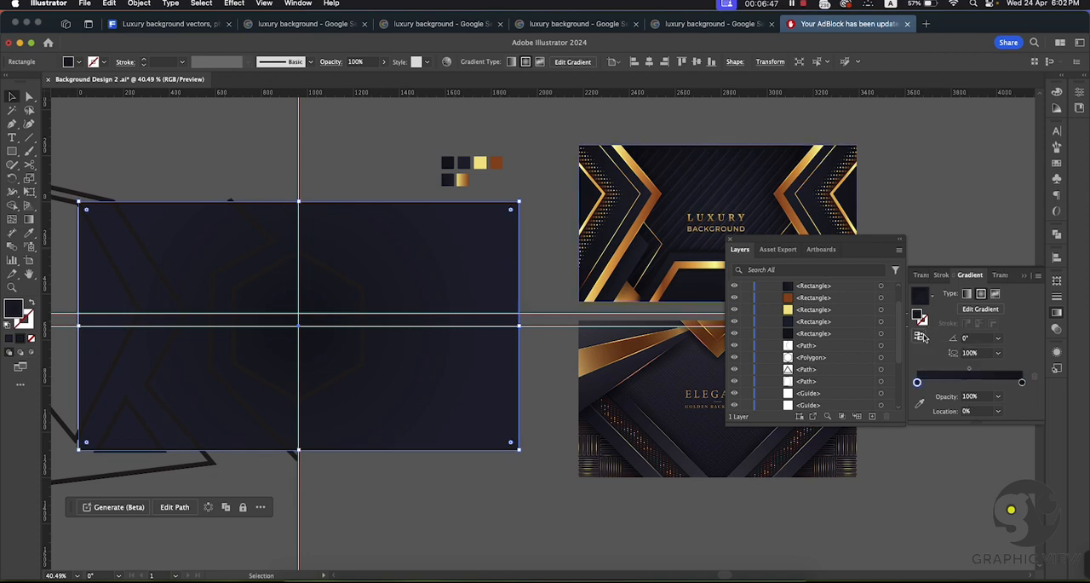
{"action": "left_click", "coordinate": [343, 175]}
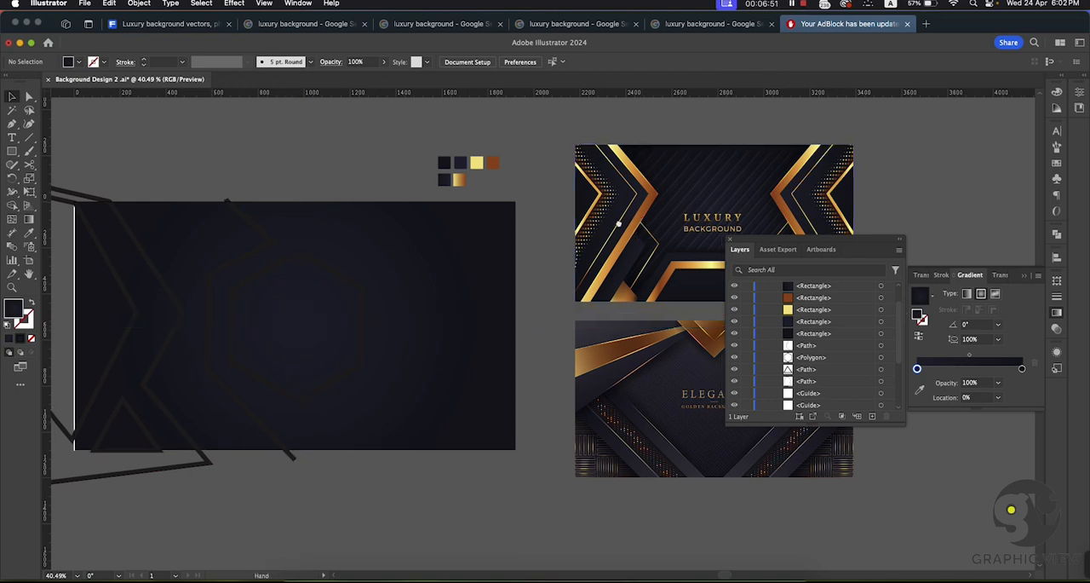
Step: Extend the background rectangle's left edge slightly outward so it fully covers the artboard edge
{"action": "scroll", "coordinate": [399, 292], "scroll_direction": "right", "scroll_amount": 2}
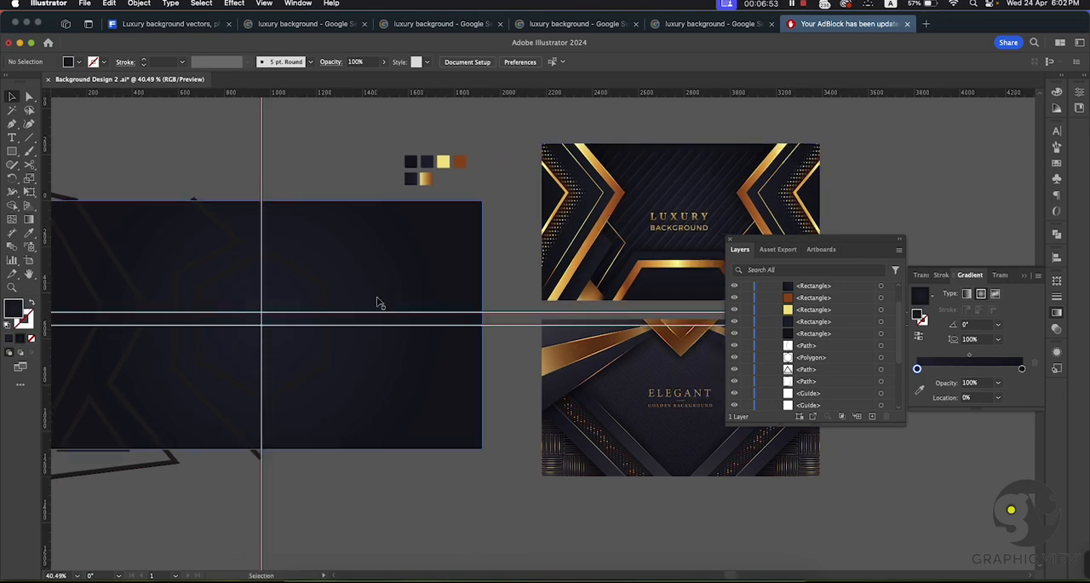
{"action": "left_click_drag", "start_coordinate": [353, 287], "coordinate": [409, 288]}
{"action": "left_click_drag", "start_coordinate": [394, 290], "coordinate": [354, 278]}
{"action": "left_click", "coordinate": [431, 272]}
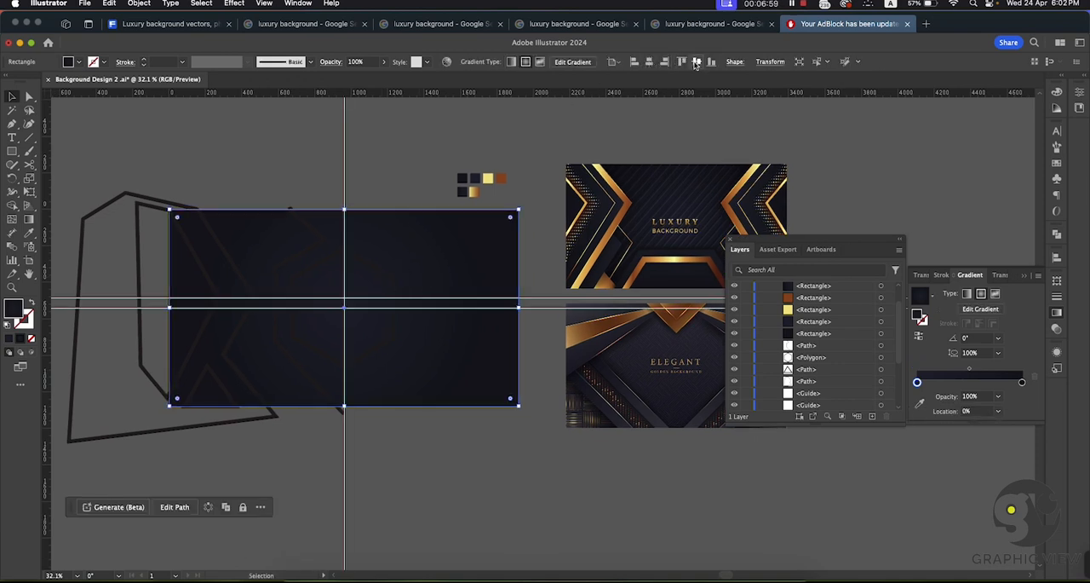
{"action": "left_click_drag", "start_coordinate": [170, 307], "coordinate": [166, 309]}
{"action": "left_click", "coordinate": [254, 172]}
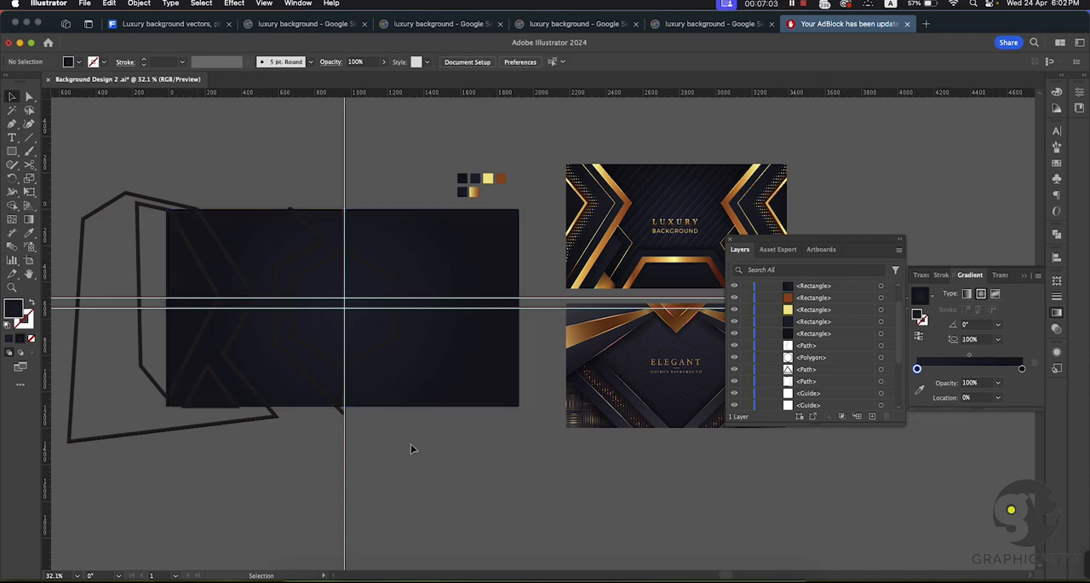
Step: Fill the large outer zigzag outline on the artboard's left with the dark gradient swatch using the Eyedropper
{"action": "left_click", "coordinate": [139, 241]}
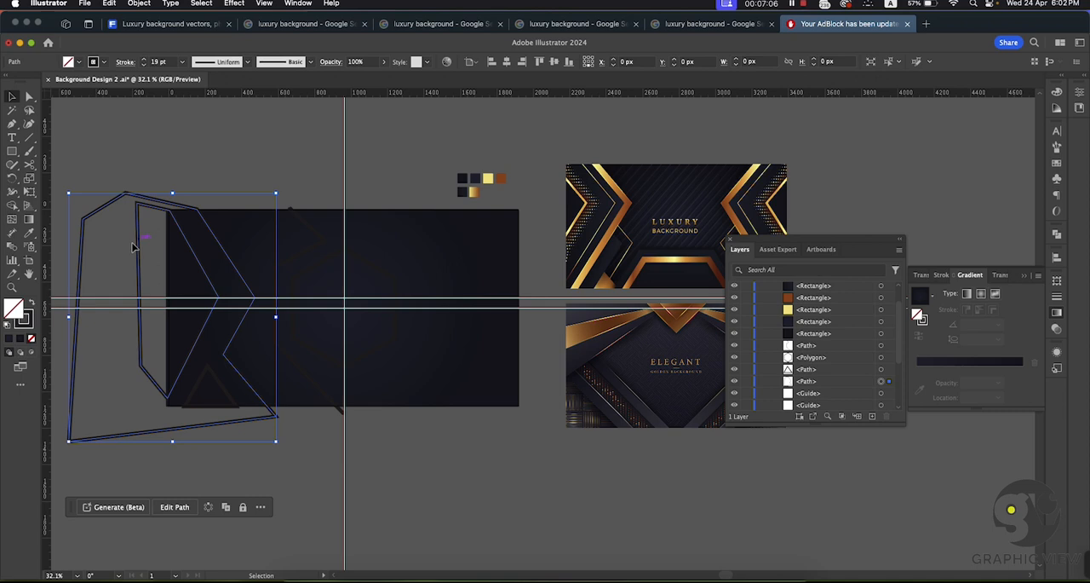
{"action": "left_click", "coordinate": [213, 155]}
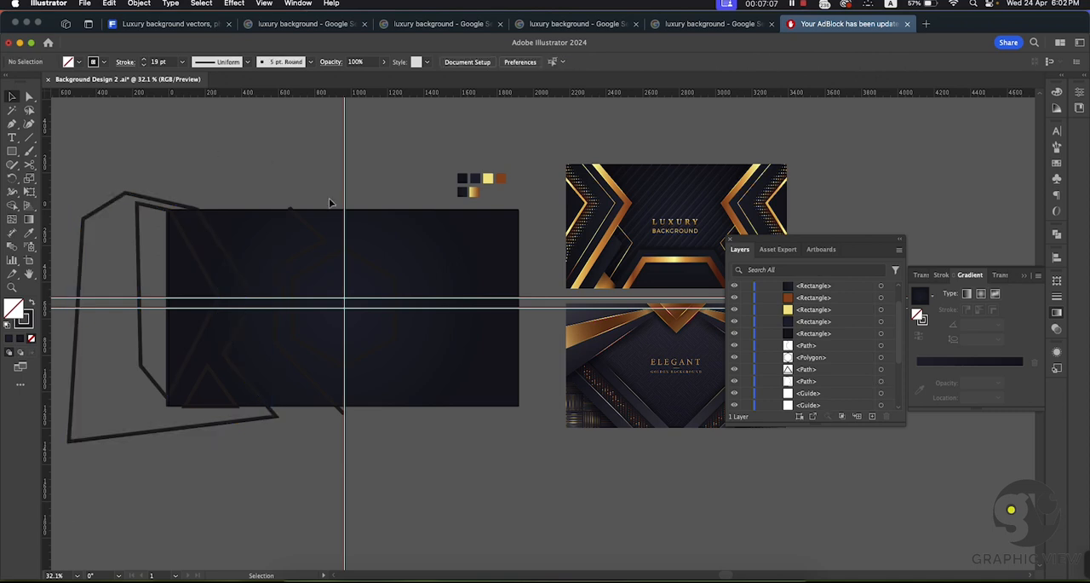
{"action": "left_click", "coordinate": [225, 251]}
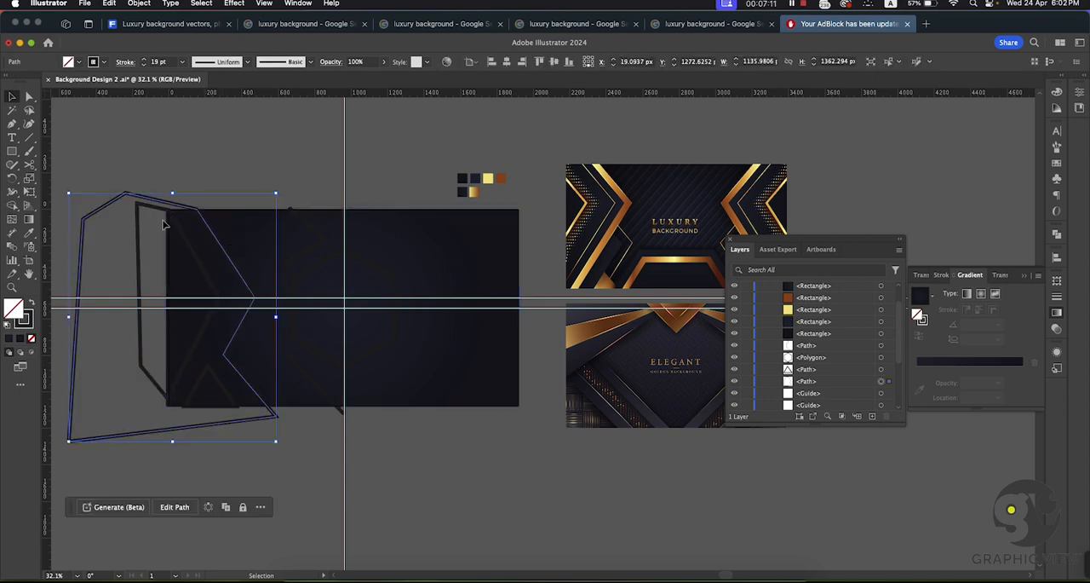
{"action": "left_click", "coordinate": [29, 233]}
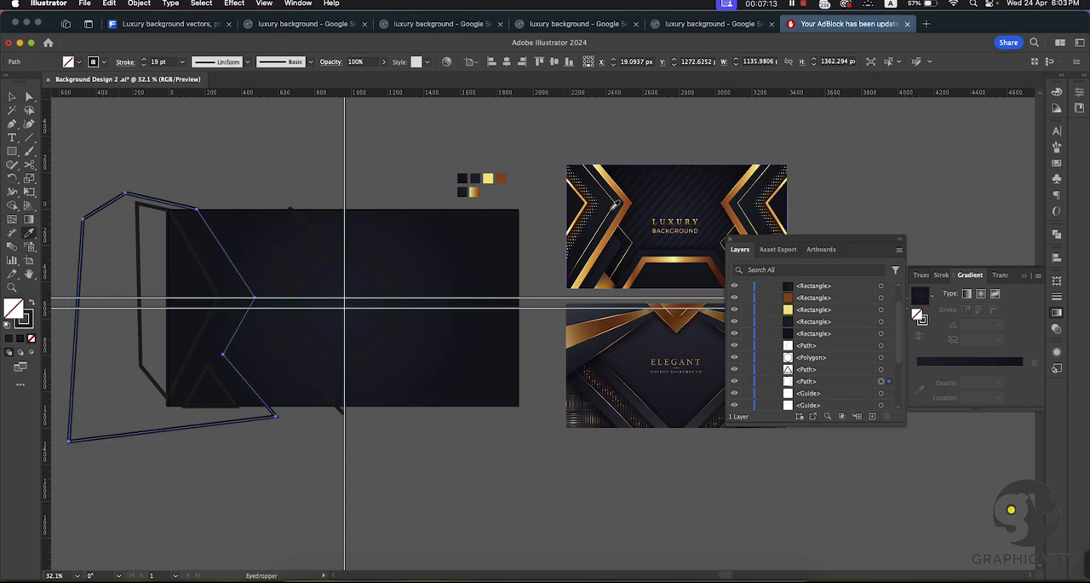
{"action": "left_click", "coordinate": [464, 182]}
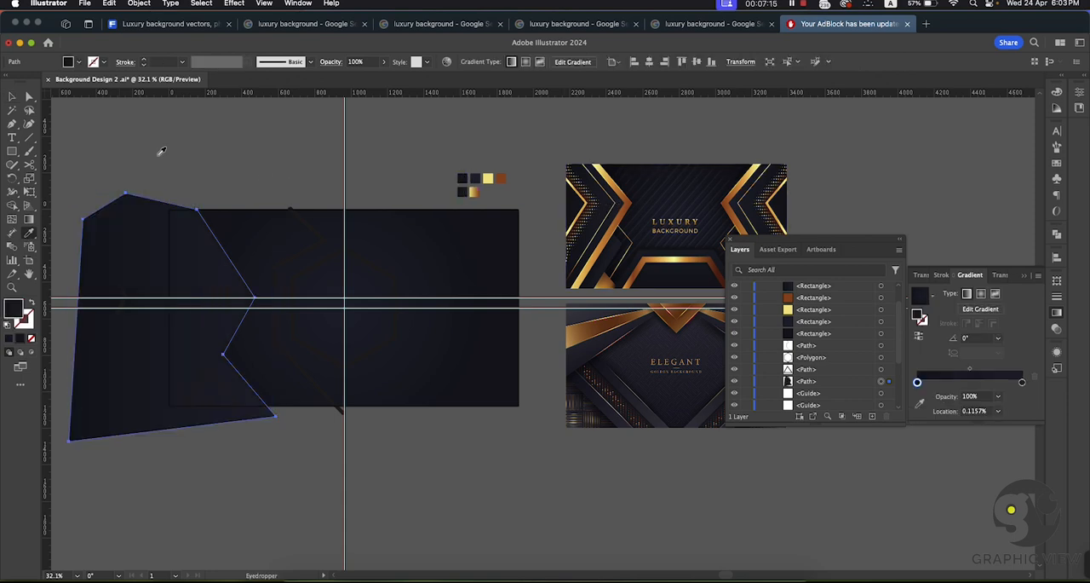
{"action": "left_click", "coordinate": [12, 98]}
{"action": "left_click", "coordinate": [173, 129]}
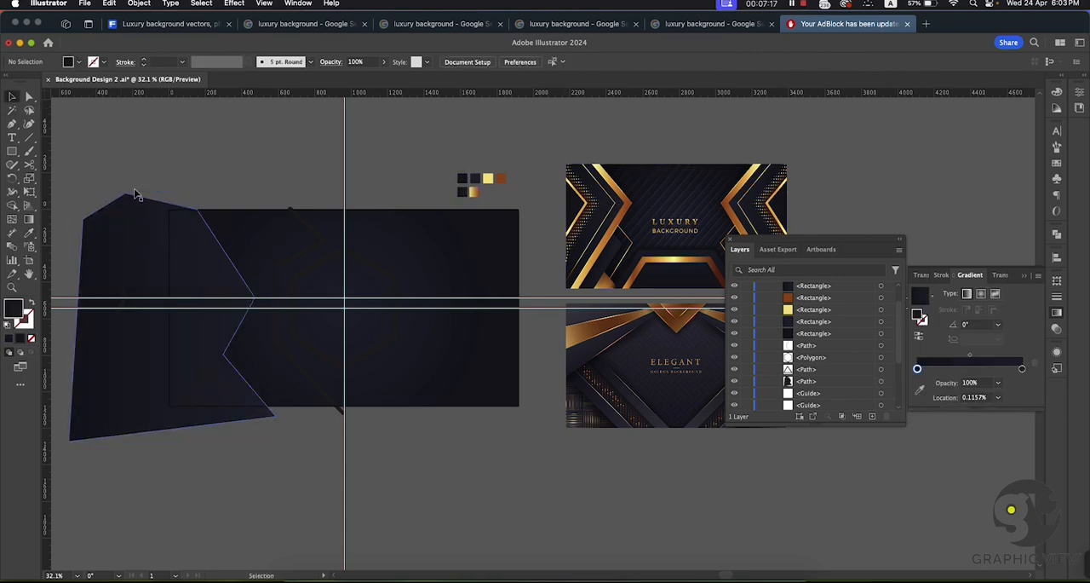
Step: Hide the filled large outer zigzag shape to reveal the outlines beneath it
{"action": "left_click", "coordinate": [157, 255]}
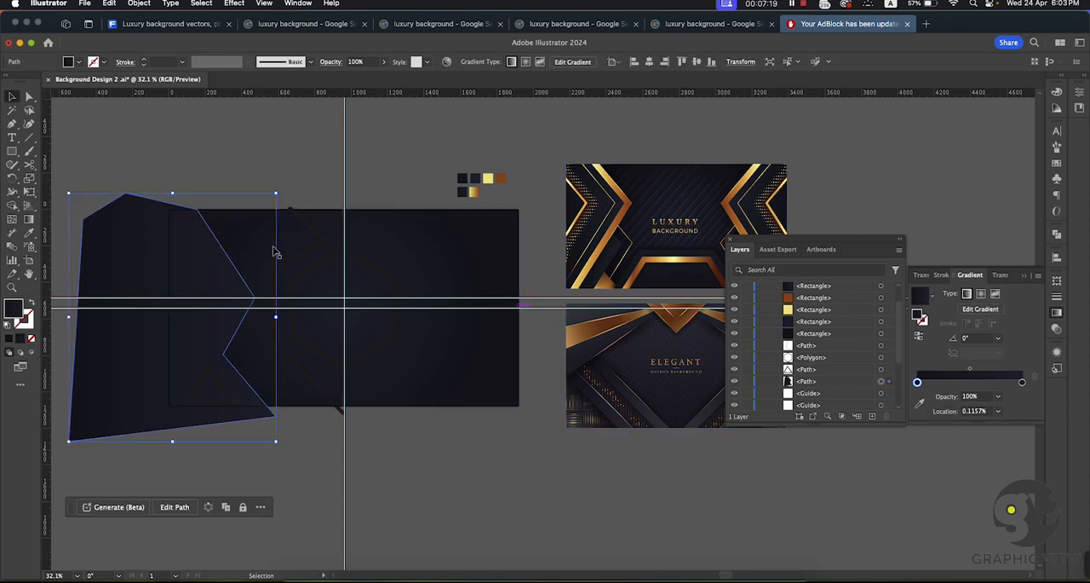
{"action": "left_click", "coordinate": [248, 139]}
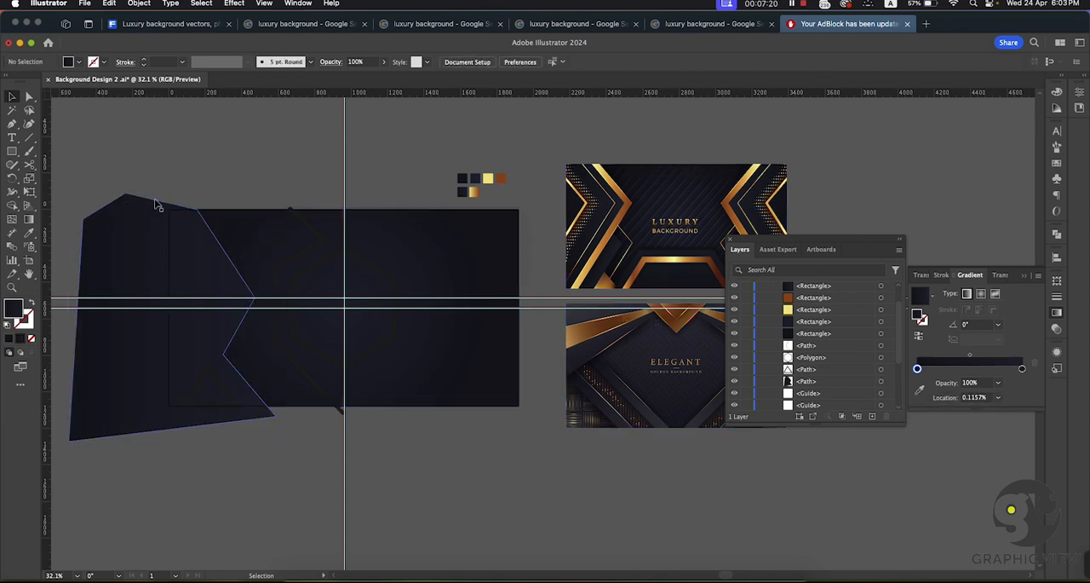
{"action": "left_click", "coordinate": [135, 237]}
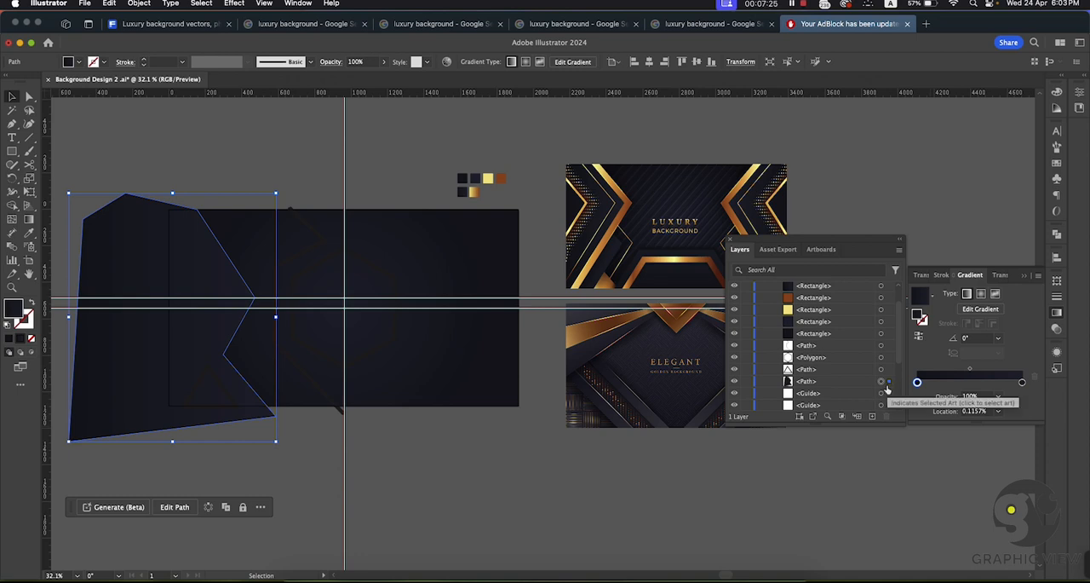
{"action": "left_click", "coordinate": [734, 383]}
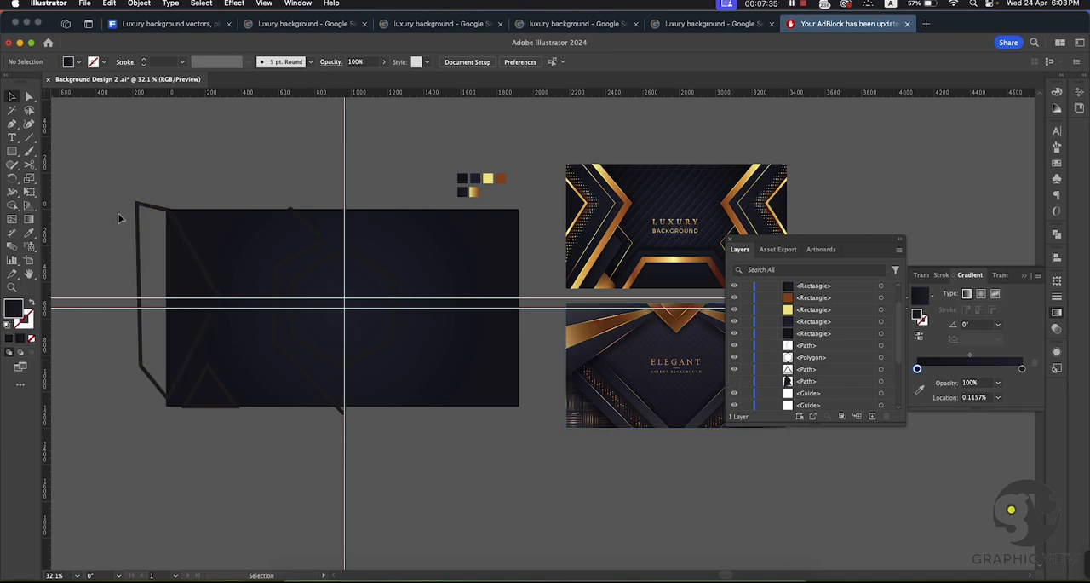
Step: Fill the inner arrow-shaped outline at the artboard's left edge with the sampled dark gradient swatch
{"action": "left_click", "coordinate": [139, 245]}
{"action": "left_click", "coordinate": [29, 233]}
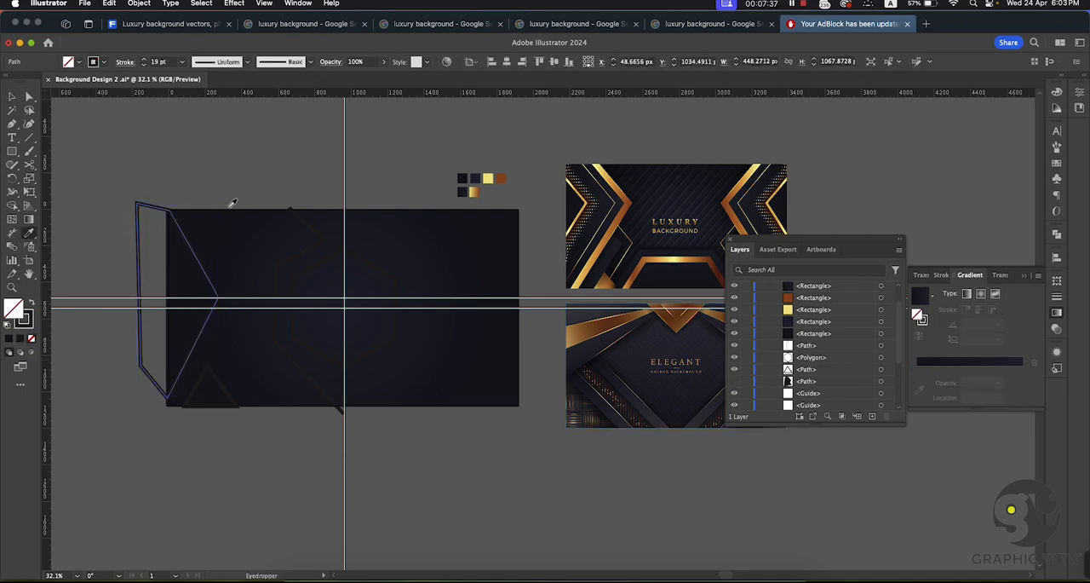
{"action": "left_click", "coordinate": [462, 189]}
{"action": "left_click", "coordinate": [12, 96]}
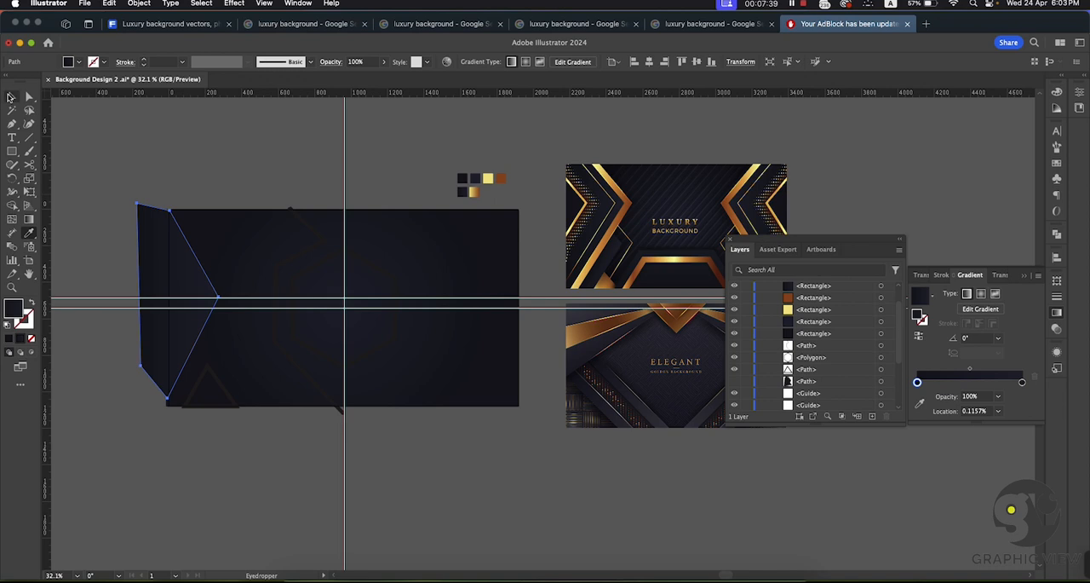
Step: Fill the small triangle at the artboard's lower edge with the dark gradient sampled from the inner arrow shape
{"action": "left_click", "coordinate": [219, 365]}
{"action": "left_click", "coordinate": [231, 397]}
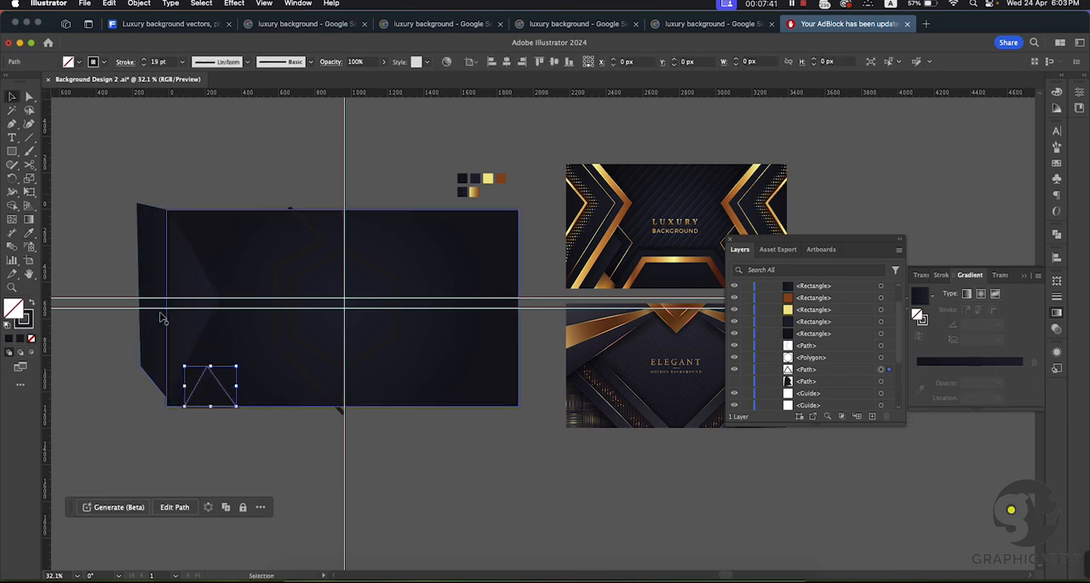
{"action": "left_click", "coordinate": [28, 235]}
{"action": "left_click", "coordinate": [194, 269]}
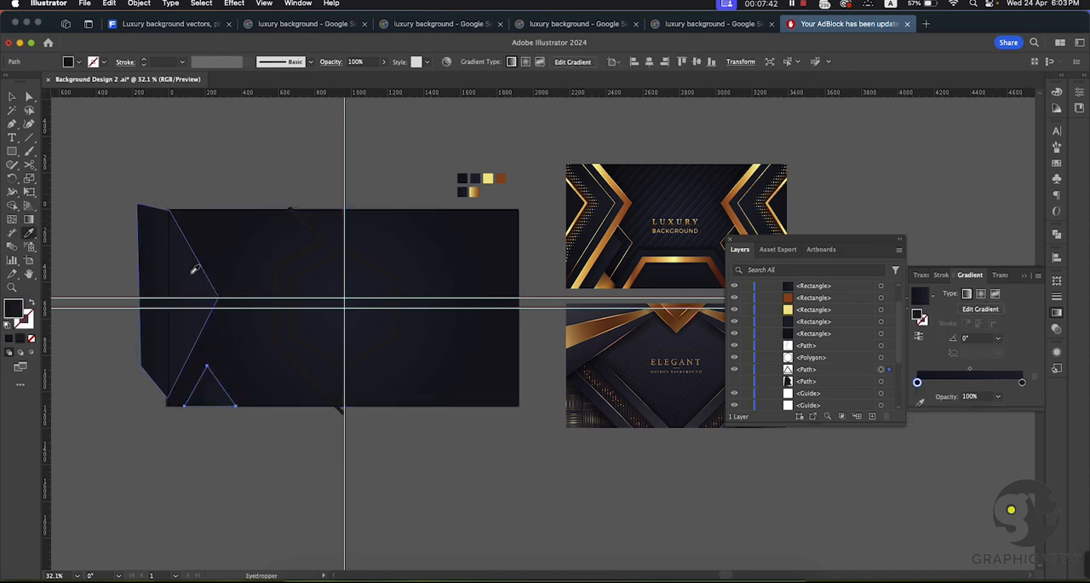
{"action": "left_click", "coordinate": [12, 96]}
{"action": "left_click", "coordinate": [295, 244]}
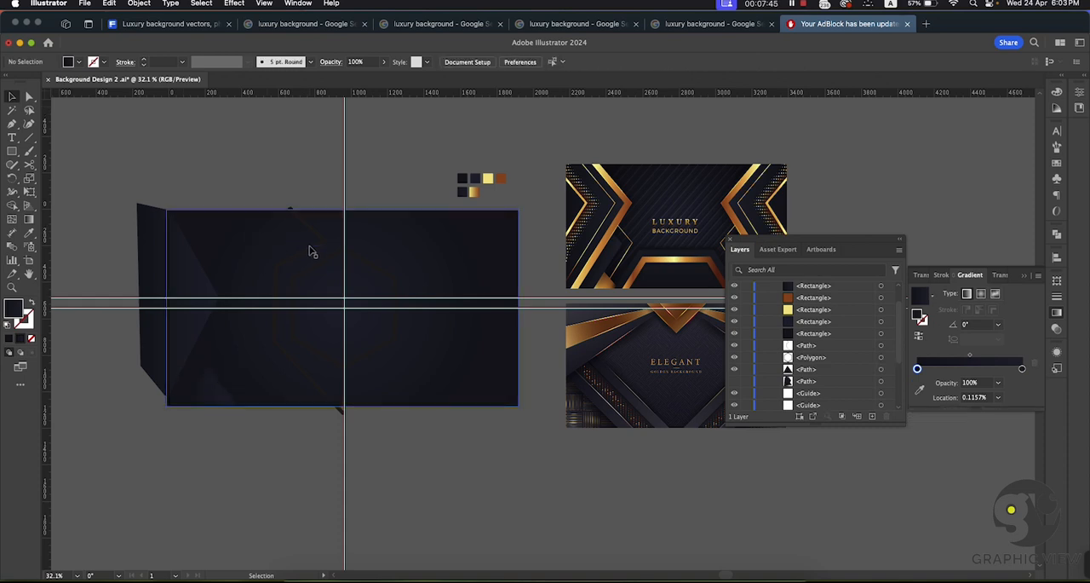
Step: Close the open zigzag path near the artboard's centre with the Pen tool, routing it around the artboard's outer left side
{"action": "left_click", "coordinate": [315, 253]}
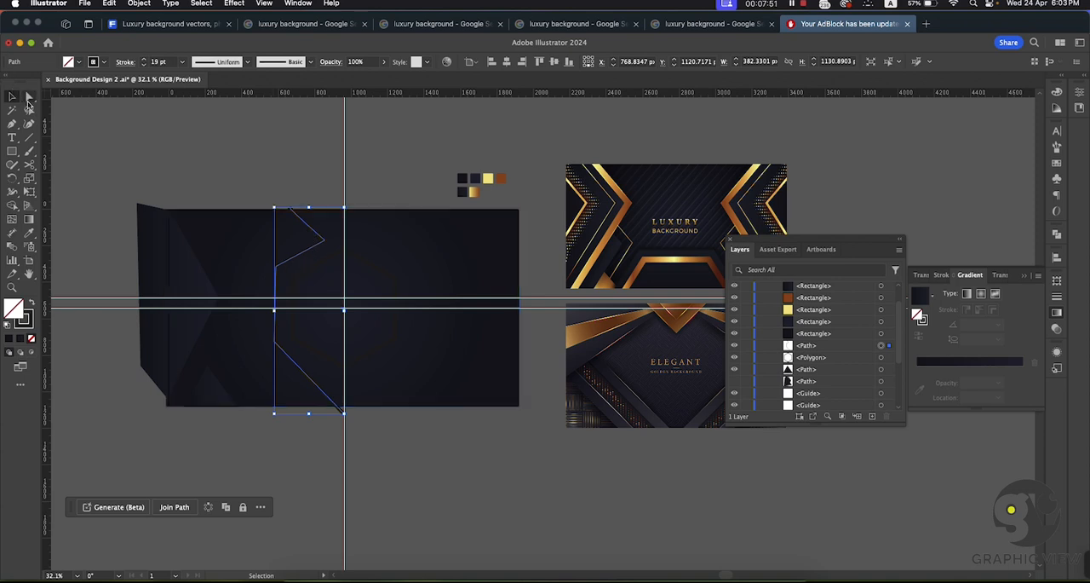
{"action": "left_click", "coordinate": [12, 124]}
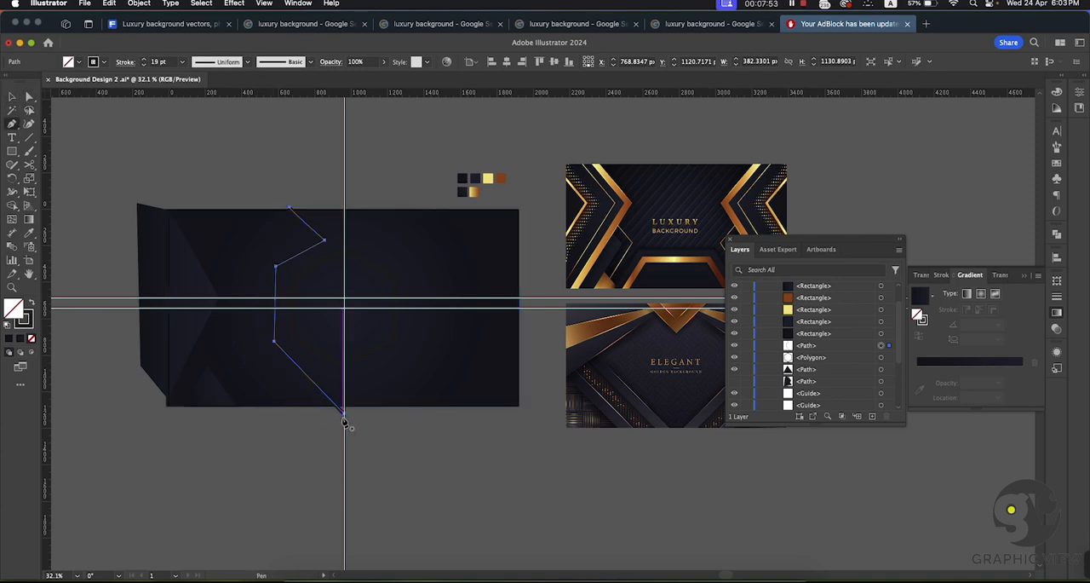
{"action": "left_click_drag", "start_coordinate": [343, 414], "coordinate": [241, 436]}
{"action": "left_click", "coordinate": [120, 419]}
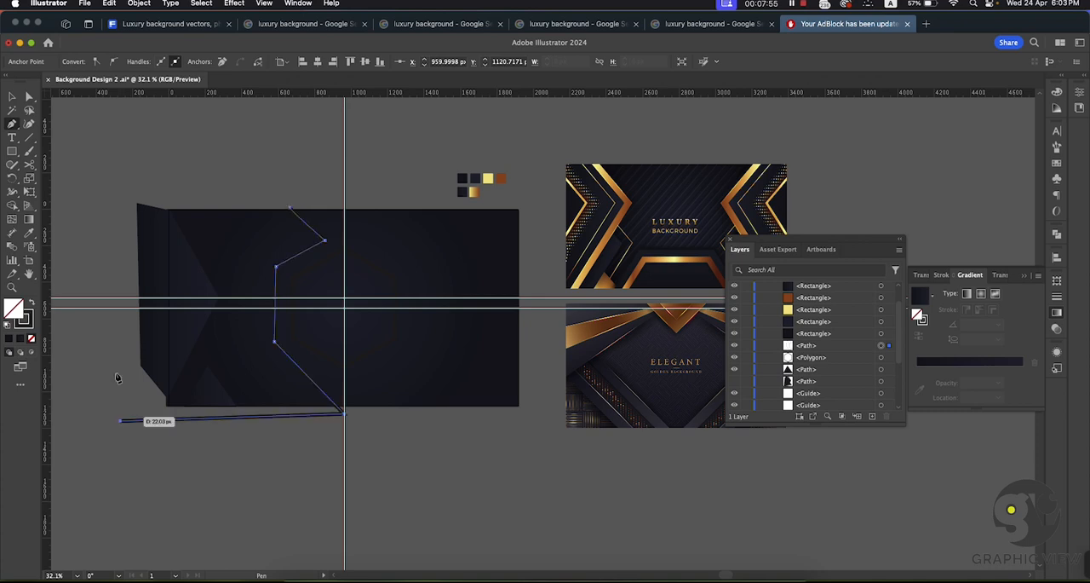
{"action": "left_click", "coordinate": [100, 197]}
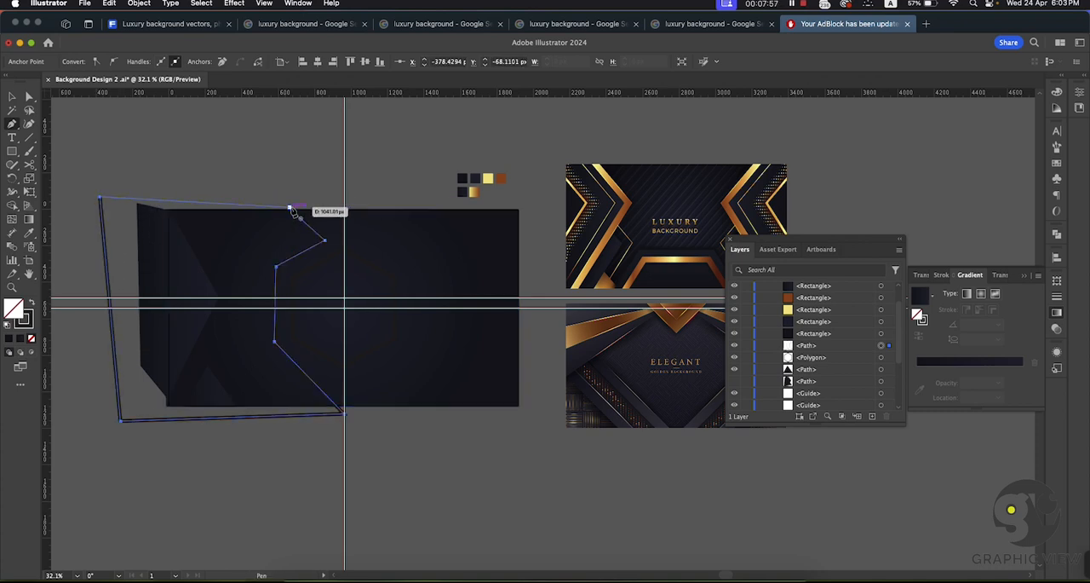
{"action": "left_click", "coordinate": [291, 209]}
Step: Fill the newly closed wide shape with the dark gradient sampled from the inner arrow shape
{"action": "left_click", "coordinate": [28, 235]}
{"action": "left_click", "coordinate": [162, 243]}
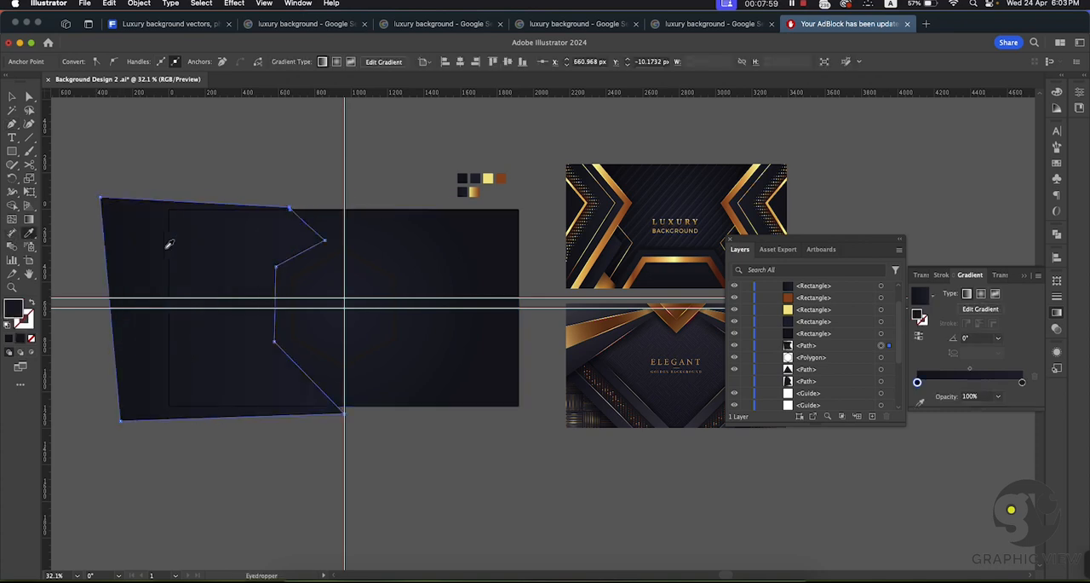
{"action": "left_click", "coordinate": [12, 96]}
{"action": "left_click", "coordinate": [141, 113]}
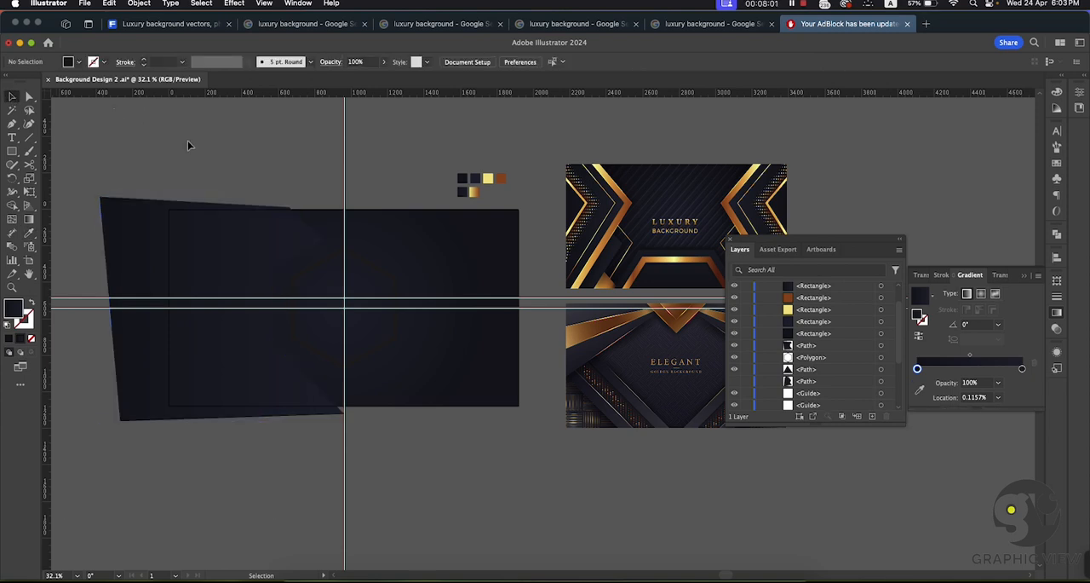
Step: Make the hidden large outer zigzag shape visible again
{"action": "left_click", "coordinate": [224, 236]}
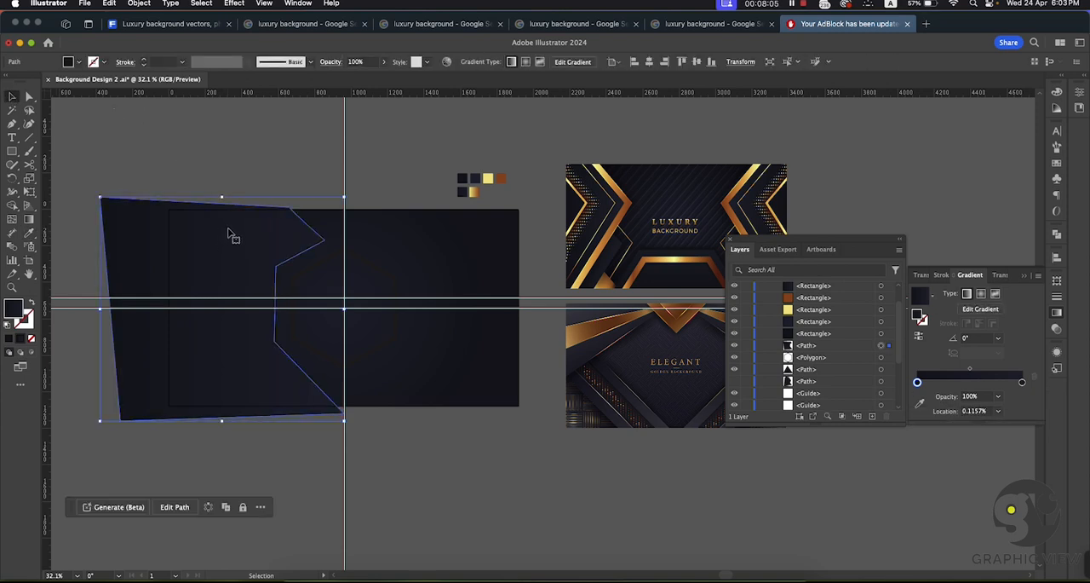
{"action": "left_click", "coordinate": [735, 381]}
{"action": "left_click", "coordinate": [263, 136]}
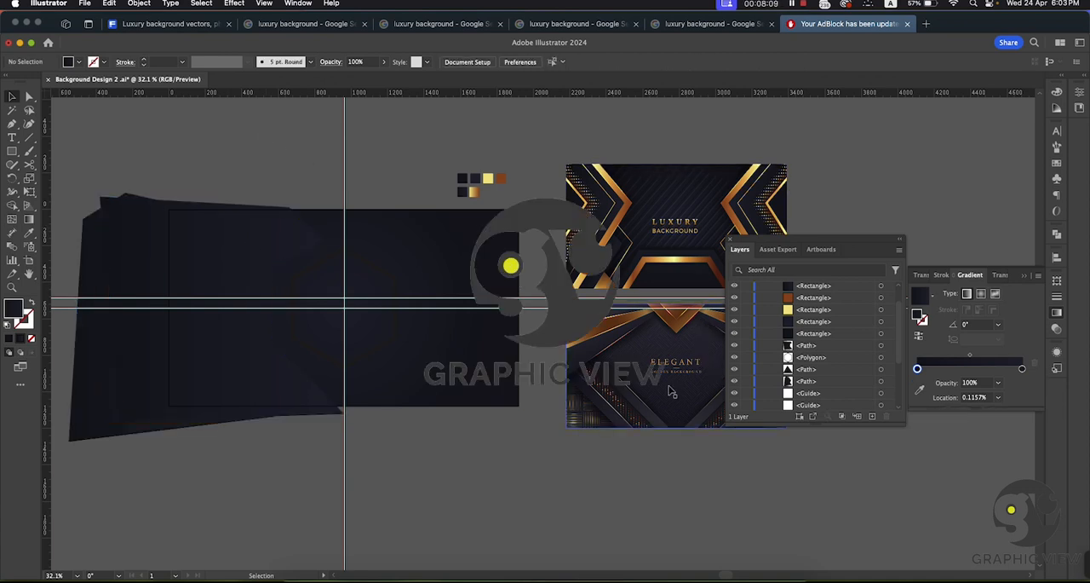
Step: Move the wide closed shape down the layer stack to just above the locked group
{"action": "left_click", "coordinate": [256, 251]}
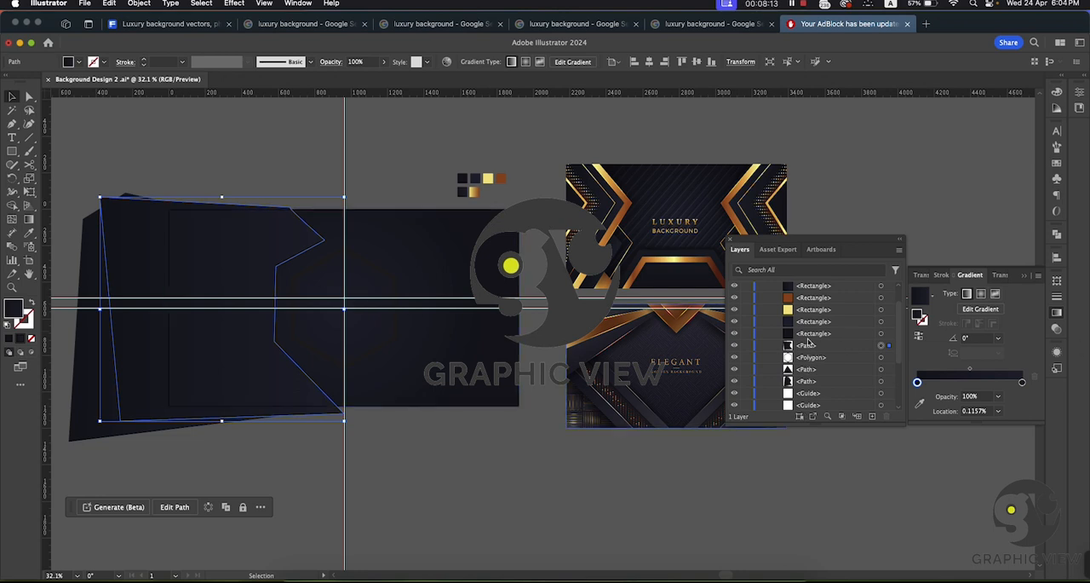
{"action": "left_click", "coordinate": [819, 348]}
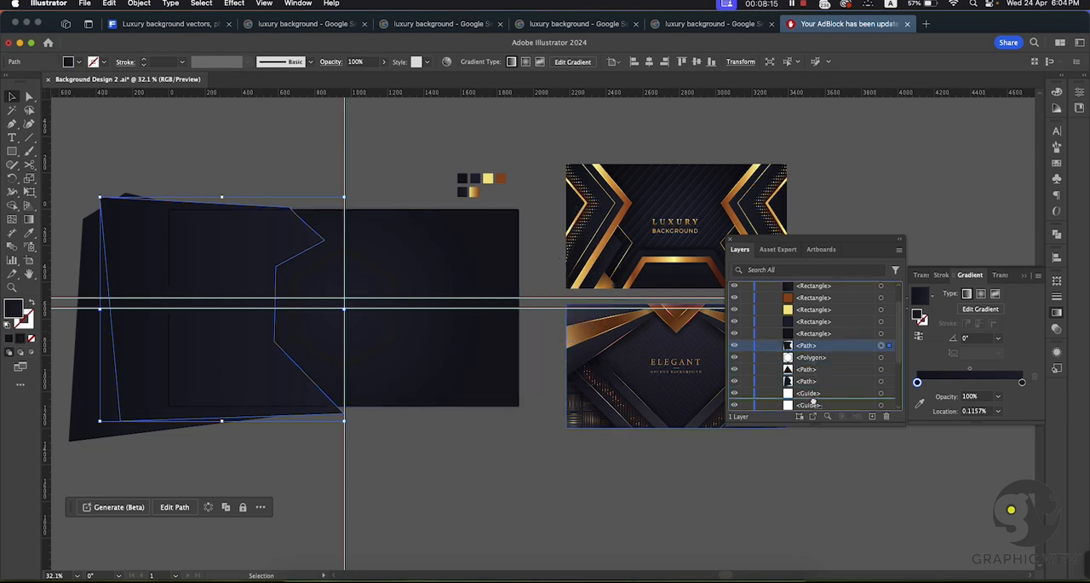
{"action": "scroll", "coordinate": [816, 408], "scroll_direction": "down", "scroll_amount": 2}
{"action": "scroll", "coordinate": [814, 418], "scroll_direction": "down", "scroll_amount": 4}
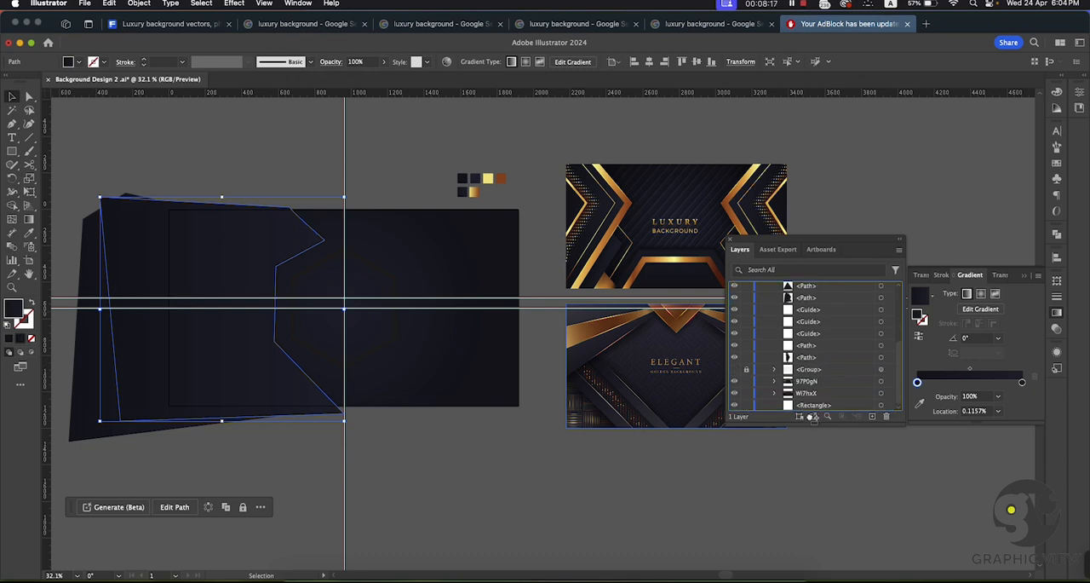
{"action": "left_click", "coordinate": [806, 381]}
{"action": "left_click_drag", "start_coordinate": [806, 380], "coordinate": [805, 364]}
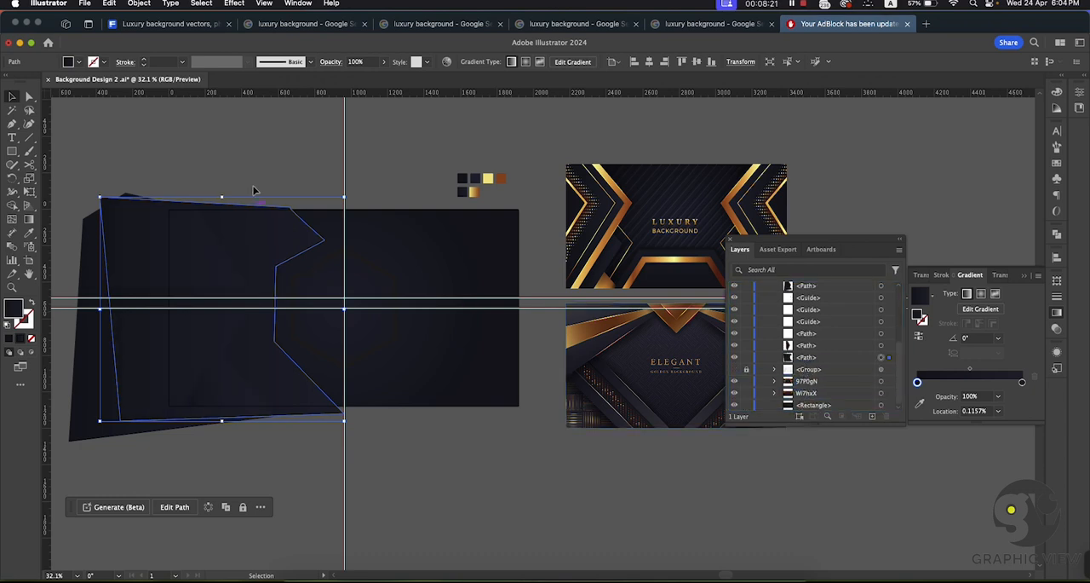
{"action": "left_click", "coordinate": [295, 142]}
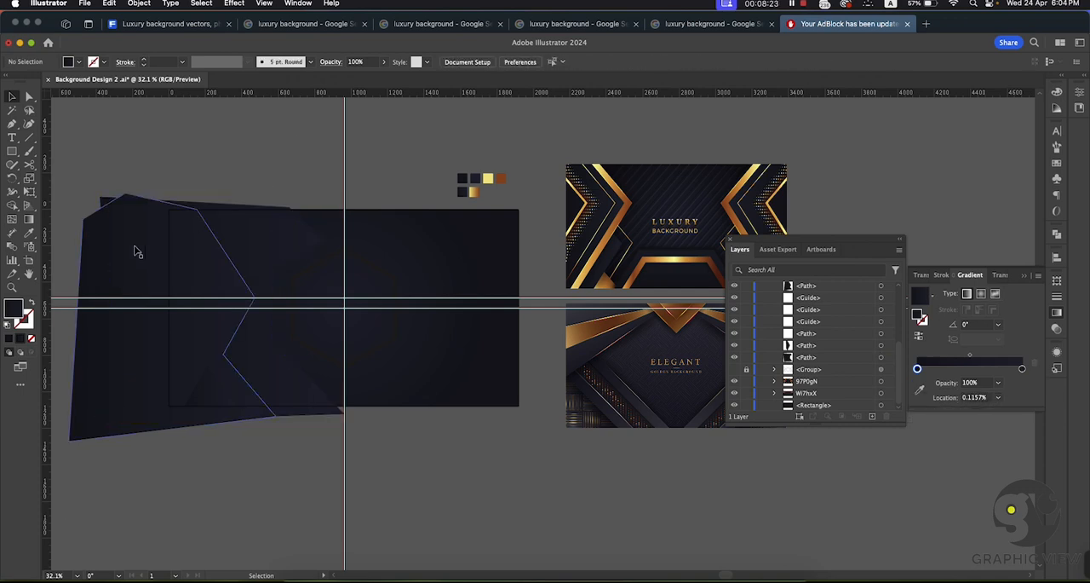
Step: Move the large outer zigzag shape down the layer stack to just above the wide closed shape
{"action": "left_click", "coordinate": [136, 248]}
{"action": "left_click", "coordinate": [222, 396]}
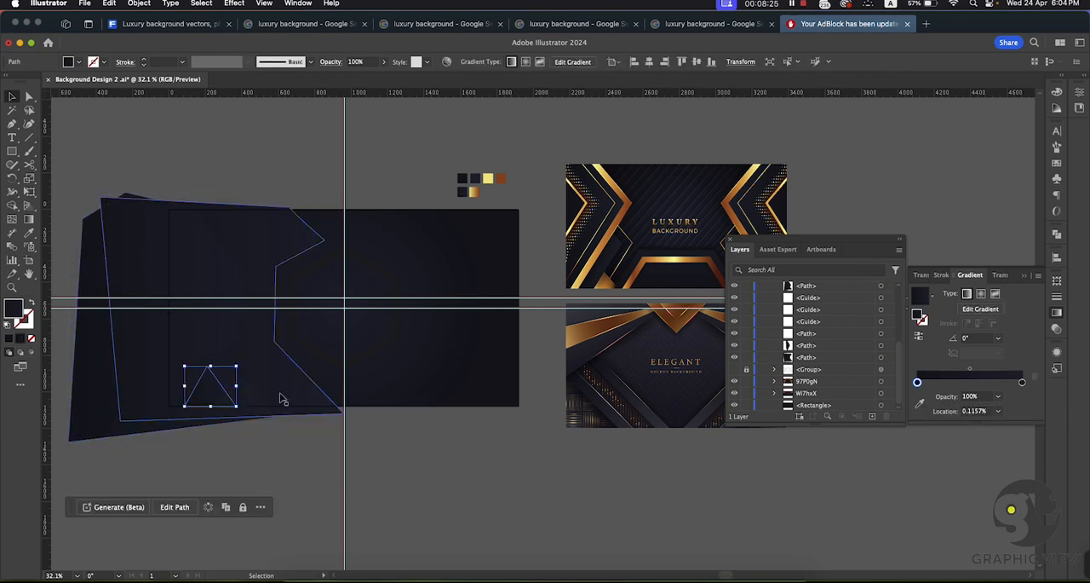
{"action": "left_click", "coordinate": [96, 279]}
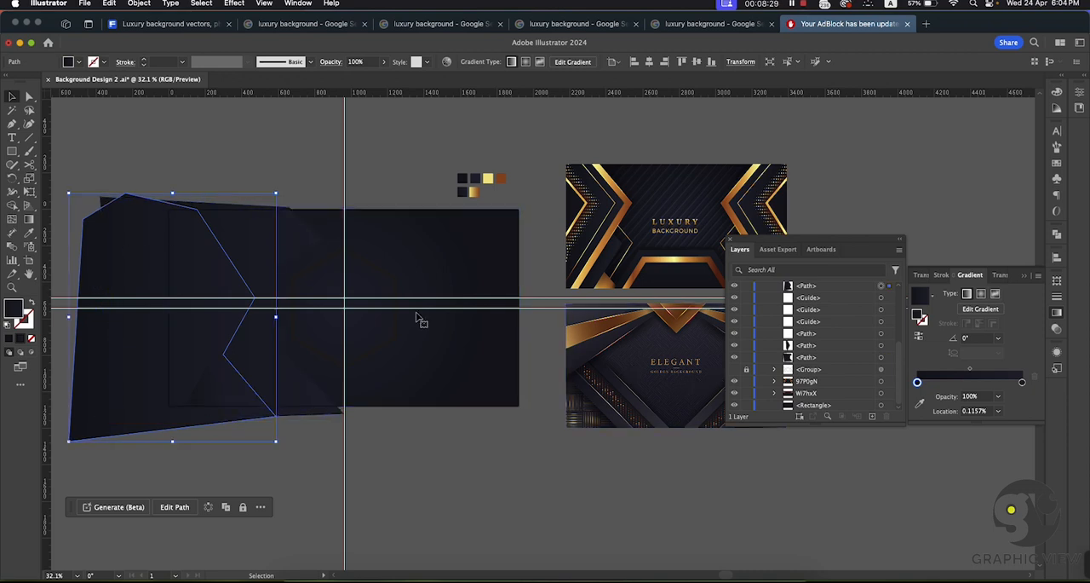
{"action": "left_click_drag", "start_coordinate": [819, 291], "coordinate": [816, 358]}
{"action": "left_click", "coordinate": [287, 149]}
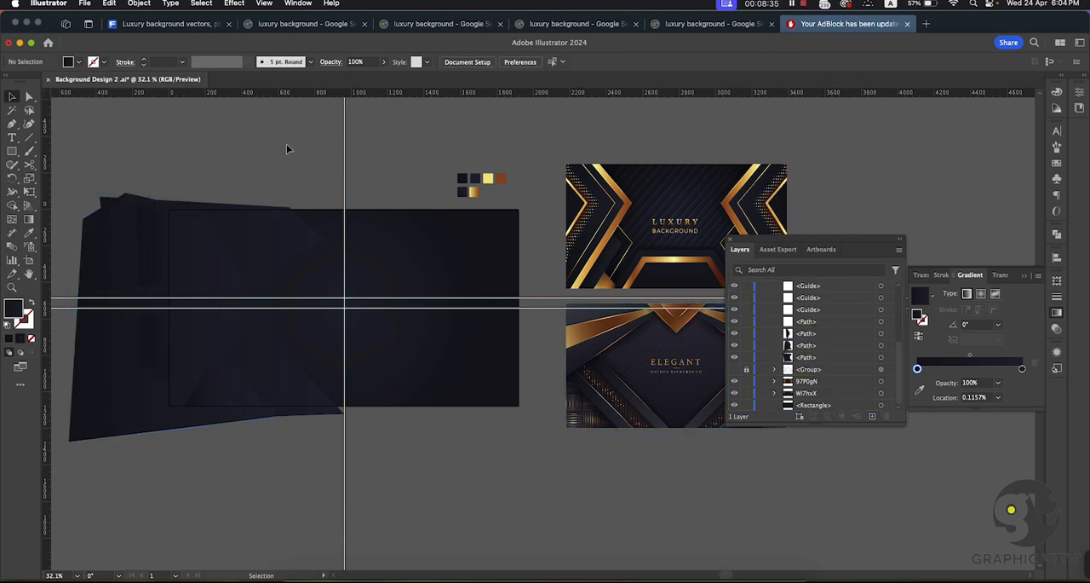
Step: Inspect the outlines of the overlapping dark shapes and how they are layered across the artboard
{"action": "left_click", "coordinate": [185, 280]}
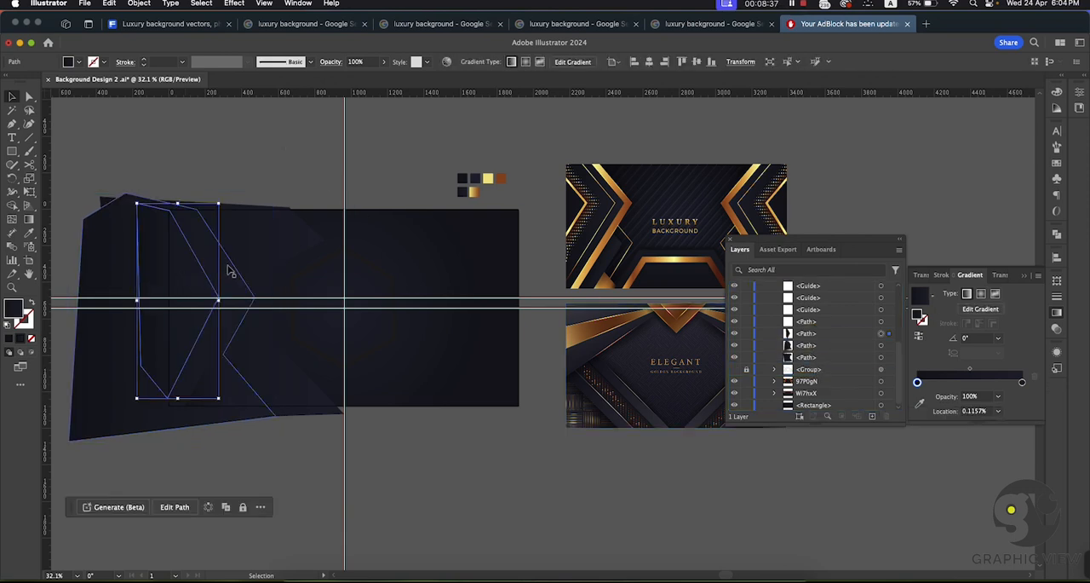
{"action": "left_click", "coordinate": [228, 265]}
{"action": "left_click", "coordinate": [249, 252]}
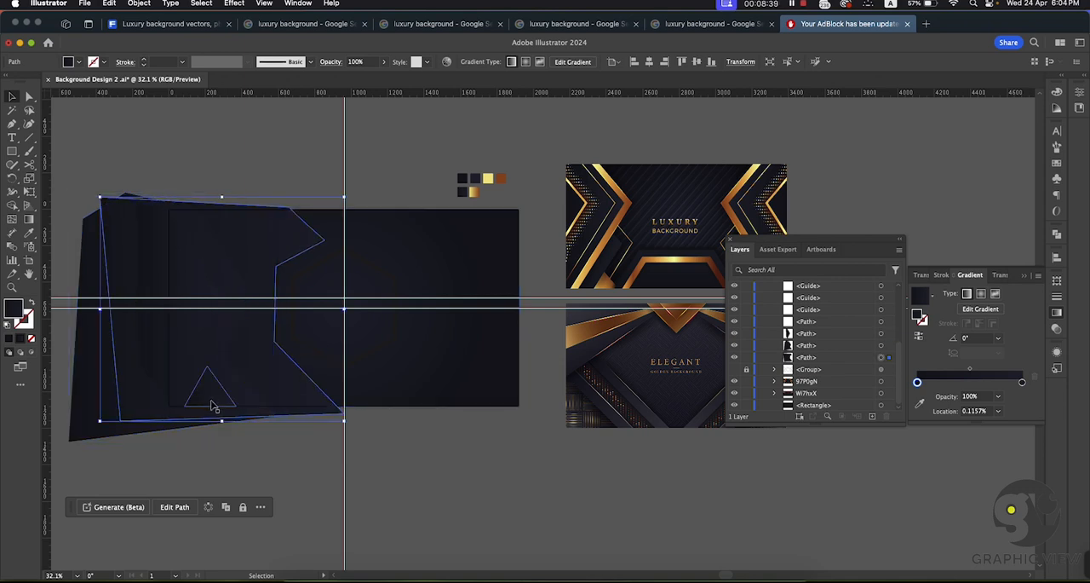
{"action": "left_click", "coordinate": [214, 407]}
{"action": "left_click", "coordinate": [478, 484]}
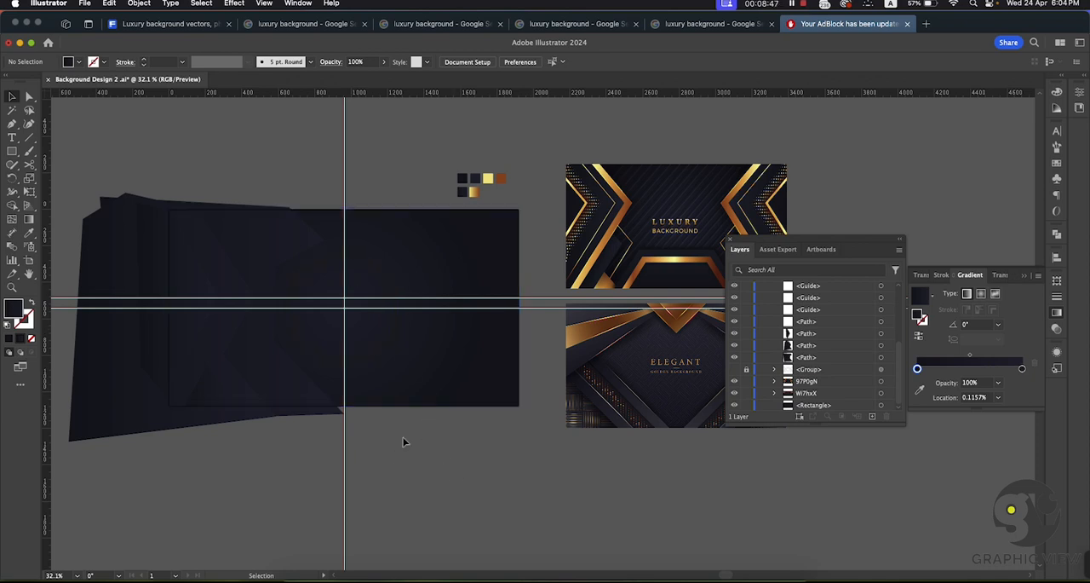
{"action": "key", "text": "super+space"}
{"action": "left_click", "coordinate": [261, 303]}
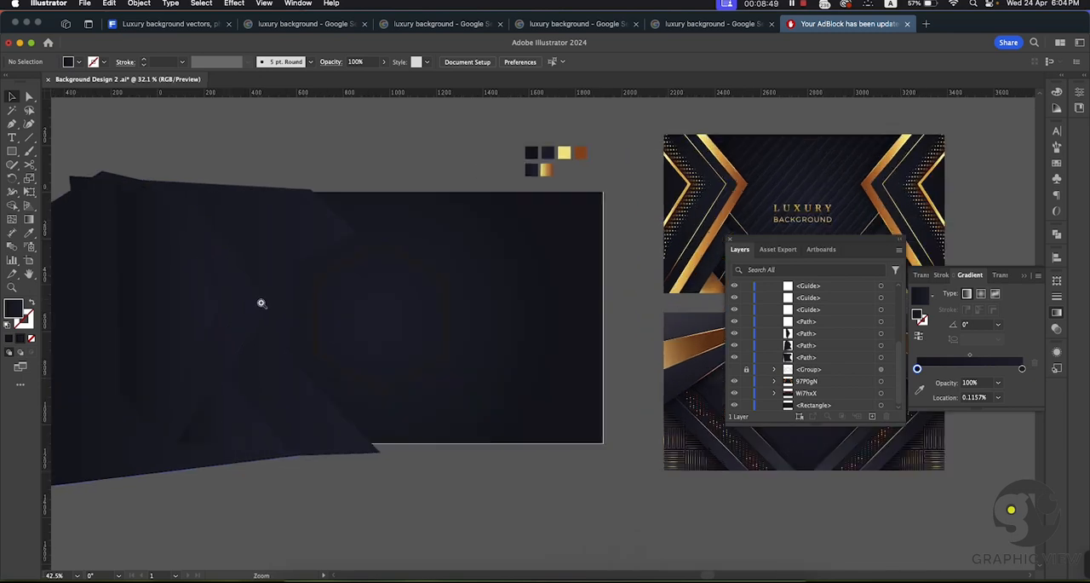
{"action": "left_click_drag", "start_coordinate": [261, 303], "coordinate": [312, 317]}
{"action": "left_click_drag", "start_coordinate": [221, 267], "coordinate": [326, 246]}
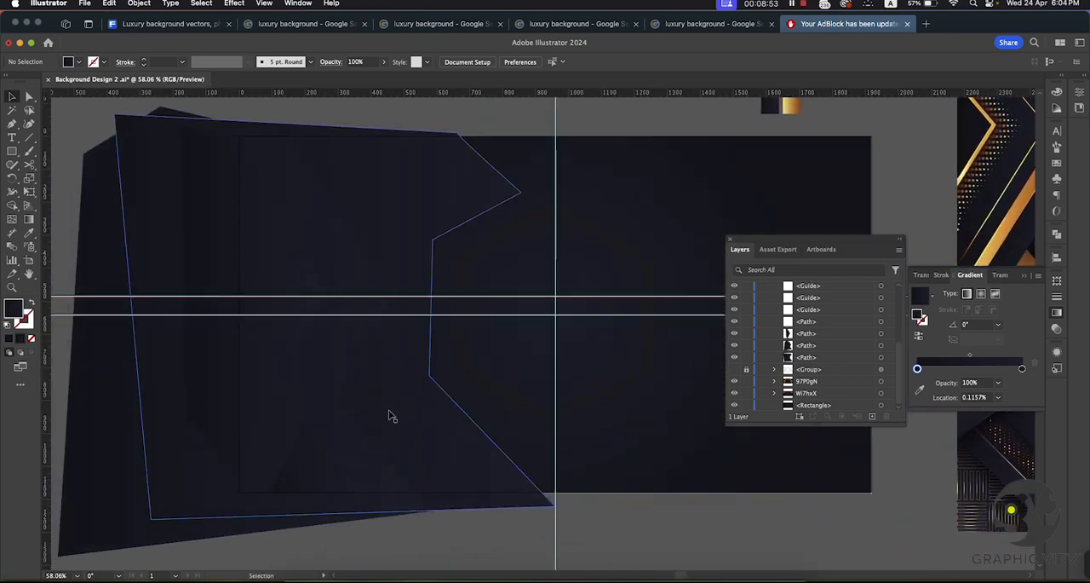
{"action": "key", "text": "super+space"}
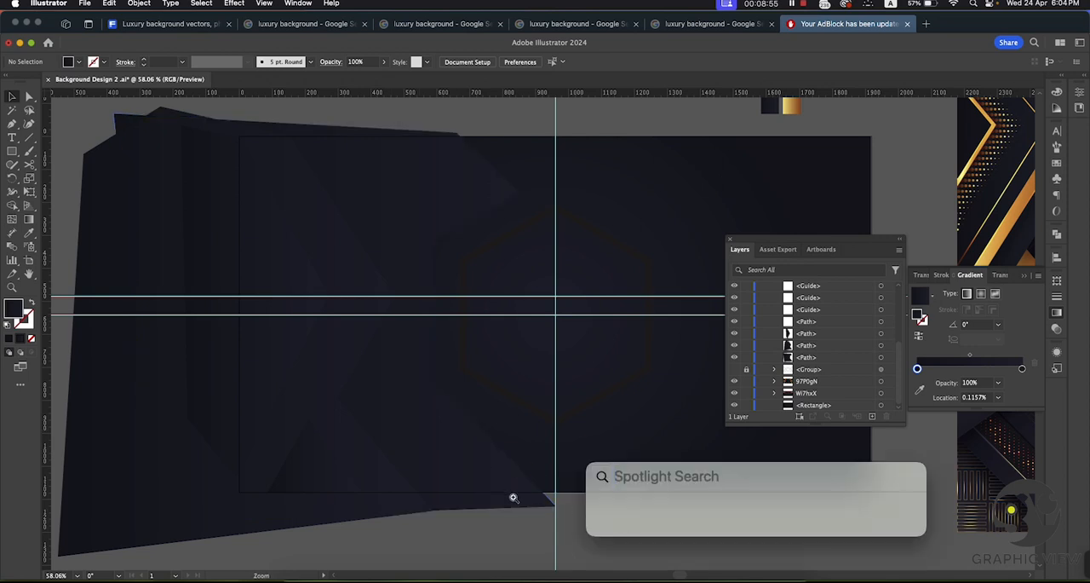
{"action": "left_click_drag", "start_coordinate": [512, 497], "coordinate": [377, 433]}
{"action": "left_click_drag", "start_coordinate": [537, 533], "coordinate": [474, 500]}
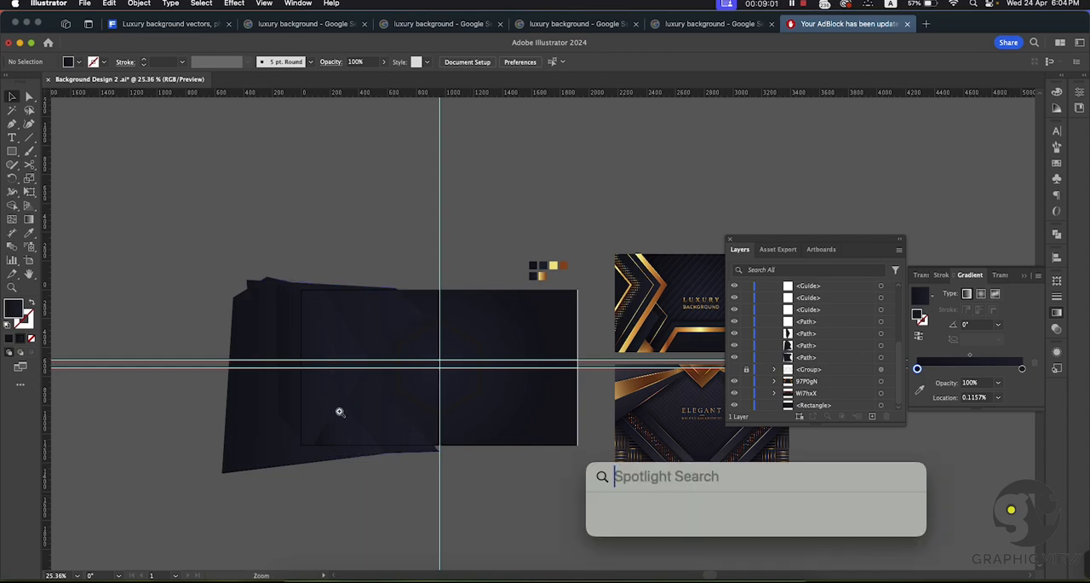
{"action": "left_click_drag", "start_coordinate": [338, 411], "coordinate": [510, 479]}
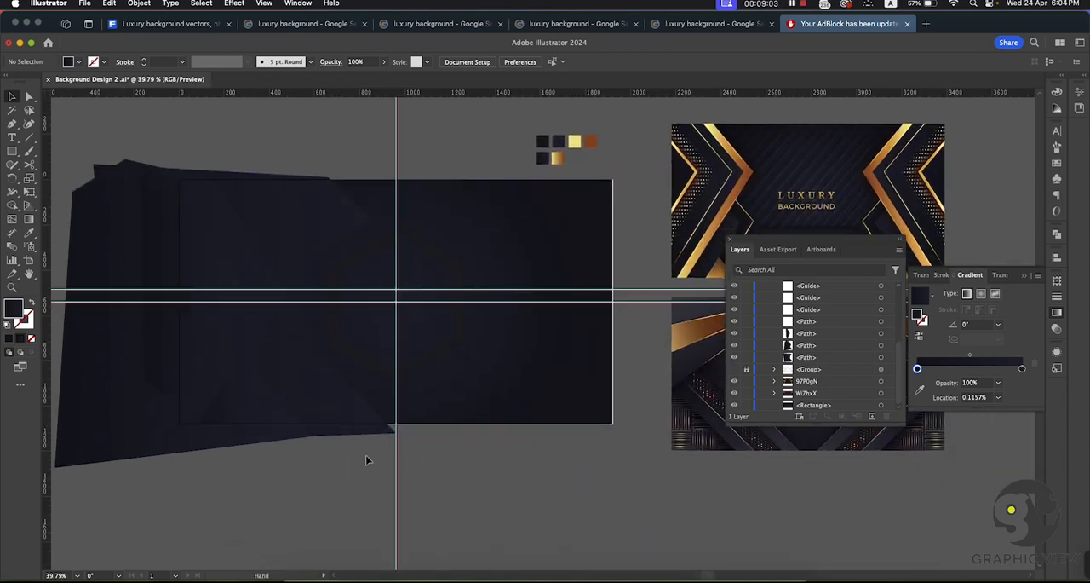
Step: Duplicate the wide closed shape in place, directly in front of the original
{"action": "left_click", "coordinate": [309, 218]}
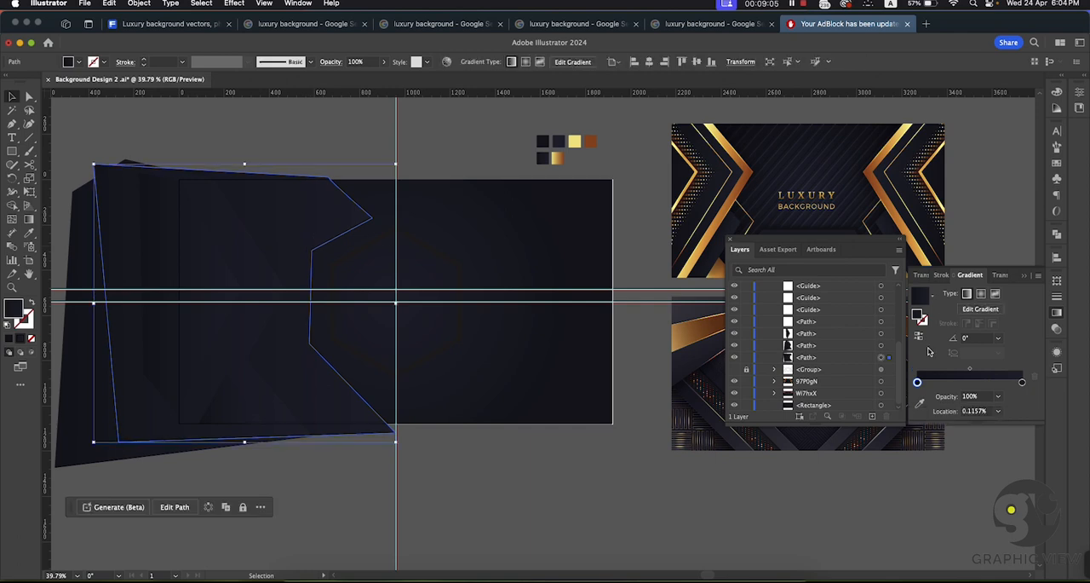
{"action": "left_click", "coordinate": [809, 360]}
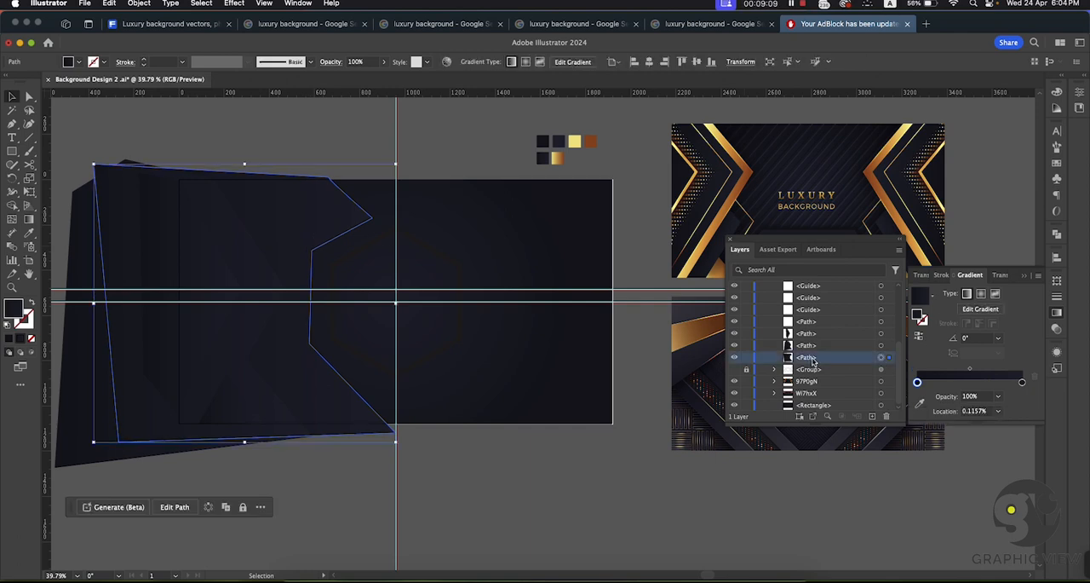
{"action": "key", "text": "a"}
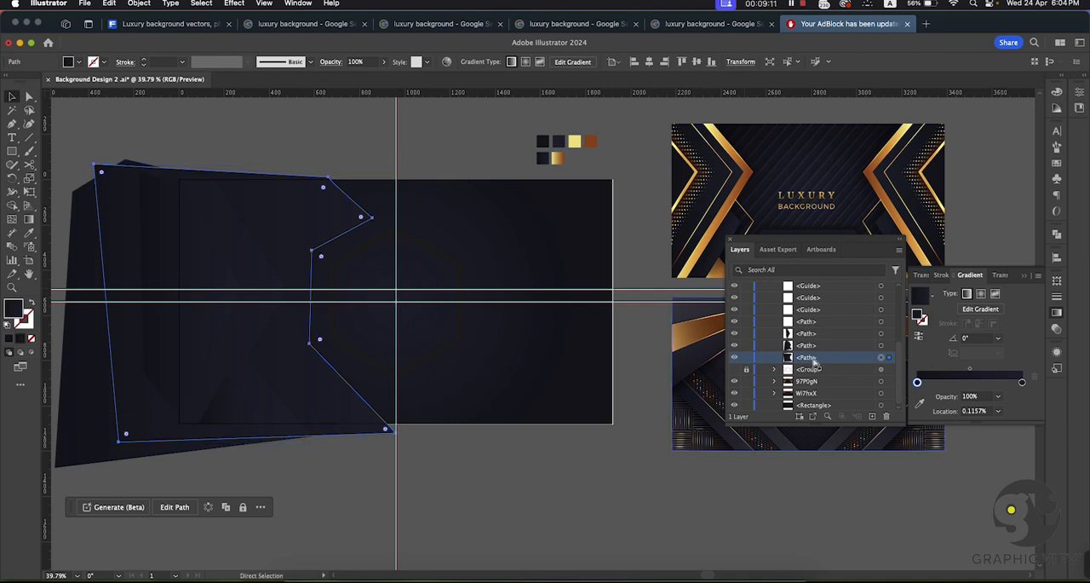
{"action": "key", "text": "super+f"}
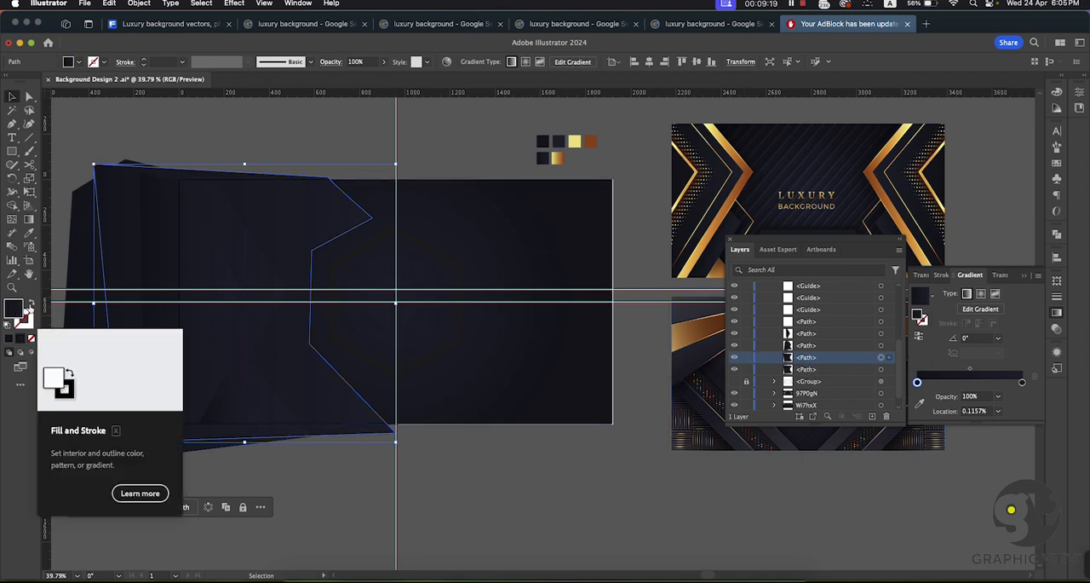
Step: Give the copied wide shape a stroke with the gold gradient sampled from the swatch and no fill
{"action": "left_click", "coordinate": [31, 303]}
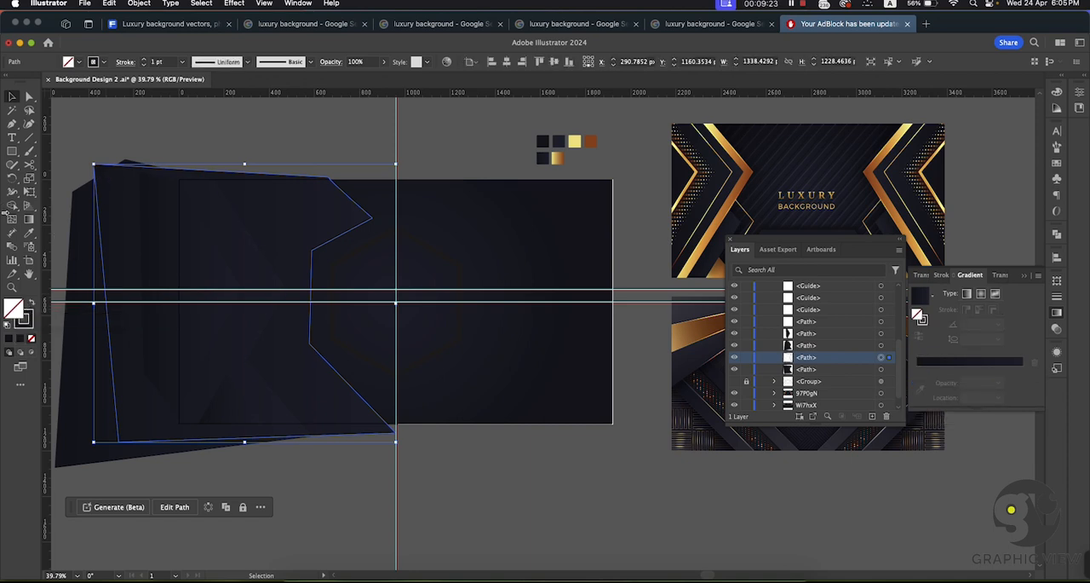
{"action": "left_click", "coordinate": [27, 235]}
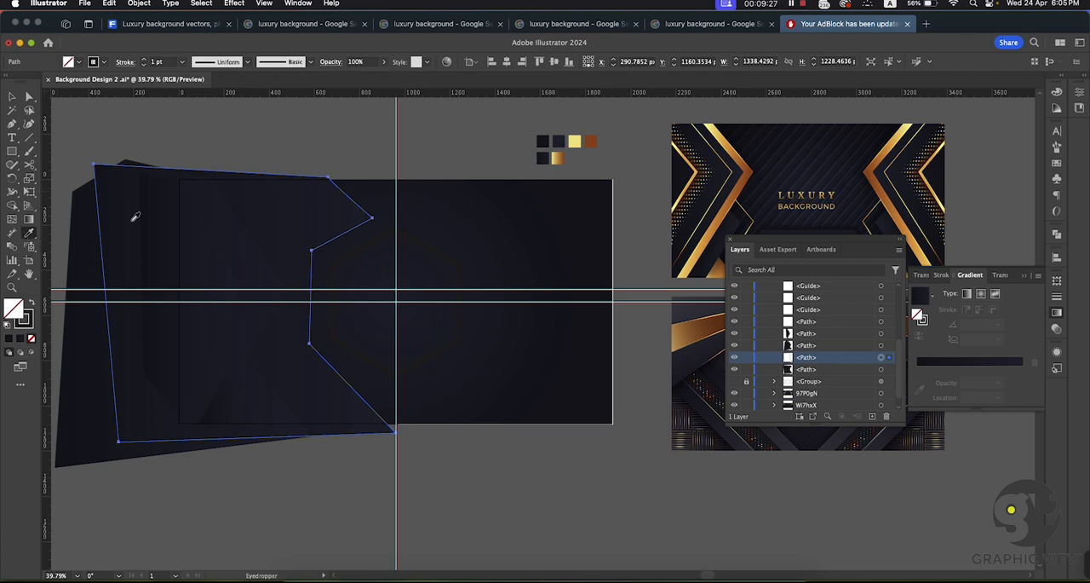
{"action": "left_click", "coordinate": [561, 156]}
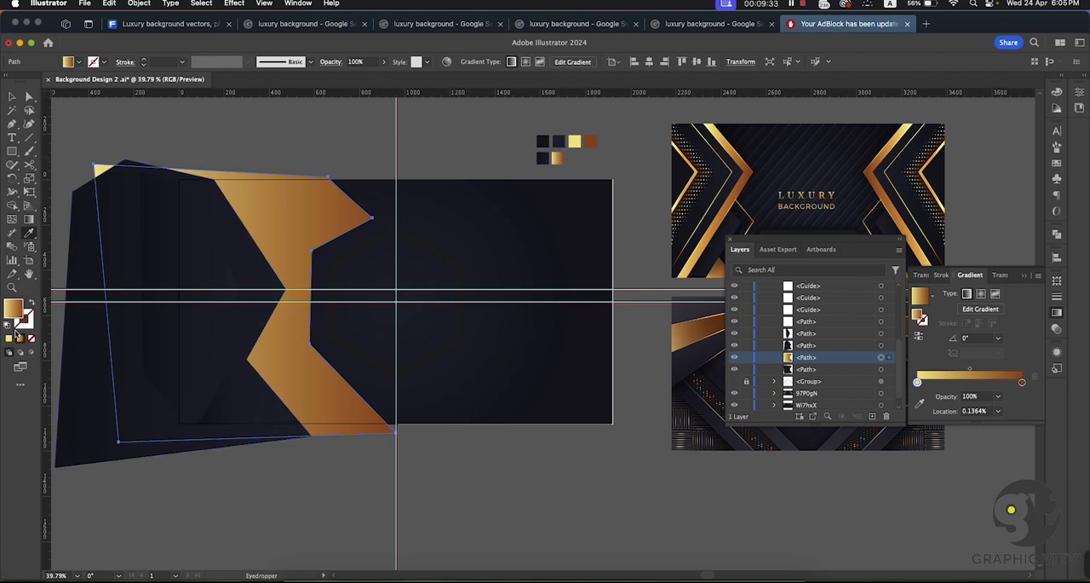
{"action": "left_click", "coordinate": [13, 97]}
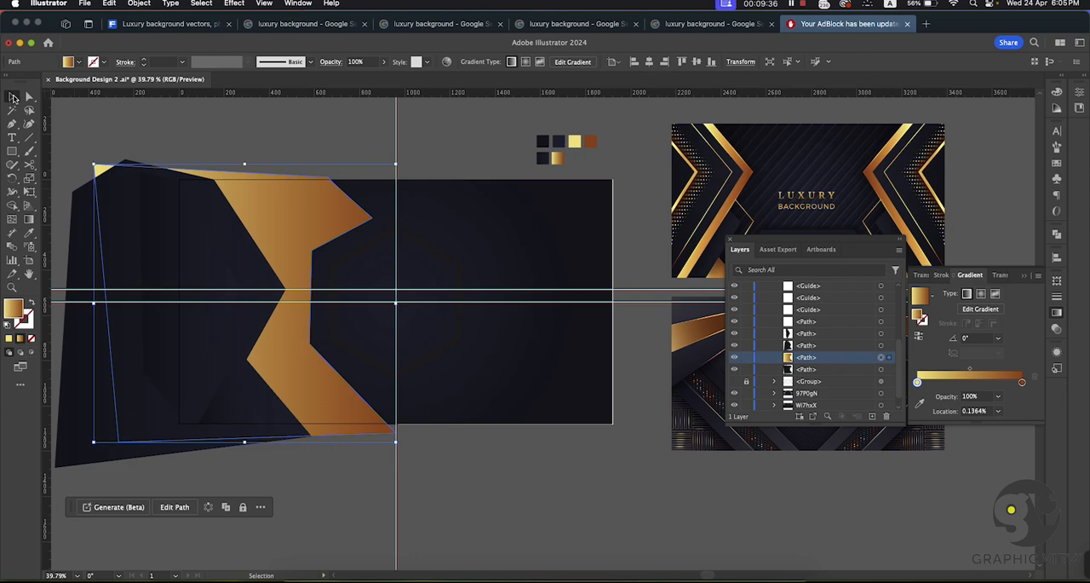
{"action": "left_click", "coordinate": [33, 301]}
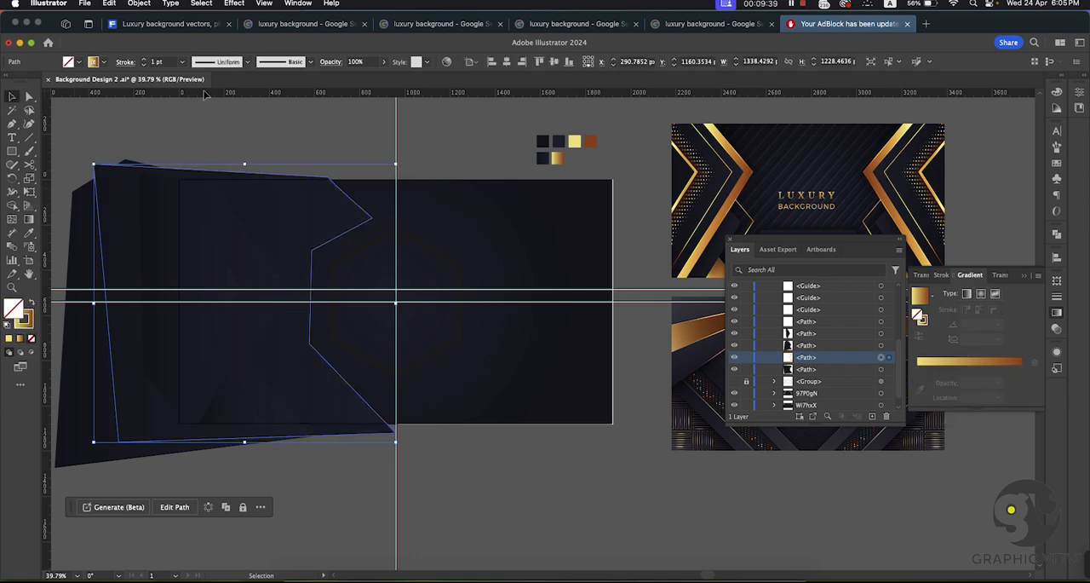
Step: Set the gold outline's stroke weight to 6 pt and deselect it
{"action": "left_click", "coordinate": [144, 60]}
{"action": "left_click", "coordinate": [144, 60]}
{"action": "left_click", "coordinate": [143, 60]}
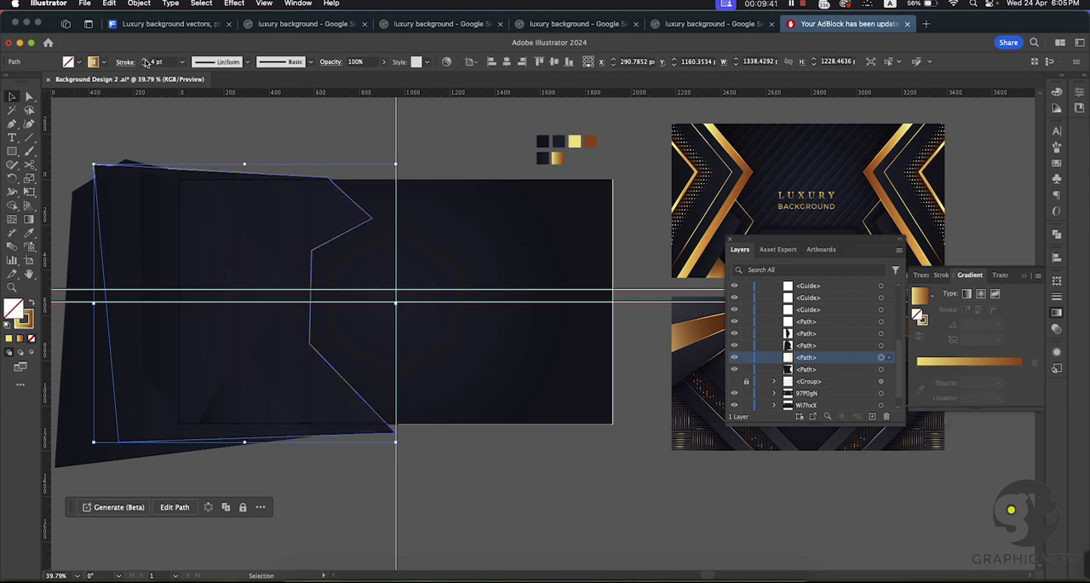
{"action": "left_click", "coordinate": [144, 59]}
{"action": "left_click", "coordinate": [144, 60]}
{"action": "left_click", "coordinate": [164, 115]}
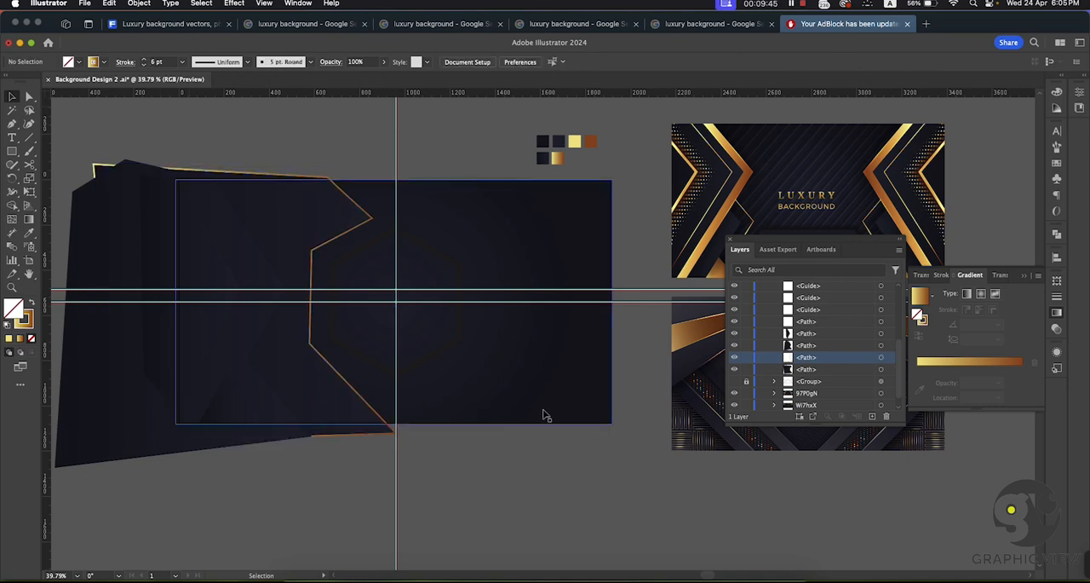
Step: Toggle the visibility of the wide shape, its gold outline and the outer zigzag shape to check the layer order
{"action": "left_click", "coordinate": [735, 370]}
{"action": "left_click", "coordinate": [735, 370]}
{"action": "left_click", "coordinate": [735, 369]}
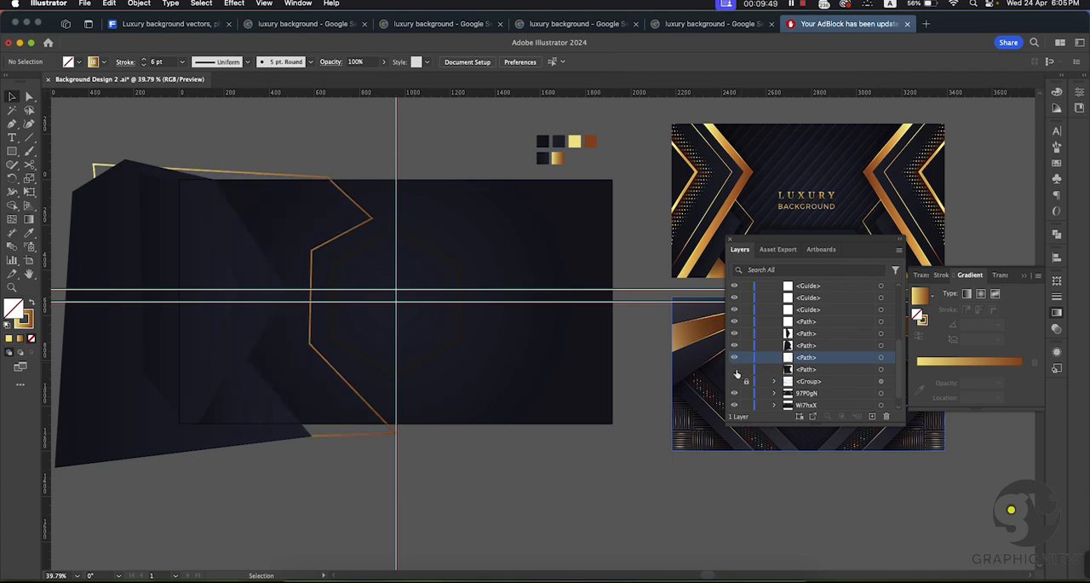
{"action": "left_click", "coordinate": [735, 370]}
{"action": "left_click", "coordinate": [735, 351]}
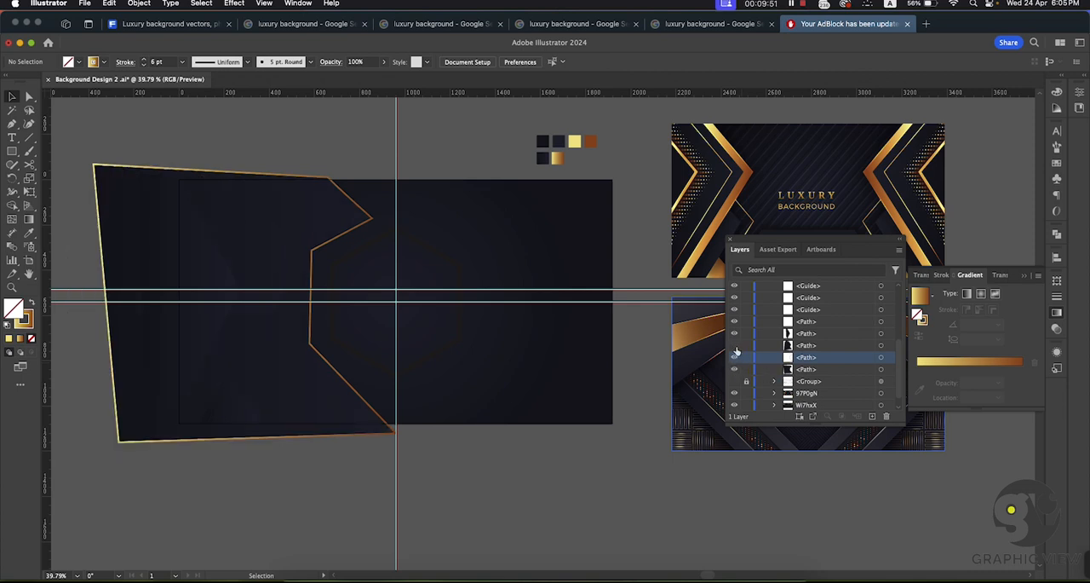
{"action": "left_click", "coordinate": [735, 351]}
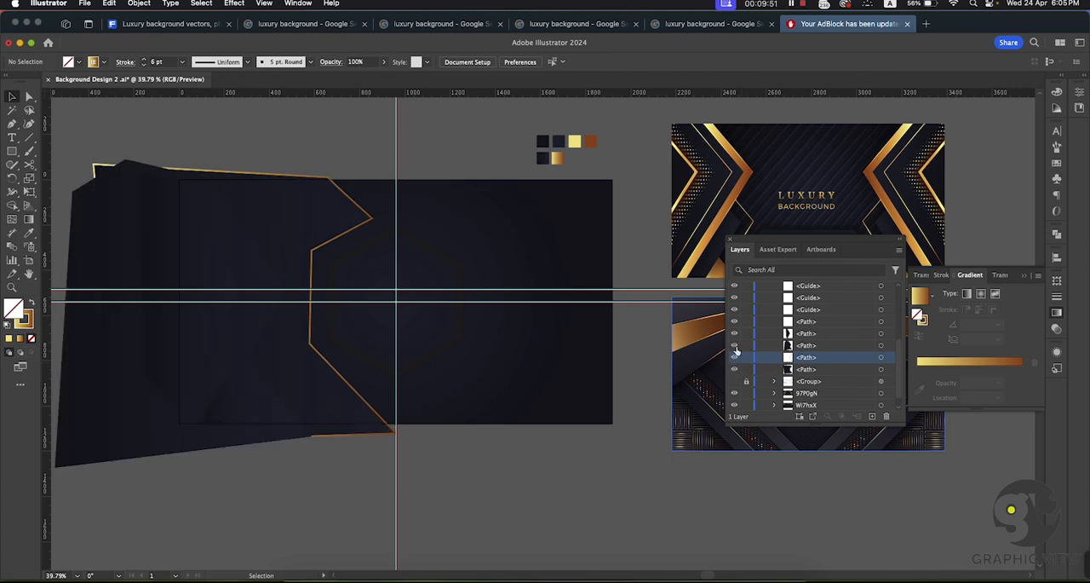
{"action": "left_click", "coordinate": [365, 214]}
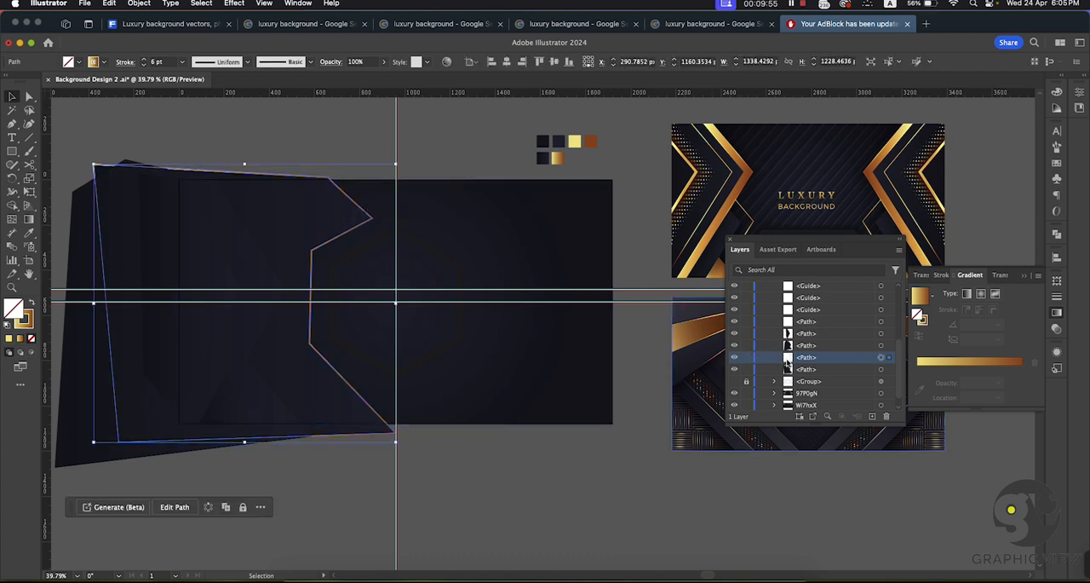
{"action": "left_click", "coordinate": [736, 359]}
{"action": "left_click", "coordinate": [735, 359]}
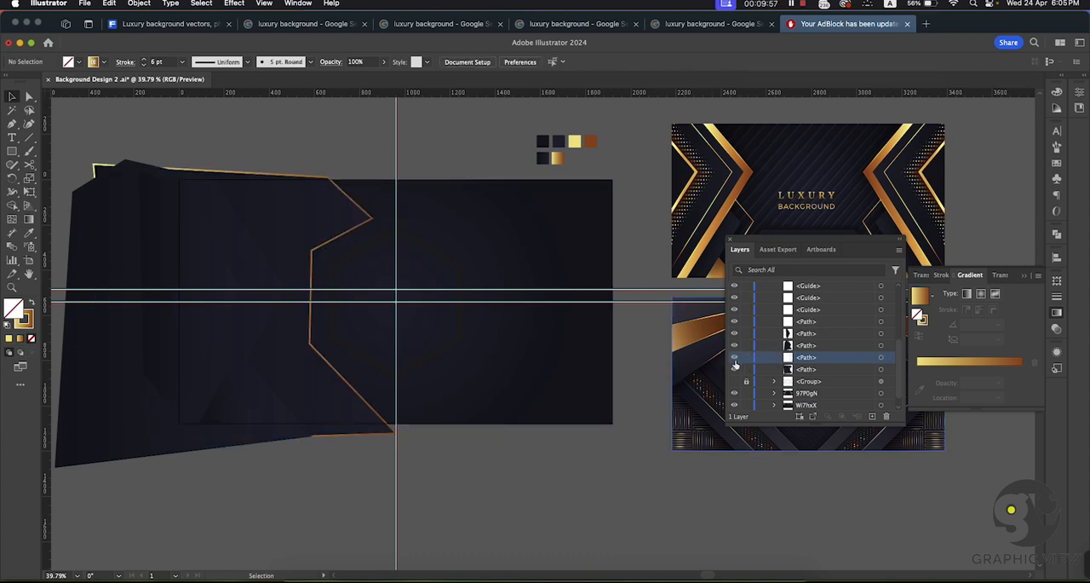
{"action": "left_click", "coordinate": [736, 370]}
{"action": "left_click", "coordinate": [735, 370]}
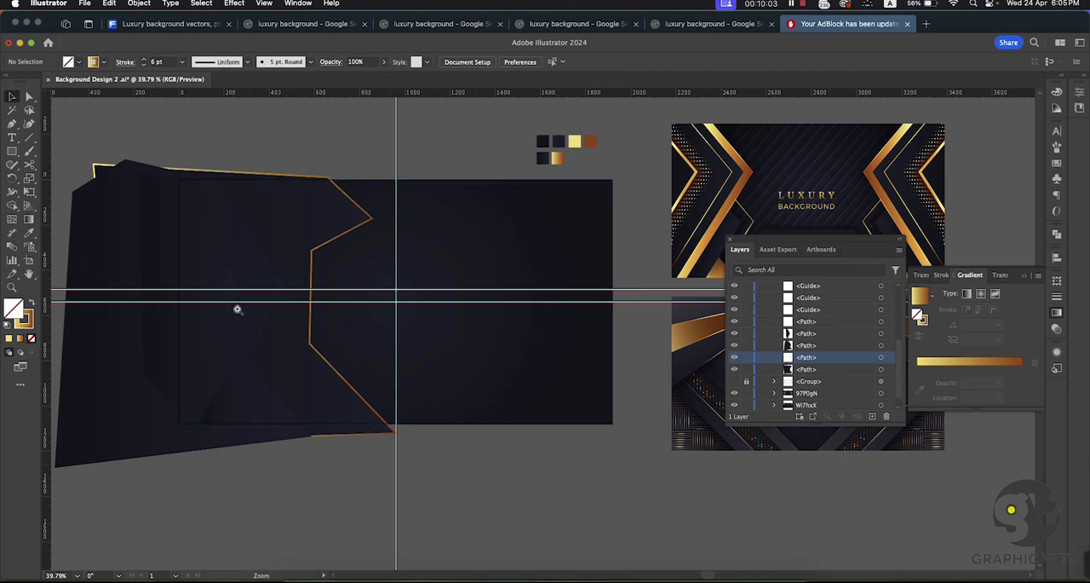
Step: Duplicate the large outer zigzag shape in place, directly in front of the original
{"action": "scroll", "coordinate": [259, 328], "scroll_direction": "up", "scroll_amount": 2}
{"action": "scroll", "coordinate": [379, 439], "scroll_direction": "left", "scroll_amount": 2}
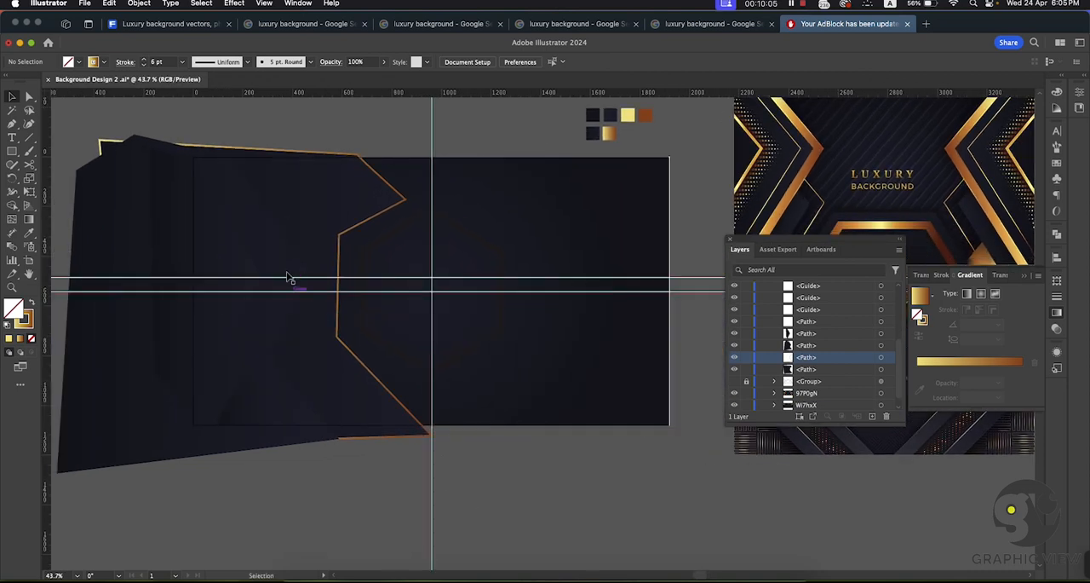
{"action": "left_click", "coordinate": [284, 270]}
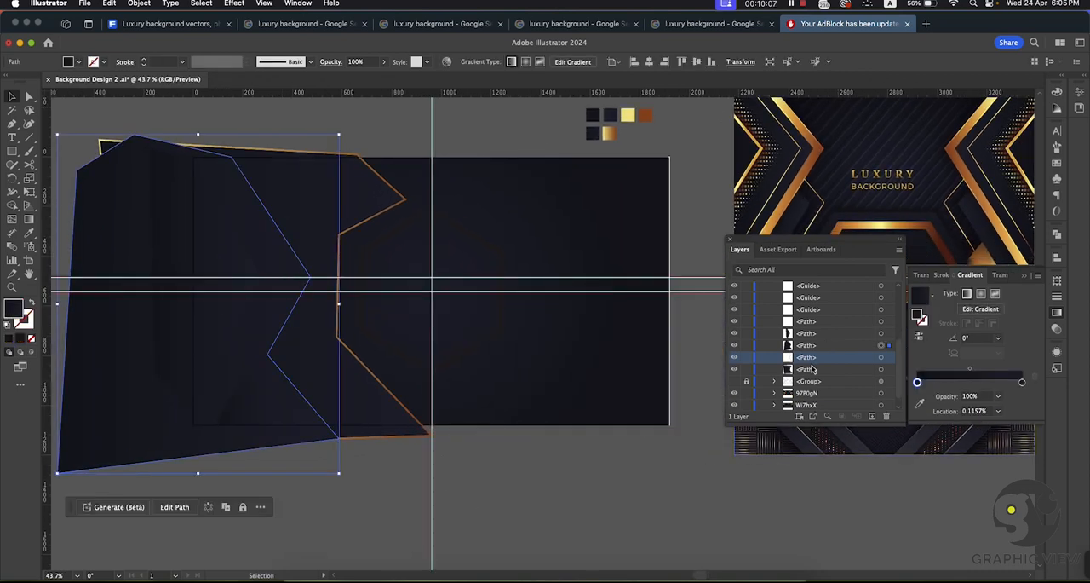
{"action": "key", "text": "a"}
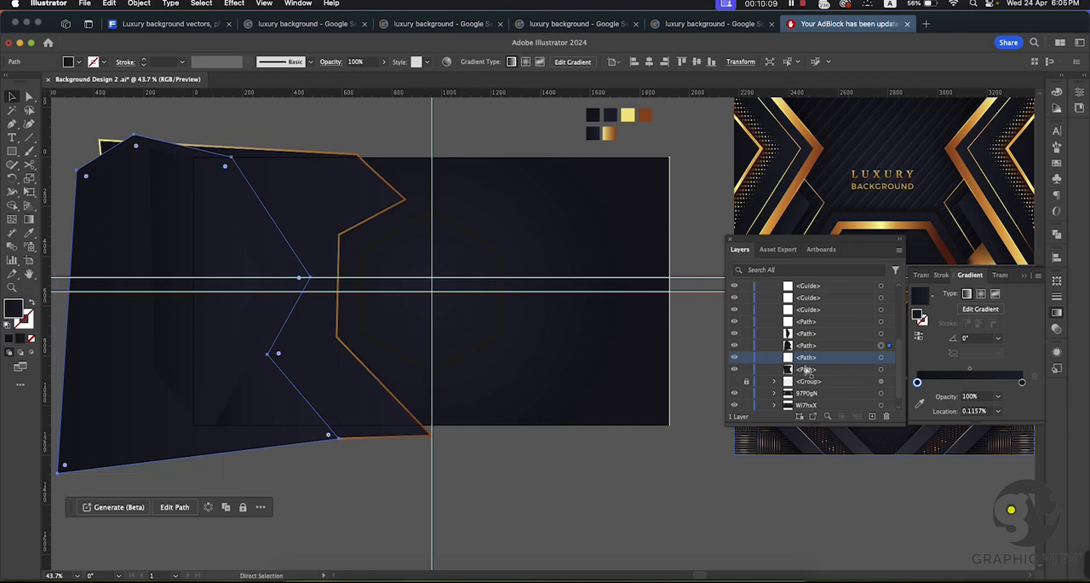
{"action": "key", "text": "super+f"}
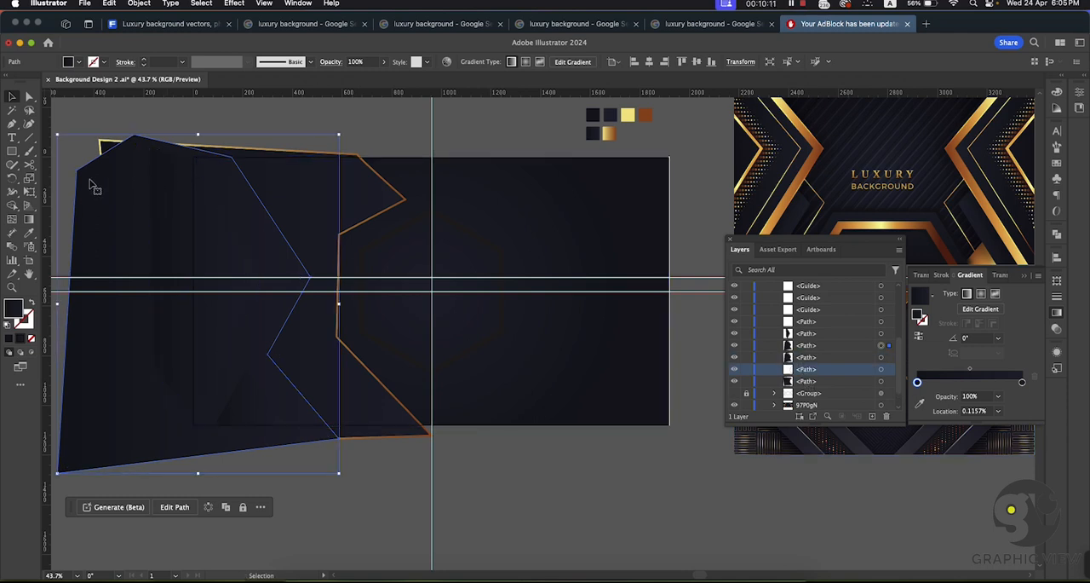
Step: Check the two stacked copies of the large outer zigzag shape by hiding them and showing them again
{"action": "left_click", "coordinate": [671, 462]}
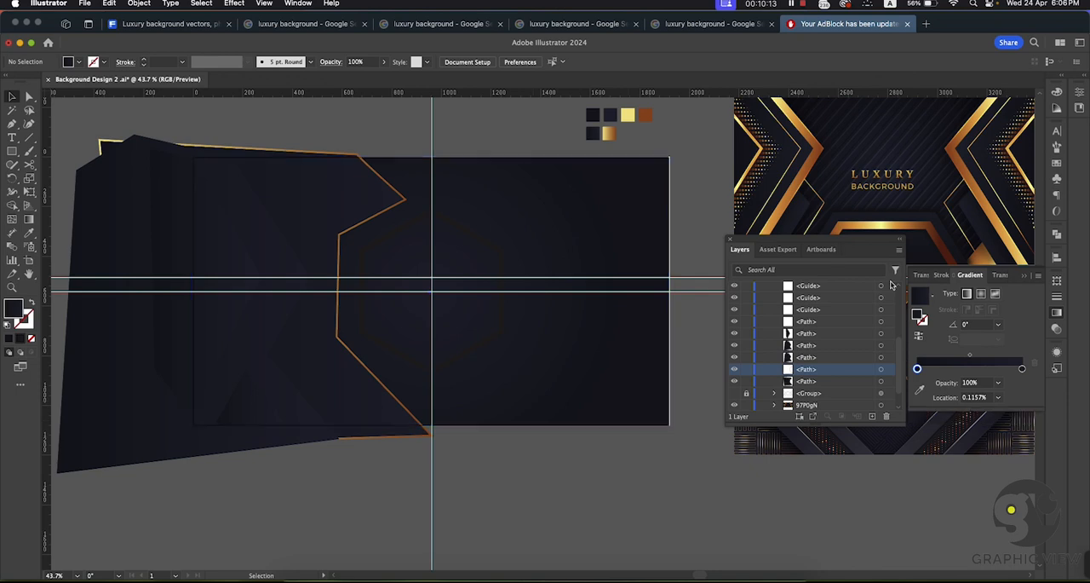
{"action": "left_click", "coordinate": [94, 186]}
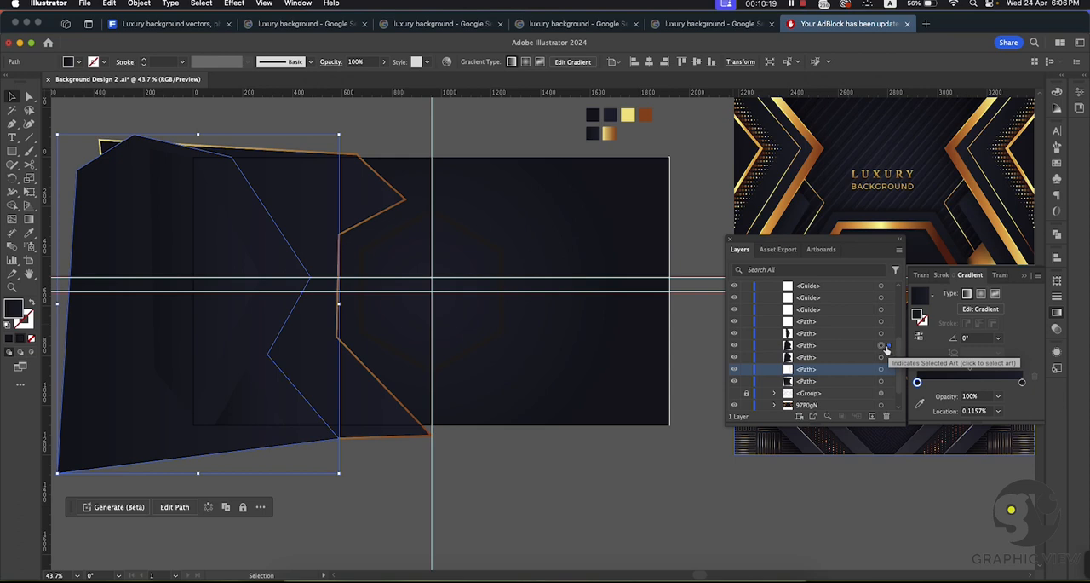
{"action": "key", "text": "super+shift+a"}
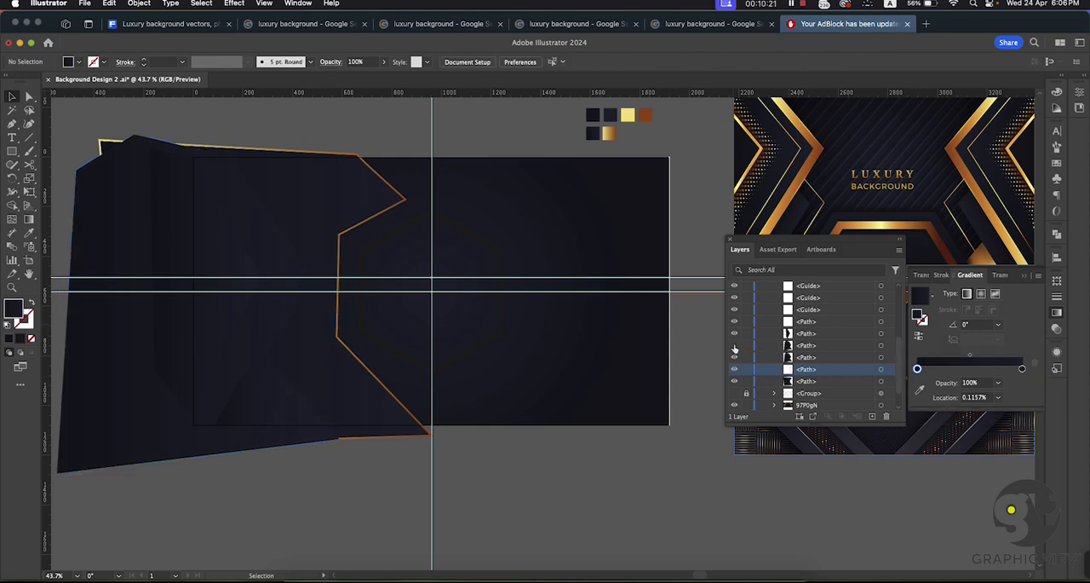
{"action": "left_click", "coordinate": [734, 358]}
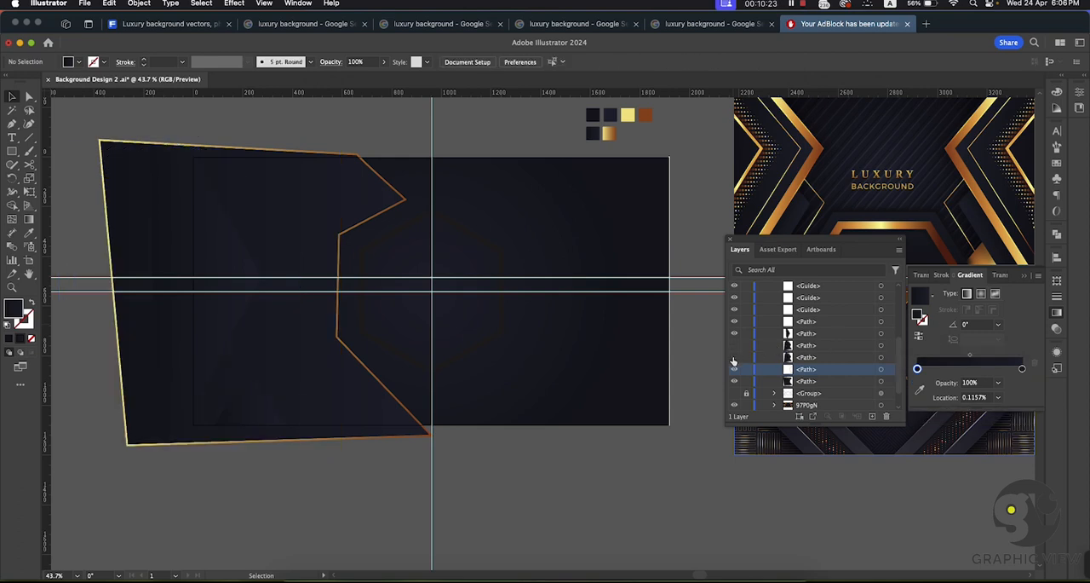
{"action": "left_click", "coordinate": [734, 359]}
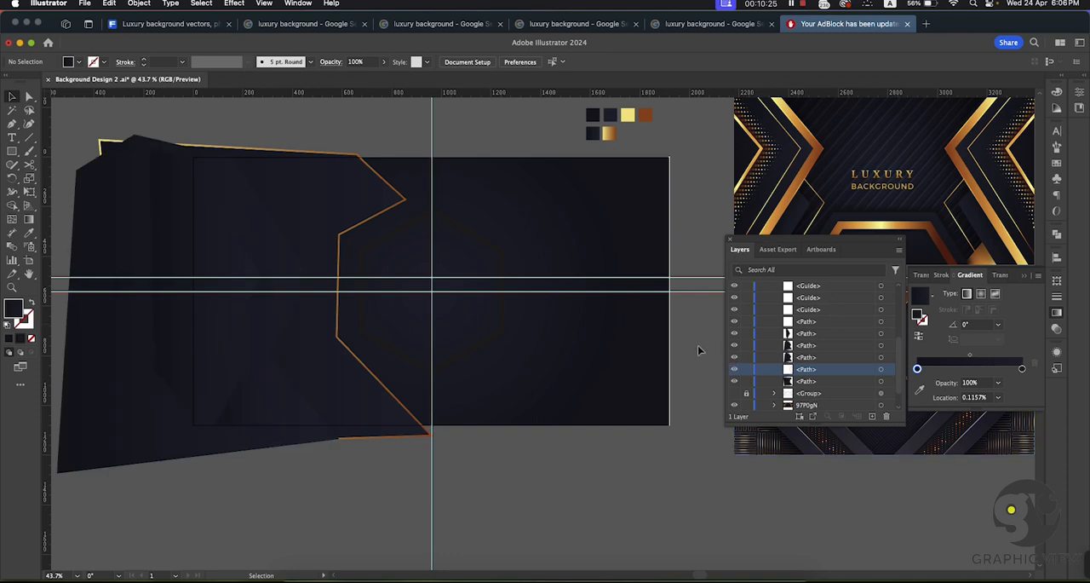
Step: Try to sample the gold gradient swatch with the Eyedropper for the front zigzag copy
{"action": "key", "text": "i"}
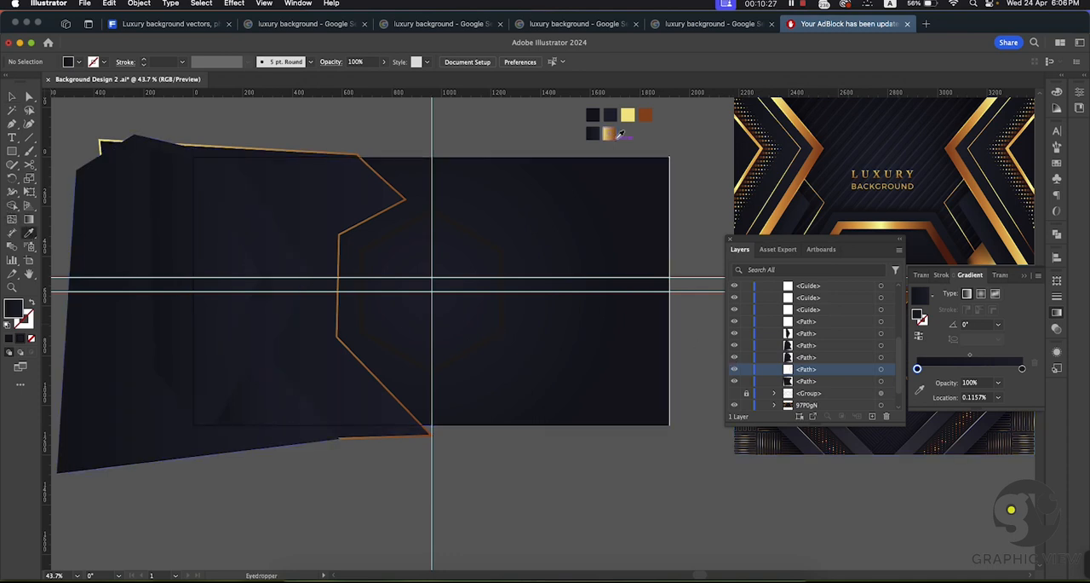
{"action": "left_click", "coordinate": [614, 136]}
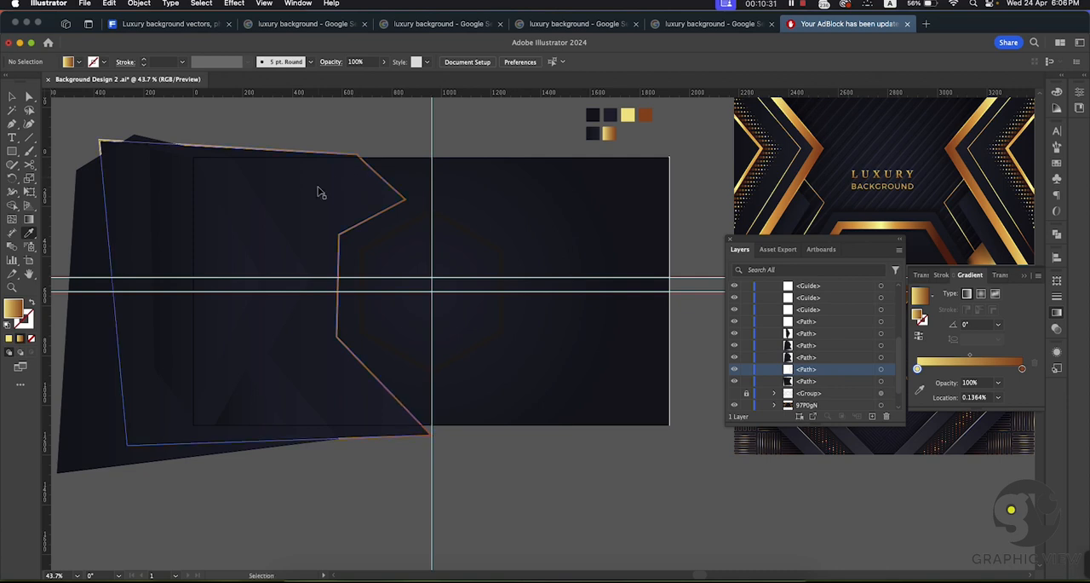
{"action": "left_click", "coordinate": [319, 187]}
{"action": "left_click", "coordinate": [10, 97]}
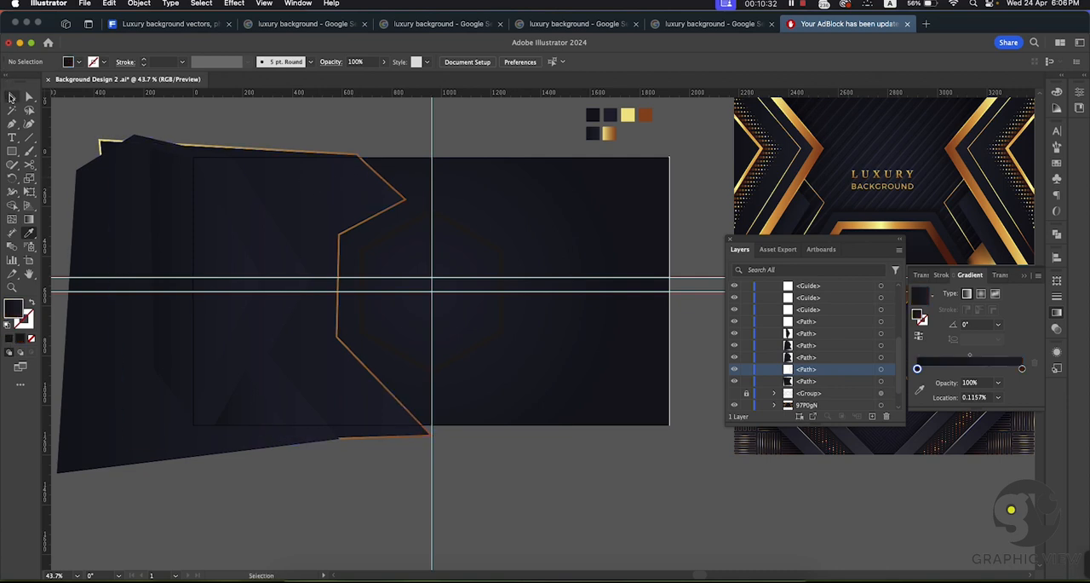
Step: Identify the zigzag copies and the inner angular shape in the layer stack by selecting them and toggling their visibility
{"action": "left_click", "coordinate": [115, 187]}
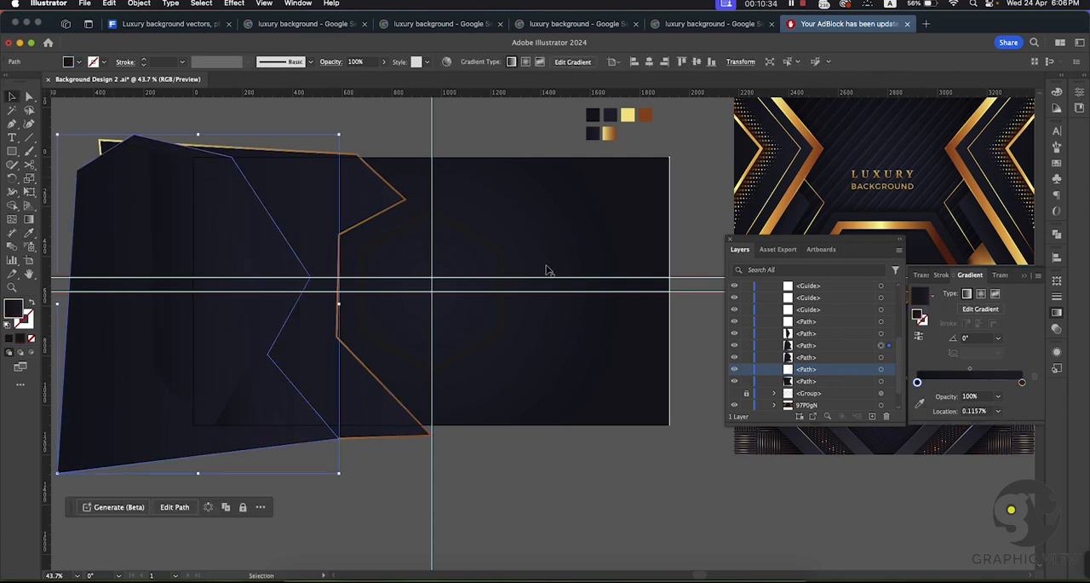
{"action": "left_click", "coordinate": [734, 374]}
{"action": "left_click", "coordinate": [734, 374]}
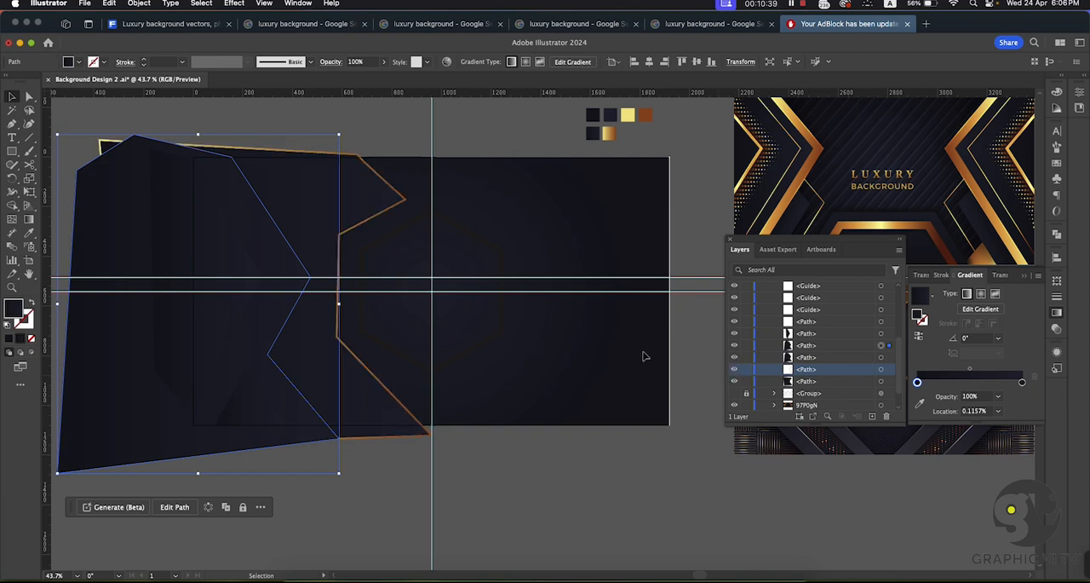
{"action": "left_click", "coordinate": [153, 214]}
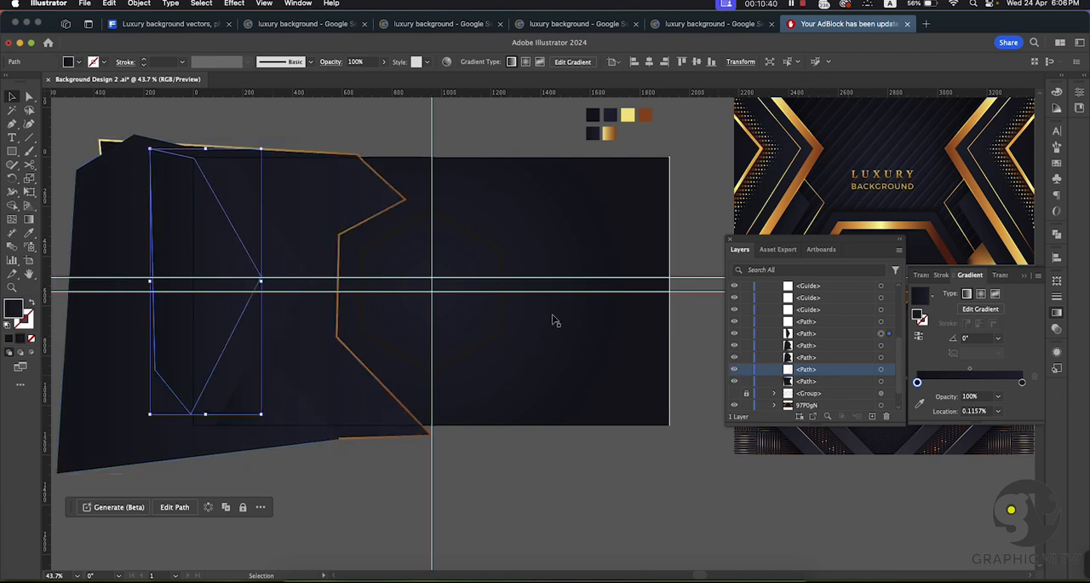
{"action": "left_click", "coordinate": [735, 334]}
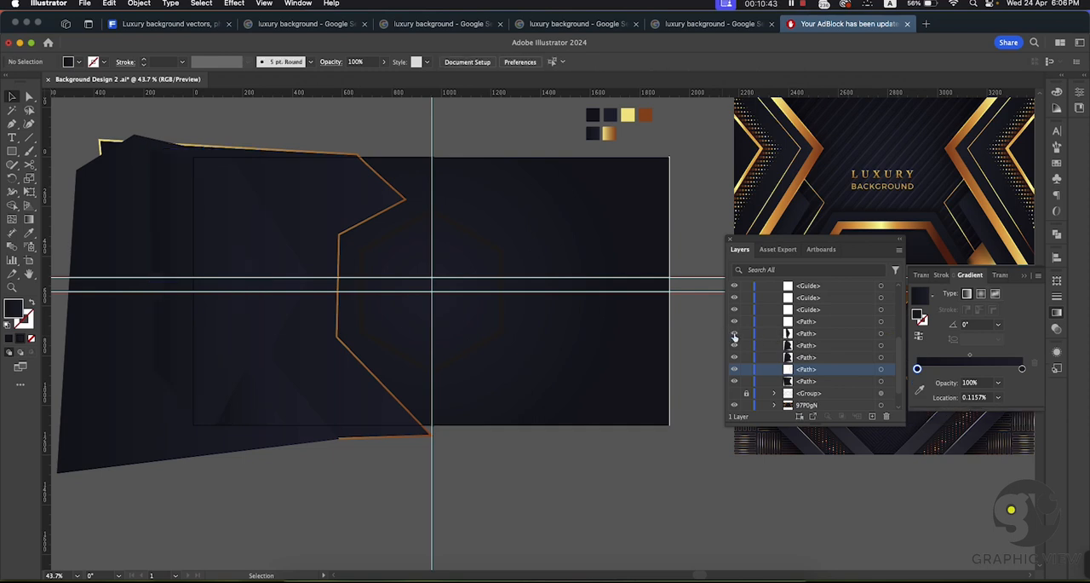
{"action": "left_click", "coordinate": [91, 176]}
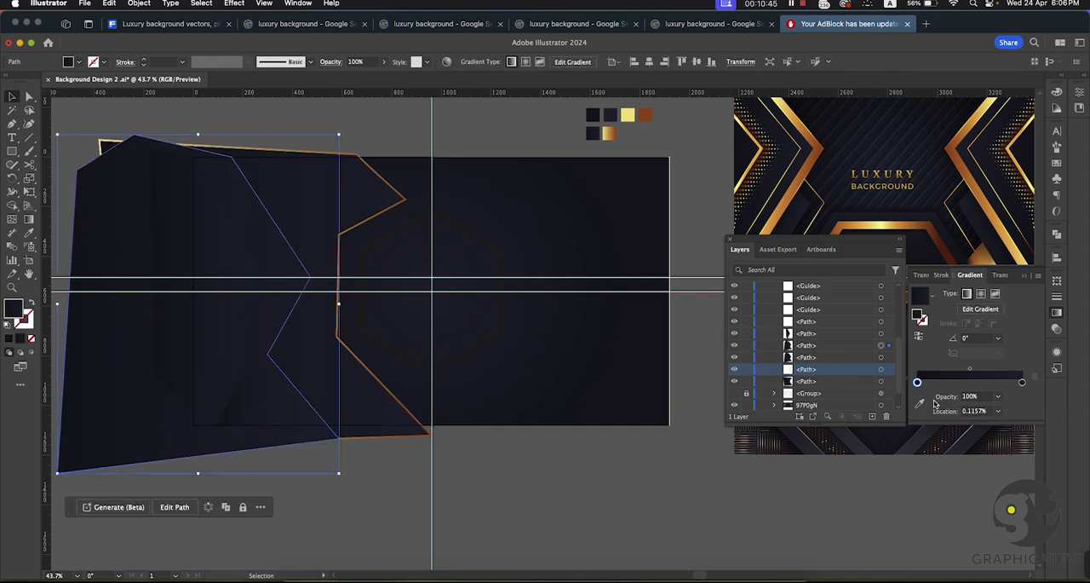
{"action": "left_click", "coordinate": [735, 349]}
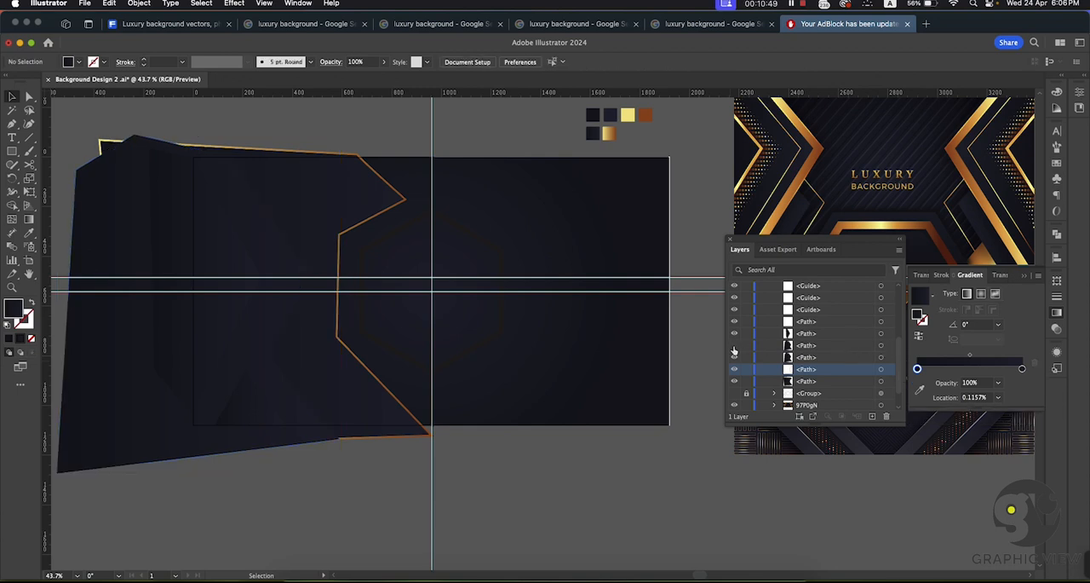
Step: Try to give the front zigzag copy a 2 pt gold gradient stroke sampled from the gold swatch
{"action": "left_click", "coordinate": [813, 346]}
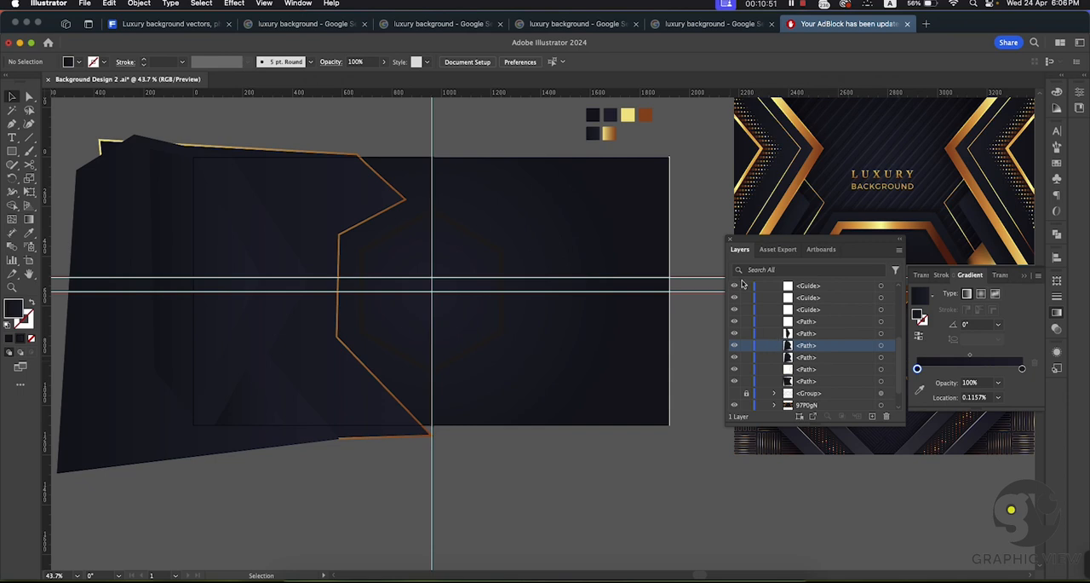
{"action": "left_click", "coordinate": [30, 234]}
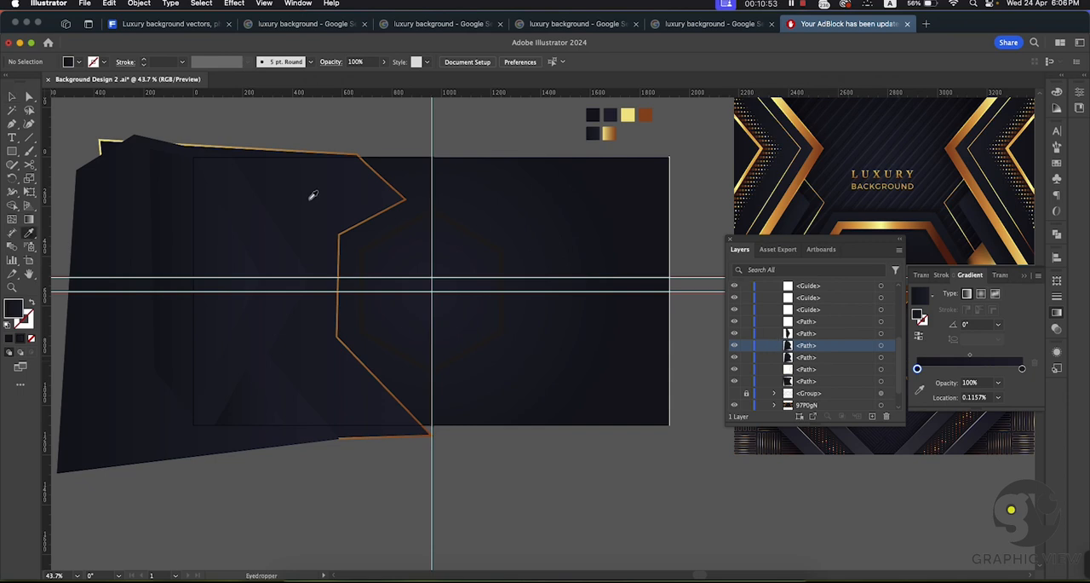
{"action": "left_click", "coordinate": [615, 132]}
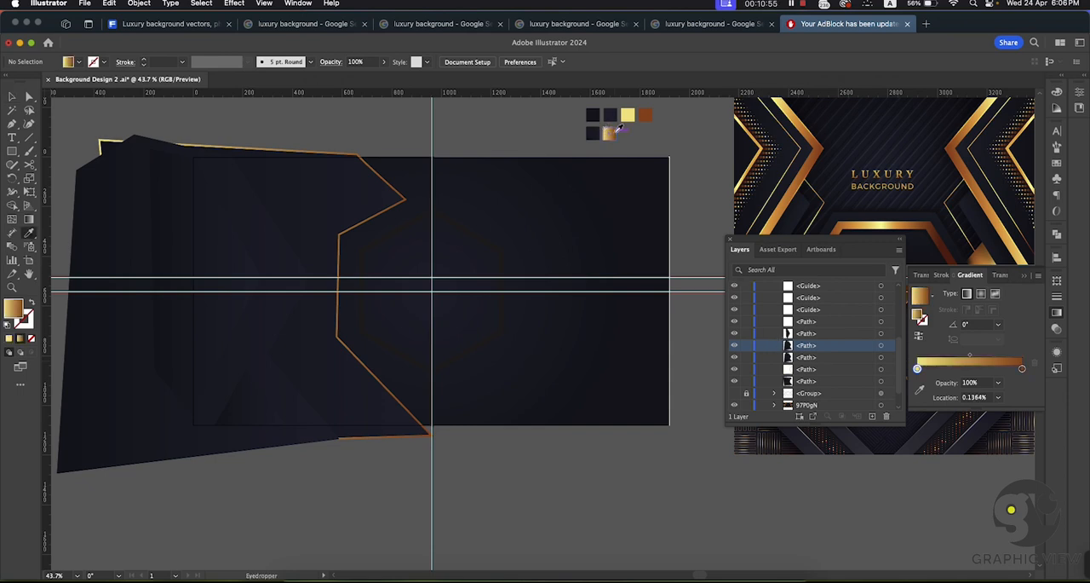
{"action": "key", "text": "v"}
{"action": "left_click", "coordinate": [32, 304]}
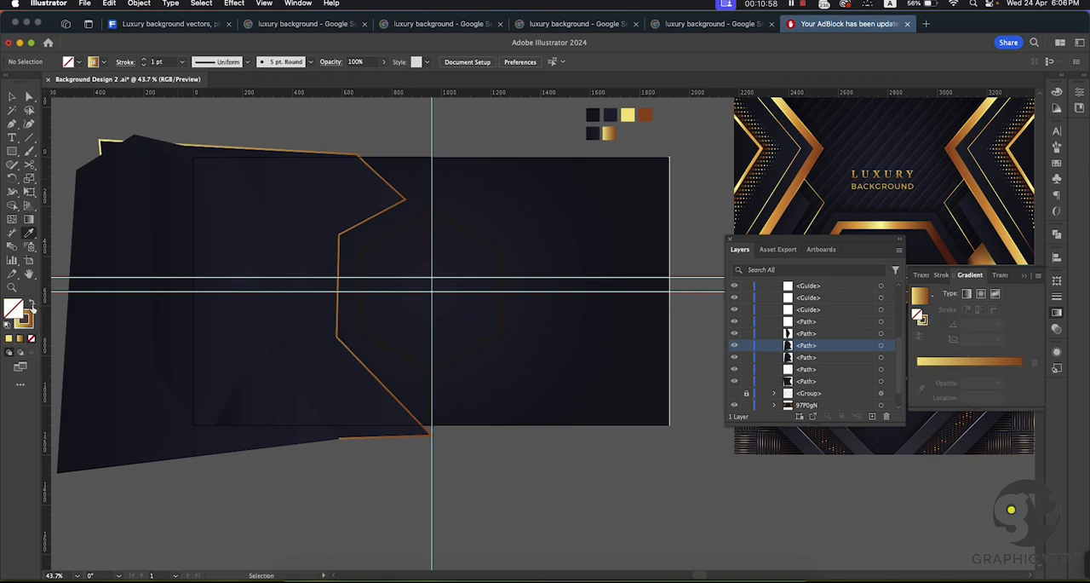
{"action": "left_click", "coordinate": [146, 61]}
{"action": "left_click", "coordinate": [12, 96]}
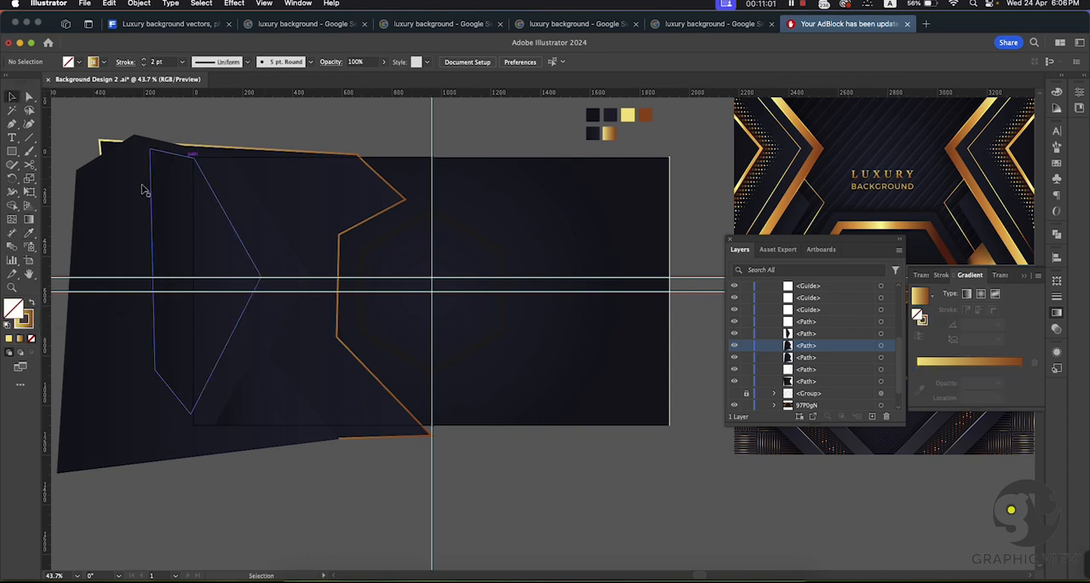
Step: Move the front zigzag copy aside to reveal the shape beneath it, and undo the move
{"action": "left_click", "coordinate": [95, 213]}
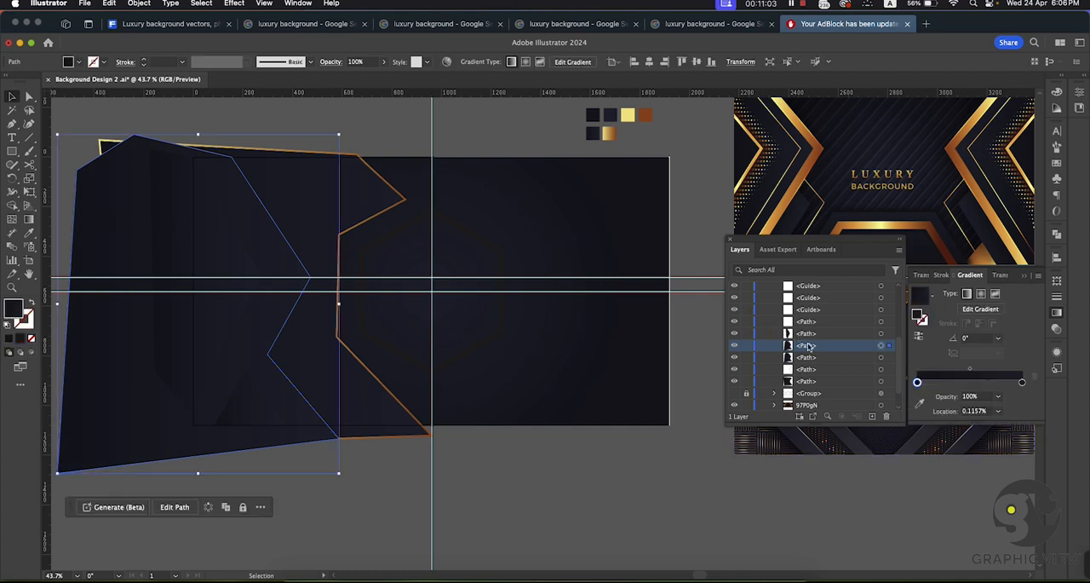
{"action": "left_click_drag", "start_coordinate": [816, 349], "coordinate": [813, 365]}
{"action": "left_click", "coordinate": [487, 131]}
{"action": "key", "text": "super+space"}
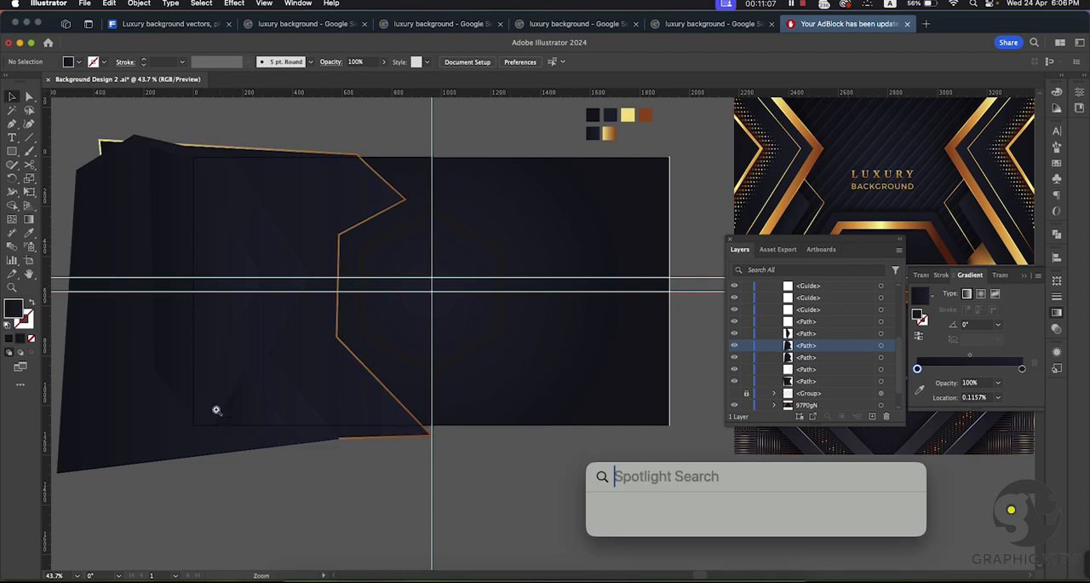
{"action": "key", "text": "Escape"}
{"action": "left_click", "coordinate": [154, 450]}
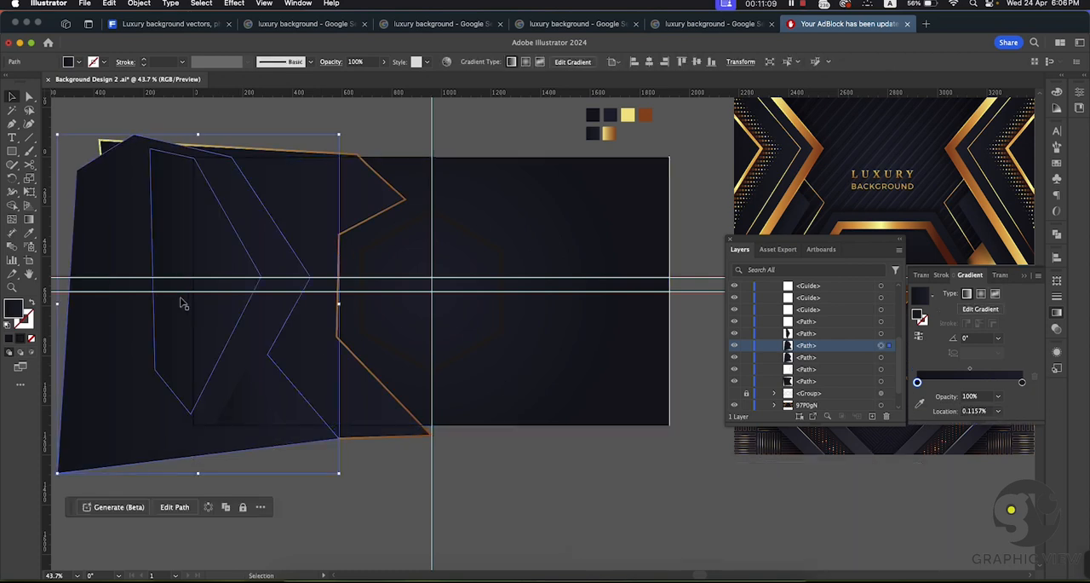
{"action": "left_click_drag", "start_coordinate": [119, 337], "coordinate": [86, 344]}
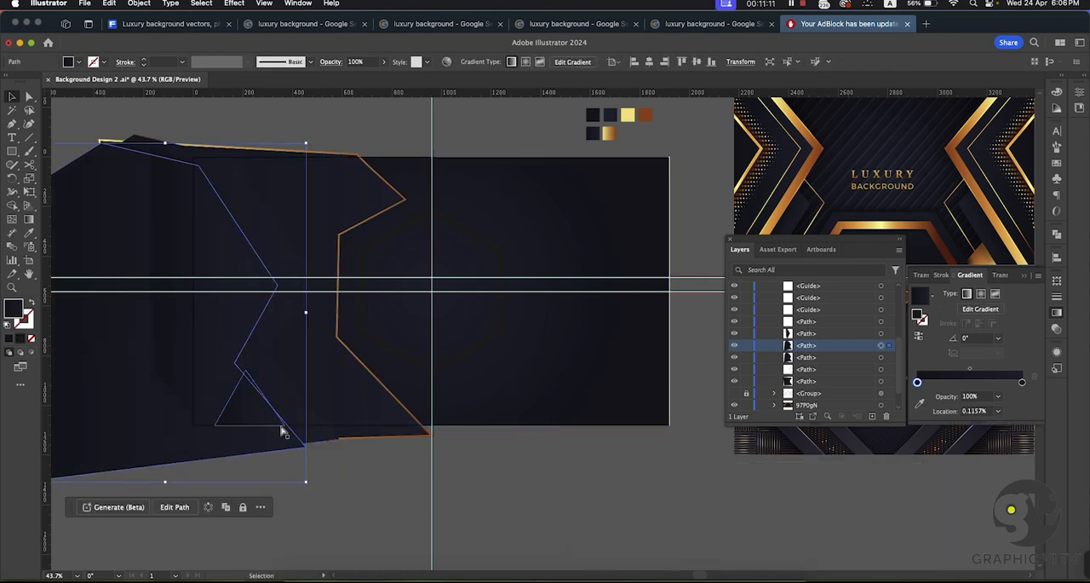
{"action": "key", "text": "super+z"}
{"action": "key", "text": "a"}
{"action": "left_click", "coordinate": [547, 504]}
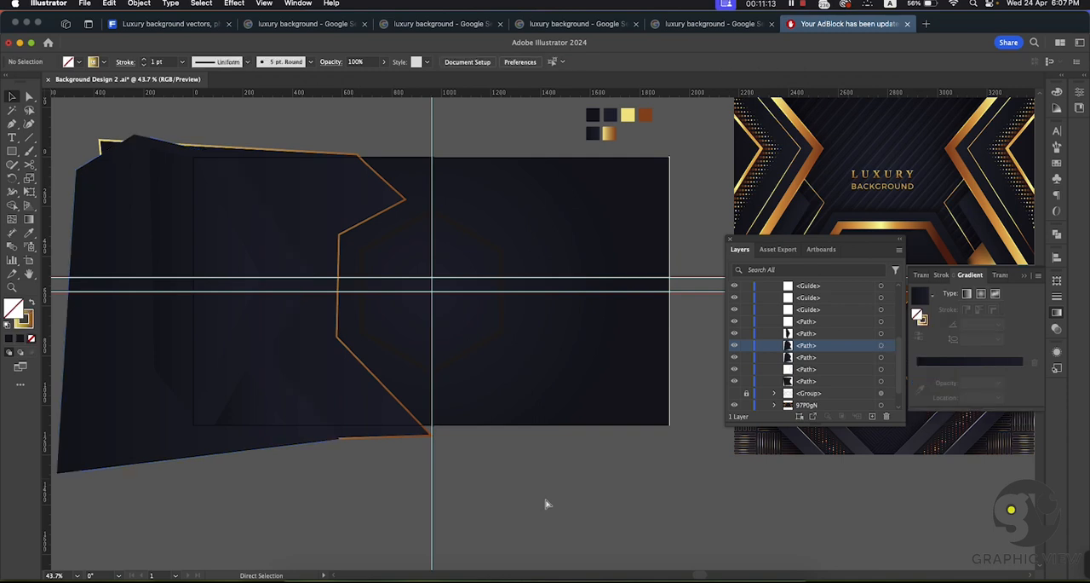
{"action": "key", "text": "shift+x"}
Step: Turn the front zigzag copy into a gold gradient outline without fill, matching the wide shape's 6 pt outline, and deselect it
{"action": "left_click", "coordinate": [139, 407]}
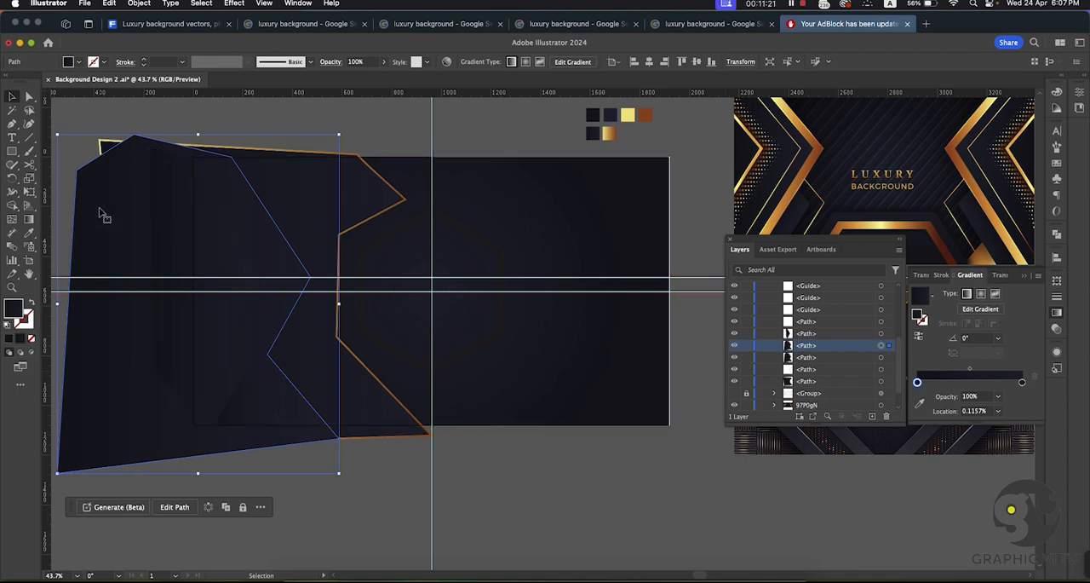
{"action": "left_click", "coordinate": [31, 234]}
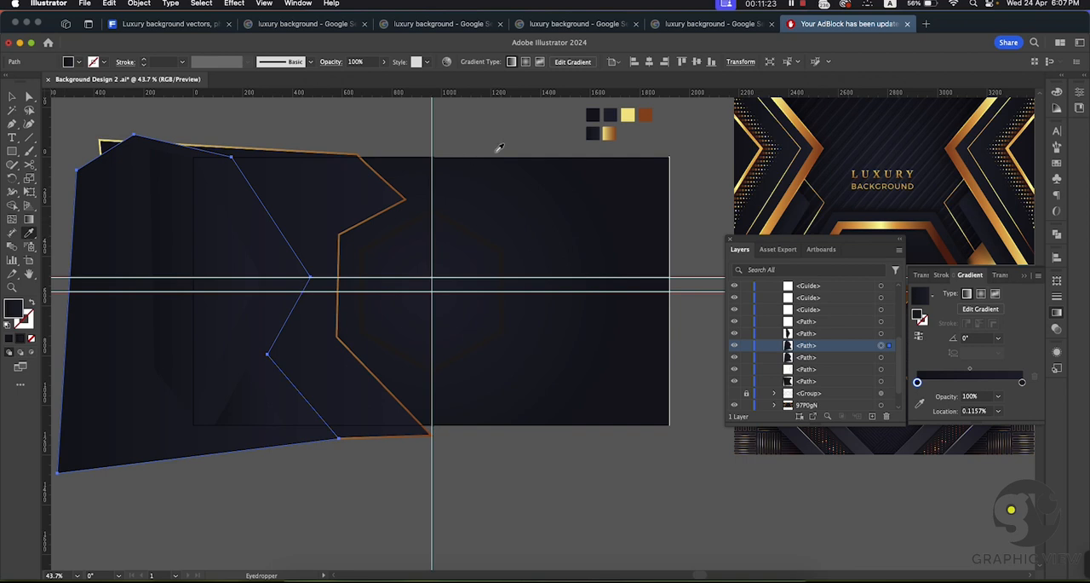
{"action": "left_click", "coordinate": [609, 133]}
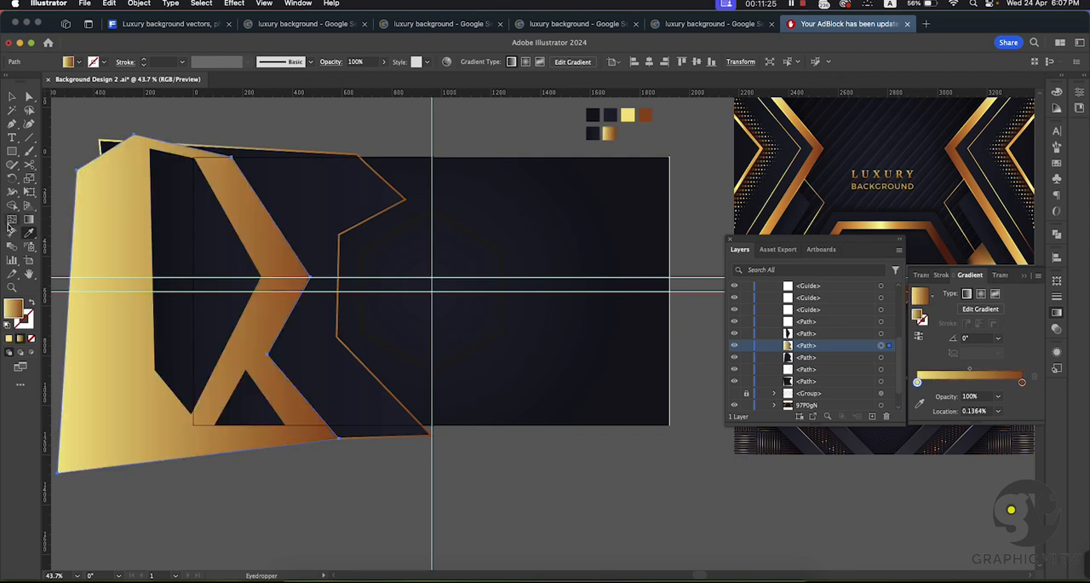
{"action": "left_click", "coordinate": [31, 305]}
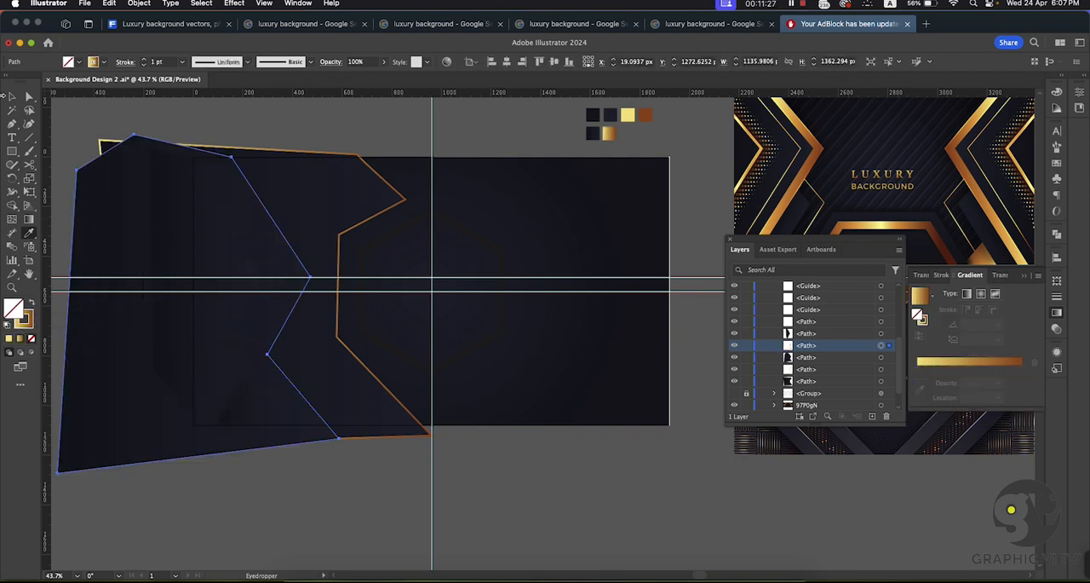
{"action": "left_click", "coordinate": [145, 59]}
{"action": "left_click", "coordinate": [144, 59]}
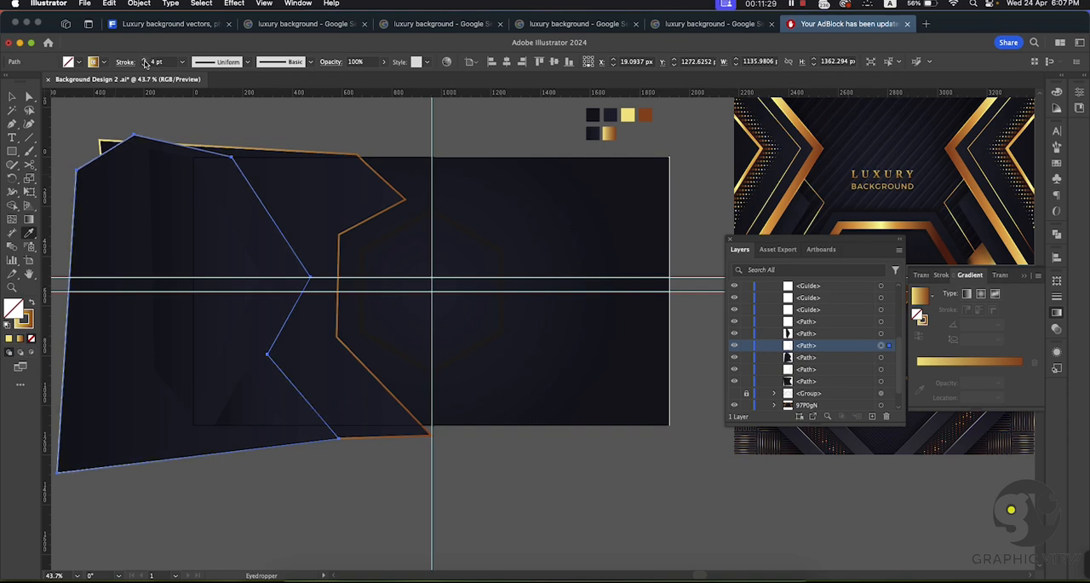
{"action": "left_click", "coordinate": [228, 140]}
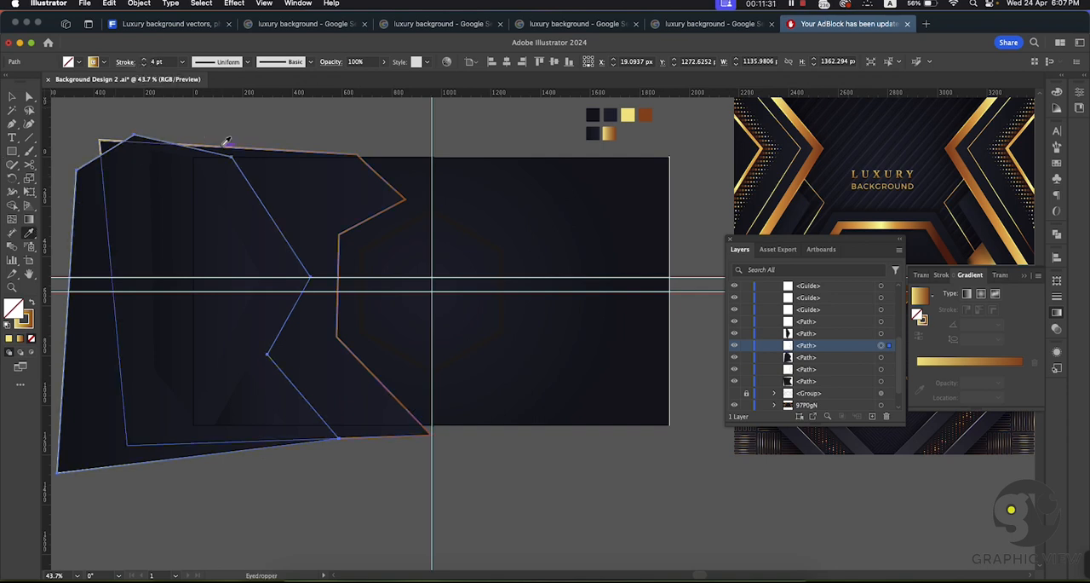
{"action": "key", "text": "v"}
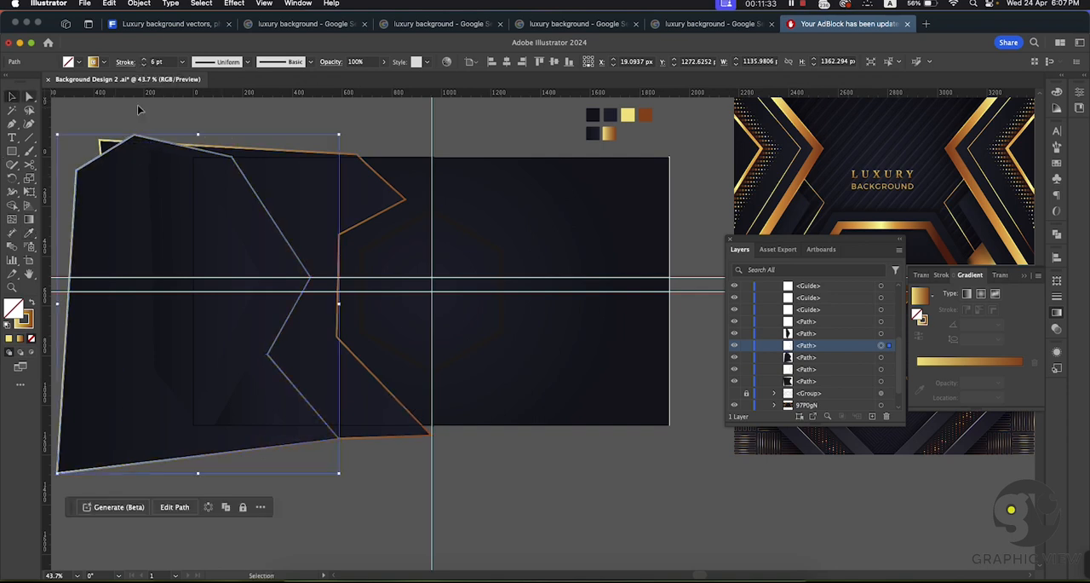
{"action": "left_click", "coordinate": [224, 110]}
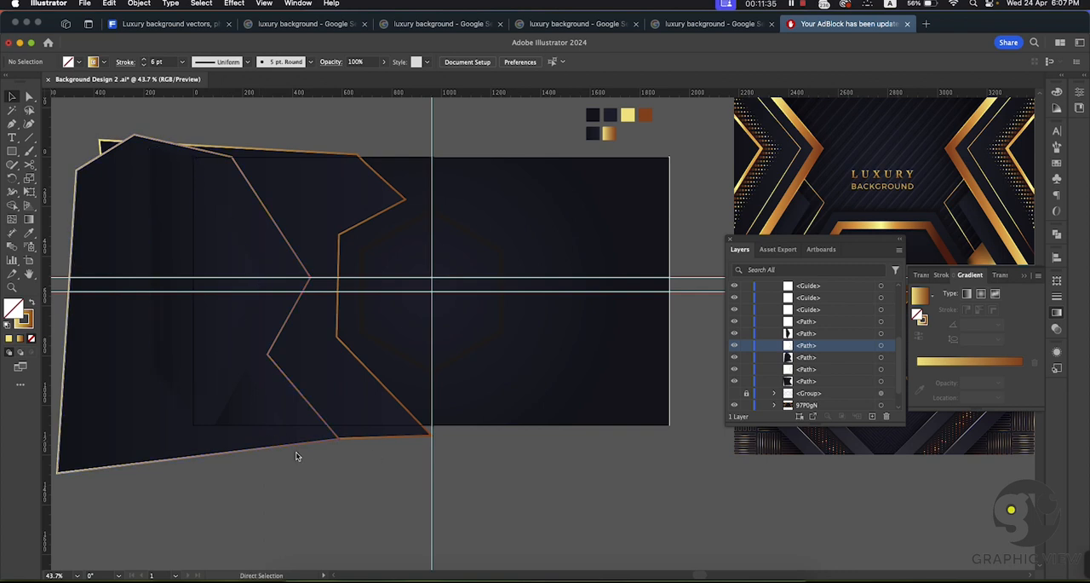
Step: Duplicate the inner angular shape in place, directly in front of the original
{"action": "key", "text": "super+space"}
{"action": "left_click_drag", "start_coordinate": [309, 500], "coordinate": [329, 476]}
{"action": "left_click_drag", "start_coordinate": [281, 302], "coordinate": [414, 342]}
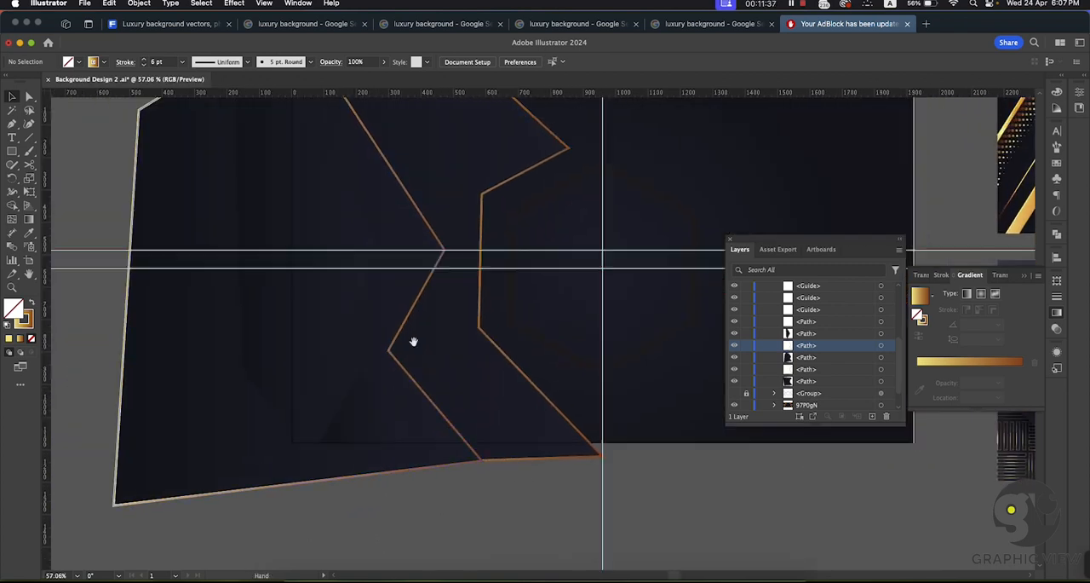
{"action": "left_click", "coordinate": [333, 230]}
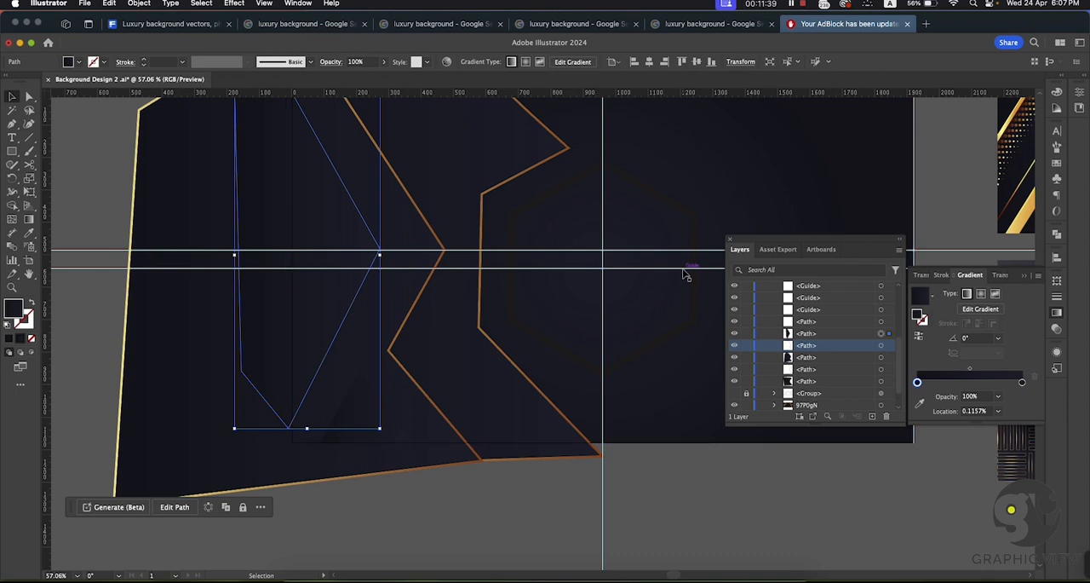
{"action": "key", "text": "a"}
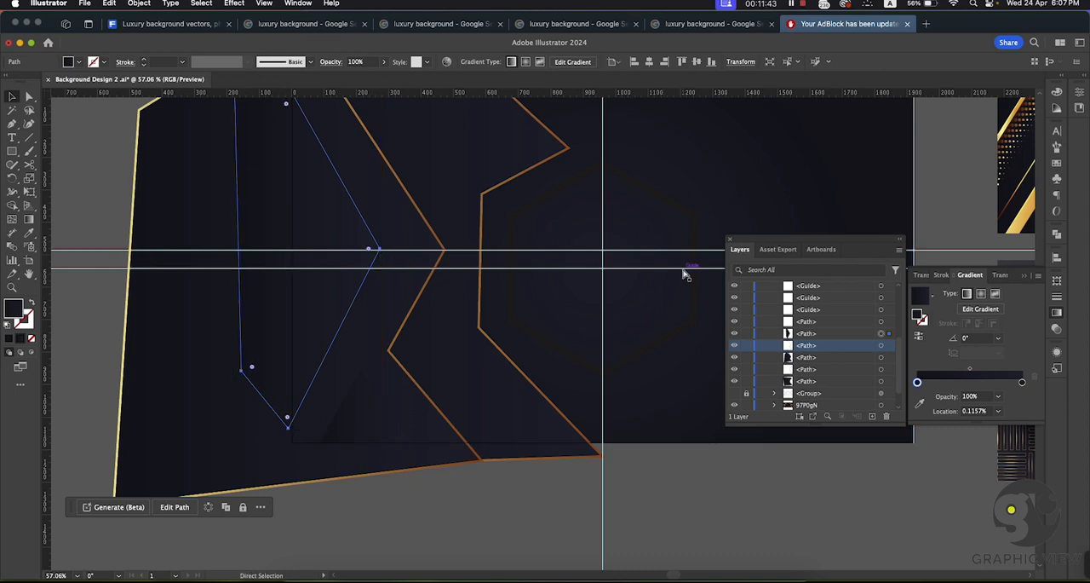
{"action": "key", "text": "super+f"}
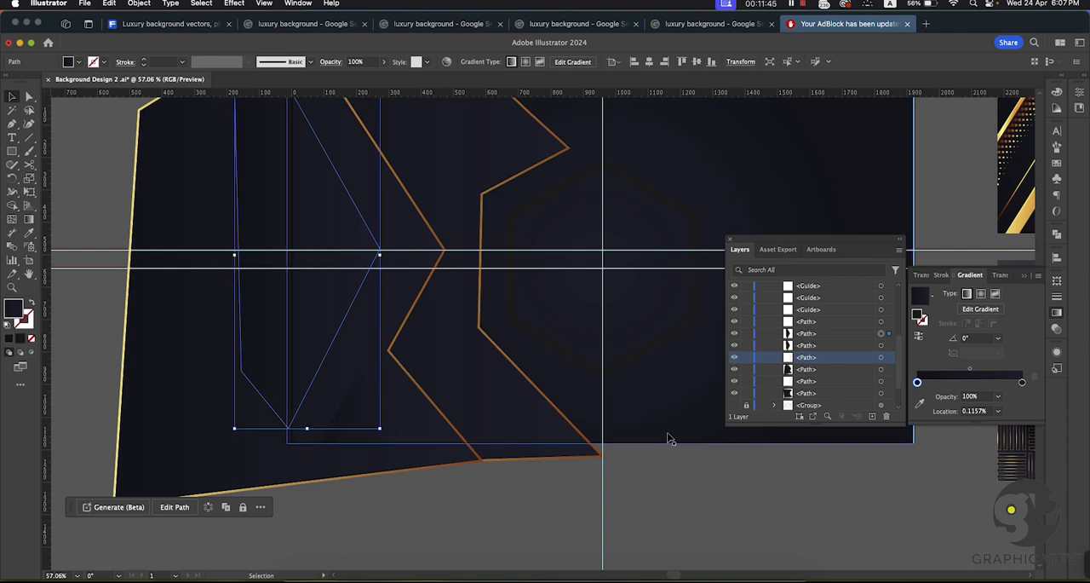
Step: Give the inner shape's front copy the wide shape's 6 pt gold gradient outline without fill by sampling it with the Eyedropper
{"action": "left_click_drag", "start_coordinate": [702, 475], "coordinate": [614, 485]}
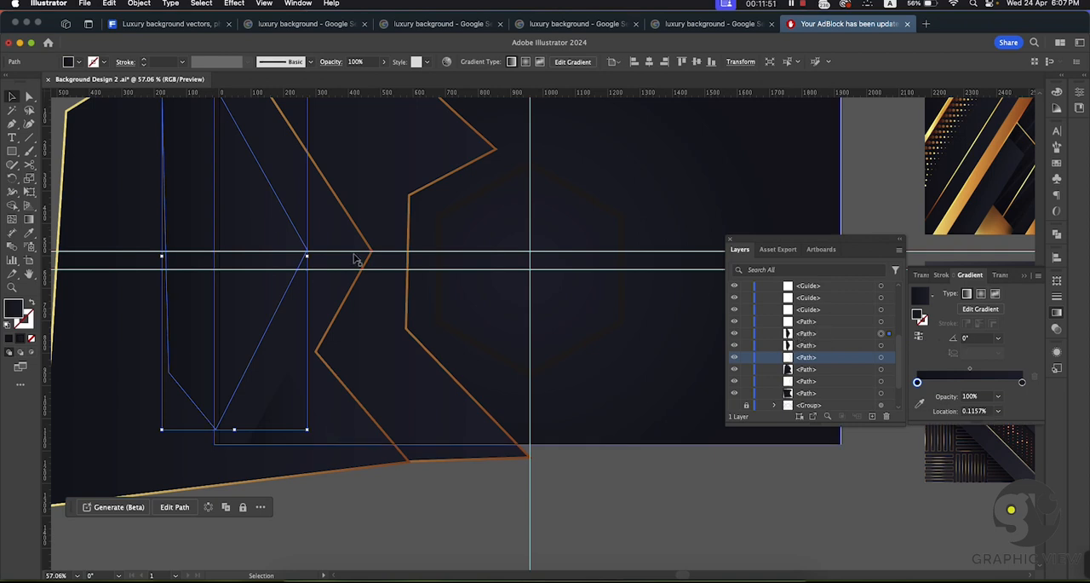
{"action": "left_click_drag", "start_coordinate": [389, 201], "coordinate": [343, 379]}
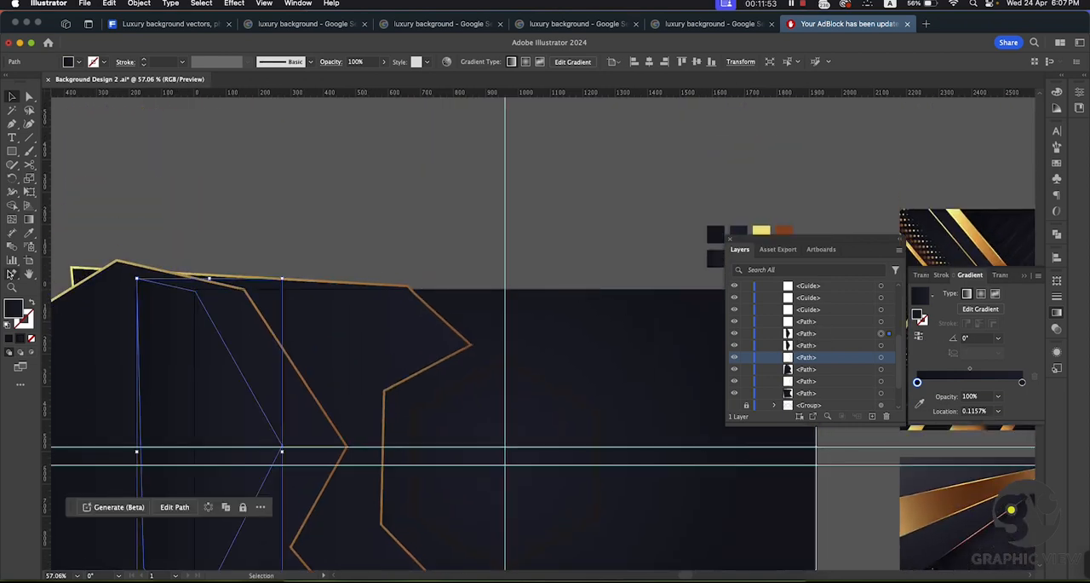
{"action": "left_click", "coordinate": [29, 231]}
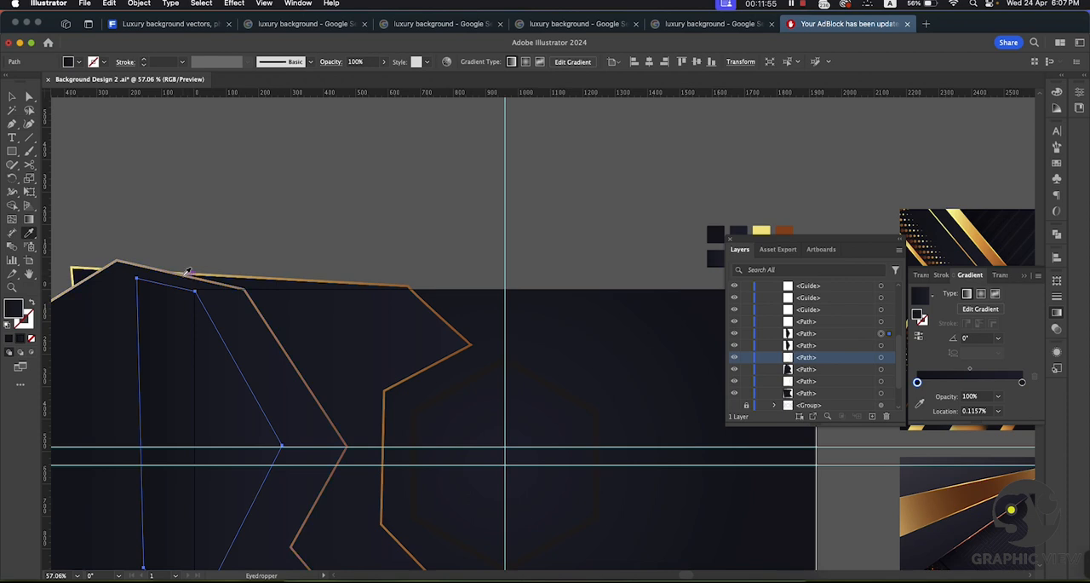
{"action": "left_click", "coordinate": [187, 275]}
{"action": "key", "text": "v"}
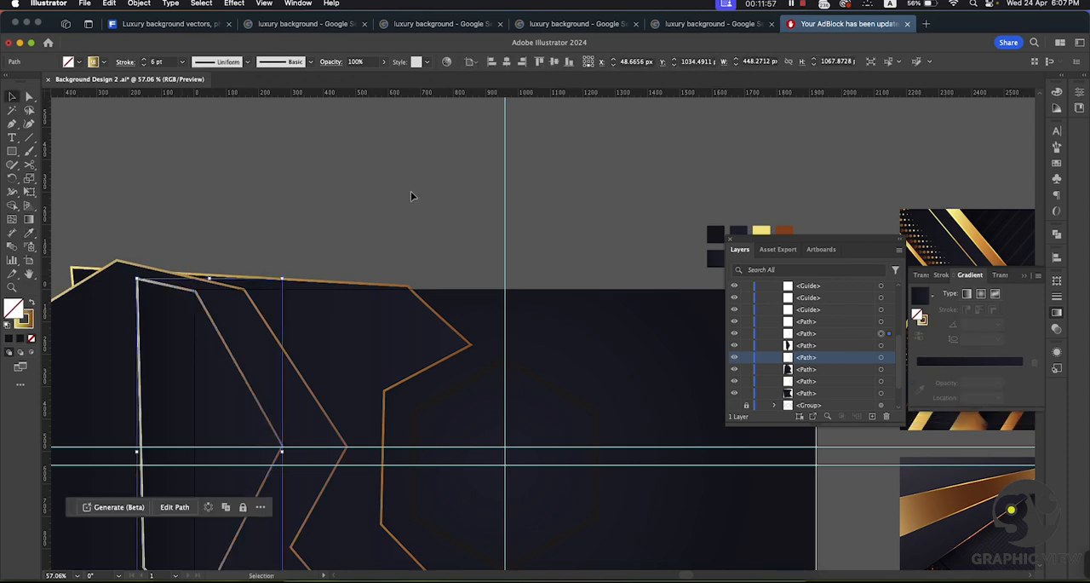
Step: Duplicate the small dark triangle in place, directly in front of the original
{"action": "left_click", "coordinate": [410, 190]}
{"action": "scroll", "coordinate": [636, 384], "scroll_direction": "down", "scroll_amount": 3}
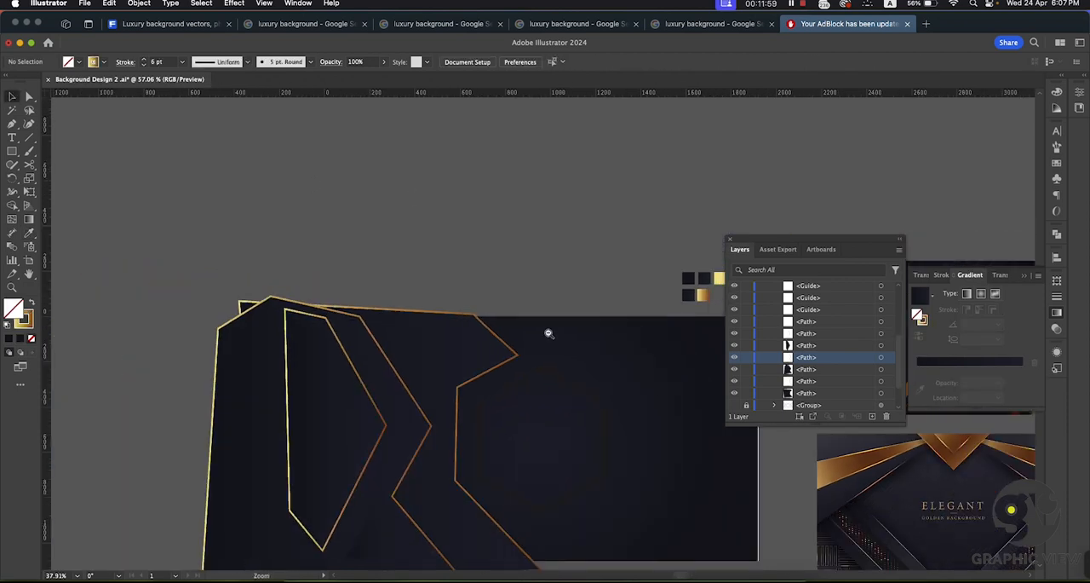
{"action": "left_click_drag", "start_coordinate": [564, 260], "coordinate": [506, 166]}
{"action": "left_click", "coordinate": [385, 395]}
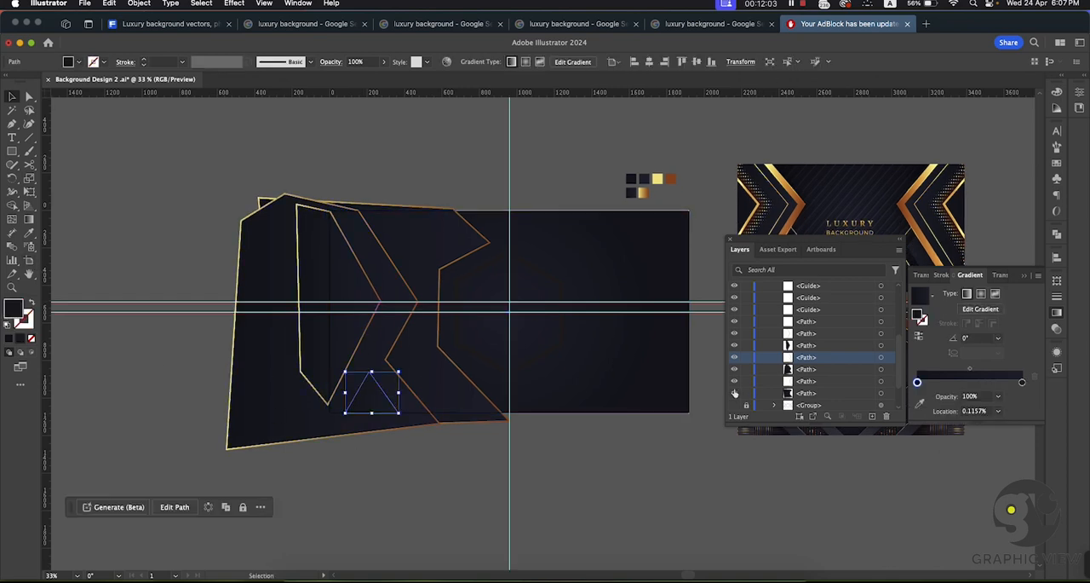
{"action": "key", "text": "a"}
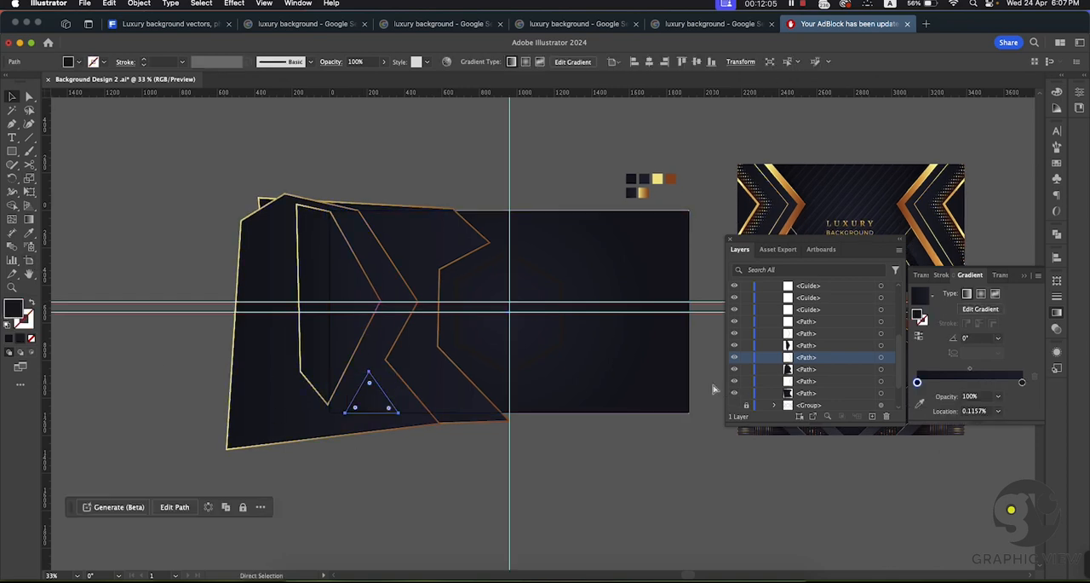
{"action": "scroll", "coordinate": [728, 382], "scroll_direction": "up", "scroll_amount": 1}
{"action": "key", "text": "v"}
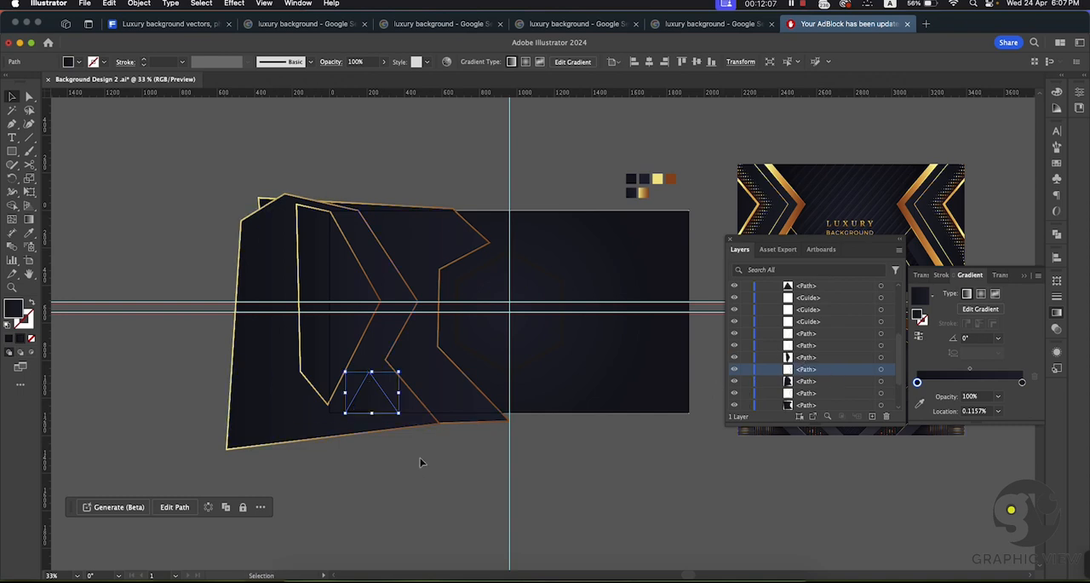
Step: Turn the triangle's front copy into a gold gradient outline without fill, matching the other 6 pt outlines, and deselect it
{"action": "left_click", "coordinate": [29, 234]}
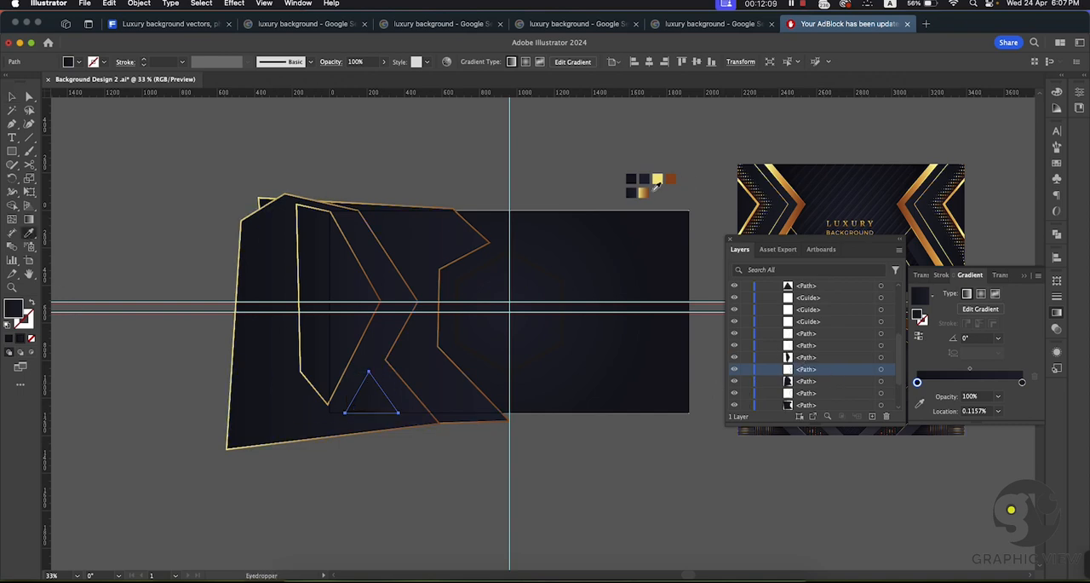
{"action": "left_click", "coordinate": [657, 184]}
{"action": "key", "text": "v"}
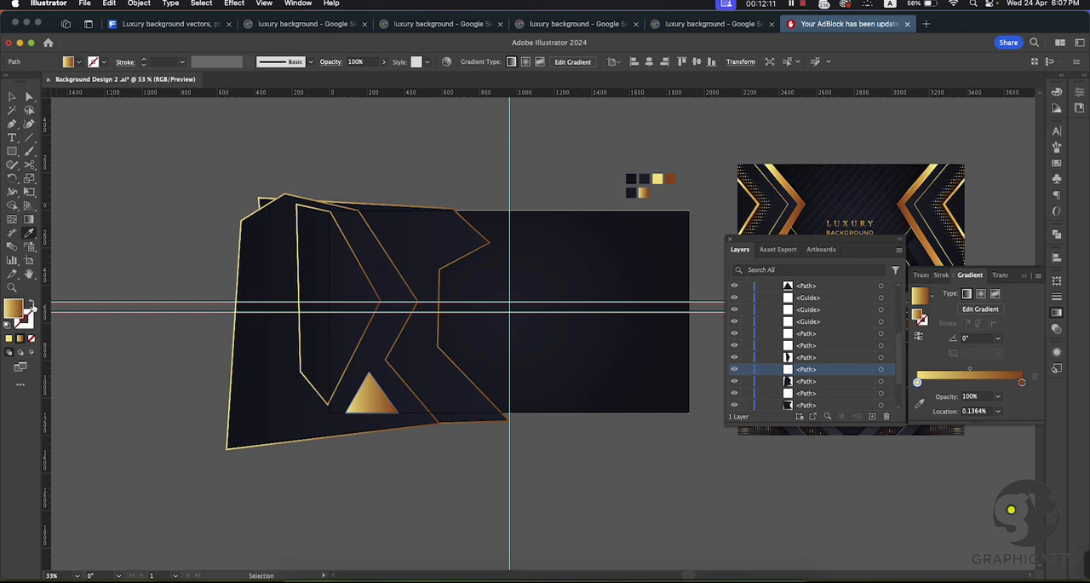
{"action": "left_click", "coordinate": [31, 305]}
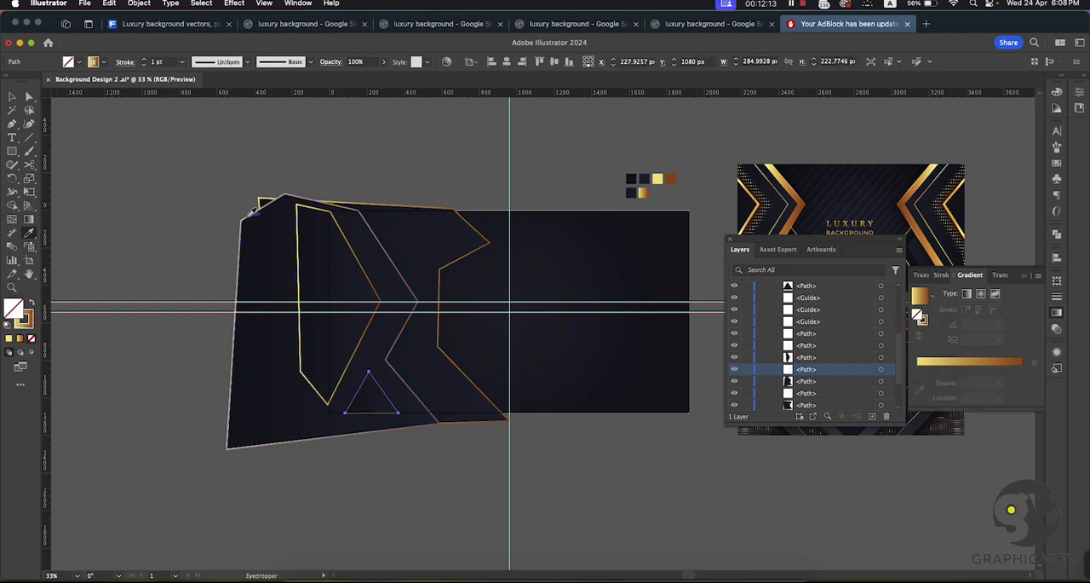
{"action": "left_click", "coordinate": [241, 210]}
{"action": "key", "text": "v"}
{"action": "left_click", "coordinate": [61, 109]}
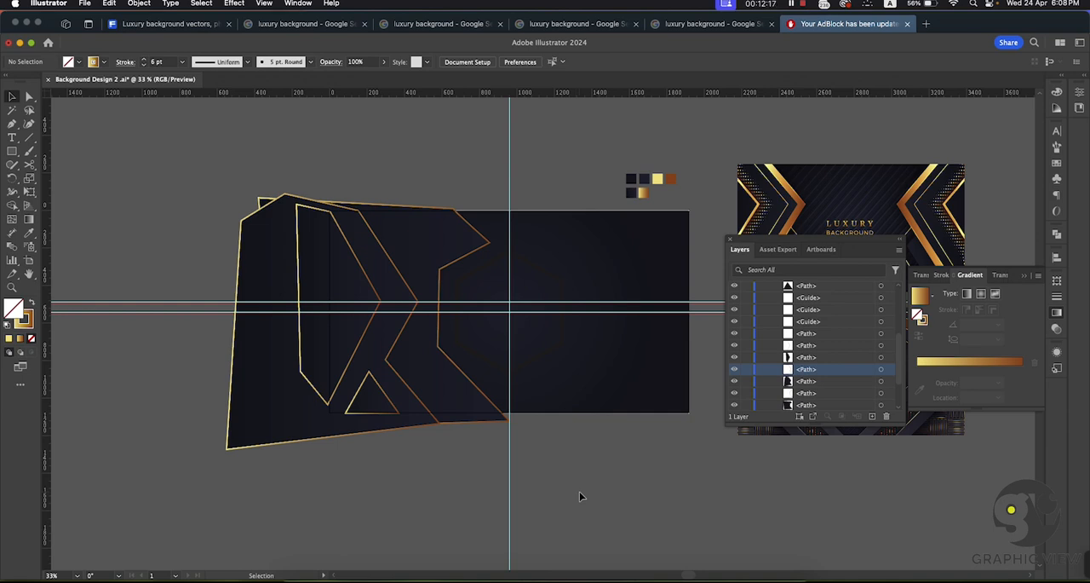
Step: Give the dark hexagon the inner shape's 6 pt gold gradient outline by sampling it with the Eyedropper, and deselect it
{"action": "key", "text": "z"}
{"action": "left_click_drag", "start_coordinate": [337, 363], "coordinate": [451, 439]}
{"action": "left_click_drag", "start_coordinate": [557, 508], "coordinate": [445, 410]}
{"action": "key", "text": "v"}
{"action": "left_click", "coordinate": [460, 274]}
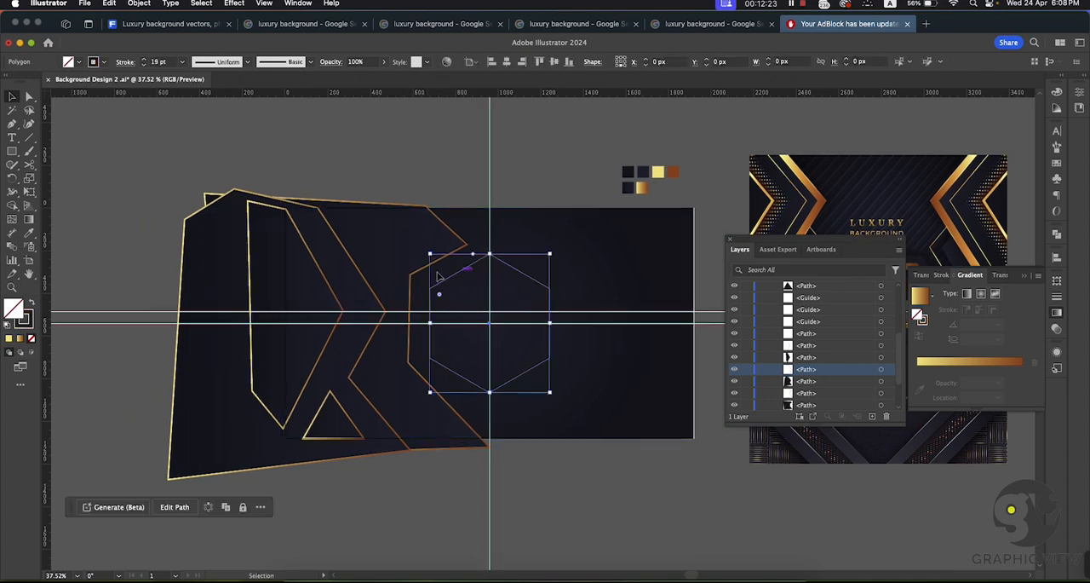
{"action": "key", "text": "i"}
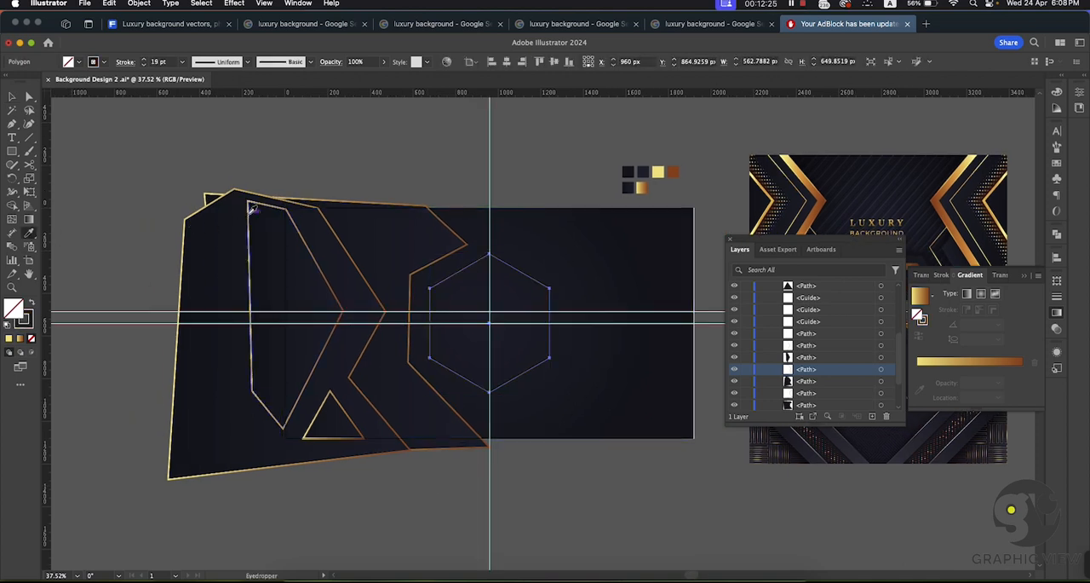
{"action": "left_click", "coordinate": [245, 211]}
{"action": "left_click", "coordinate": [11, 96]}
{"action": "left_click", "coordinate": [651, 496]}
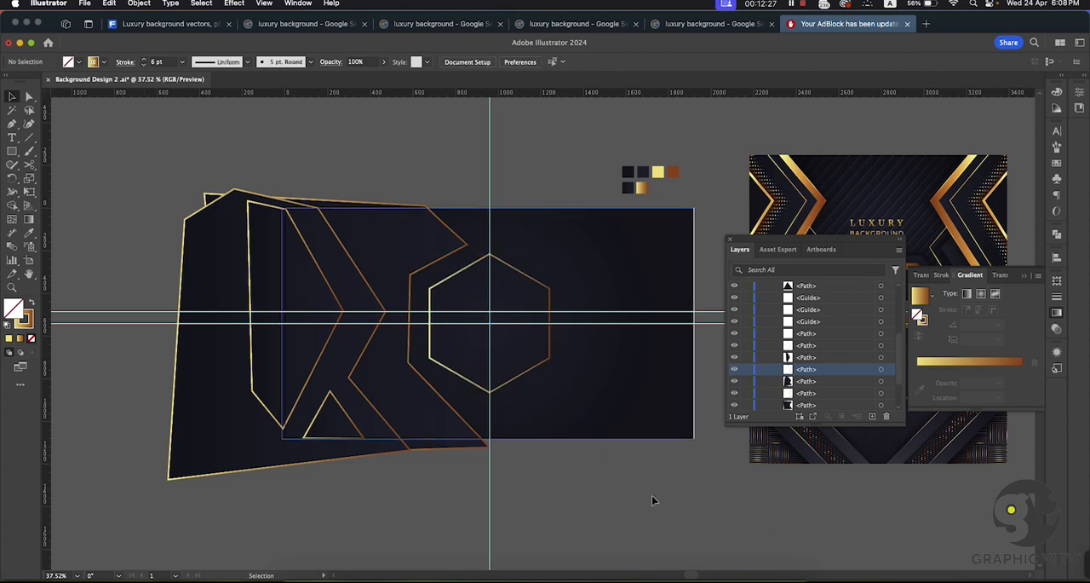
Step: Hide the guides to view the gold outlined shapes on the artboard without them
{"action": "left_click_drag", "start_coordinate": [627, 498], "coordinate": [549, 397]}
{"action": "key", "text": "super+;"}
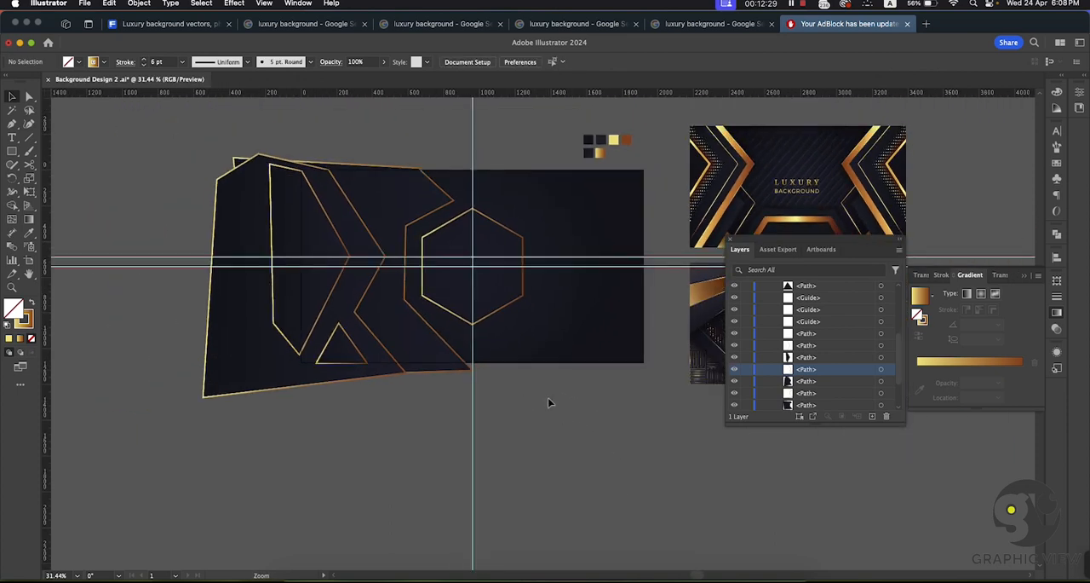
{"action": "key", "text": "super+;"}
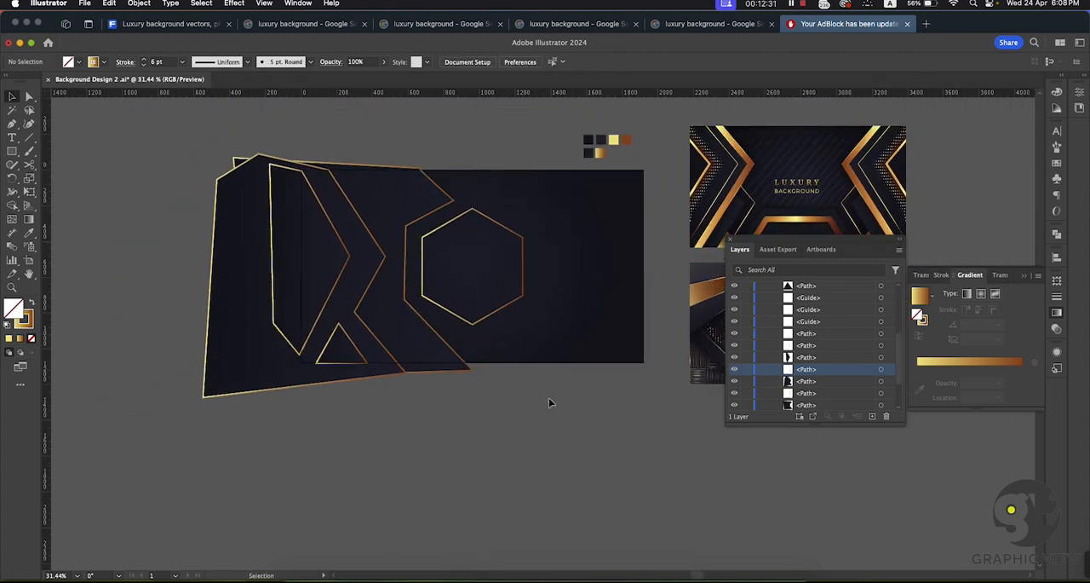
{"action": "key", "text": "super+space"}
{"action": "left_click_drag", "start_coordinate": [394, 276], "coordinate": [416, 291]}
{"action": "left_click_drag", "start_coordinate": [494, 406], "coordinate": [569, 445]}
{"action": "left_click_drag", "start_coordinate": [423, 300], "coordinate": [455, 326]}
{"action": "left_click_drag", "start_coordinate": [473, 287], "coordinate": [391, 300]}
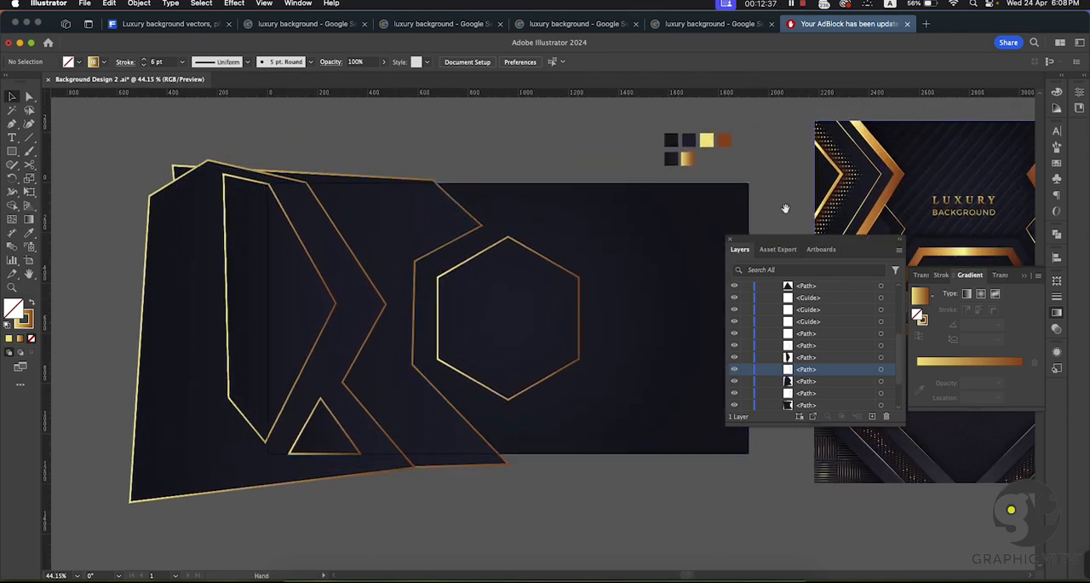
{"action": "scroll", "coordinate": [678, 202], "scroll_direction": "right", "scroll_amount": 3}
{"action": "scroll", "coordinate": [678, 203], "scroll_direction": "down", "scroll_amount": 1}
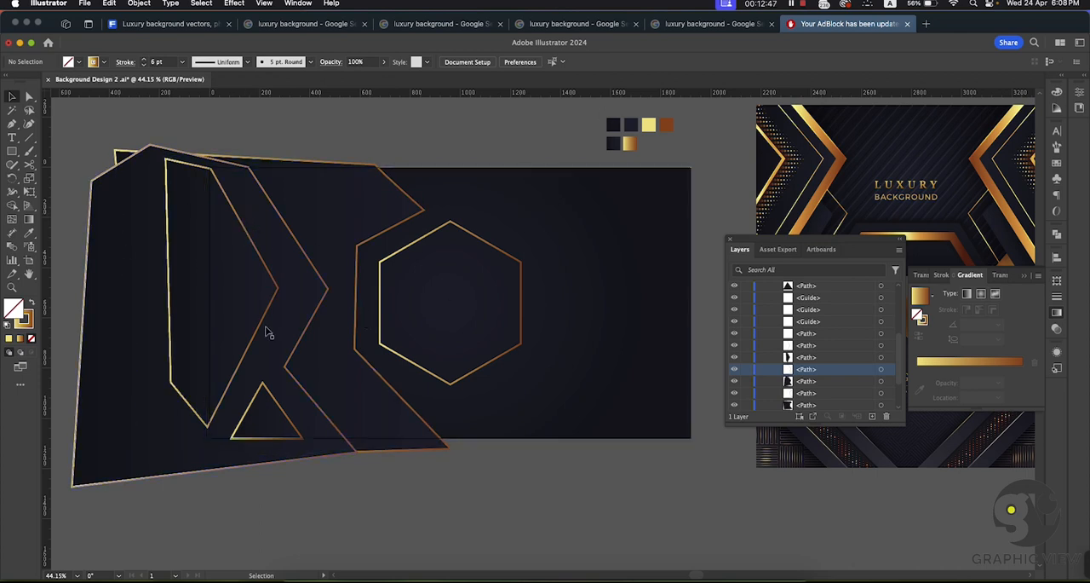
Step: Fill the dark zigzag shape with the gold gradient sampled from the gradient swatch square, and deselect it
{"action": "left_click", "coordinate": [272, 277]}
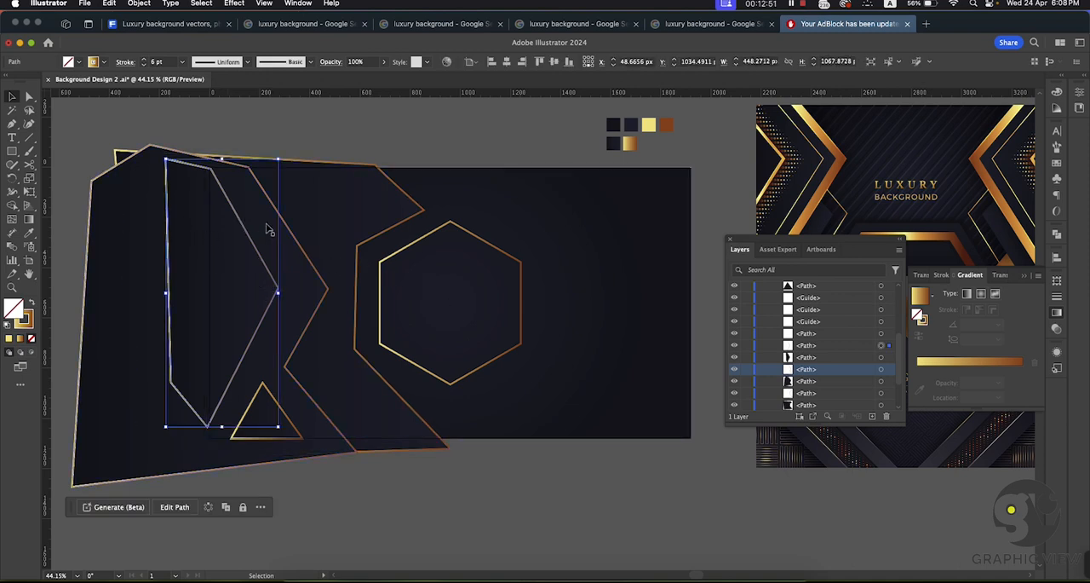
{"action": "left_click", "coordinate": [405, 526]}
{"action": "left_click", "coordinate": [286, 257]}
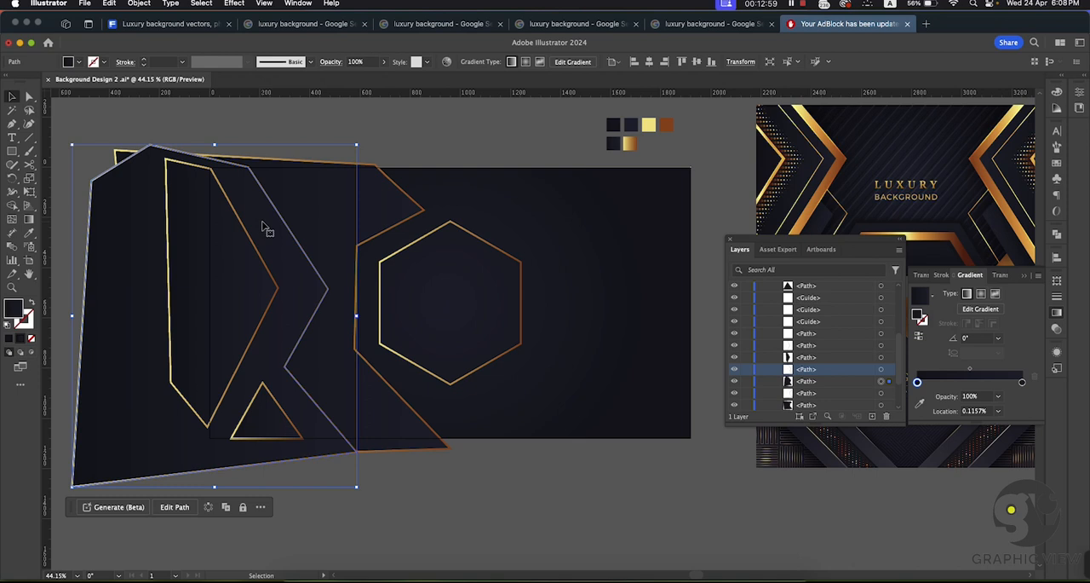
{"action": "left_click", "coordinate": [29, 234]}
{"action": "left_click", "coordinate": [631, 145]}
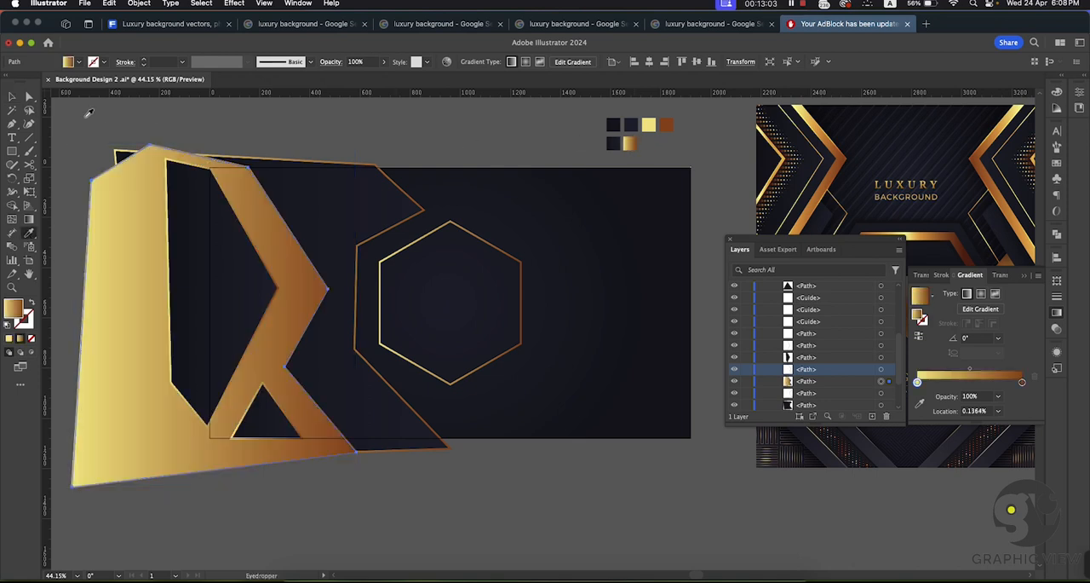
{"action": "left_click", "coordinate": [12, 96]}
{"action": "left_click", "coordinate": [308, 126]}
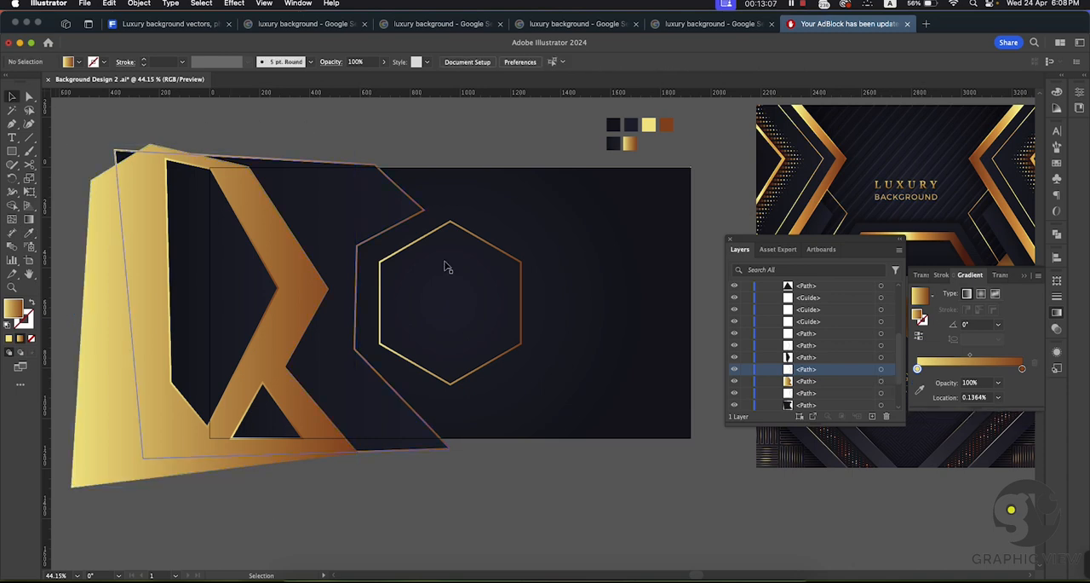
Step: Select the inner angular shape together with its gold outline and move both about 71 px right and 6 px down
{"action": "left_click", "coordinate": [262, 300]}
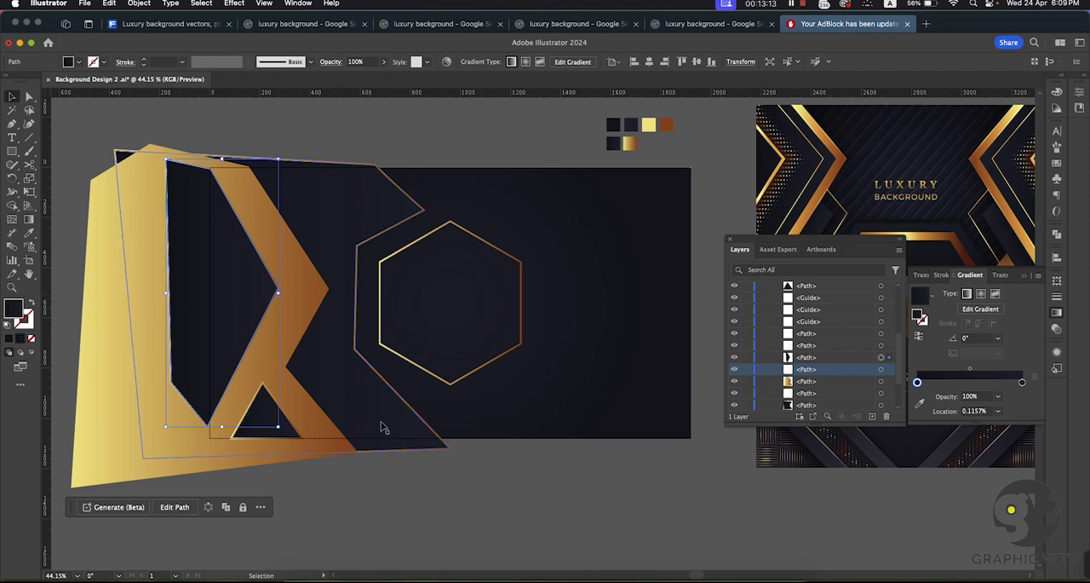
{"action": "left_click", "coordinate": [499, 489]}
{"action": "key", "text": "super+space"}
{"action": "left_click_drag", "start_coordinate": [524, 484], "coordinate": [465, 466]}
{"action": "left_click", "coordinate": [319, 332]}
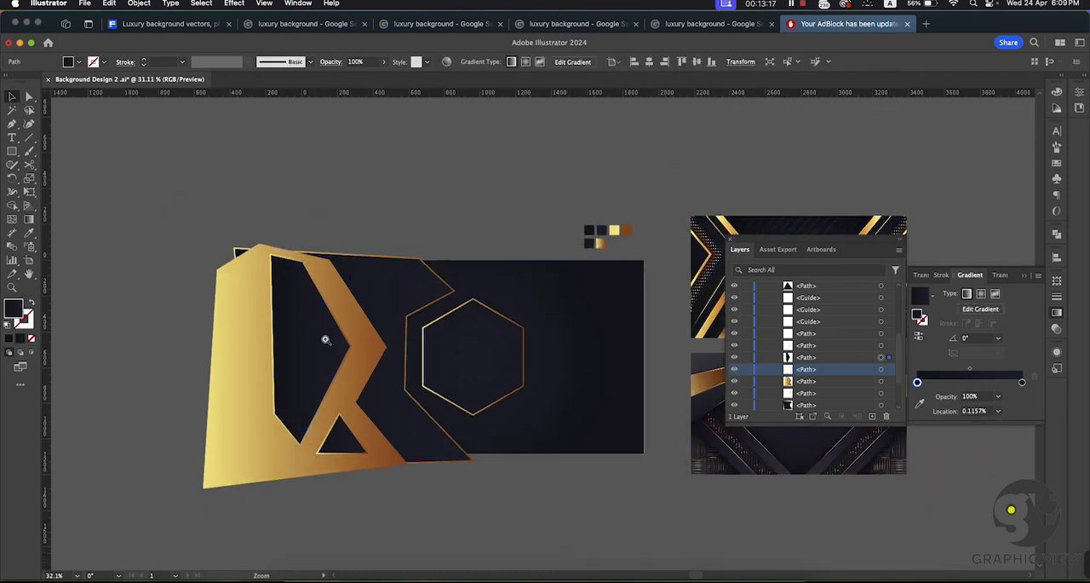
{"action": "left_click_drag", "start_coordinate": [324, 336], "coordinate": [389, 348]}
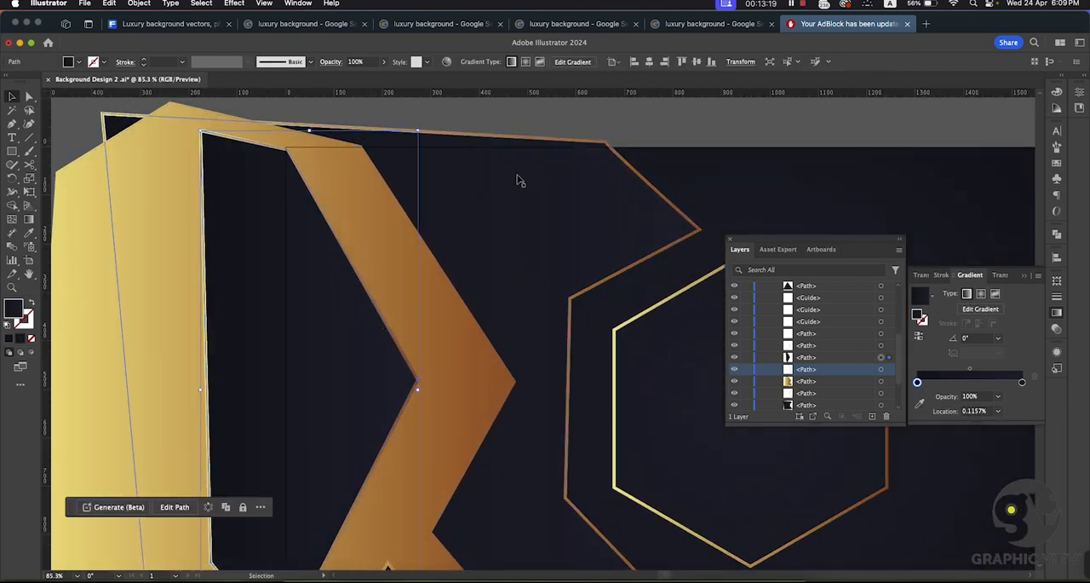
{"action": "left_click", "coordinate": [528, 115]}
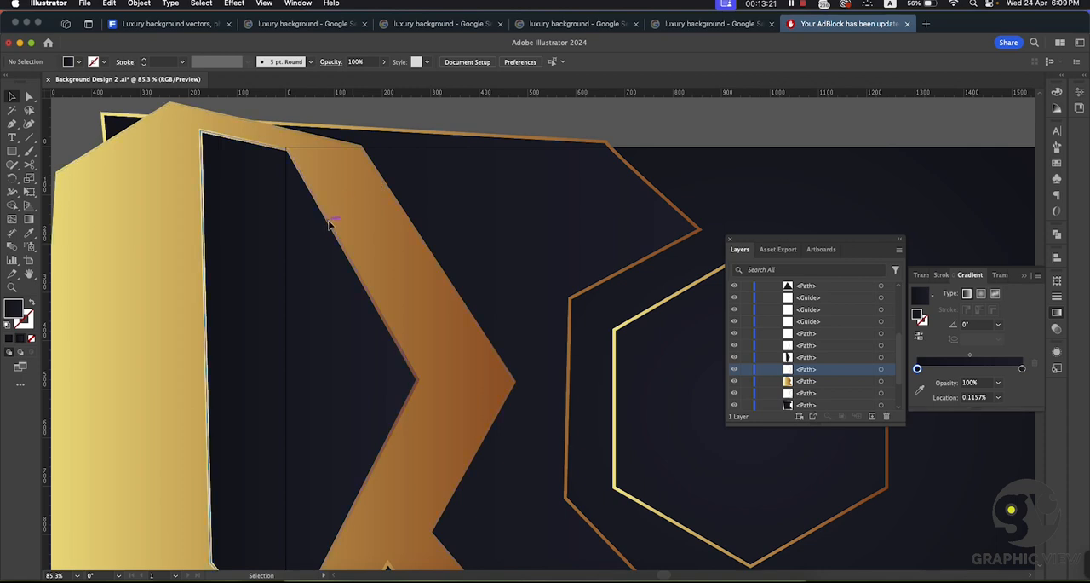
{"action": "left_click", "coordinate": [296, 231]}
{"action": "left_click_drag", "start_coordinate": [288, 244], "coordinate": [319, 248]}
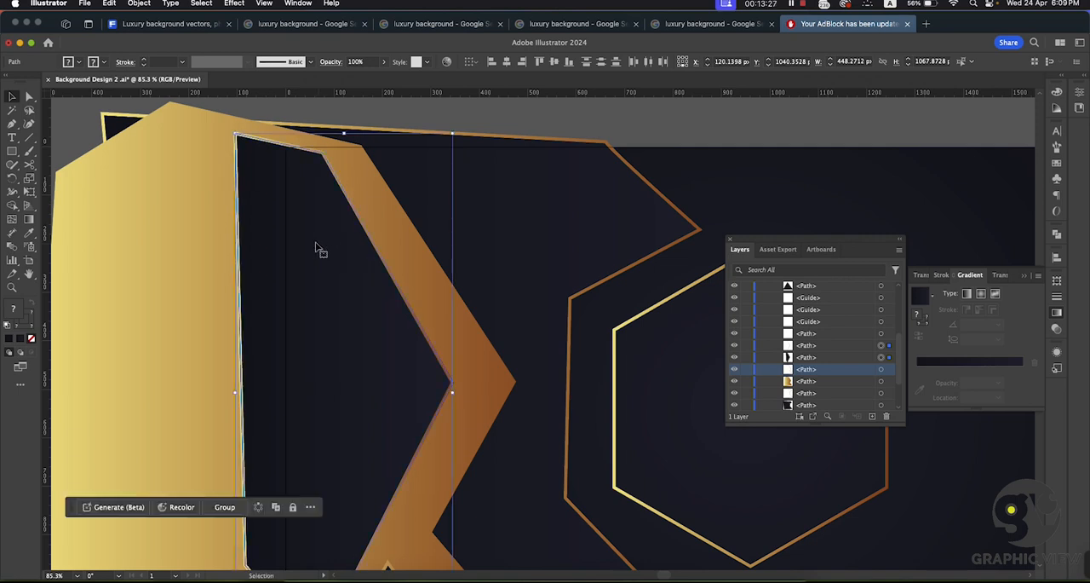
{"action": "key", "text": "super+space"}
{"action": "left_click_drag", "start_coordinate": [412, 314], "coordinate": [237, 264]}
{"action": "key", "text": "space"}
{"action": "left_click_drag", "start_coordinate": [471, 221], "coordinate": [377, 202]}
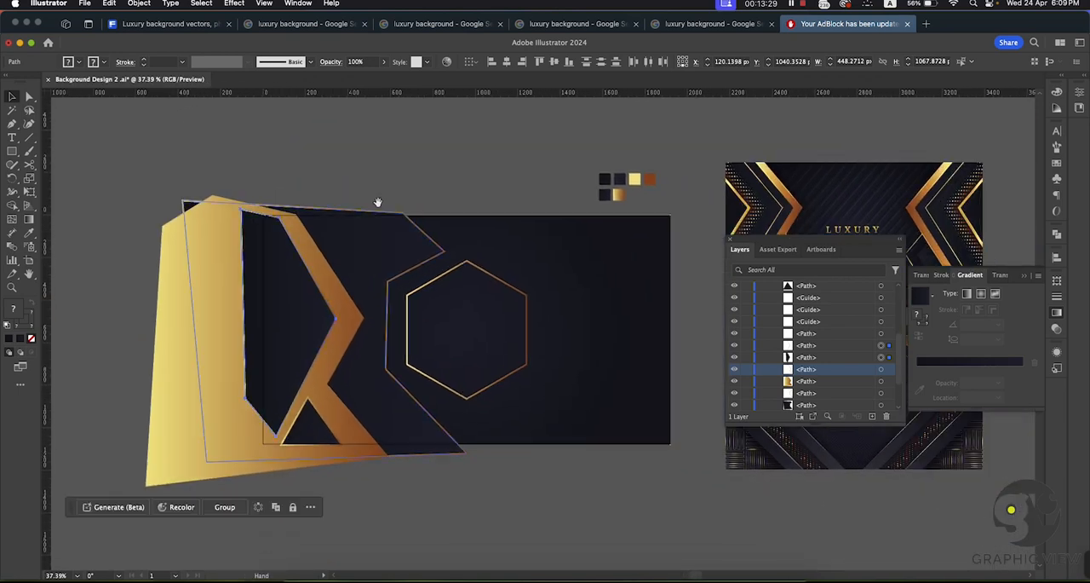
{"action": "left_click", "coordinate": [437, 188]}
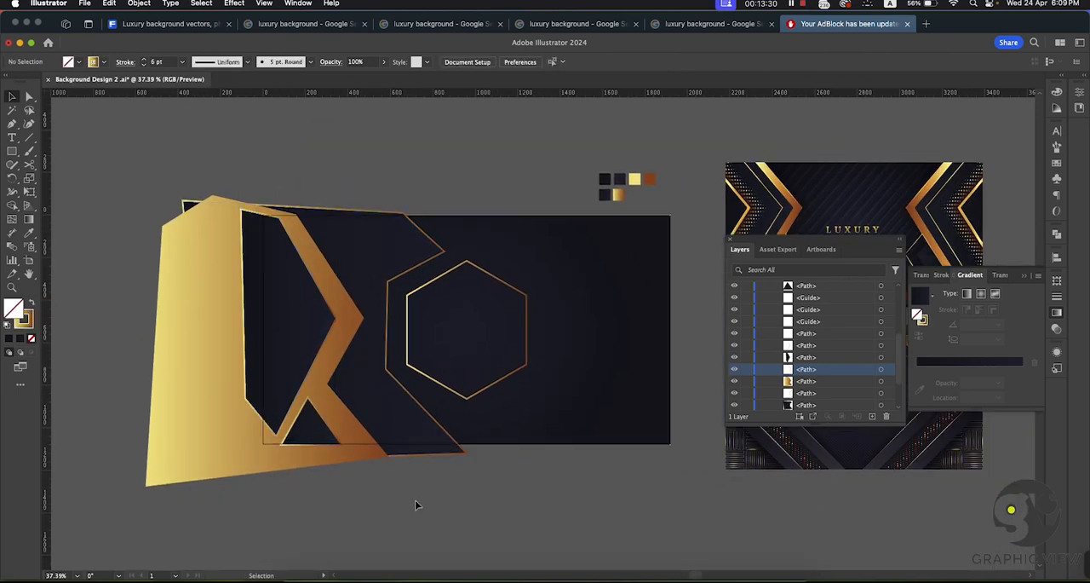
Step: Select the dark filled triangle and move it slightly to the right without its gold outline
{"action": "key", "text": "a"}
{"action": "left_click", "coordinate": [317, 430]}
{"action": "key", "text": "super+space"}
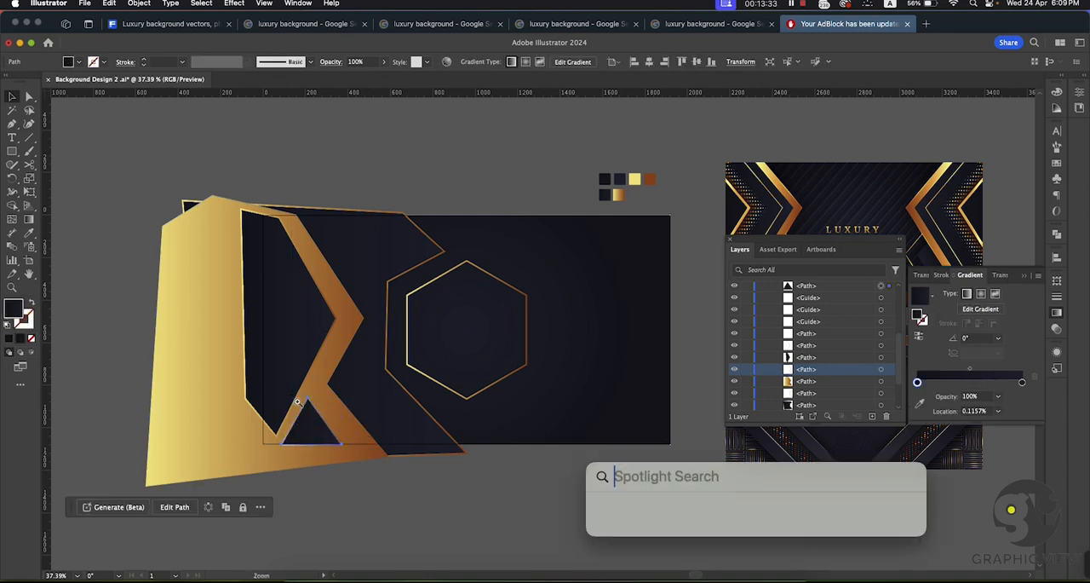
{"action": "left_click_drag", "start_coordinate": [295, 405], "coordinate": [643, 516]}
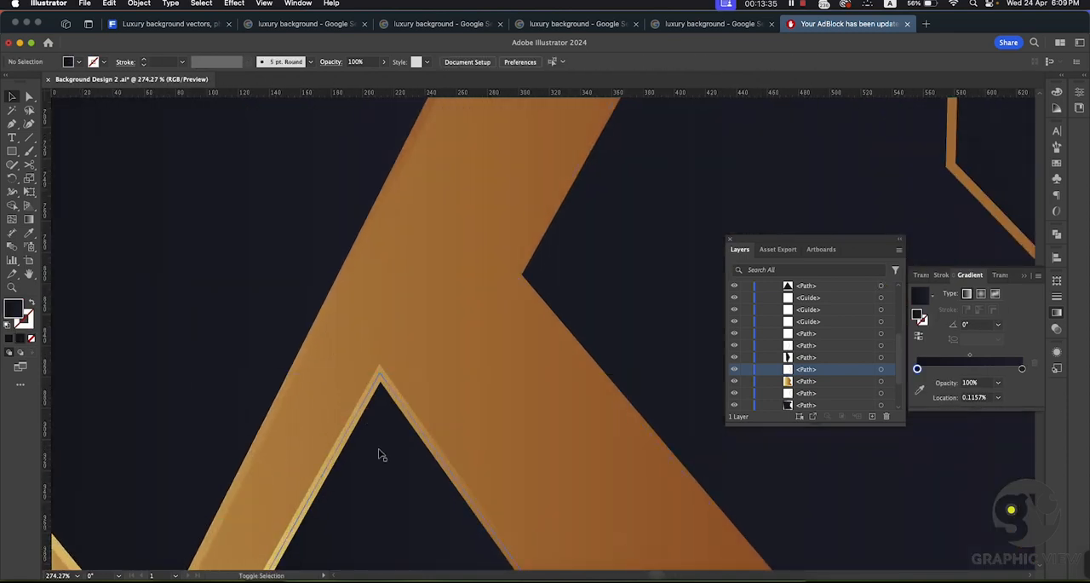
{"action": "left_click_drag", "start_coordinate": [377, 450], "coordinate": [406, 467]}
{"action": "key", "text": "super+z"}
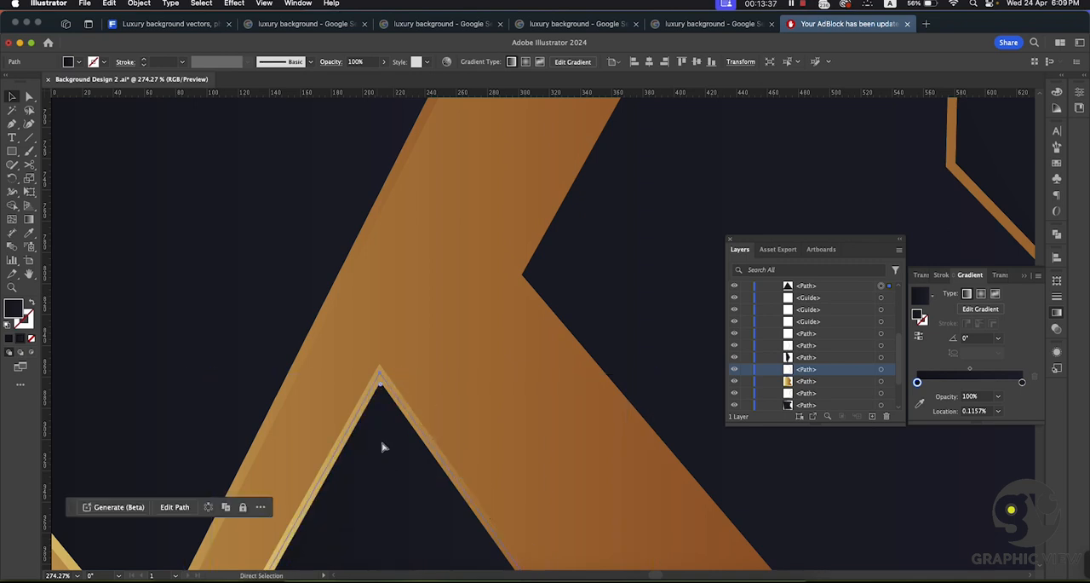
{"action": "left_click_drag", "start_coordinate": [371, 435], "coordinate": [416, 469]}
{"action": "key", "text": "super+space"}
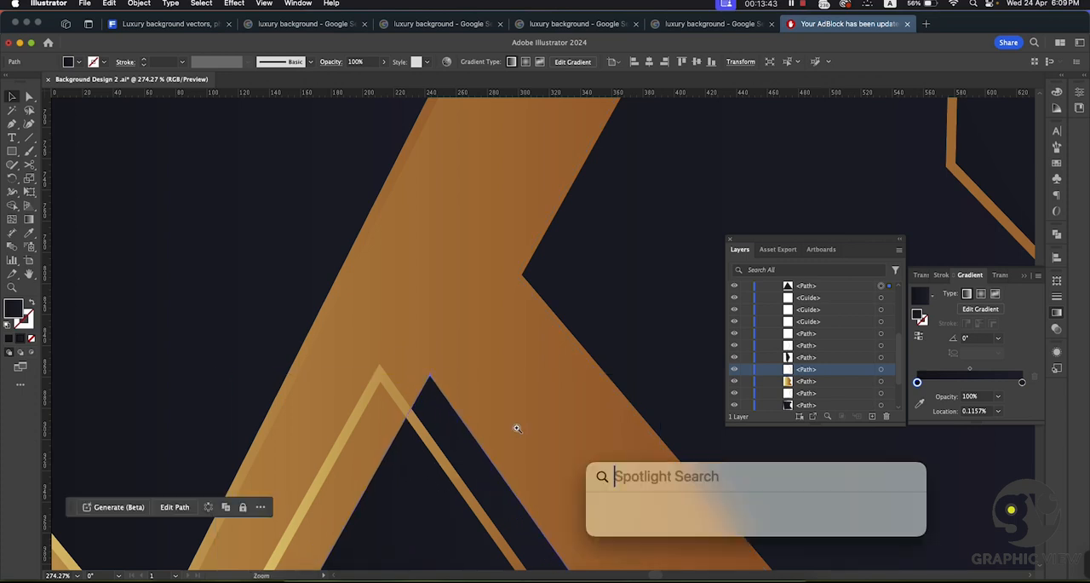
{"action": "left_click_drag", "start_coordinate": [517, 426], "coordinate": [435, 394]}
{"action": "left_click_drag", "start_coordinate": [476, 430], "coordinate": [406, 324]}
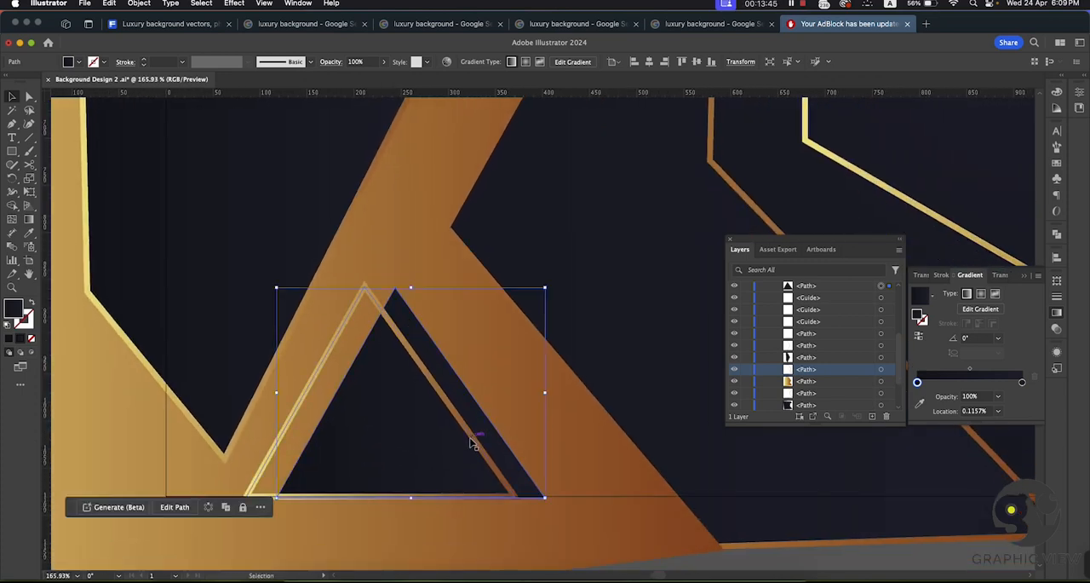
Step: Move the triangle's gold outline about 29 px right onto the shifted dark triangle, and deselect it
{"action": "left_click_drag", "start_coordinate": [476, 441], "coordinate": [500, 443]}
{"action": "left_click", "coordinate": [505, 445]}
{"action": "key", "text": "super+space"}
{"action": "left_click_drag", "start_coordinate": [591, 375], "coordinate": [463, 297]}
{"action": "left_click_drag", "start_coordinate": [554, 406], "coordinate": [358, 421]}
{"action": "left_click_drag", "start_coordinate": [479, 445], "coordinate": [410, 450]}
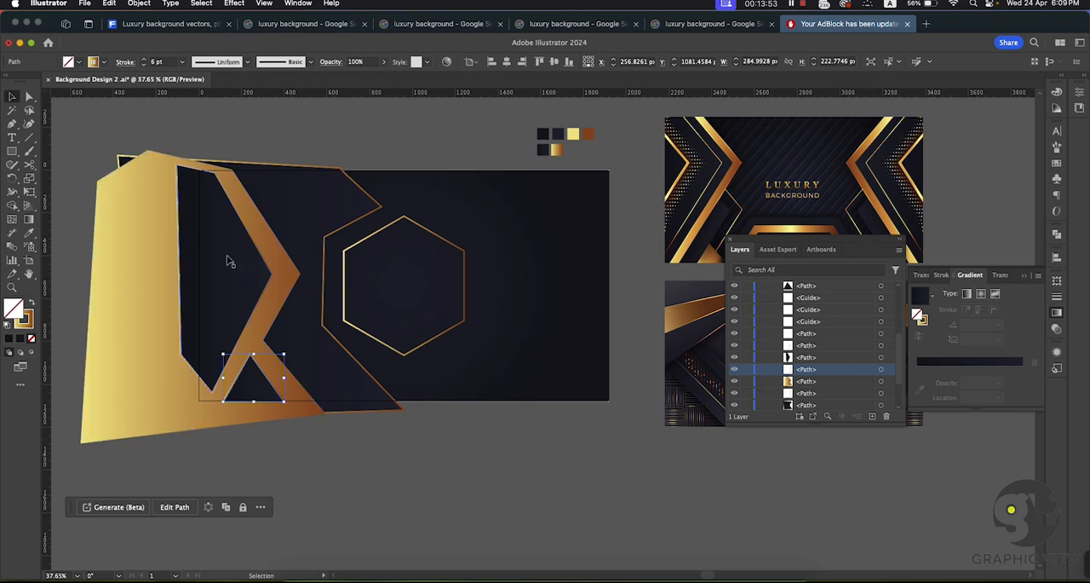
{"action": "left_click", "coordinate": [398, 491]}
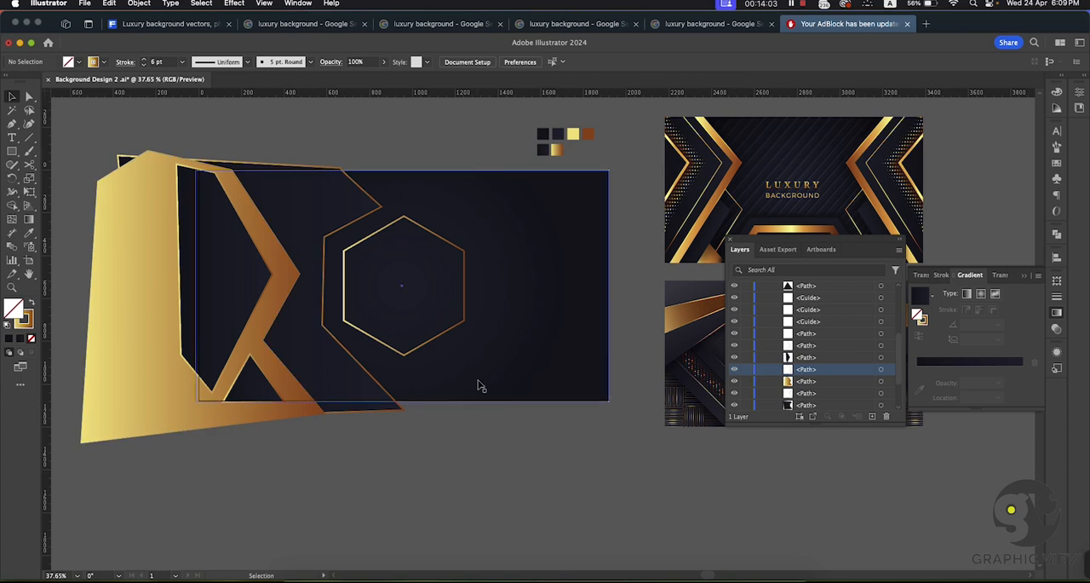
{"action": "scroll", "coordinate": [527, 430], "scroll_direction": "down", "scroll_amount": 5}
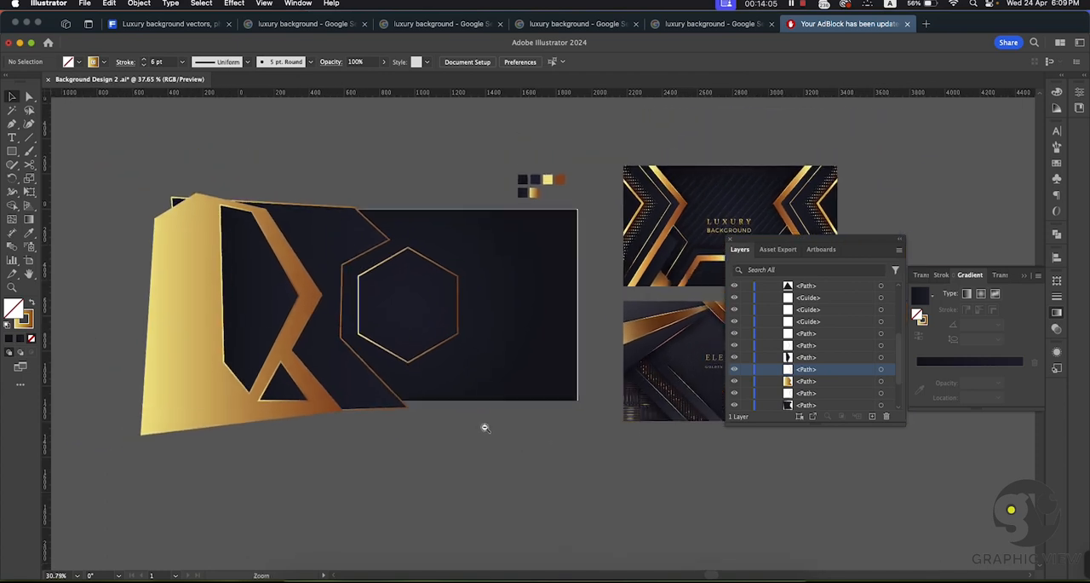
{"action": "left_click_drag", "start_coordinate": [522, 442], "coordinate": [529, 402]}
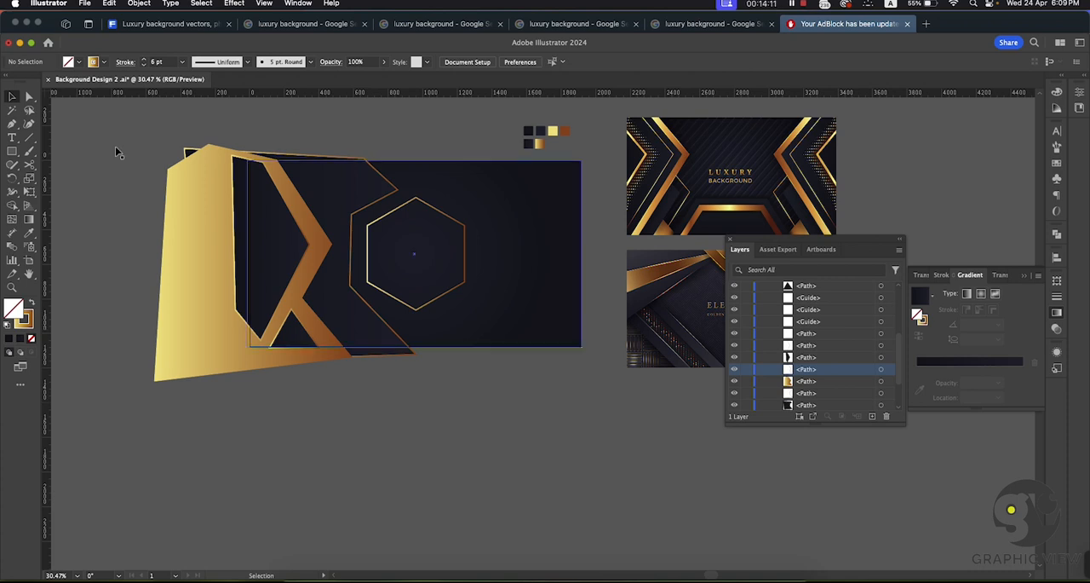
Step: Draw a square of about 608 px below the artboard and fill it with the White, Black linear gradient
{"action": "key", "text": "m"}
{"action": "left_click_drag", "start_coordinate": [416, 424], "coordinate": [522, 530]}
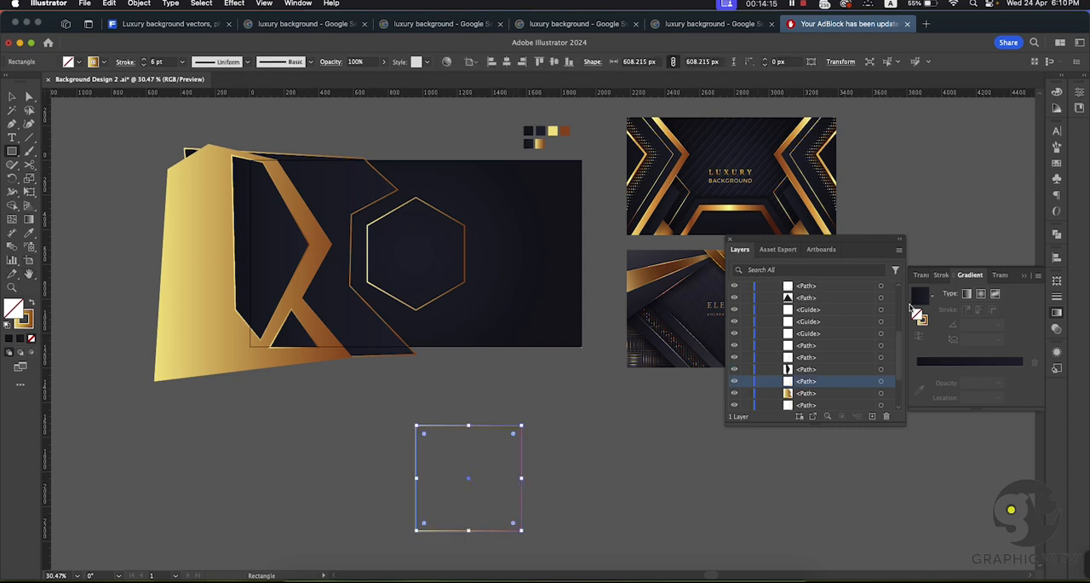
{"action": "left_click", "coordinate": [1061, 316]}
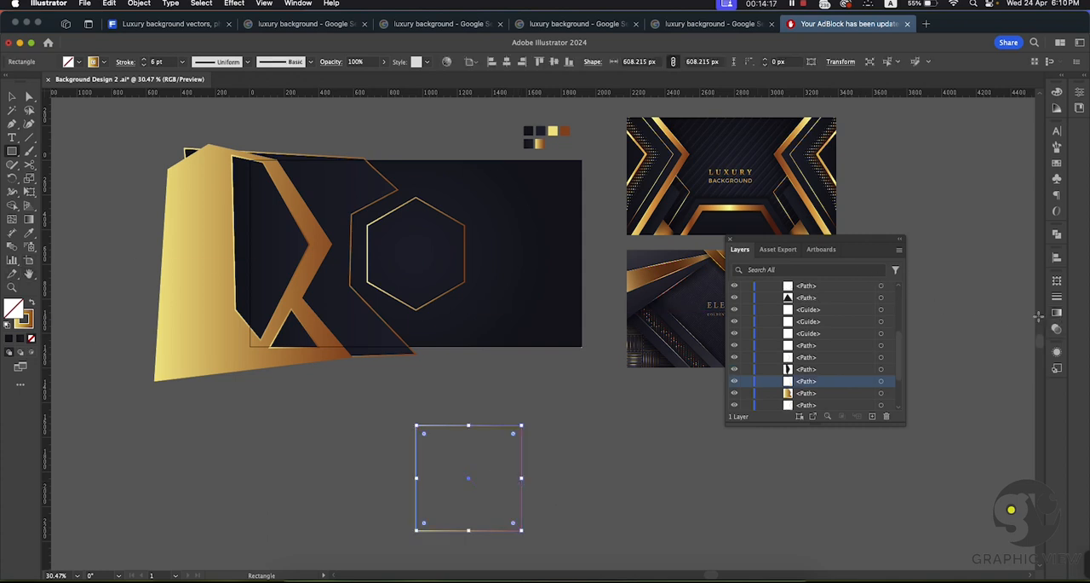
{"action": "left_click", "coordinate": [1057, 317]}
{"action": "left_click", "coordinate": [933, 298]}
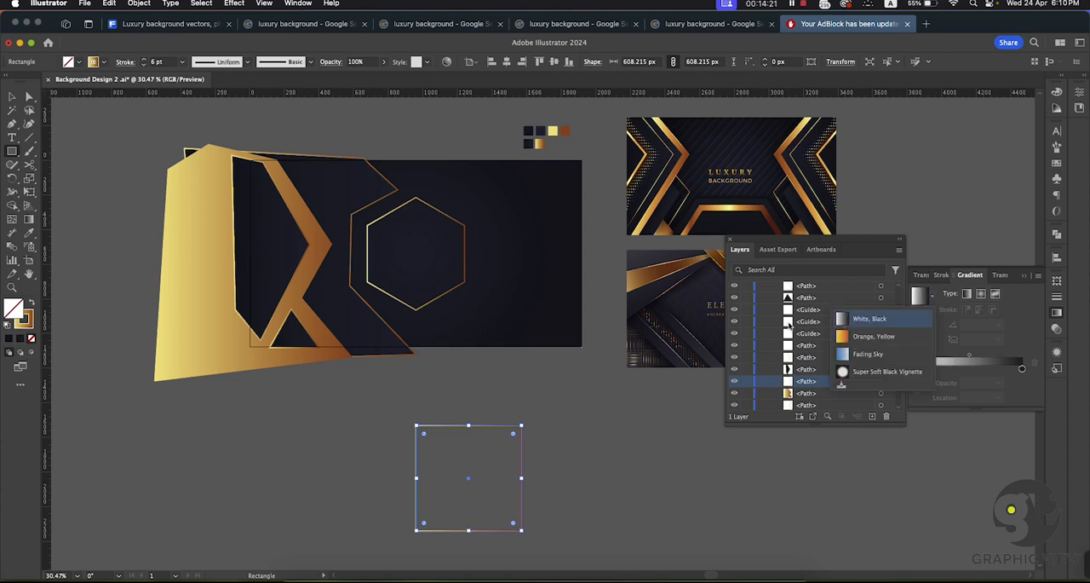
{"action": "left_click", "coordinate": [845, 319]}
{"action": "left_click", "coordinate": [12, 96]}
{"action": "left_click", "coordinate": [531, 443]}
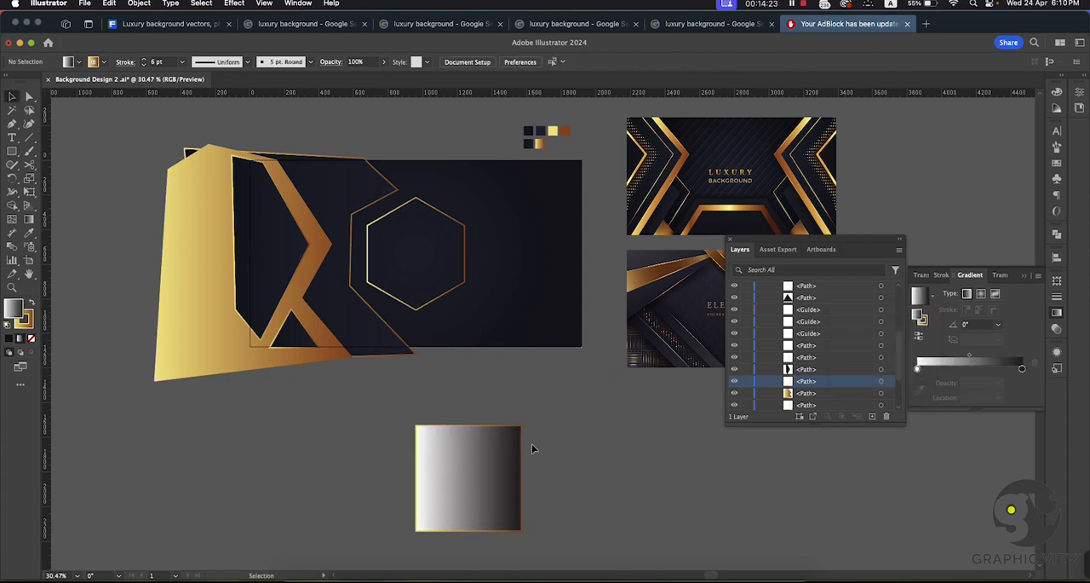
Step: Remove the gold gradient stroke from the white-to-black square and make its fill the active attribute
{"action": "scroll", "coordinate": [514, 379], "scroll_direction": "down", "scroll_amount": 5}
{"action": "left_click", "coordinate": [514, 378]}
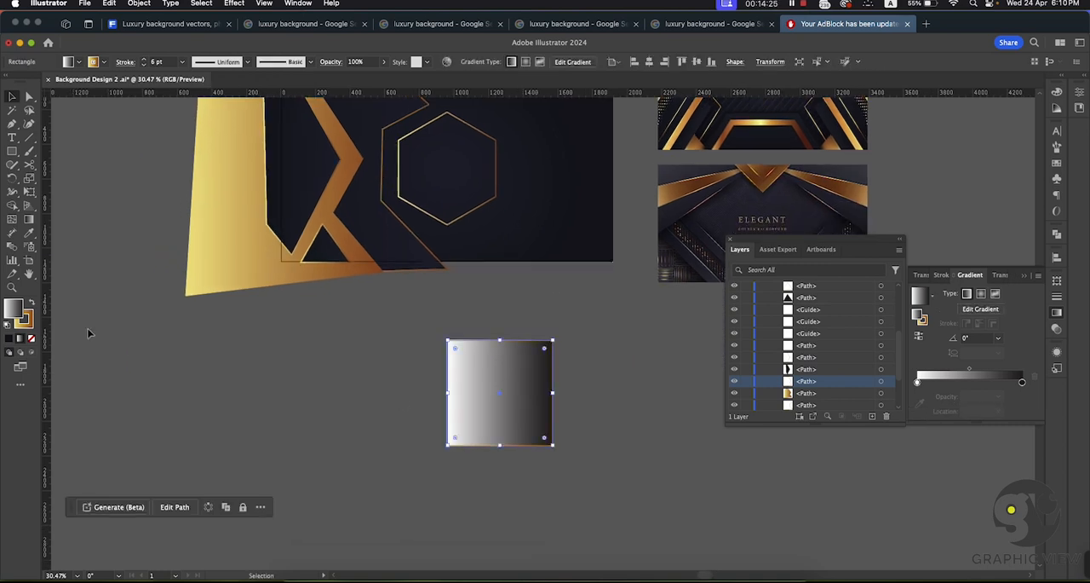
{"action": "left_click", "coordinate": [24, 319]}
{"action": "left_click", "coordinate": [31, 338]}
{"action": "left_click", "coordinate": [13, 309]}
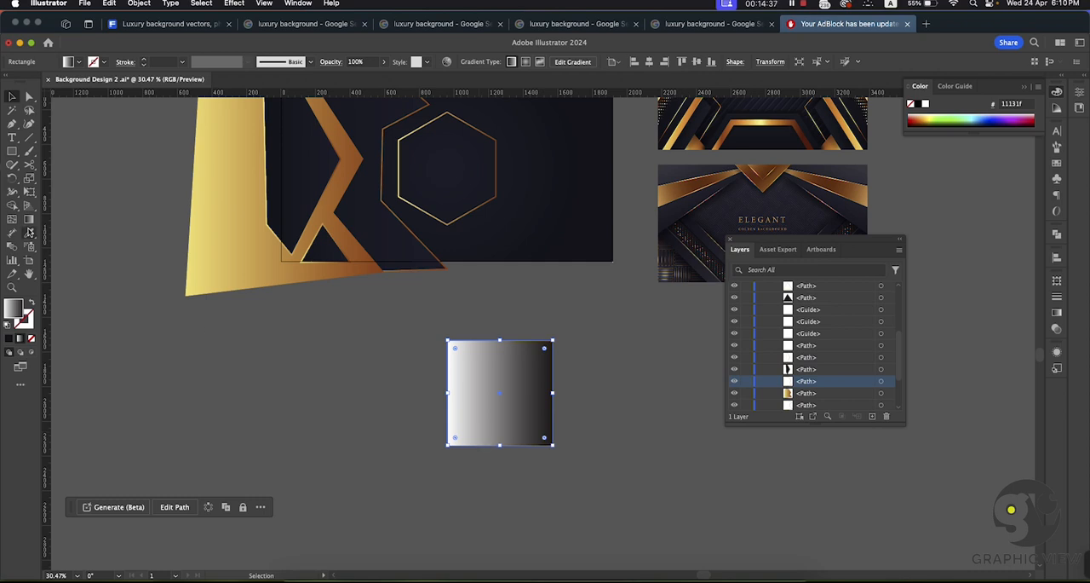
Step: Run the square's gradient diagonally from black at its upper-left corner to white at its lower-right corner
{"action": "left_click", "coordinate": [29, 219]}
{"action": "mouse_move", "coordinate": [557, 444]}
{"action": "left_mouse_down"}
{"action": "mouse_move", "coordinate": [446, 354]}
{"action": "mouse_move", "coordinate": [441, 338]}
{"action": "left_mouse_up"}
{"action": "left_click", "coordinate": [12, 97]}
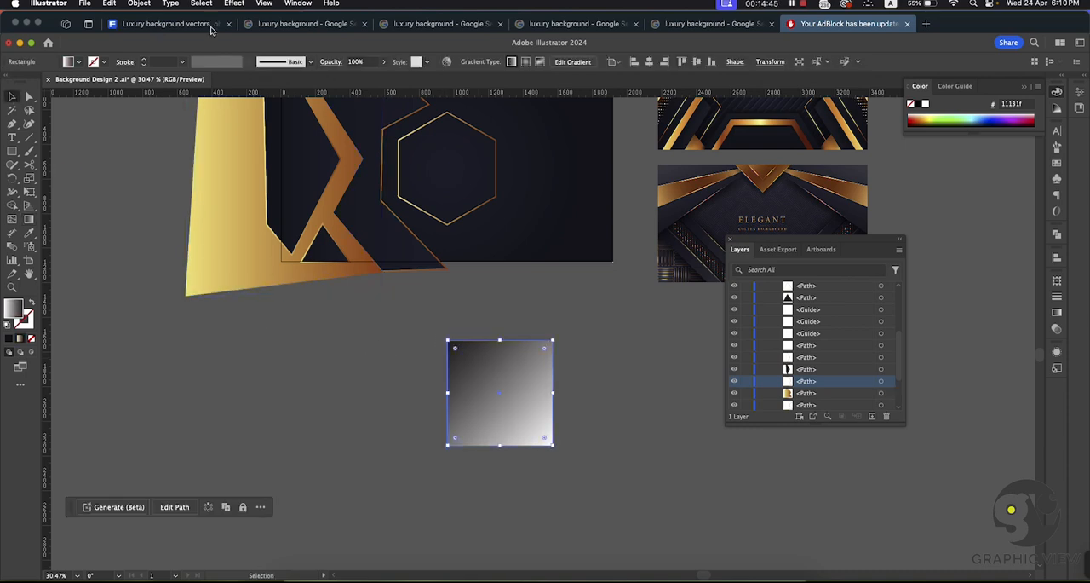
Step: Apply the Color Halftone effect to the gradient square with a maximum radius of 60 pixels
{"action": "left_click", "coordinate": [242, 5]}
{"action": "mouse_move", "coordinate": [201, 5]}
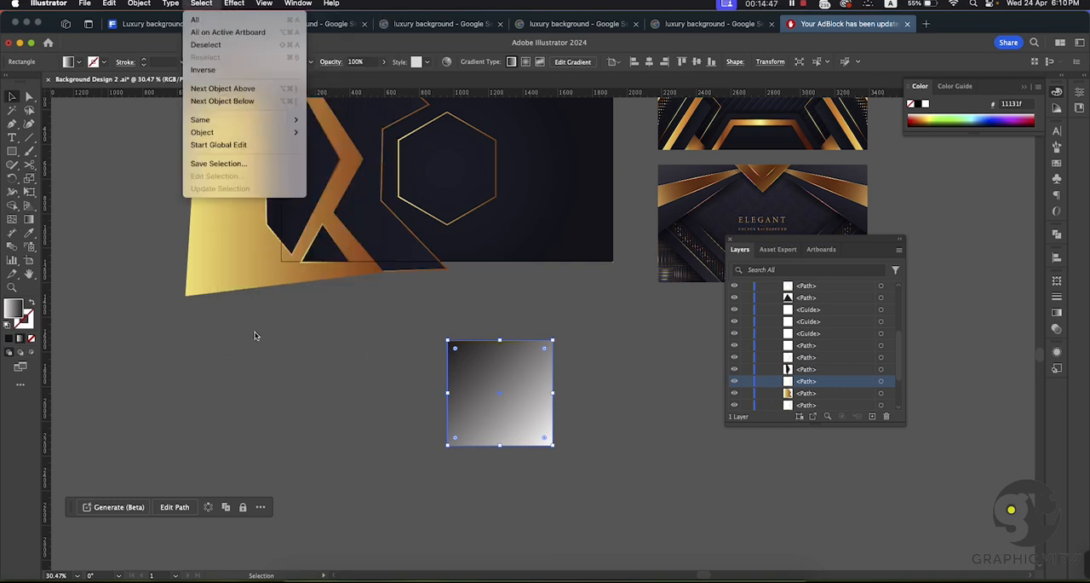
{"action": "mouse_move", "coordinate": [234, 4]}
{"action": "mouse_move", "coordinate": [272, 292]}
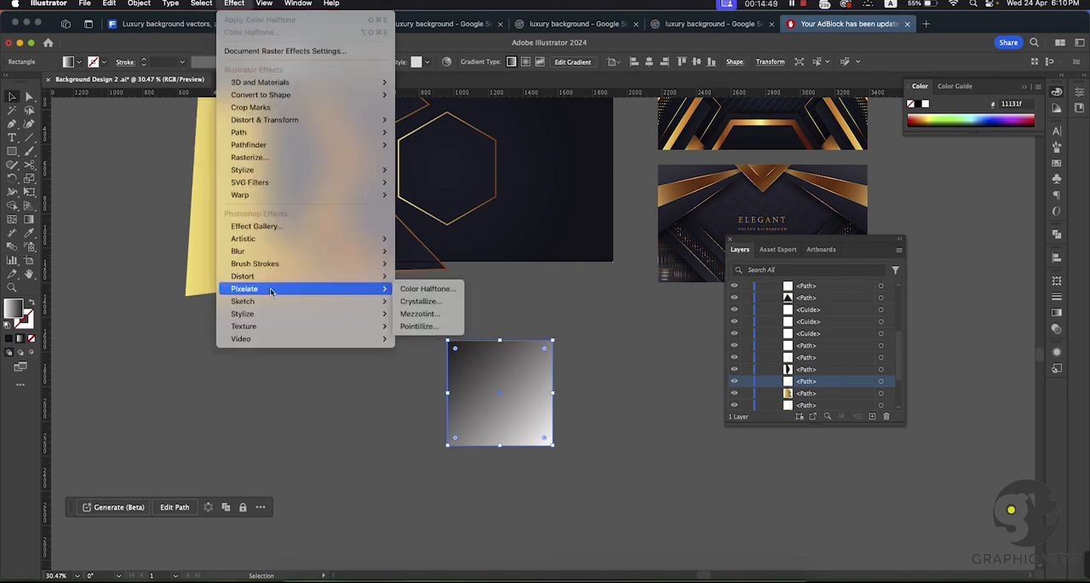
{"action": "left_click", "coordinate": [423, 289]}
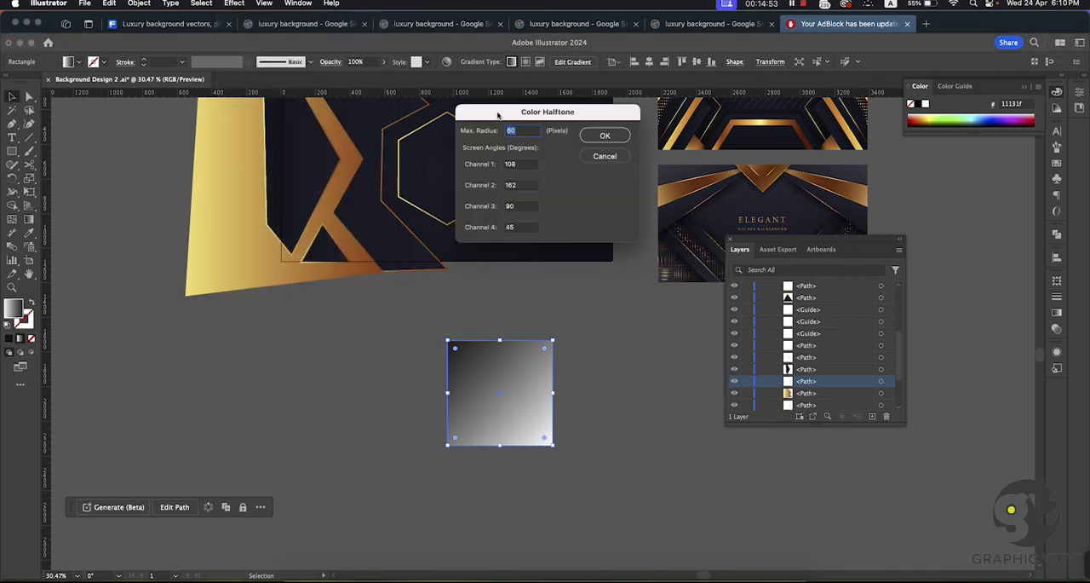
{"action": "left_click_drag", "start_coordinate": [510, 124], "coordinate": [245, 341]}
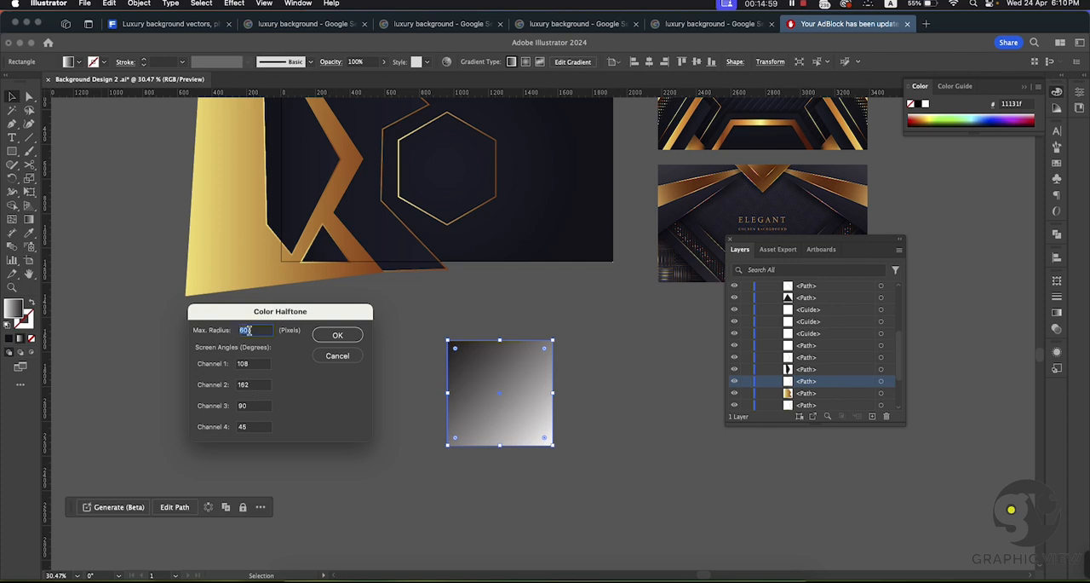
{"action": "left_click_drag", "start_coordinate": [250, 330], "coordinate": [230, 332]}
{"action": "left_click", "coordinate": [342, 336]}
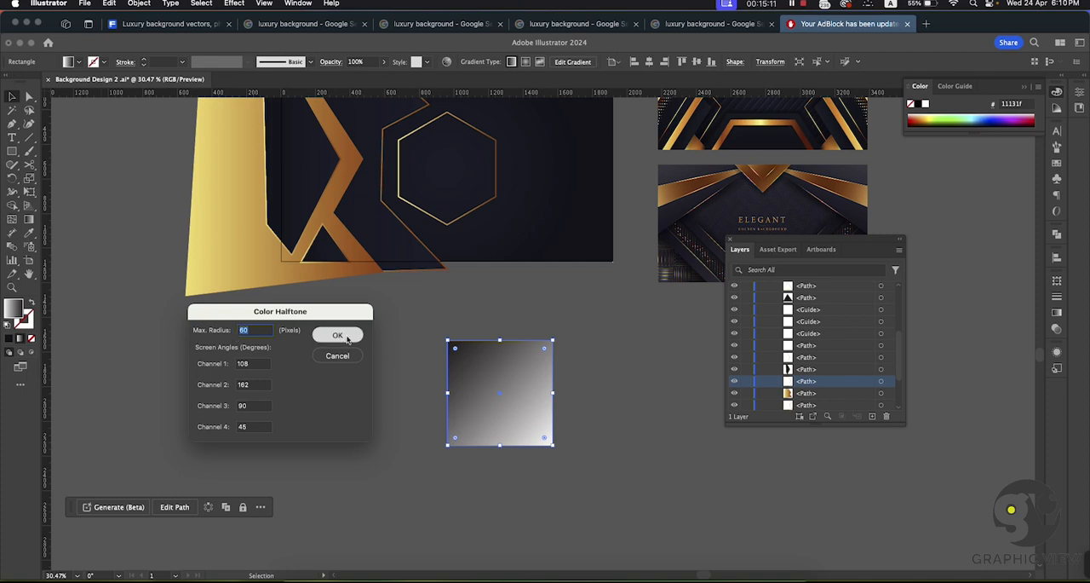
{"action": "left_click", "coordinate": [15, 94]}
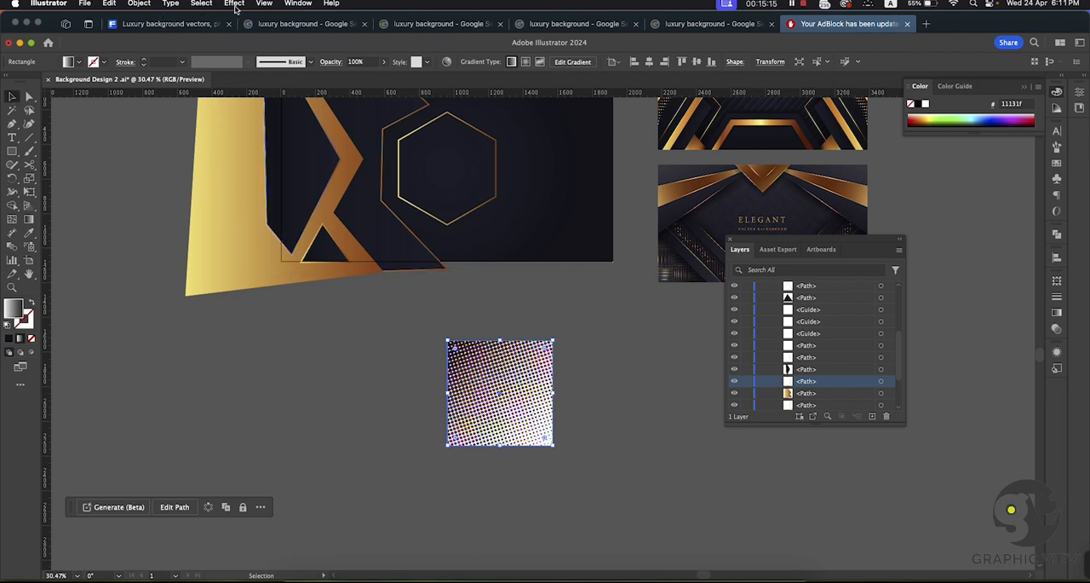
Step: Expand the halftone square's appearance and image-trace it in black and white, ignoring white
{"action": "left_click", "coordinate": [139, 4]}
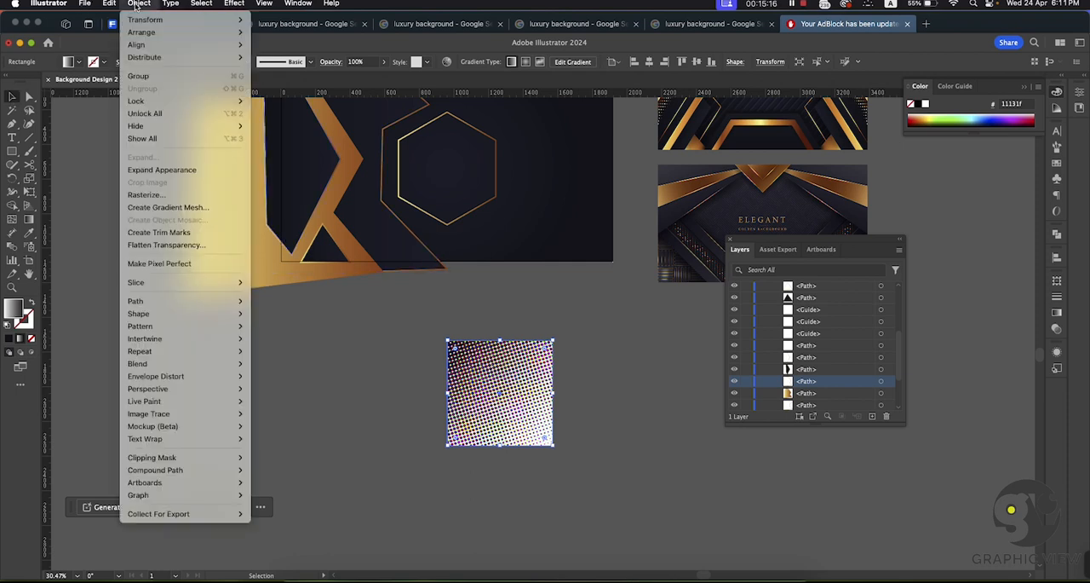
{"action": "left_click", "coordinate": [155, 171]}
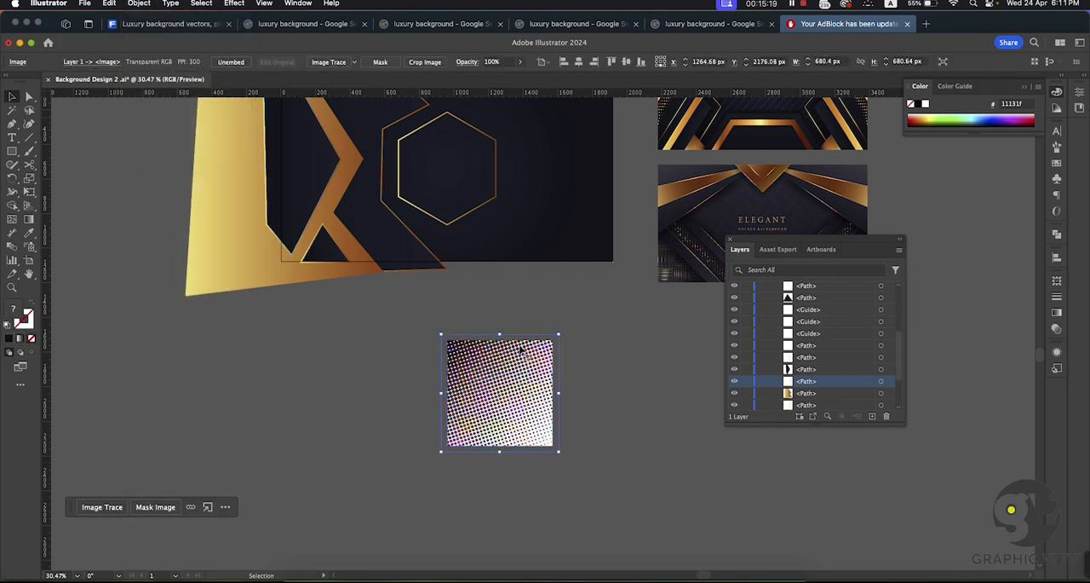
{"action": "left_click", "coordinate": [298, 4]}
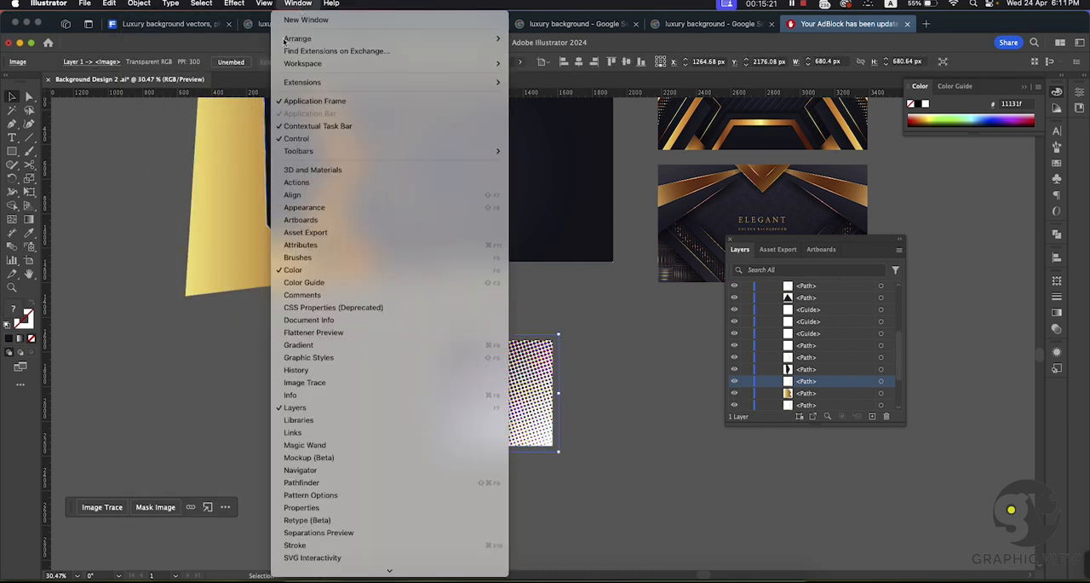
{"action": "left_click", "coordinate": [317, 384]}
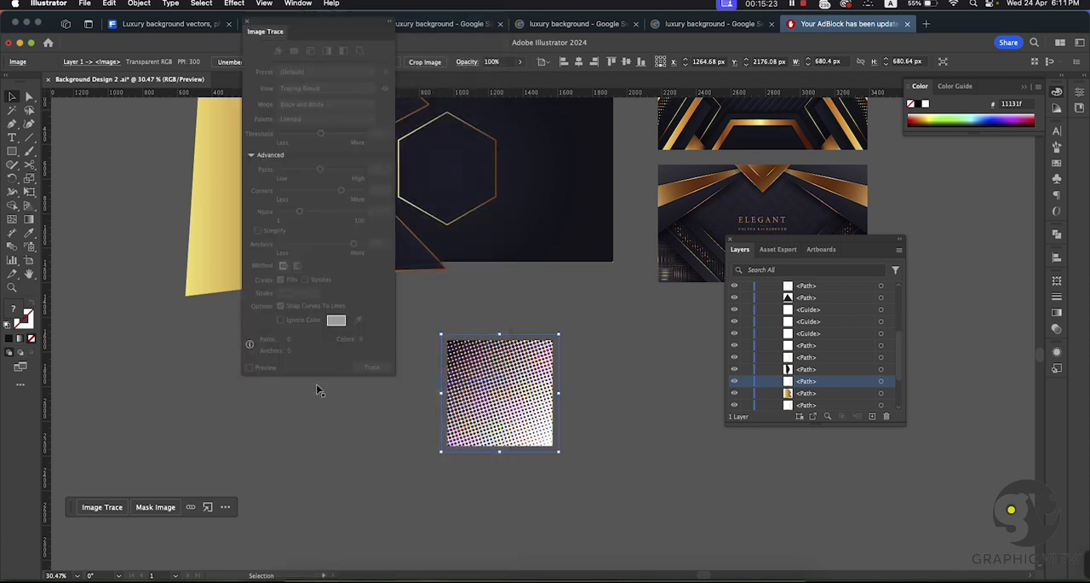
{"action": "left_click", "coordinate": [475, 397]}
{"action": "left_click", "coordinate": [282, 320]}
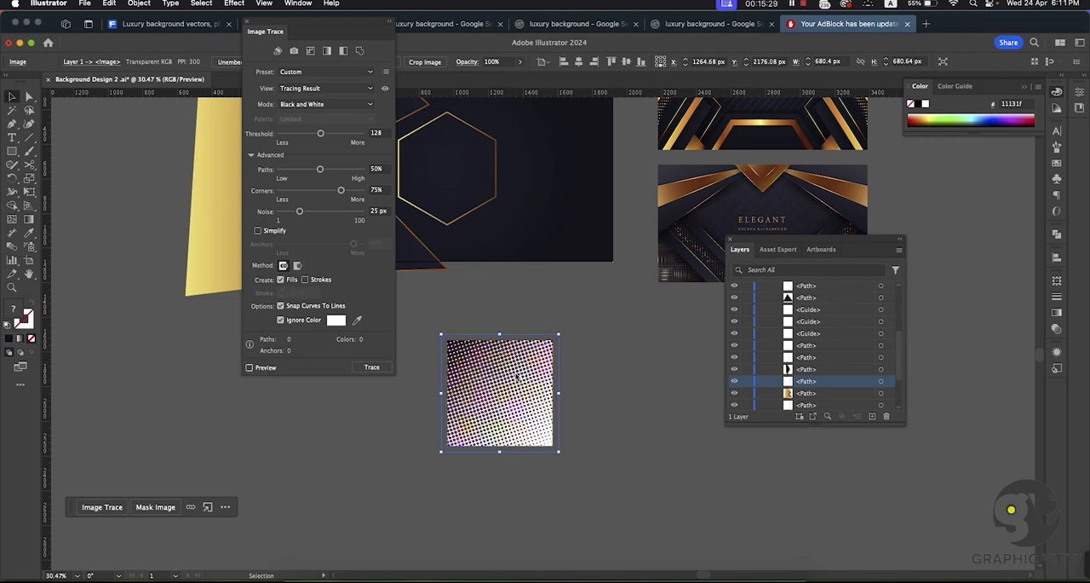
{"action": "left_click", "coordinate": [375, 366]}
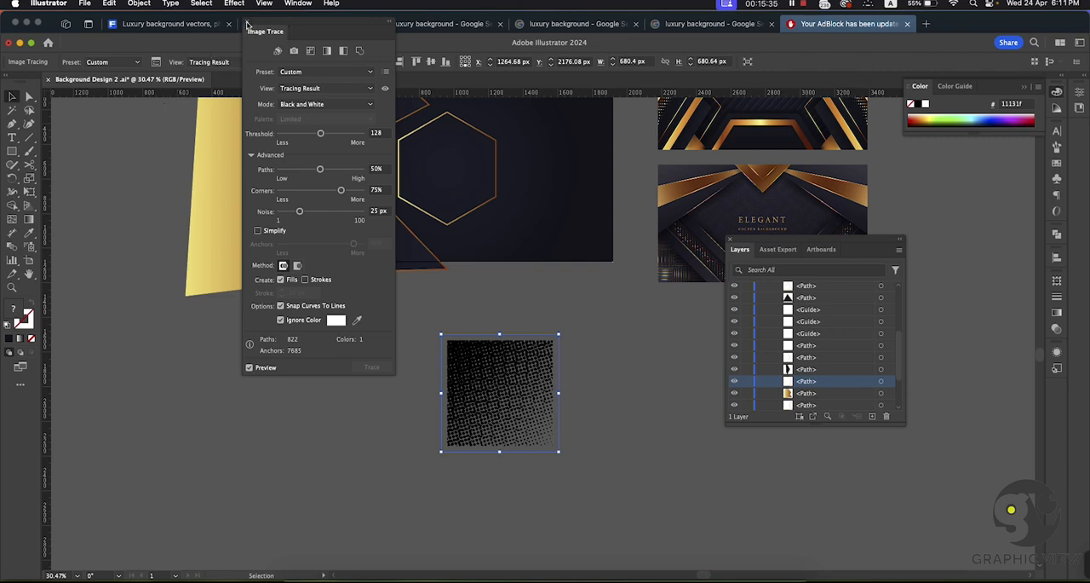
{"action": "left_click", "coordinate": [247, 23]}
Step: Inspect the traced halftone square up close, then select and delete it from below the artboard
{"action": "left_click", "coordinate": [593, 337]}
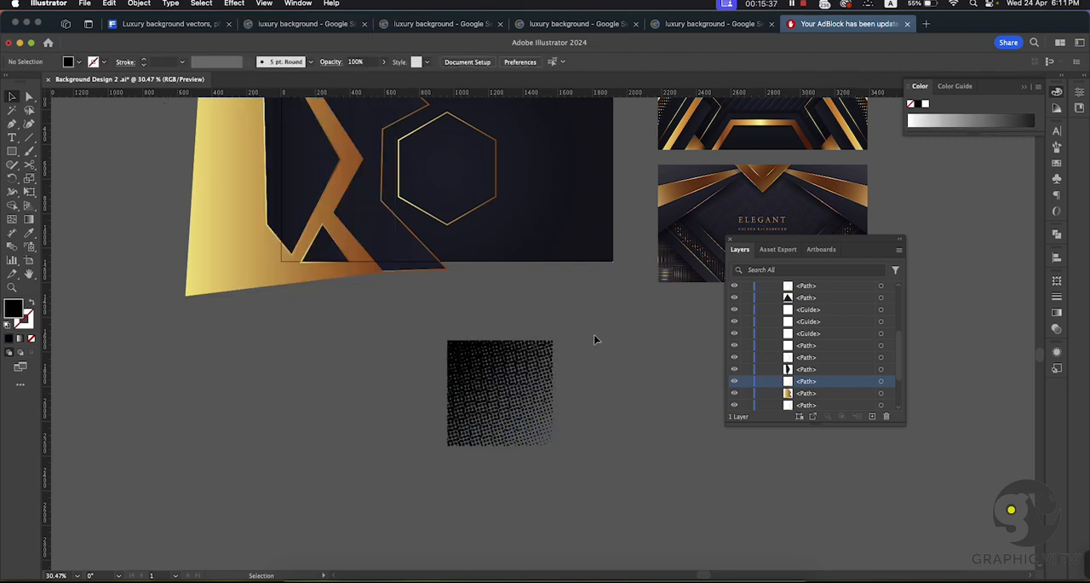
{"action": "key", "text": "super+space"}
{"action": "left_click_drag", "start_coordinate": [462, 411], "coordinate": [559, 405]}
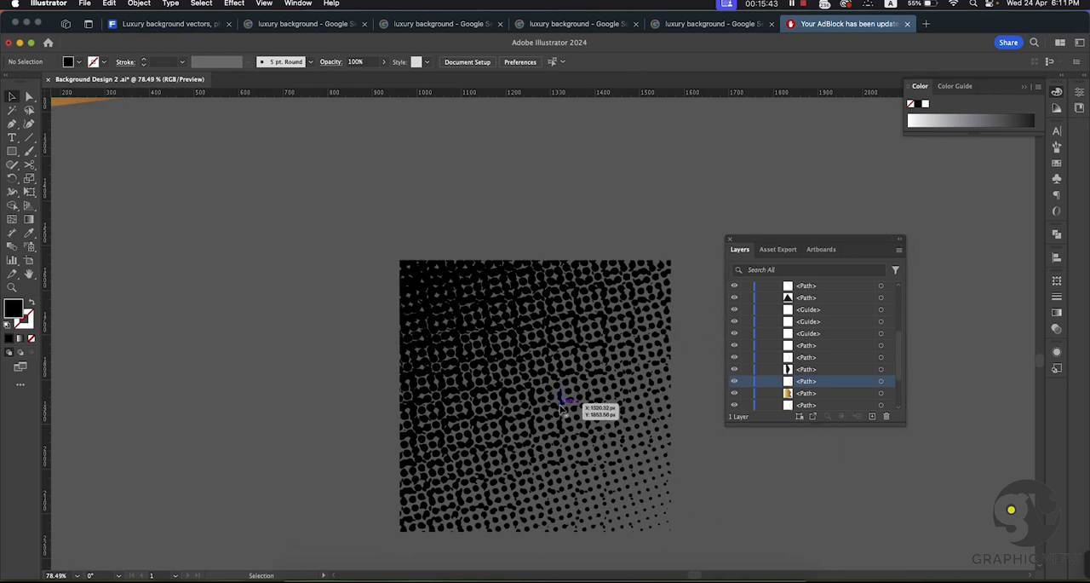
{"action": "left_click", "coordinate": [524, 273]}
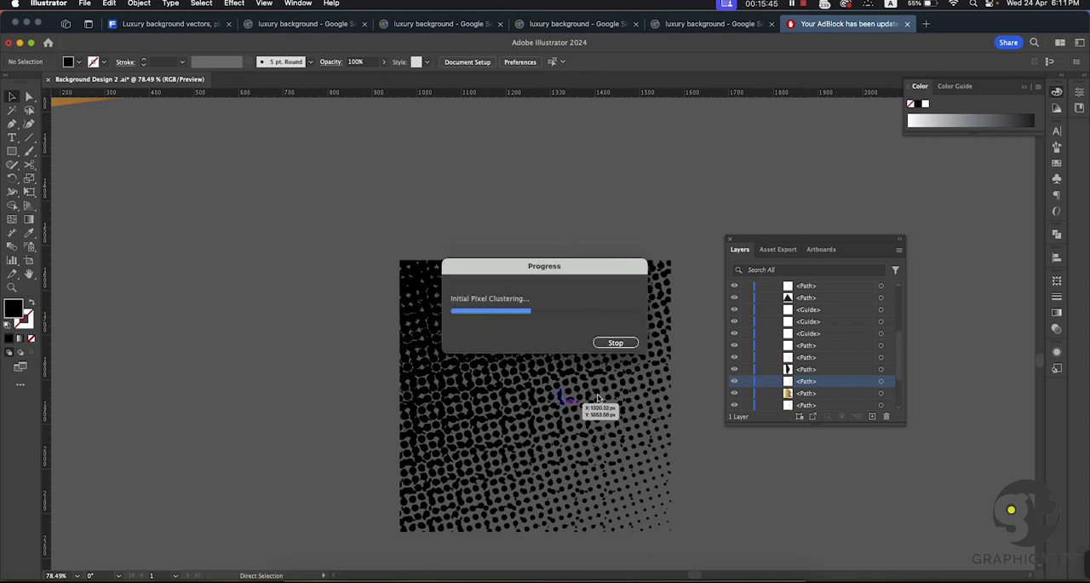
{"action": "scroll", "coordinate": [522, 353], "scroll_direction": "down", "scroll_amount": 5}
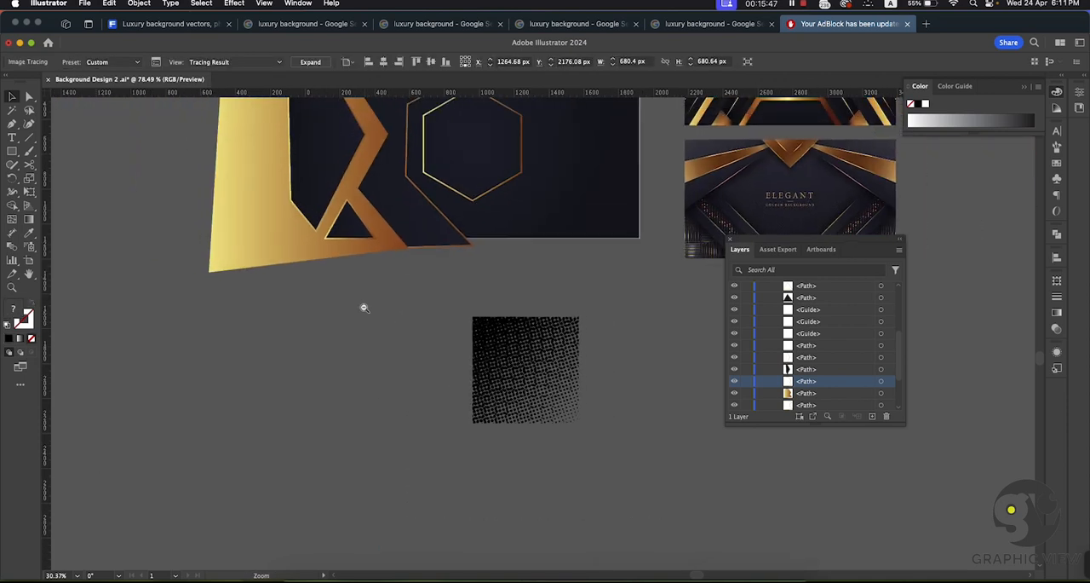
{"action": "key", "text": "v"}
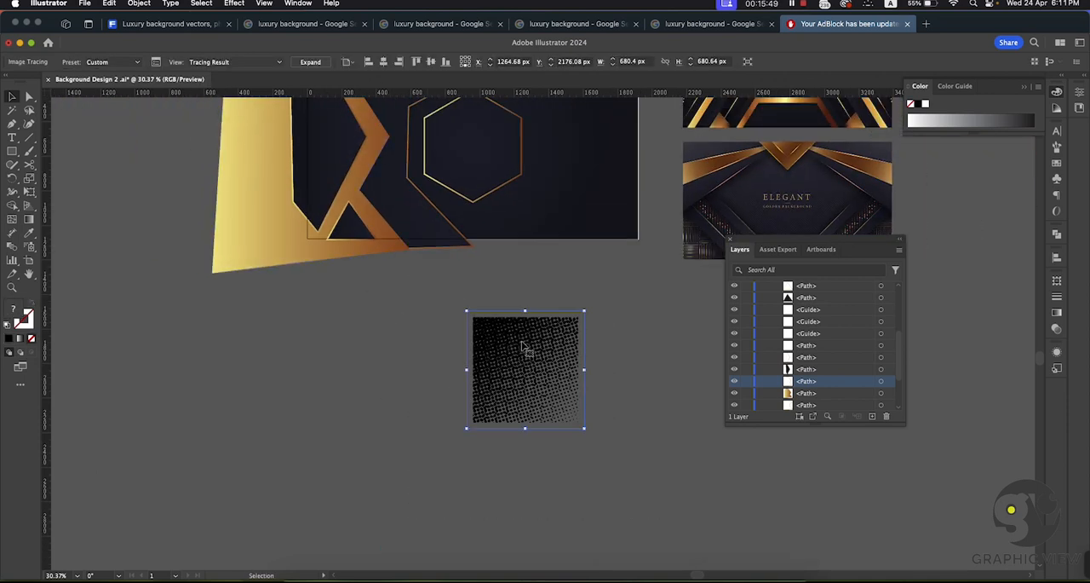
{"action": "key", "text": "Delete"}
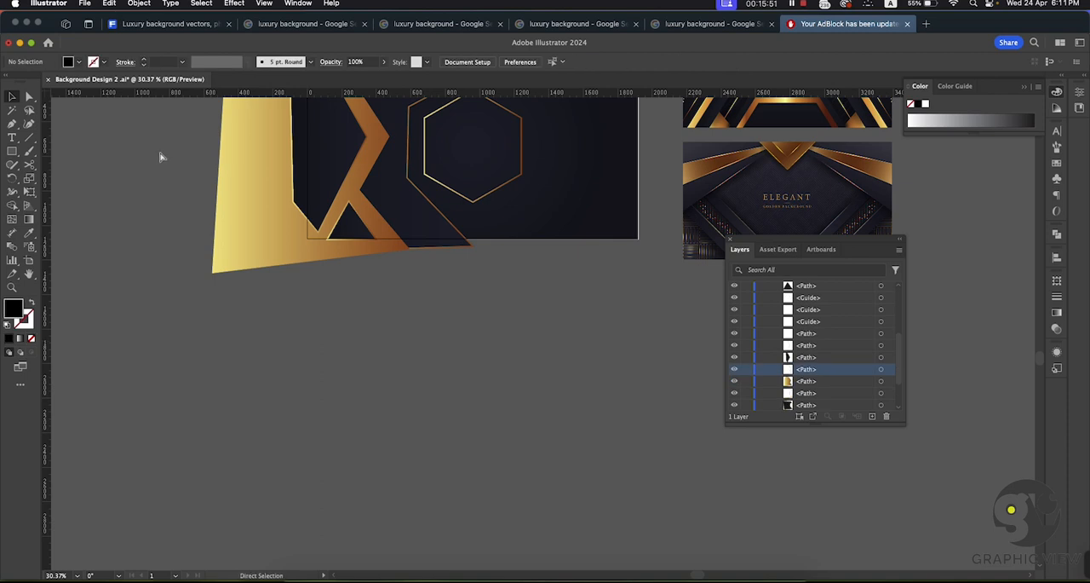
Step: Create a new 1920 × 1080 px document and draw a square of about 276 px on its artboard
{"action": "key", "text": "super+n"}
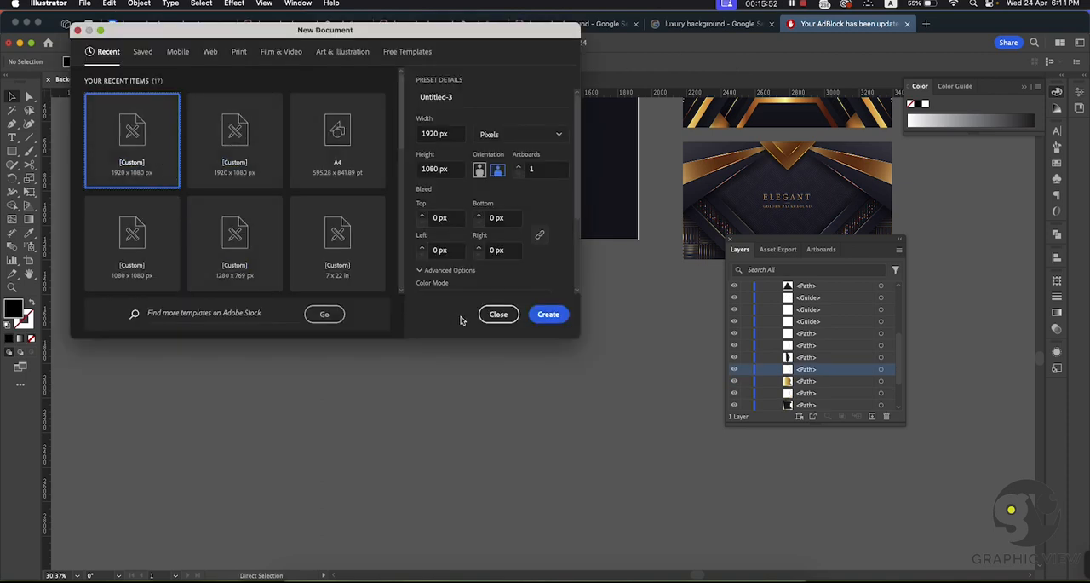
{"action": "left_click", "coordinate": [555, 315]}
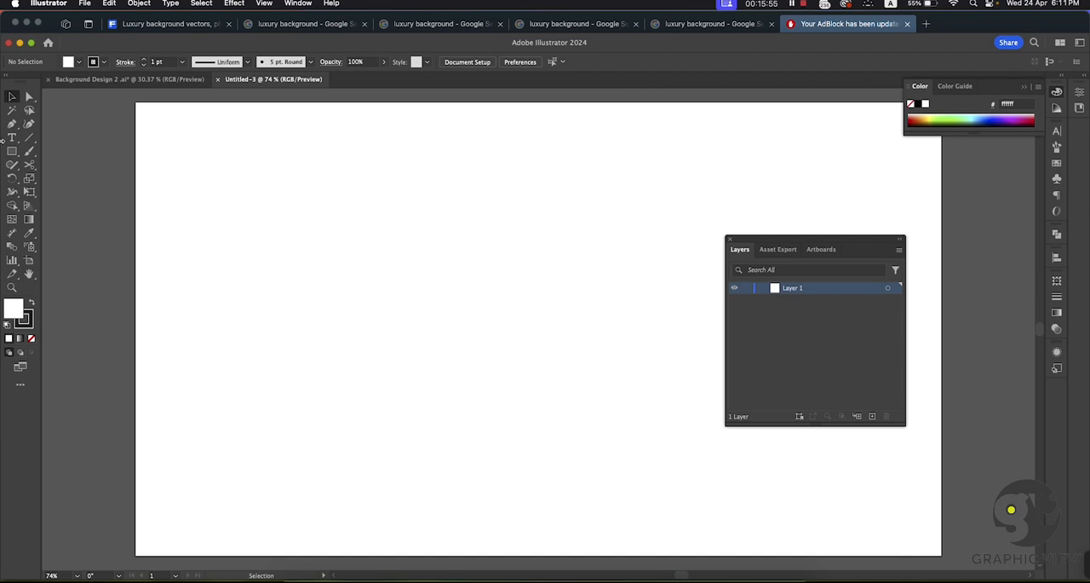
{"action": "left_click", "coordinate": [14, 154]}
{"action": "left_click_drag", "start_coordinate": [304, 239], "coordinate": [421, 354]}
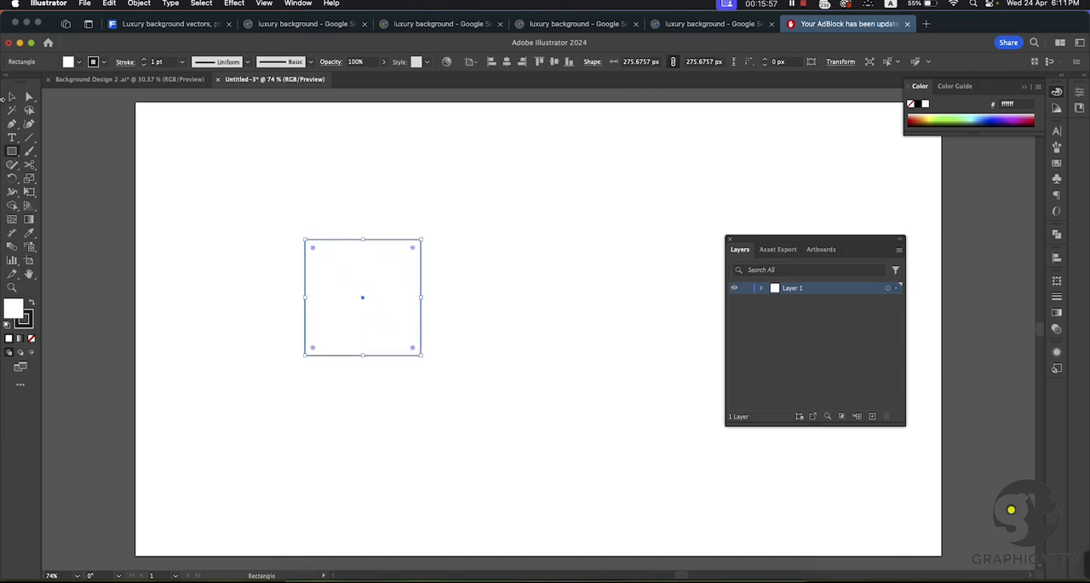
Step: Fill the new square with a linear white-to-black gradient and remove its stroke
{"action": "left_click", "coordinate": [1058, 314]}
{"action": "left_click", "coordinate": [961, 364]}
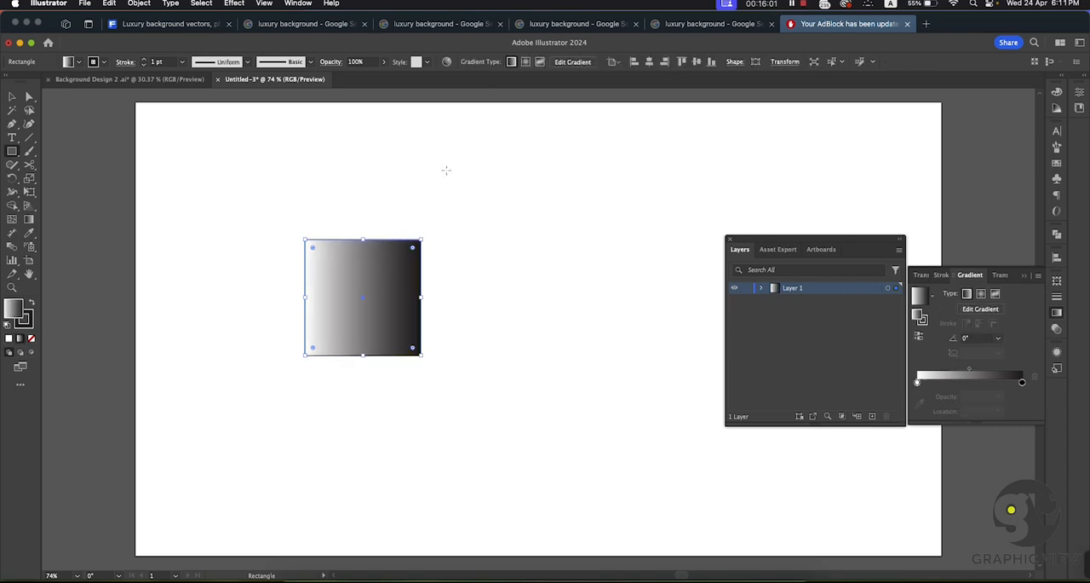
{"action": "left_click", "coordinate": [25, 322]}
{"action": "left_click", "coordinate": [31, 338]}
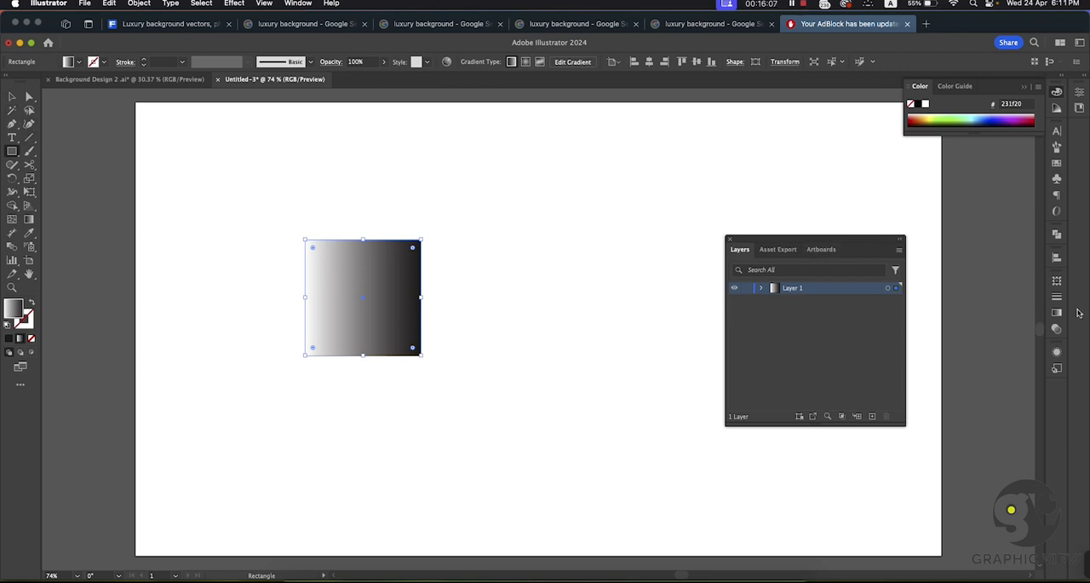
Step: Angle the new square's gradient diagonally, running from black at its upper-left corner to white at its lower-right corner
{"action": "left_click", "coordinate": [1058, 313]}
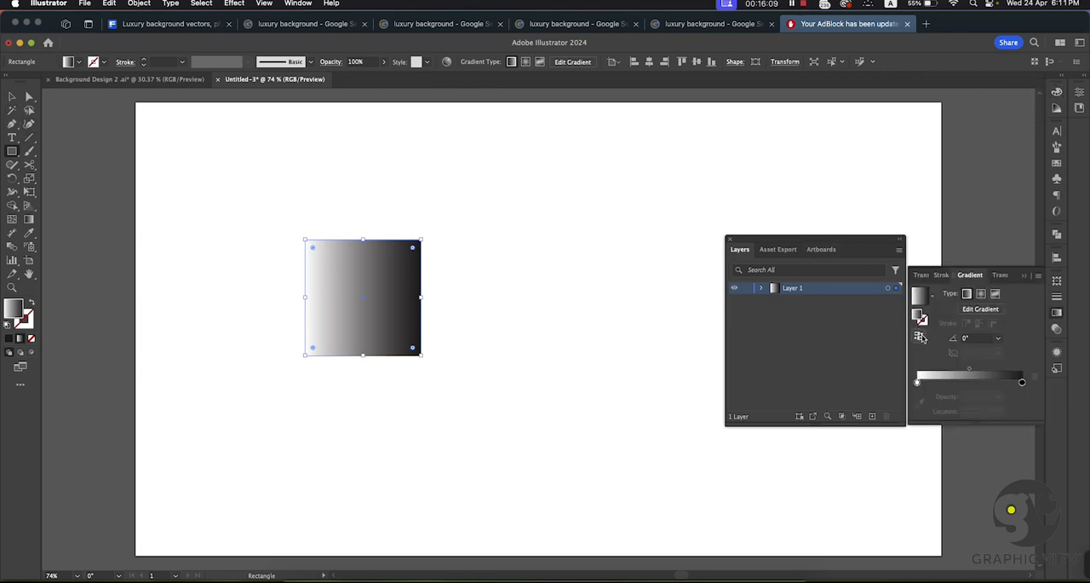
{"action": "left_click", "coordinate": [920, 337]}
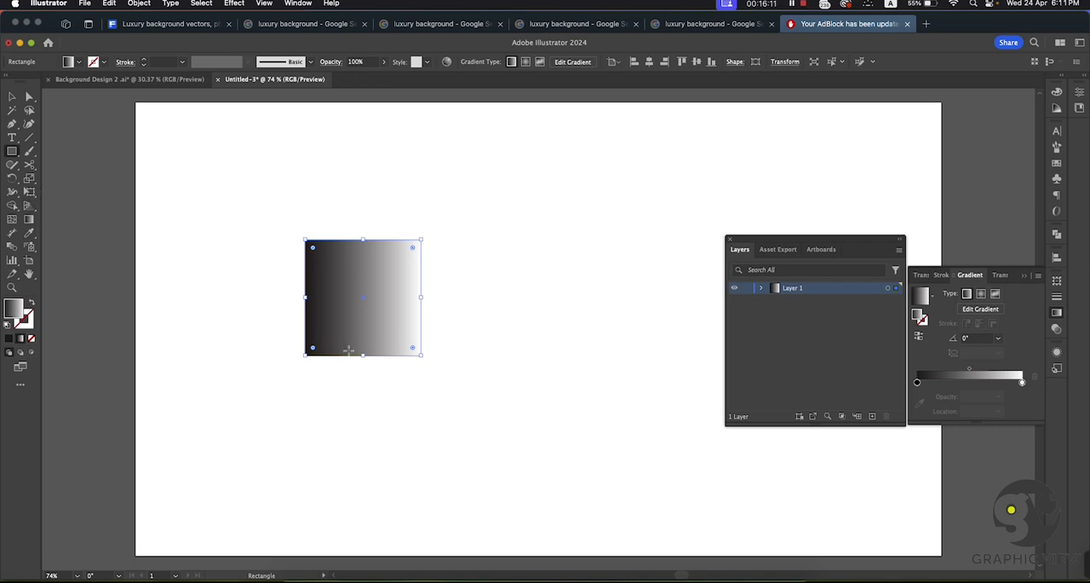
{"action": "key", "text": "g"}
{"action": "mouse_move", "coordinate": [420, 350]}
{"action": "left_mouse_down"}
{"action": "mouse_move", "coordinate": [315, 219]}
{"action": "mouse_move", "coordinate": [360, 195]}
{"action": "mouse_move", "coordinate": [348, 199]}
{"action": "left_mouse_up"}
{"action": "left_click_drag", "start_coordinate": [304, 239], "coordinate": [430, 361]}
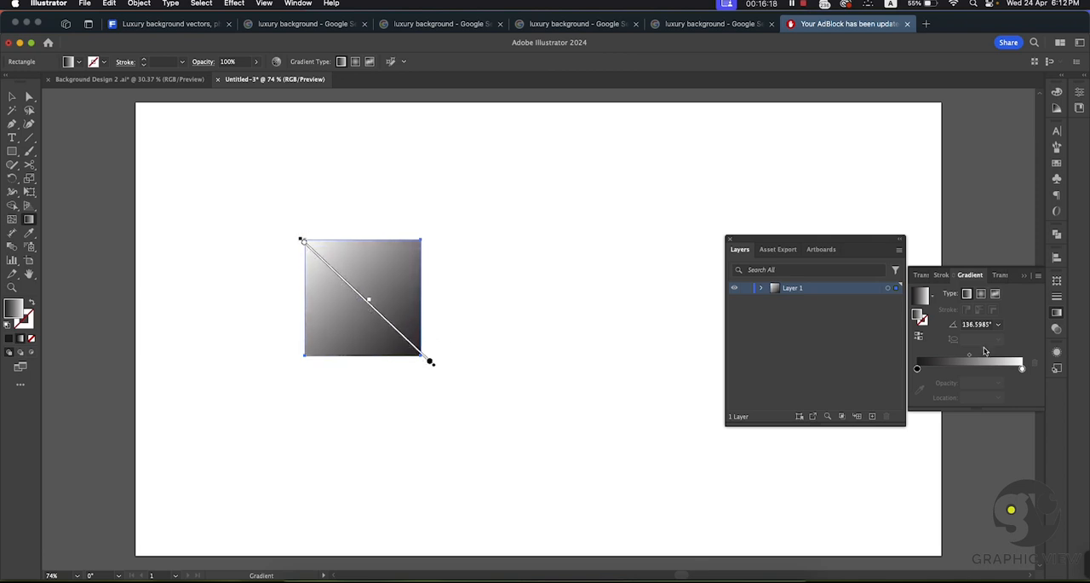
{"action": "left_click", "coordinate": [918, 336]}
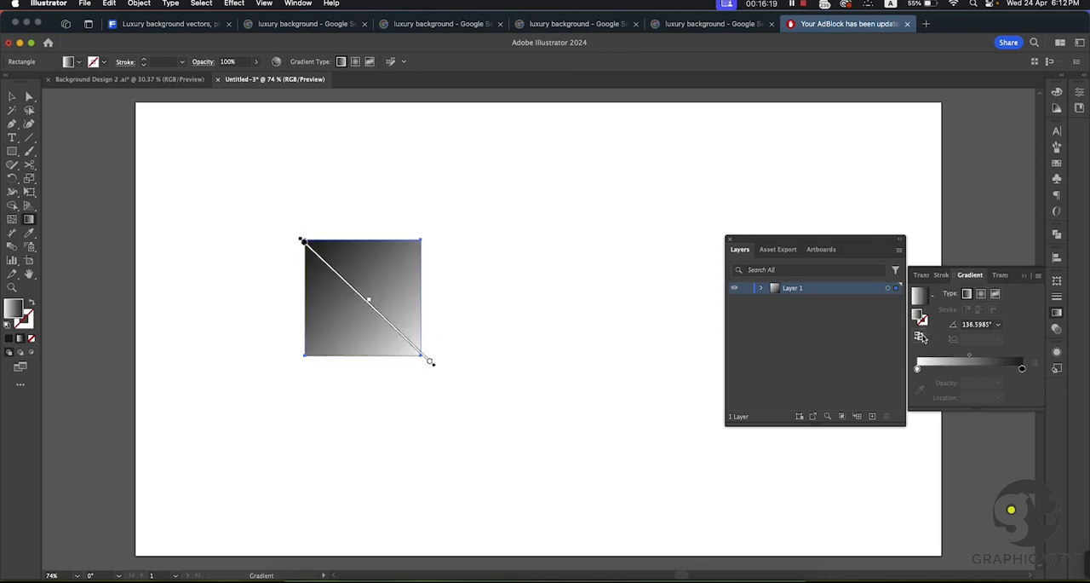
{"action": "left_click", "coordinate": [12, 96]}
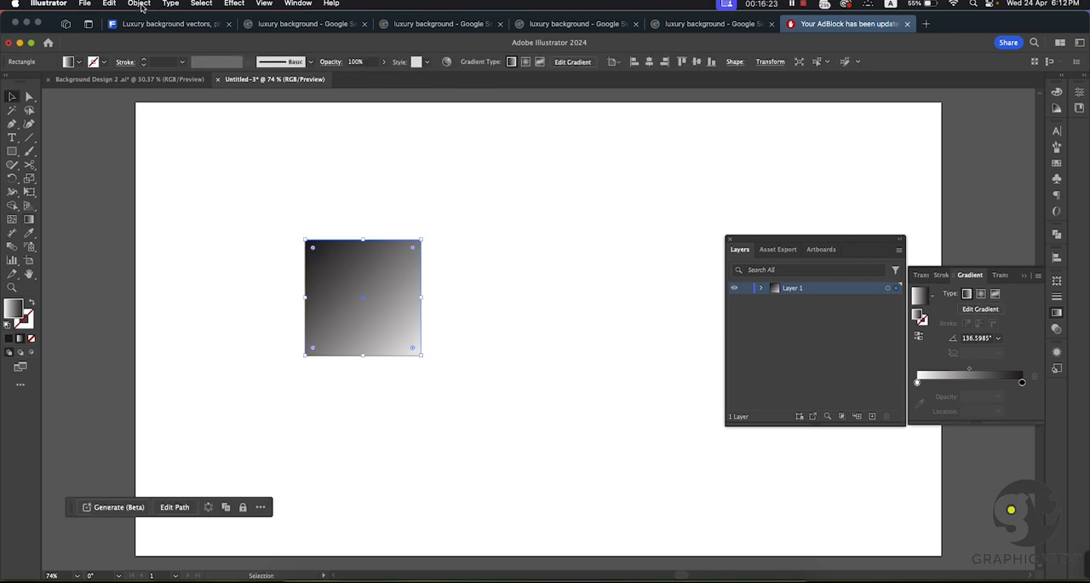
{"action": "left_click", "coordinate": [139, 4]}
{"action": "mouse_move", "coordinate": [178, 340]}
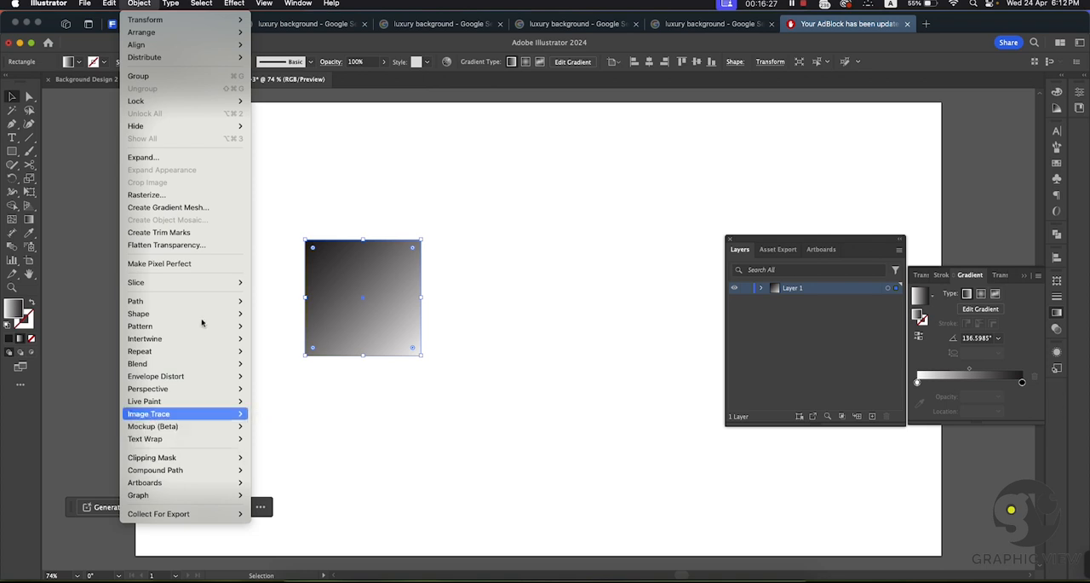
{"action": "mouse_move", "coordinate": [236, 5]}
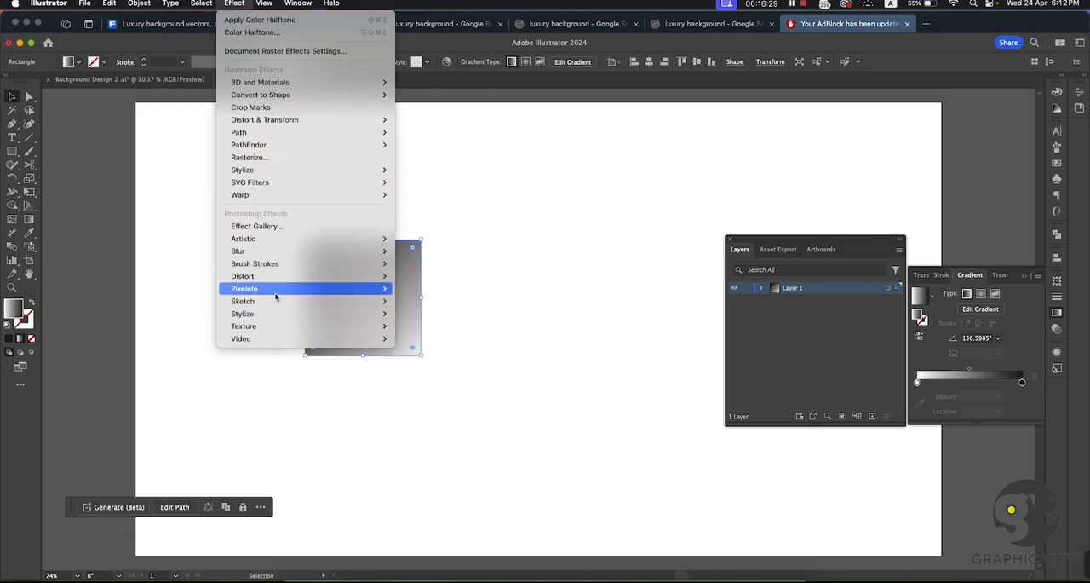
{"action": "mouse_move", "coordinate": [283, 289]}
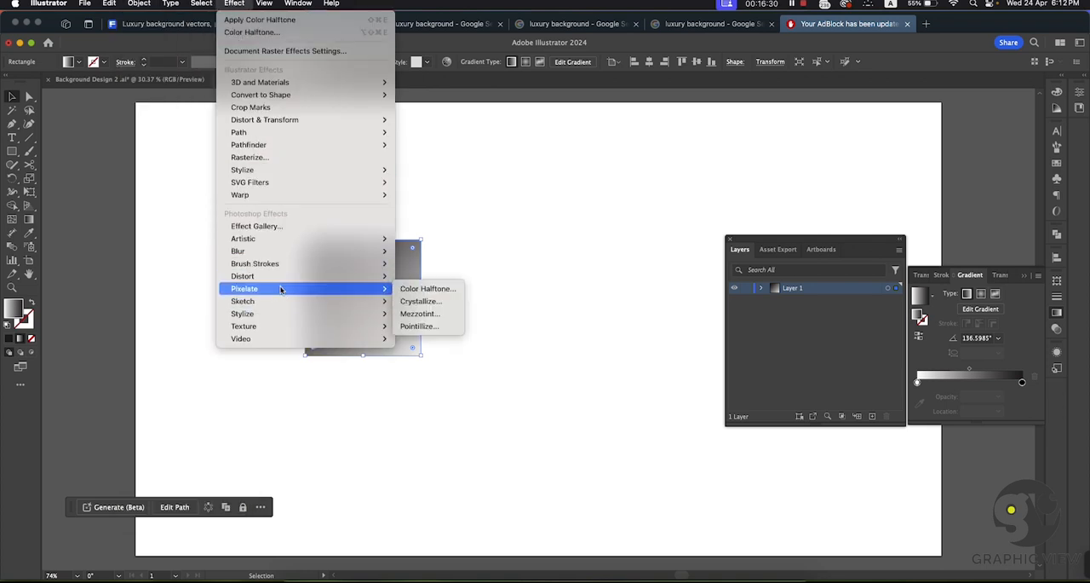
{"action": "left_click", "coordinate": [420, 290]}
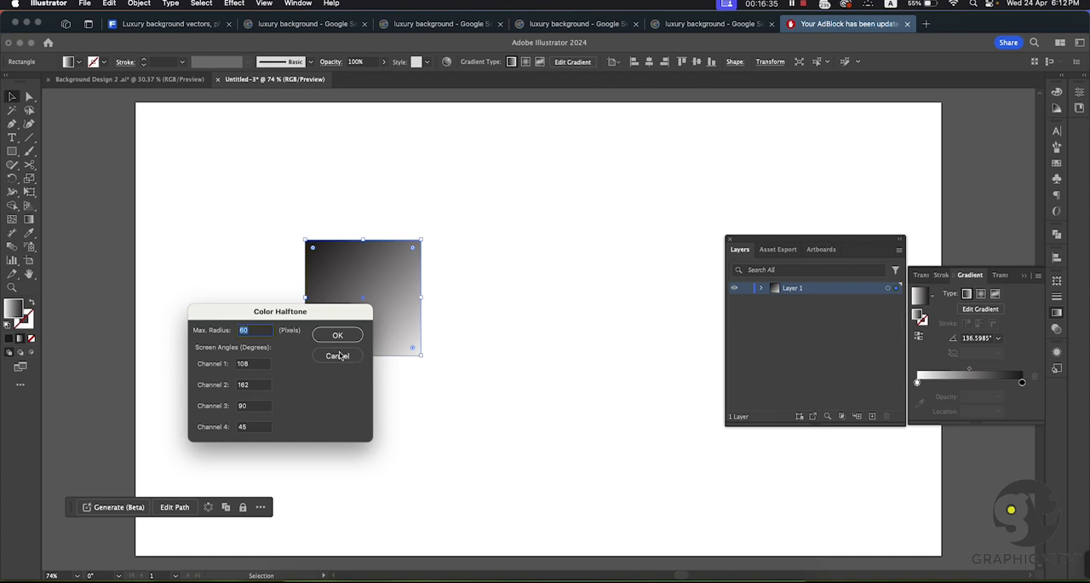
{"action": "left_click", "coordinate": [338, 356]}
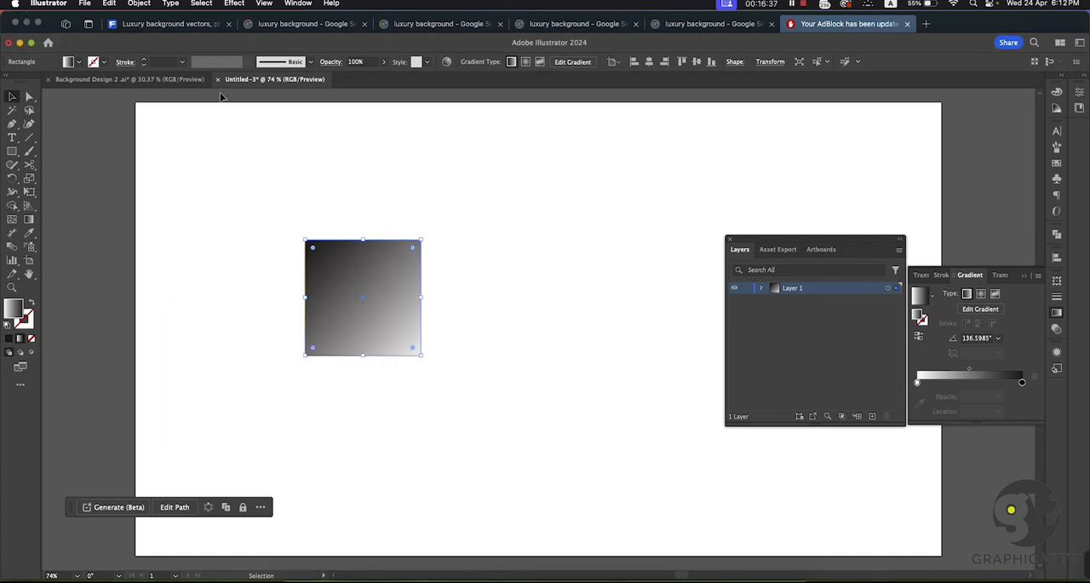
Step: Switch the document's color mode to CMYK
{"action": "left_click", "coordinate": [85, 4]}
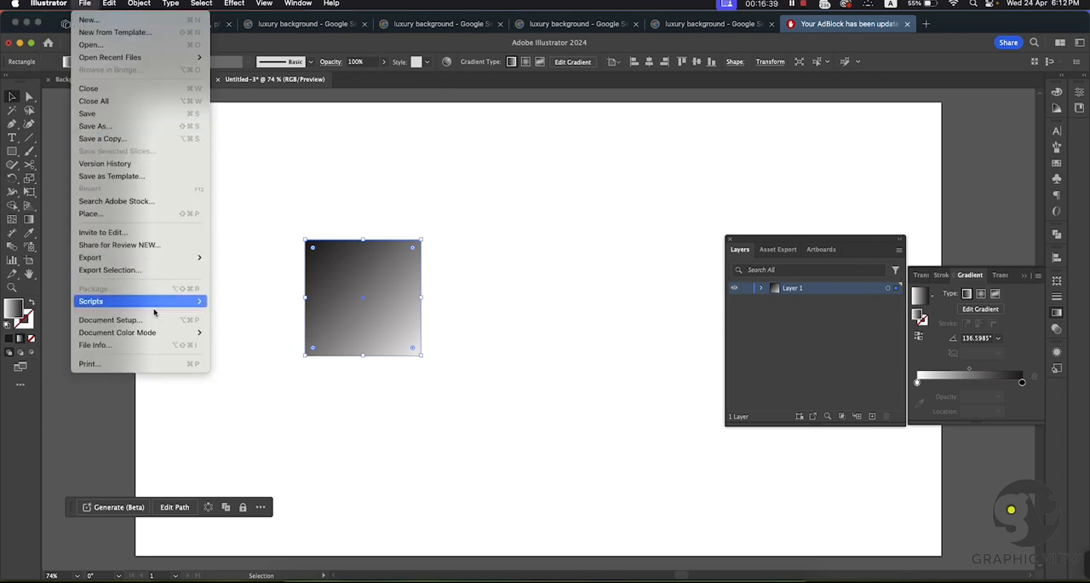
{"action": "left_click", "coordinate": [235, 332]}
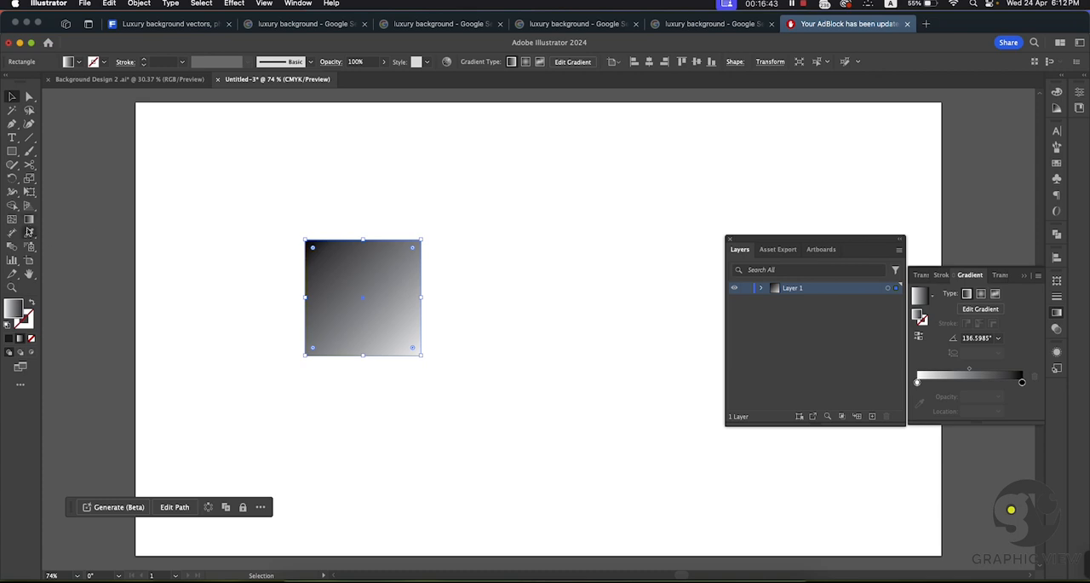
Step: Move the black stop of the square's gradient inward to about 93% location, and leave the square selected
{"action": "left_click", "coordinate": [29, 219]}
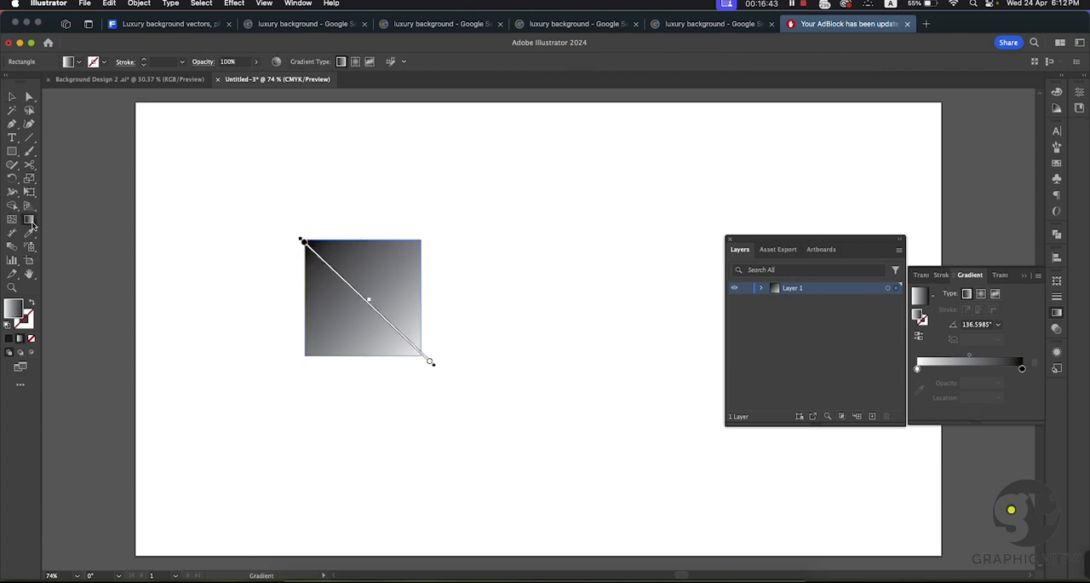
{"action": "left_click", "coordinate": [302, 243]}
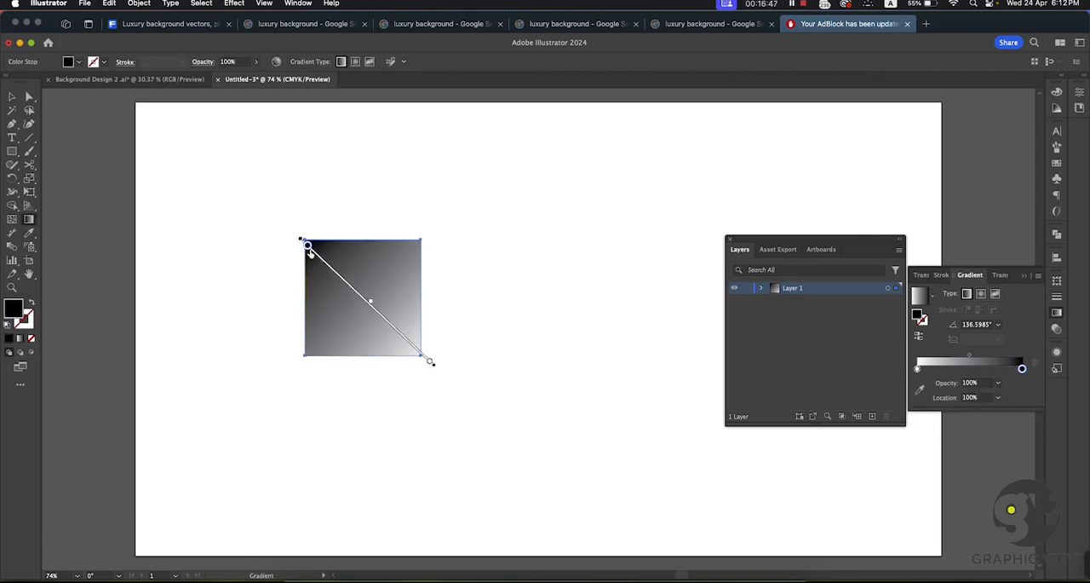
{"action": "mouse_move", "coordinate": [310, 250]}
{"action": "left_mouse_down"}
{"action": "mouse_move", "coordinate": [319, 258]}
{"action": "mouse_move", "coordinate": [307, 254]}
{"action": "left_mouse_up"}
{"action": "left_click", "coordinate": [11, 96]}
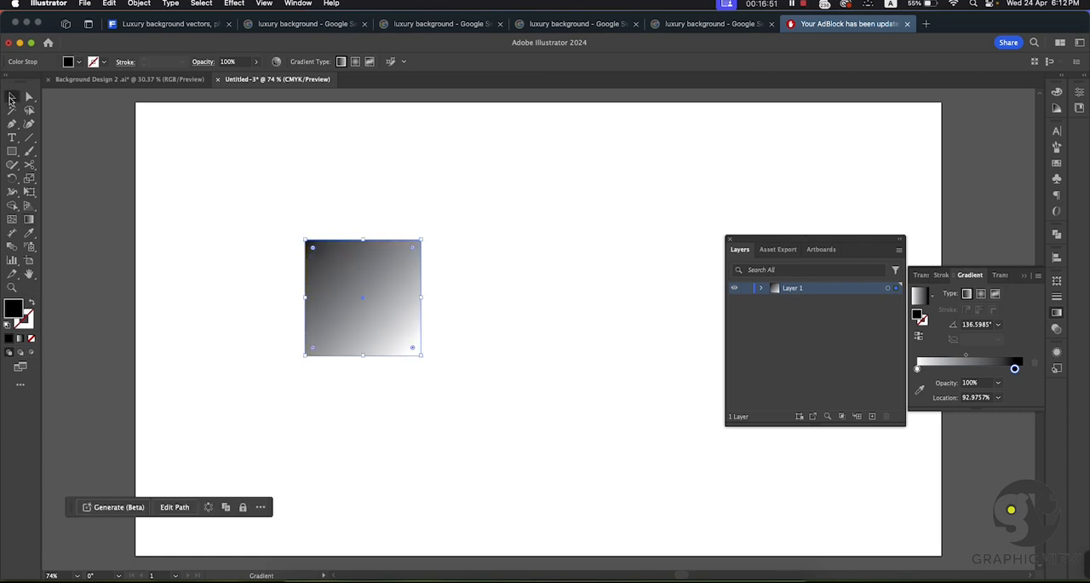
{"action": "left_click", "coordinate": [358, 221]}
{"action": "left_click", "coordinate": [346, 260]}
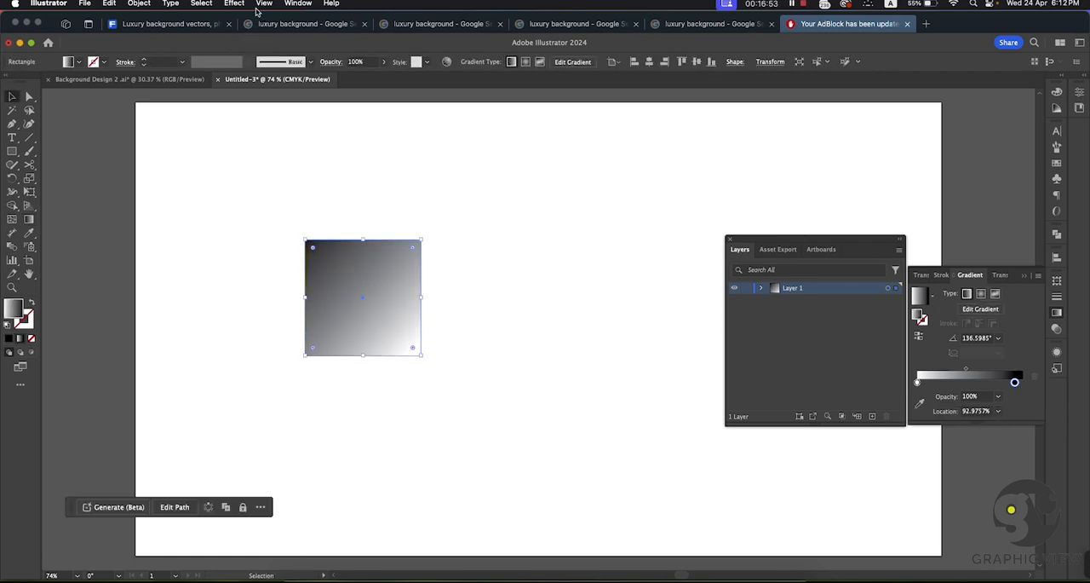
Step: Try a Color Halftone effect with a maximum radius of 60 pixels on the gradient square, then undo it
{"action": "left_click", "coordinate": [235, 3]}
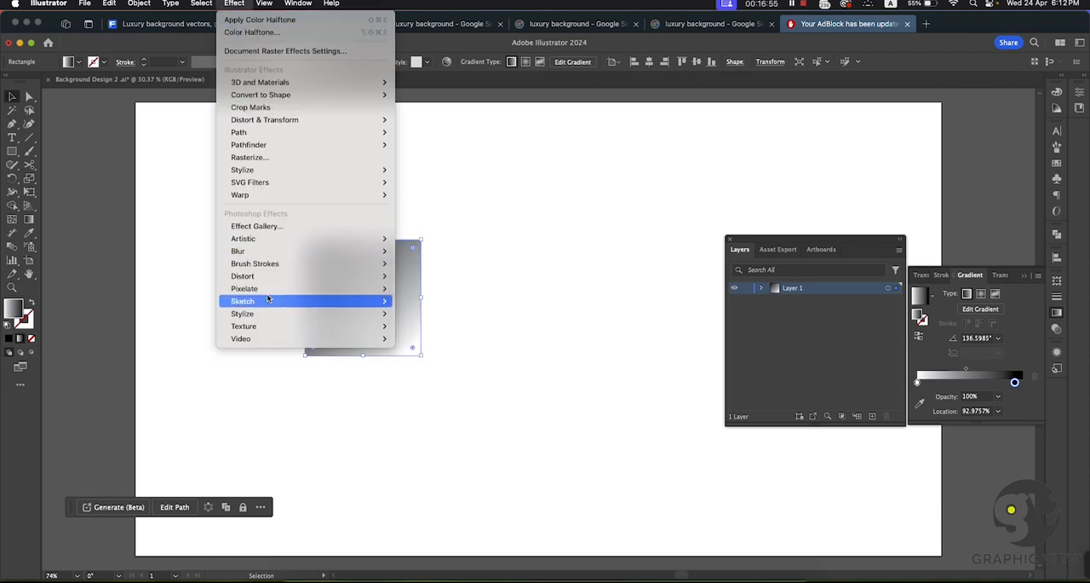
{"action": "mouse_move", "coordinate": [268, 290]}
{"action": "left_click", "coordinate": [449, 290]}
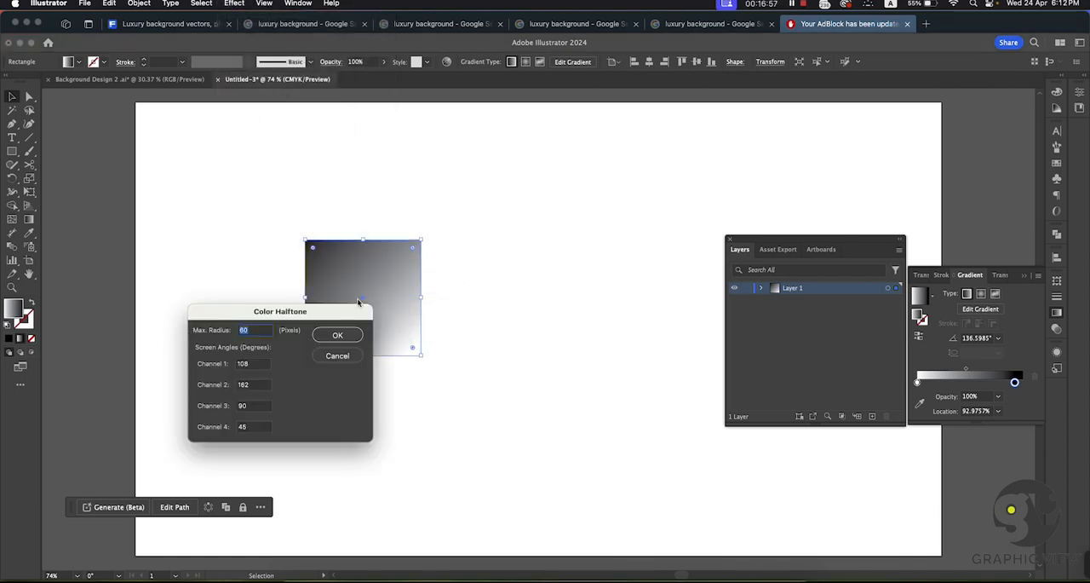
{"action": "left_click", "coordinate": [337, 337]}
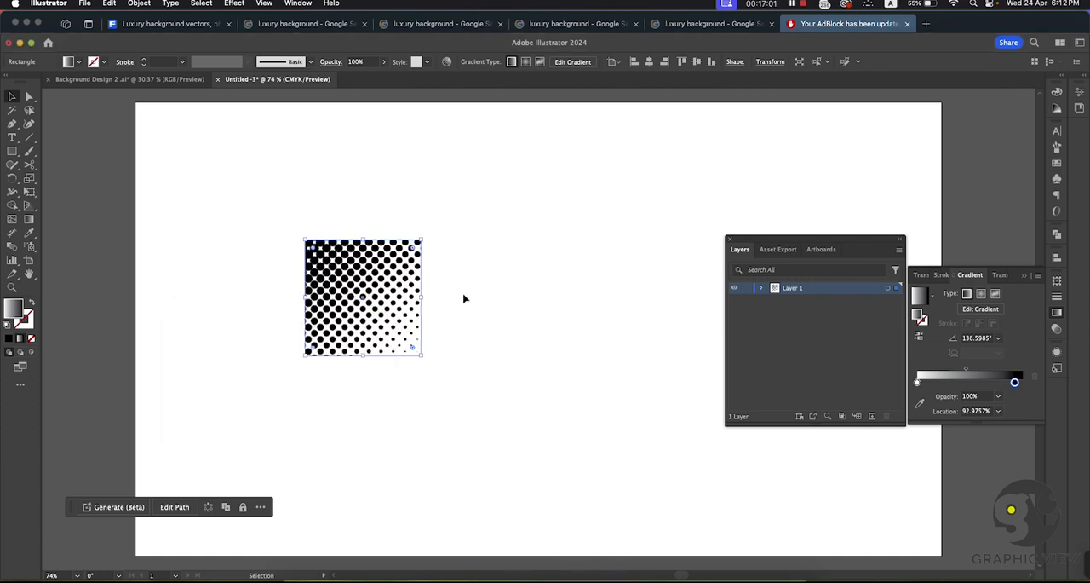
{"action": "key", "text": "super+z"}
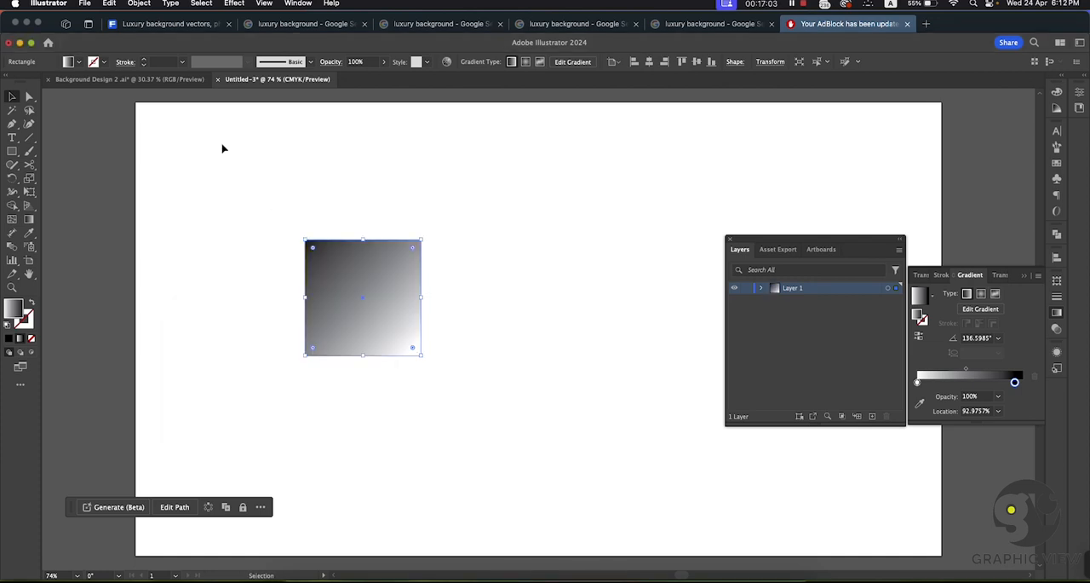
Step: Try the Color Halftone effect on the square with a larger maximum radius, then undo it
{"action": "left_click", "coordinate": [234, 3]}
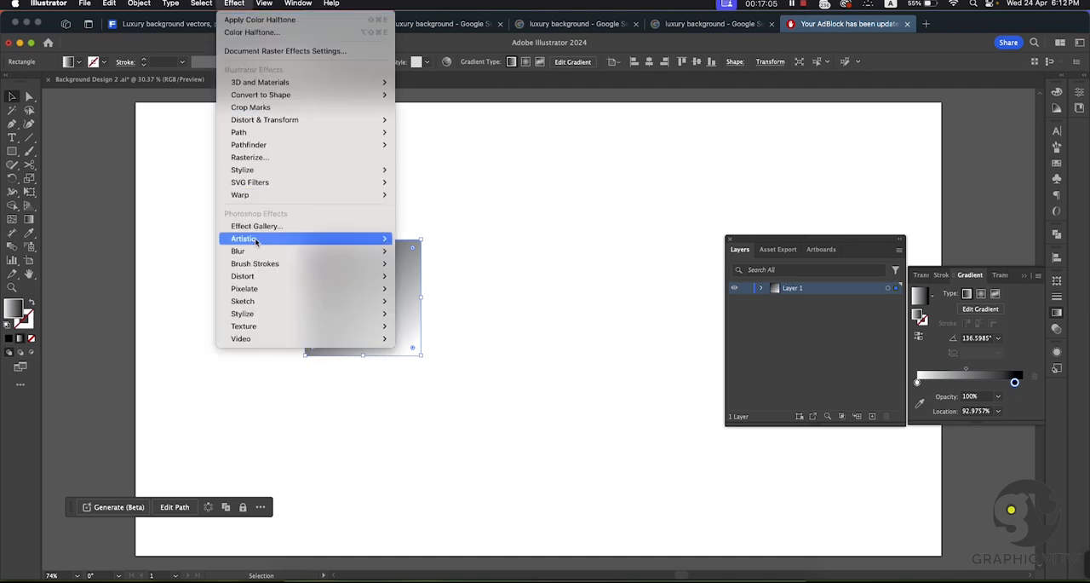
{"action": "mouse_move", "coordinate": [270, 278]}
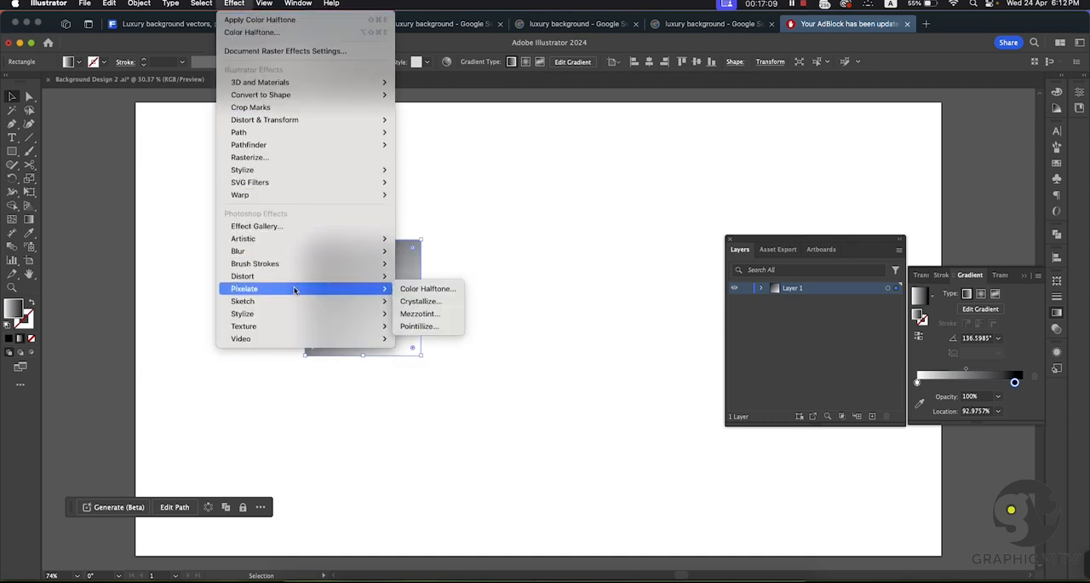
{"action": "left_click", "coordinate": [409, 290]}
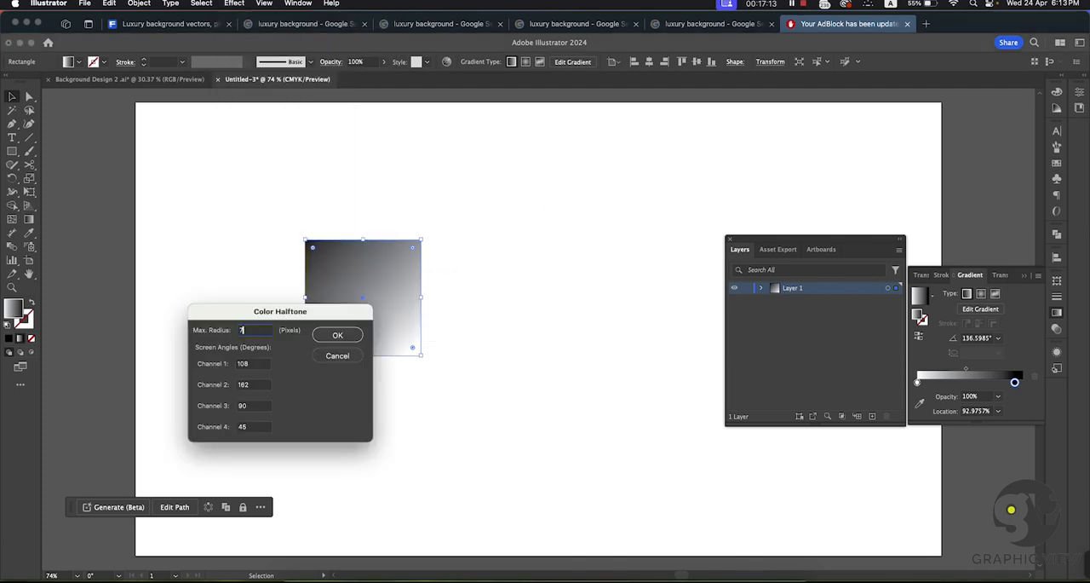
{"action": "left_click", "coordinate": [338, 335]}
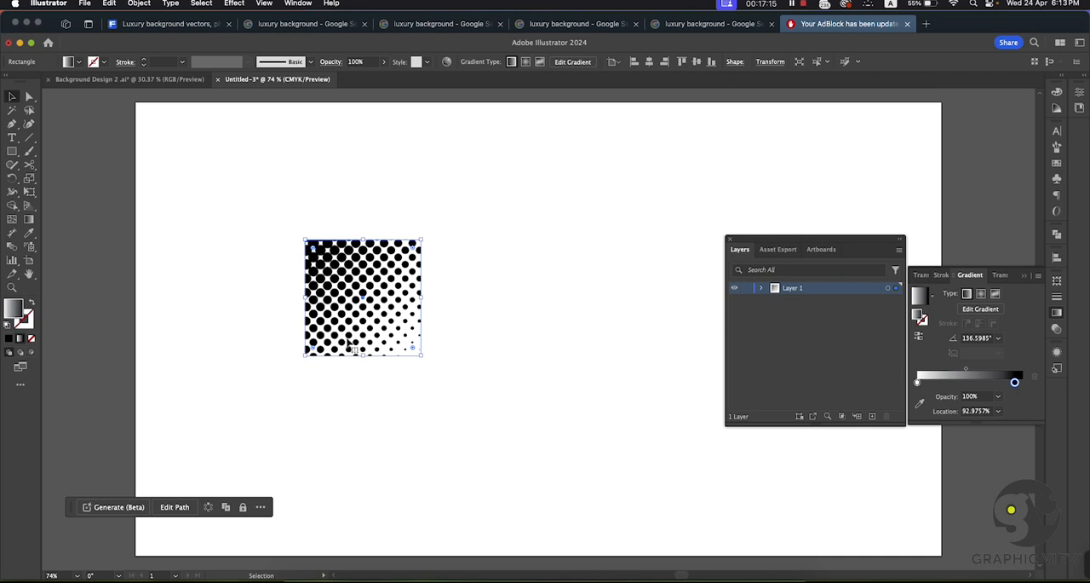
{"action": "key", "text": "super+z"}
Step: Apply a Color Halftone effect with a maximum radius of 40 pixels to the gradient square
{"action": "scroll", "coordinate": [243, 111], "scroll_direction": "down", "scroll_amount": 1}
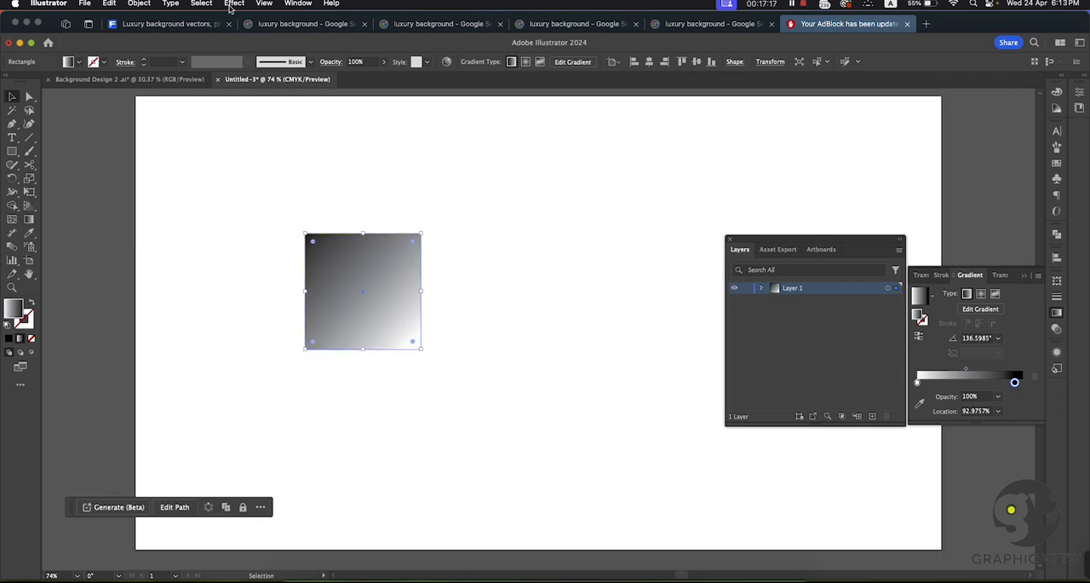
{"action": "left_click", "coordinate": [235, 4]}
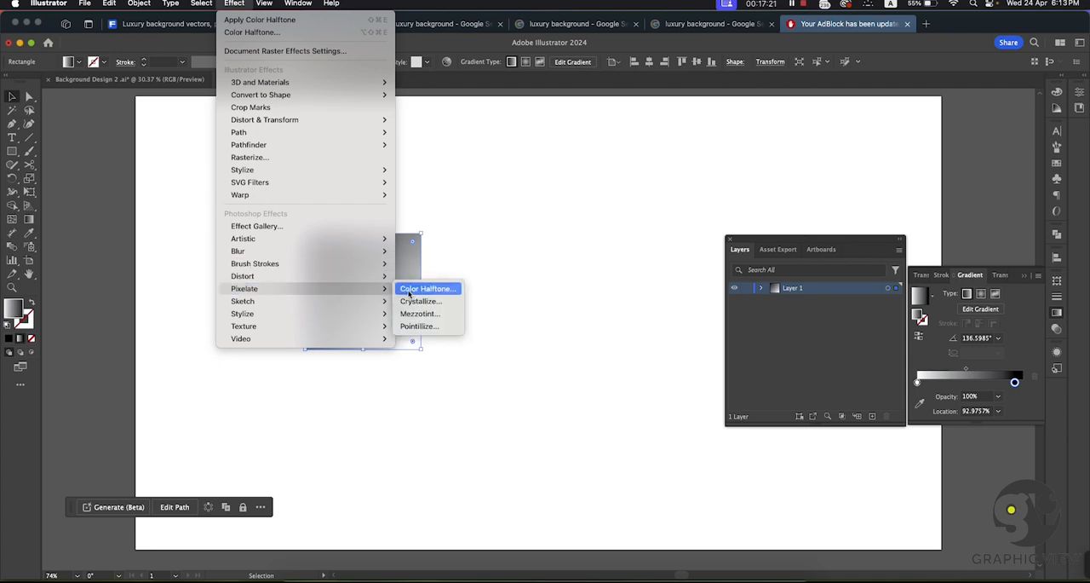
{"action": "left_click", "coordinate": [401, 290]}
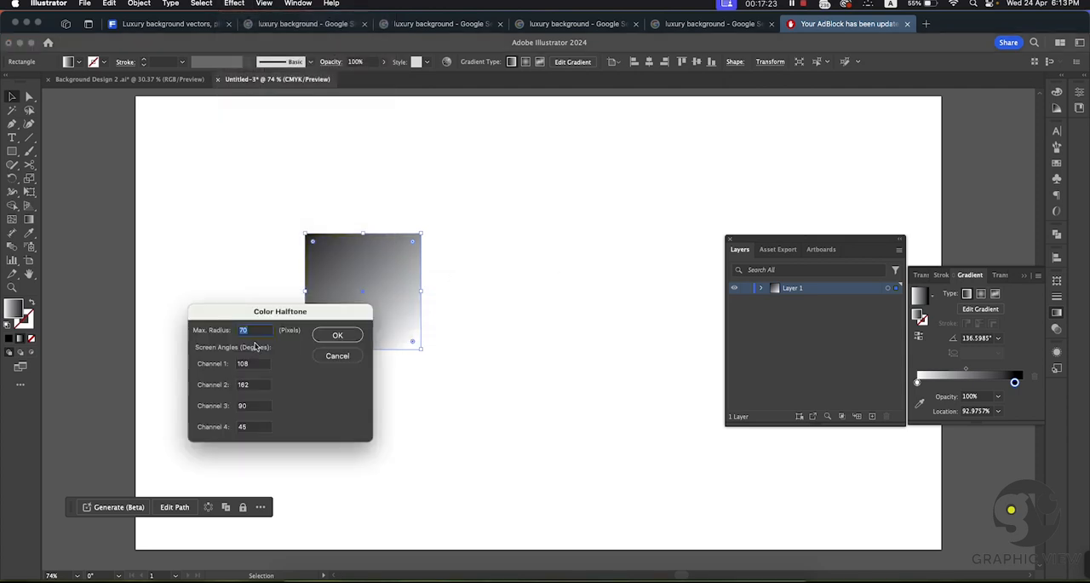
{"action": "left_click", "coordinate": [347, 338]}
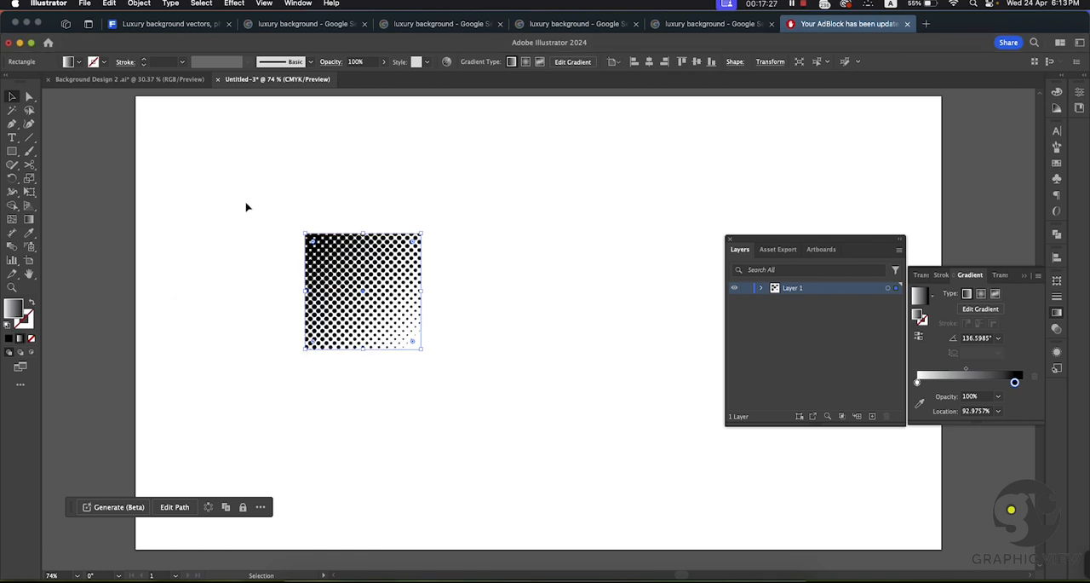
Step: Expand the appearance of the halftone square into an image
{"action": "left_click", "coordinate": [246, 207]}
{"action": "left_click", "coordinate": [329, 280]}
{"action": "left_click", "coordinate": [139, 4]}
{"action": "left_click", "coordinate": [156, 170]}
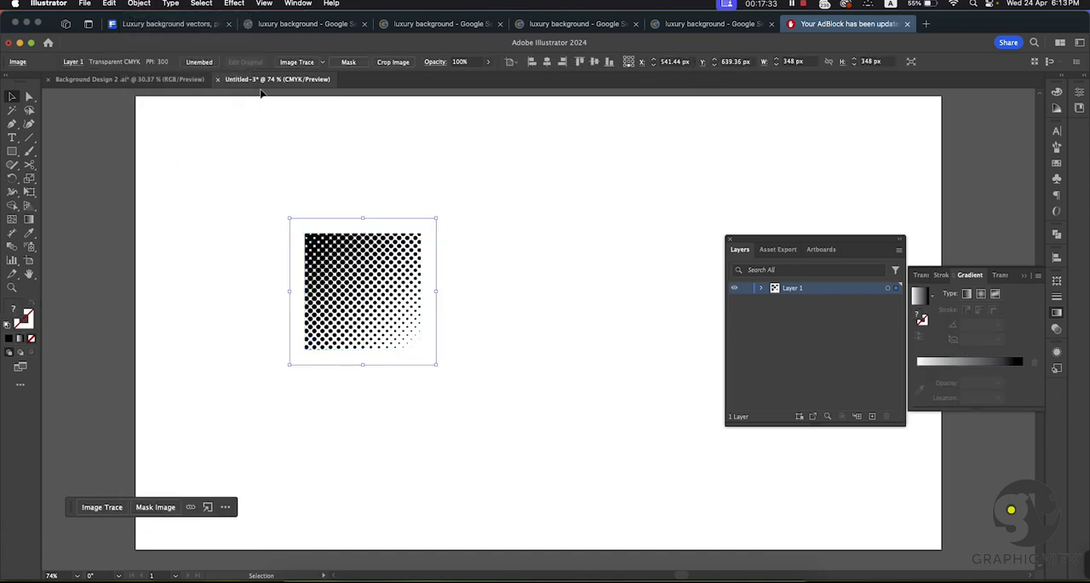
Step: Image-trace the halftone square in black and white with white as the ignored color, and expand the tracing into paths
{"action": "left_click", "coordinate": [299, 4]}
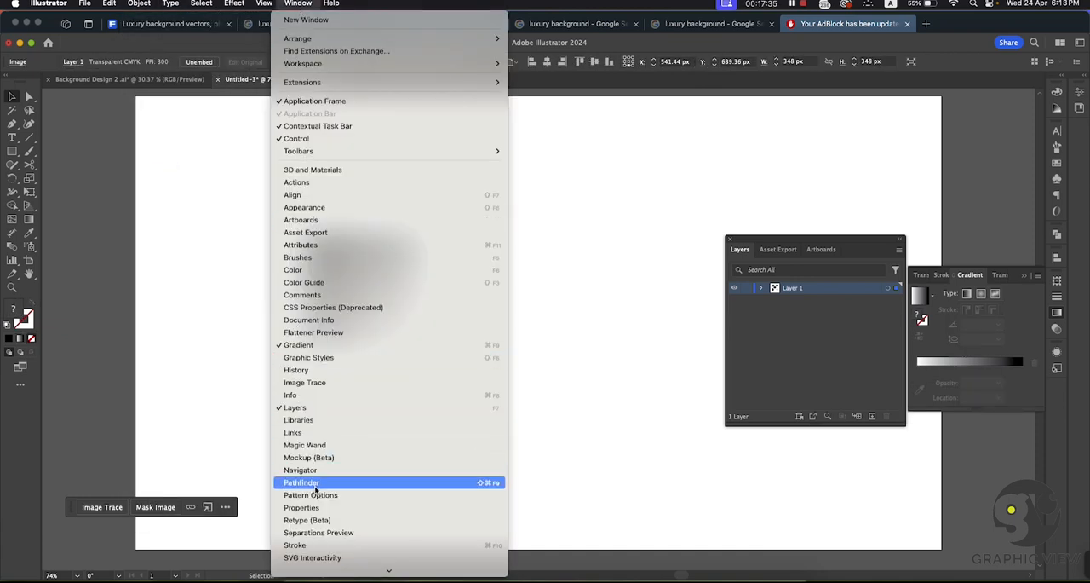
{"action": "left_click", "coordinate": [305, 383]}
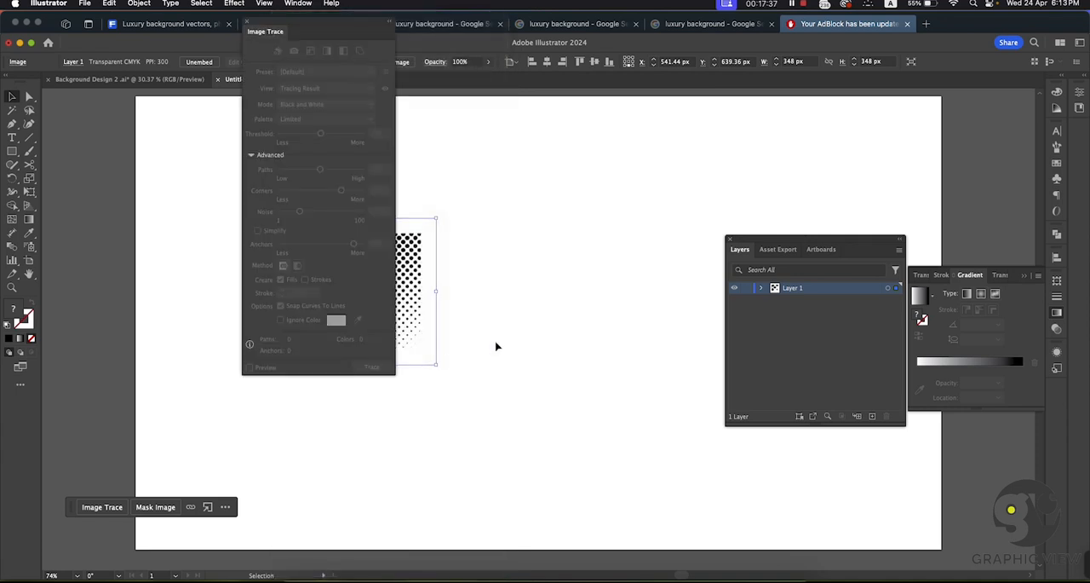
{"action": "left_click_drag", "start_coordinate": [298, 30], "coordinate": [559, 100]}
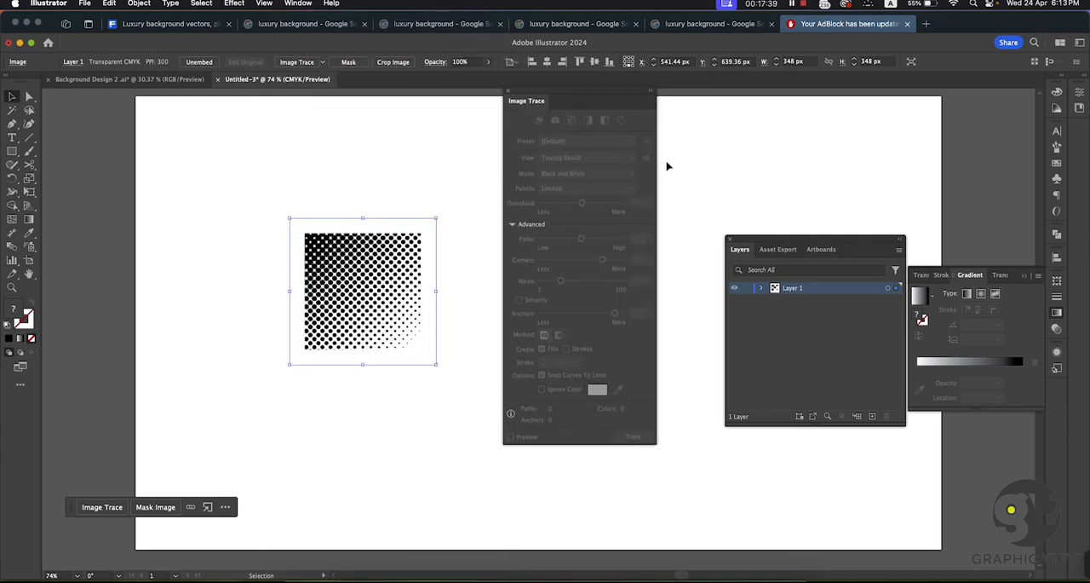
{"action": "left_click", "coordinate": [475, 221]}
{"action": "left_click", "coordinate": [364, 258]}
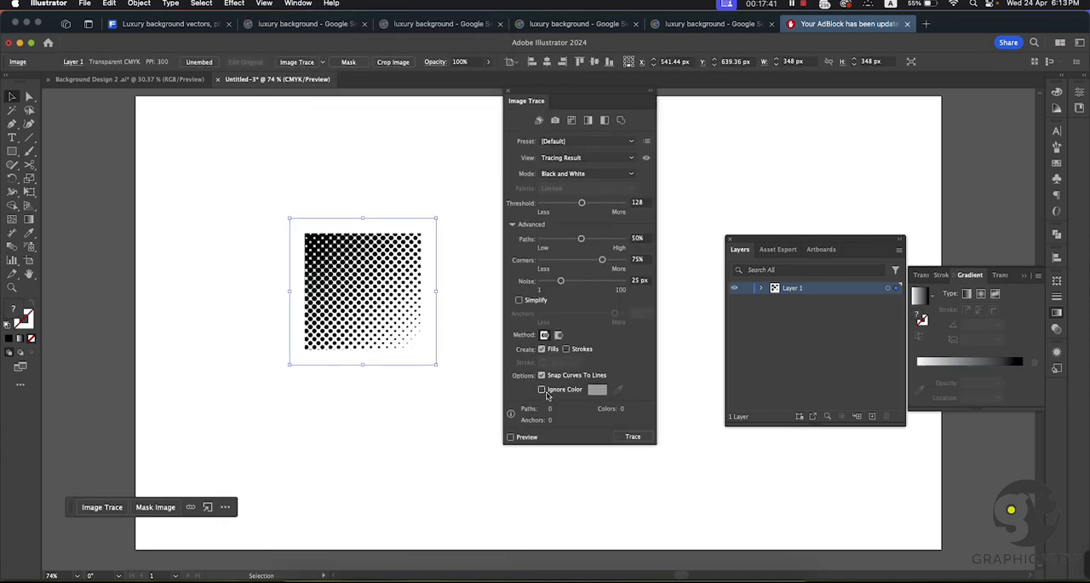
{"action": "left_click", "coordinate": [542, 389]}
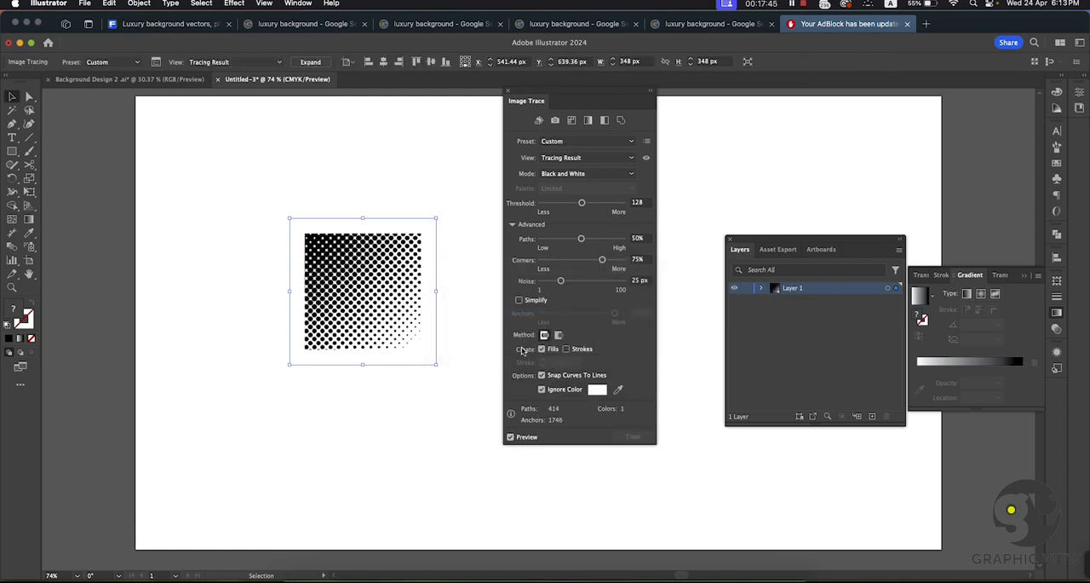
{"action": "left_click", "coordinate": [310, 61]}
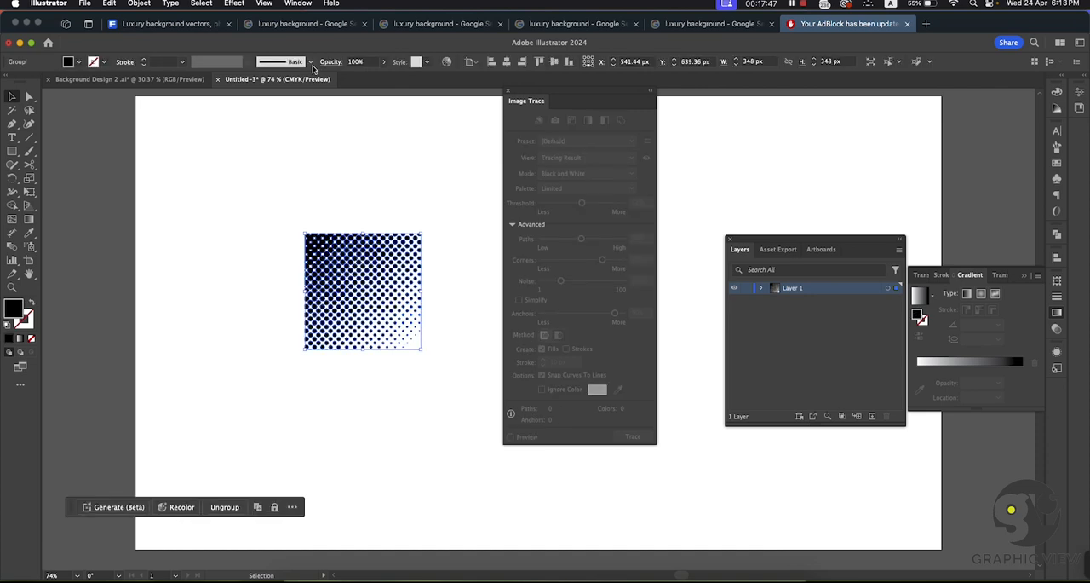
Step: Close the Image Trace settings and move the expanded halftone group to about X 532 px, Y 634 px
{"action": "left_click", "coordinate": [377, 219]}
{"action": "mouse_move", "coordinate": [379, 260]}
{"action": "left_mouse_down"}
{"action": "mouse_move", "coordinate": [246, 281]}
{"action": "mouse_move", "coordinate": [91, 212]}
{"action": "mouse_move", "coordinate": [400, 262]}
{"action": "left_mouse_up"}
{"action": "left_click", "coordinate": [394, 175]}
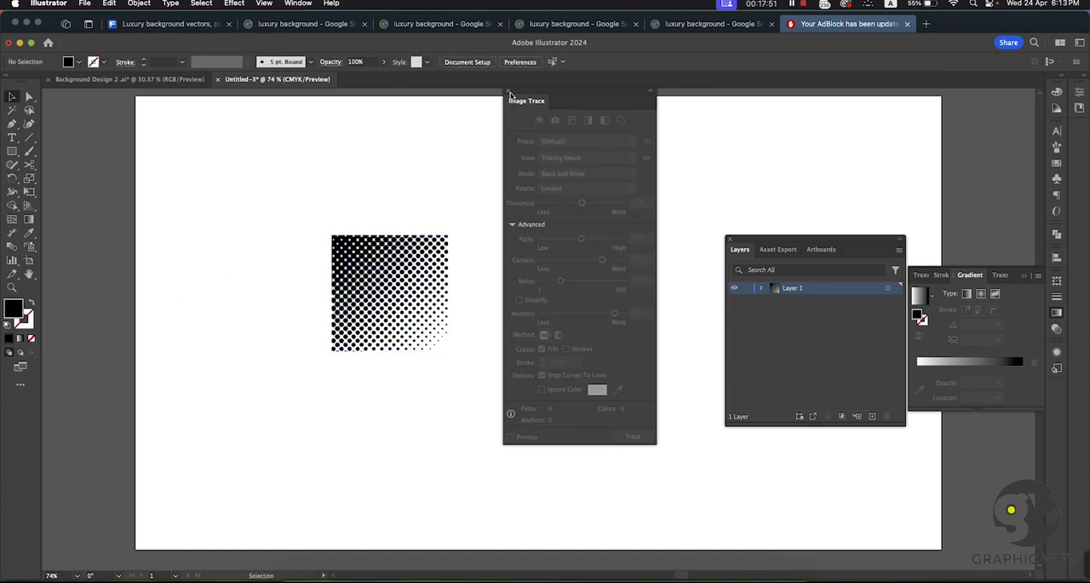
{"action": "left_click", "coordinate": [509, 91]}
{"action": "left_click", "coordinate": [439, 269]}
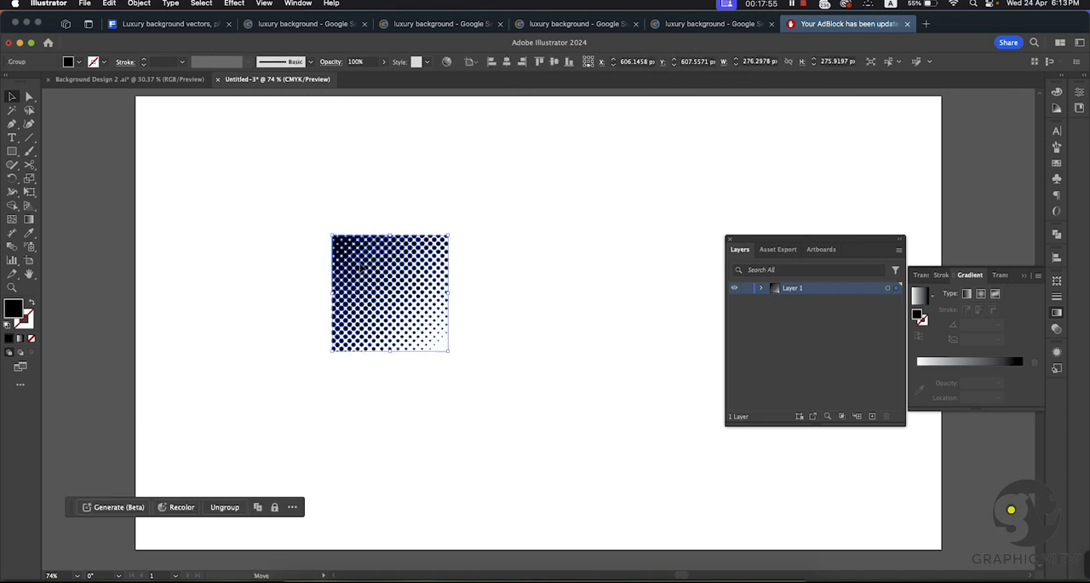
{"action": "left_click_drag", "start_coordinate": [373, 260], "coordinate": [342, 271]}
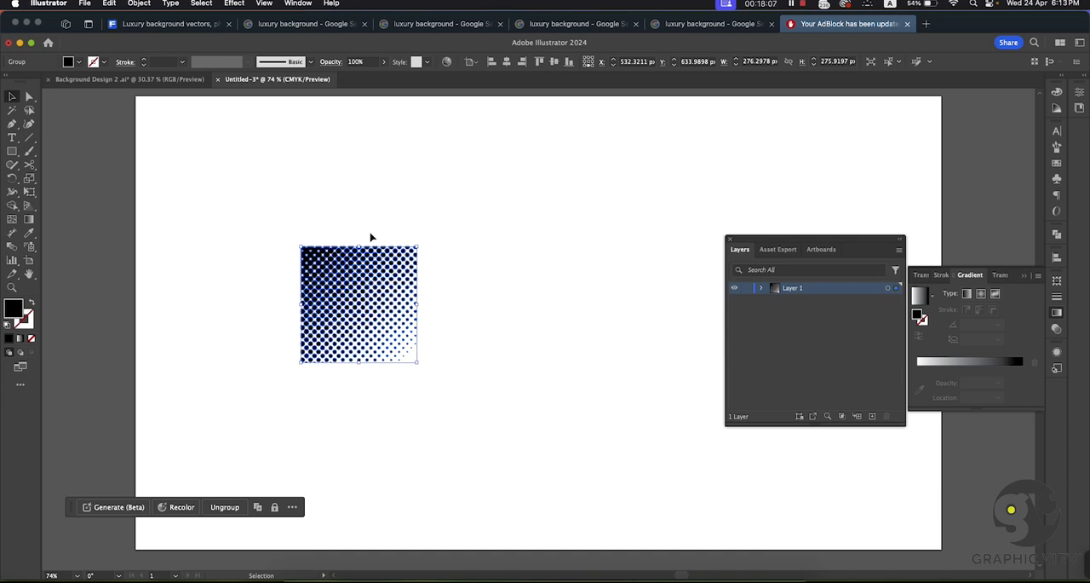
Step: Switch to Microsoft Edge and open the Pikbest page of the Modern Luxury Background reference from the luxury background image results
{"action": "left_click", "coordinate": [701, 572]}
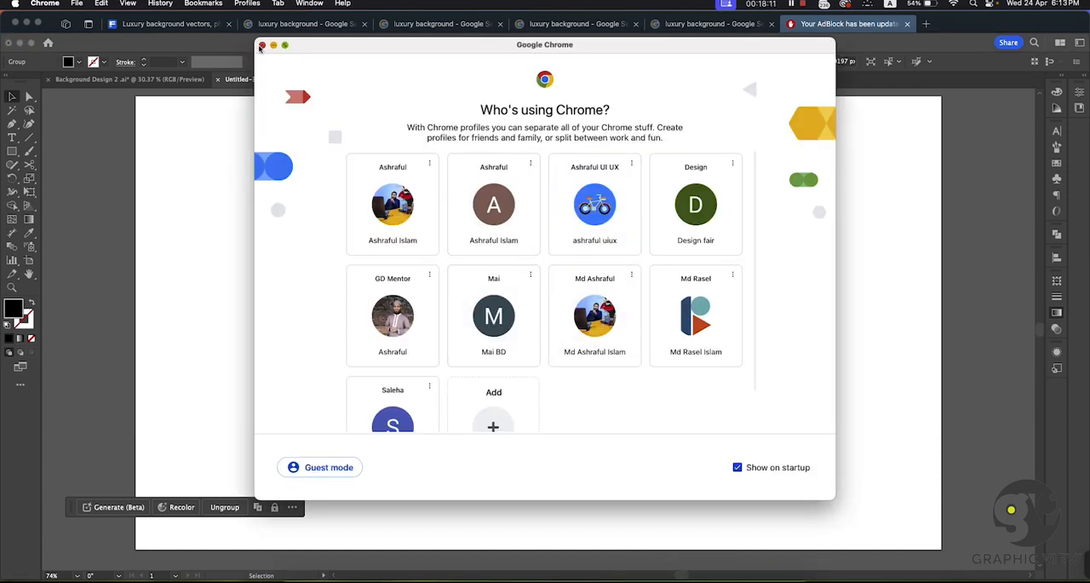
{"action": "left_click", "coordinate": [261, 45]}
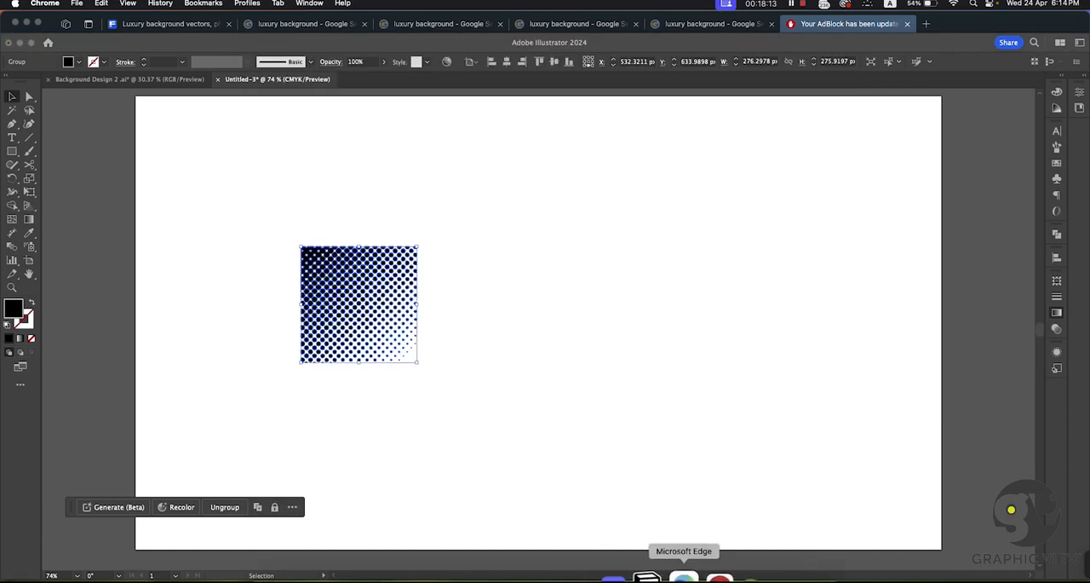
{"action": "left_click", "coordinate": [684, 578]}
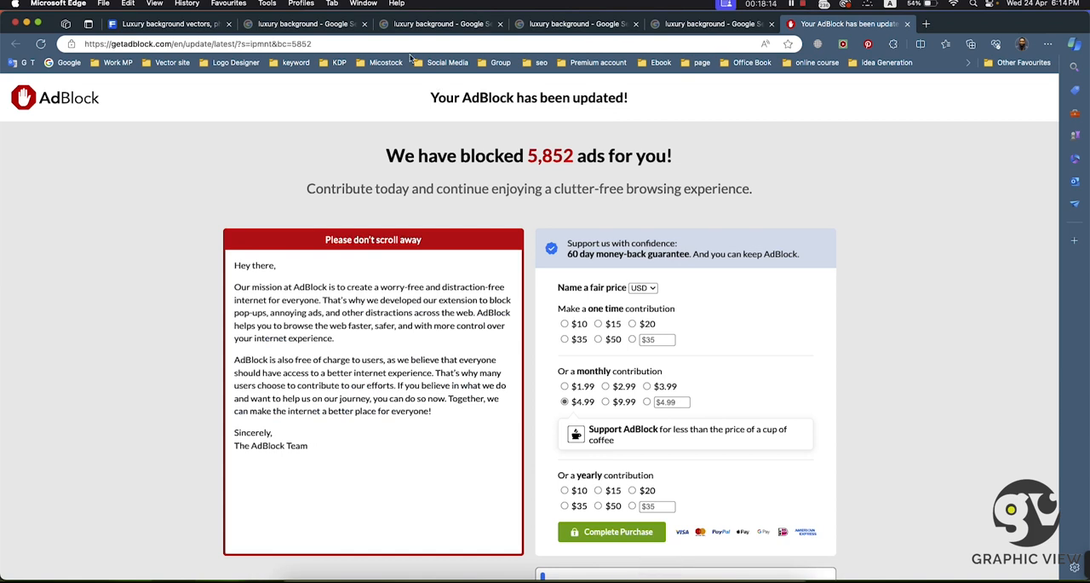
{"action": "left_click", "coordinate": [926, 25]}
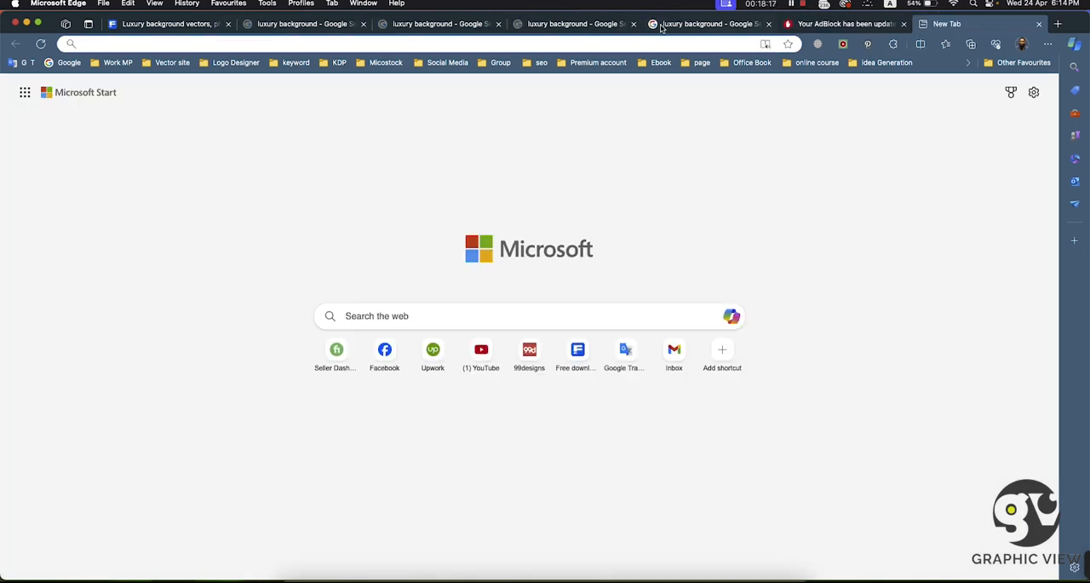
{"action": "left_click", "coordinate": [653, 25]}
{"action": "left_click", "coordinate": [553, 26]}
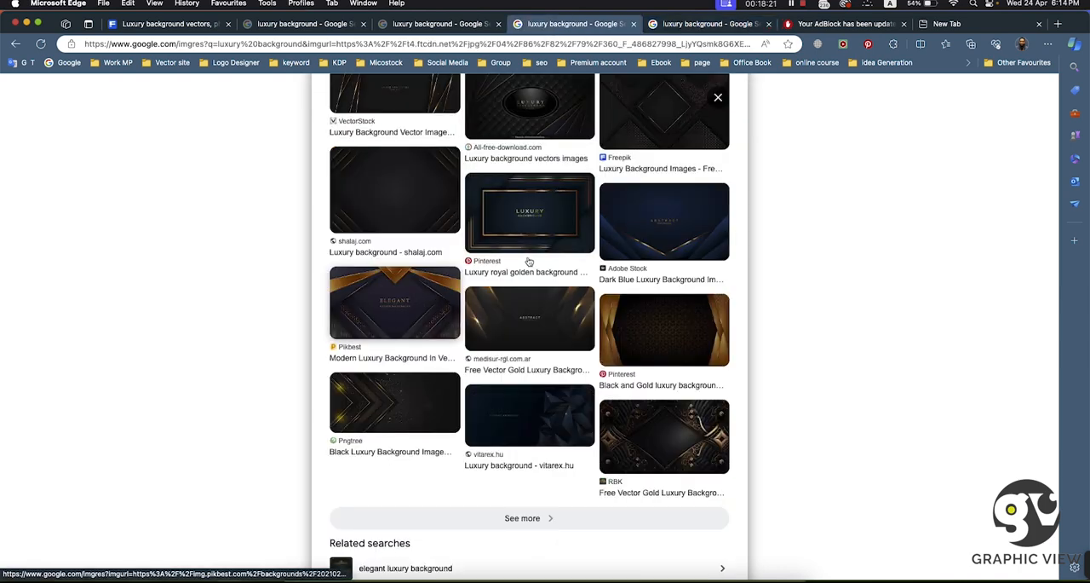
{"action": "left_click", "coordinate": [392, 294]}
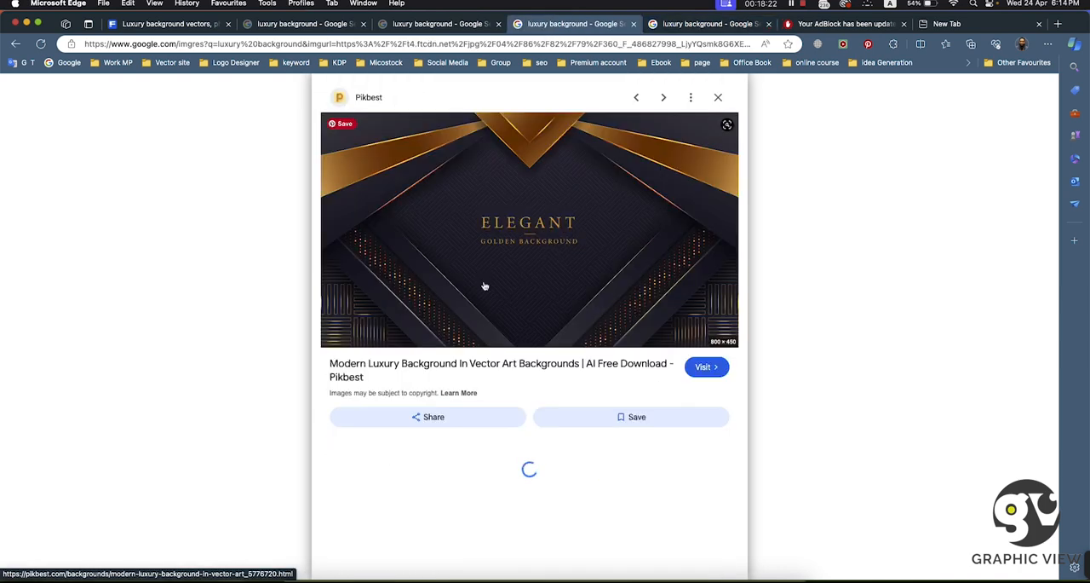
{"action": "left_click", "coordinate": [395, 271]}
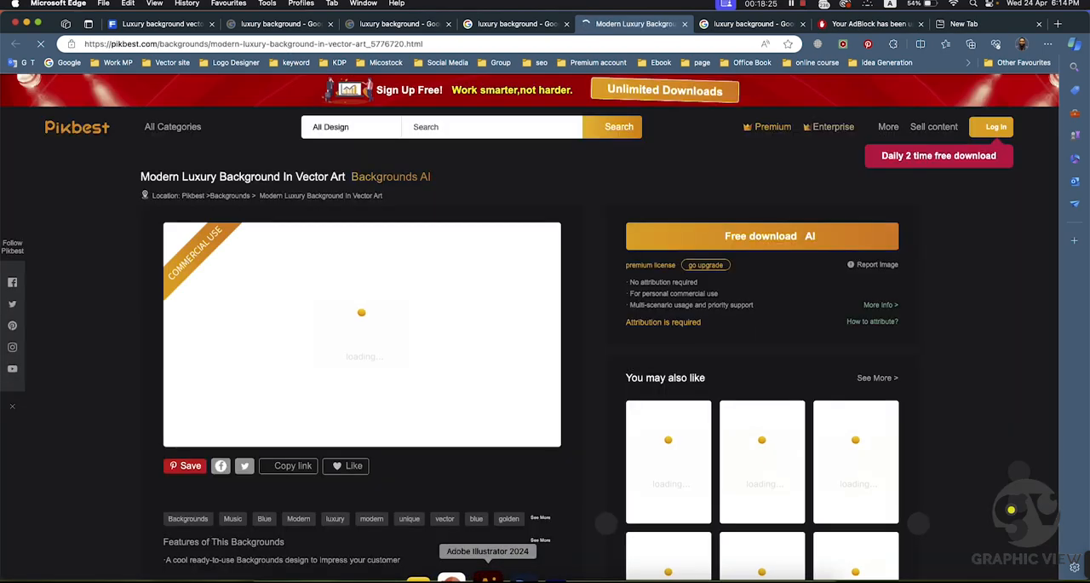
Step: Switch to Illustrator's Background Design 2 document and draw a black square of about 55 px beside the Elegant reference image
{"action": "left_click", "coordinate": [487, 577]}
{"action": "left_click", "coordinate": [138, 79]}
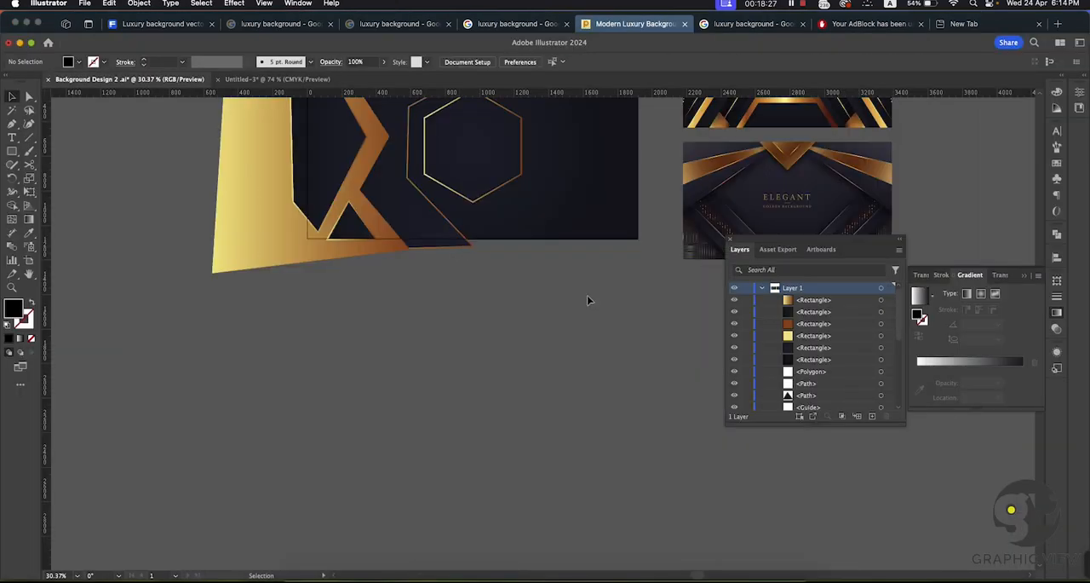
{"action": "left_click_drag", "start_coordinate": [607, 254], "coordinate": [319, 294]}
{"action": "left_click_drag", "start_coordinate": [503, 275], "coordinate": [555, 349]}
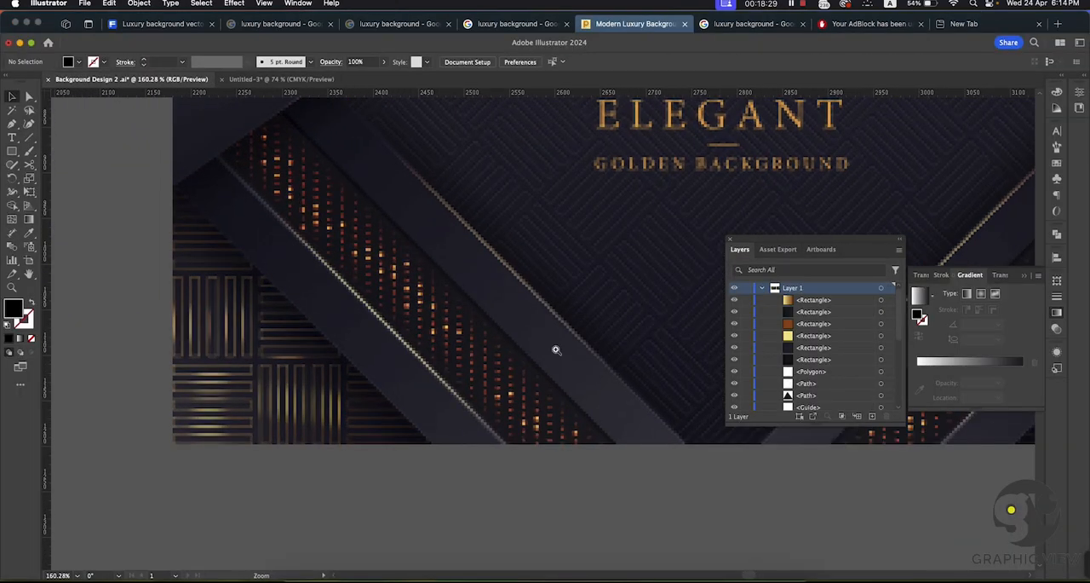
{"action": "left_click_drag", "start_coordinate": [308, 289], "coordinate": [407, 247]}
{"action": "left_click", "coordinate": [12, 151]}
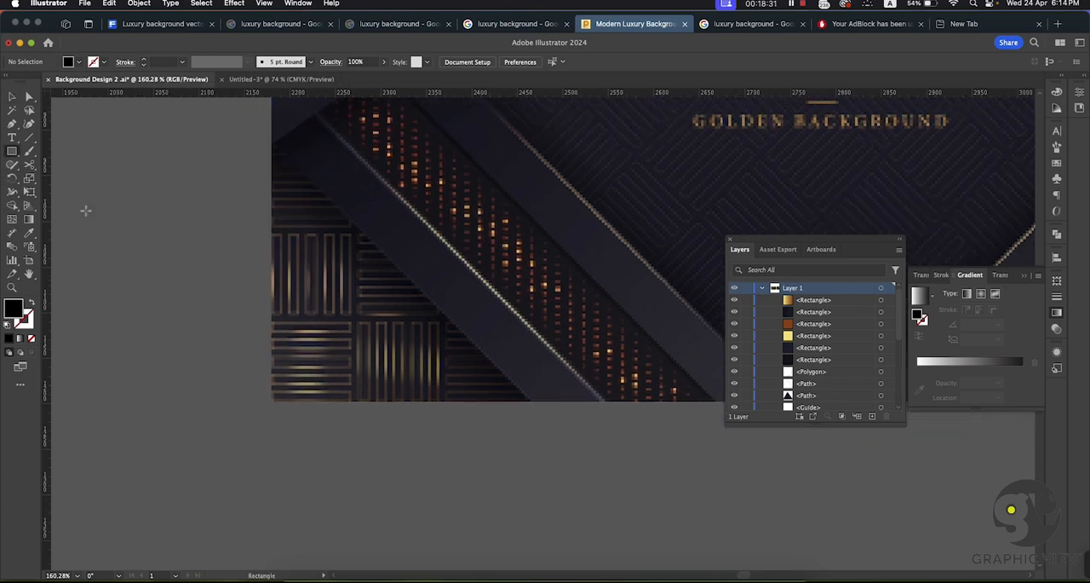
{"action": "left_click_drag", "start_coordinate": [75, 242], "coordinate": [128, 292]}
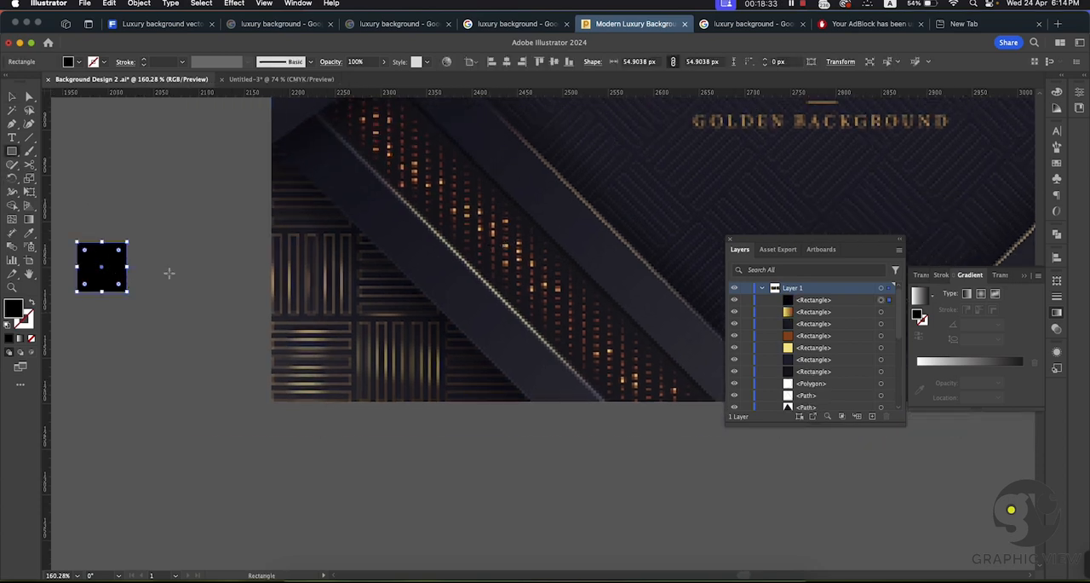
Step: Try to fill the black square with light orange efb589, undo it, and try a stronger orange from the Color Picker
{"action": "left_click", "coordinate": [12, 98]}
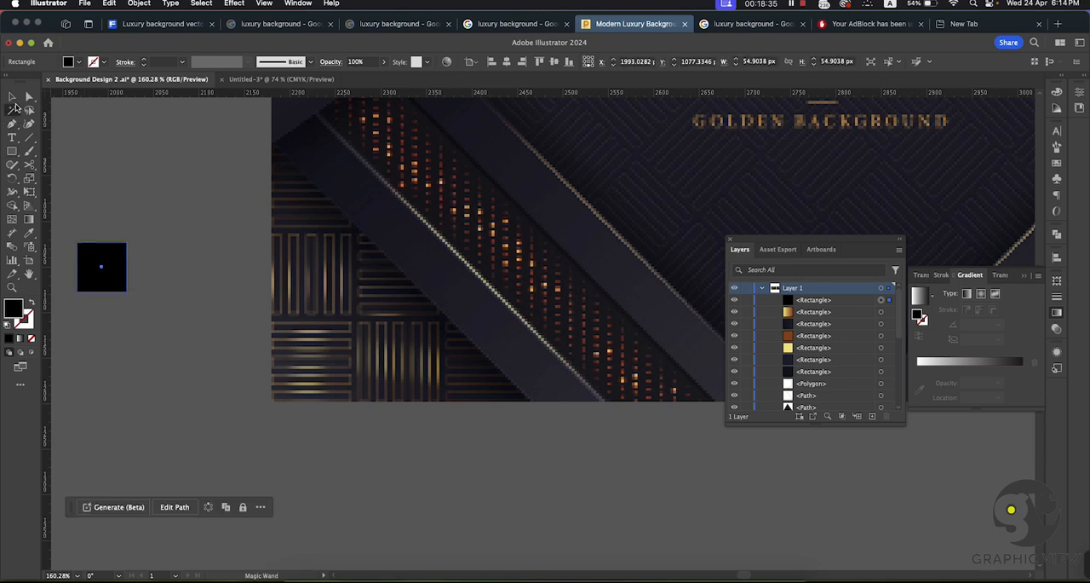
{"action": "double_click", "coordinate": [12, 308]}
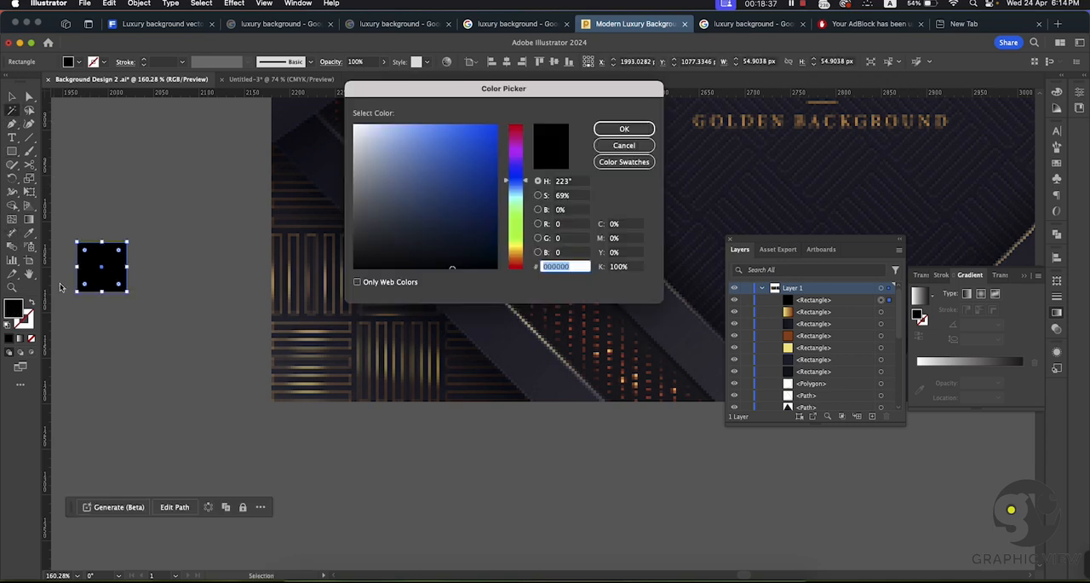
{"action": "left_click_drag", "start_coordinate": [512, 238], "coordinate": [516, 258]}
{"action": "left_click", "coordinate": [415, 132]}
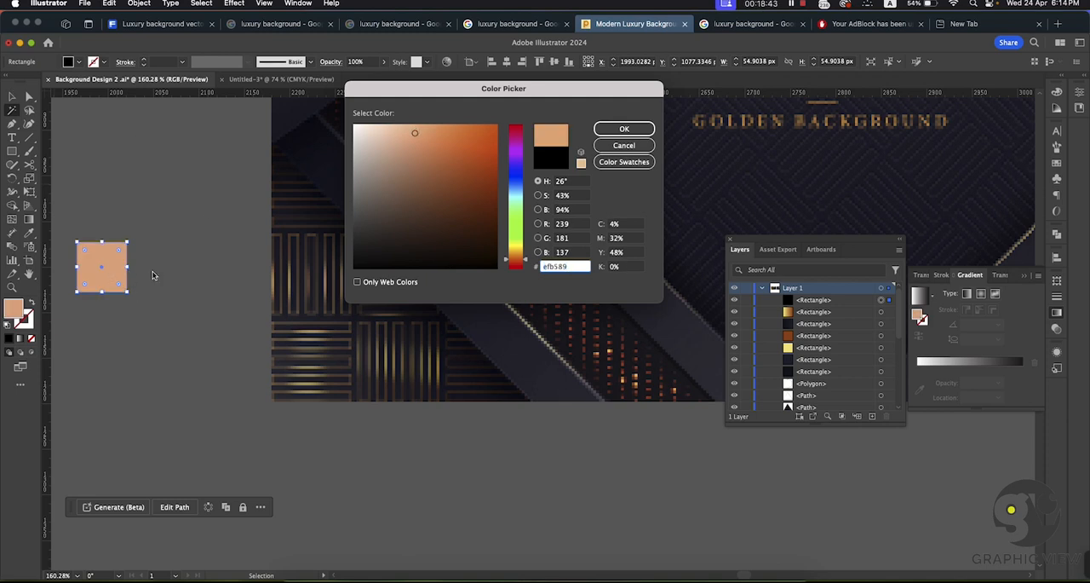
{"action": "left_click", "coordinate": [622, 130]}
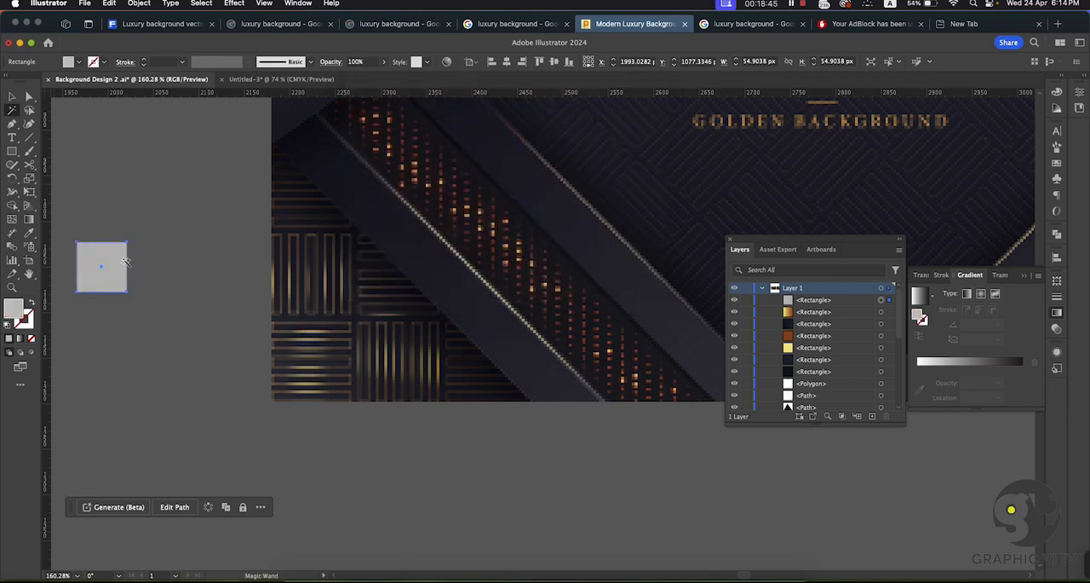
{"action": "key", "text": "super+z"}
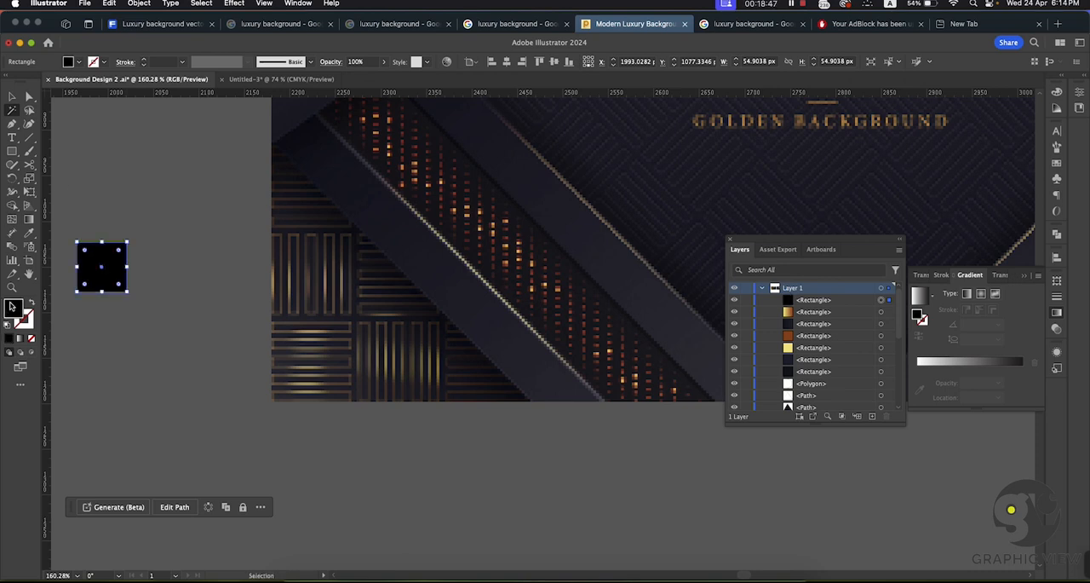
{"action": "double_click", "coordinate": [13, 308]}
{"action": "left_click", "coordinate": [514, 252]}
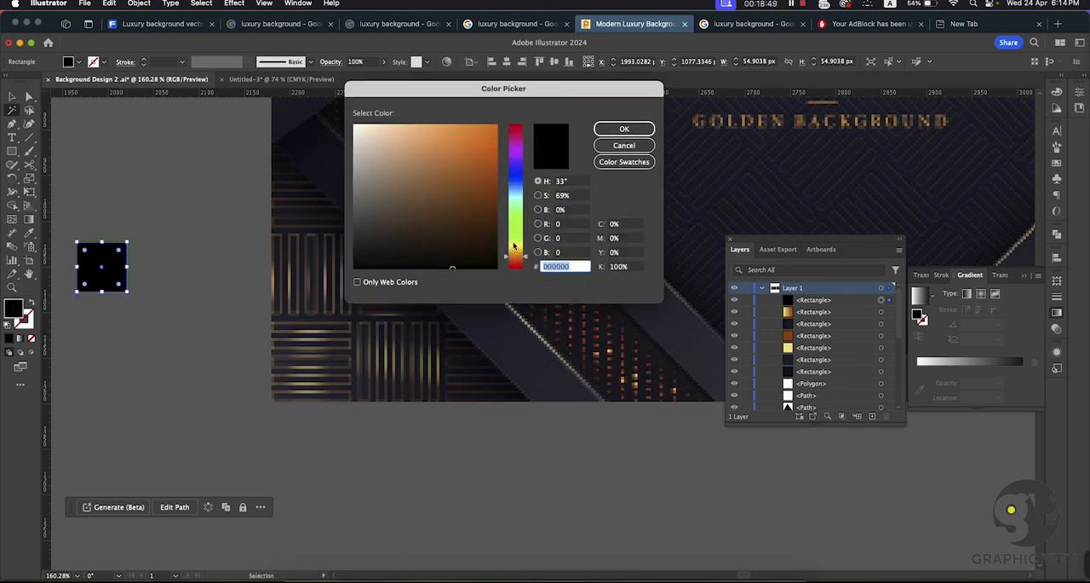
{"action": "left_click", "coordinate": [447, 131]}
{"action": "left_click", "coordinate": [624, 129]}
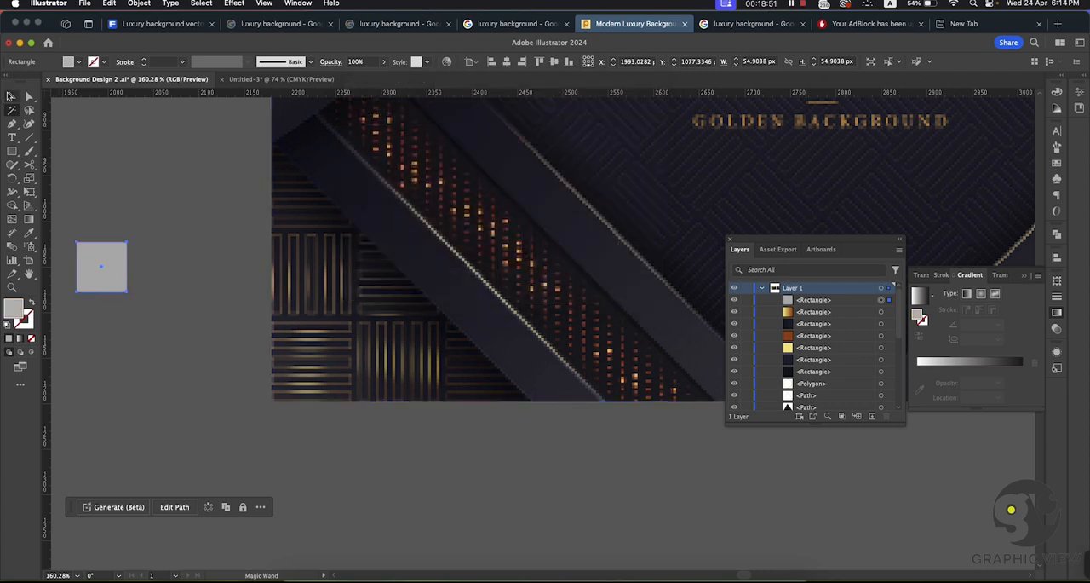
Step: Fill the square with the orange swatch f7941d and deselect it
{"action": "left_click", "coordinate": [79, 61]}
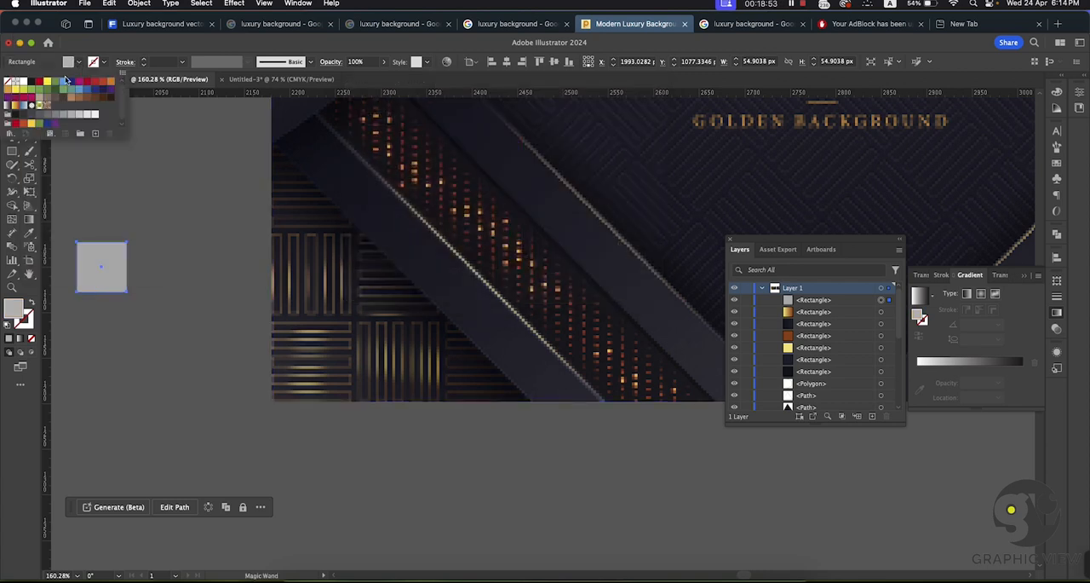
{"action": "left_click", "coordinate": [109, 86]}
{"action": "key", "text": "Escape"}
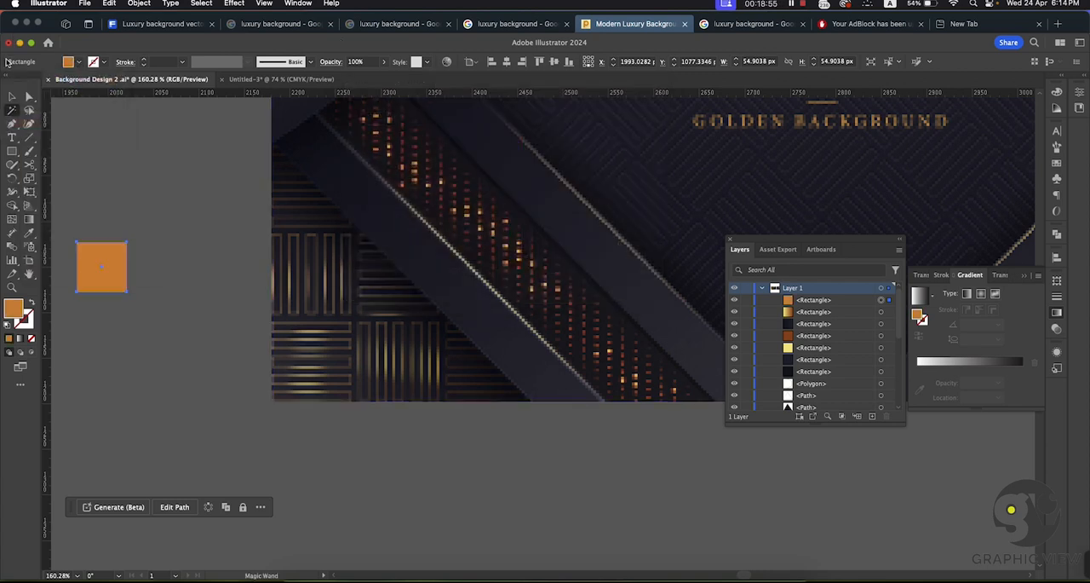
{"action": "left_click", "coordinate": [13, 98]}
{"action": "left_click", "coordinate": [124, 177]}
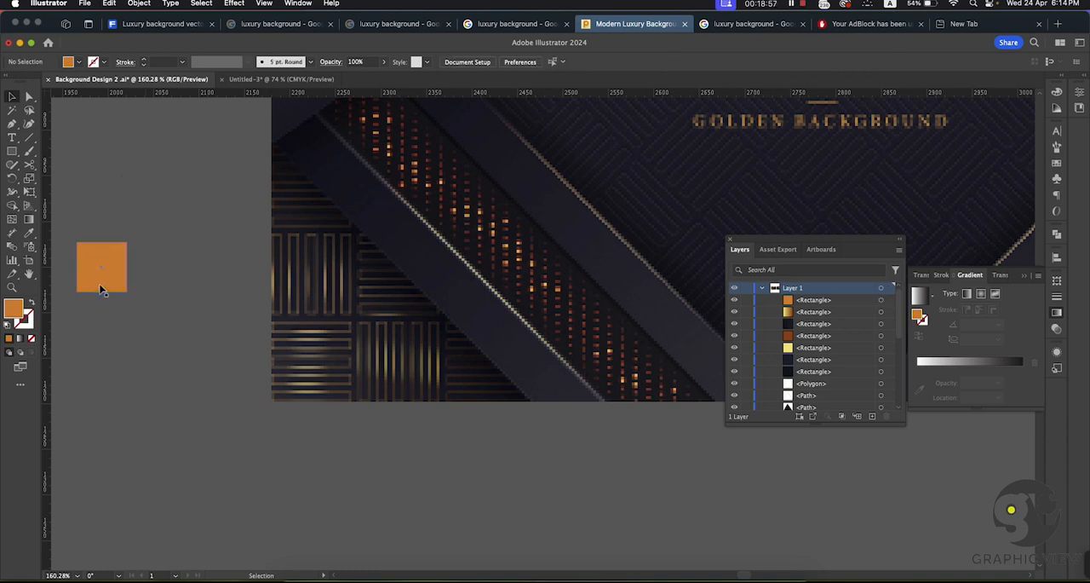
Step: Duplicate the orange square directly below and fill the copy with darker orange ce720d
{"action": "left_click_drag", "start_coordinate": [101, 290], "coordinate": [100, 348]}
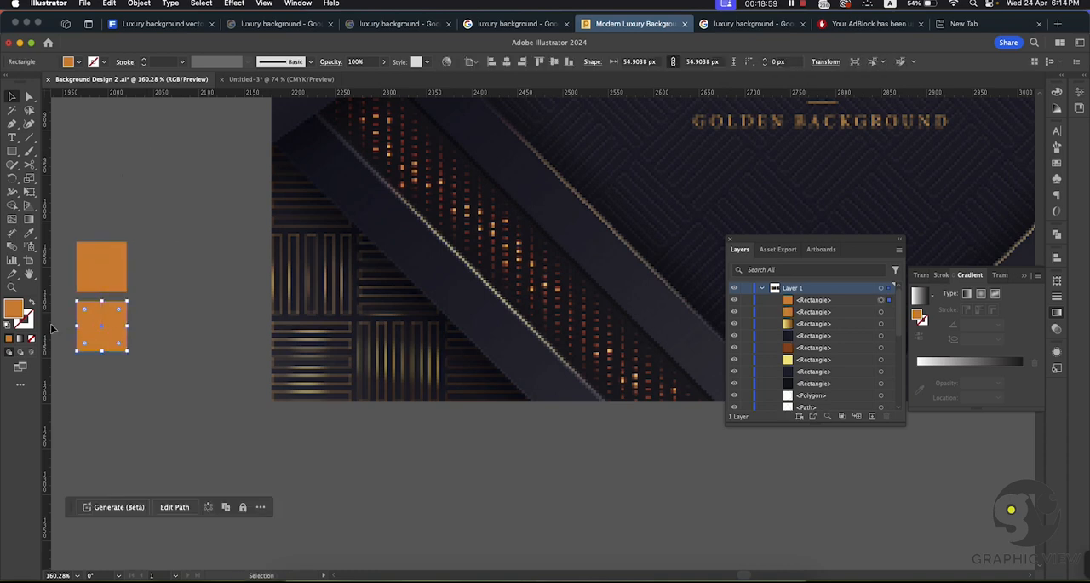
{"action": "double_click", "coordinate": [20, 315]}
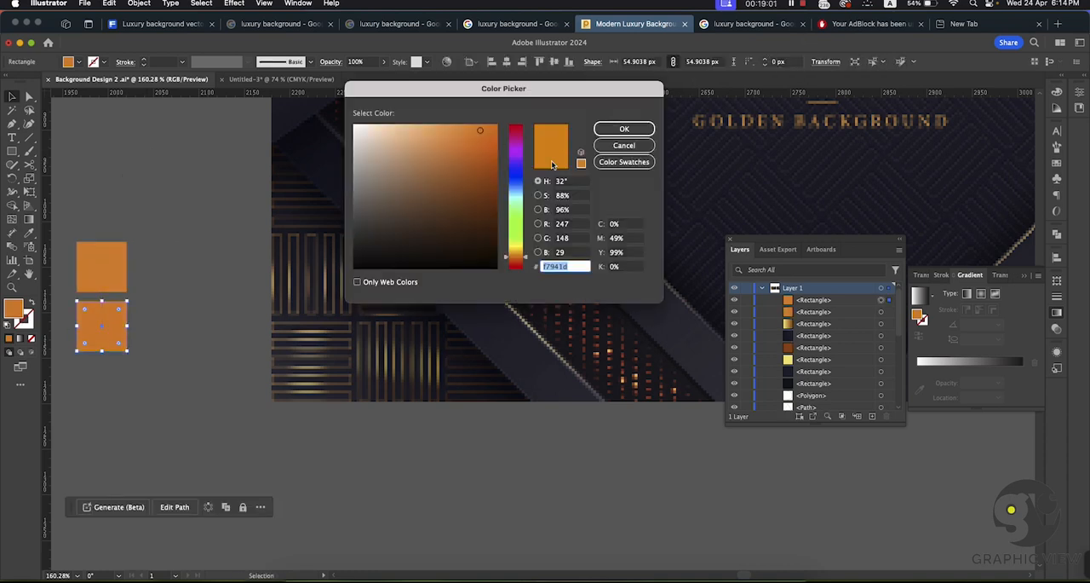
{"action": "left_click", "coordinate": [490, 151]}
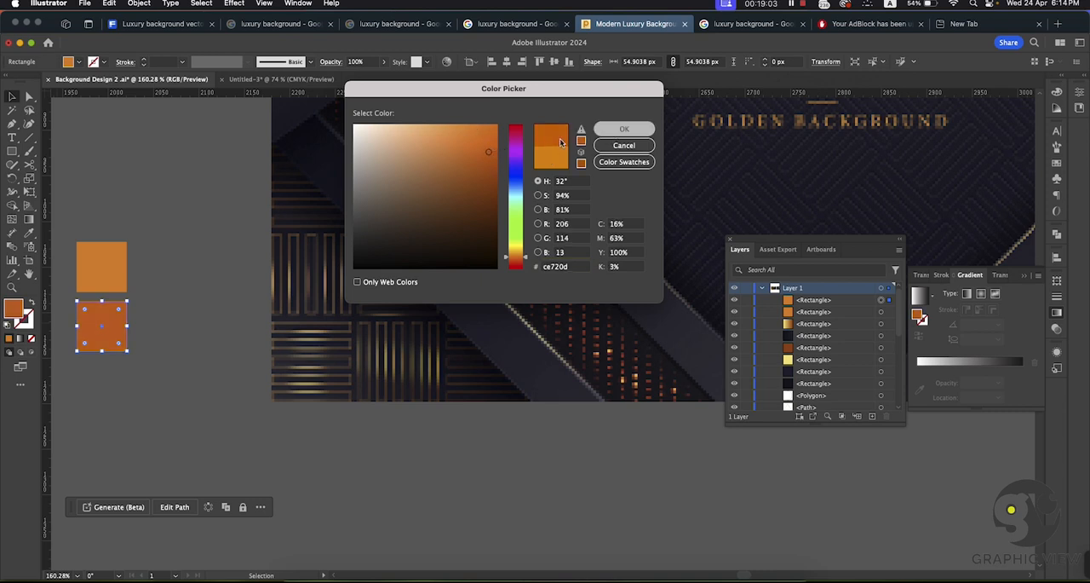
{"action": "left_click", "coordinate": [623, 129]}
{"action": "left_click", "coordinate": [222, 207]}
Step: Duplicate the dark orange square below itself and fill the copy with brown 8e4b07
{"action": "left_click_drag", "start_coordinate": [105, 327], "coordinate": [106, 390]}
{"action": "double_click", "coordinate": [15, 315]}
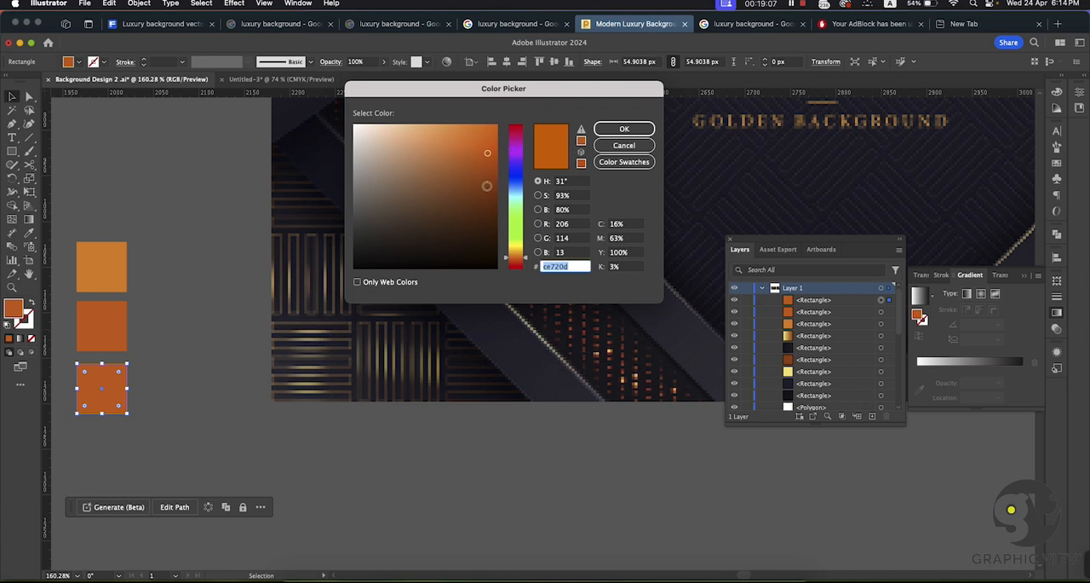
{"action": "left_click", "coordinate": [492, 189]}
{"action": "left_click", "coordinate": [624, 129]}
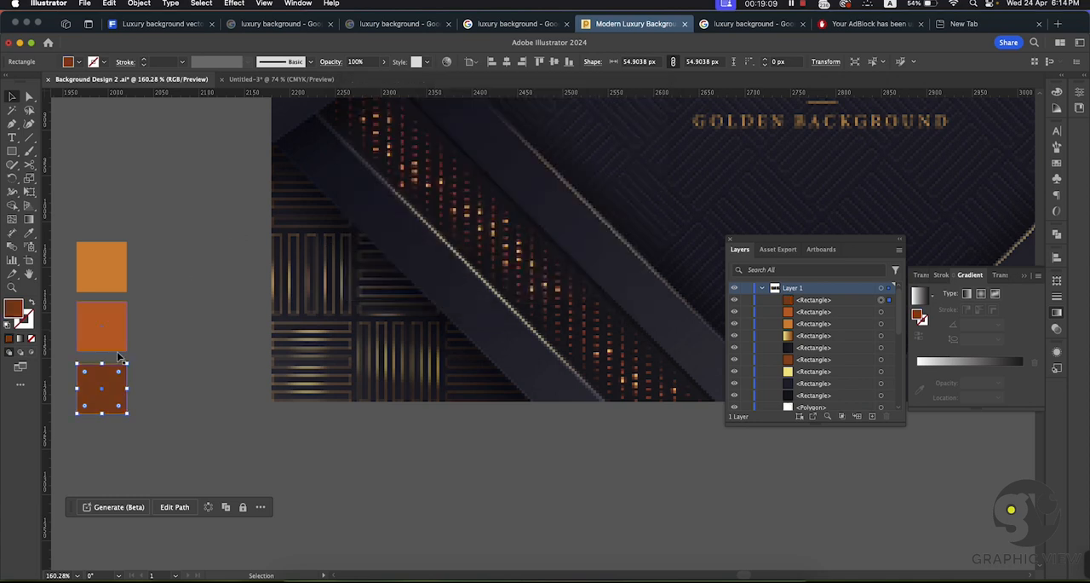
Step: Duplicate the brown square below itself and fill the copy with dark brown 5b2d03
{"action": "left_click_drag", "start_coordinate": [108, 386], "coordinate": [109, 450]}
{"action": "double_click", "coordinate": [17, 315]}
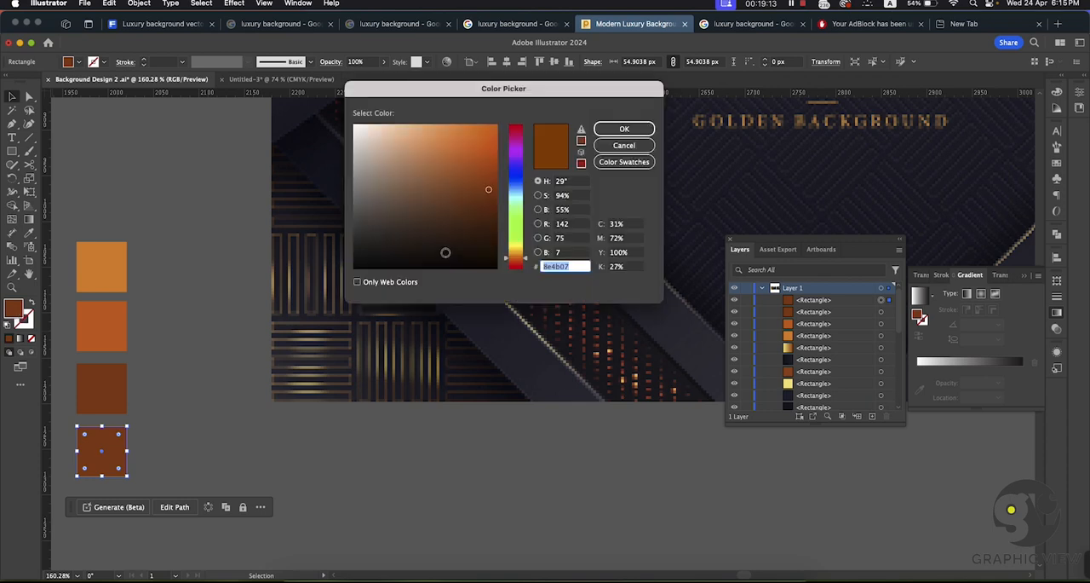
{"action": "left_click", "coordinate": [493, 218]}
{"action": "left_click", "coordinate": [623, 129]}
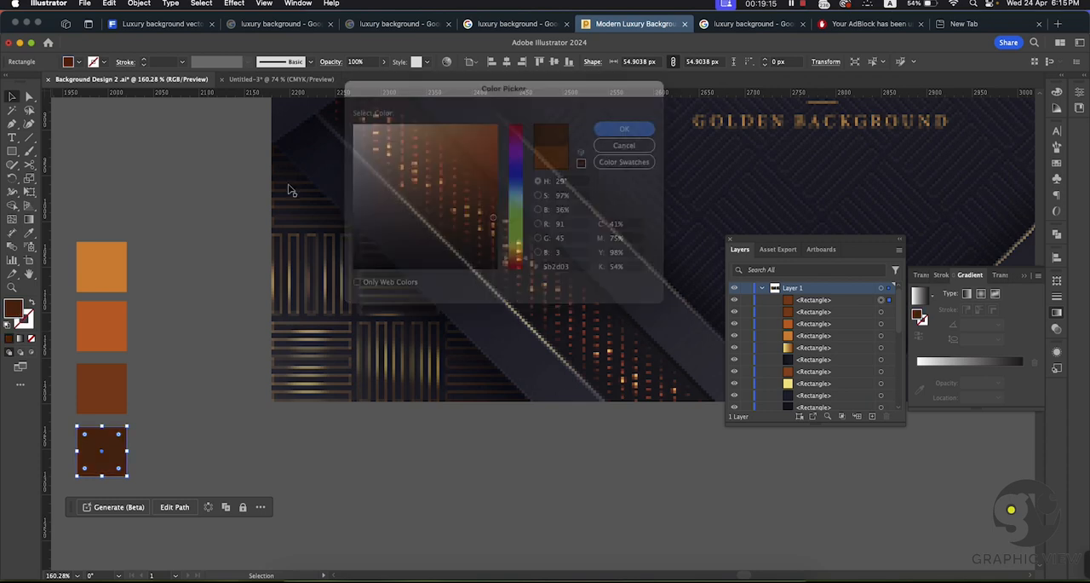
{"action": "left_click", "coordinate": [151, 298]}
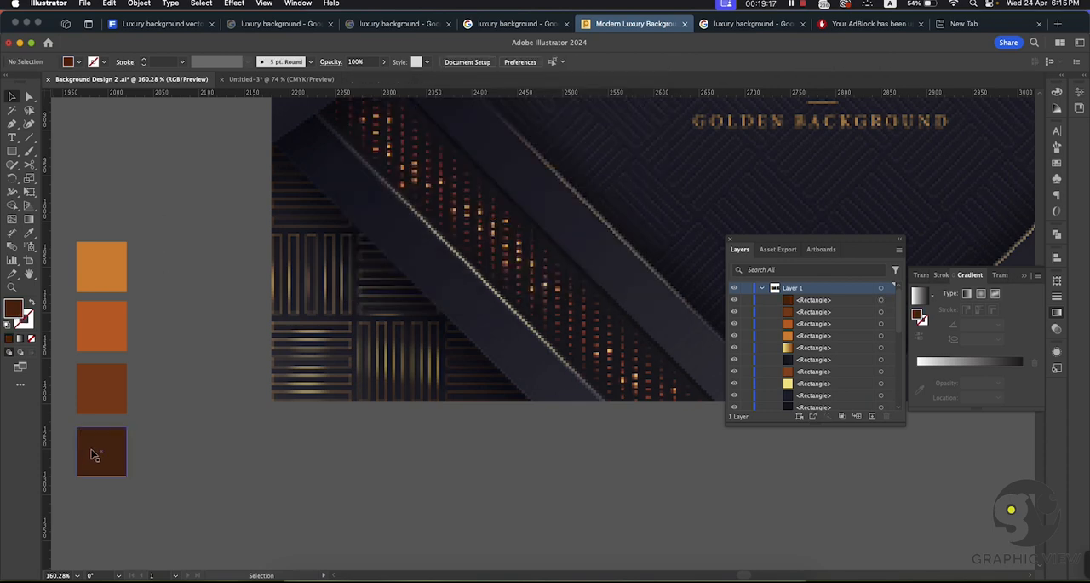
Step: Add a fifth square by duplicating the dark brown one below and fill it with darker brown 492303
{"action": "left_click_drag", "start_coordinate": [94, 455], "coordinate": [94, 513]}
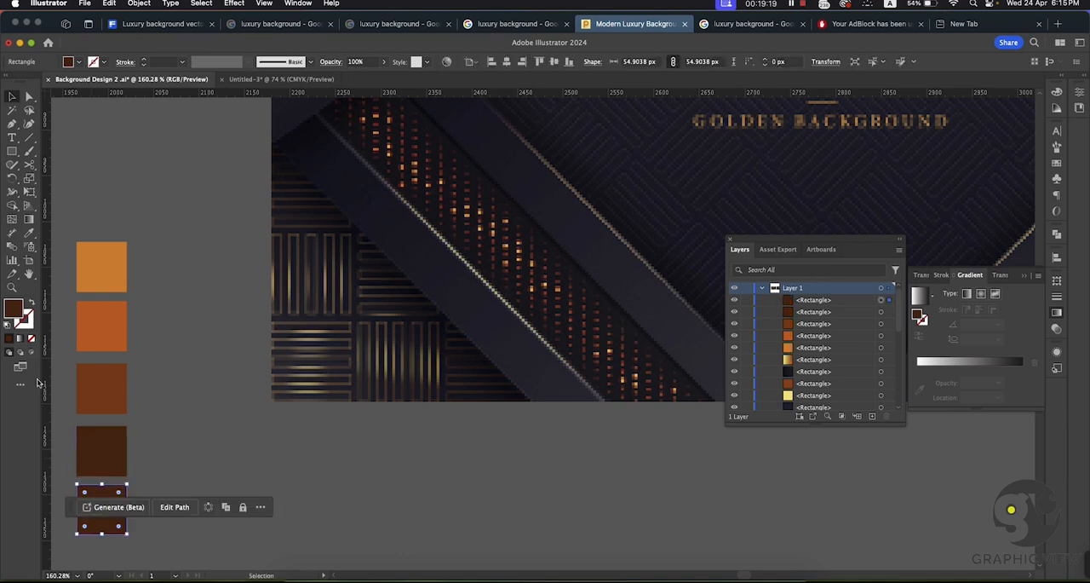
{"action": "double_click", "coordinate": [14, 309]}
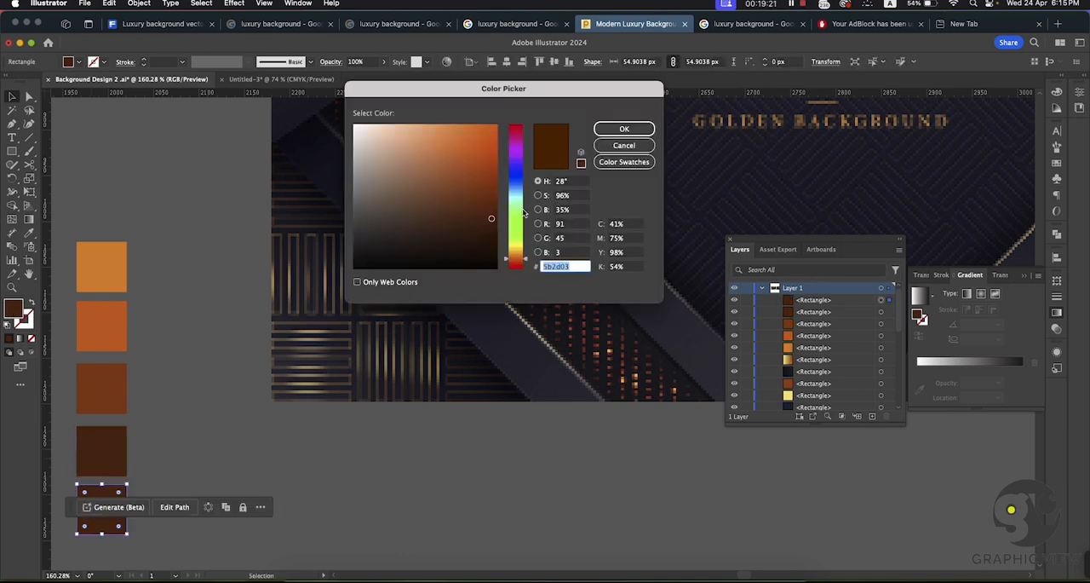
{"action": "left_click", "coordinate": [624, 128]}
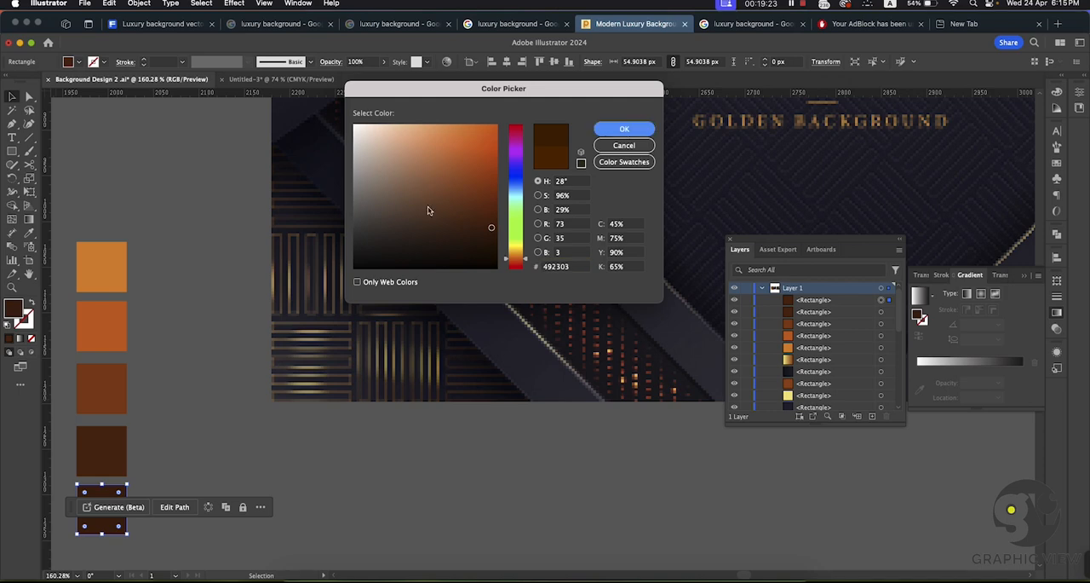
{"action": "left_click", "coordinate": [202, 265]}
Step: Select all five orange-to-brown squares and move them above the artboard, near the existing color samples
{"action": "left_click_drag", "start_coordinate": [67, 548], "coordinate": [171, 200]}
{"action": "key", "text": "super+space"}
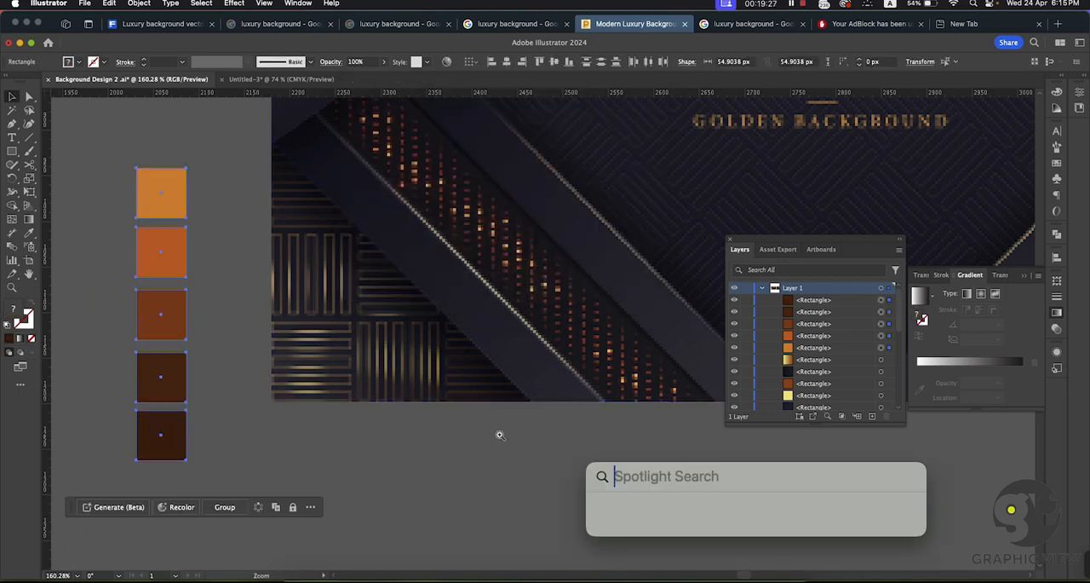
{"action": "left_click_drag", "start_coordinate": [501, 433], "coordinate": [237, 304]}
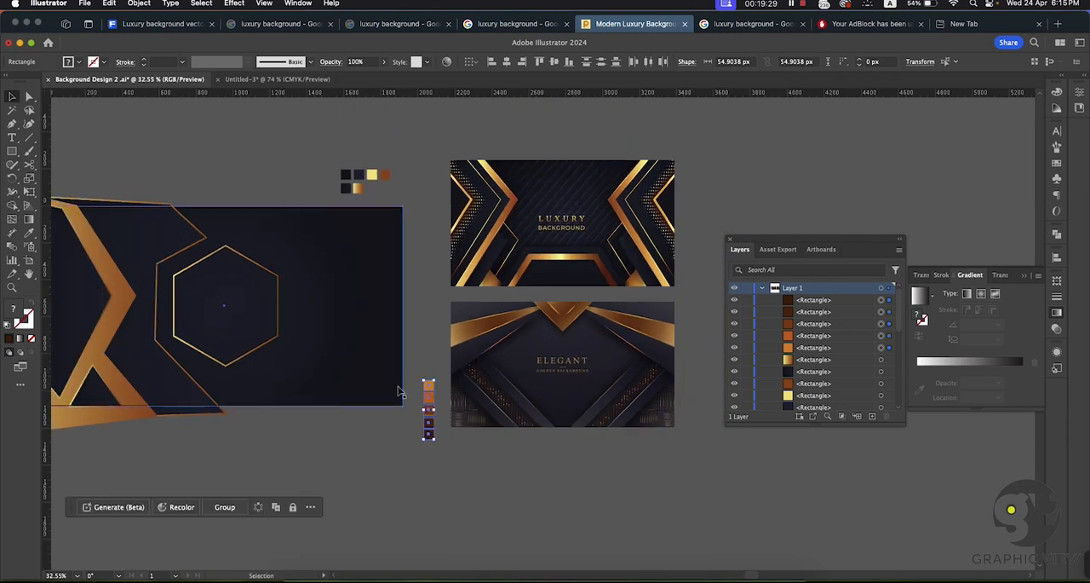
{"action": "left_click_drag", "start_coordinate": [429, 389], "coordinate": [256, 125]}
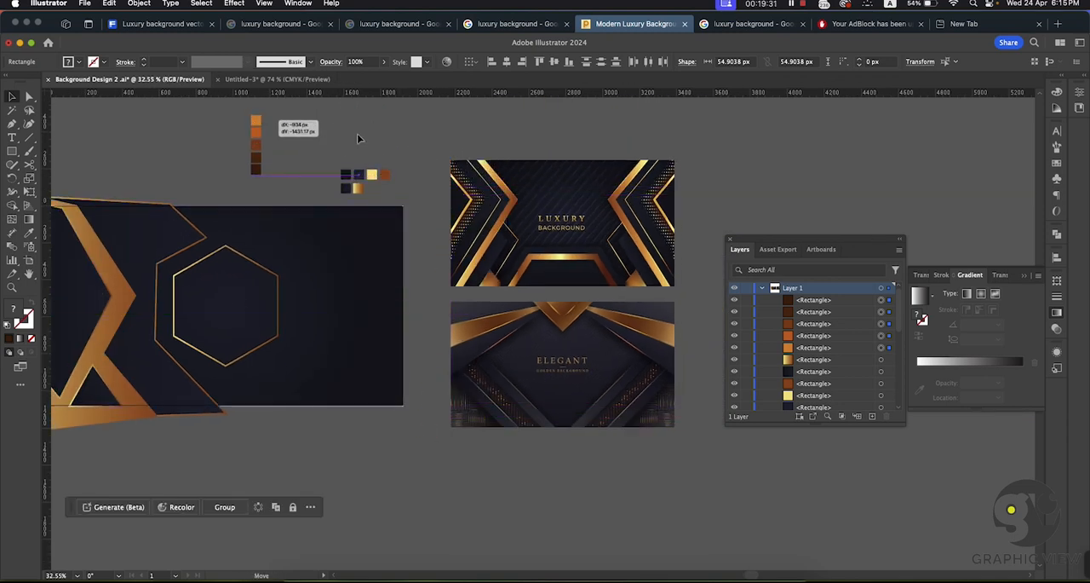
Step: Show the Swatches and shift the five selected color squares slightly lower above the artboard
{"action": "left_click", "coordinate": [300, 4]}
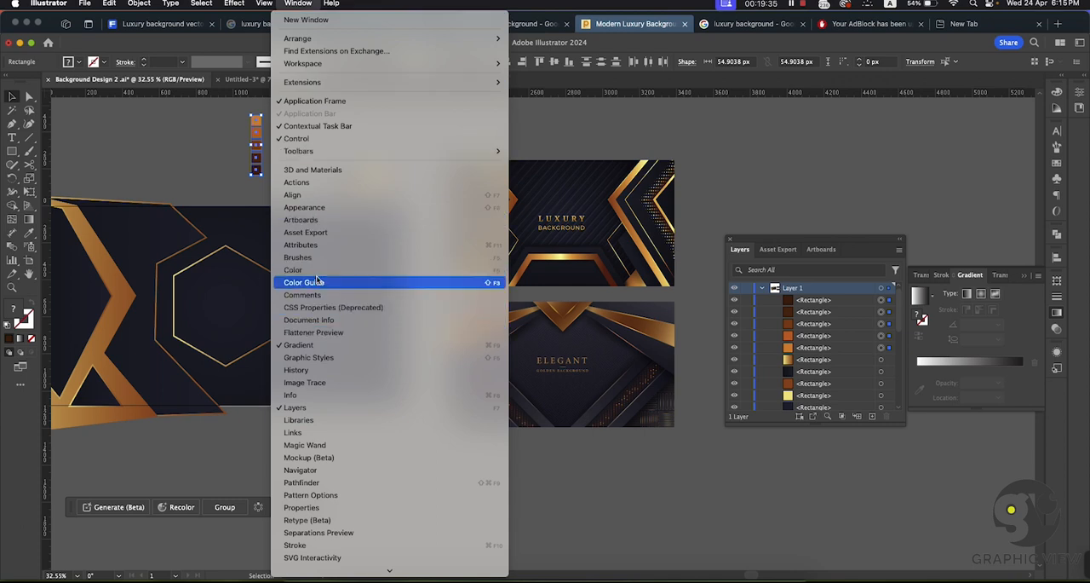
{"action": "scroll", "coordinate": [317, 281], "scroll_direction": "down", "scroll_amount": 5}
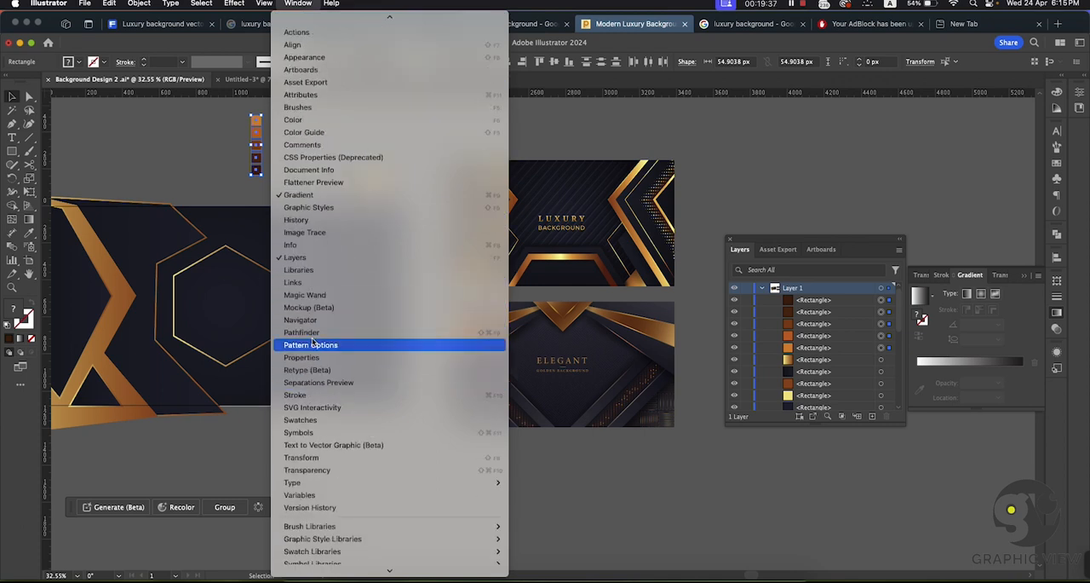
{"action": "scroll", "coordinate": [313, 343], "scroll_direction": "down", "scroll_amount": 2}
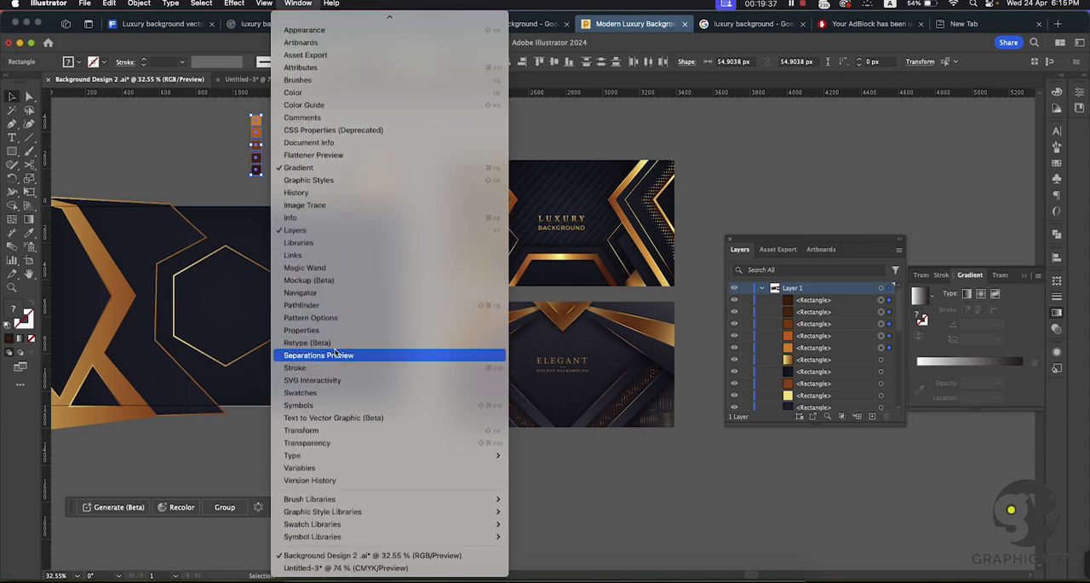
{"action": "left_click", "coordinate": [300, 393]}
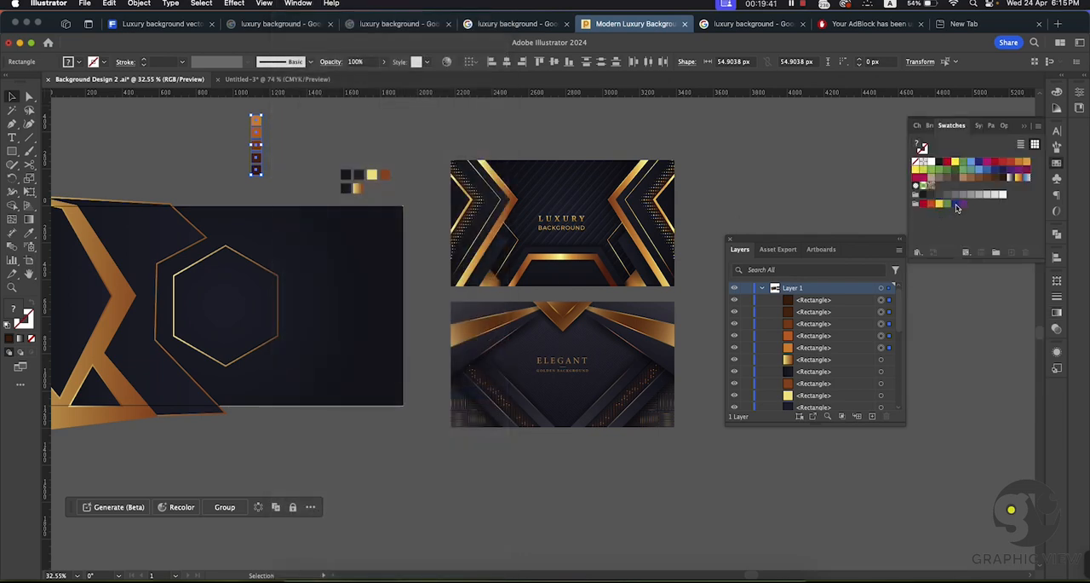
{"action": "key", "text": "ctrl+Up"}
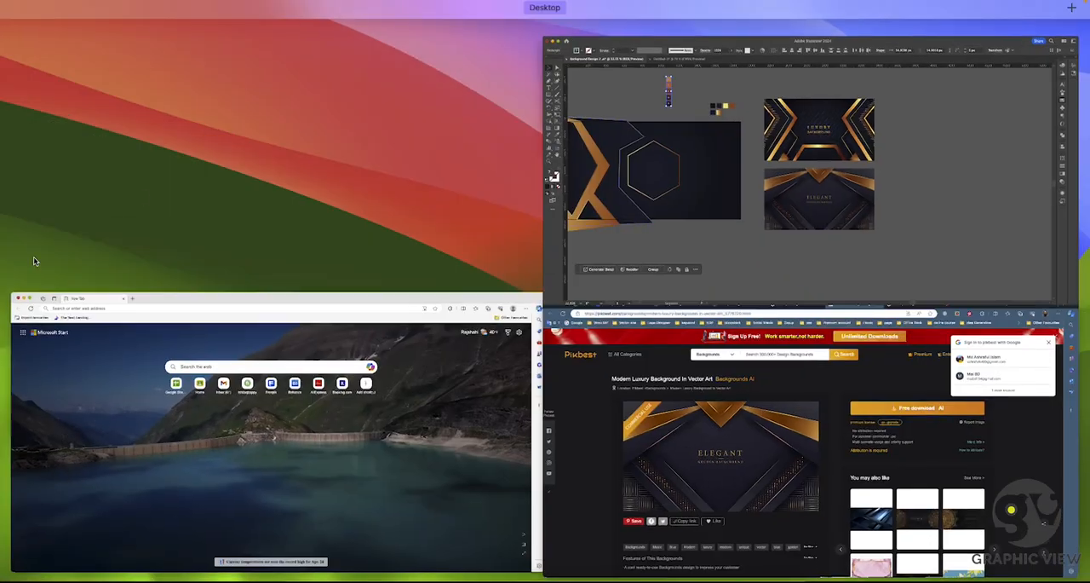
{"action": "left_click", "coordinate": [711, 128]}
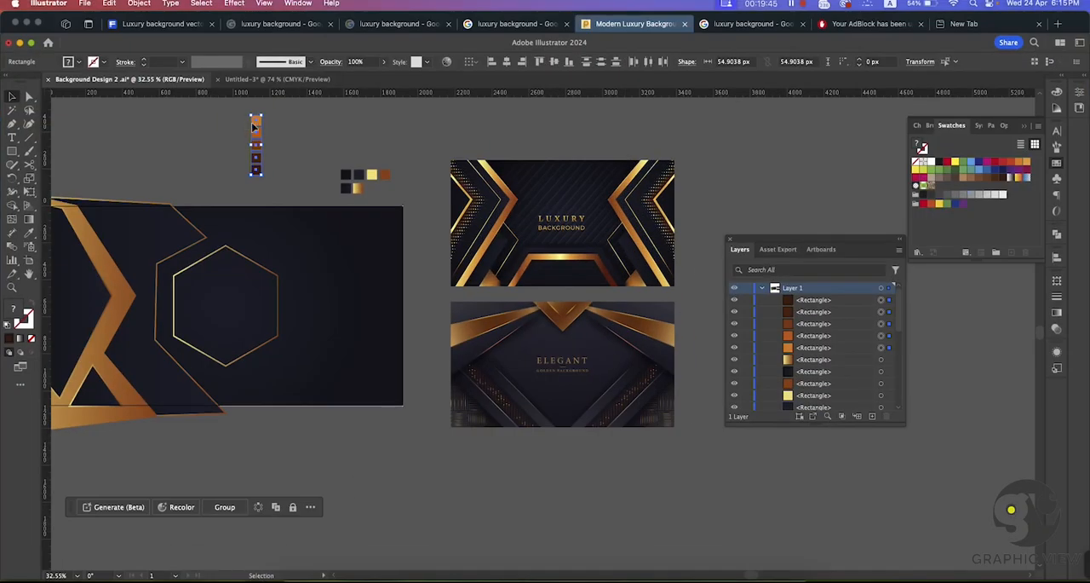
{"action": "mouse_move", "coordinate": [253, 127]}
{"action": "left_mouse_down"}
{"action": "mouse_move", "coordinate": [658, 183]}
{"action": "mouse_move", "coordinate": [571, 160]}
{"action": "mouse_move", "coordinate": [251, 133]}
{"action": "left_mouse_up"}
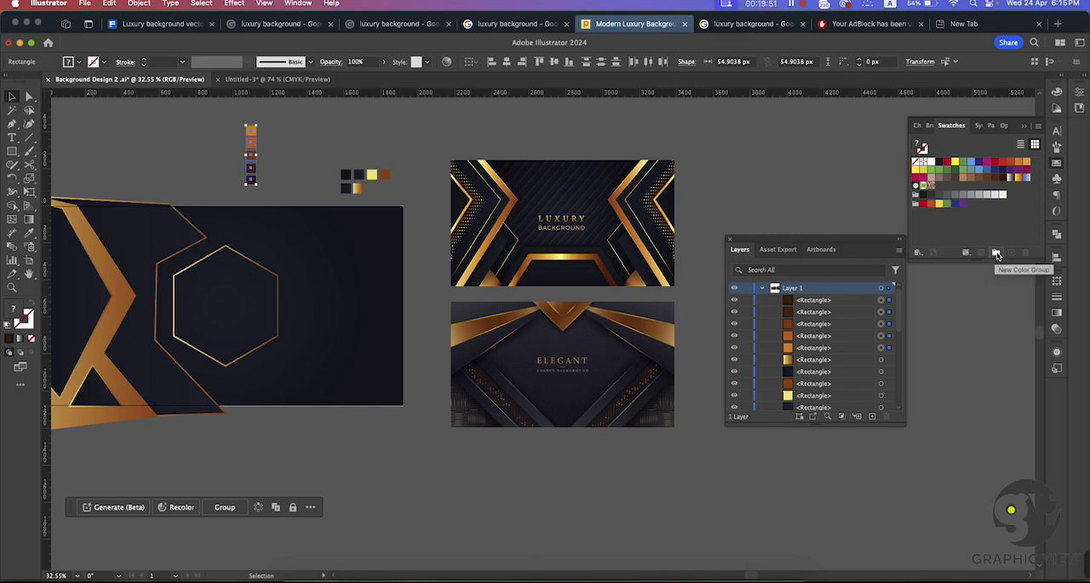
Step: Create a color group named "go" from the five selected orange-to-brown squares and select its swatches
{"action": "left_click", "coordinate": [997, 254]}
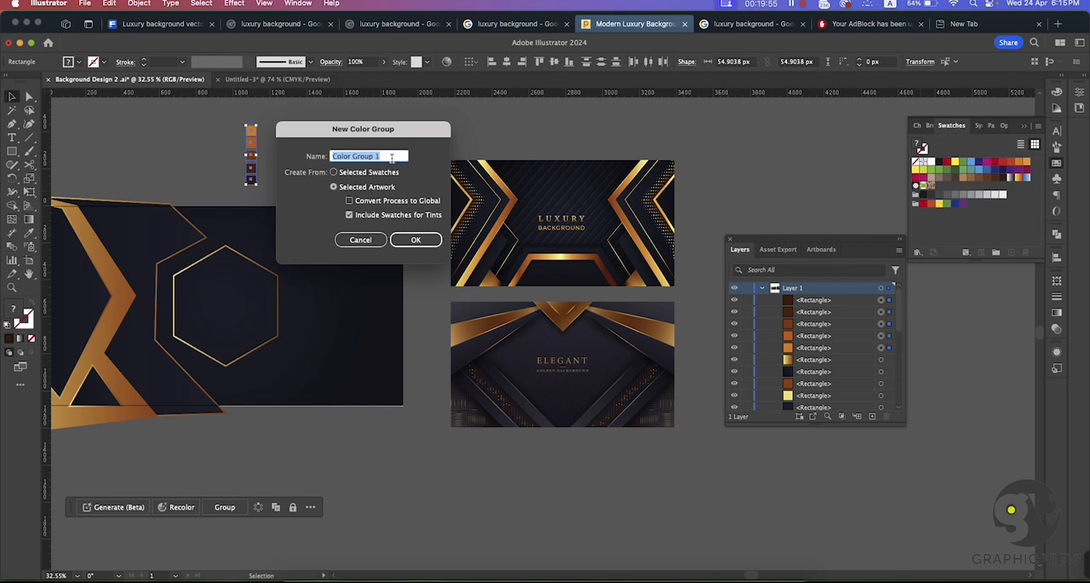
{"action": "type", "text": "golden"}
{"action": "key", "text": "Return"}
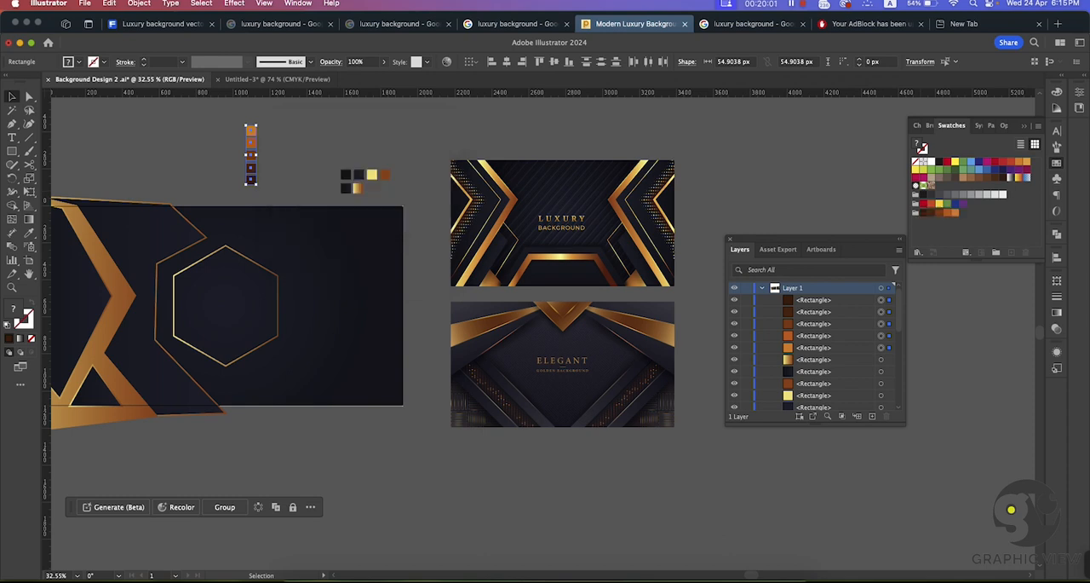
{"action": "left_click", "coordinate": [924, 217]}
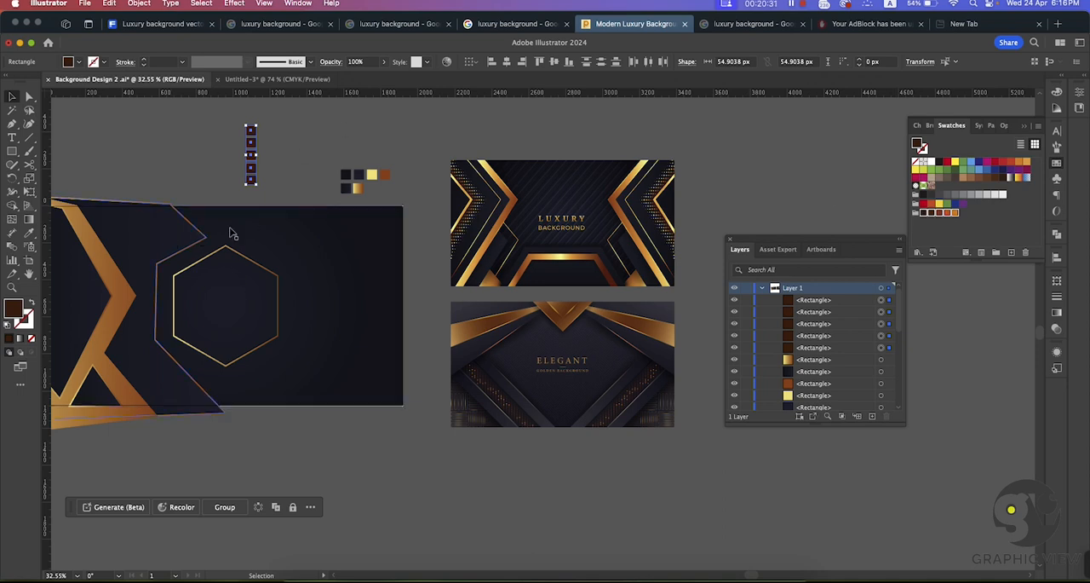
Step: Copy the halftone dot group from the Untitled-3 document into Background Design 2 and place it below the artboard's lower-right corner
{"action": "left_click", "coordinate": [277, 79]}
{"action": "left_click", "coordinate": [345, 249]}
{"action": "left_click_drag", "start_coordinate": [345, 250], "coordinate": [215, 183]}
{"action": "left_click_drag", "start_coordinate": [361, 390], "coordinate": [384, 489]}
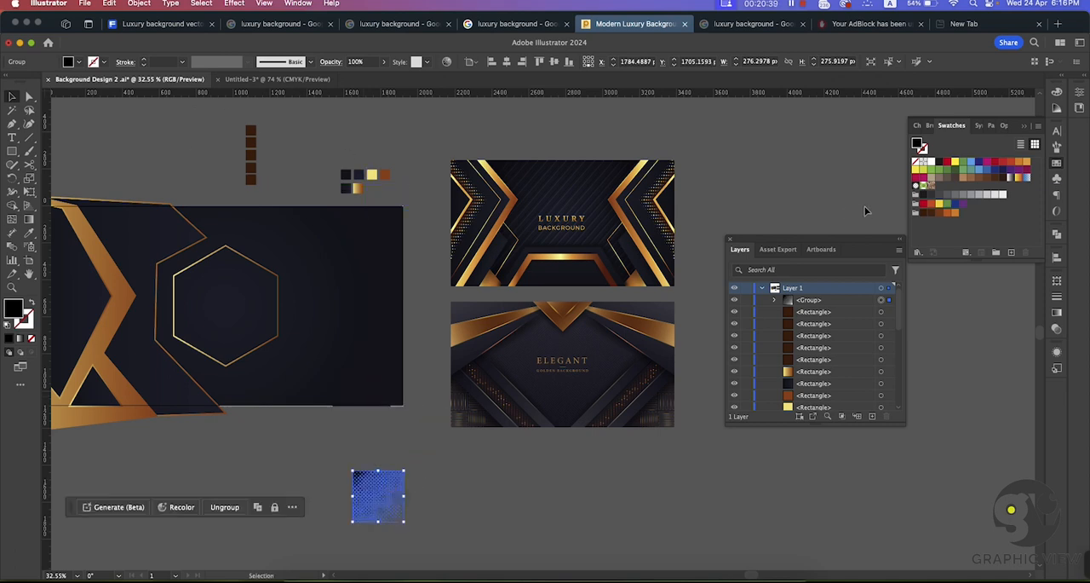
Step: Randomly recolor the halftone group's dots with the Randomus script's Fill Swatches option, using the swatches of the new orange-brown color group
{"action": "left_click", "coordinate": [922, 214]}
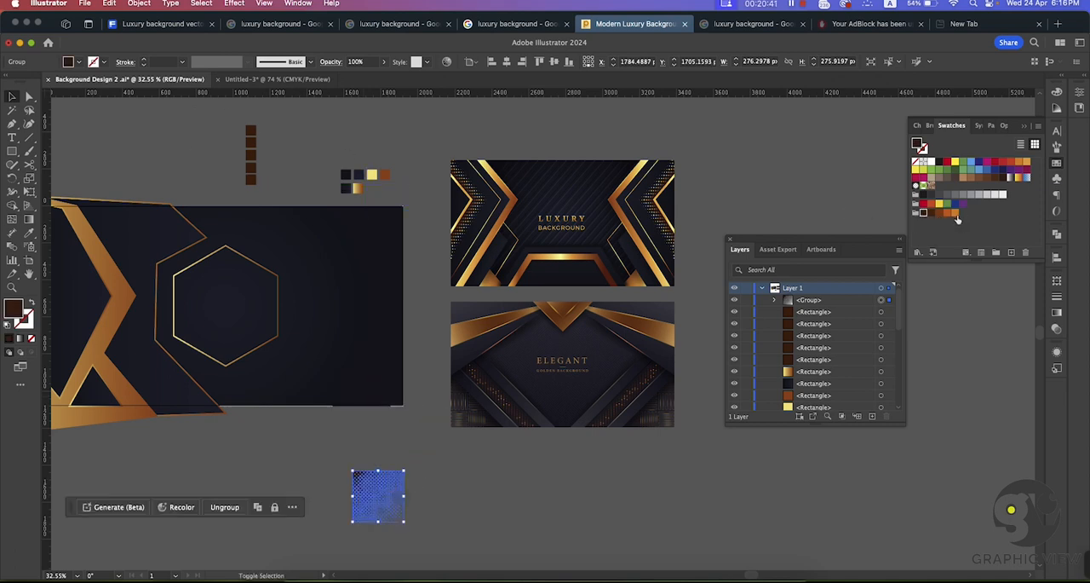
{"action": "left_click", "coordinate": [85, 4]}
{"action": "mouse_move", "coordinate": [108, 305]}
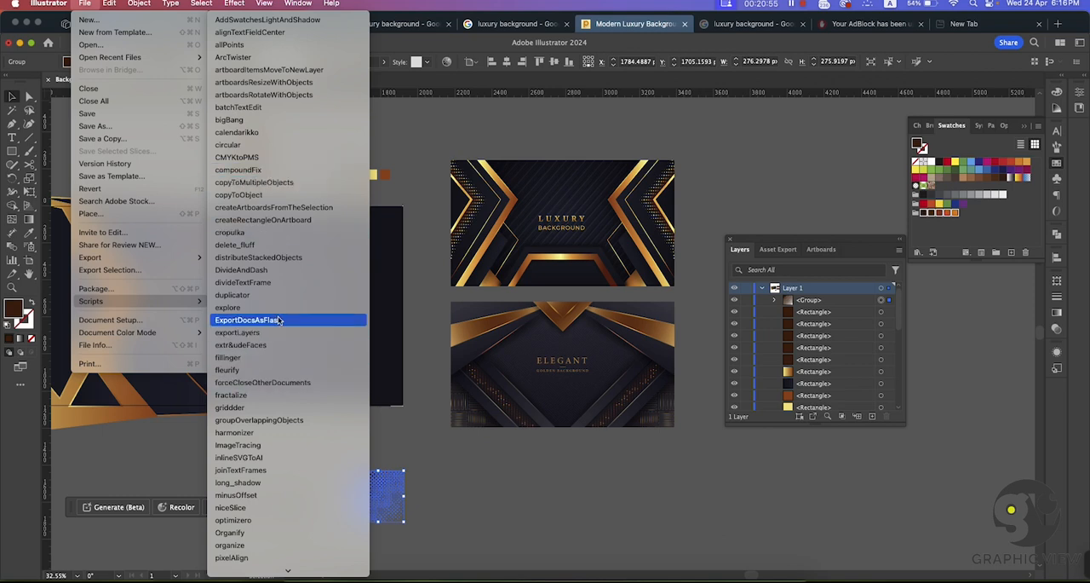
{"action": "scroll", "coordinate": [279, 319], "scroll_direction": "down", "scroll_amount": 3}
{"action": "scroll", "coordinate": [275, 333], "scroll_direction": "down", "scroll_amount": 8}
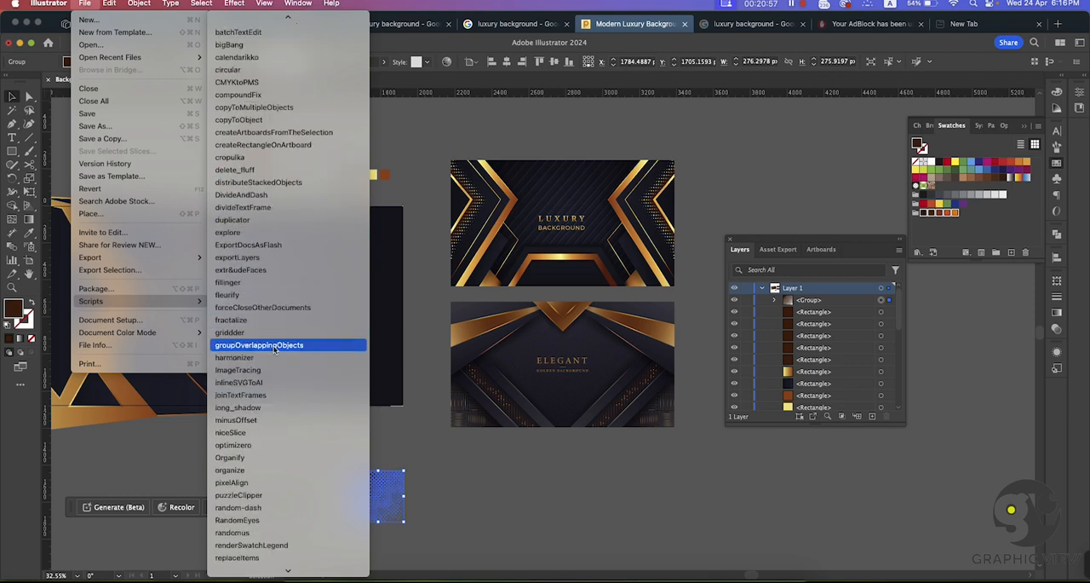
{"action": "scroll", "coordinate": [273, 349], "scroll_direction": "down", "scroll_amount": 2}
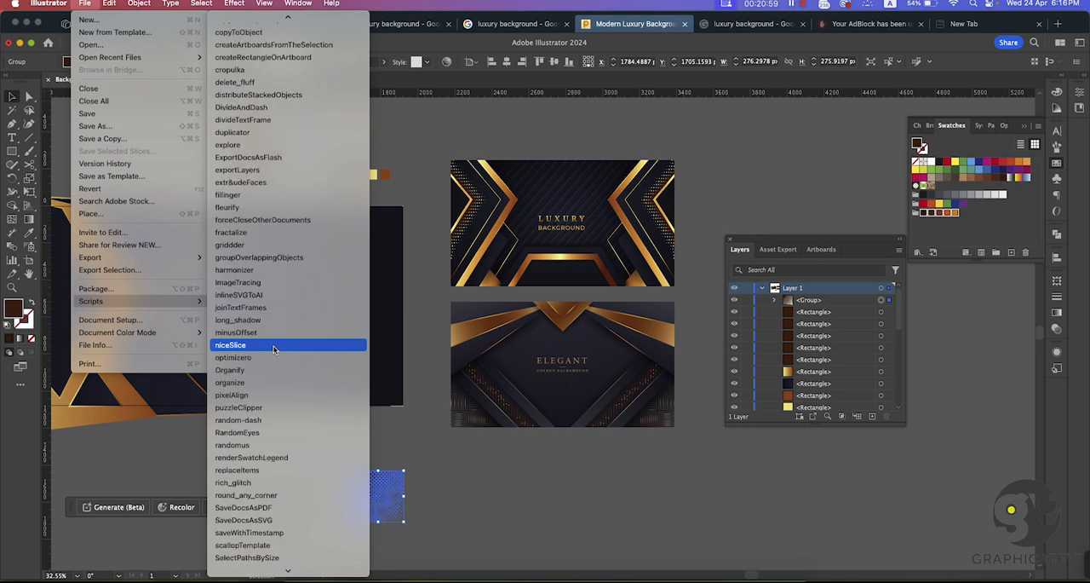
{"action": "left_click", "coordinate": [233, 445]}
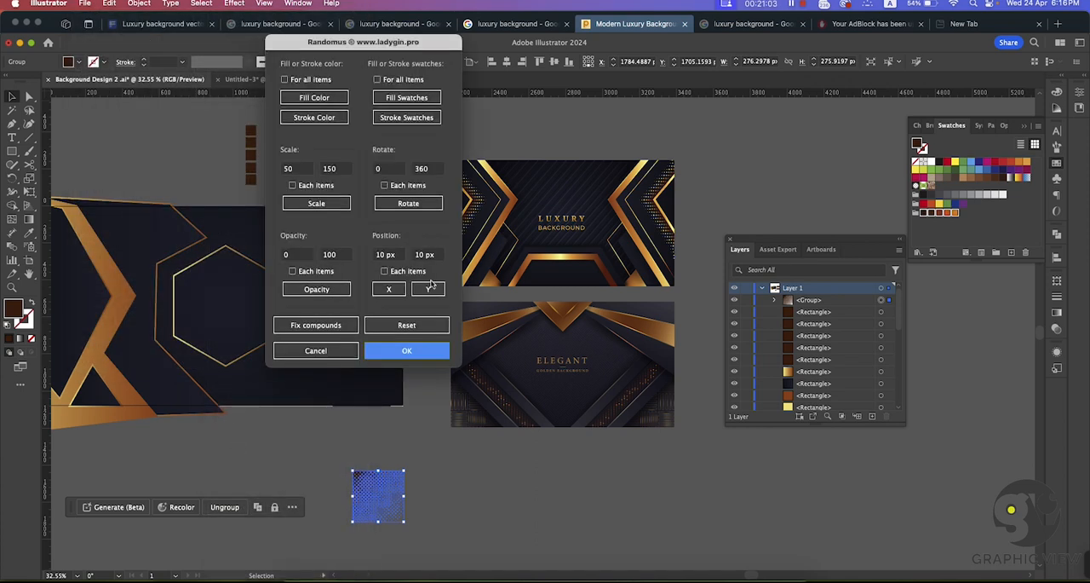
{"action": "left_click_drag", "start_coordinate": [323, 44], "coordinate": [154, 53]}
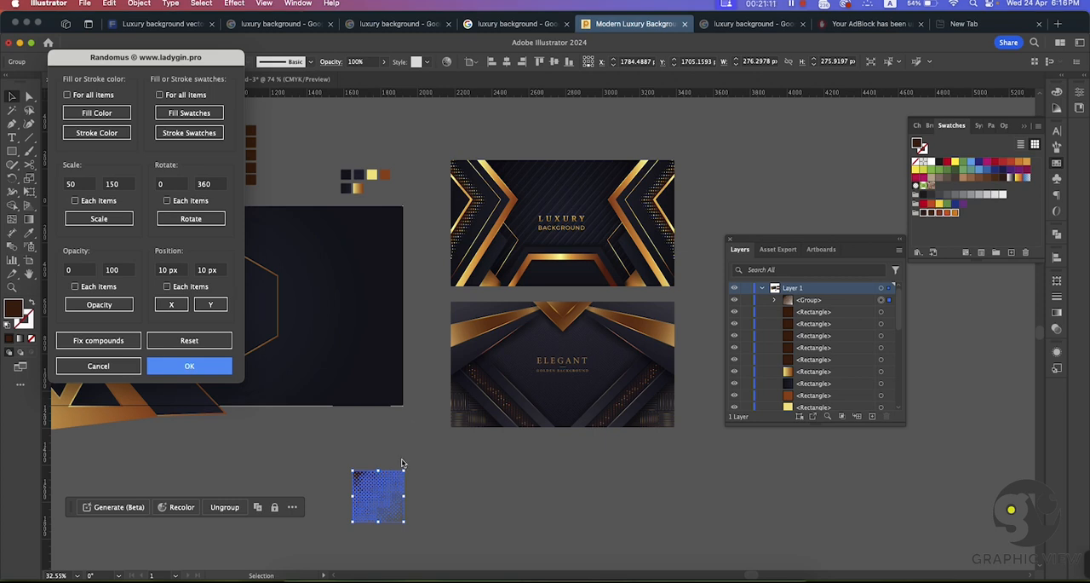
{"action": "left_click", "coordinate": [184, 118]}
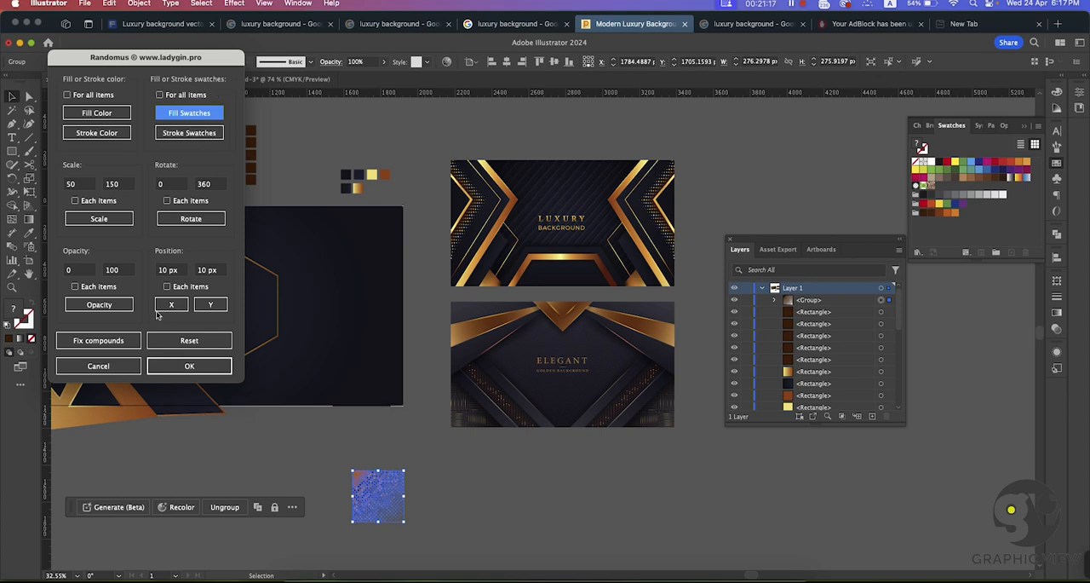
{"action": "left_click", "coordinate": [189, 367]}
{"action": "left_click", "coordinate": [453, 483]}
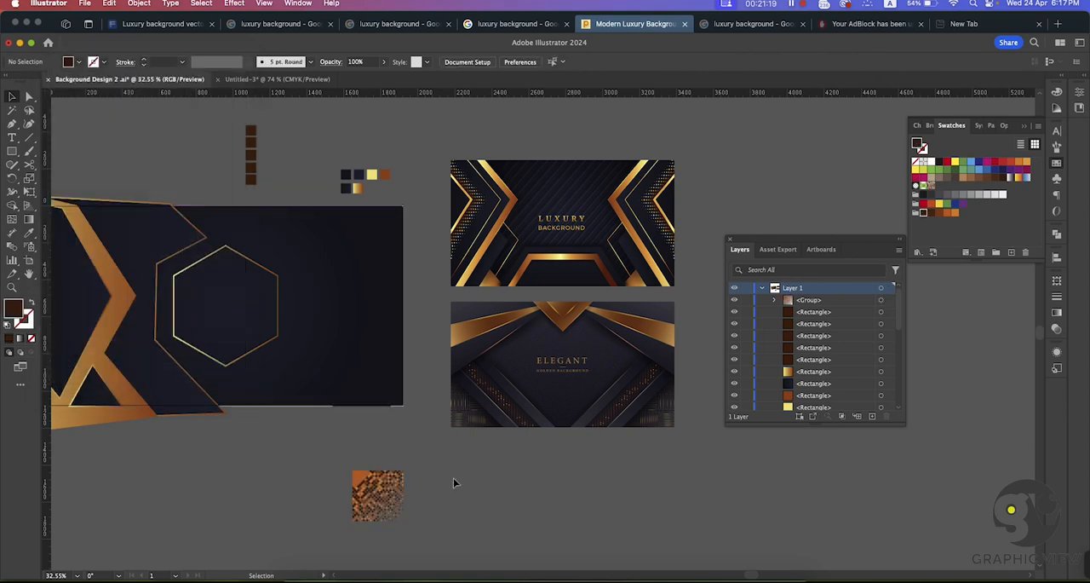
Step: Duplicate the dark angular shape at the artboard's left edge and place the copy below the artboard
{"action": "key", "text": "z"}
{"action": "left_click_drag", "start_coordinate": [407, 492], "coordinate": [725, 565]}
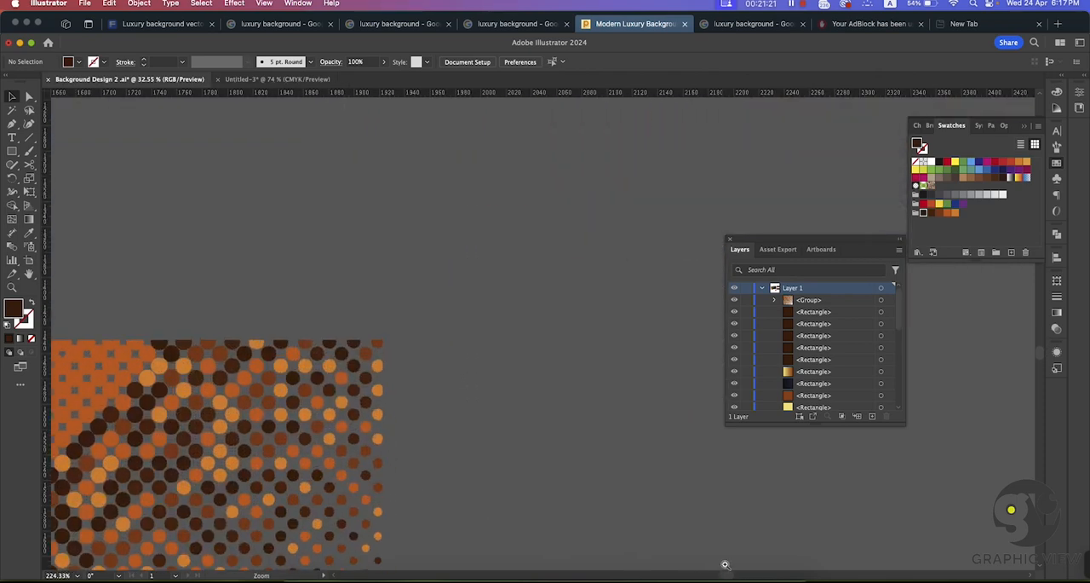
{"action": "left_click_drag", "start_coordinate": [441, 439], "coordinate": [398, 317]}
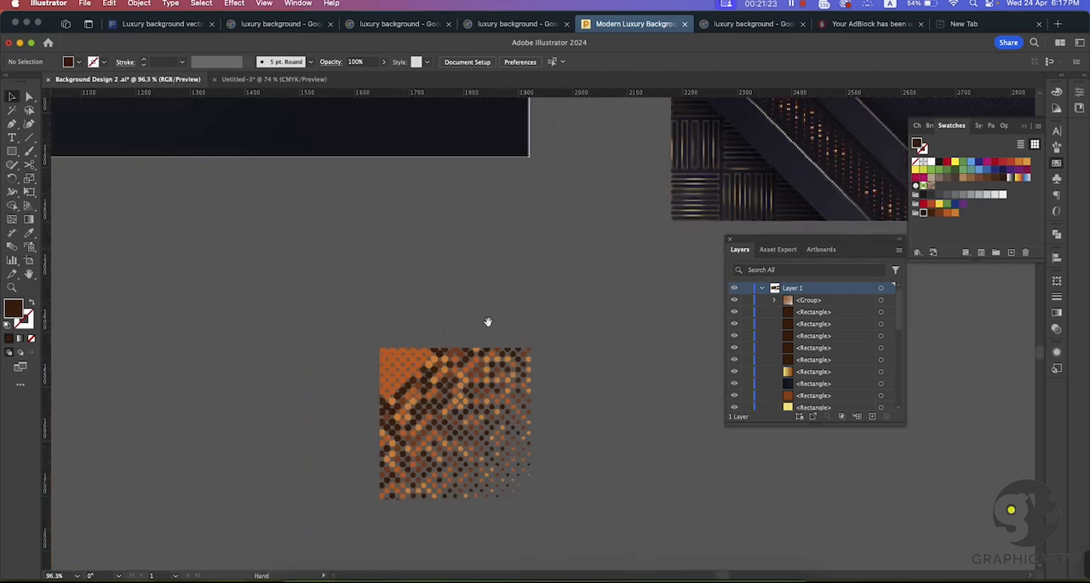
{"action": "left_click_drag", "start_coordinate": [487, 320], "coordinate": [480, 288]}
{"action": "key", "text": "super+space"}
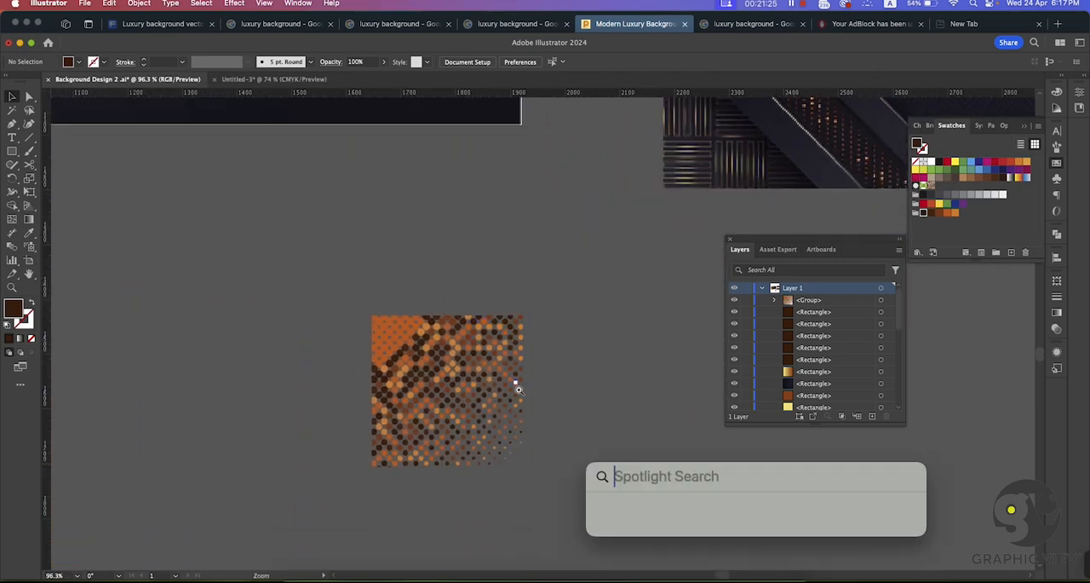
{"action": "left_click_drag", "start_coordinate": [541, 380], "coordinate": [204, 223]}
{"action": "left_click", "coordinate": [202, 229]}
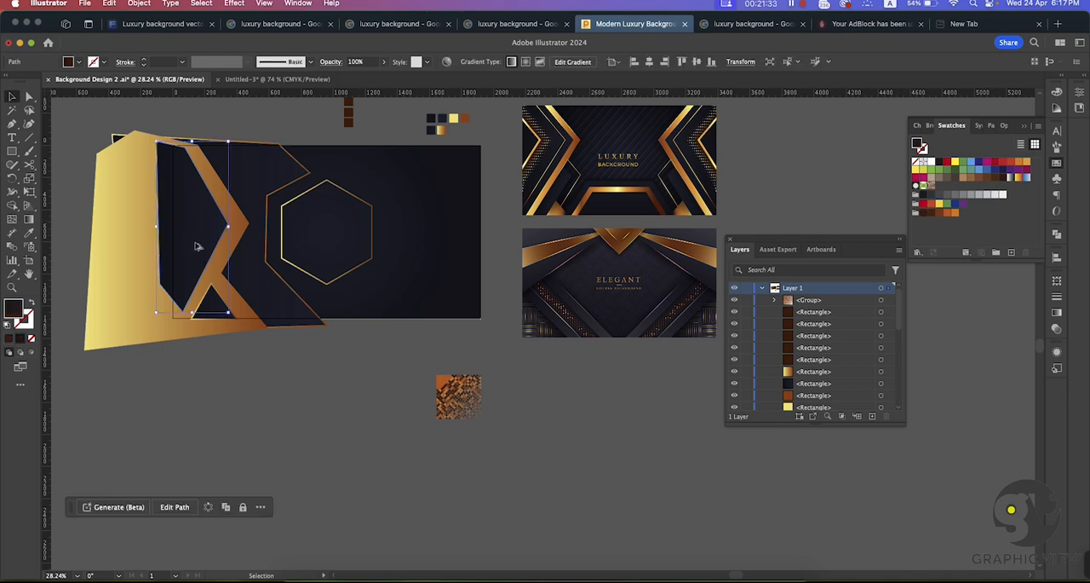
{"action": "left_click_drag", "start_coordinate": [197, 246], "coordinate": [346, 467]}
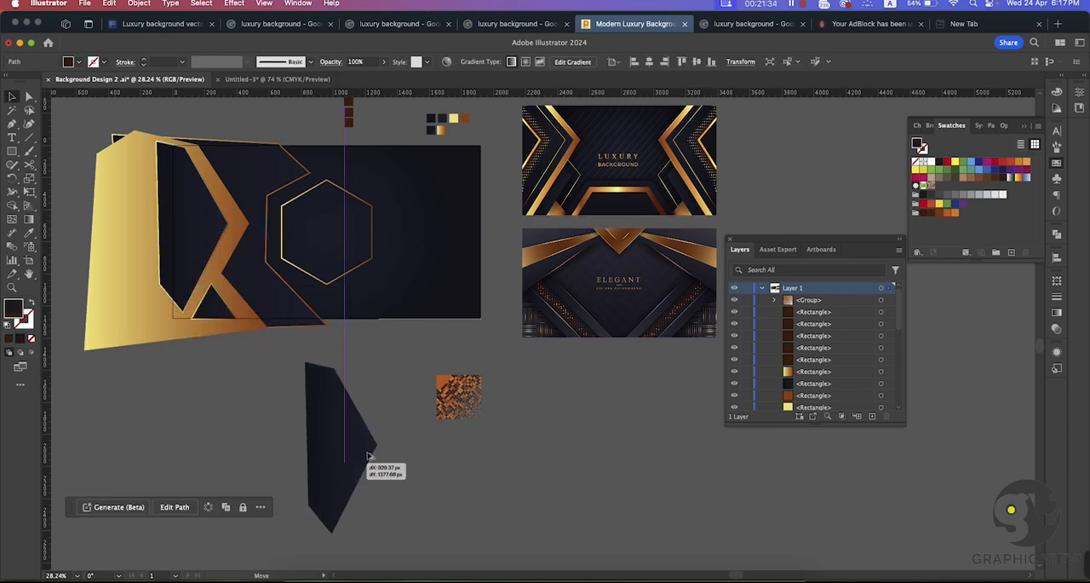
Step: Enlarge the recolored halftone group to roughly the height of the copied dark shape and place it directly left of that shape
{"action": "left_click", "coordinate": [467, 393]}
{"action": "left_click_drag", "start_coordinate": [481, 419], "coordinate": [321, 421]}
{"action": "left_click", "coordinate": [537, 458]}
{"action": "left_click_drag", "start_coordinate": [350, 455], "coordinate": [409, 507]}
{"action": "left_click_drag", "start_coordinate": [366, 445], "coordinate": [315, 428]}
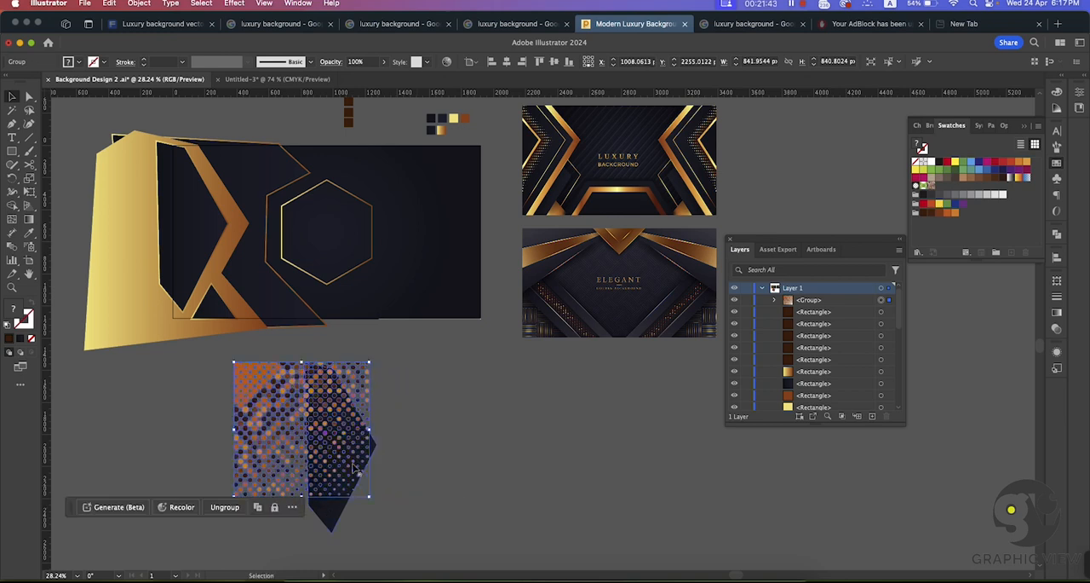
{"action": "left_click_drag", "start_coordinate": [366, 474], "coordinate": [426, 527]}
{"action": "left_click_drag", "start_coordinate": [342, 412], "coordinate": [228, 403]}
Step: Bring the copied dark shape to the front over the halftone's right part, with a spare duplicate beside it
{"action": "left_click", "coordinate": [345, 426]}
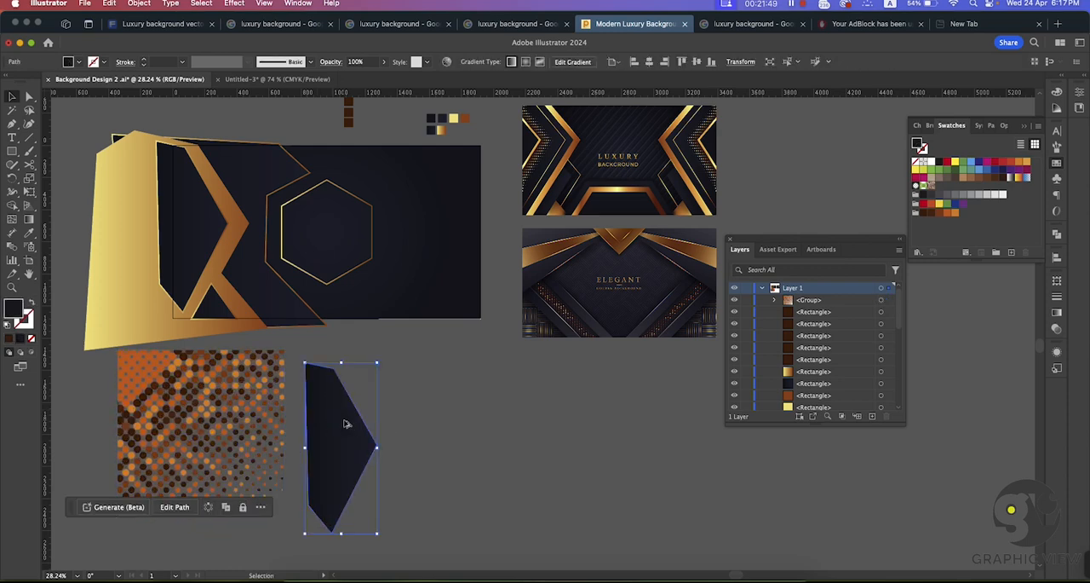
{"action": "left_click_drag", "start_coordinate": [336, 437], "coordinate": [315, 417]}
{"action": "key", "text": "v"}
{"action": "right_click", "coordinate": [315, 418]}
{"action": "mouse_move", "coordinate": [375, 517]}
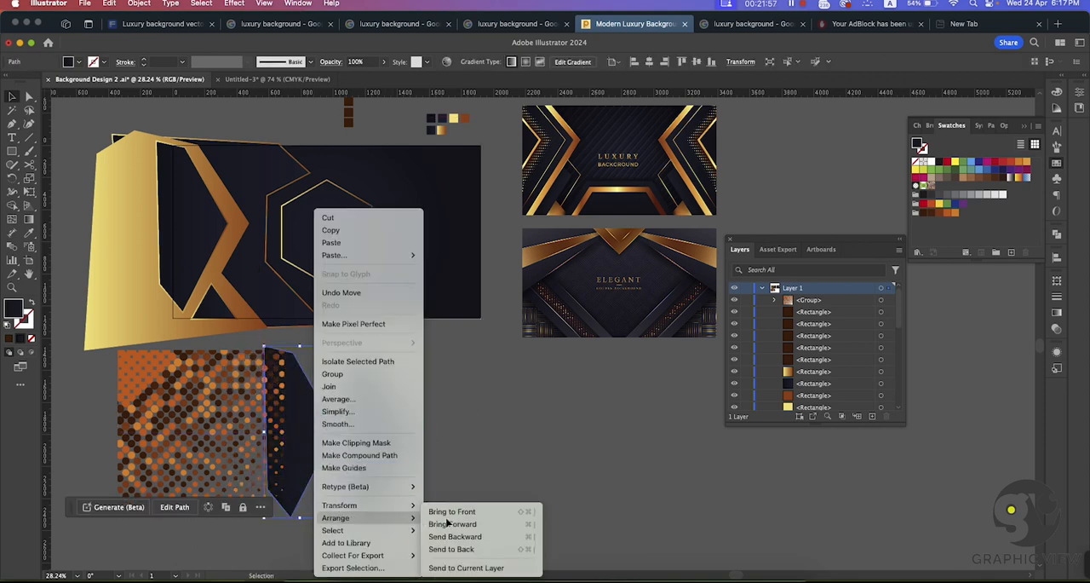
{"action": "left_click", "coordinate": [455, 513]}
{"action": "left_click_drag", "start_coordinate": [316, 418], "coordinate": [242, 437]}
Step: Clip the halftone with the dark shape and place the masked dots over the matching dark panel at the artboard's left
{"action": "right_click", "coordinate": [245, 422]}
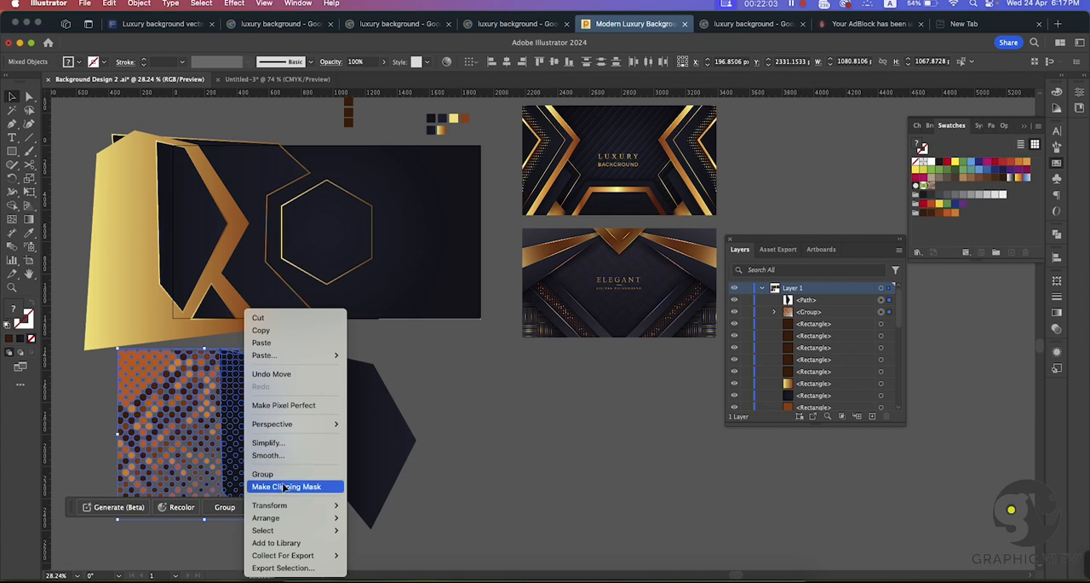
{"action": "left_click", "coordinate": [285, 486]}
{"action": "left_click", "coordinate": [437, 418]}
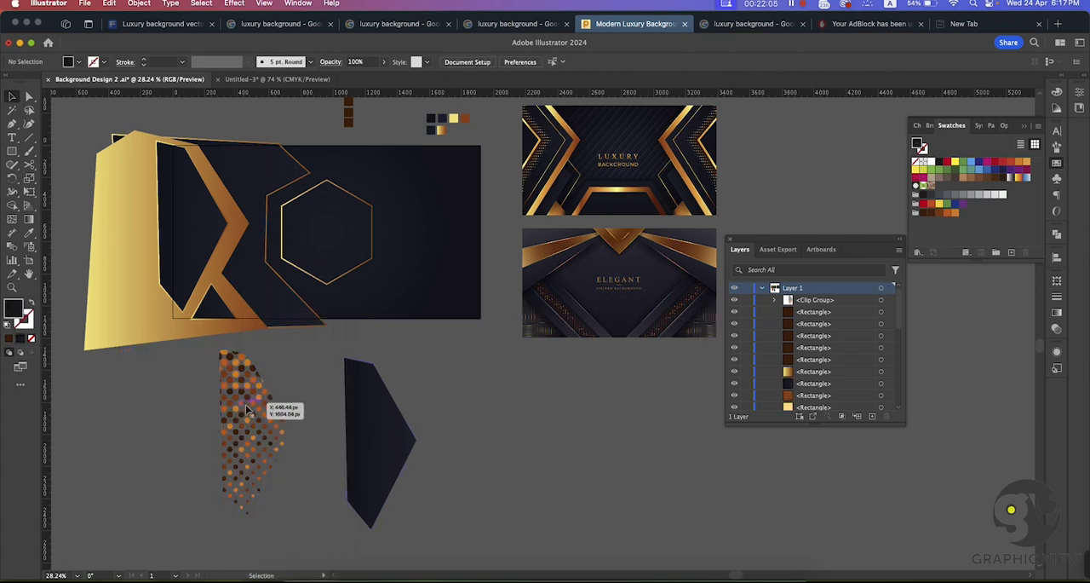
{"action": "left_click_drag", "start_coordinate": [266, 411], "coordinate": [178, 205]}
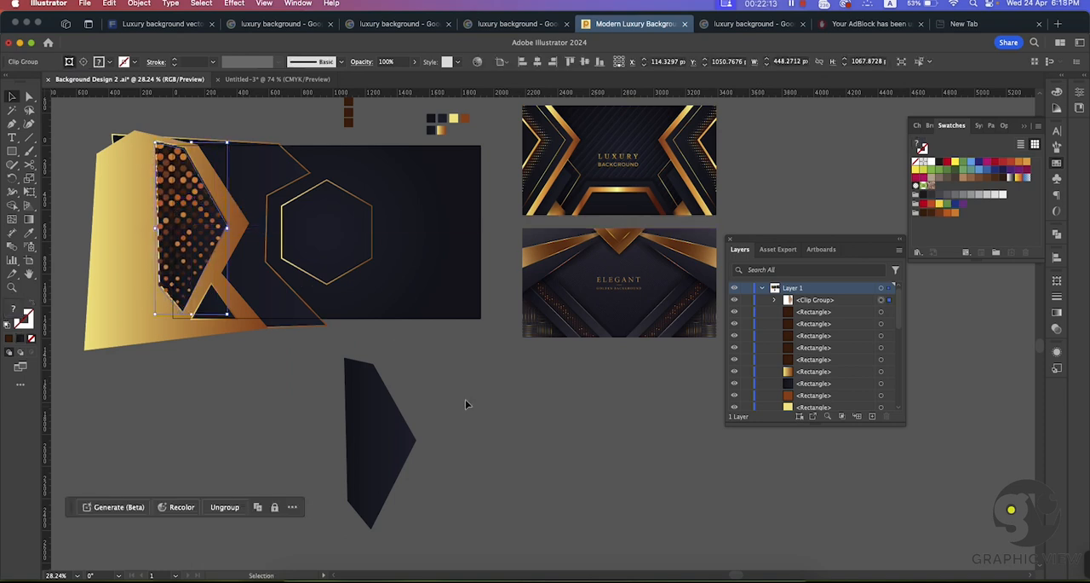
Step: Move the spare dark shape in front of the dotted panel, offset left to leave a narrow dotted band along the gold chevron
{"action": "left_click_drag", "start_coordinate": [381, 426], "coordinate": [163, 214]}
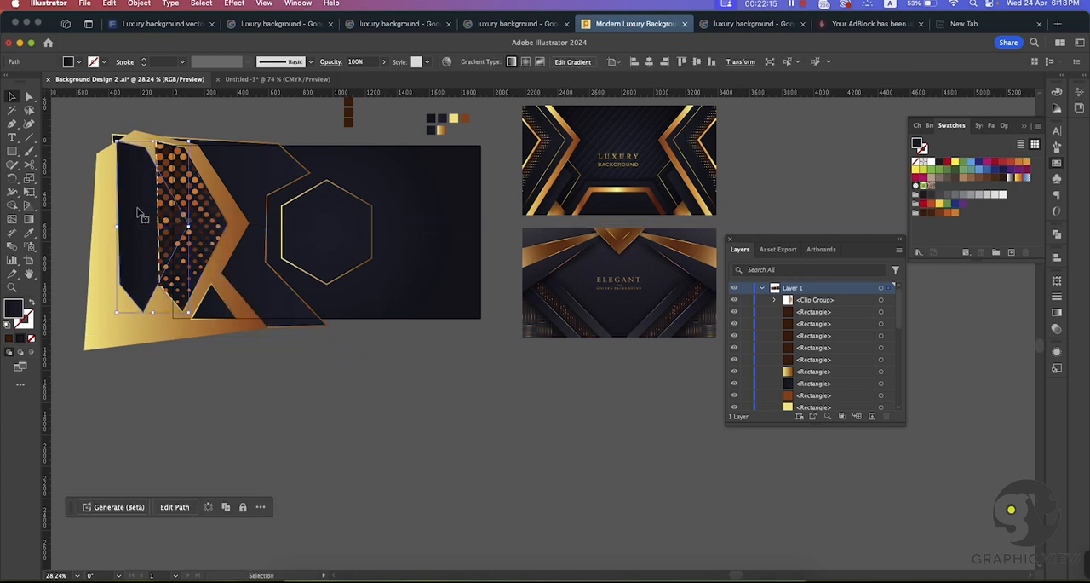
{"action": "right_click", "coordinate": [137, 210]}
{"action": "mouse_move", "coordinate": [189, 519]}
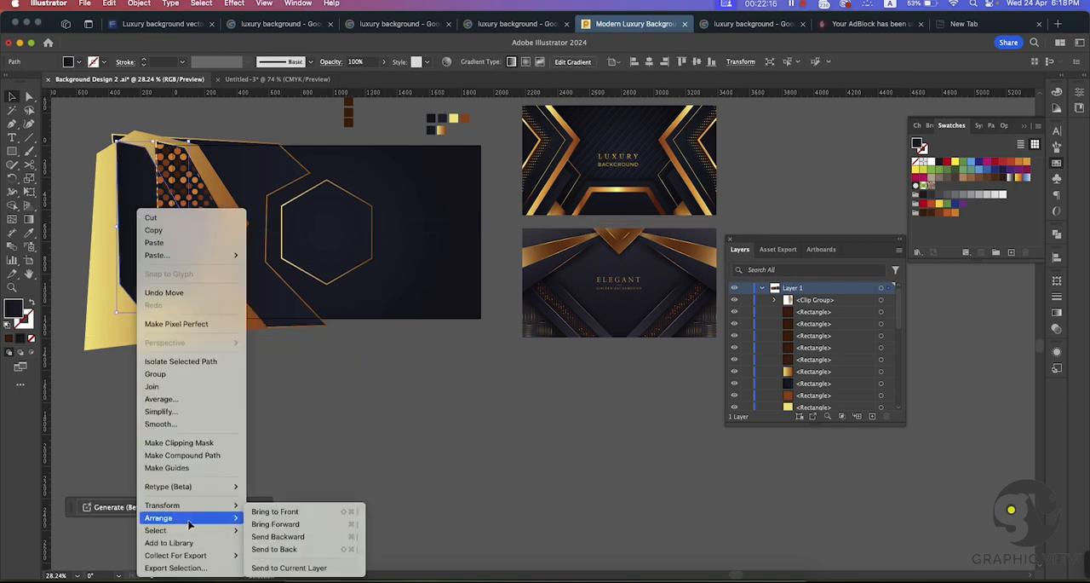
{"action": "left_click", "coordinate": [275, 511]}
{"action": "key", "text": "super+shift+a"}
{"action": "left_click_drag", "start_coordinate": [157, 227], "coordinate": [178, 225]}
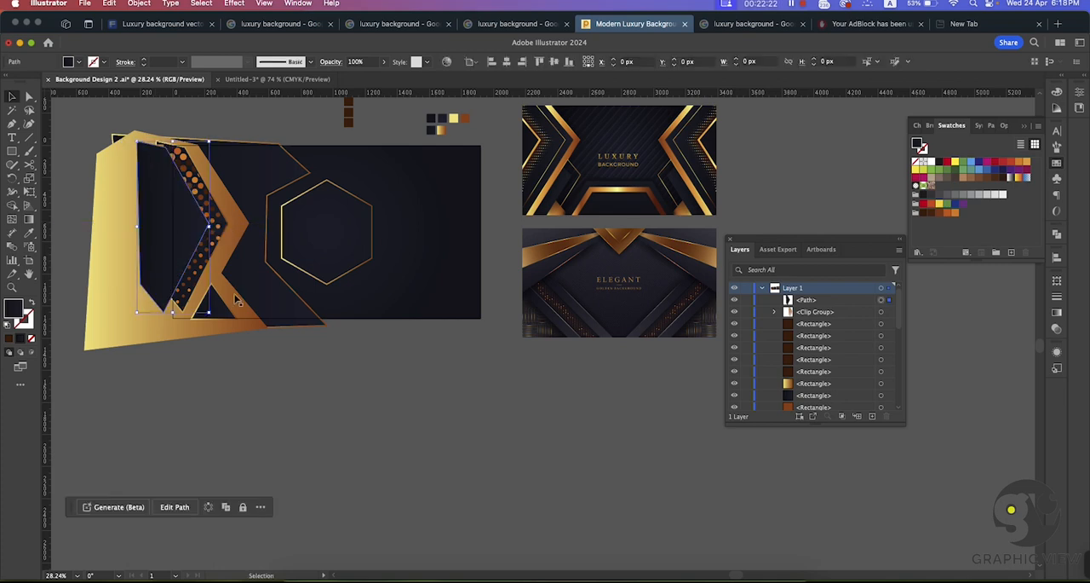
{"action": "left_click", "coordinate": [351, 402]}
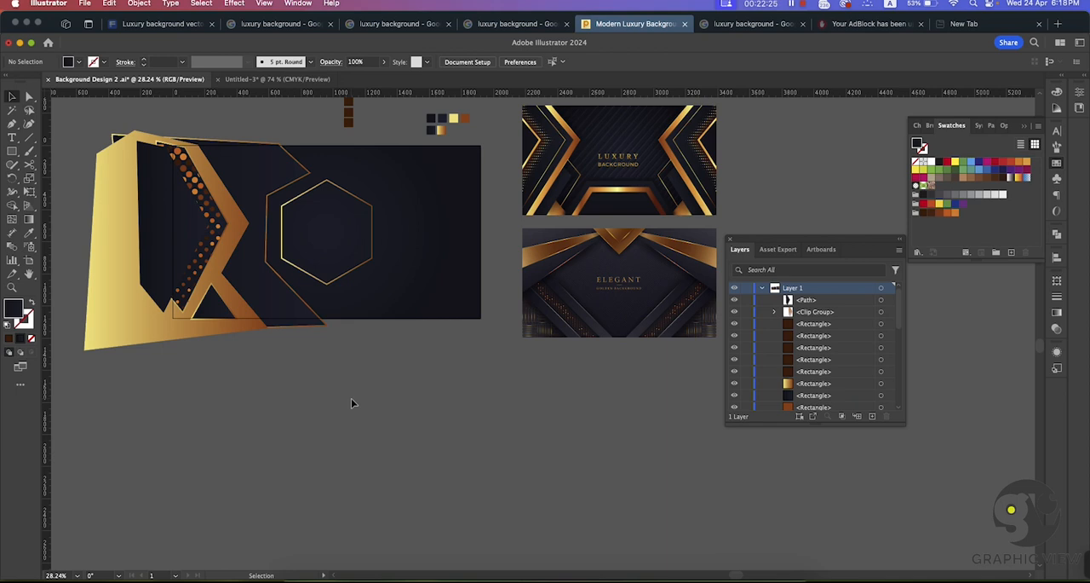
Step: Isolate the dotted clip group, scale its halftone down to about 504 px wide and position it in the mask's upper part
{"action": "scroll", "coordinate": [351, 402], "scroll_direction": "right", "scroll_amount": 1}
{"action": "key", "text": "a"}
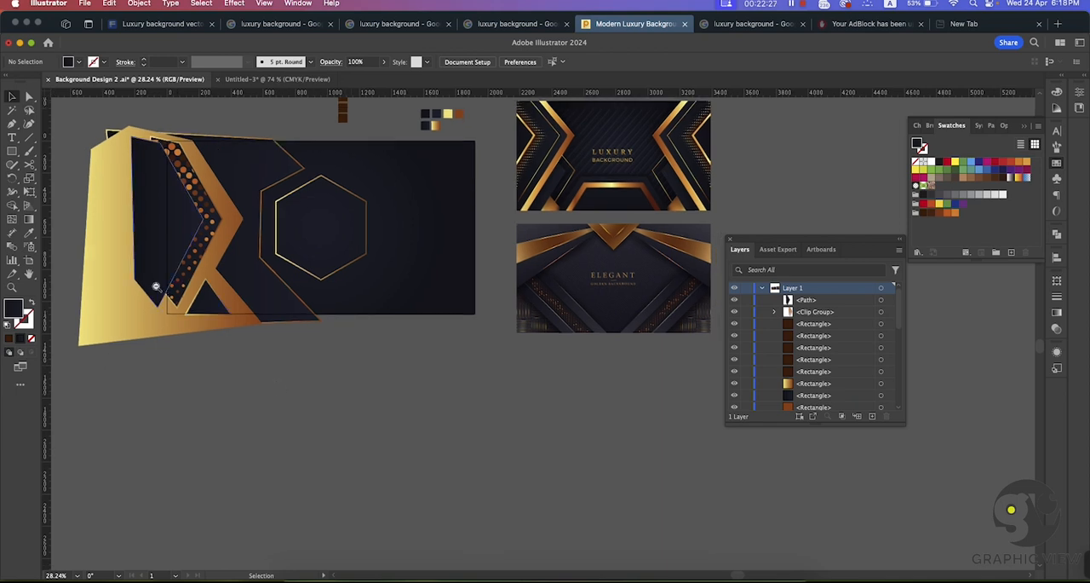
{"action": "scroll", "coordinate": [188, 239], "scroll_direction": "up", "scroll_amount": 5}
{"action": "key", "text": "v"}
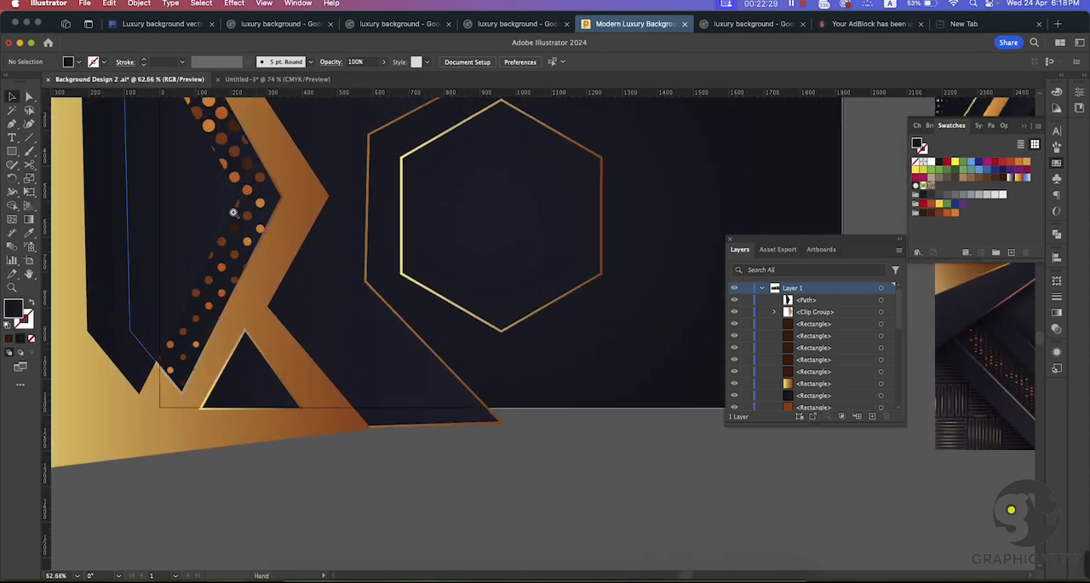
{"action": "scroll", "coordinate": [242, 241], "scroll_direction": "up", "scroll_amount": 3}
{"action": "double_click", "coordinate": [409, 337]}
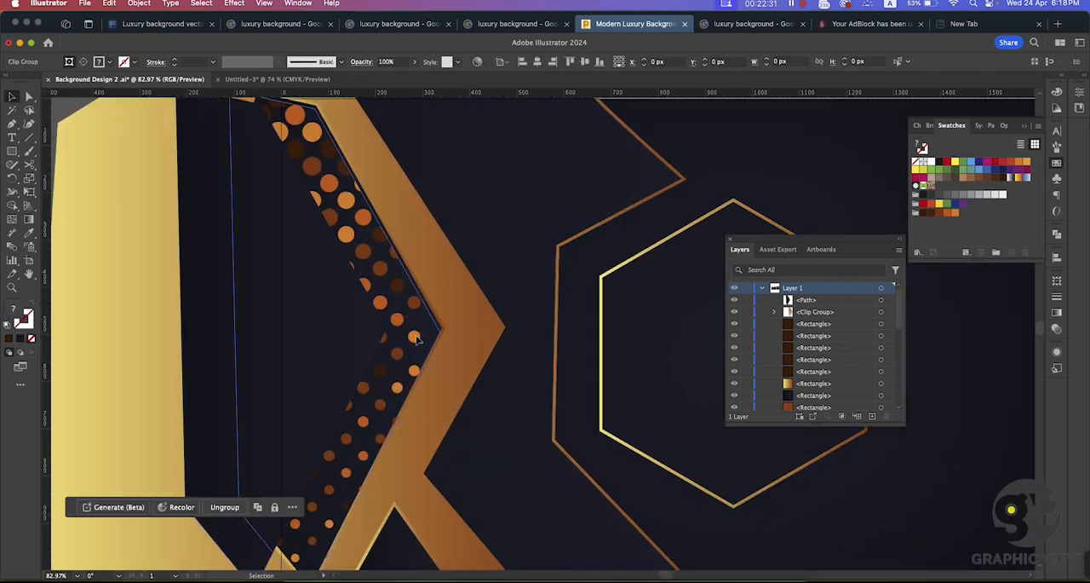
{"action": "left_click_drag", "start_coordinate": [421, 343], "coordinate": [328, 287]}
{"action": "left_click_drag", "start_coordinate": [251, 297], "coordinate": [313, 210]}
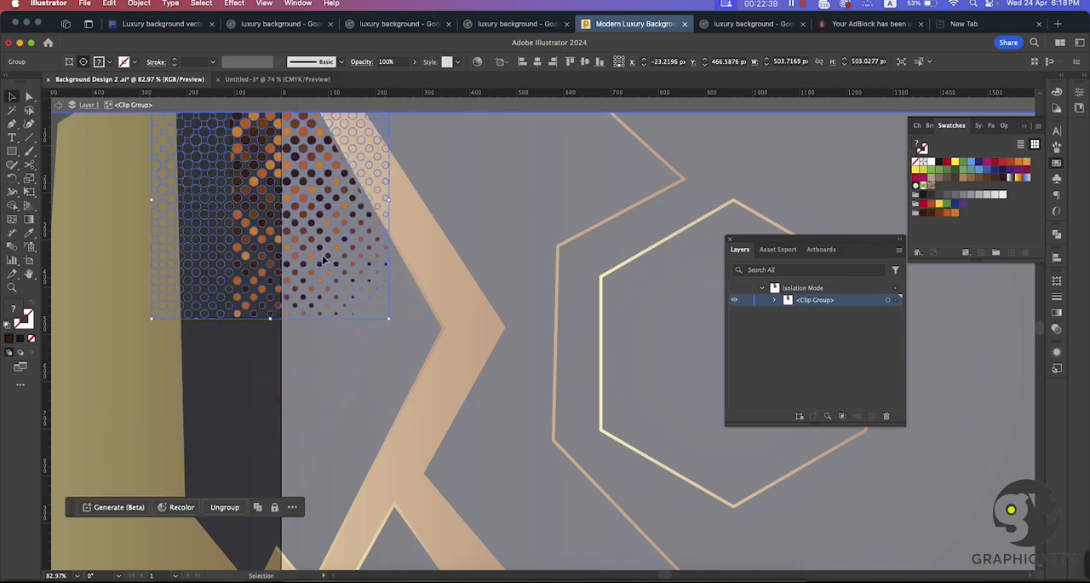
Step: Duplicate the halftone downward inside the clip group and rotate the copy to fill the mask's lower part with its small dots facing up
{"action": "left_click_drag", "start_coordinate": [323, 260], "coordinate": [334, 465]}
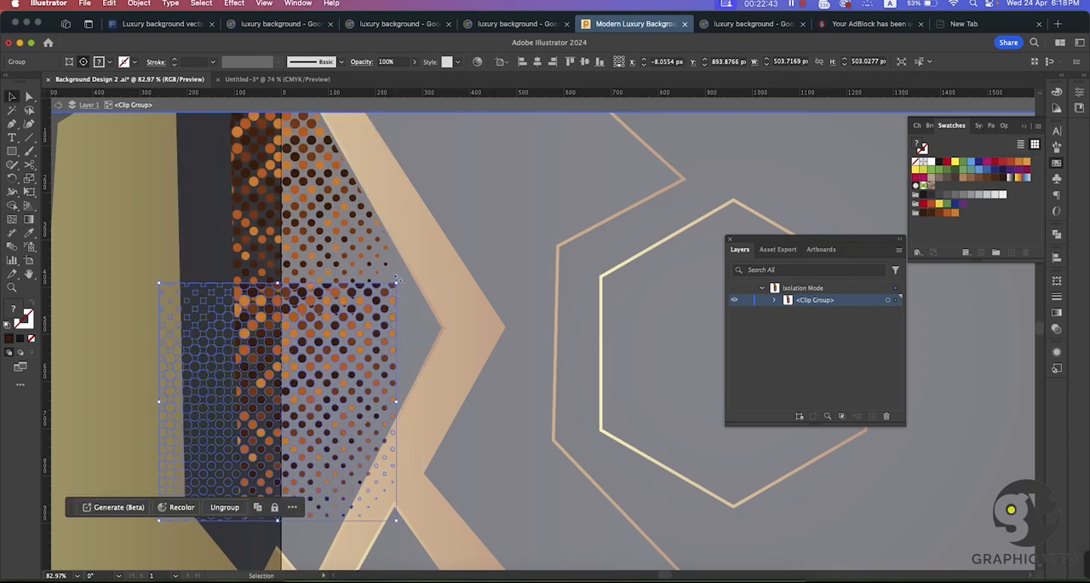
{"action": "left_click_drag", "start_coordinate": [398, 278], "coordinate": [137, 333]}
{"action": "left_click_drag", "start_coordinate": [316, 392], "coordinate": [376, 446]}
{"action": "left_click_drag", "start_coordinate": [381, 307], "coordinate": [490, 282]}
{"action": "left_click_drag", "start_coordinate": [369, 376], "coordinate": [282, 376]}
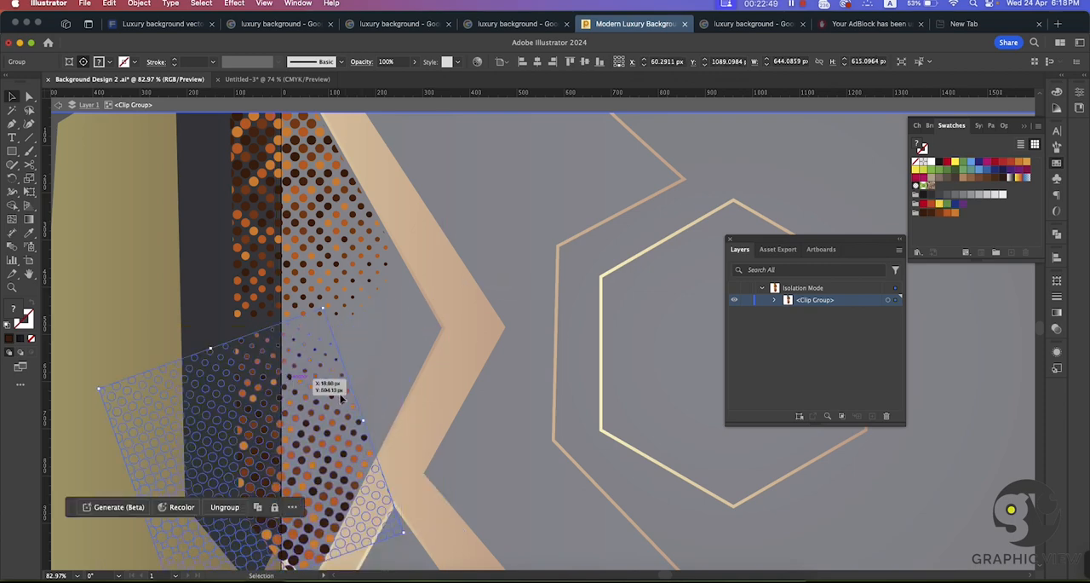
Step: Duplicate the rotated halftone over the chevron's pointed middle and rotate this copy to put its small dots inside the mask
{"action": "key", "text": "super+space"}
{"action": "left_click_drag", "start_coordinate": [418, 387], "coordinate": [448, 417]}
{"action": "scroll", "coordinate": [340, 355], "scroll_direction": "down", "scroll_amount": 3}
{"action": "left_click_drag", "start_coordinate": [342, 349], "coordinate": [534, 210]}
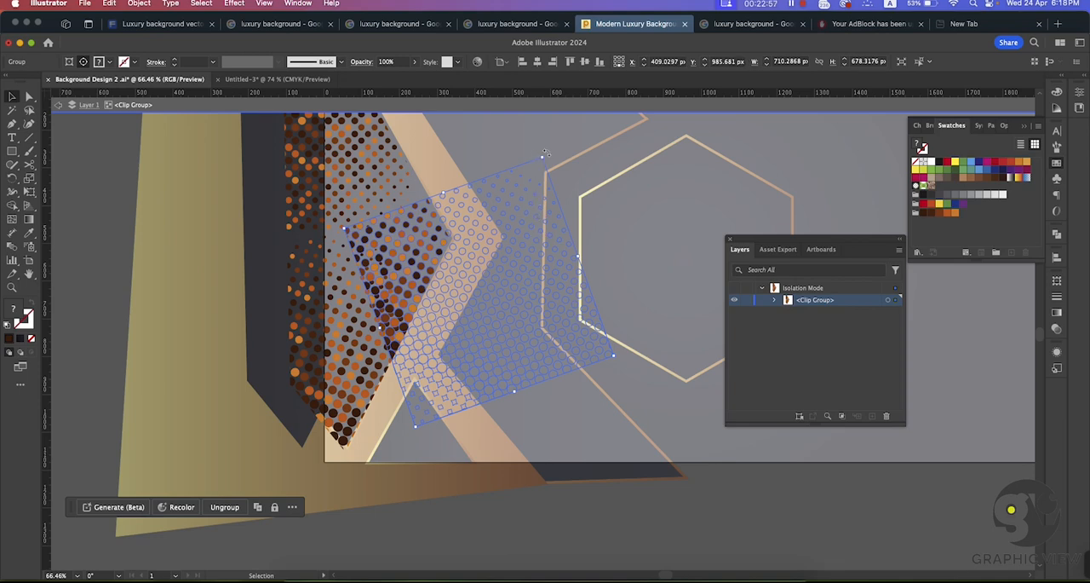
{"action": "left_click_drag", "start_coordinate": [547, 153], "coordinate": [342, 208]}
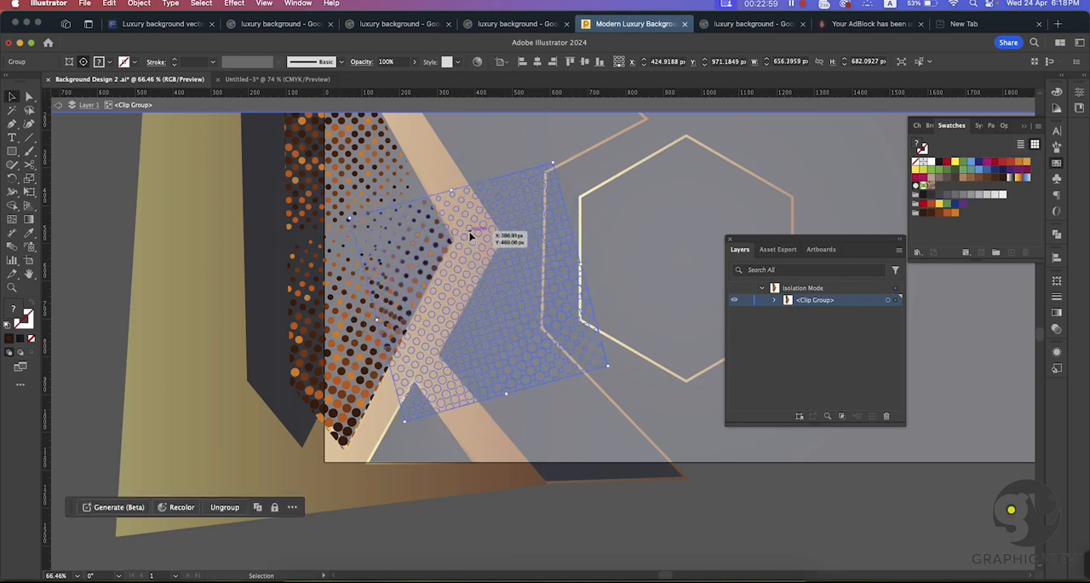
Step: Shift the rotated halftone copy slightly up and right over the chevron's pointed middle and exit isolation mode
{"action": "left_click_drag", "start_coordinate": [469, 236], "coordinate": [492, 220]}
{"action": "double_click", "coordinate": [104, 180]}
{"action": "key", "text": "super+space"}
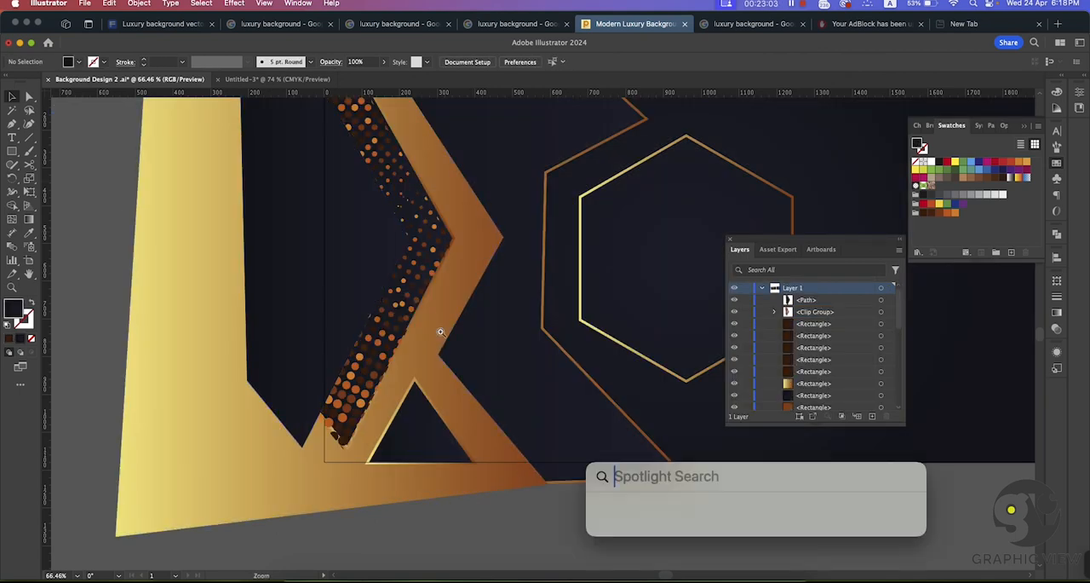
{"action": "left_click_drag", "start_coordinate": [494, 345], "coordinate": [362, 316]}
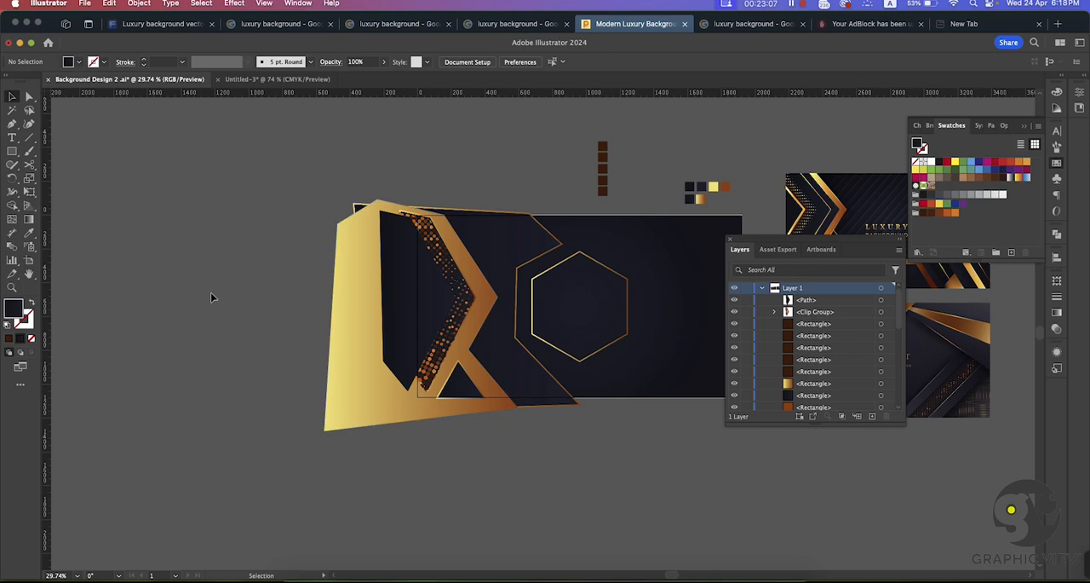
{"action": "left_click_drag", "start_coordinate": [488, 481], "coordinate": [428, 489]}
{"action": "key", "text": "super+space"}
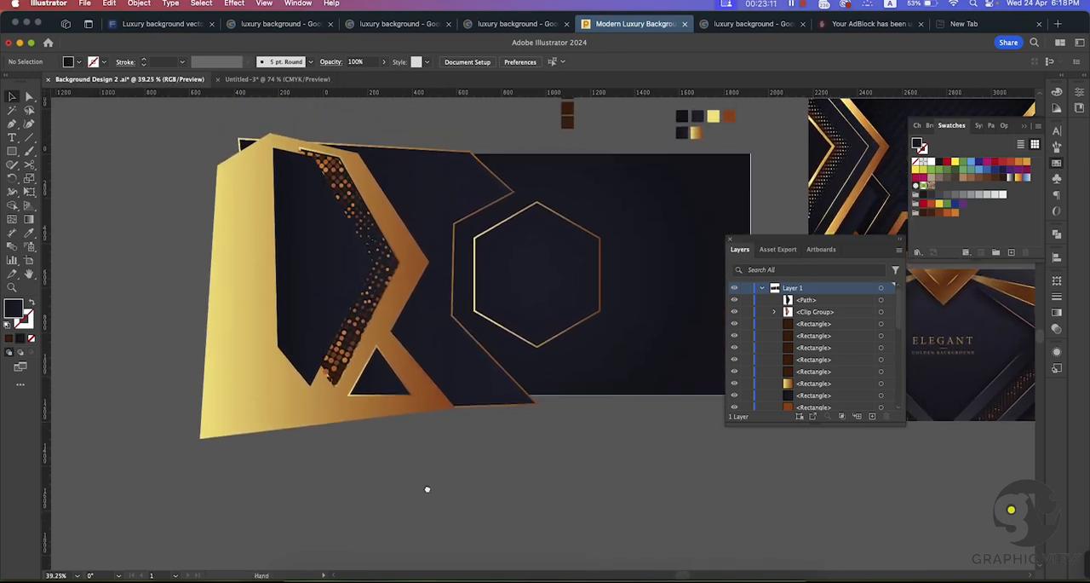
Step: Recolor the large gold chevron shape with the dark gradient sampled from the adjoining dark panel, using the Eyedropper
{"action": "left_click", "coordinate": [408, 312]}
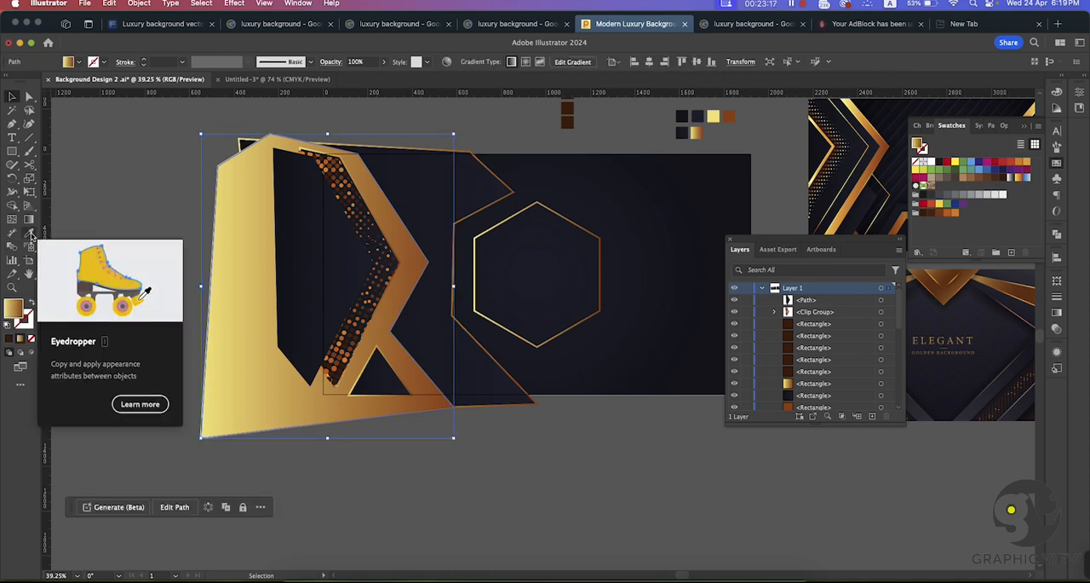
{"action": "left_click", "coordinate": [30, 233]}
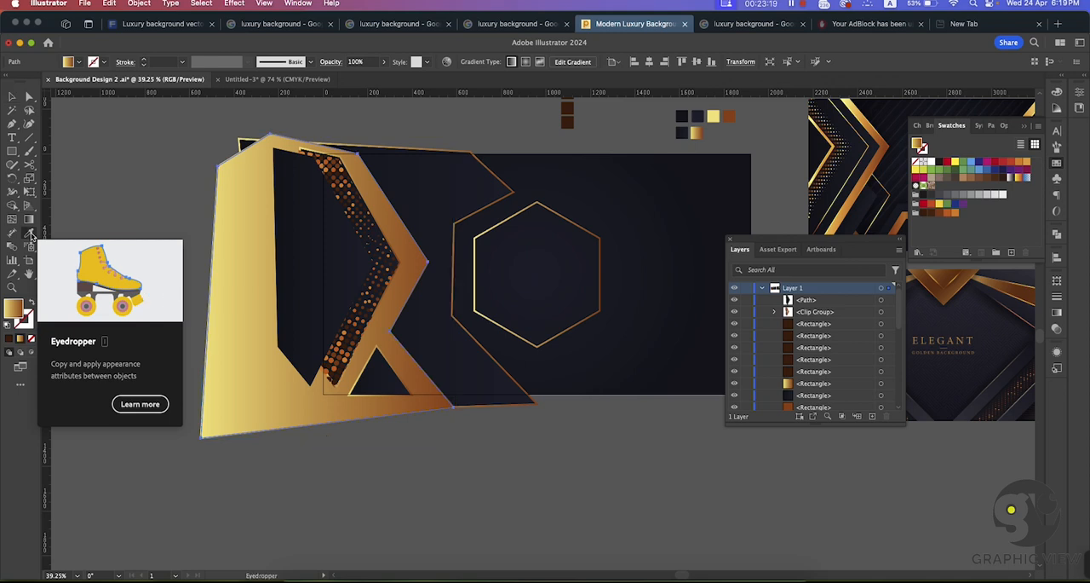
{"action": "left_click", "coordinate": [436, 202]}
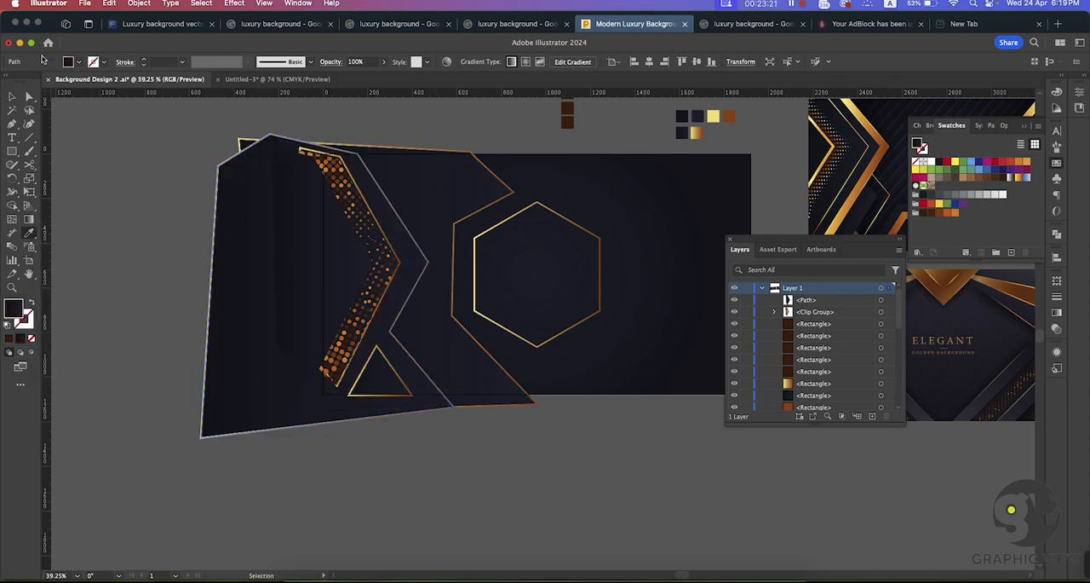
{"action": "left_click", "coordinate": [28, 99]}
{"action": "left_click", "coordinate": [103, 113]}
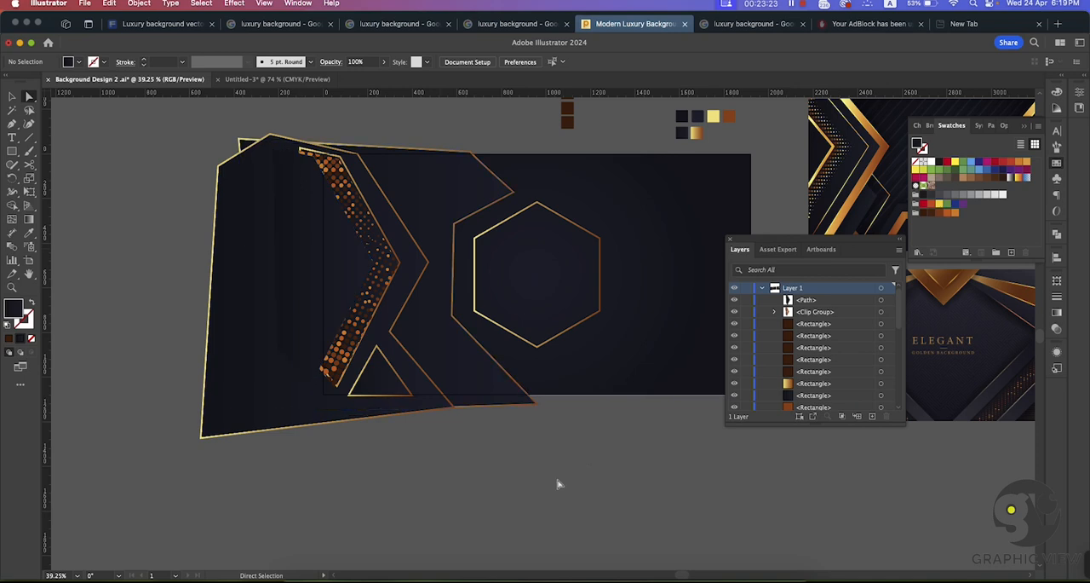
Step: Set the stroke weight of the gold outline around the dark chevron shape to 35 pt
{"action": "key", "text": "super+space"}
{"action": "mouse_move", "coordinate": [517, 459]}
{"action": "left_mouse_down"}
{"action": "mouse_move", "coordinate": [497, 453]}
{"action": "mouse_move", "coordinate": [519, 460]}
{"action": "left_mouse_up"}
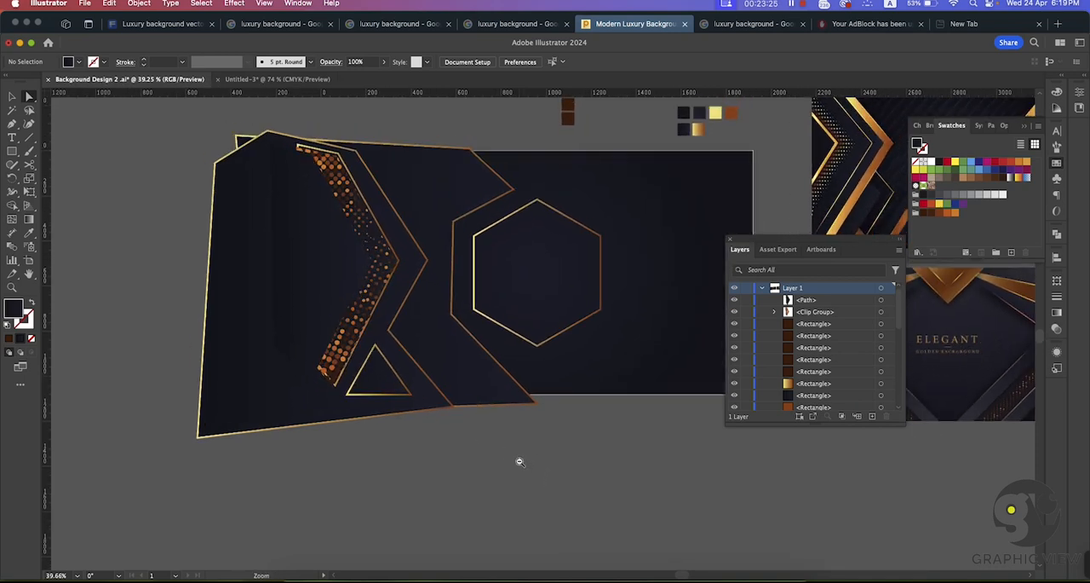
{"action": "left_click_drag", "start_coordinate": [592, 450], "coordinate": [488, 447]}
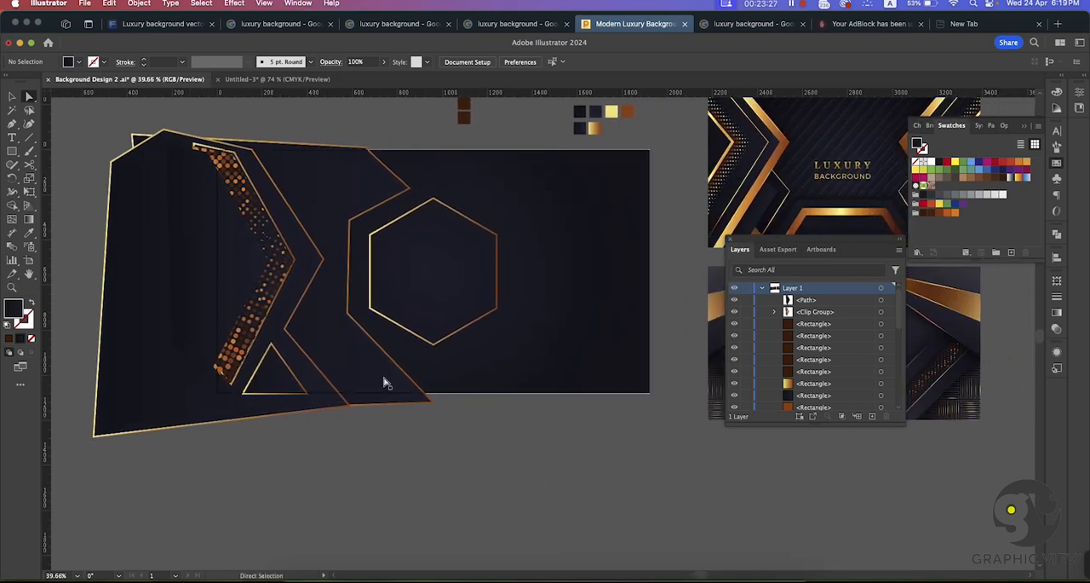
{"action": "left_click", "coordinate": [352, 255]}
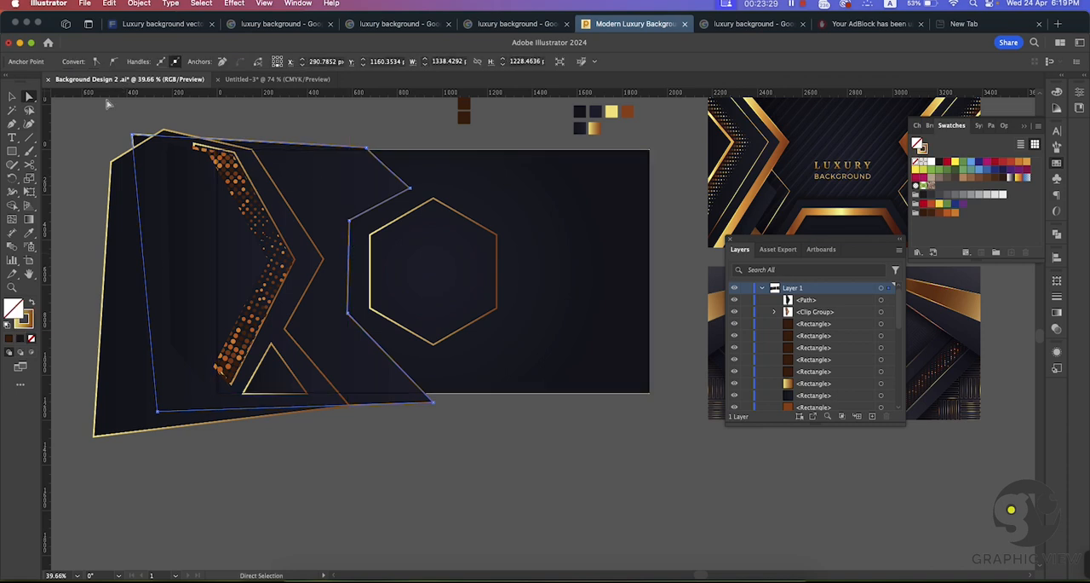
{"action": "key", "text": "v"}
{"action": "left_click", "coordinate": [358, 159]}
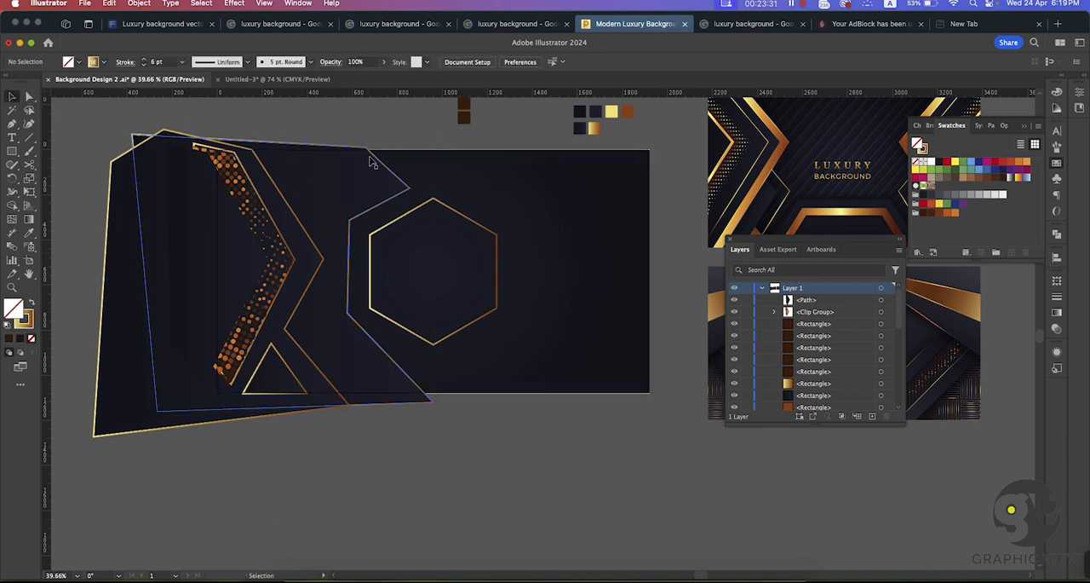
{"action": "left_click", "coordinate": [377, 157]}
{"action": "left_click", "coordinate": [285, 200]}
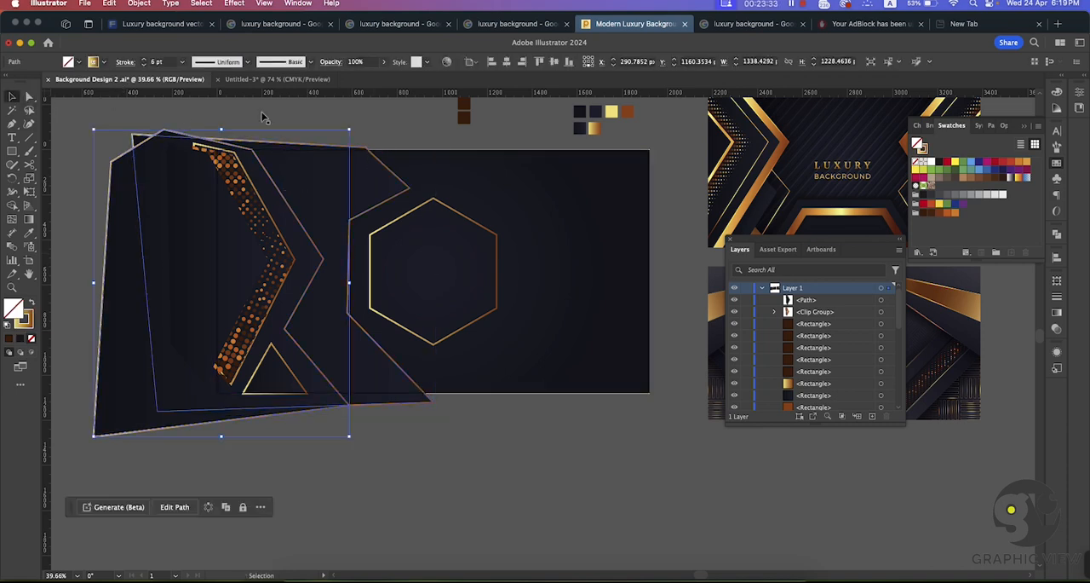
{"action": "left_click", "coordinate": [145, 62]}
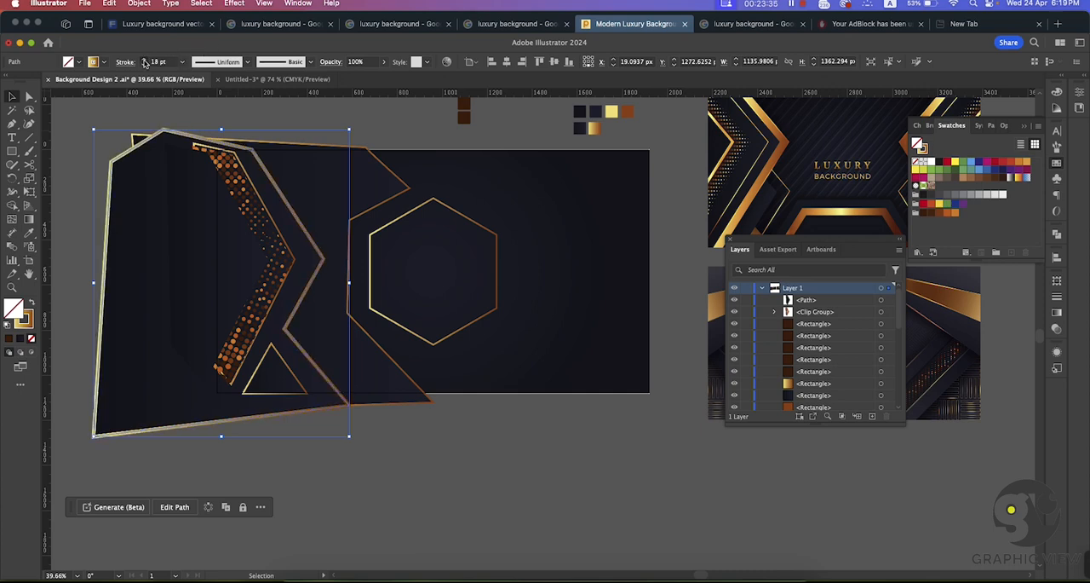
{"action": "left_click", "coordinate": [145, 61]}
{"action": "left_click", "coordinate": [145, 62]}
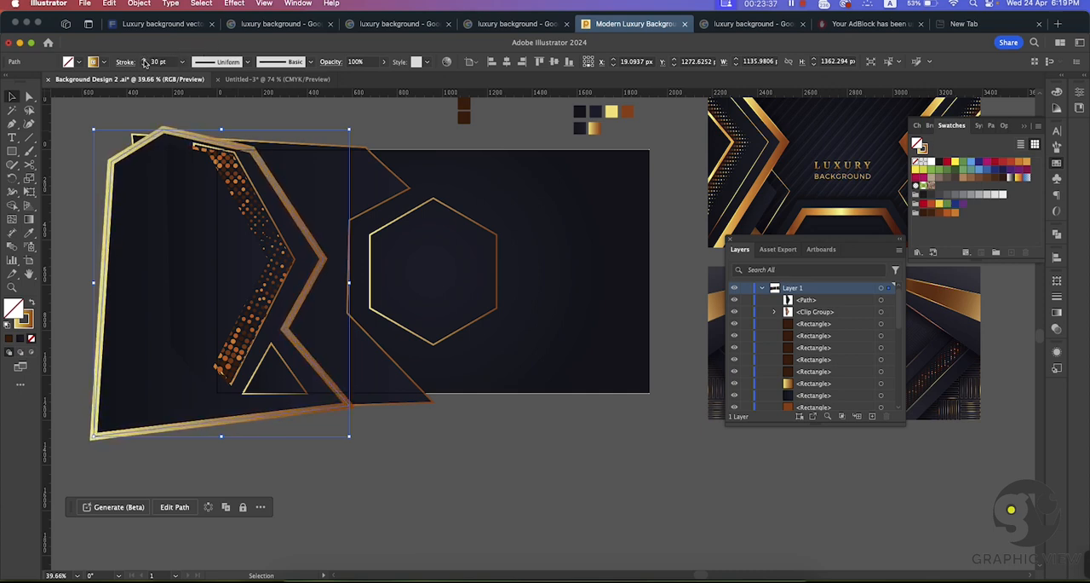
{"action": "left_click", "coordinate": [145, 62]}
{"action": "left_click", "coordinate": [145, 62]}
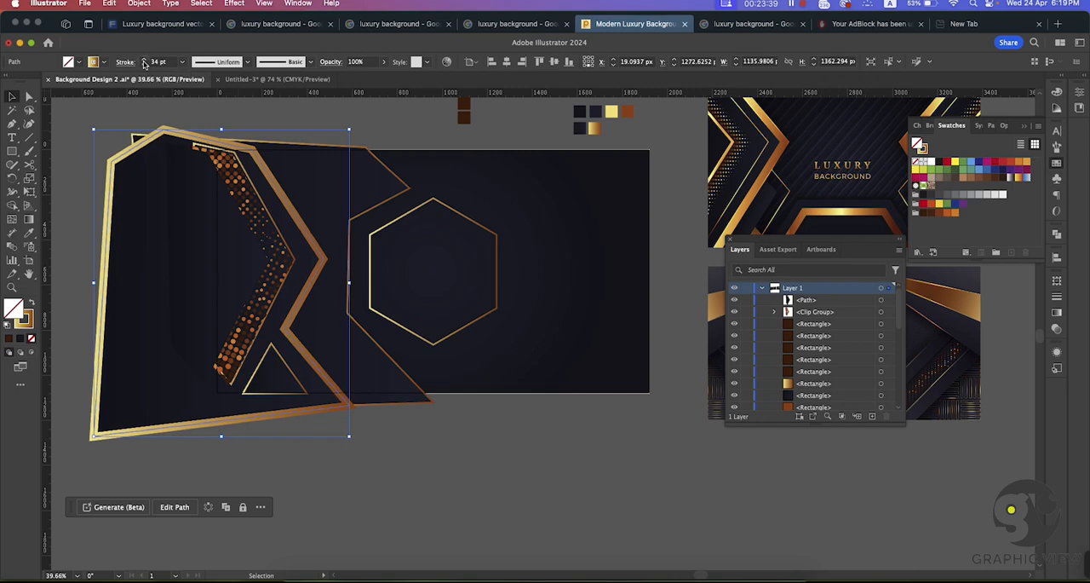
{"action": "left_click", "coordinate": [408, 125]}
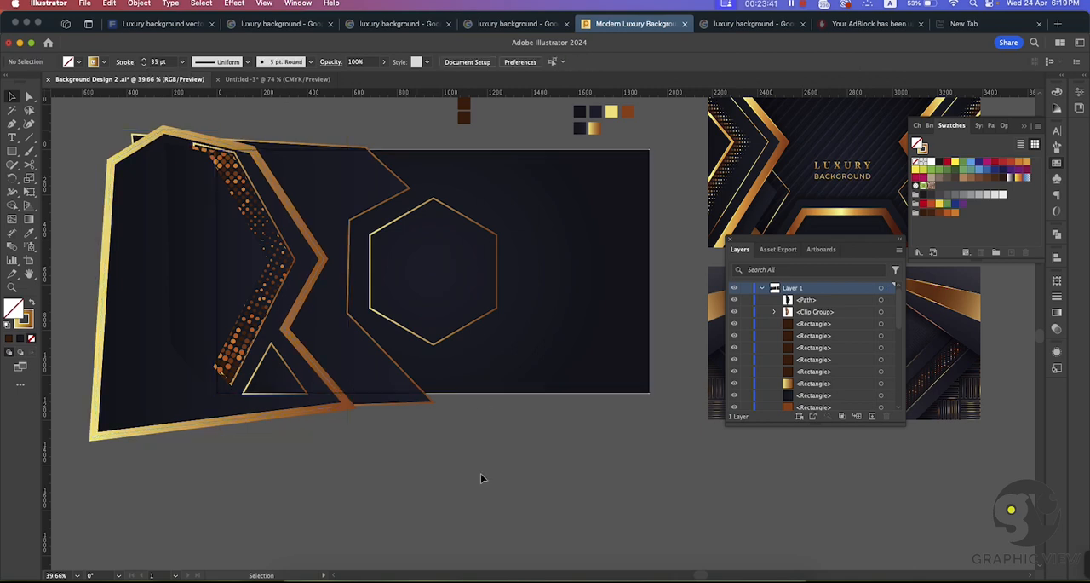
Step: Move the dark fill shape with the angular edge beside the hexagon into the empty space below the artboard
{"action": "key", "text": "super+space"}
{"action": "left_click_drag", "start_coordinate": [471, 466], "coordinate": [419, 453]}
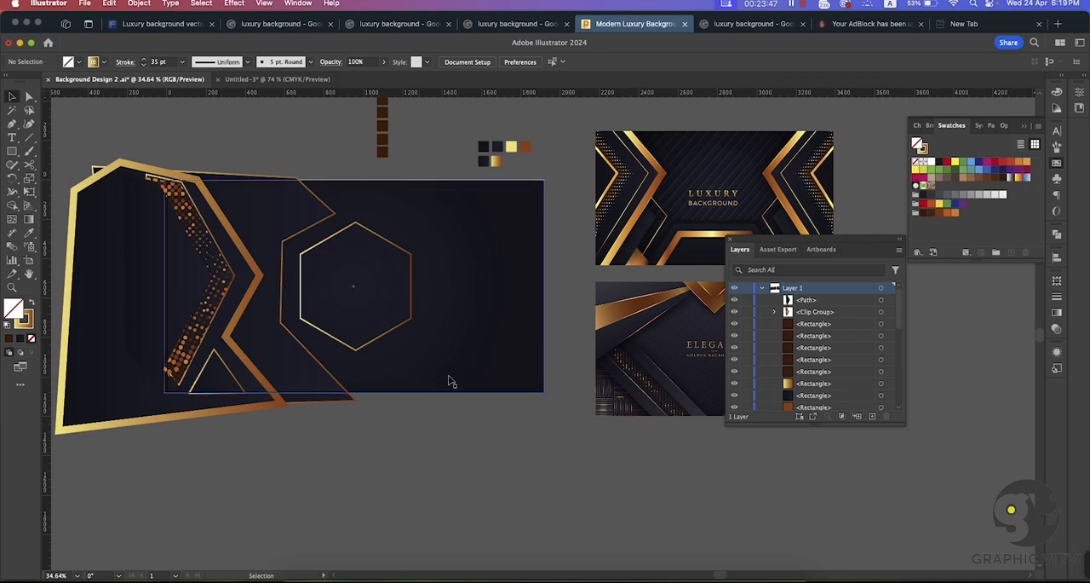
{"action": "left_click_drag", "start_coordinate": [388, 327], "coordinate": [389, 317]}
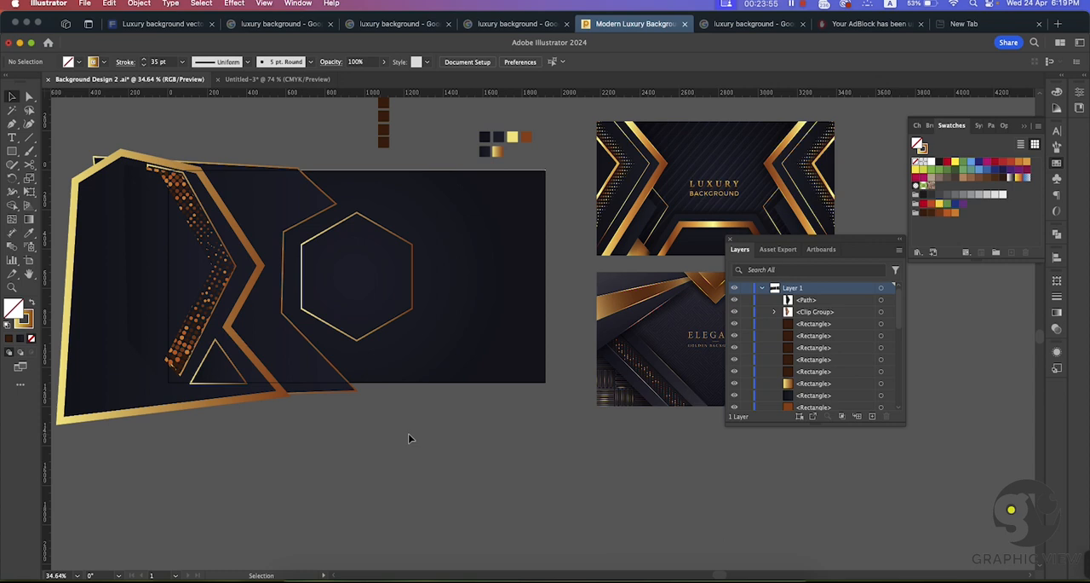
{"action": "left_click_drag", "start_coordinate": [430, 439], "coordinate": [396, 441]}
{"action": "left_click_drag", "start_coordinate": [460, 436], "coordinate": [419, 425]}
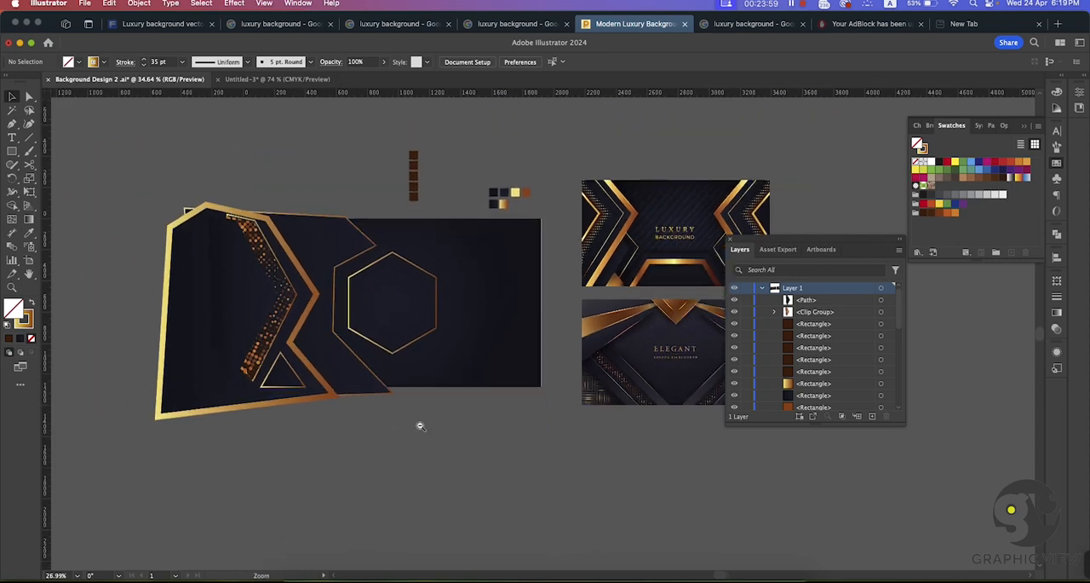
{"action": "scroll", "coordinate": [420, 425], "scroll_direction": "down", "scroll_amount": 3}
{"action": "key", "text": "v"}
{"action": "left_click", "coordinate": [362, 294]}
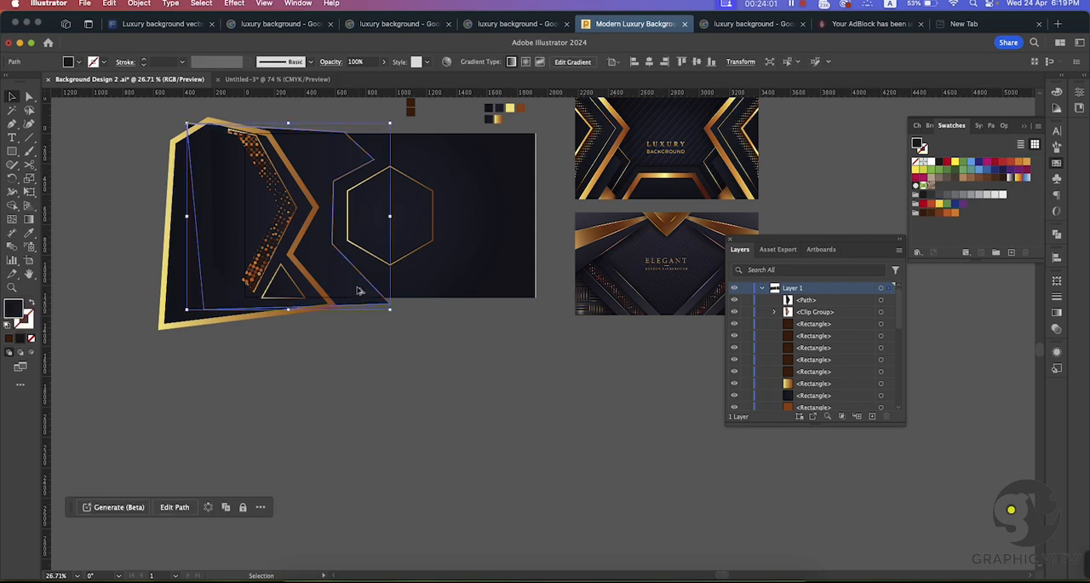
{"action": "left_click_drag", "start_coordinate": [360, 291], "coordinate": [401, 488]}
{"action": "left_click_drag", "start_coordinate": [213, 224], "coordinate": [217, 286]}
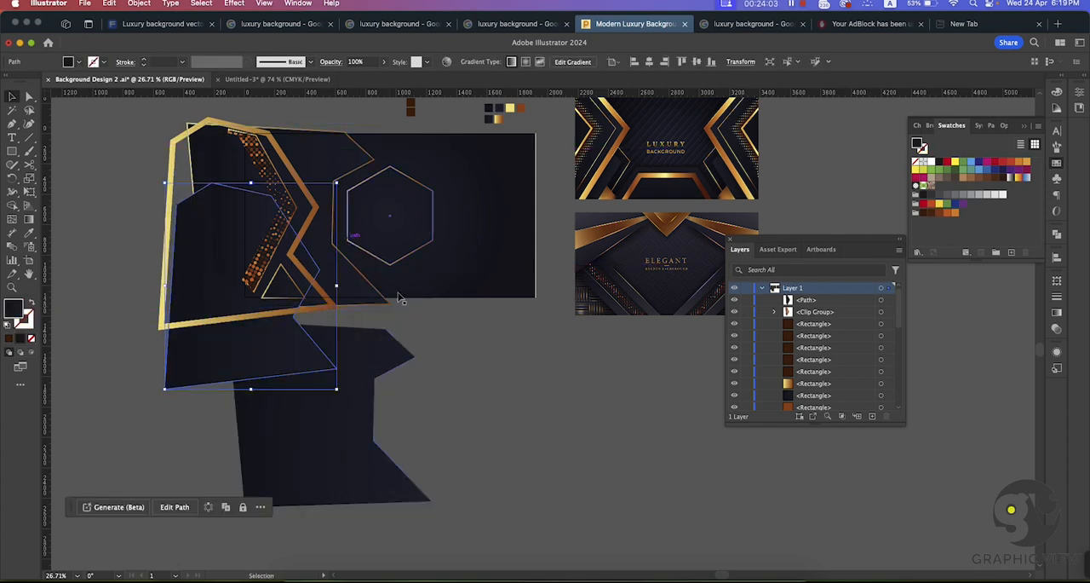
{"action": "key", "text": "ctrl+z"}
{"action": "left_click", "coordinate": [429, 341]}
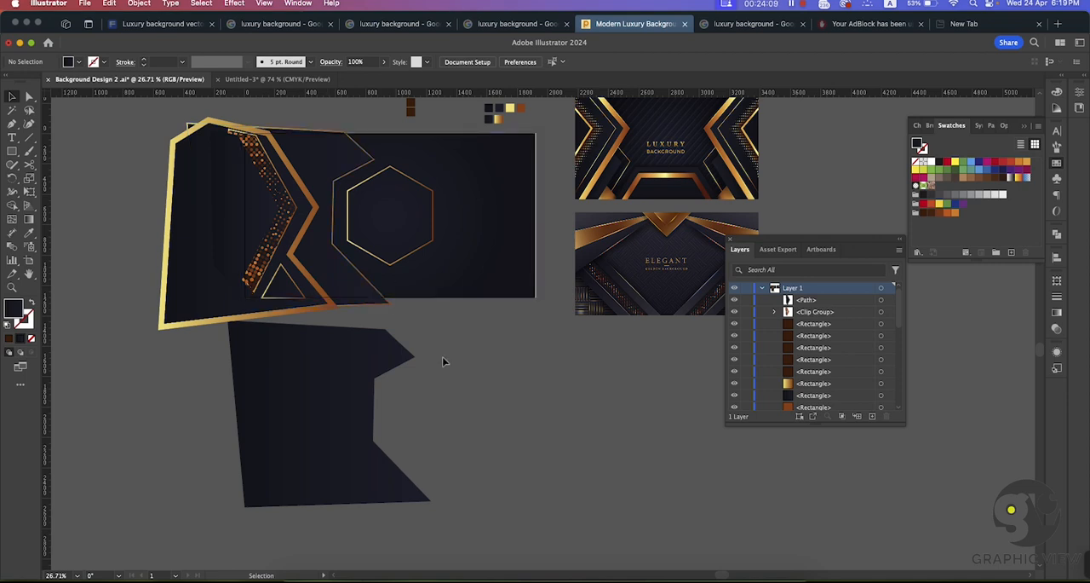
{"action": "left_click_drag", "start_coordinate": [489, 389], "coordinate": [460, 341]}
{"action": "left_click_drag", "start_coordinate": [316, 353], "coordinate": [389, 415]}
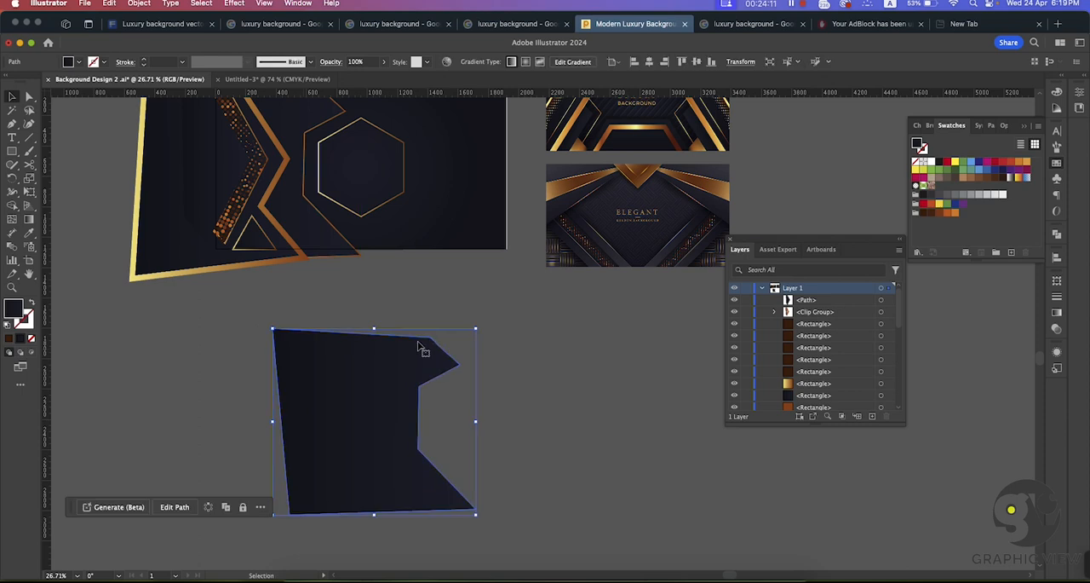
Step: Examine the striped golden line pattern in the lower-left corner of the Elegant Golden Background reference image
{"action": "scroll", "coordinate": [468, 352], "scroll_direction": "right", "scroll_amount": 1}
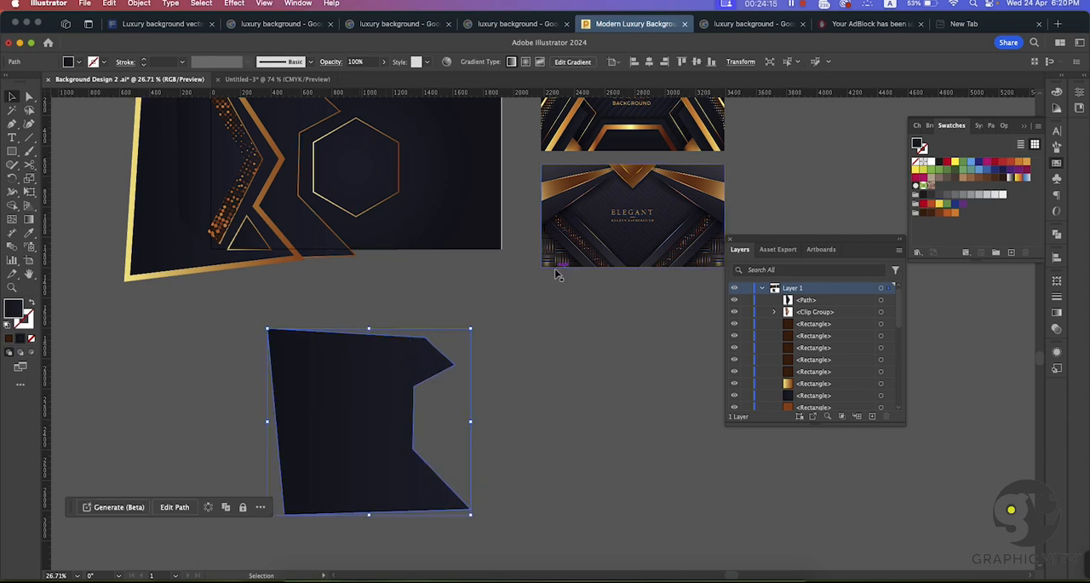
{"action": "key", "text": "super+space"}
{"action": "left_click_drag", "start_coordinate": [547, 252], "coordinate": [452, 260]}
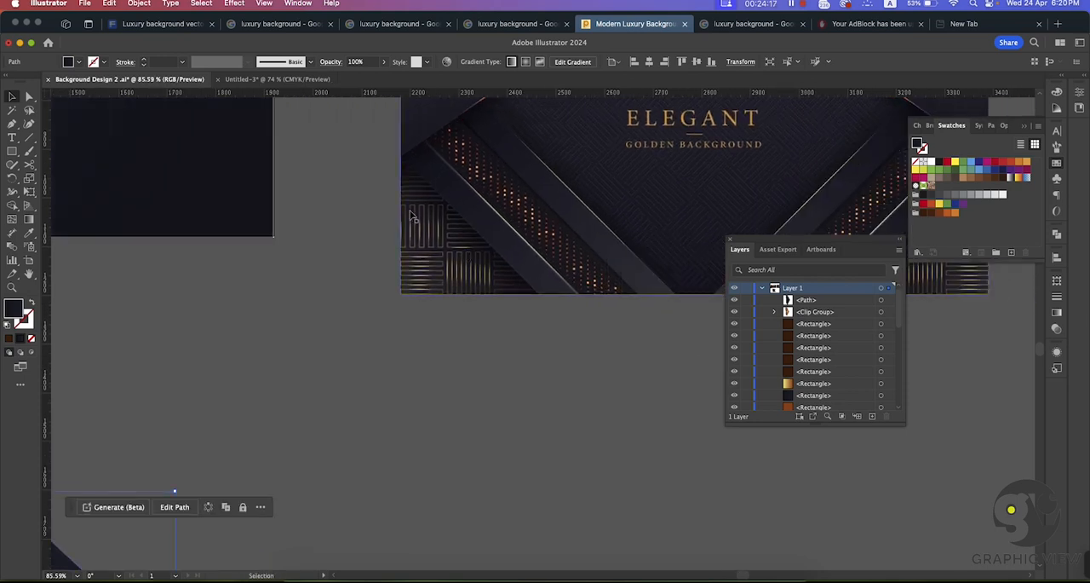
{"action": "key", "text": "super+space"}
{"action": "left_click_drag", "start_coordinate": [509, 346], "coordinate": [341, 291]}
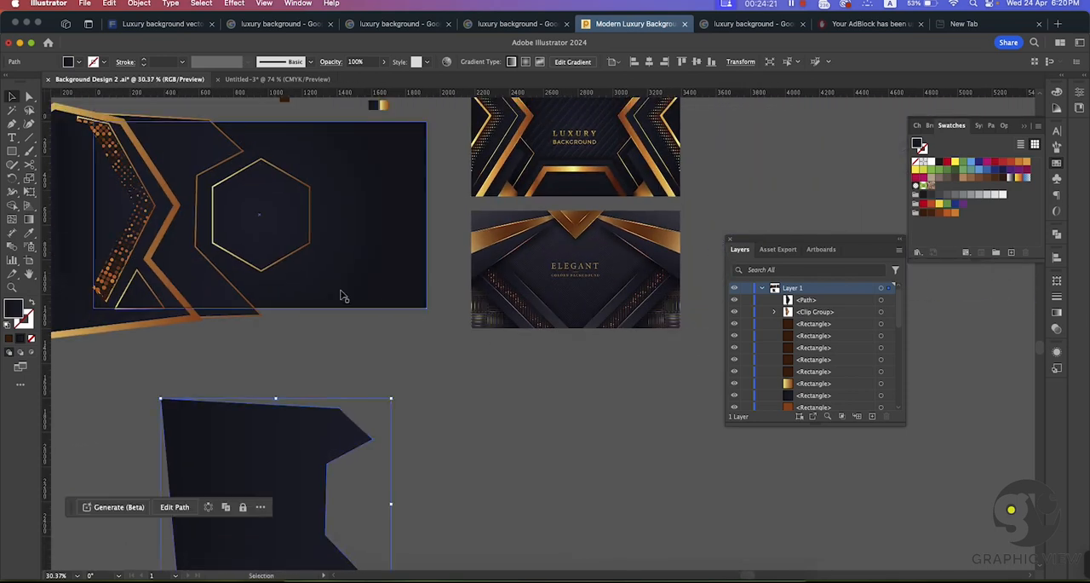
{"action": "key", "text": "super+space"}
{"action": "left_click_drag", "start_coordinate": [508, 321], "coordinate": [684, 394]}
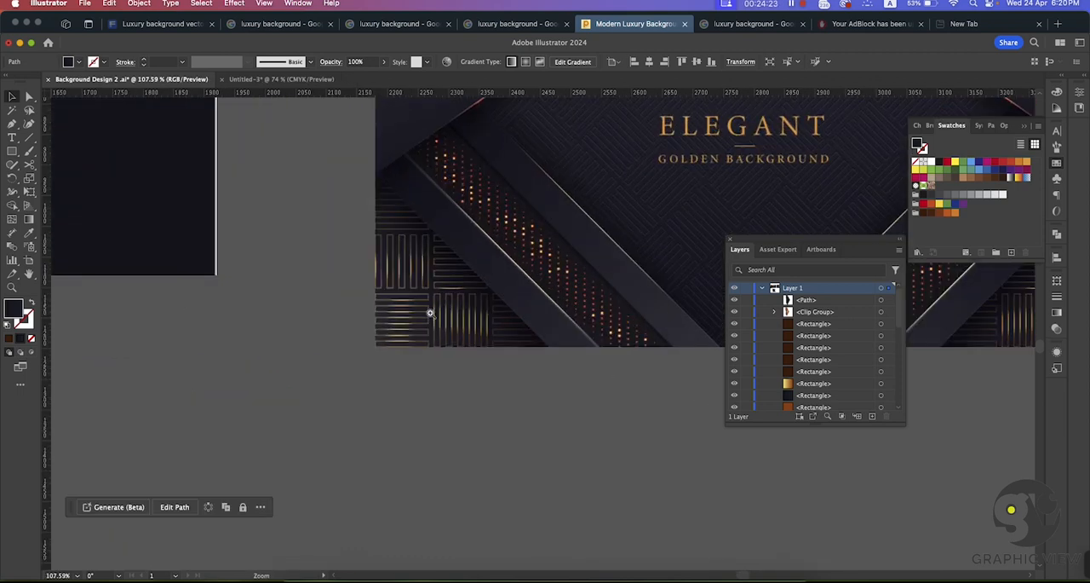
{"action": "left_click_drag", "start_coordinate": [431, 313], "coordinate": [499, 297]}
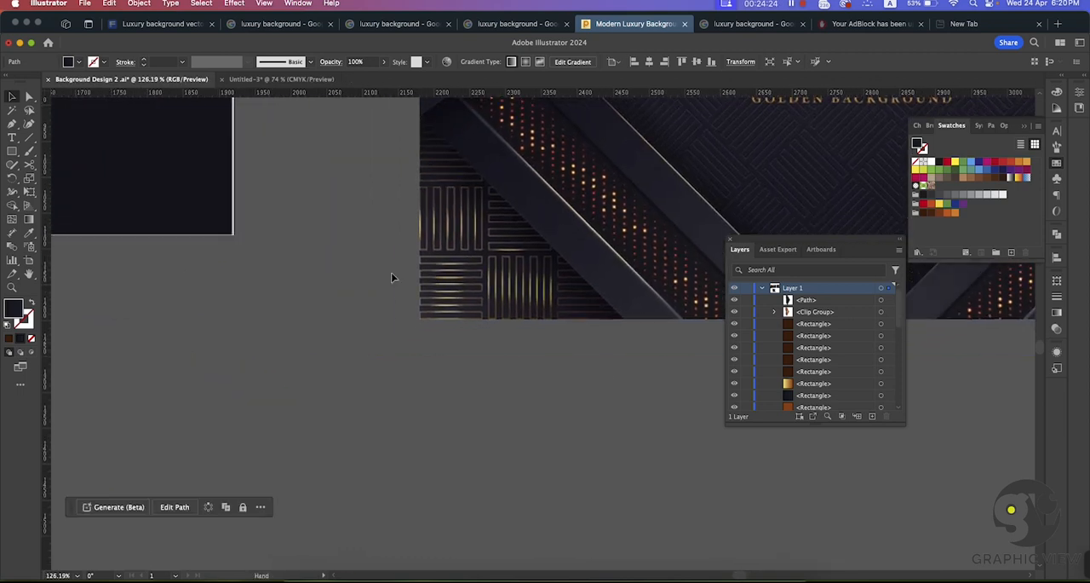
Step: Draw a narrow upright rectangle about 11 by 87 px beside the reference image and swap its fill to the stroke
{"action": "left_click", "coordinate": [12, 152]}
{"action": "left_click_drag", "start_coordinate": [273, 269], "coordinate": [281, 332]}
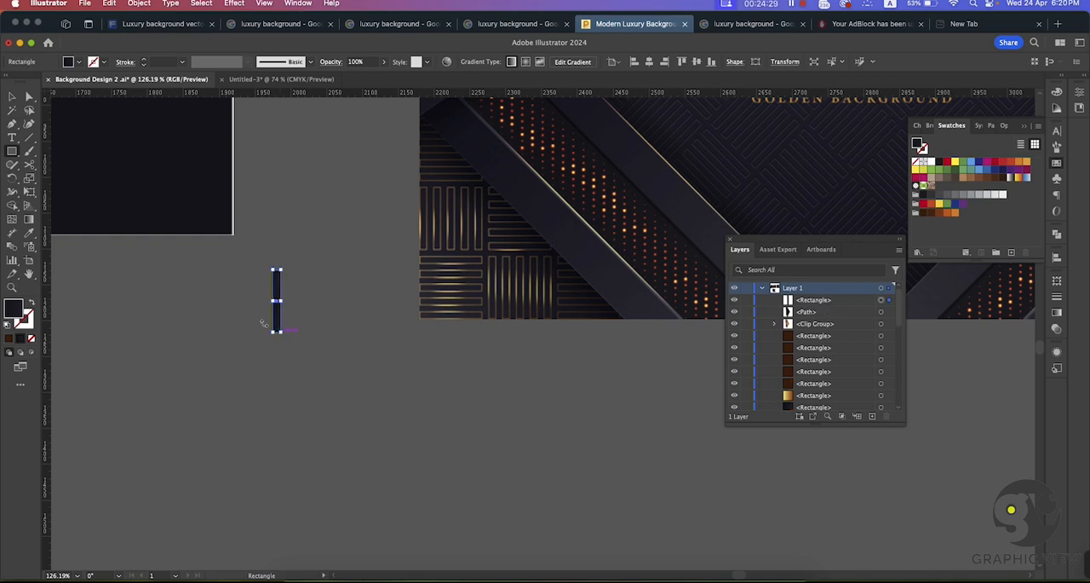
{"action": "left_click", "coordinate": [30, 303]}
{"action": "left_click", "coordinate": [13, 110]}
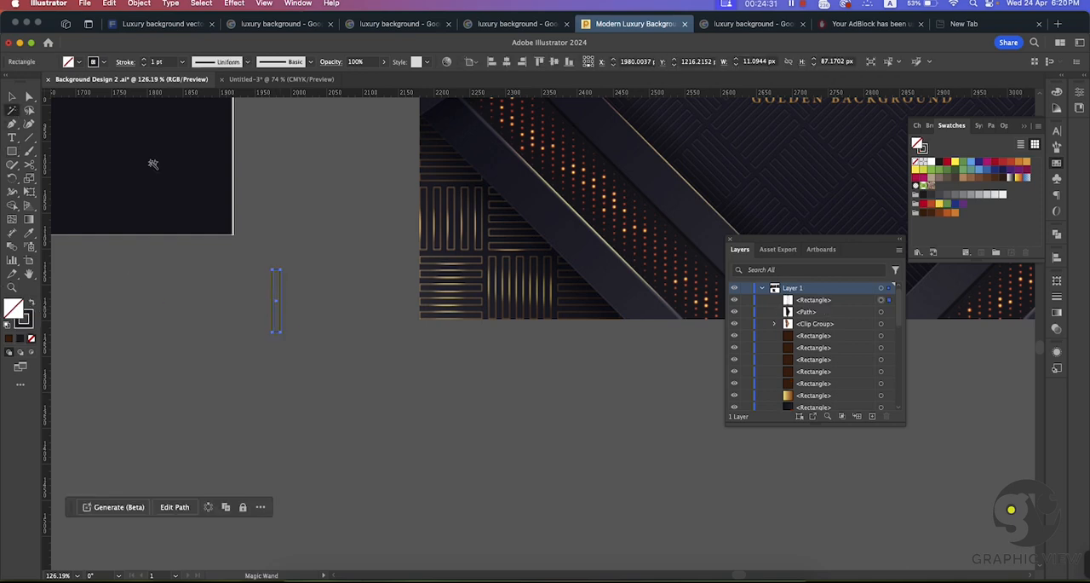
{"action": "left_click", "coordinate": [312, 290]}
Step: Duplicate the gold gradient swatch square into the empty space near the narrow rectangle
{"action": "key", "text": "super+space"}
{"action": "left_click_drag", "start_coordinate": [312, 290], "coordinate": [356, 416]}
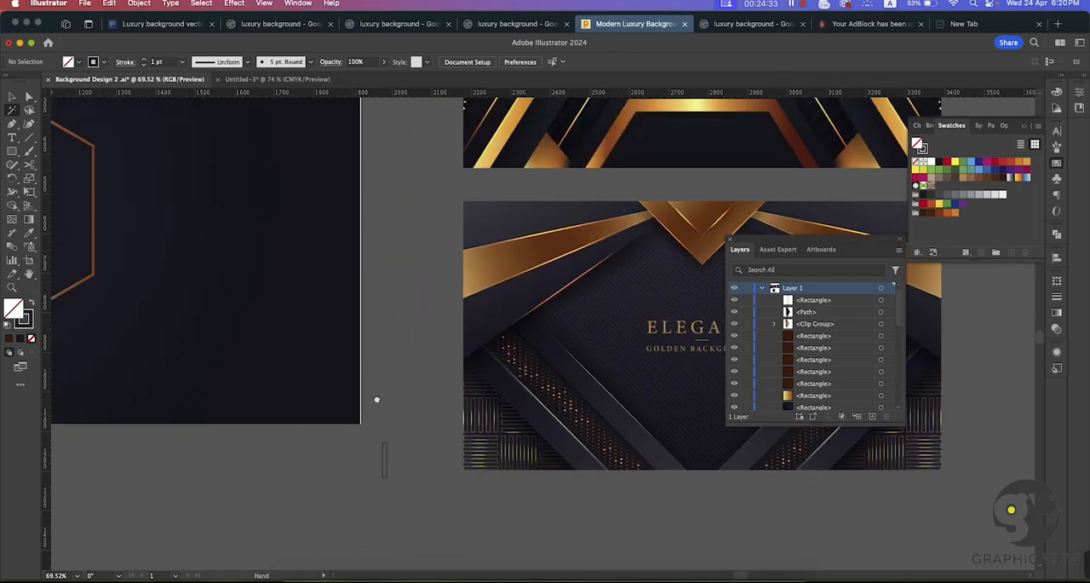
{"action": "left_click_drag", "start_coordinate": [403, 381], "coordinate": [183, 251]}
{"action": "key", "text": "super+space"}
{"action": "left_click_drag", "start_coordinate": [394, 392], "coordinate": [438, 425]}
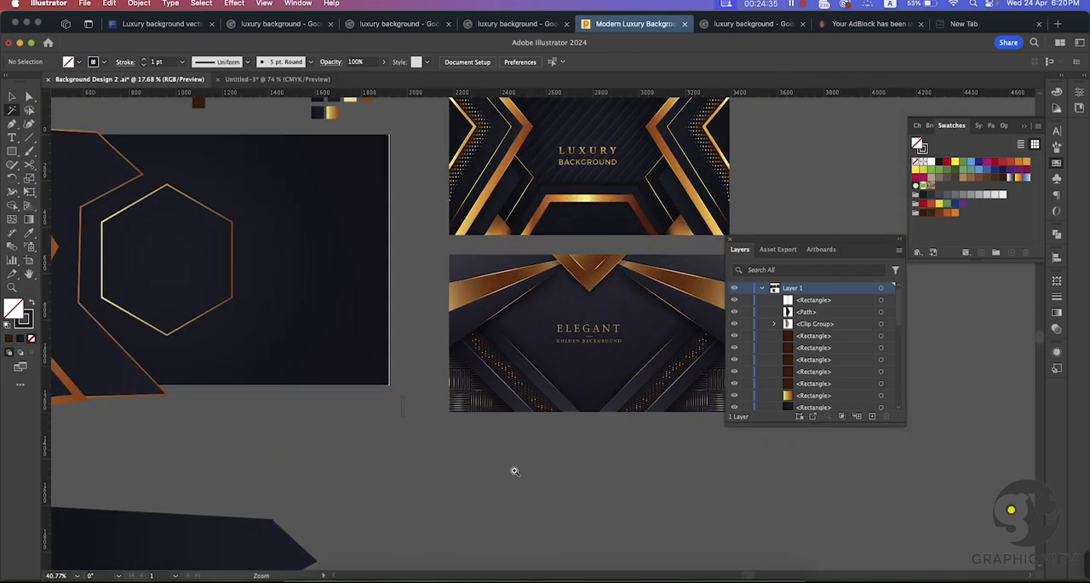
{"action": "left_click", "coordinate": [12, 97]}
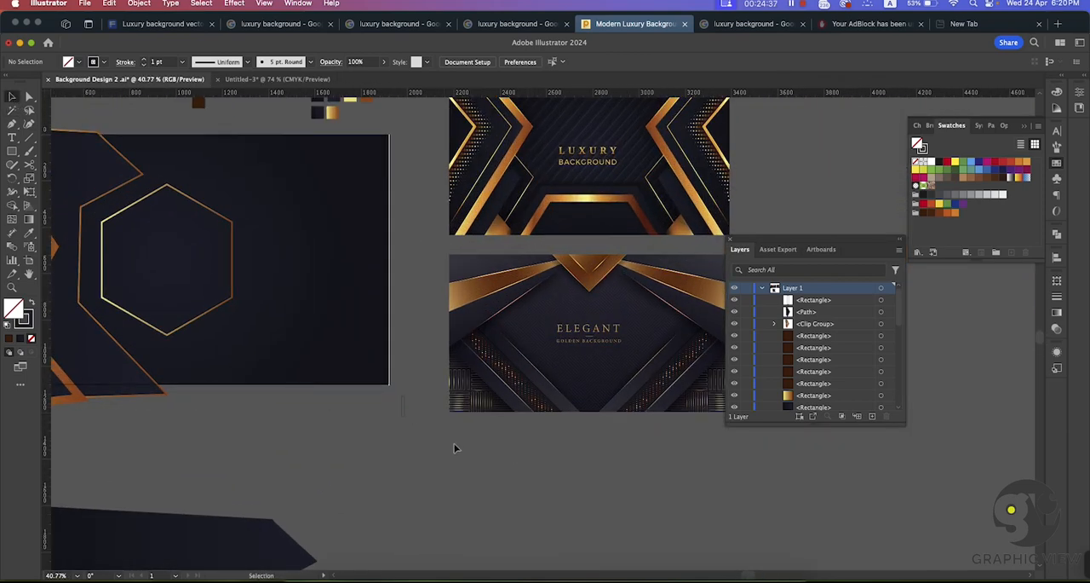
{"action": "left_click", "coordinate": [404, 407]}
{"action": "left_click_drag", "start_coordinate": [408, 419], "coordinate": [415, 435]}
{"action": "key", "text": "super+z"}
{"action": "left_click", "coordinate": [443, 453]}
{"action": "left_click_drag", "start_coordinate": [332, 112], "coordinate": [360, 459]}
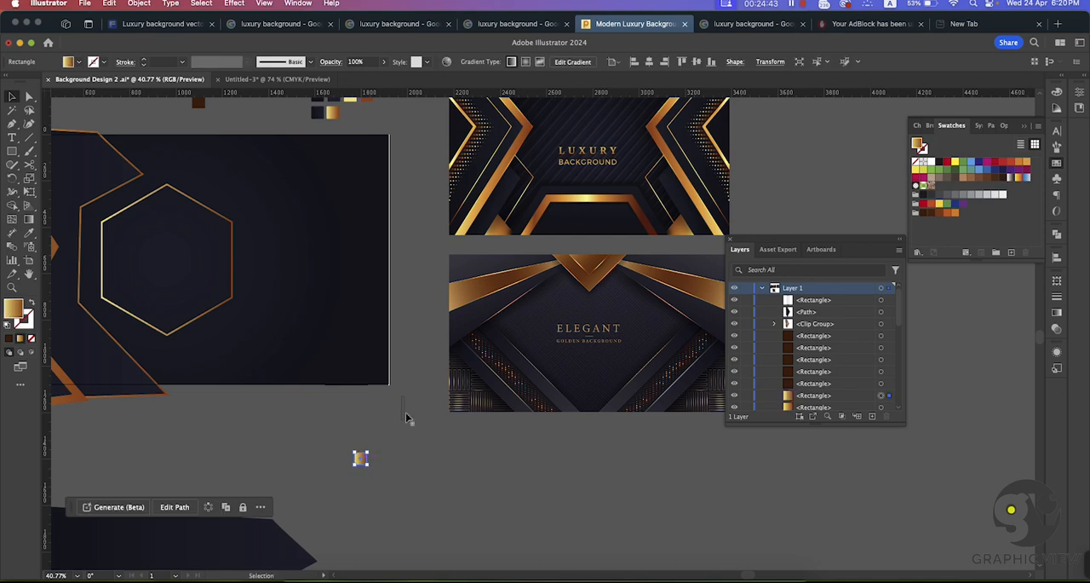
Step: Sample the gold gradient swatch's colour onto the stroke of the narrow upright rectangle
{"action": "left_click", "coordinate": [403, 409]}
{"action": "key", "text": "i"}
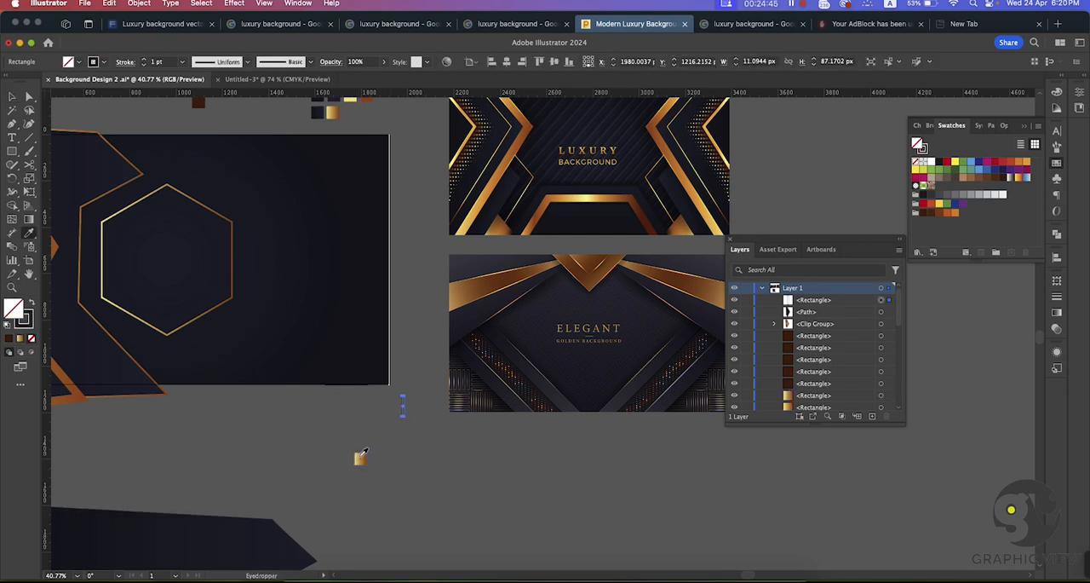
{"action": "left_click", "coordinate": [31, 324]}
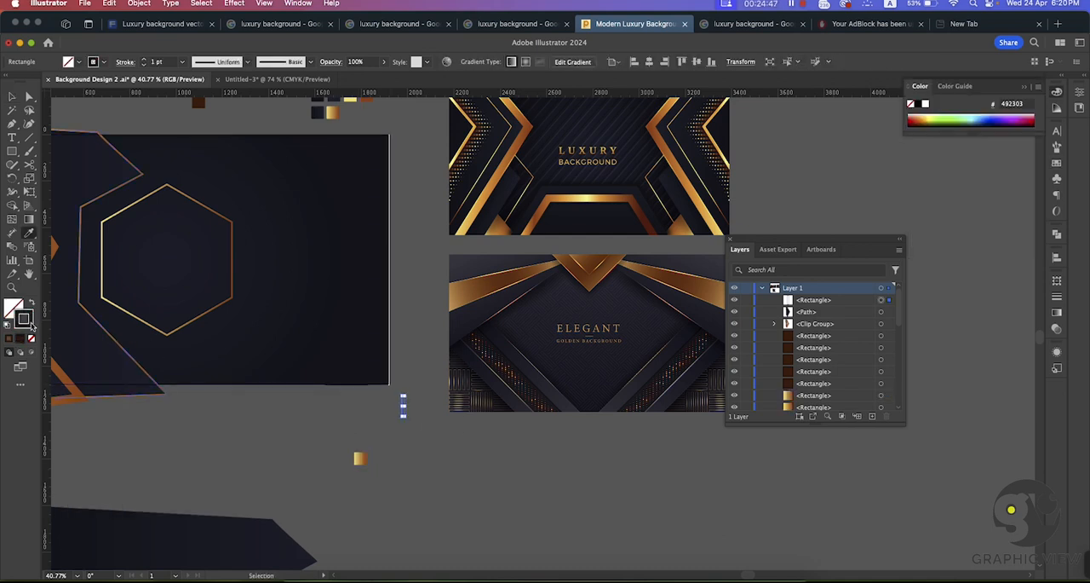
{"action": "left_click", "coordinate": [361, 456]}
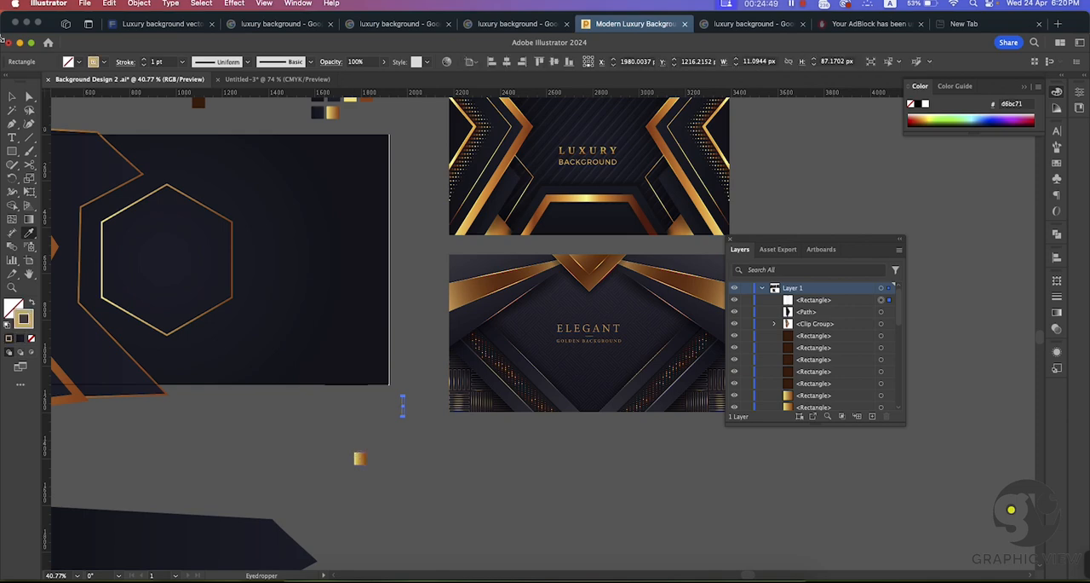
{"action": "key", "text": "v"}
{"action": "left_click", "coordinate": [418, 397]}
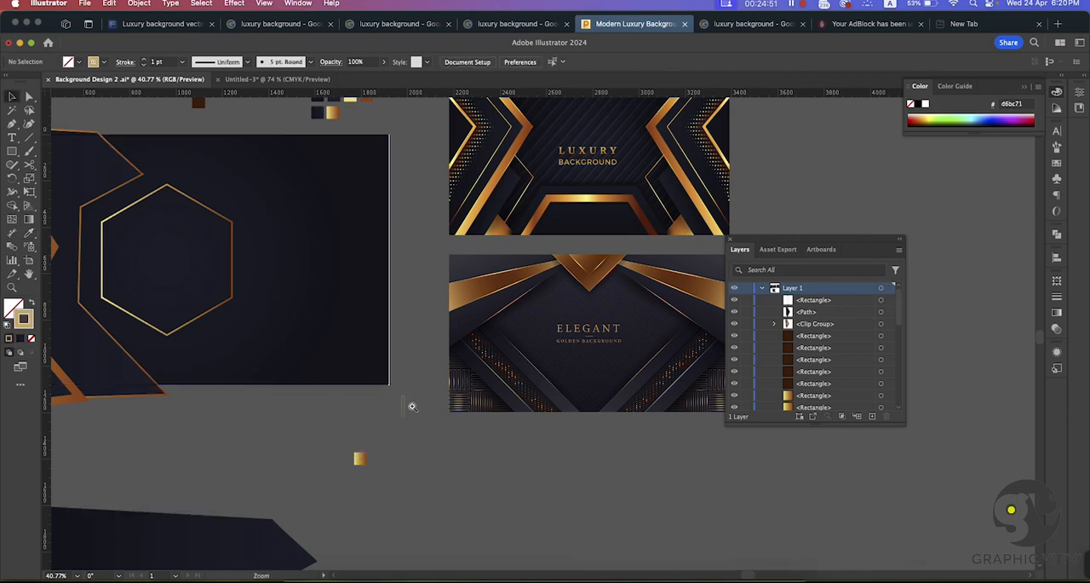
{"action": "left_click_drag", "start_coordinate": [412, 404], "coordinate": [415, 318]}
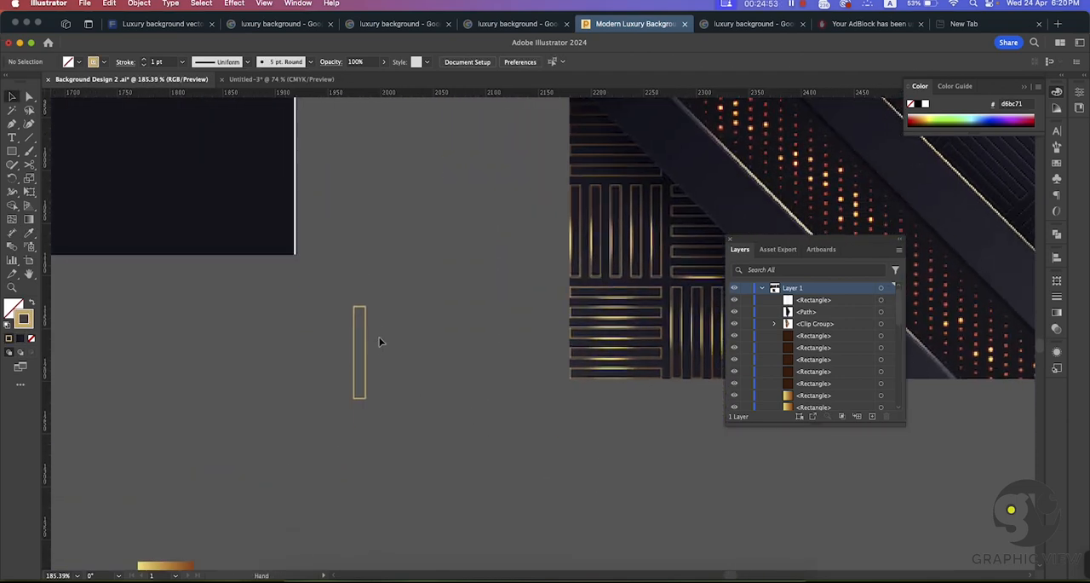
{"action": "left_click", "coordinate": [354, 353]}
{"action": "left_click", "coordinate": [29, 220]}
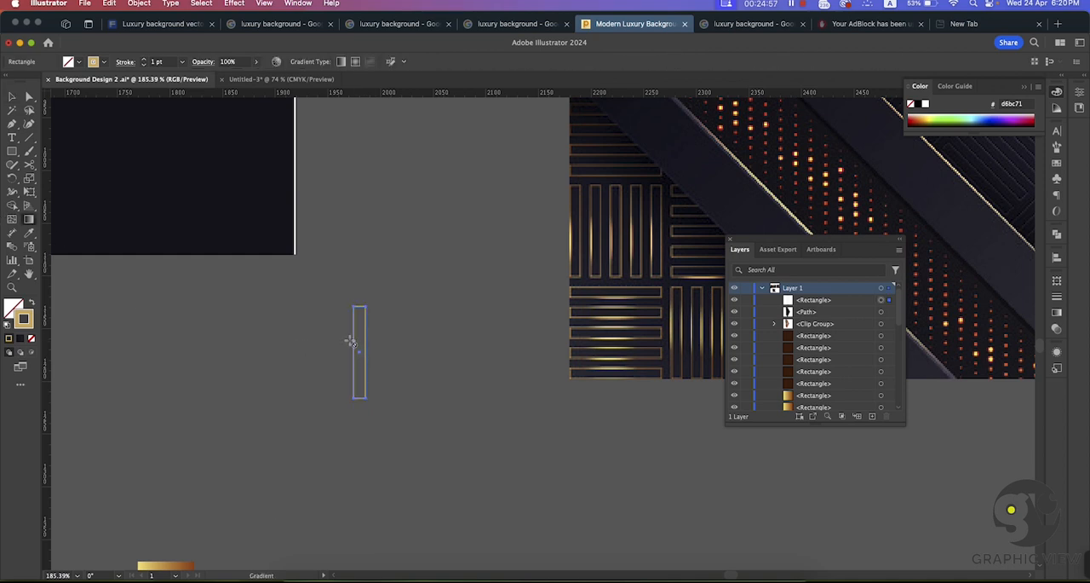
{"action": "scroll", "coordinate": [256, 383], "scroll_direction": "down", "scroll_amount": 3}
{"action": "key", "text": "y"}
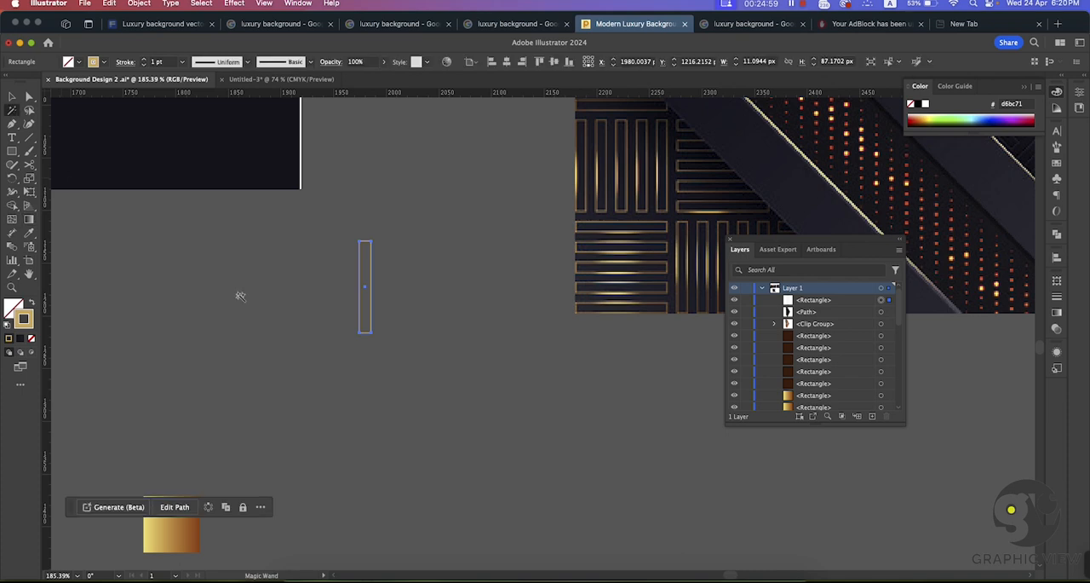
{"action": "left_click", "coordinate": [241, 297]}
{"action": "left_click_drag", "start_coordinate": [301, 366], "coordinate": [287, 316]}
{"action": "left_click_drag", "start_coordinate": [354, 337], "coordinate": [274, 319]}
{"action": "left_click", "coordinate": [13, 93]}
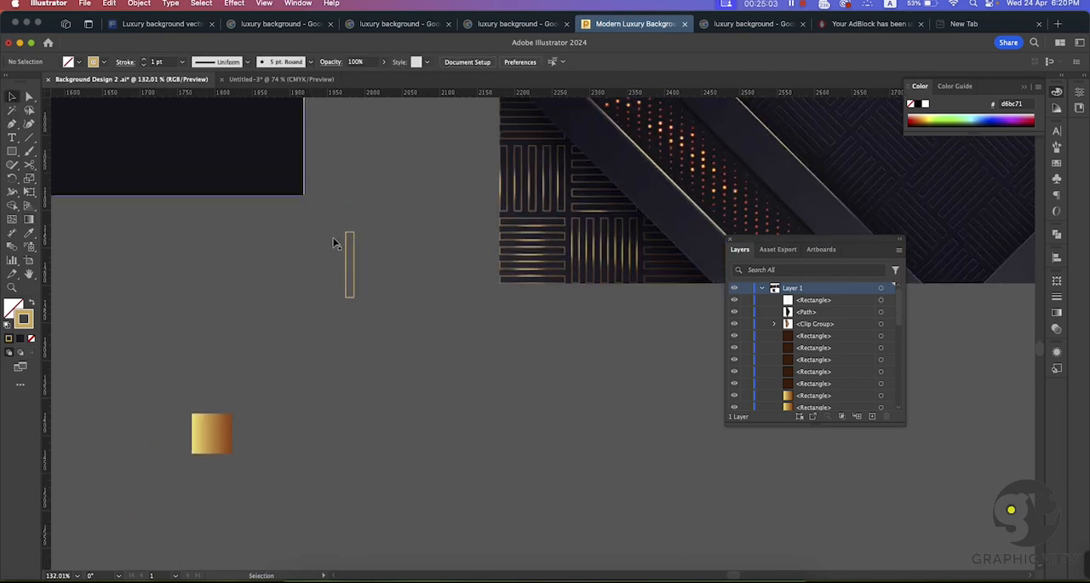
Step: Copy the gold gradient from the swatch square onto the narrow rectangle, swap it to the stroke and set the stroke weight to 2 pt
{"action": "left_click", "coordinate": [349, 247]}
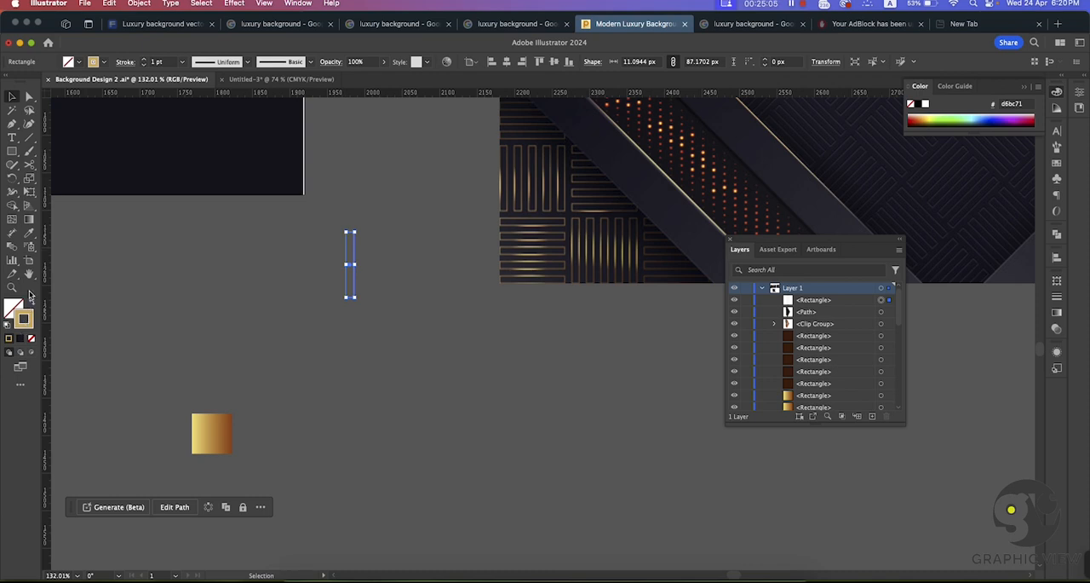
{"action": "left_click", "coordinate": [29, 232]}
{"action": "left_click", "coordinate": [211, 430]}
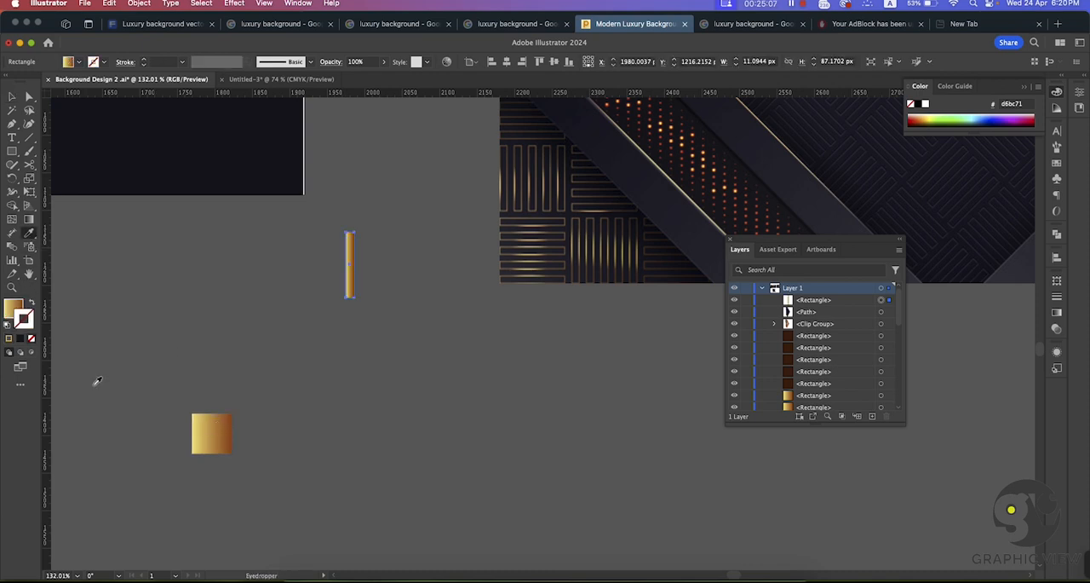
{"action": "key", "text": "v"}
{"action": "left_click", "coordinate": [33, 303]}
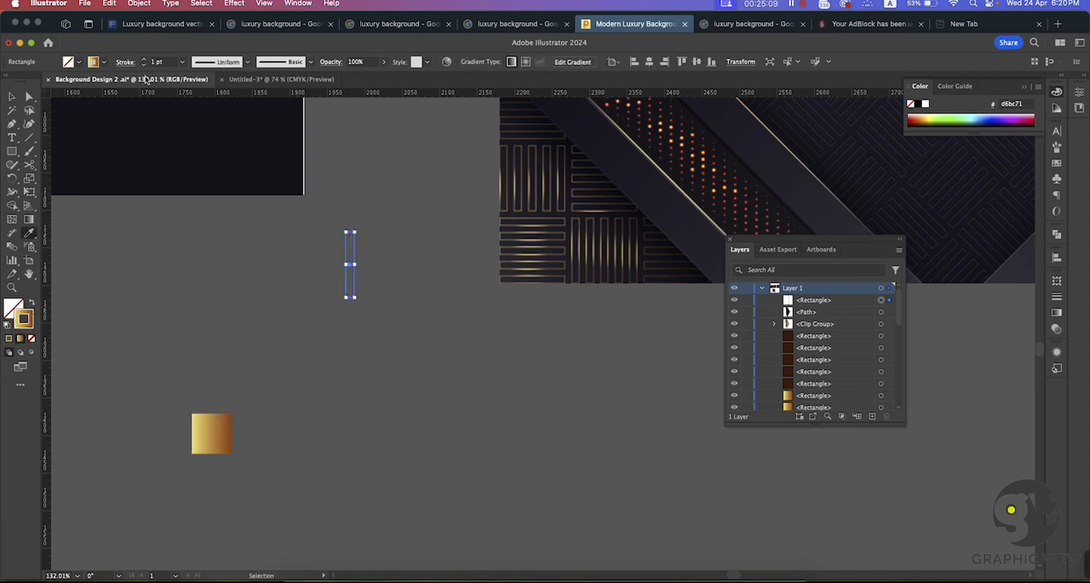
{"action": "left_click", "coordinate": [250, 278]}
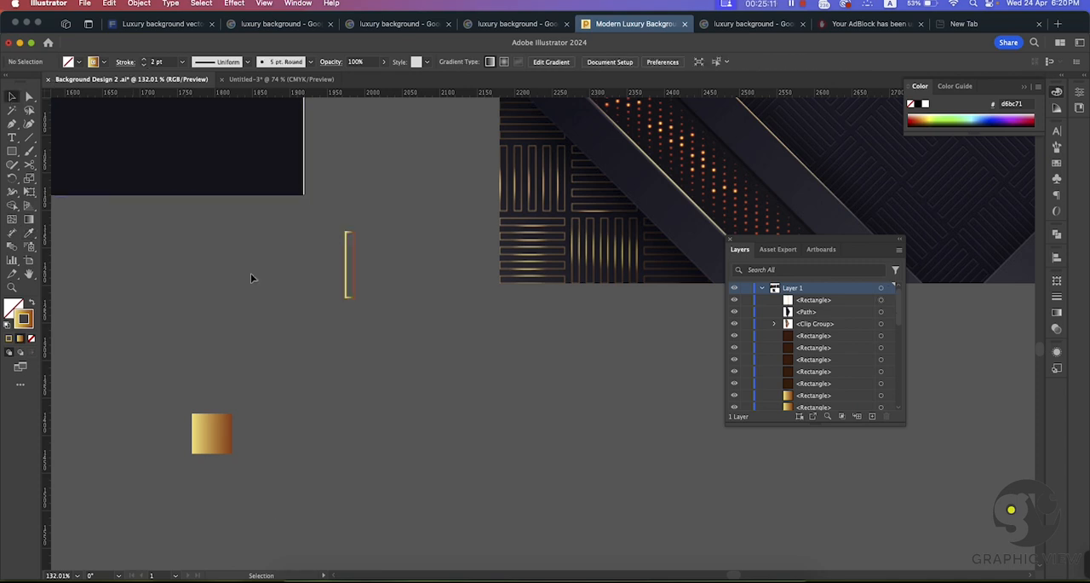
Step: Reverse the gold gradient on the narrow rectangle's stroke
{"action": "key", "text": "super+space"}
{"action": "left_click_drag", "start_coordinate": [360, 270], "coordinate": [466, 351]}
{"action": "left_click_drag", "start_coordinate": [387, 260], "coordinate": [469, 343]}
{"action": "left_click", "coordinate": [320, 255]}
{"action": "left_click", "coordinate": [29, 219]}
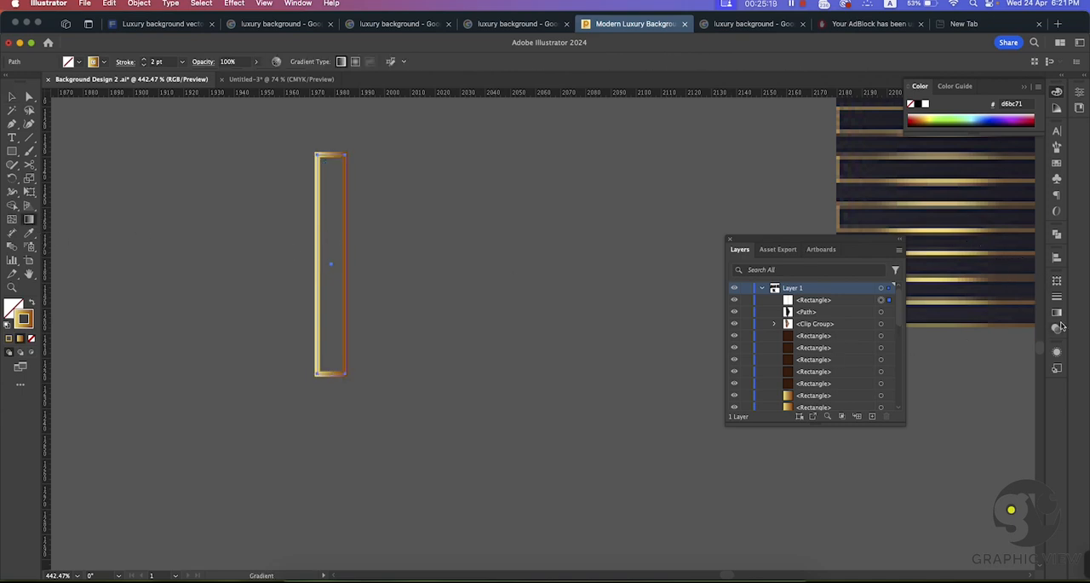
{"action": "left_click", "coordinate": [1058, 313]}
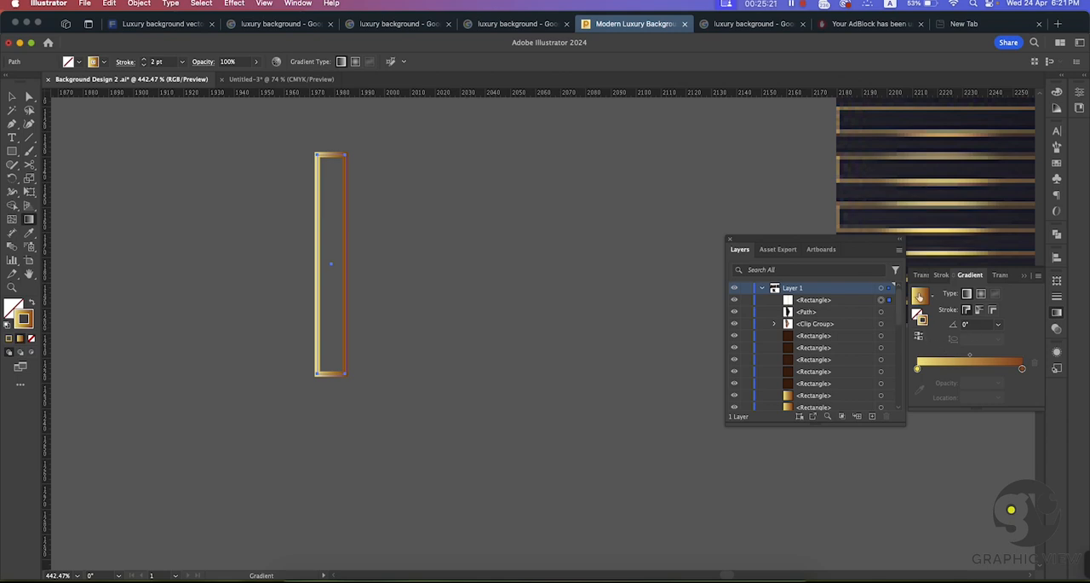
{"action": "left_click", "coordinate": [922, 337]}
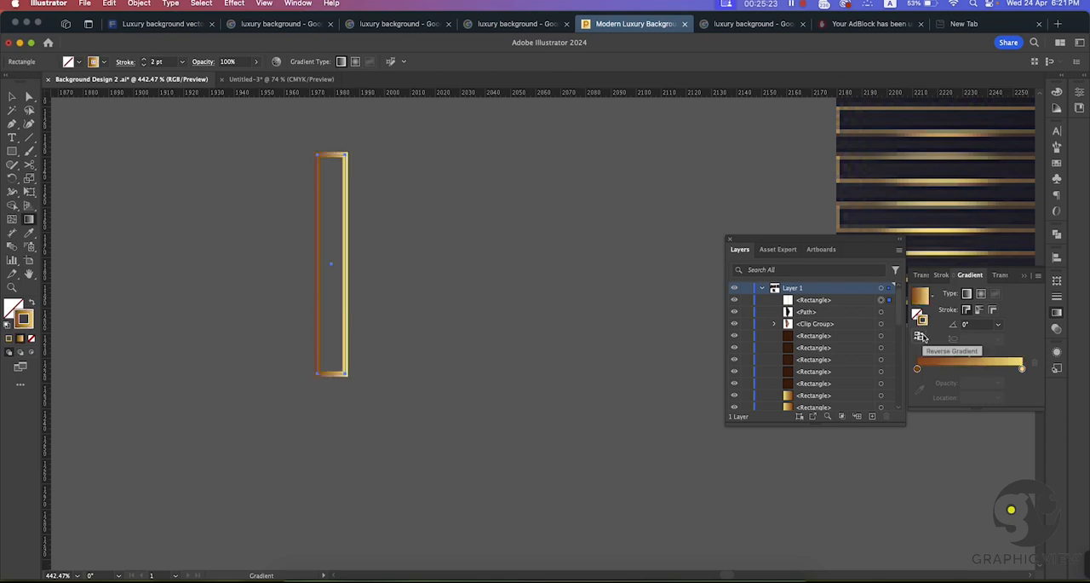
Step: Add a middle stop at about 55% to the stroke gradient, use the brown colour at both ends, and reverse the gradient
{"action": "left_click", "coordinate": [975, 368]}
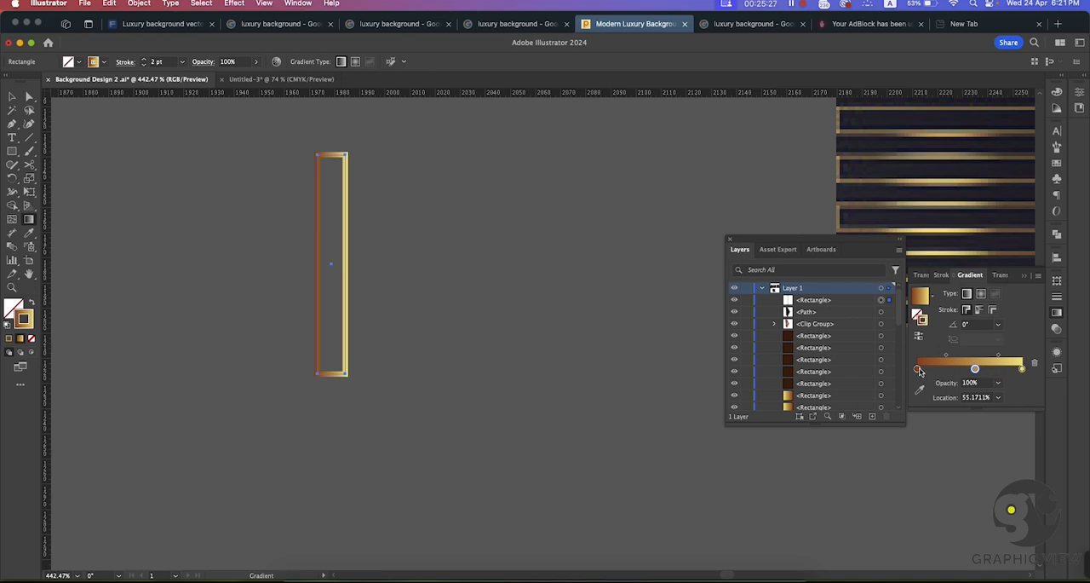
{"action": "left_click_drag", "start_coordinate": [918, 369], "coordinate": [1025, 368]}
{"action": "left_click", "coordinate": [1022, 369]}
{"action": "left_click", "coordinate": [1035, 364]}
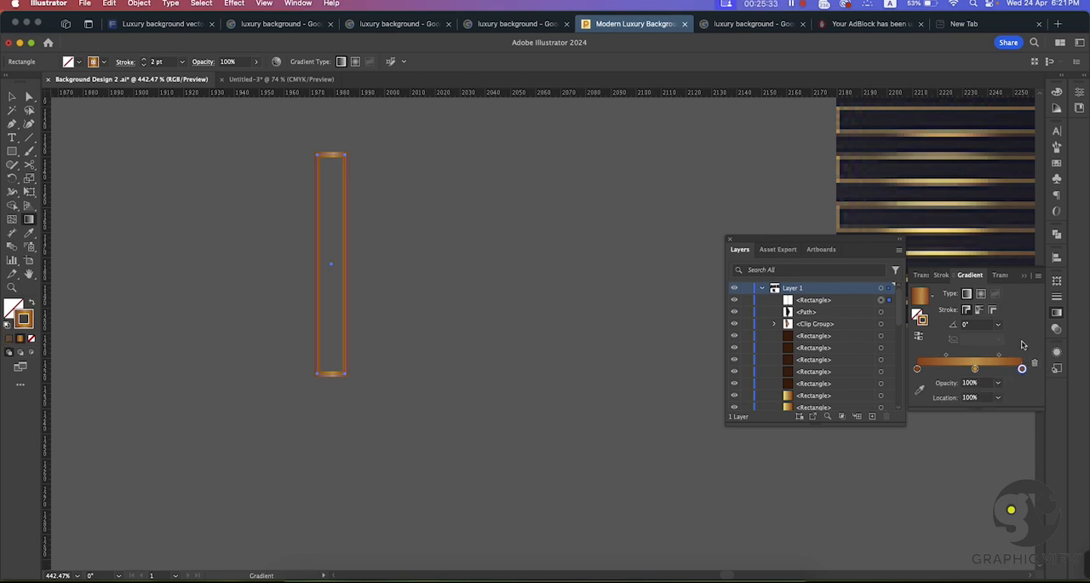
{"action": "left_click", "coordinate": [922, 337]}
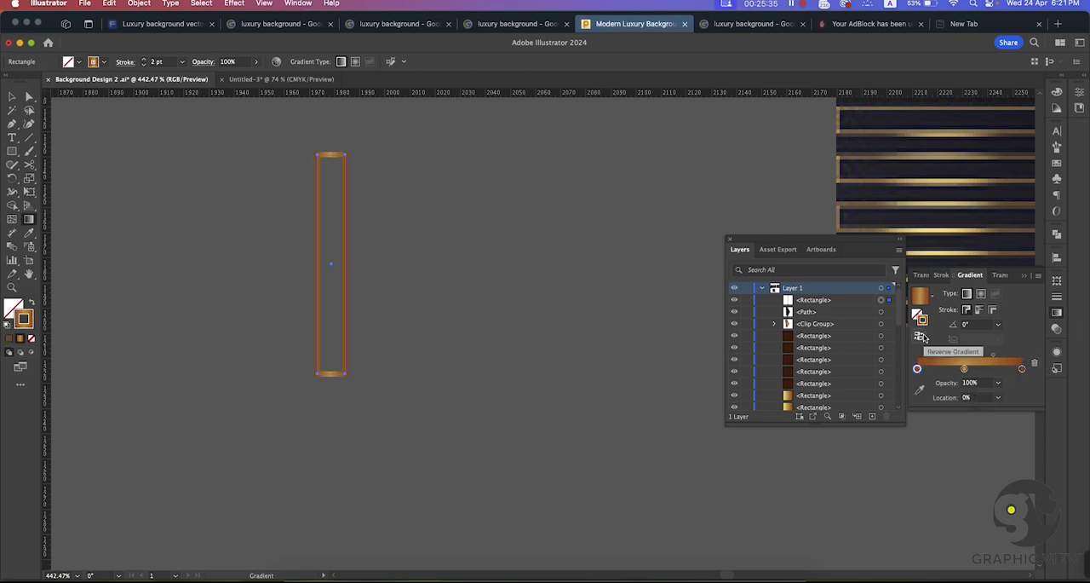
Step: Move the middle gold stop of the rectangle's stroke gradient to about 54.5%
{"action": "key", "text": "v"}
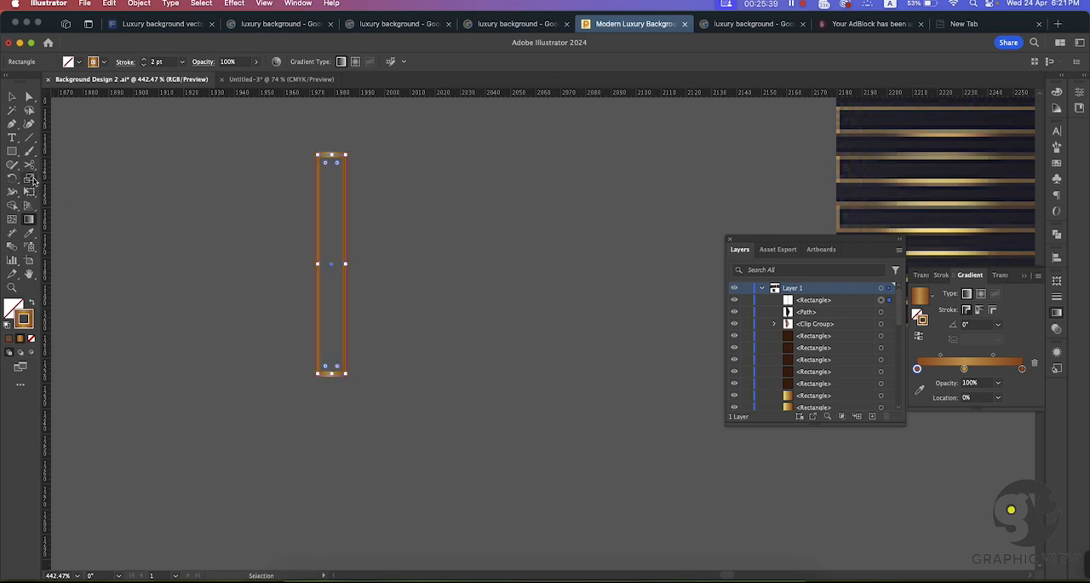
{"action": "left_click", "coordinate": [30, 220]}
{"action": "key", "text": "v"}
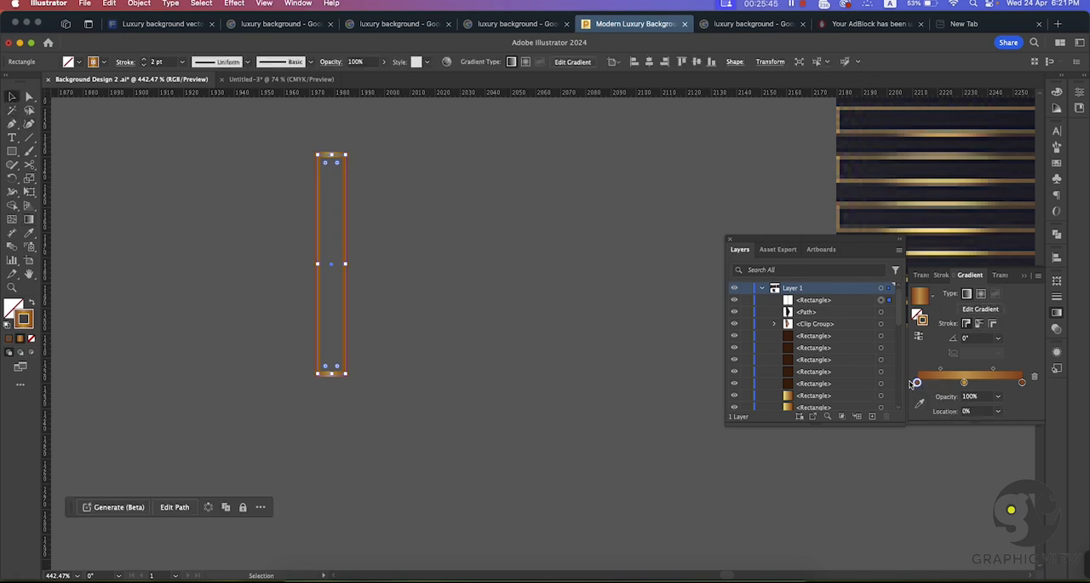
{"action": "mouse_move", "coordinate": [919, 385]}
{"action": "left_mouse_down"}
{"action": "mouse_move", "coordinate": [934, 385]}
{"action": "mouse_move", "coordinate": [886, 385]}
{"action": "left_mouse_up"}
{"action": "mouse_move", "coordinate": [965, 383]}
{"action": "left_mouse_down"}
{"action": "mouse_move", "coordinate": [953, 382]}
{"action": "mouse_move", "coordinate": [981, 384]}
{"action": "left_mouse_up"}
{"action": "left_click", "coordinate": [112, 139]}
Step: Try to sample a colour for the narrow rectangle from the line pattern in the reference image, and undo it
{"action": "scroll", "coordinate": [419, 285], "scroll_direction": "down", "scroll_amount": 6}
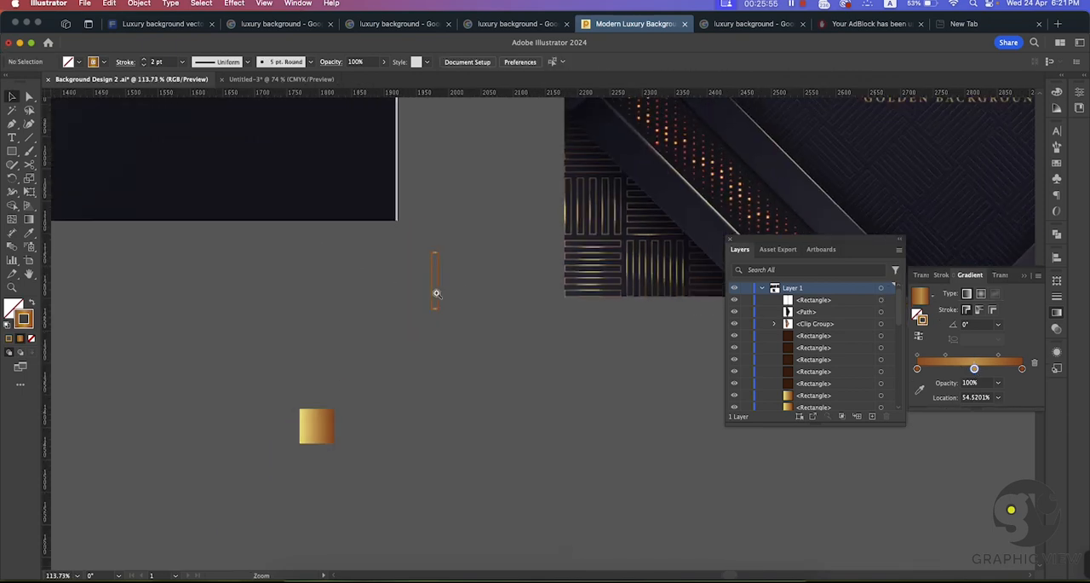
{"action": "scroll", "coordinate": [418, 287], "scroll_direction": "down", "scroll_amount": 2}
{"action": "scroll", "coordinate": [373, 288], "scroll_direction": "up", "scroll_amount": 8}
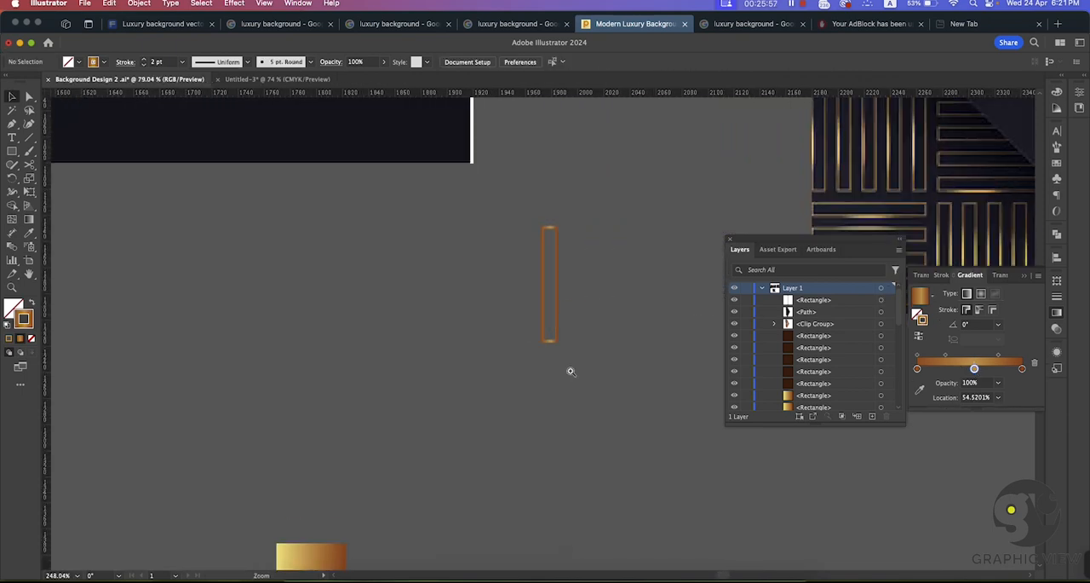
{"action": "scroll", "coordinate": [501, 285], "scroll_direction": "up", "scroll_amount": 1}
{"action": "scroll", "coordinate": [395, 236], "scroll_direction": "right", "scroll_amount": 5}
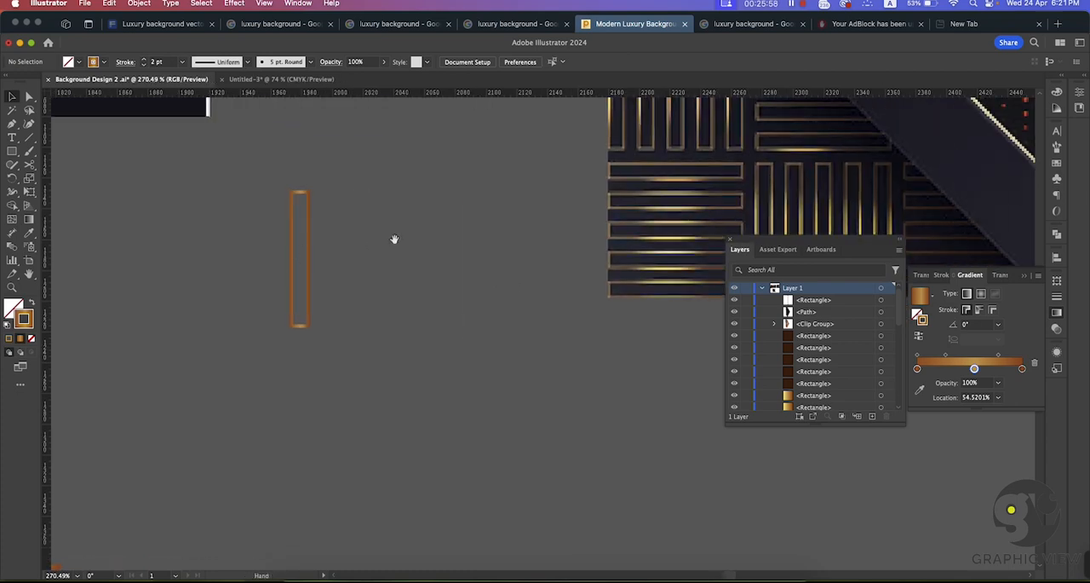
{"action": "left_click", "coordinate": [297, 253]}
{"action": "left_click", "coordinate": [29, 231]}
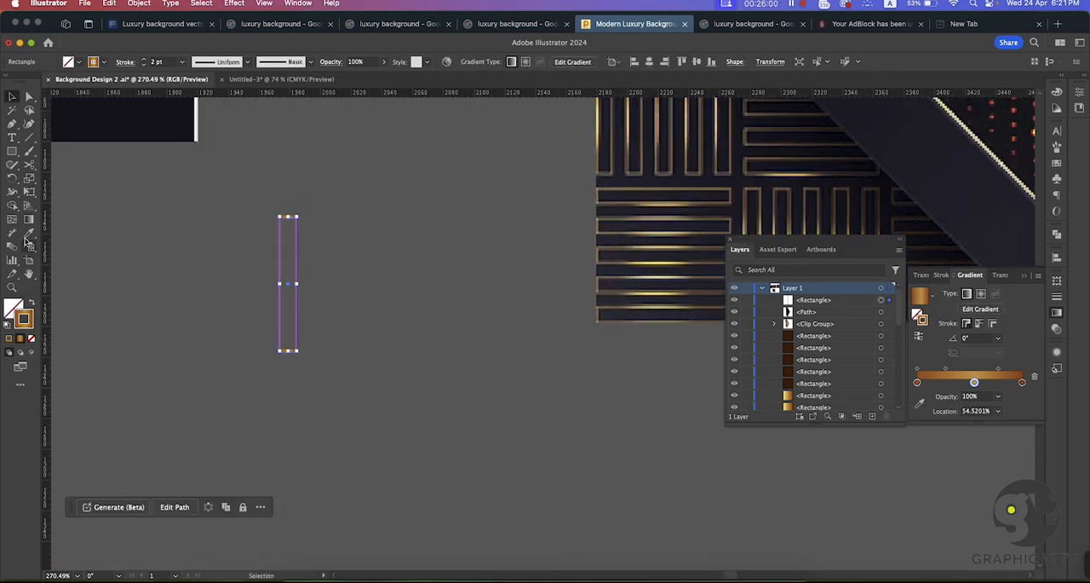
{"action": "left_click", "coordinate": [653, 186]}
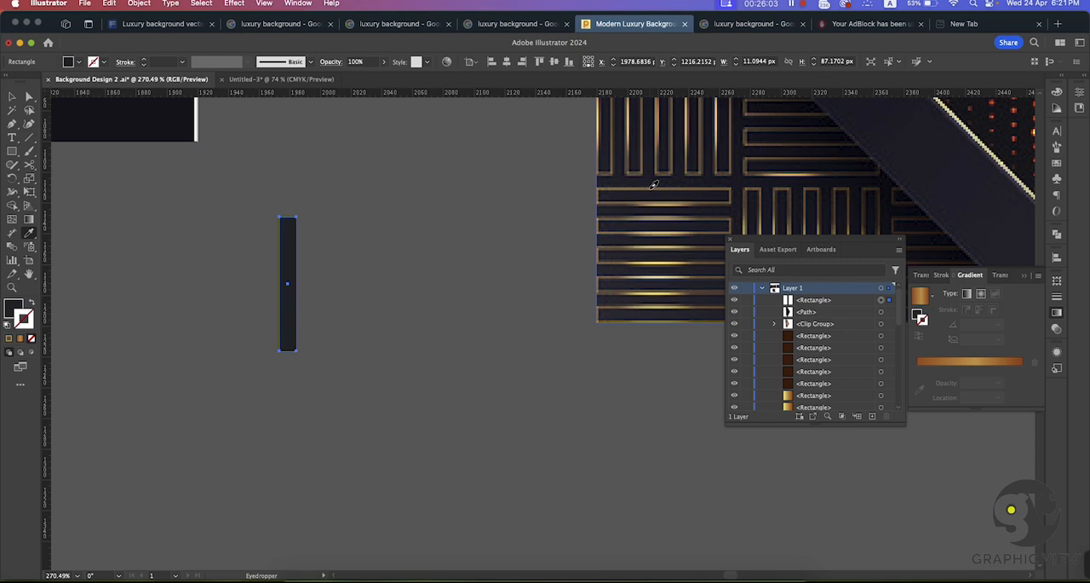
{"action": "key", "text": "super+z"}
Step: Apply the muted bronze colour sampled from the reference pattern to the narrow rectangle's stroke and set its weight to 2 pt
{"action": "left_click", "coordinate": [34, 303]}
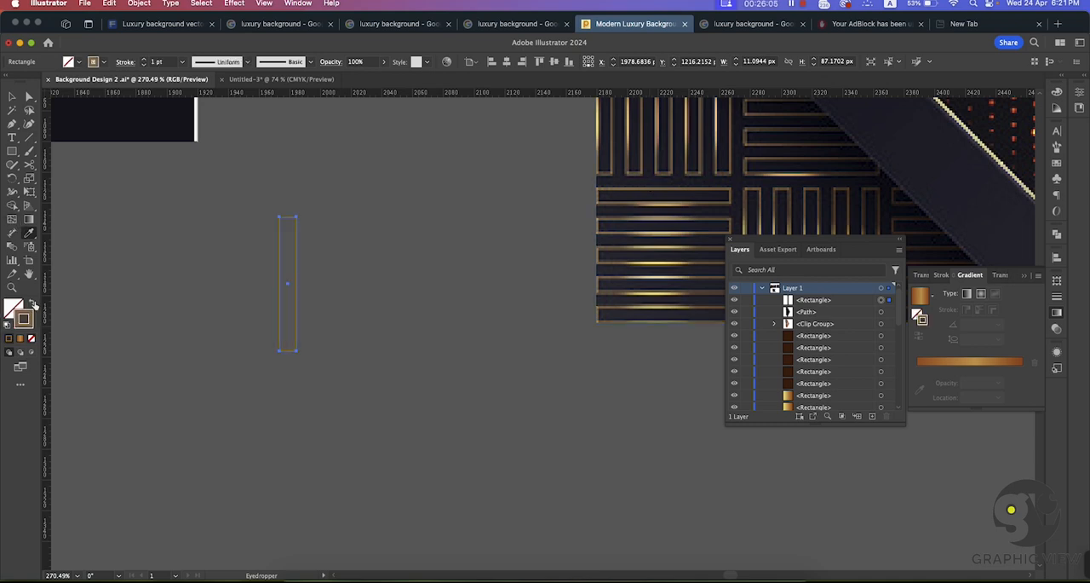
{"action": "key", "text": "v"}
{"action": "left_click", "coordinate": [144, 65]}
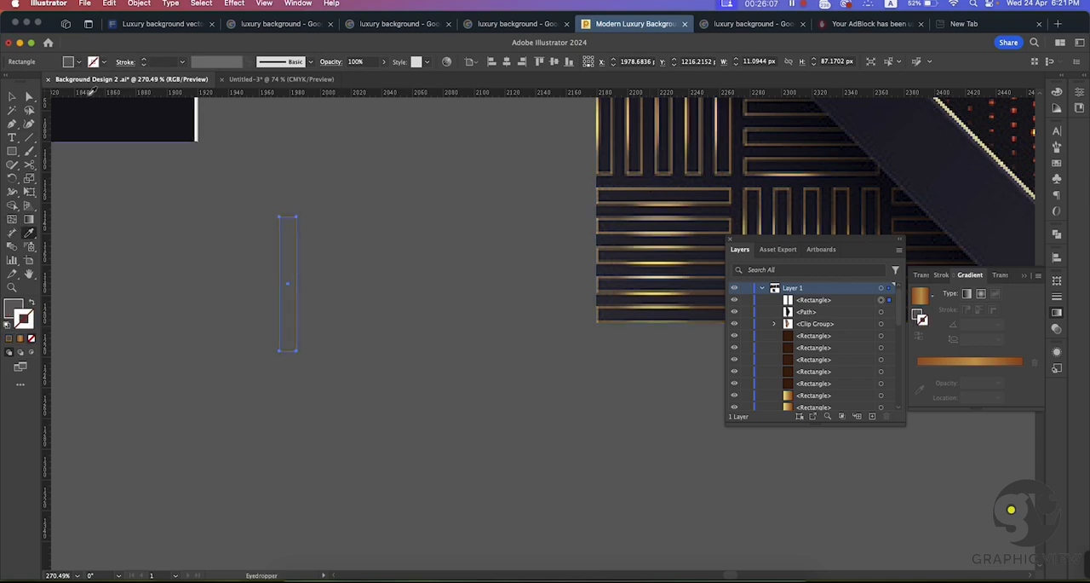
{"action": "key", "text": "super+z"}
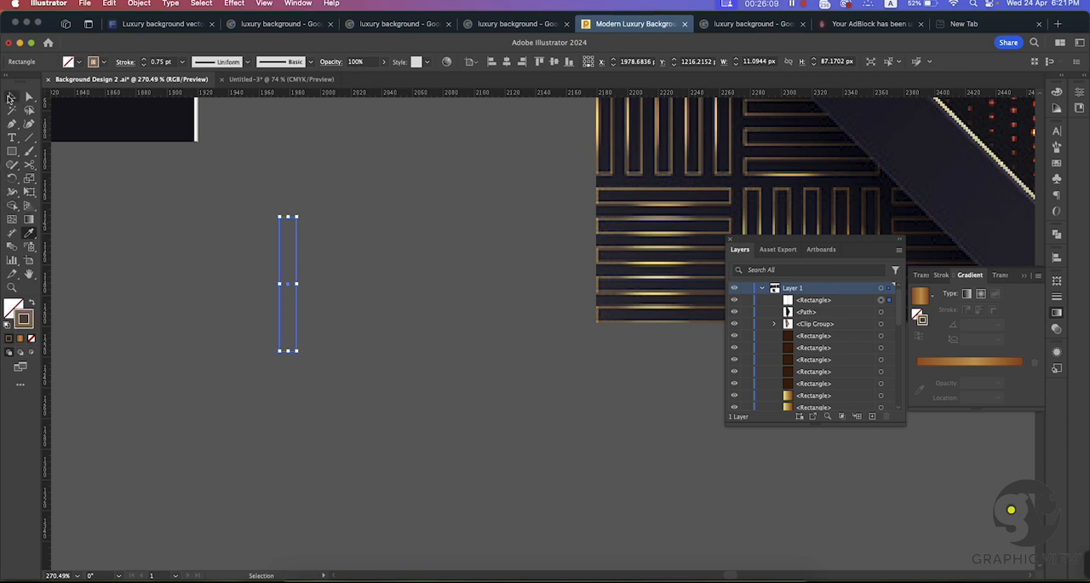
{"action": "left_click", "coordinate": [144, 59]}
{"action": "left_click", "coordinate": [144, 59]}
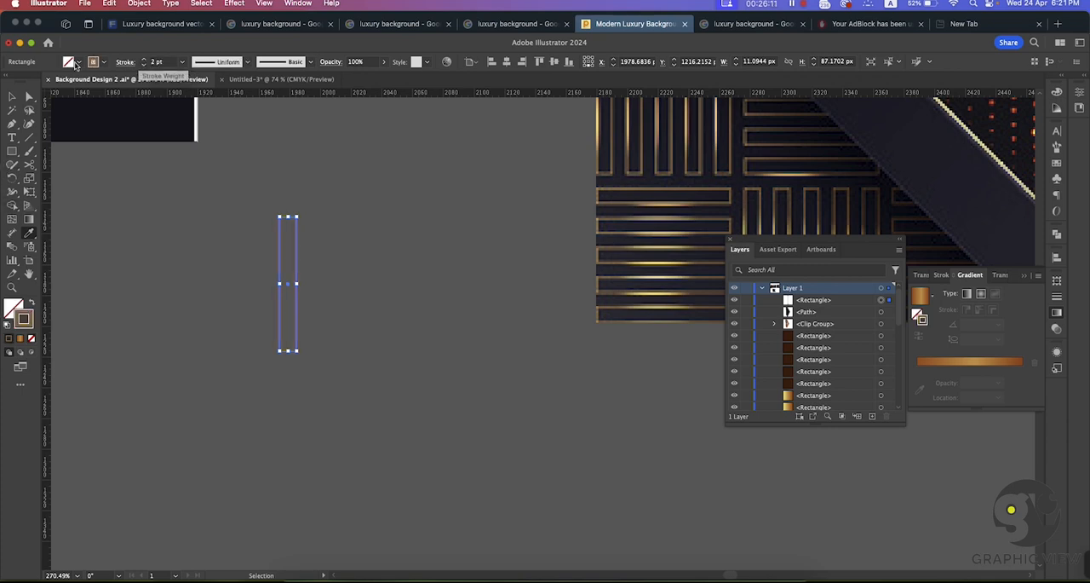
Step: Resample the bronze outline colour of the reference image's line pattern onto the narrow rectangle's stroke
{"action": "left_click", "coordinate": [336, 172]}
{"action": "left_click_drag", "start_coordinate": [306, 247], "coordinate": [361, 276]}
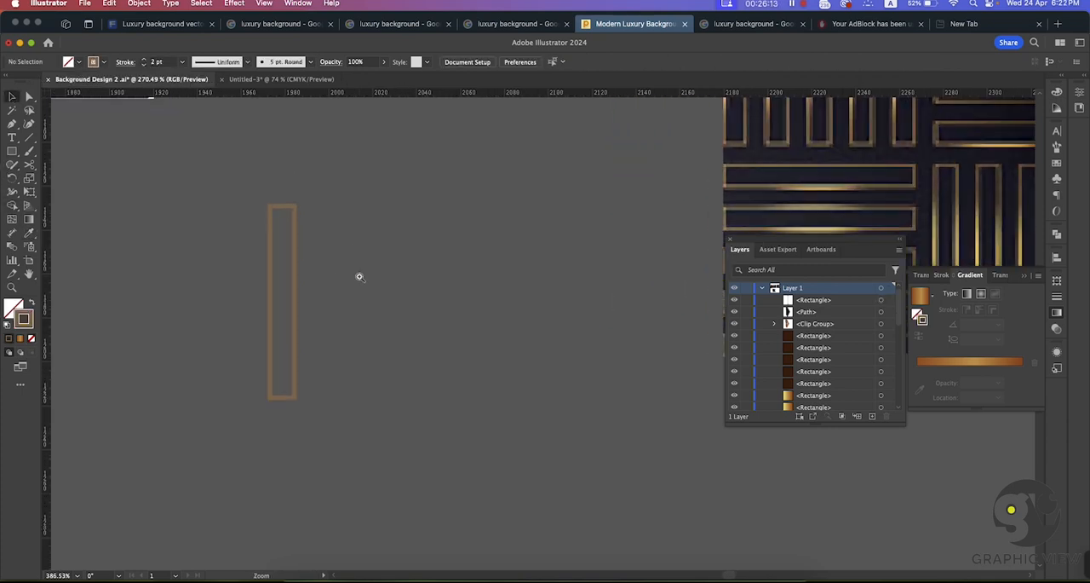
{"action": "left_click", "coordinate": [294, 251]}
{"action": "left_click_drag", "start_coordinate": [455, 231], "coordinate": [325, 271]}
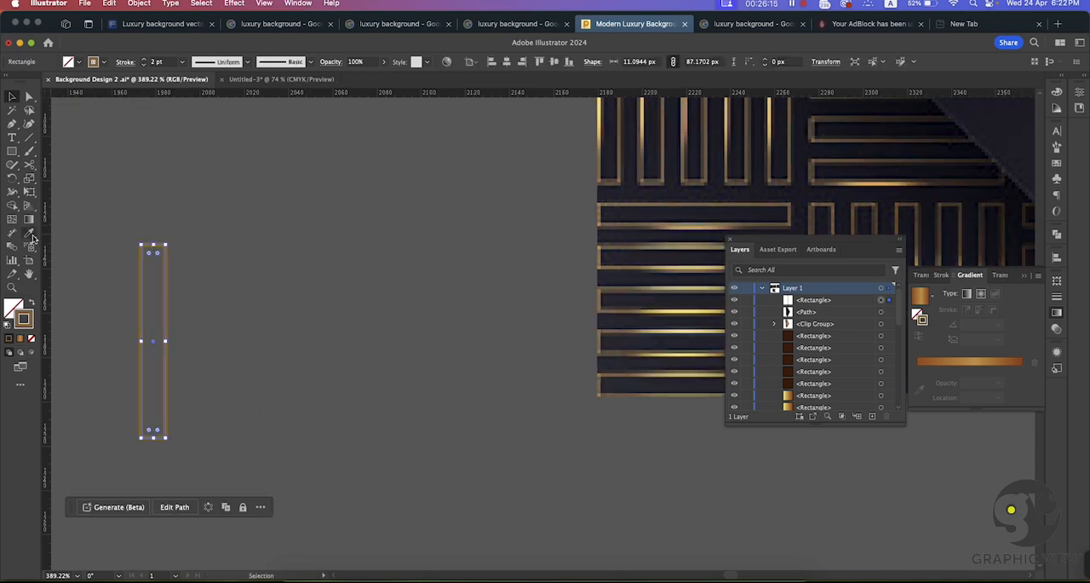
{"action": "key", "text": "i"}
{"action": "scroll", "coordinate": [414, 231], "scroll_direction": "right", "scroll_amount": 2}
{"action": "scroll", "coordinate": [414, 231], "scroll_direction": "up", "scroll_amount": 1}
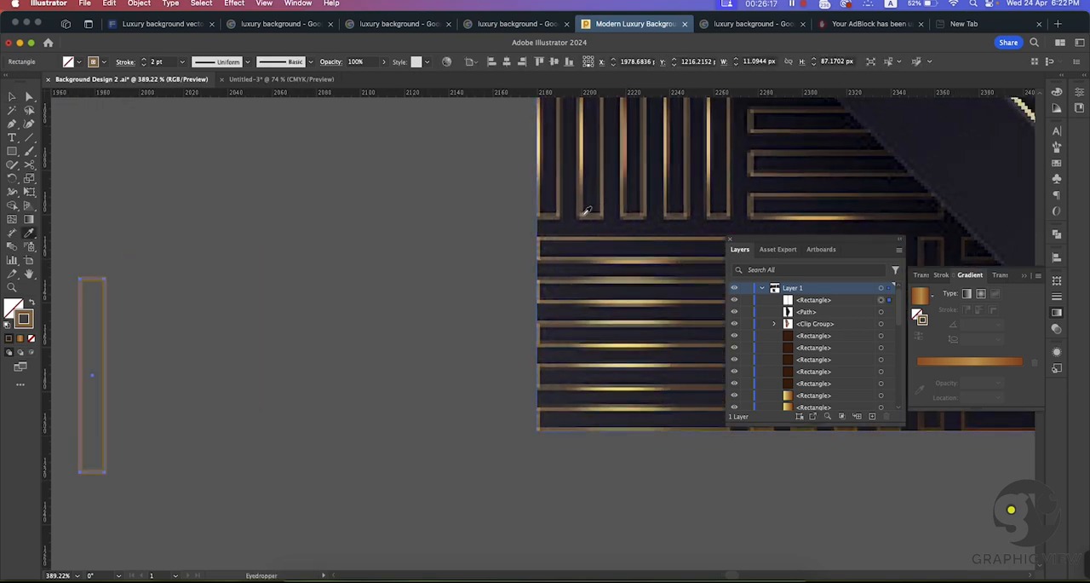
{"action": "left_click", "coordinate": [586, 213]}
{"action": "key", "text": "shift+x"}
{"action": "key", "text": "v"}
{"action": "left_click", "coordinate": [101, 146]}
Step: Draw a vertical line about 46 px tall along the narrow rectangle's right edge and move it clear of the rectangle
{"action": "left_click_drag", "start_coordinate": [263, 203], "coordinate": [467, 221]}
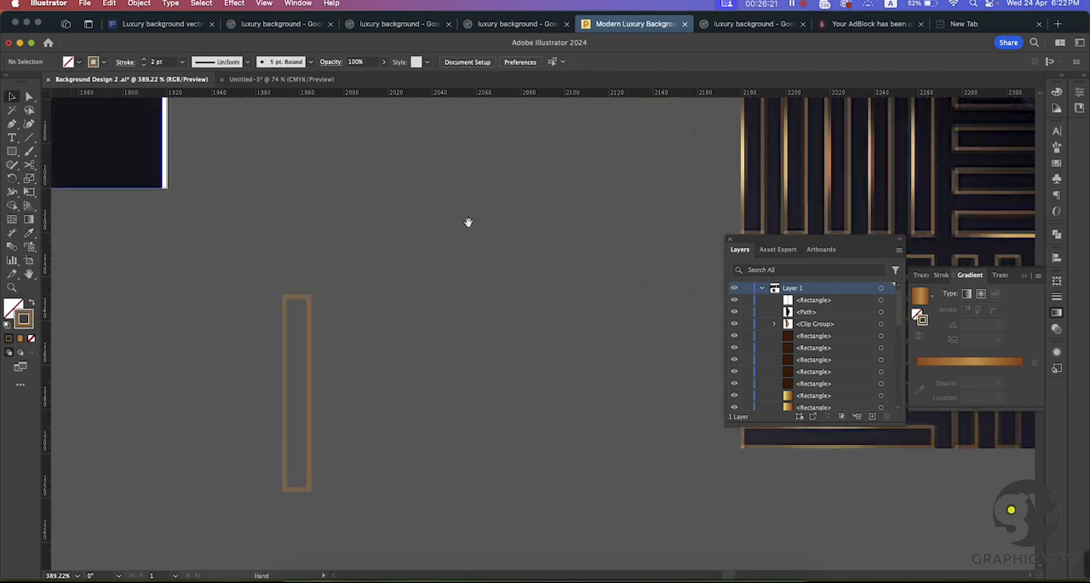
{"action": "scroll", "coordinate": [471, 223], "scroll_direction": "down", "scroll_amount": 3}
{"action": "scroll", "coordinate": [497, 219], "scroll_direction": "down", "scroll_amount": 1}
{"action": "scroll", "coordinate": [497, 219], "scroll_direction": "right", "scroll_amount": 1}
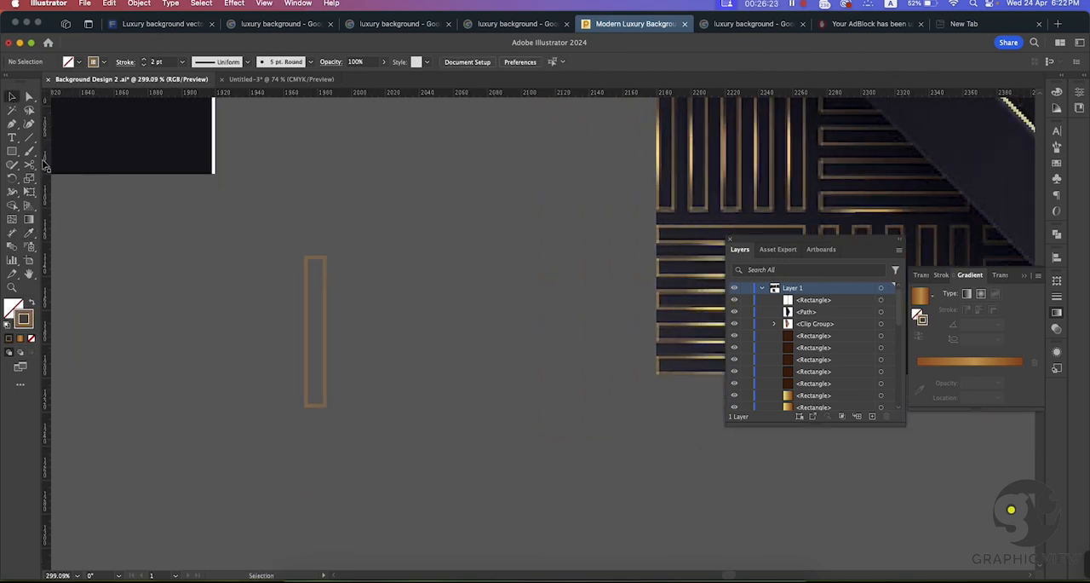
{"action": "left_click", "coordinate": [27, 139]}
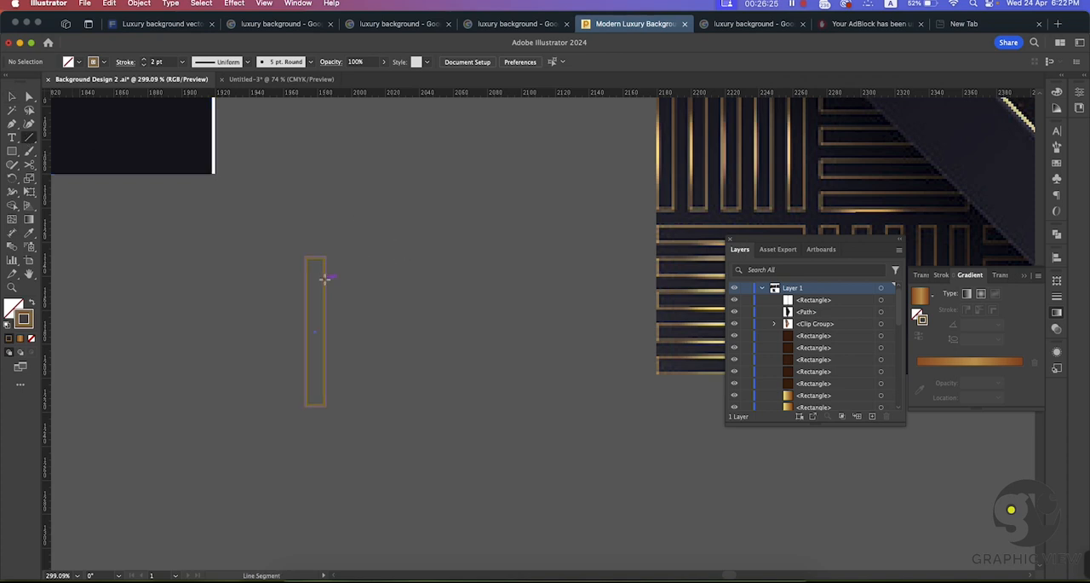
{"action": "left_click_drag", "start_coordinate": [325, 278], "coordinate": [325, 355]}
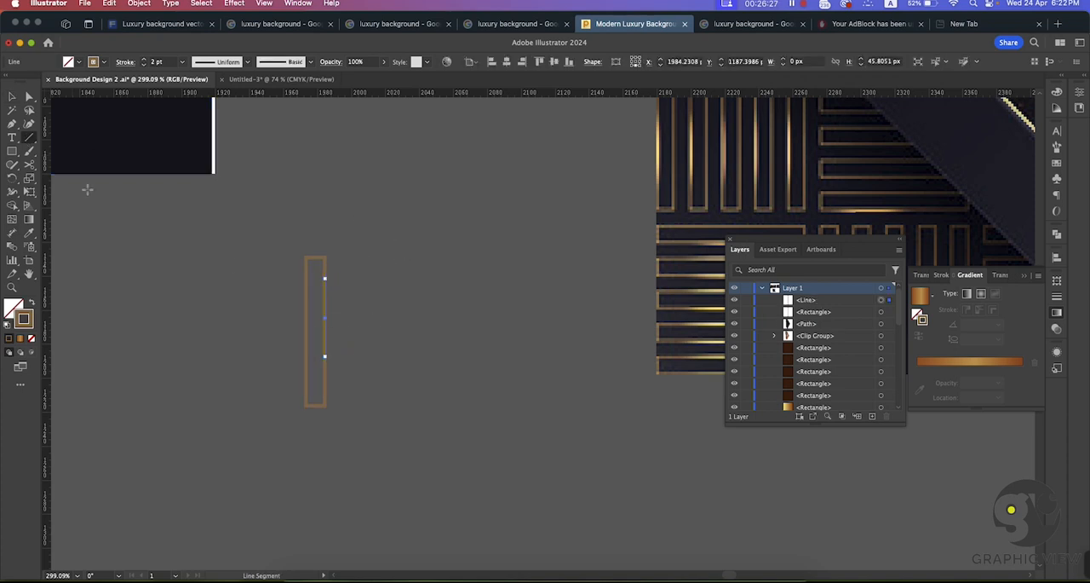
{"action": "left_click", "coordinate": [12, 98]}
{"action": "left_click_drag", "start_coordinate": [324, 294], "coordinate": [390, 295]}
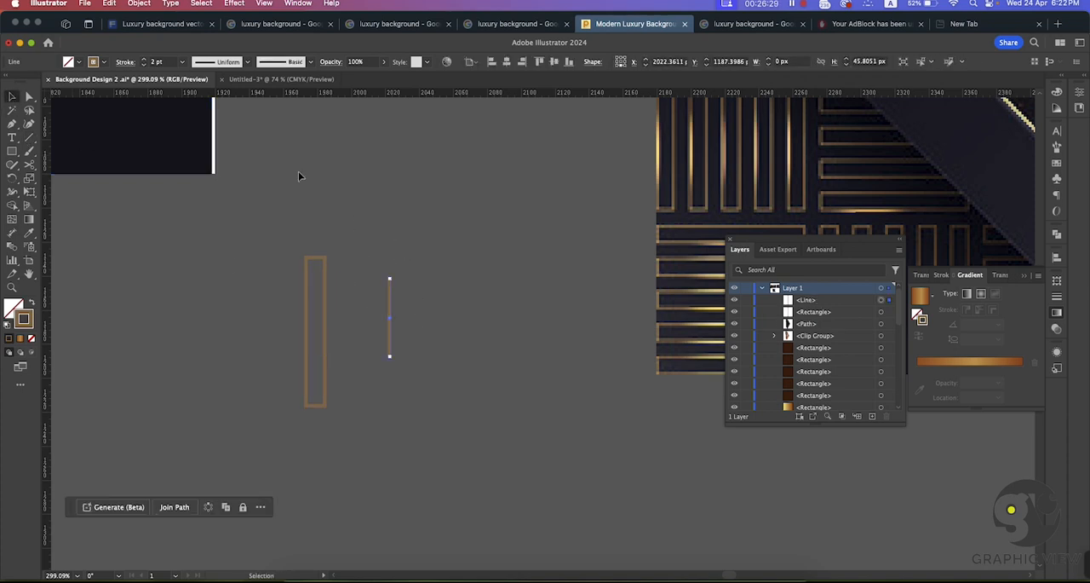
Step: Give the short line the width profile tapered at both ends and a white stroke
{"action": "left_click", "coordinate": [245, 62]}
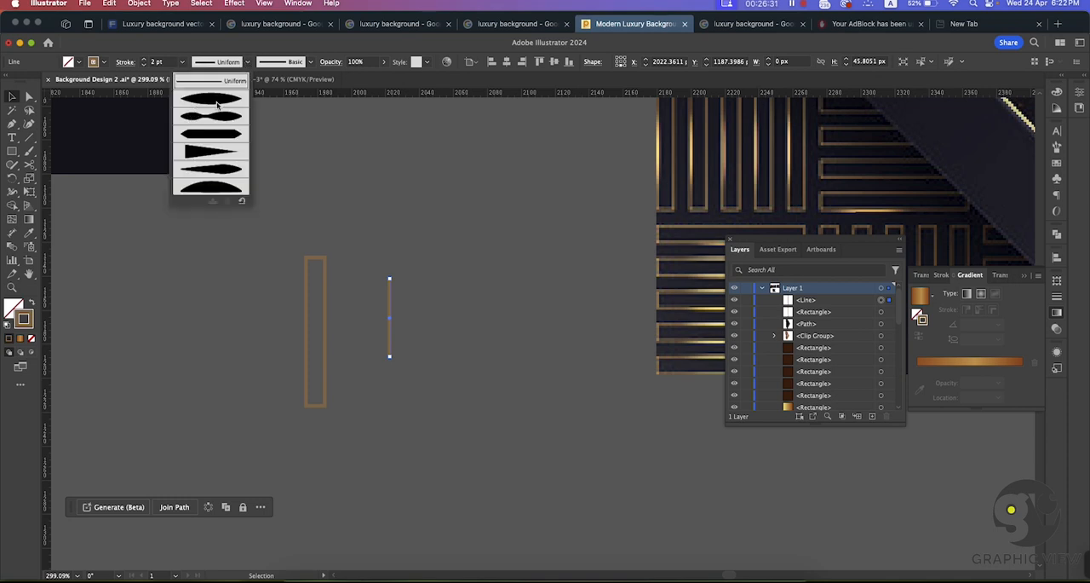
{"action": "left_click", "coordinate": [214, 100]}
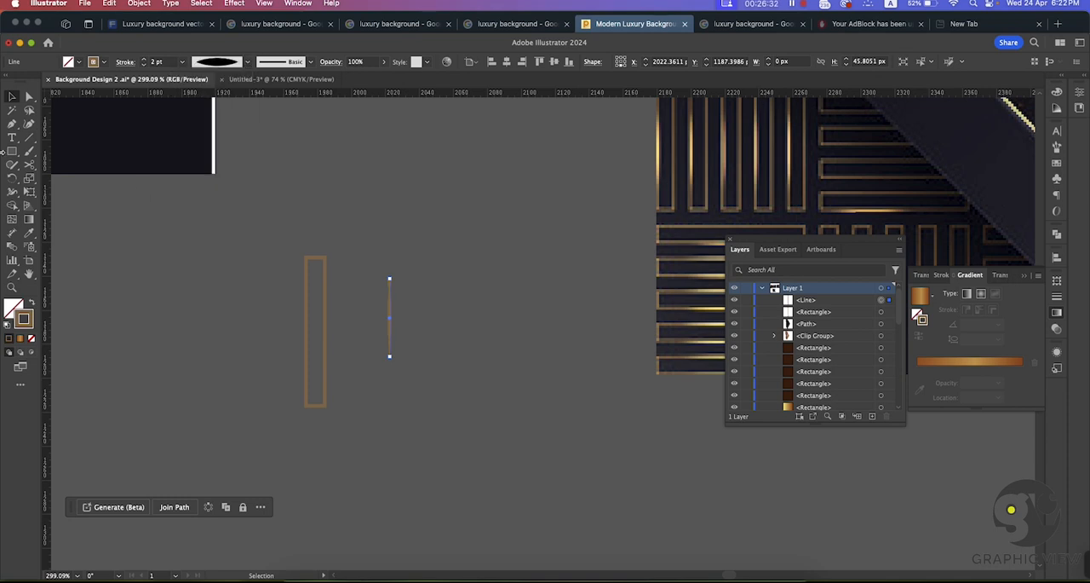
{"action": "left_click", "coordinate": [100, 63]}
{"action": "left_click", "coordinate": [26, 85]}
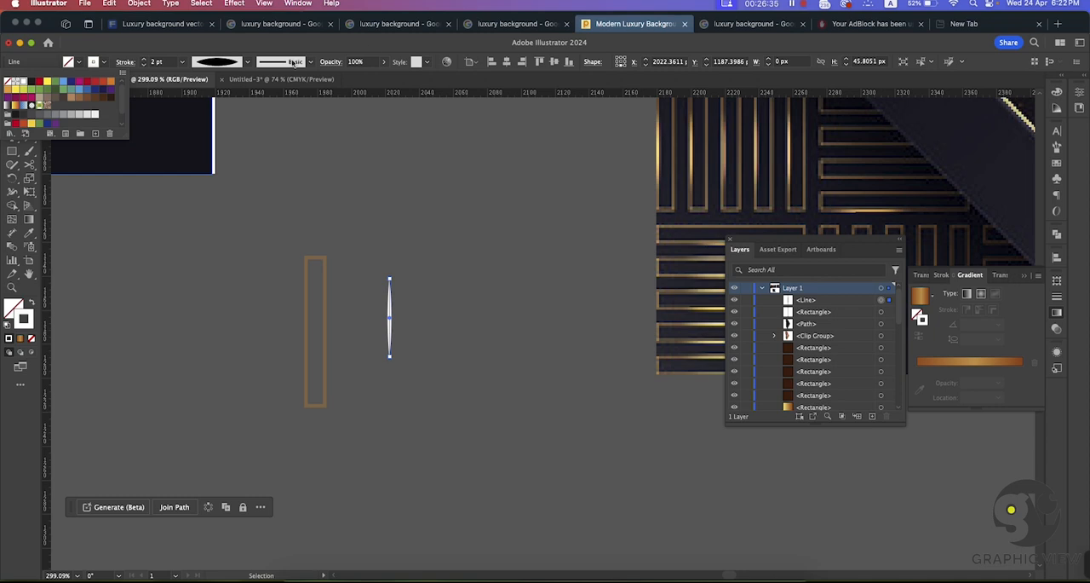
{"action": "left_click", "coordinate": [371, 50]}
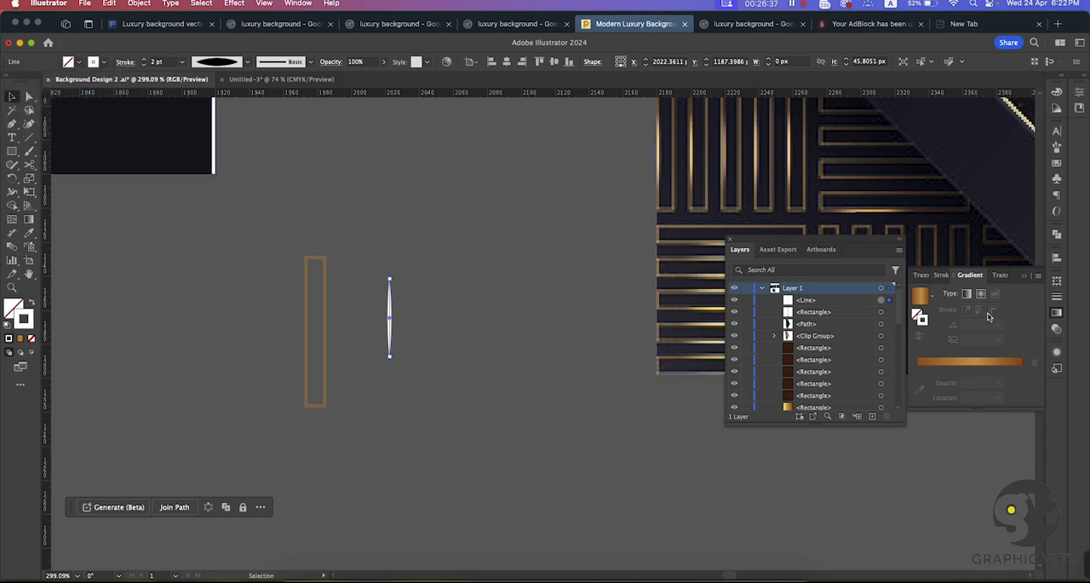
Step: Set the white line's blend mode to Screen and place it on the narrow rectangle's right edge
{"action": "left_click", "coordinate": [1059, 327]}
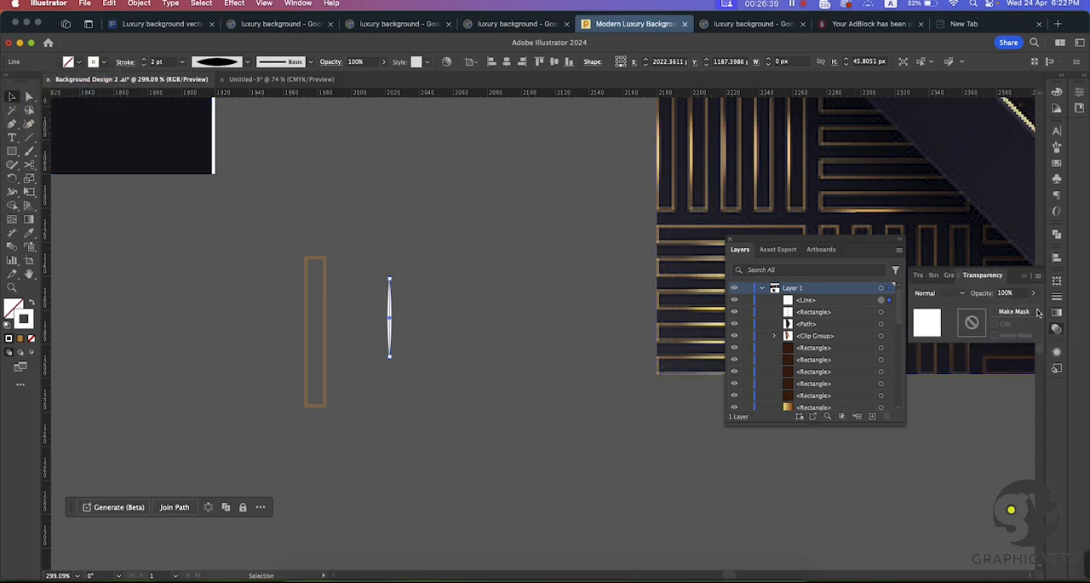
{"action": "left_click", "coordinate": [939, 293]}
{"action": "left_click", "coordinate": [938, 375]}
{"action": "left_click", "coordinate": [444, 218]}
{"action": "left_click_drag", "start_coordinate": [389, 311], "coordinate": [324, 313]}
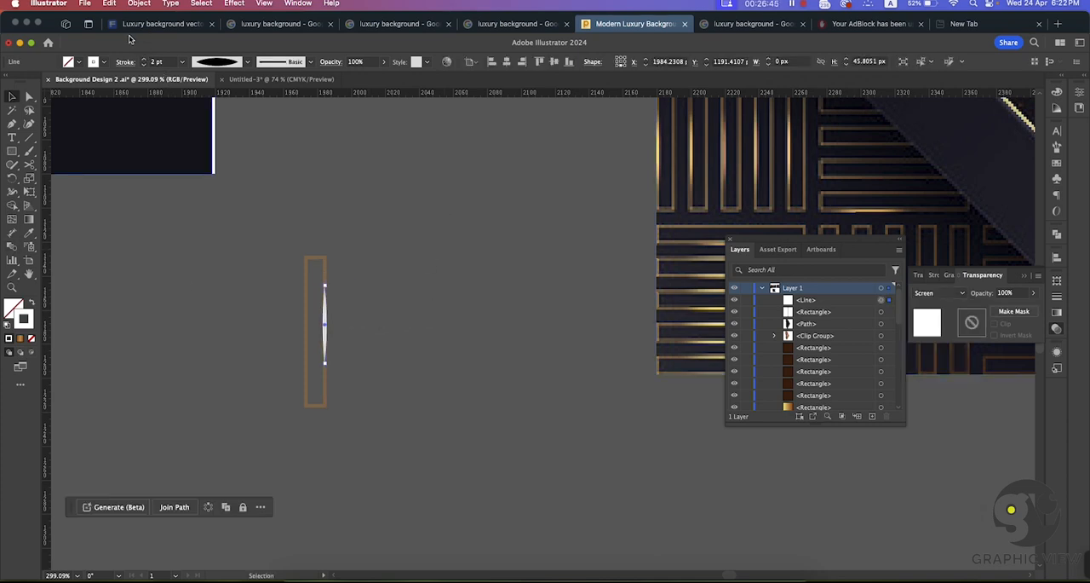
Step: Expand the appearance of the white tapered line
{"action": "left_click", "coordinate": [141, 5]}
{"action": "left_click", "coordinate": [171, 169]}
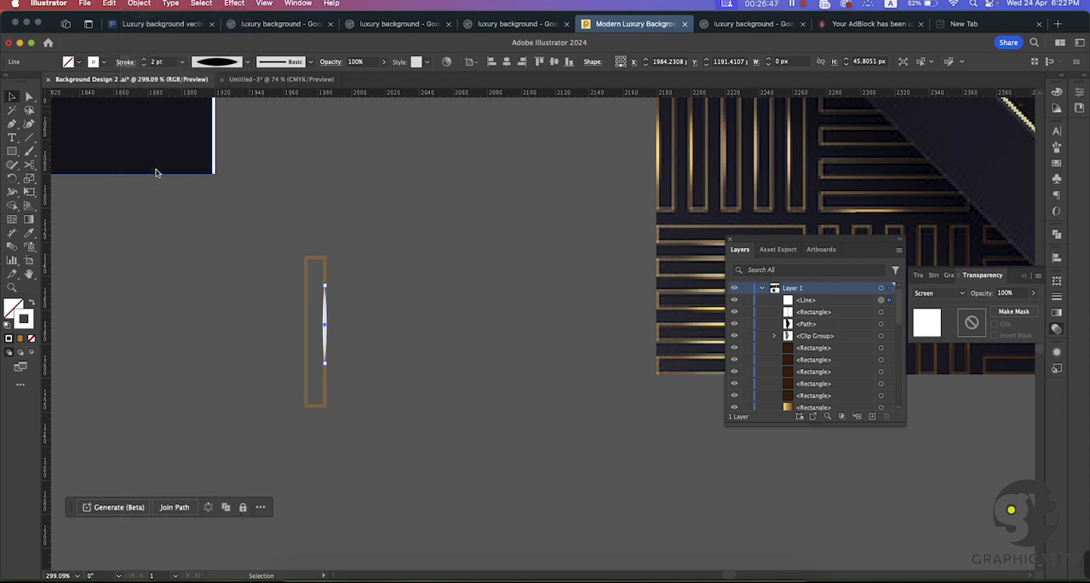
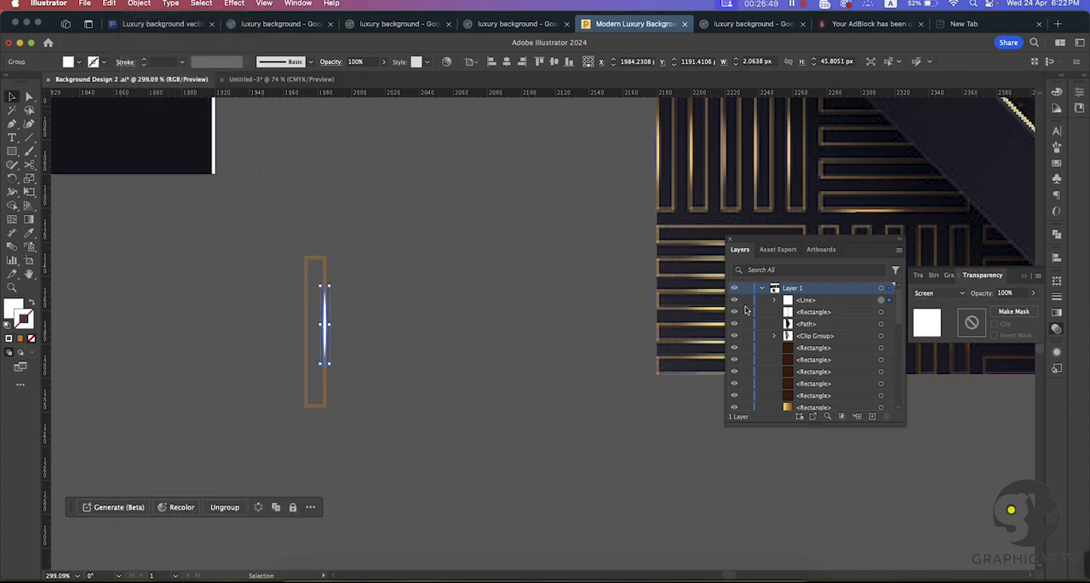
Step: Try the Multiply blend mode on the expanded white highlight and set it back to Screen
{"action": "left_click", "coordinate": [454, 287]}
{"action": "key", "text": "super+space"}
{"action": "left_click_drag", "start_coordinate": [468, 381], "coordinate": [478, 381]}
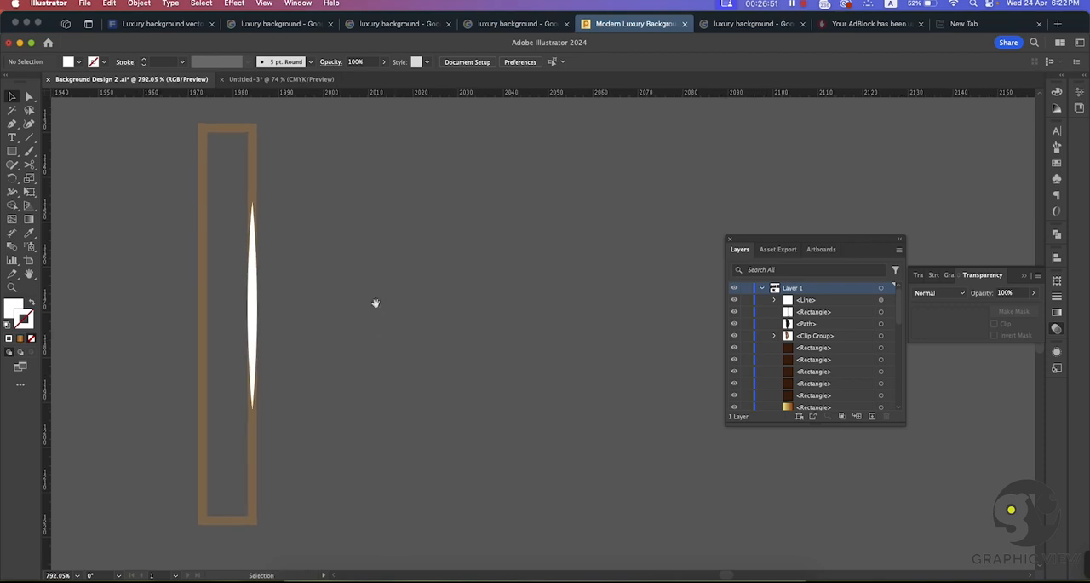
{"action": "left_click_drag", "start_coordinate": [375, 301], "coordinate": [469, 302]}
{"action": "left_click", "coordinate": [351, 297]}
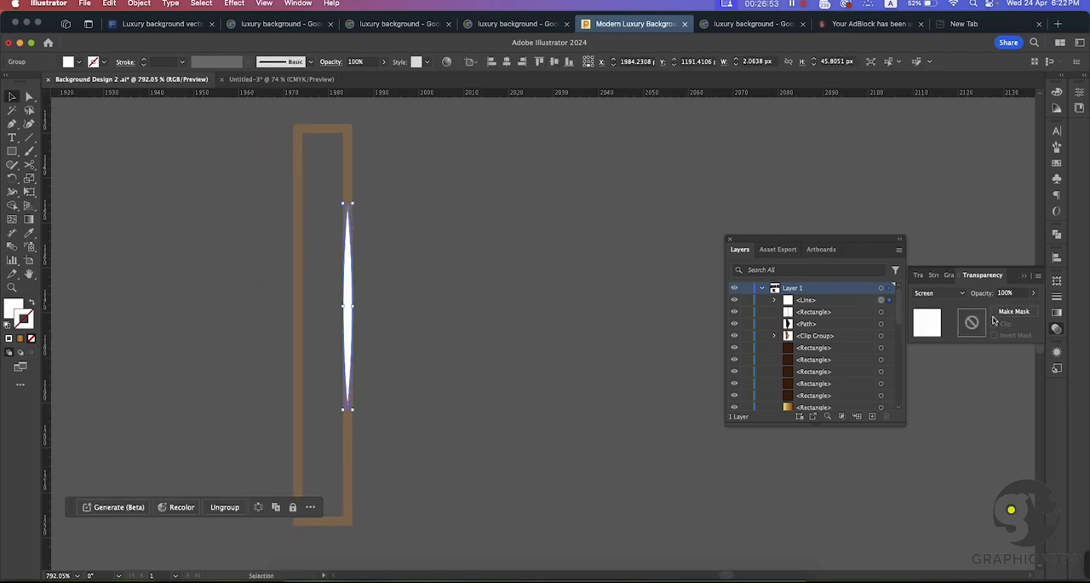
{"action": "left_click", "coordinate": [941, 292]}
{"action": "left_click", "coordinate": [936, 334]}
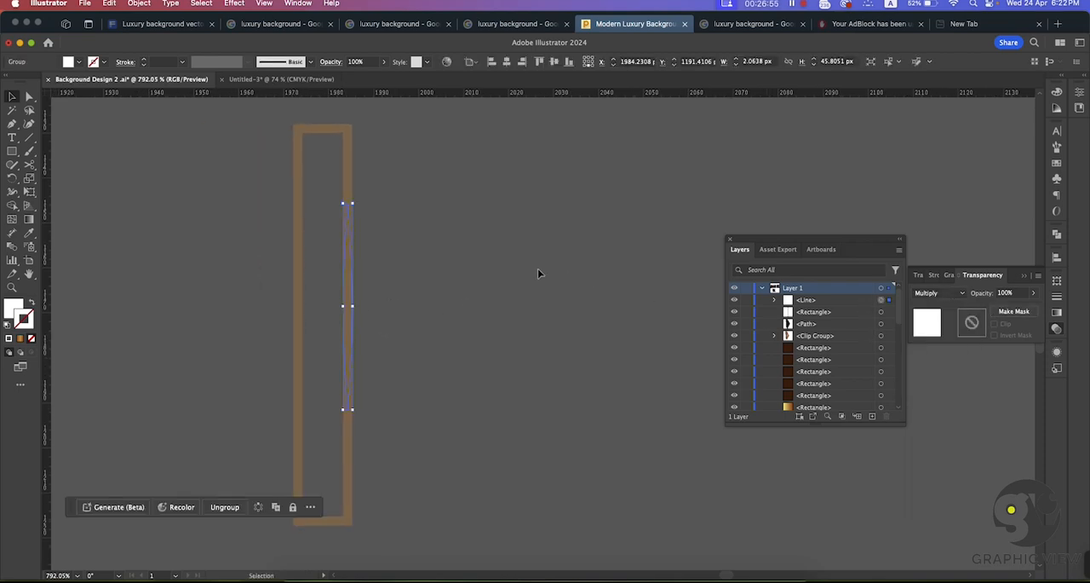
{"action": "left_click", "coordinate": [942, 293]}
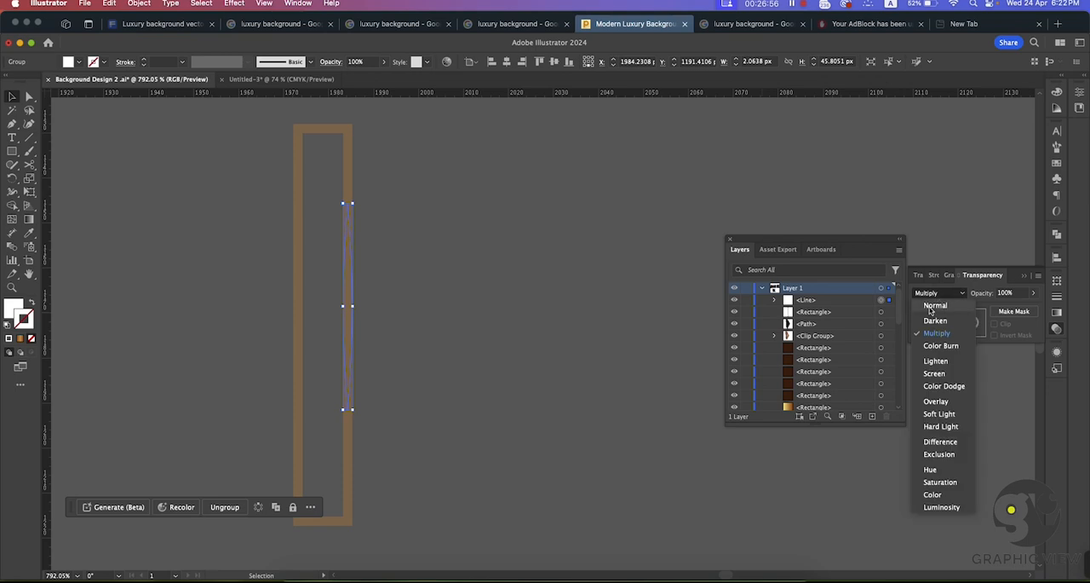
{"action": "left_click", "coordinate": [934, 373]}
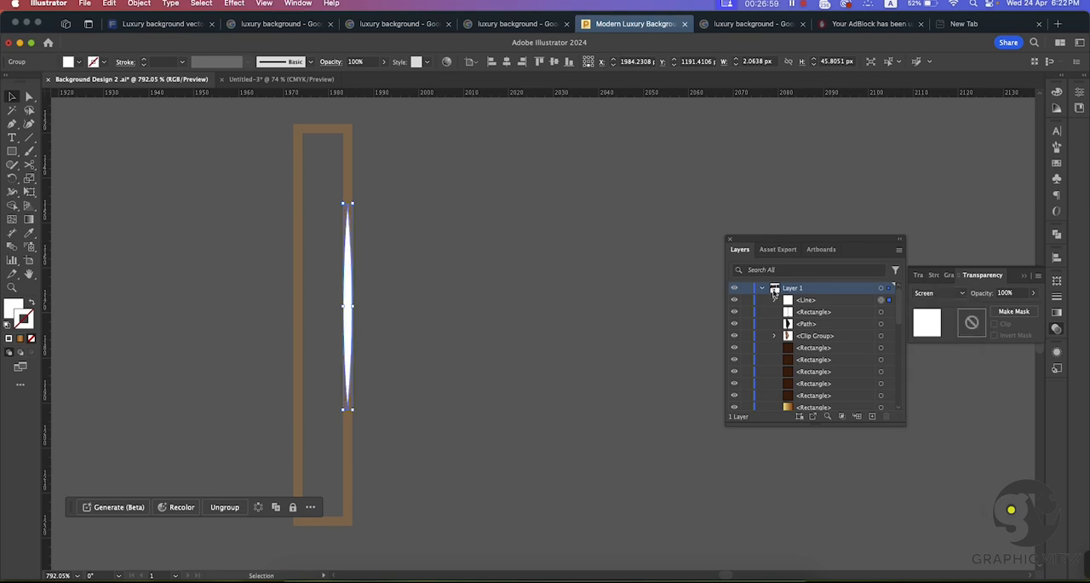
Step: Lower the opacity of the white highlight on the rectangle's right edge to 59%
{"action": "left_click_drag", "start_coordinate": [1029, 308], "coordinate": [1012, 311]}
{"action": "left_click", "coordinate": [379, 248]}
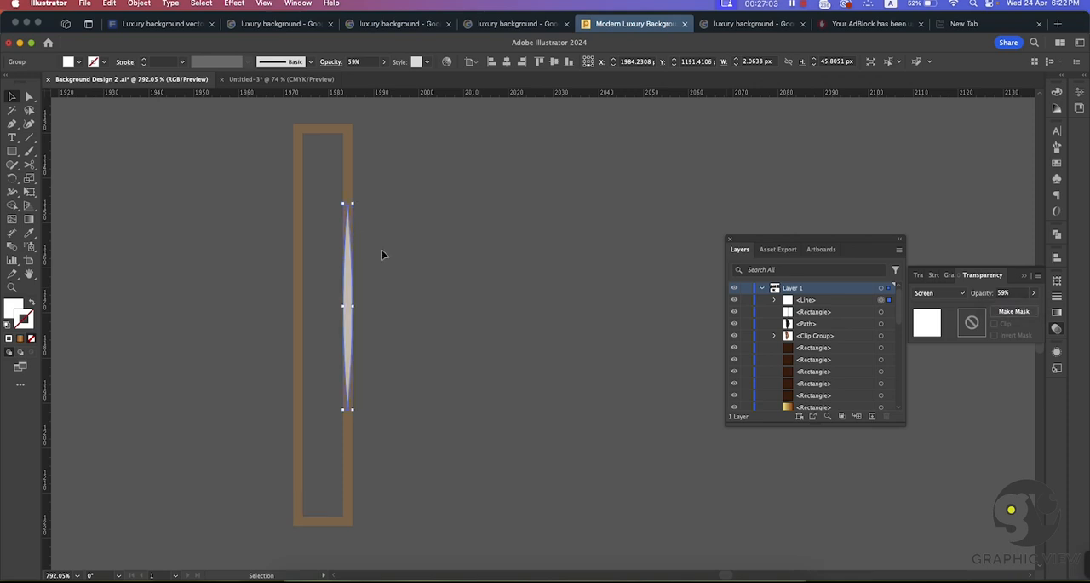
{"action": "left_click_drag", "start_coordinate": [491, 329], "coordinate": [376, 273]}
{"action": "left_click_drag", "start_coordinate": [504, 303], "coordinate": [409, 288]}
{"action": "left_click", "coordinate": [449, 282]}
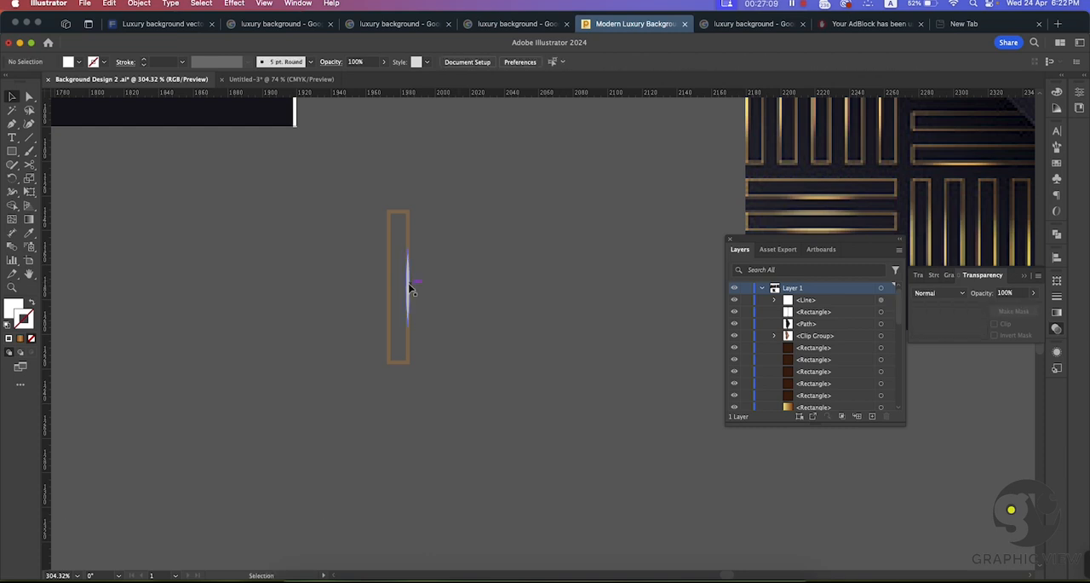
Step: Place a copy of the highlight on the left edge of the narrow rectangle
{"action": "left_click", "coordinate": [409, 289]}
{"action": "mouse_move", "coordinate": [409, 290]}
{"action": "left_mouse_down"}
{"action": "mouse_move", "coordinate": [390, 286]}
{"action": "mouse_move", "coordinate": [404, 287]}
{"action": "left_mouse_up"}
{"action": "left_click", "coordinate": [540, 313]}
{"action": "left_click_drag", "start_coordinate": [539, 312], "coordinate": [426, 232]}
{"action": "left_click", "coordinate": [470, 295]}
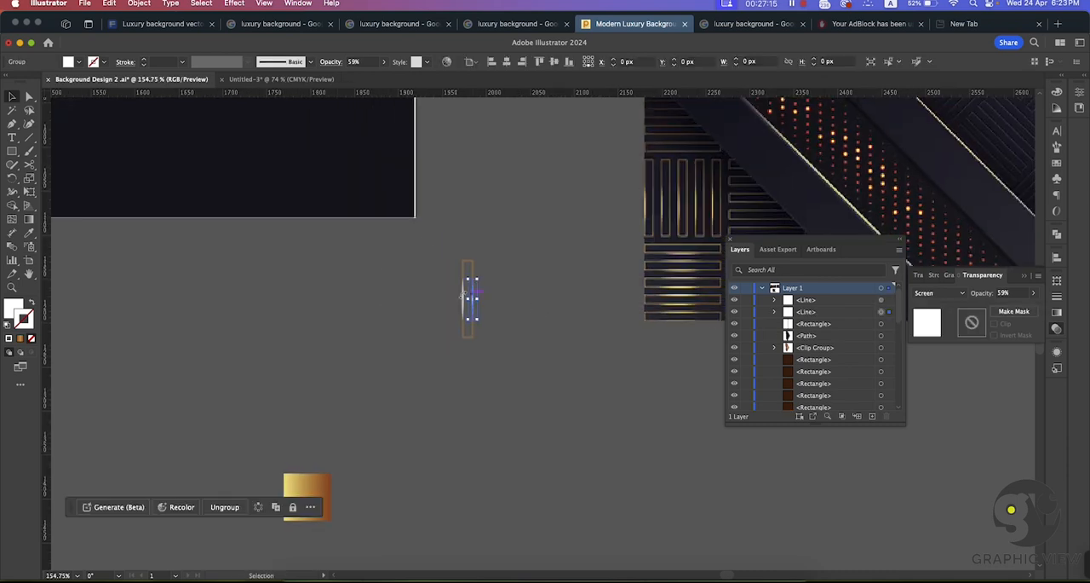
Step: Fill both highlights of the narrow rectangle with the orange colour ffa052
{"action": "key", "text": "super+space"}
{"action": "left_click_drag", "start_coordinate": [502, 304], "coordinate": [629, 347]}
{"action": "left_click", "coordinate": [430, 318], "text": "shift"}
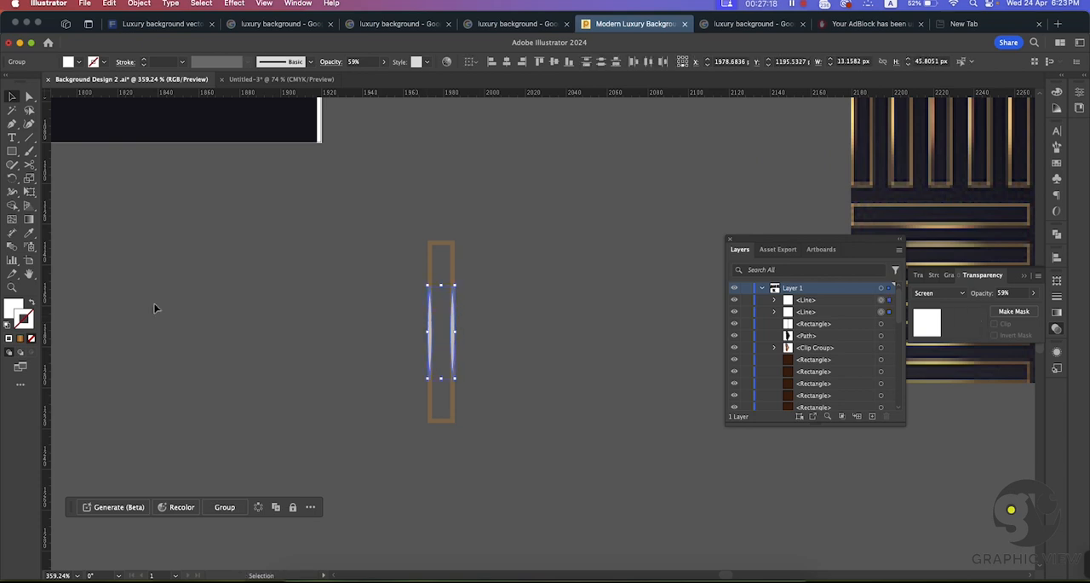
{"action": "double_click", "coordinate": [18, 305]}
{"action": "type", "text": "f7ba89"}
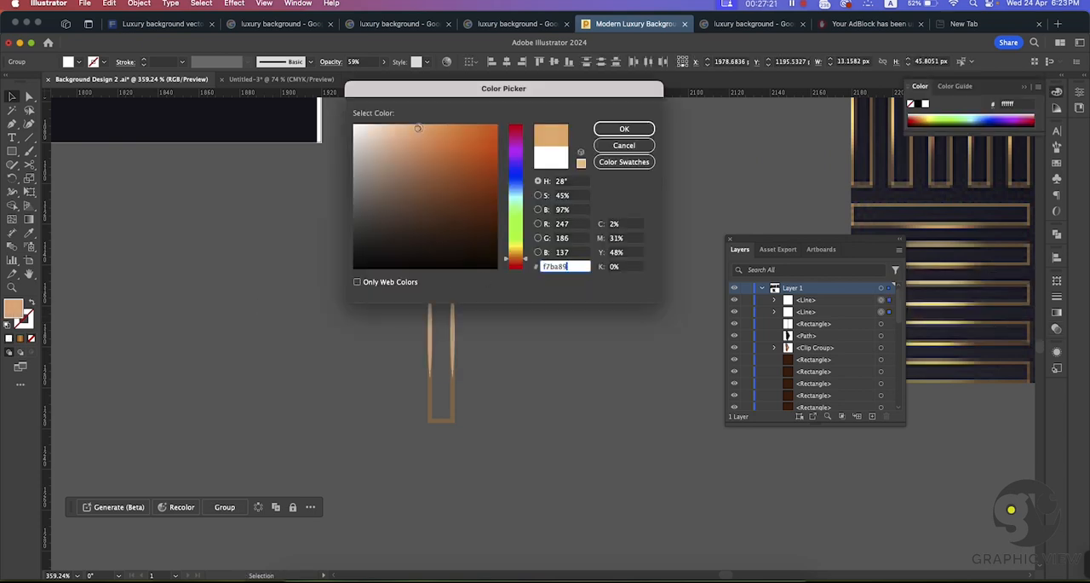
{"action": "type", "text": "f29c55"}
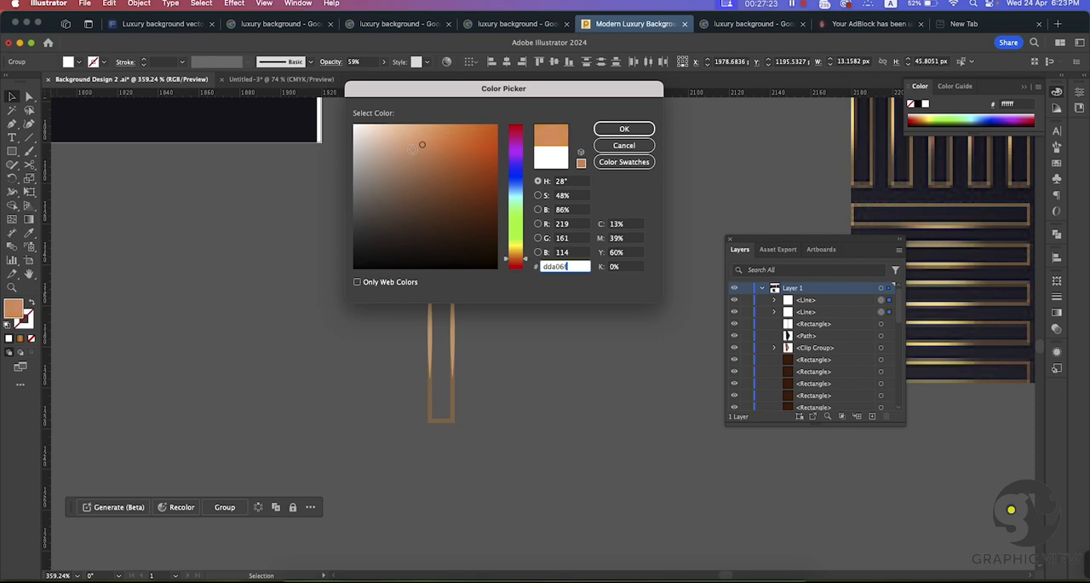
{"action": "mouse_move", "coordinate": [412, 149]}
{"action": "left_mouse_down"}
{"action": "mouse_move", "coordinate": [407, 157]}
{"action": "mouse_move", "coordinate": [438, 111]}
{"action": "mouse_move", "coordinate": [458, 122]}
{"action": "left_mouse_up"}
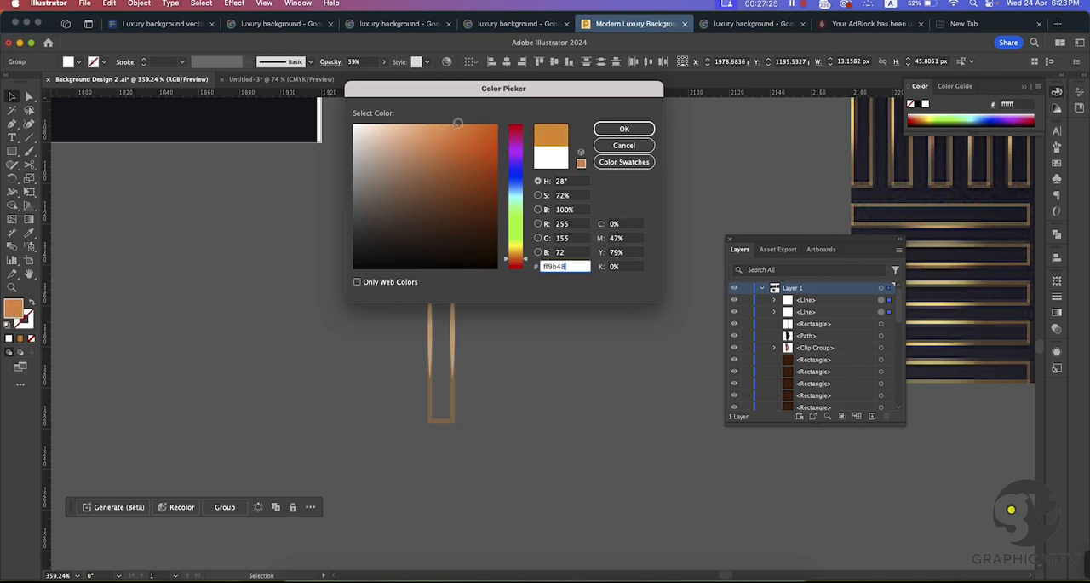
{"action": "left_click", "coordinate": [625, 129]}
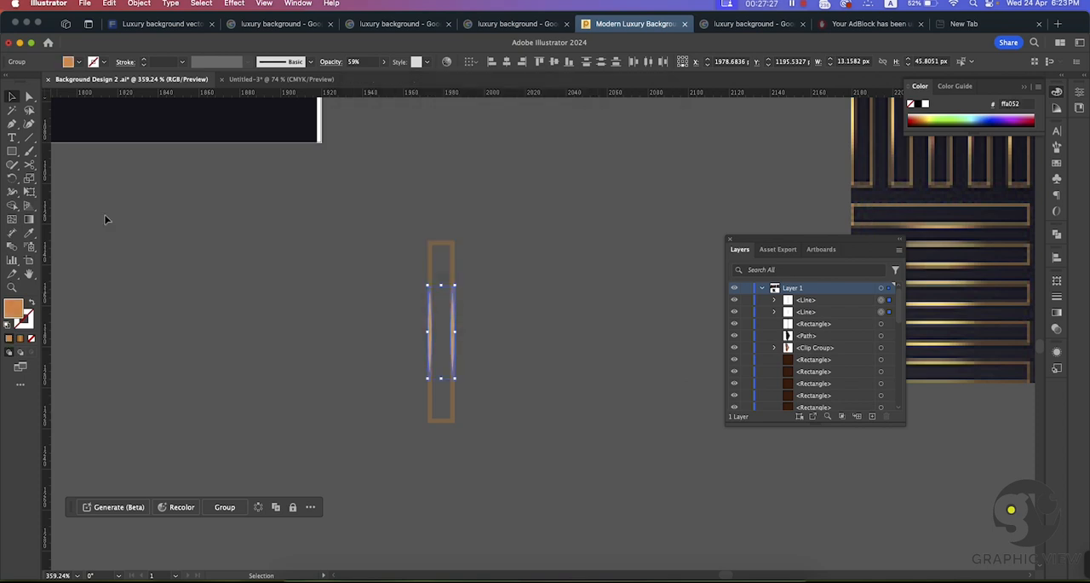
{"action": "left_click", "coordinate": [540, 357]}
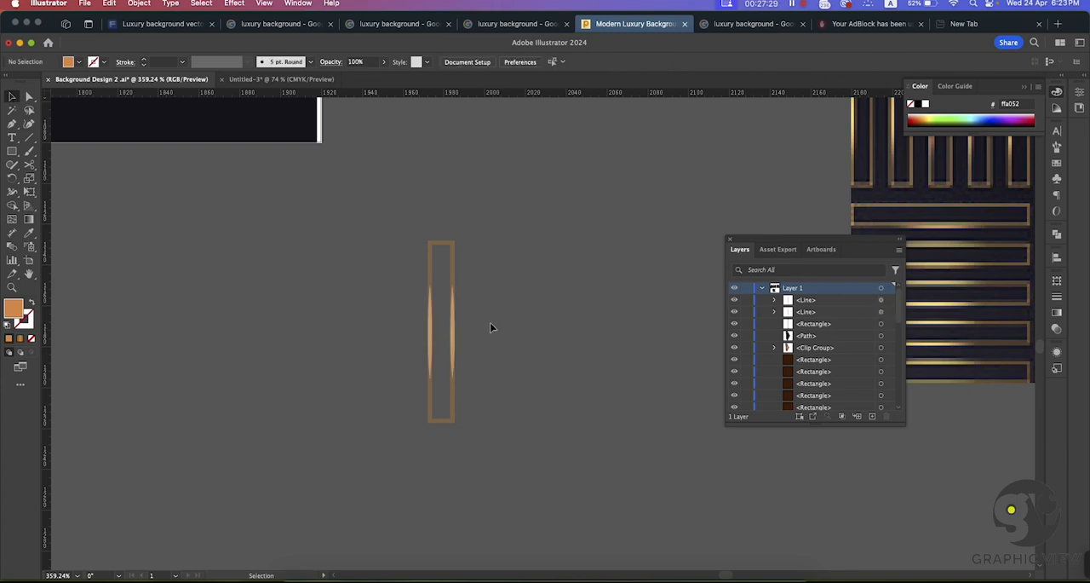
Step: Set the blend mode of the highlight on the rectangle's right edge to Color Dodge
{"action": "left_click", "coordinate": [452, 322]}
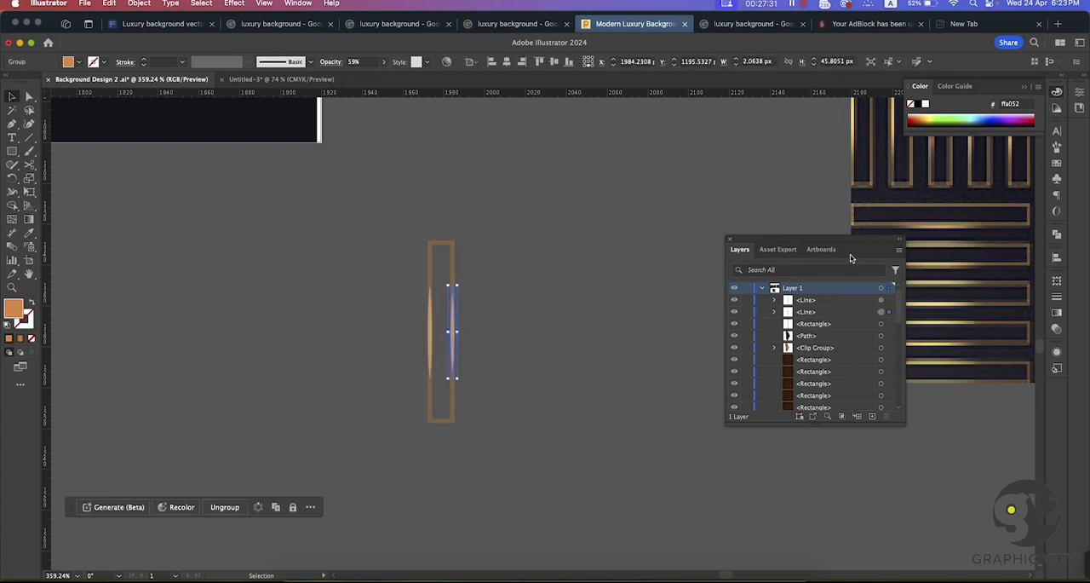
{"action": "left_click", "coordinate": [1057, 329]}
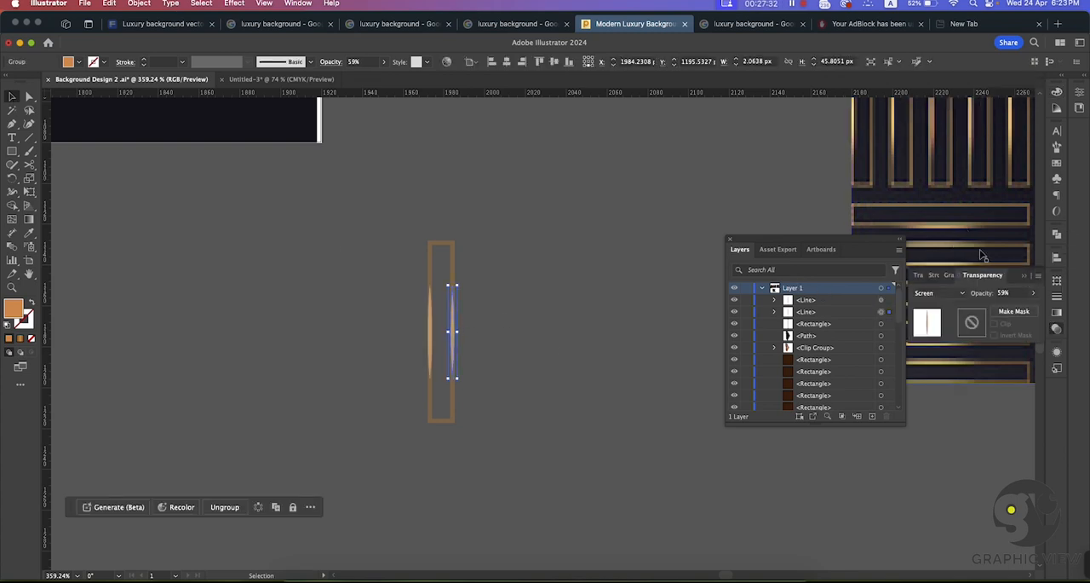
{"action": "left_click", "coordinate": [930, 295]}
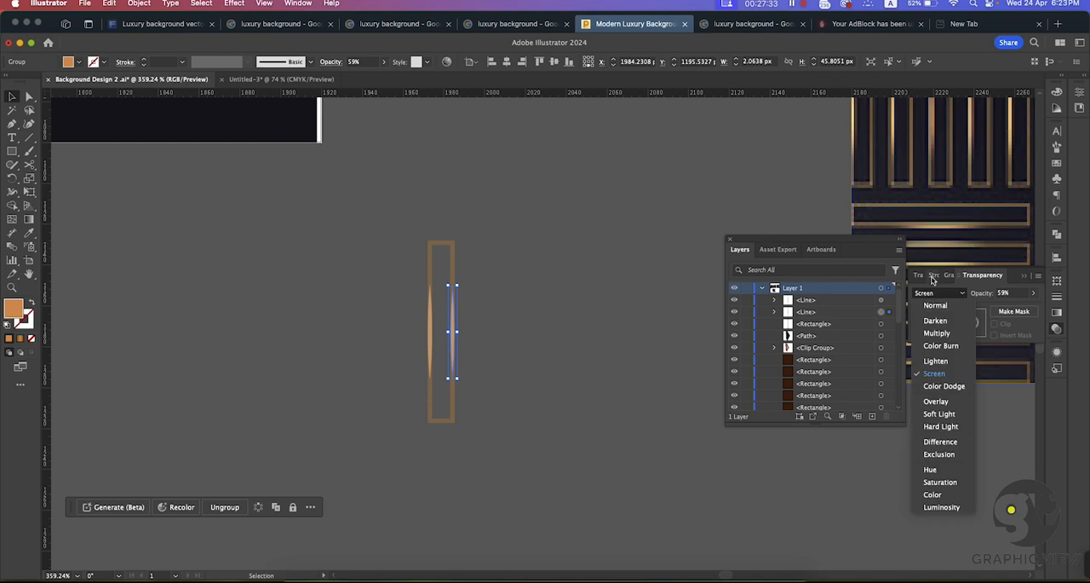
{"action": "left_click", "coordinate": [944, 388]}
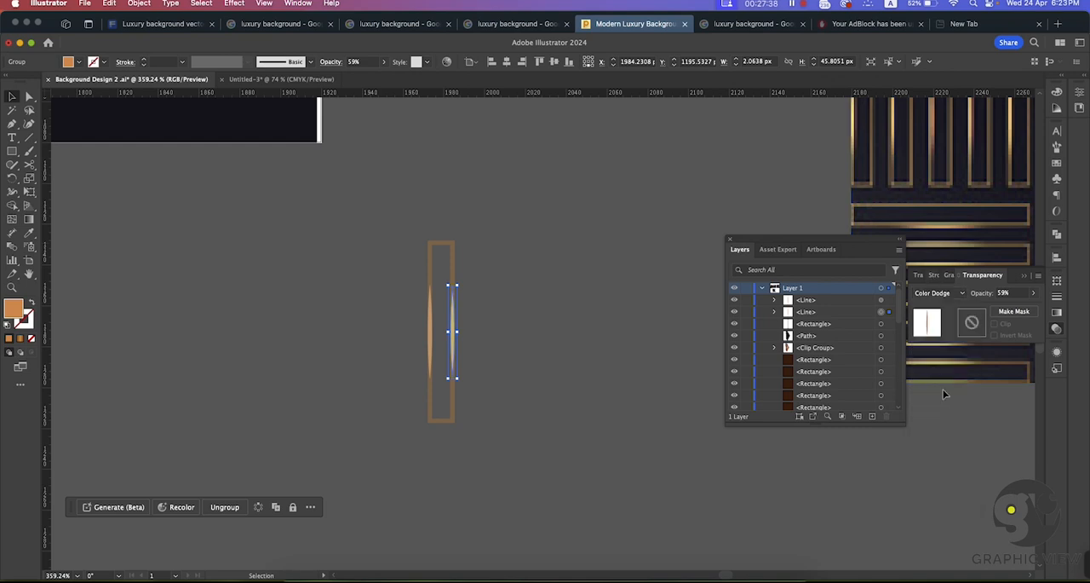
{"action": "left_click", "coordinate": [601, 301]}
{"action": "left_click_drag", "start_coordinate": [590, 350], "coordinate": [514, 325]}
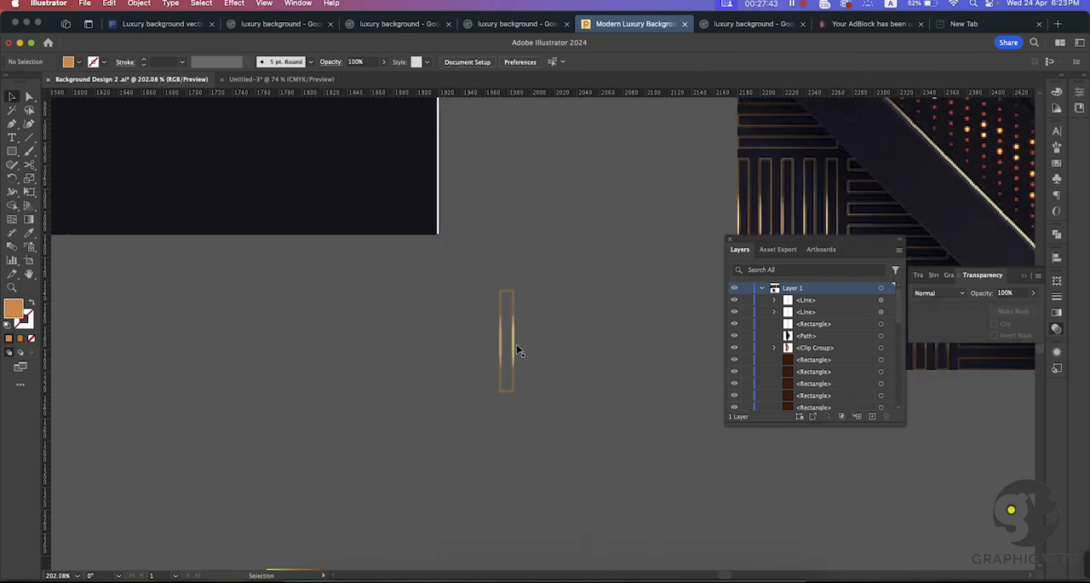
Step: Delete the highlight on the narrow rectangle's left edge
{"action": "left_click", "coordinate": [500, 345]}
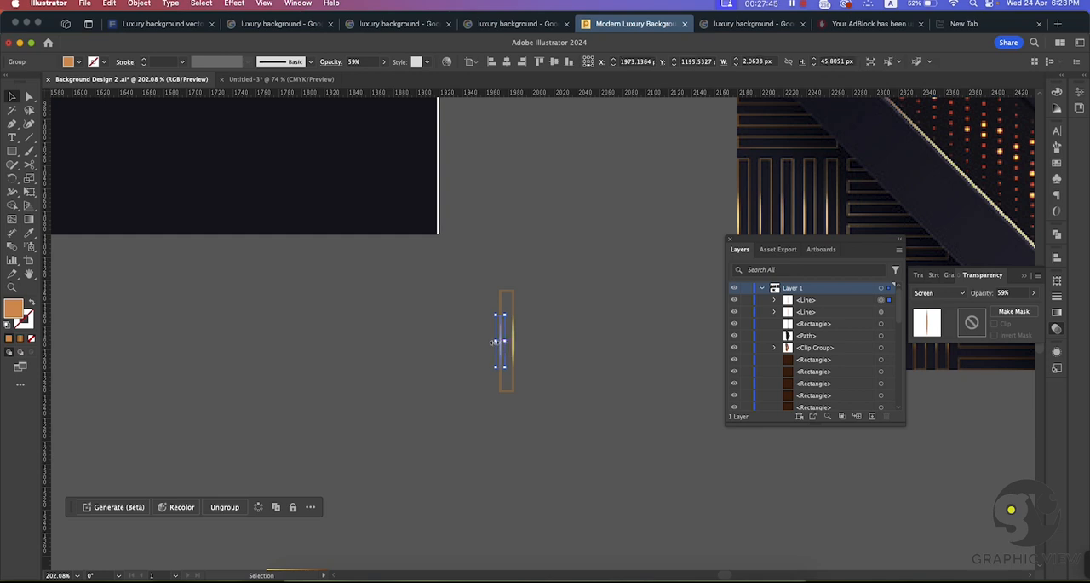
{"action": "left_click", "coordinate": [584, 346]}
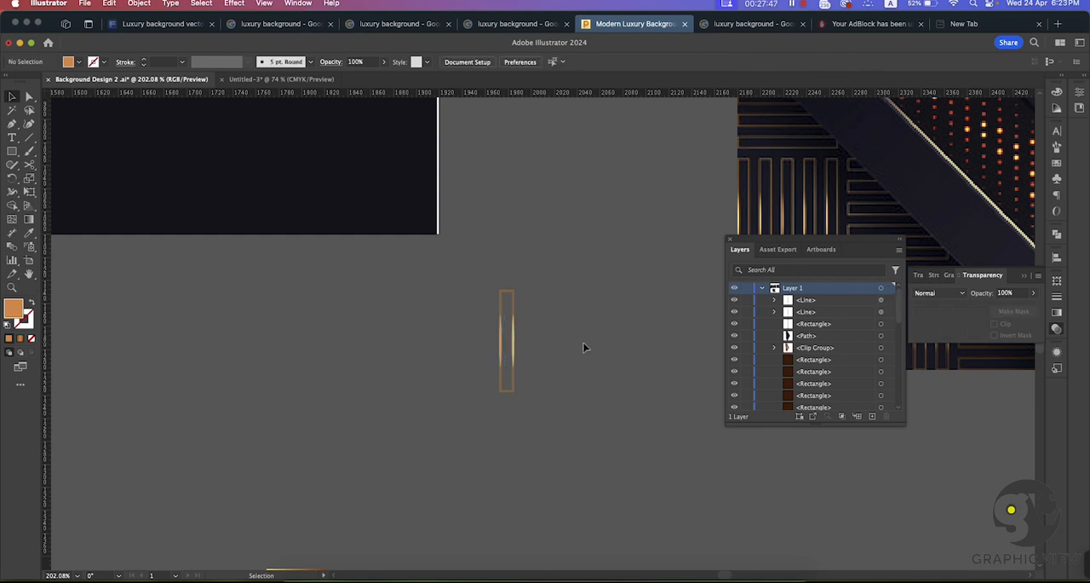
{"action": "key", "text": "super+space"}
{"action": "left_click_drag", "start_coordinate": [574, 348], "coordinate": [661, 404]}
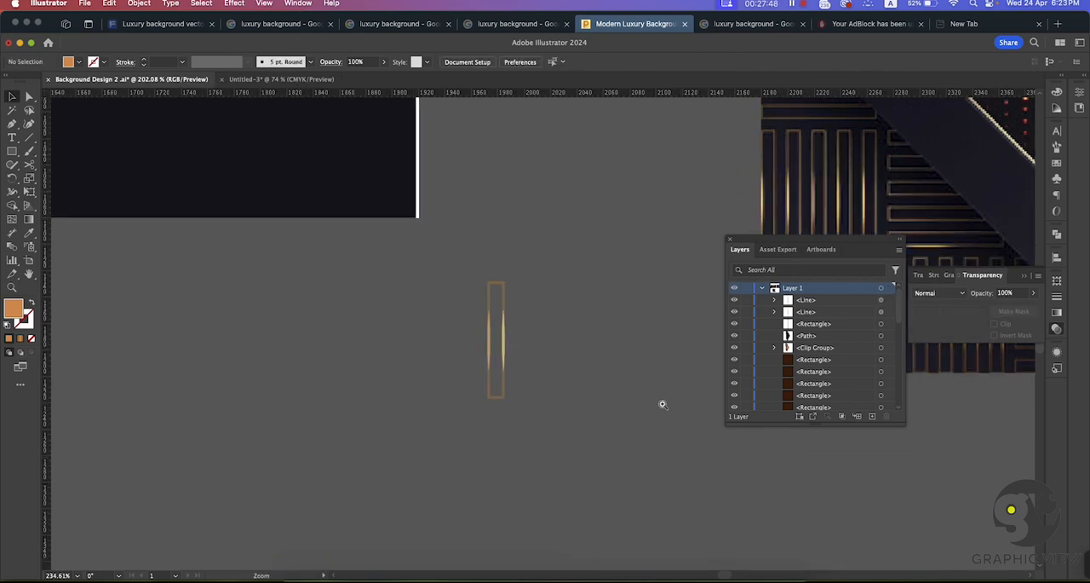
{"action": "left_click", "coordinate": [487, 340]}
{"action": "key", "text": "Delete"}
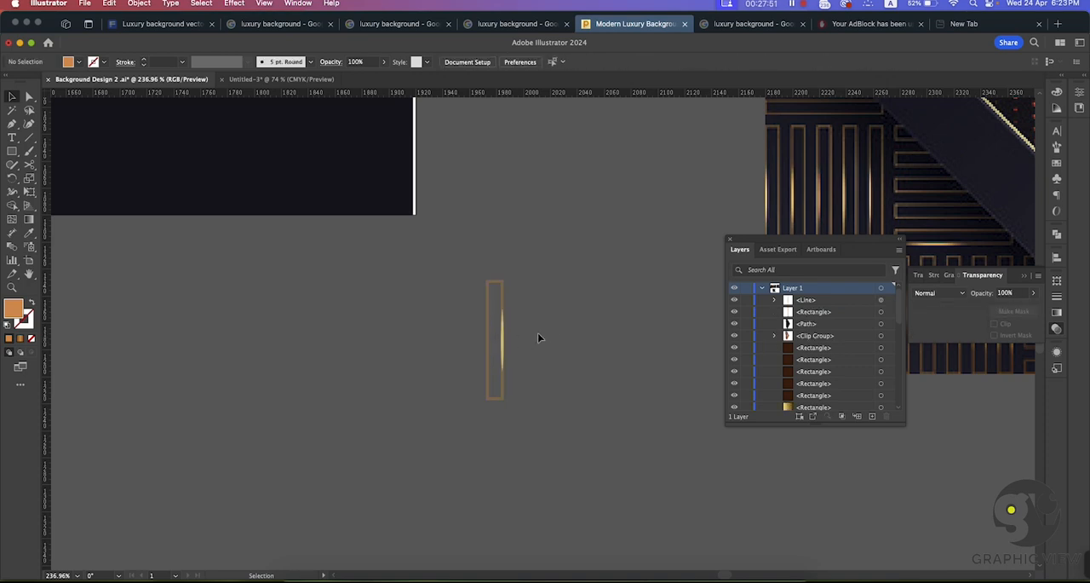
Step: Place a copy of the Color Dodge highlight on the left edge of the narrow rectangle
{"action": "key", "text": "super+space"}
{"action": "left_click_drag", "start_coordinate": [461, 323], "coordinate": [669, 469]}
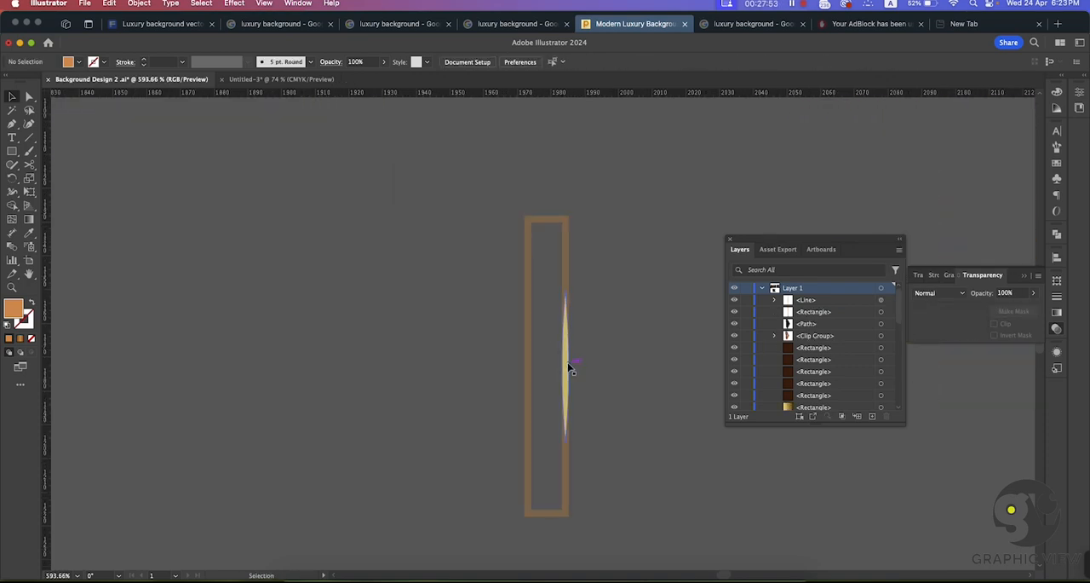
{"action": "left_click_drag", "start_coordinate": [569, 367], "coordinate": [529, 365]}
{"action": "left_click", "coordinate": [633, 388]}
{"action": "key", "text": "super+space"}
{"action": "left_click_drag", "start_coordinate": [633, 397], "coordinate": [504, 378]}
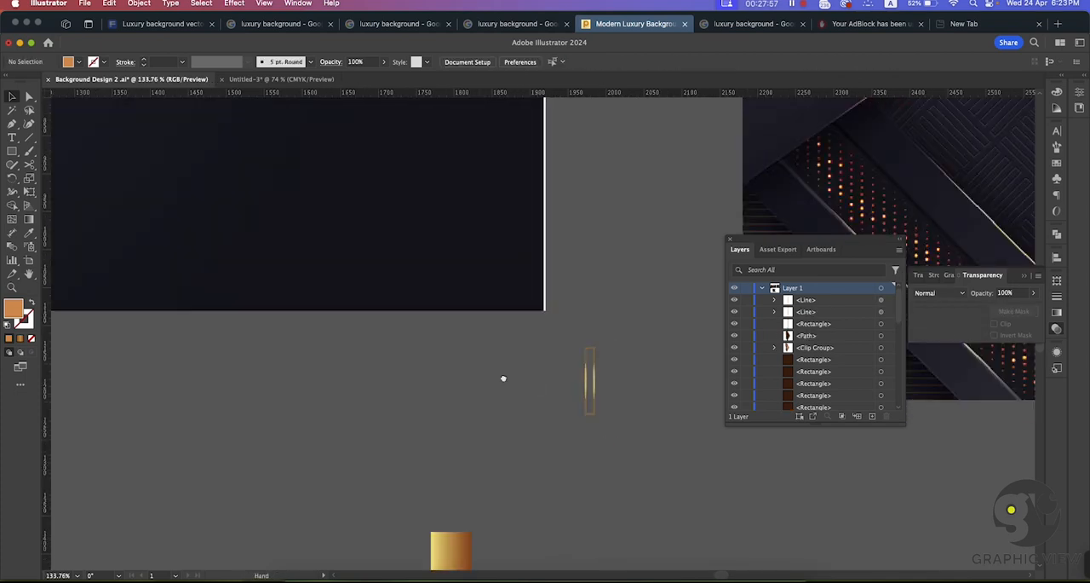
Step: Group the narrow rectangle with its two highlights
{"action": "key", "text": "space"}
{"action": "left_click_drag", "start_coordinate": [613, 346], "coordinate": [506, 410]}
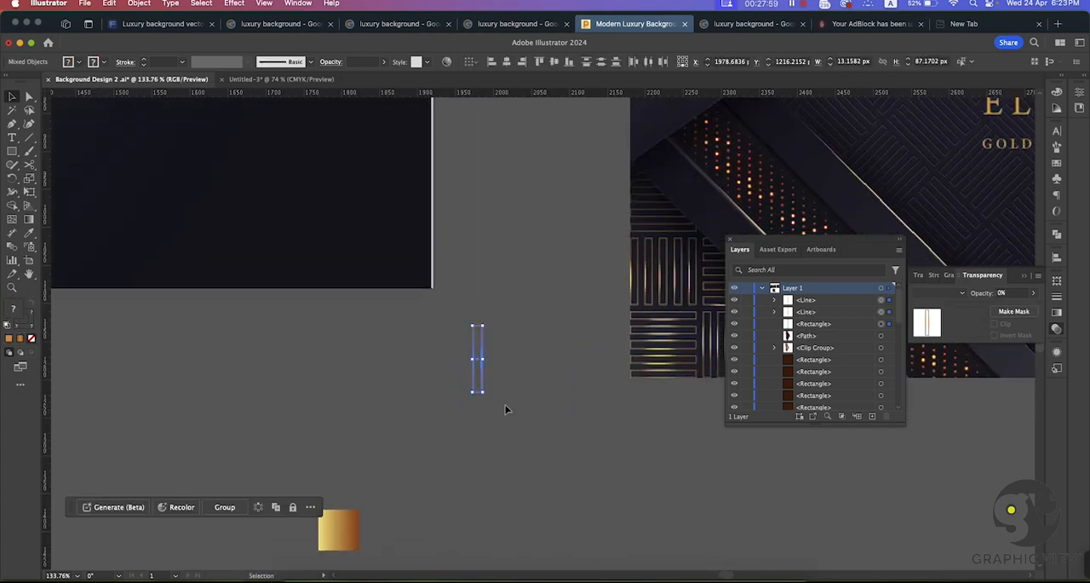
{"action": "key", "text": "super+g"}
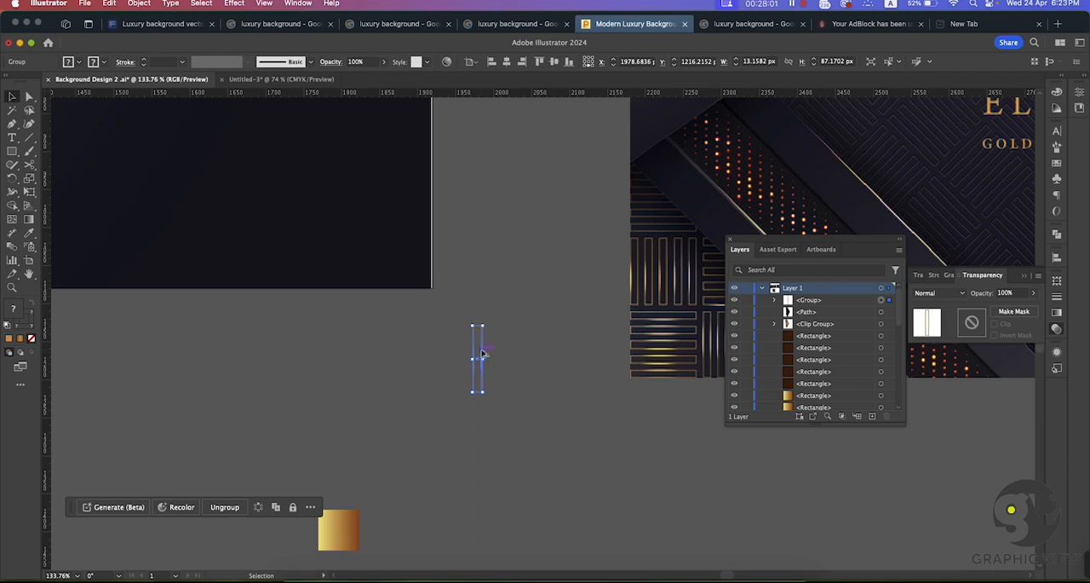
Step: Duplicate the highlighted rectangle group sideways at even spacing to make a row of five
{"action": "left_click_drag", "start_coordinate": [481, 353], "coordinate": [497, 354]}
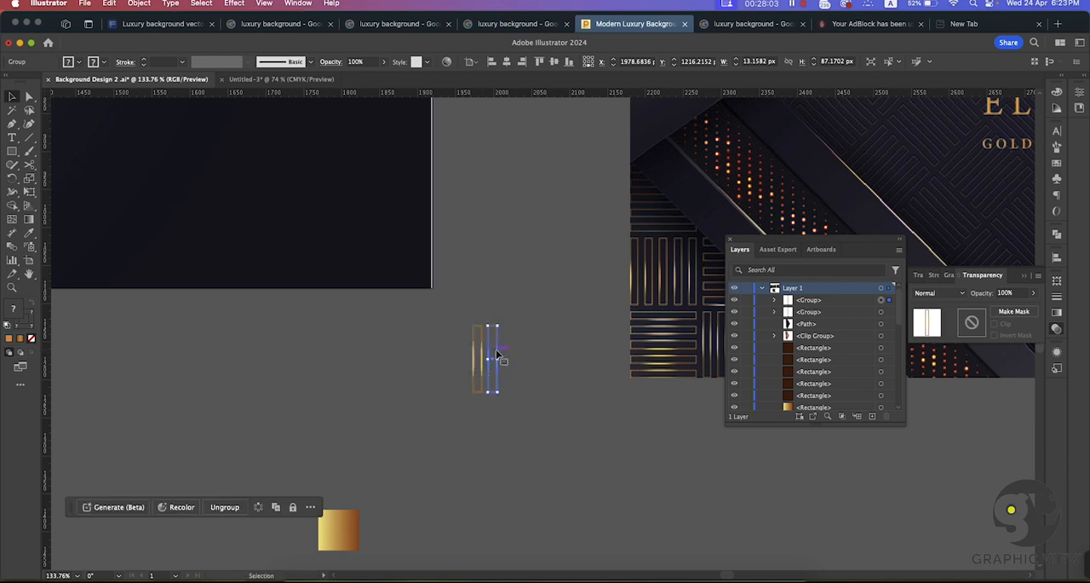
{"action": "key", "text": "super+d"}
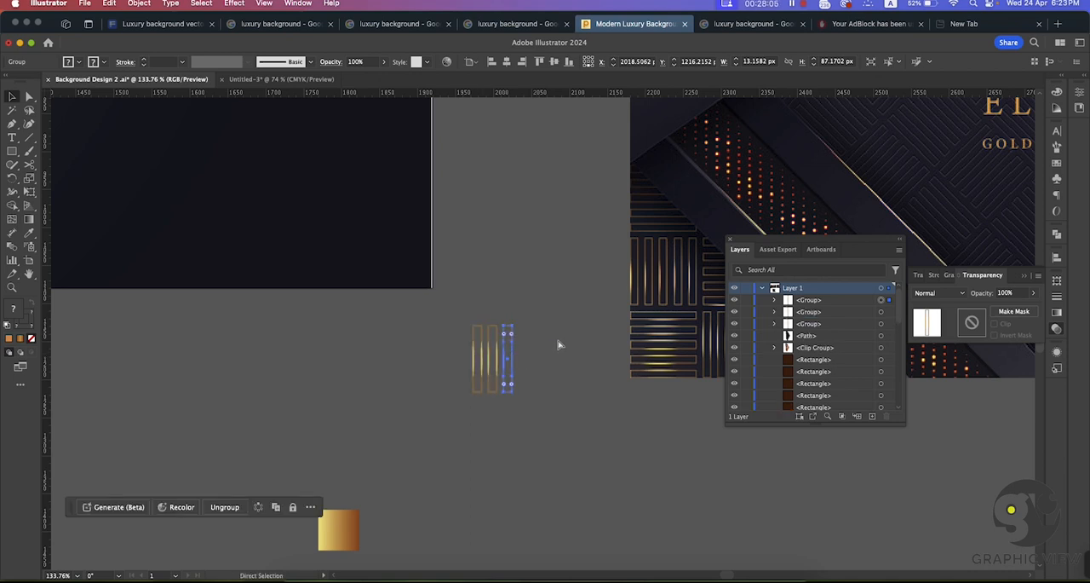
{"action": "key", "text": "super+d"}
{"action": "key", "text": "super+d"}
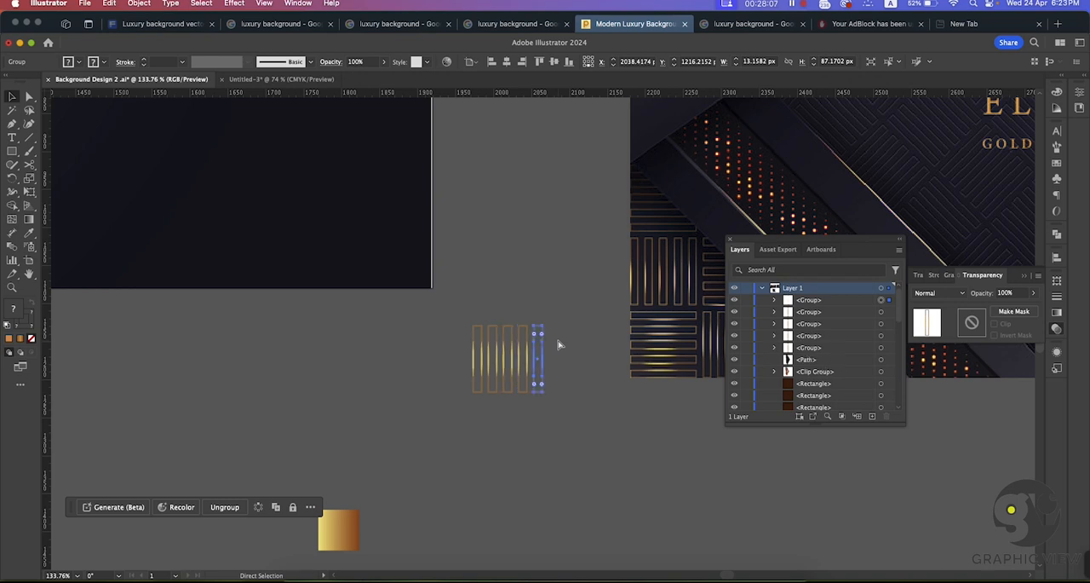
Step: Group the five highlighted rectangles and place a copy of the group directly beside it
{"action": "left_click_drag", "start_coordinate": [570, 317], "coordinate": [424, 398]}
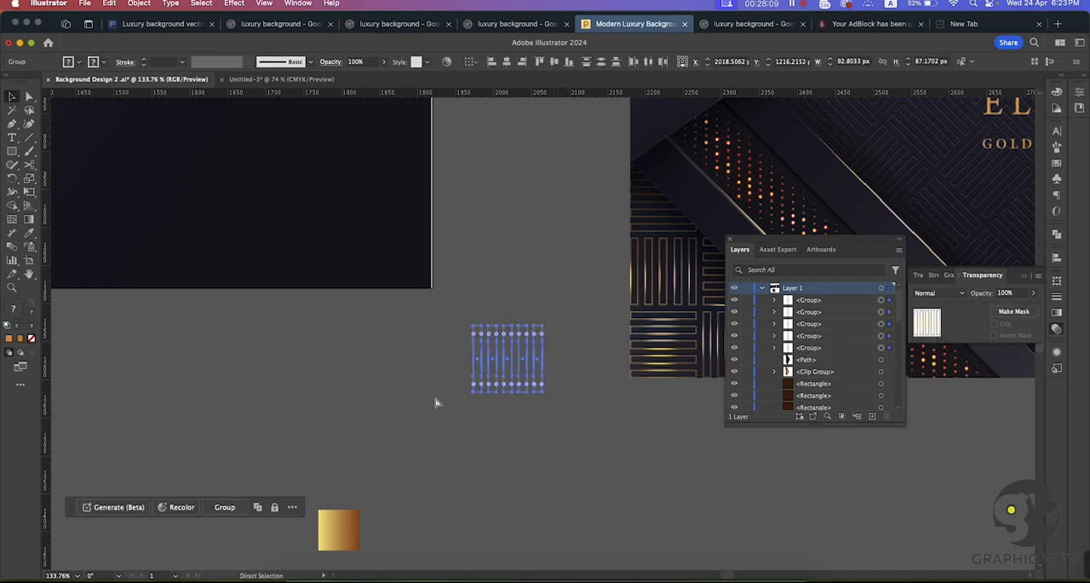
{"action": "key", "text": "super+f"}
{"action": "key", "text": "super+g"}
{"action": "left_click_drag", "start_coordinate": [479, 308], "coordinate": [526, 431]}
{"action": "key", "text": "super+g"}
{"action": "left_click", "coordinate": [554, 420]}
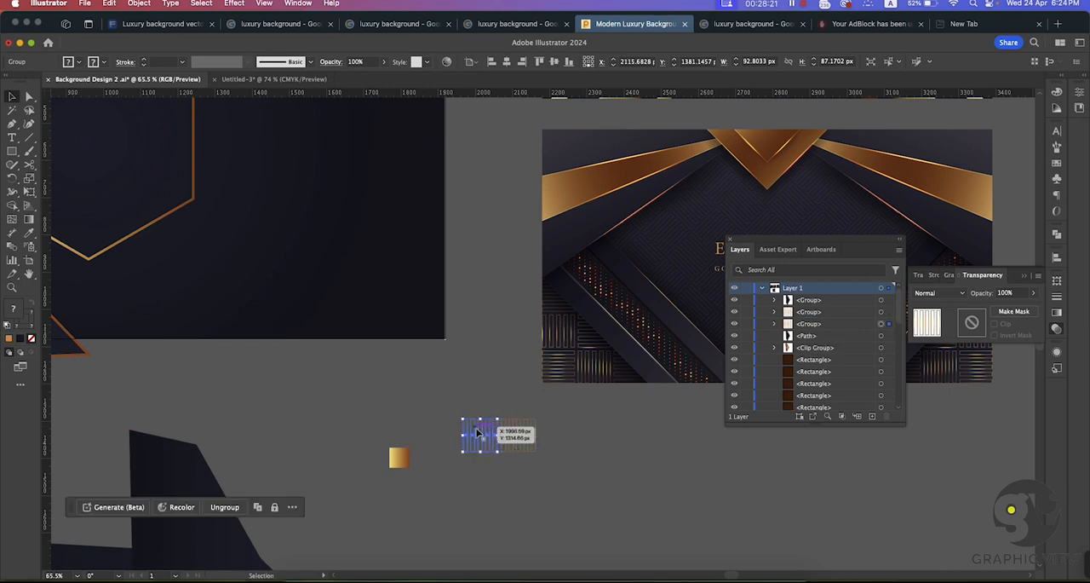
{"action": "left_click", "coordinate": [580, 431]}
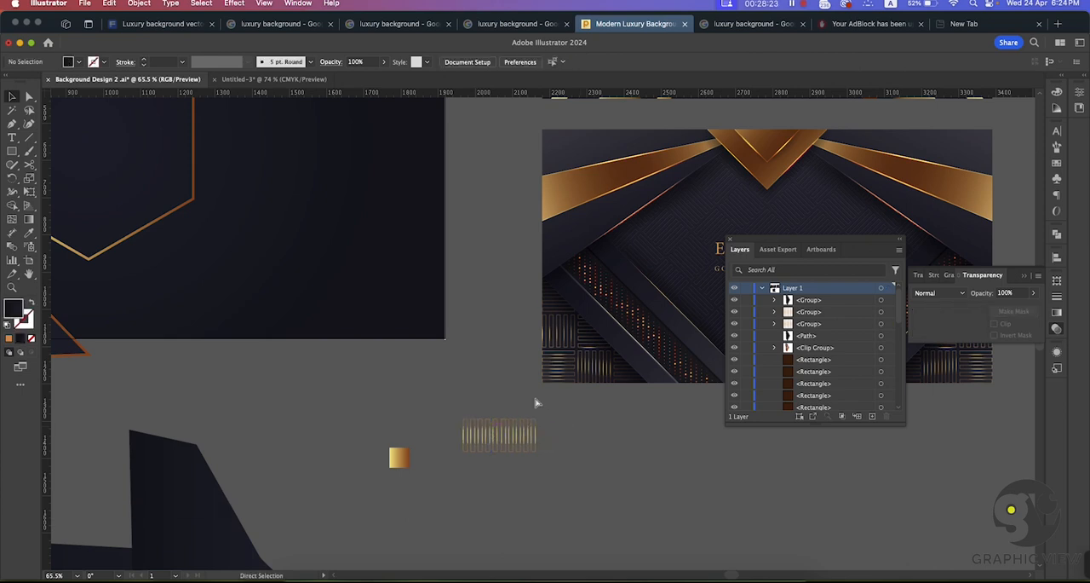
Step: Rotate the left group of five rectangles 90° so that its bars run horizontally
{"action": "scroll", "coordinate": [503, 407], "scroll_direction": "right", "scroll_amount": 3}
{"action": "scroll", "coordinate": [503, 406], "scroll_direction": "up", "scroll_amount": 2}
{"action": "left_click", "coordinate": [445, 441]}
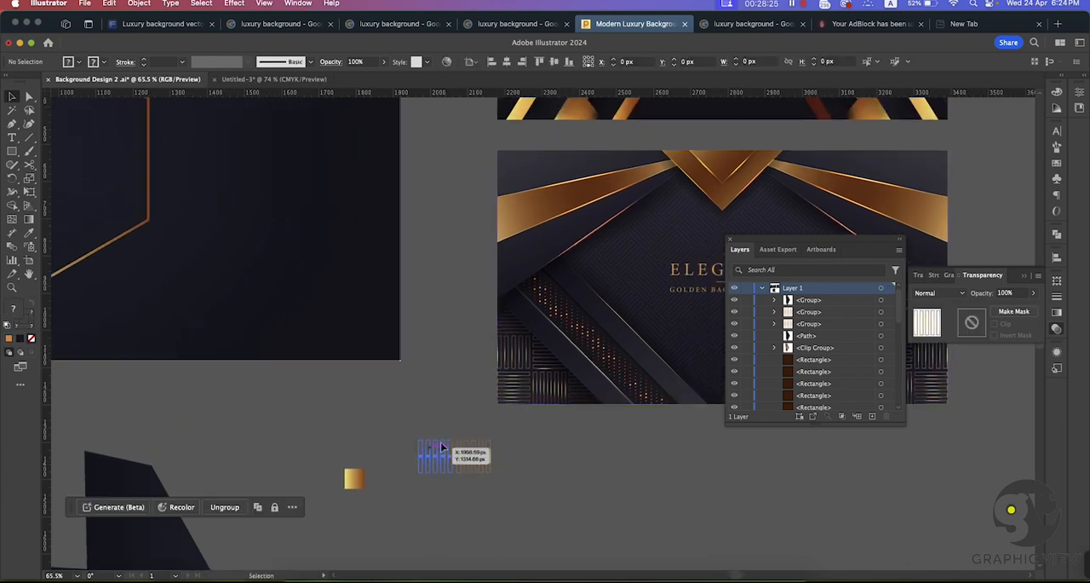
{"action": "left_click_drag", "start_coordinate": [450, 433], "coordinate": [399, 435]}
{"action": "left_click", "coordinate": [436, 419]}
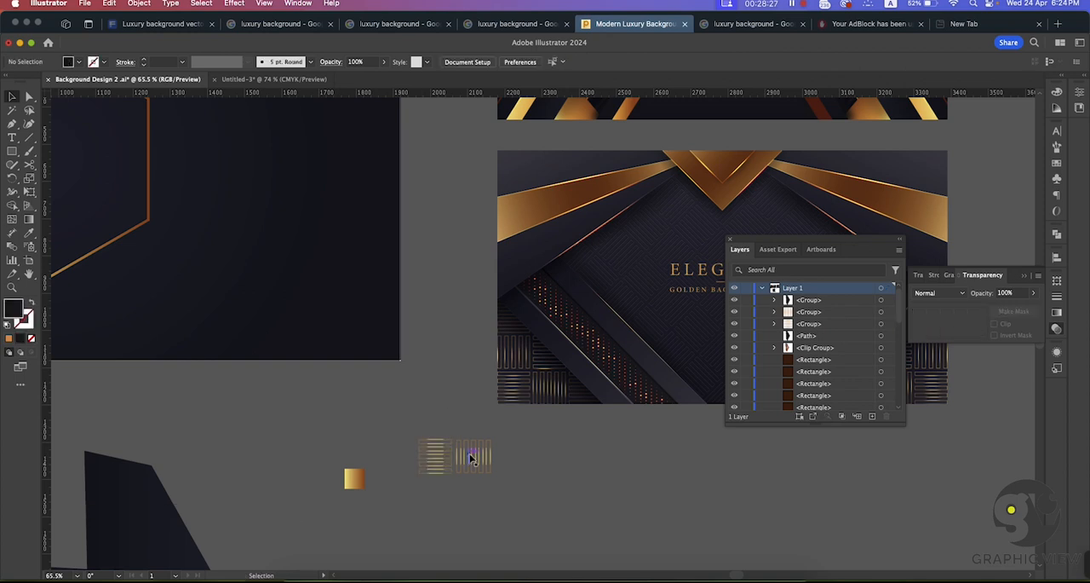
Step: Duplicate the horizontal and vertical bar groups with their positions swapped to form a two-by-two woven block
{"action": "left_click", "coordinate": [471, 456]}
{"action": "mouse_move", "coordinate": [471, 458]}
{"action": "left_mouse_down"}
{"action": "mouse_move", "coordinate": [468, 420]}
{"action": "mouse_move", "coordinate": [432, 418]}
{"action": "mouse_move", "coordinate": [464, 426]}
{"action": "mouse_move", "coordinate": [480, 412]}
{"action": "mouse_move", "coordinate": [472, 474]}
{"action": "left_mouse_up"}
{"action": "left_click", "coordinate": [491, 422]}
{"action": "left_click", "coordinate": [504, 434]}
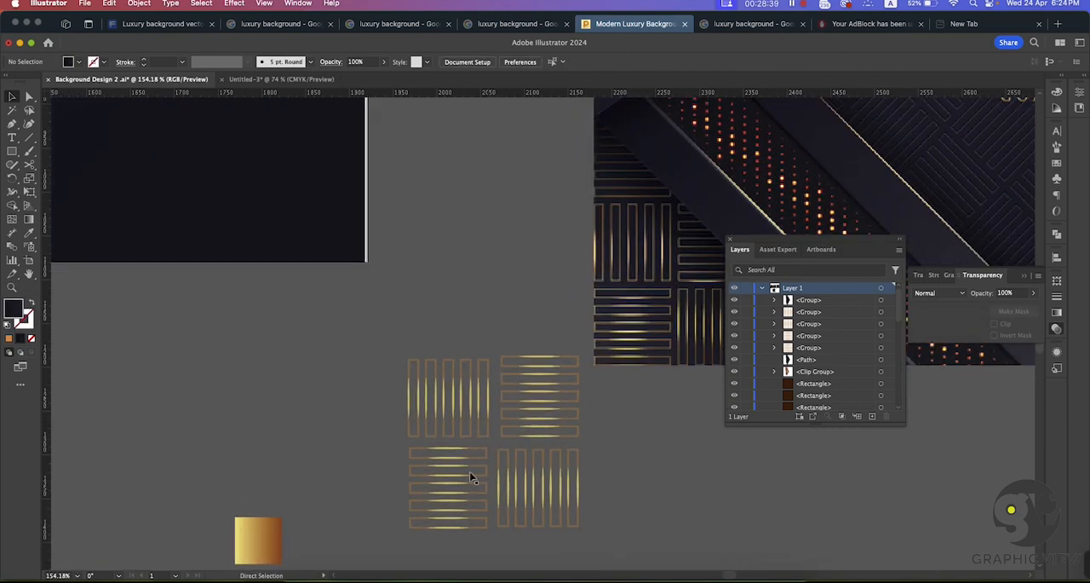
Step: Move the separate bar groups closer together so the gaps in the two-by-two block are even
{"action": "left_click", "coordinate": [462, 464]}
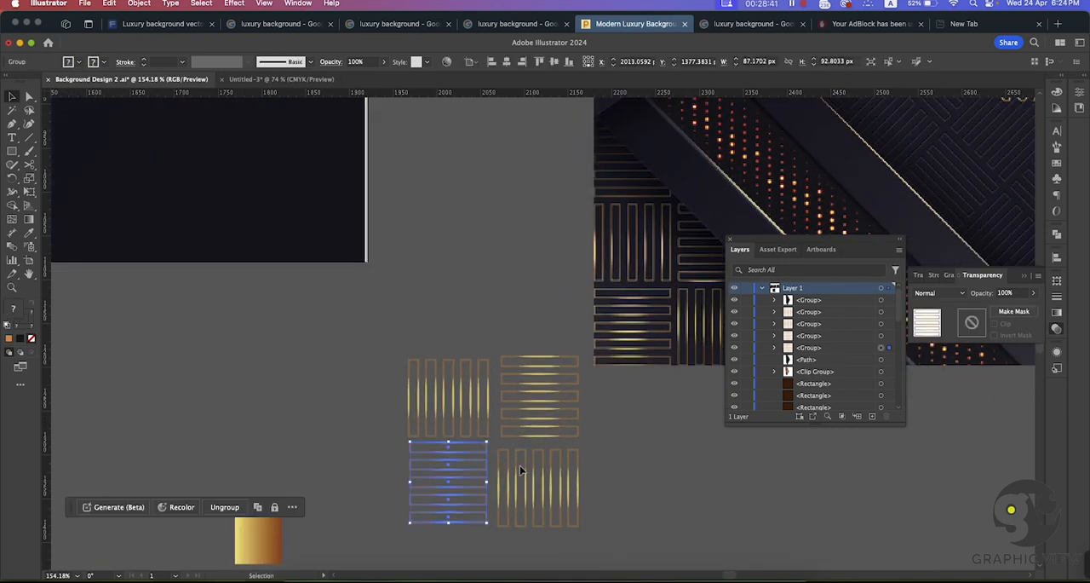
{"action": "left_click", "coordinate": [521, 463]}
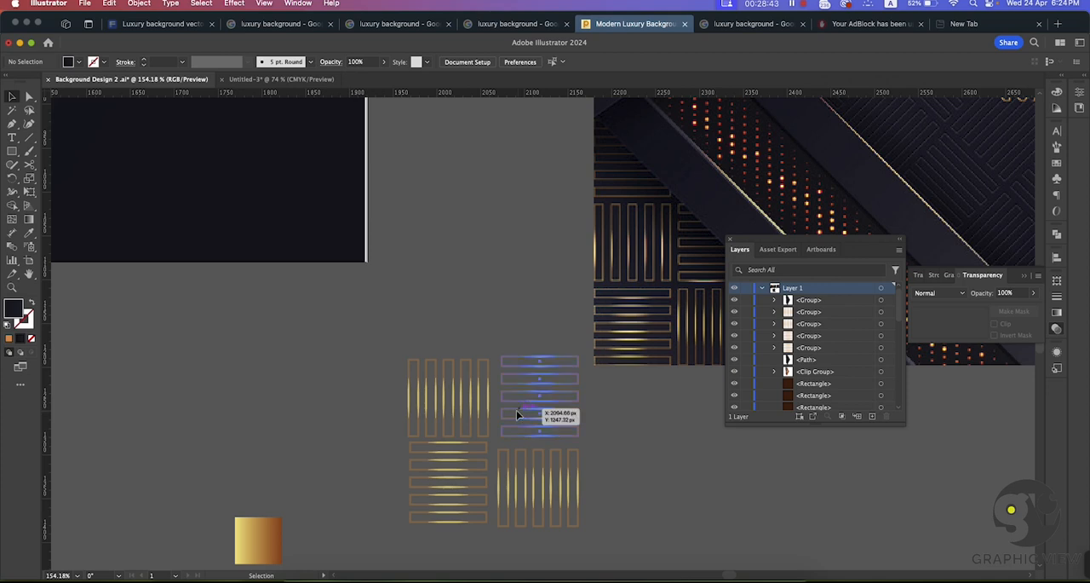
{"action": "left_click_drag", "start_coordinate": [516, 410], "coordinate": [512, 414]}
{"action": "left_click_drag", "start_coordinate": [507, 454], "coordinate": [505, 448]}
Step: Select all four bar groups and combine them into one woven tile group
{"action": "left_click", "coordinate": [637, 478]}
{"action": "key", "text": "super+space"}
{"action": "left_click_drag", "start_coordinate": [637, 479], "coordinate": [410, 369]}
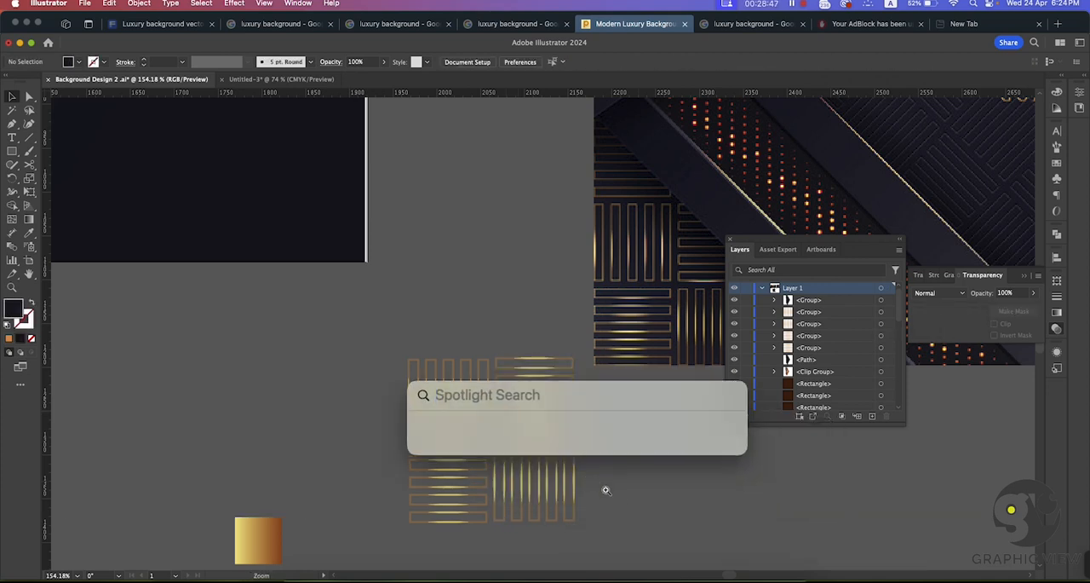
{"action": "left_click_drag", "start_coordinate": [606, 489], "coordinate": [502, 456]}
{"action": "left_click_drag", "start_coordinate": [603, 508], "coordinate": [441, 445]}
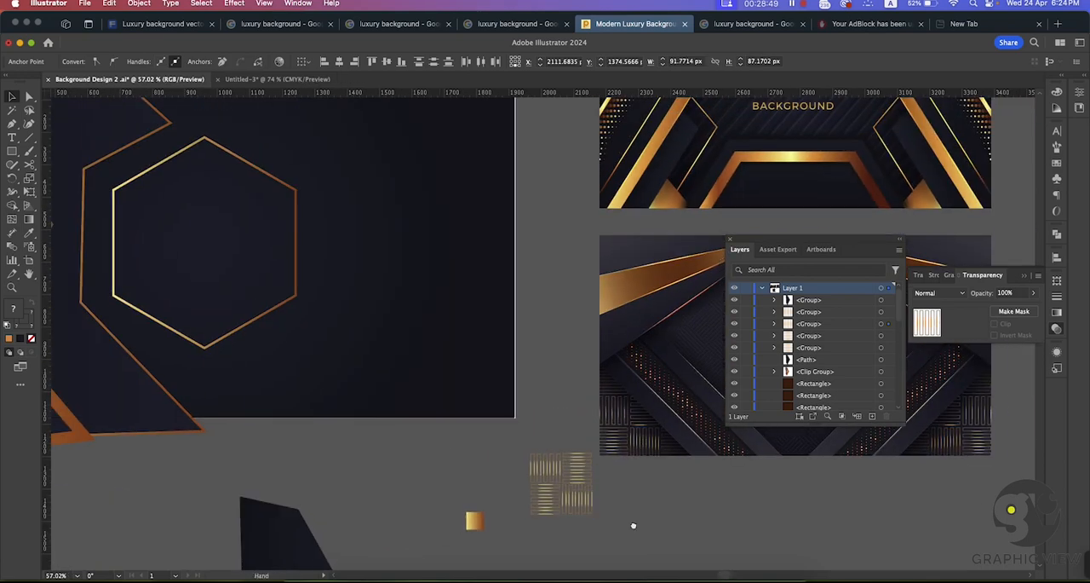
{"action": "left_click_drag", "start_coordinate": [650, 534], "coordinate": [562, 482]}
{"action": "left_click_drag", "start_coordinate": [416, 400], "coordinate": [502, 462]}
{"action": "key", "text": "super+g"}
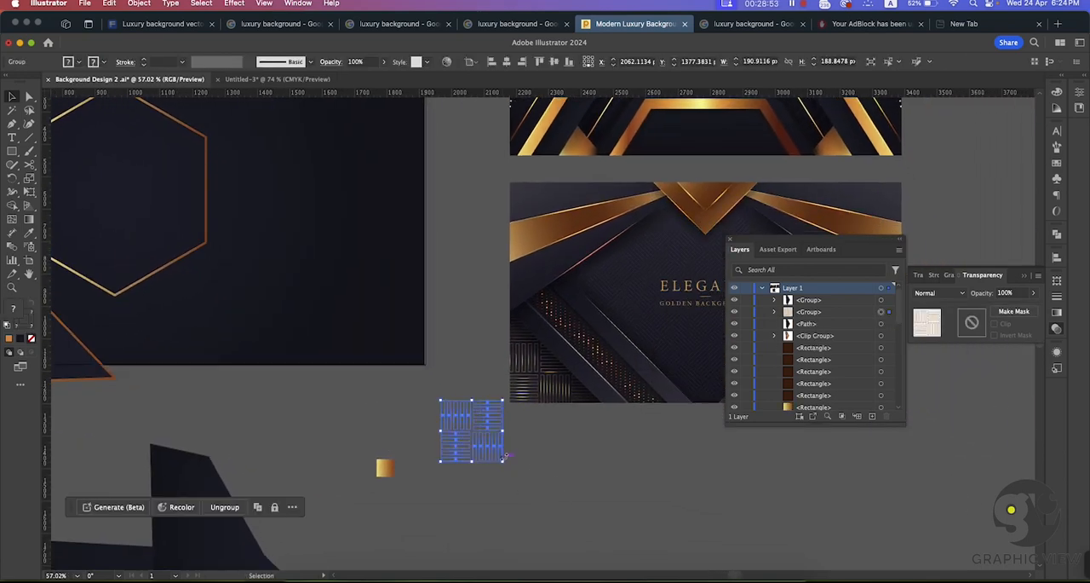
Step: Move the woven tile onto the large dark polygon below the artboard, near its upper-left corner
{"action": "left_click", "coordinate": [536, 454]}
{"action": "key", "text": "super+space"}
{"action": "left_click_drag", "start_coordinate": [542, 498], "coordinate": [409, 433]}
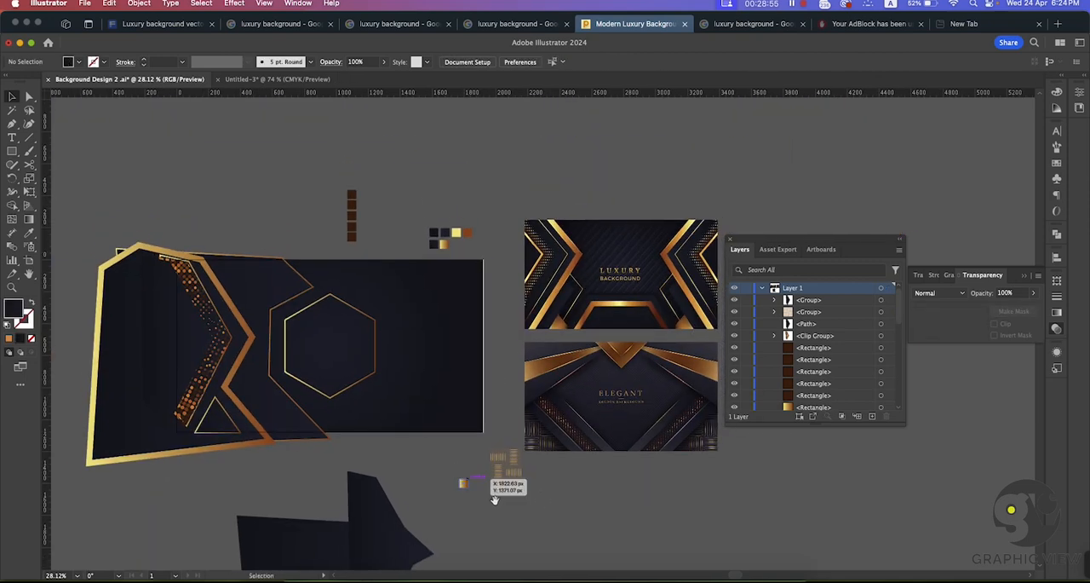
{"action": "left_click_drag", "start_coordinate": [495, 499], "coordinate": [550, 431]}
{"action": "left_click_drag", "start_coordinate": [556, 395], "coordinate": [339, 474]}
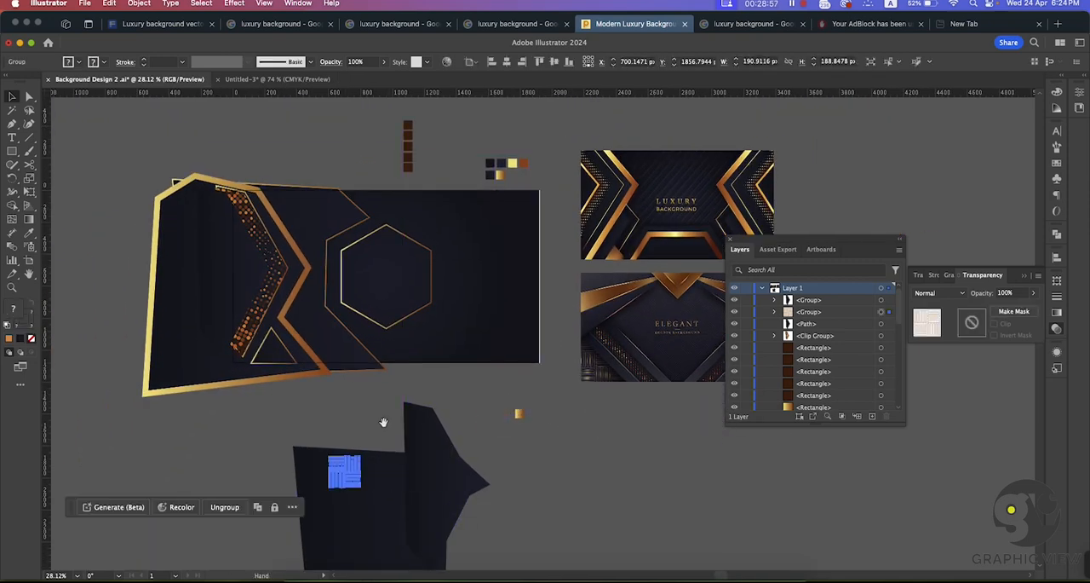
Step: Move the dark arrow-shaped group off the large polygon to the empty space on its right
{"action": "left_click_drag", "start_coordinate": [382, 421], "coordinate": [369, 404]}
{"action": "left_click_drag", "start_coordinate": [441, 450], "coordinate": [507, 485]}
{"action": "left_click_drag", "start_coordinate": [505, 485], "coordinate": [620, 487]}
{"action": "left_click_drag", "start_coordinate": [457, 498], "coordinate": [493, 362]}
{"action": "left_click_drag", "start_coordinate": [370, 404], "coordinate": [503, 448]}
{"action": "left_click_drag", "start_coordinate": [388, 219], "coordinate": [503, 297]}
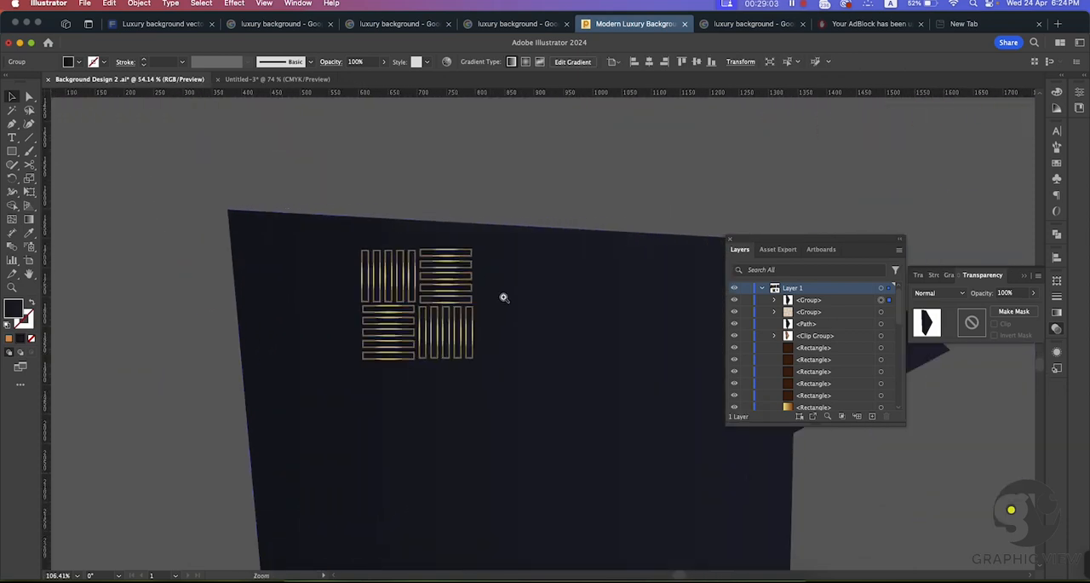
Step: Ungroup the woven tile back into its four bar groups
{"action": "left_click", "coordinate": [424, 292]}
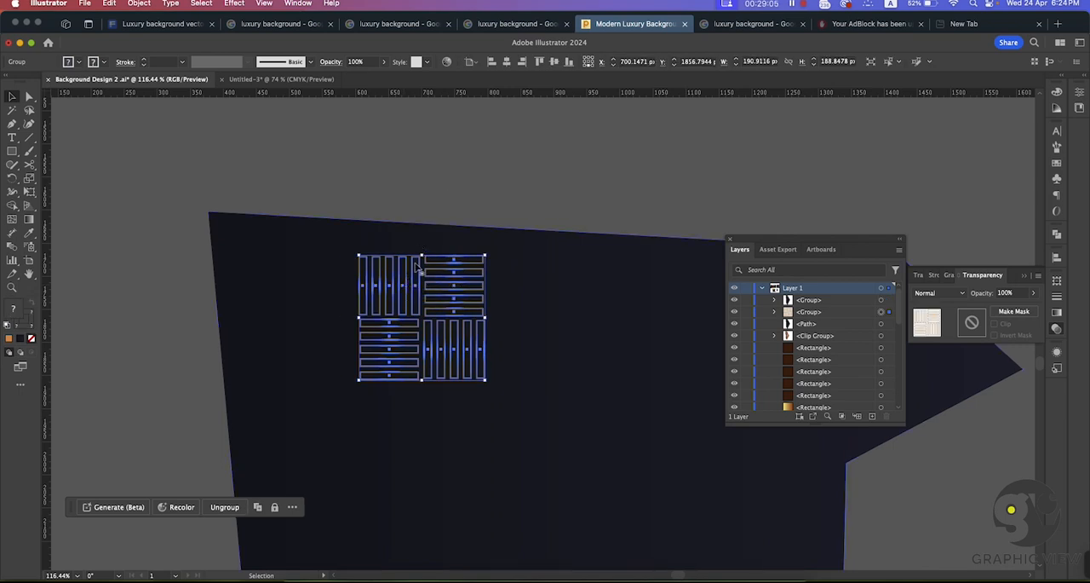
{"action": "right_click", "coordinate": [410, 271]}
{"action": "left_click", "coordinate": [443, 431]}
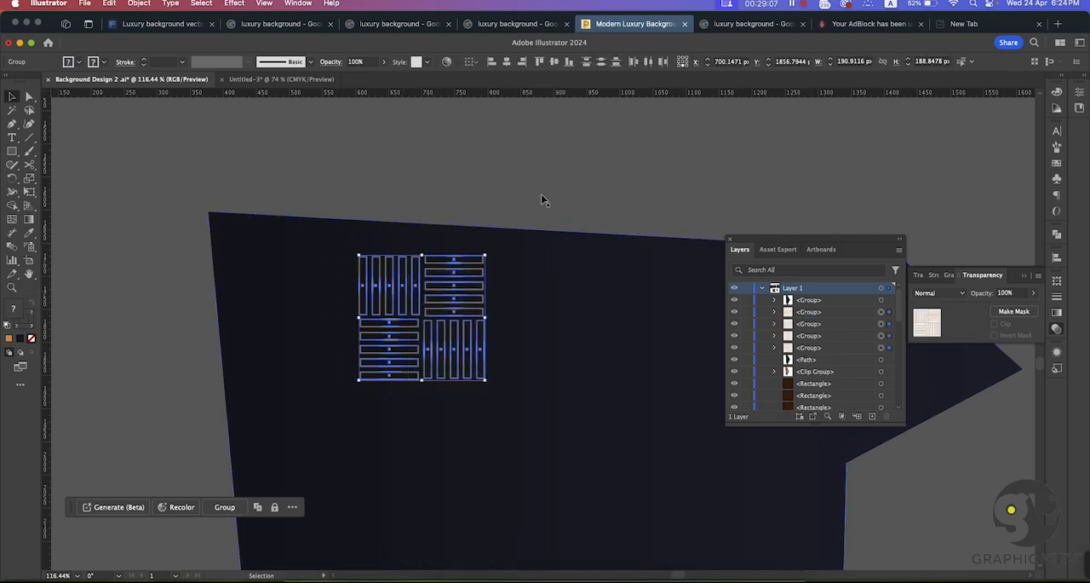
Step: Align the top edges of the two upper bar groups and the bottom edges of the two lower ones
{"action": "left_click_drag", "start_coordinate": [543, 200], "coordinate": [401, 292]}
{"action": "left_click", "coordinate": [451, 184]}
{"action": "left_click", "coordinate": [402, 275]}
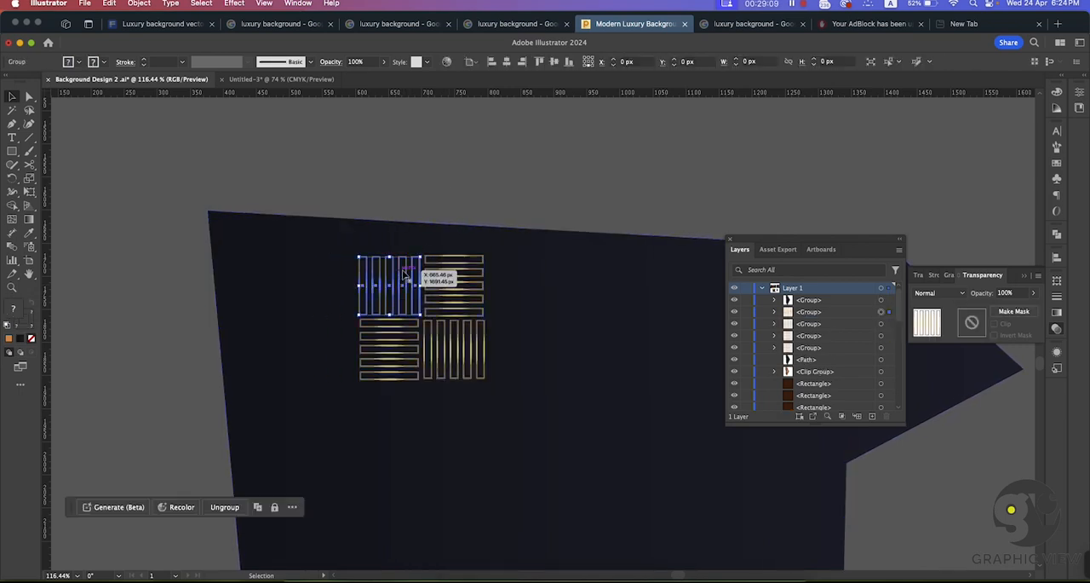
{"action": "left_click", "coordinate": [469, 269], "text": "shift"}
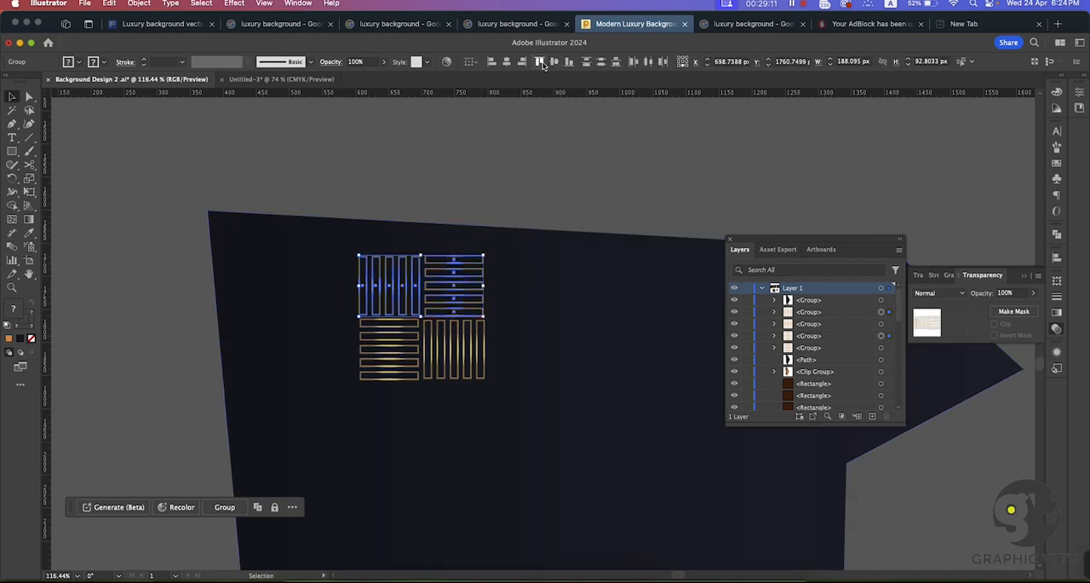
{"action": "left_click", "coordinate": [517, 142]}
{"action": "left_click", "coordinate": [392, 337]}
{"action": "left_click", "coordinate": [452, 350], "text": "shift"}
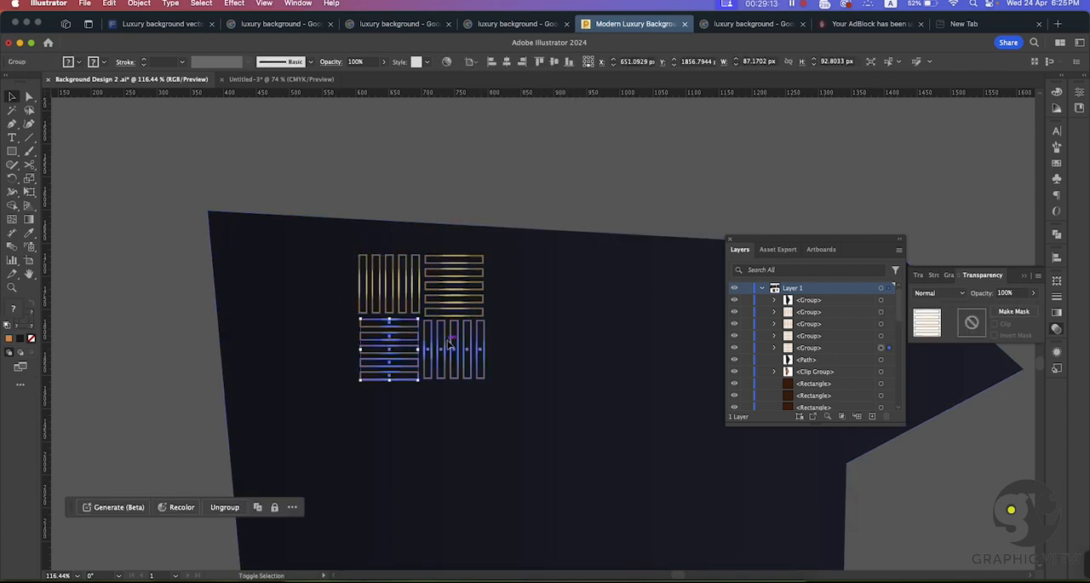
{"action": "left_click", "coordinate": [567, 136]}
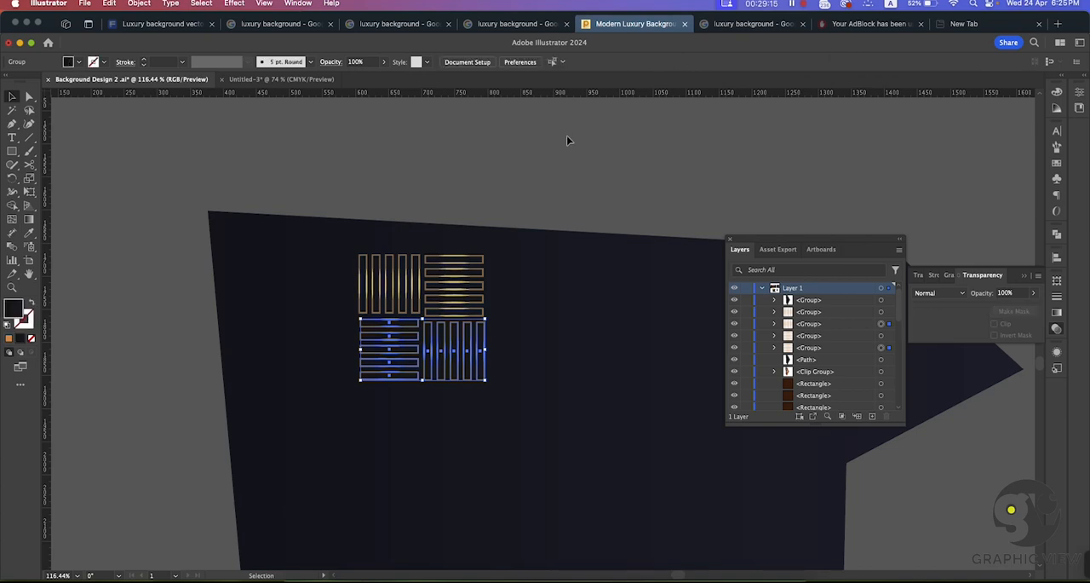
Step: Group the four aligned bar groups into a single woven tile again
{"action": "key", "text": "z"}
{"action": "left_click_drag", "start_coordinate": [504, 294], "coordinate": [468, 292]}
{"action": "left_click_drag", "start_coordinate": [535, 288], "coordinate": [487, 247]}
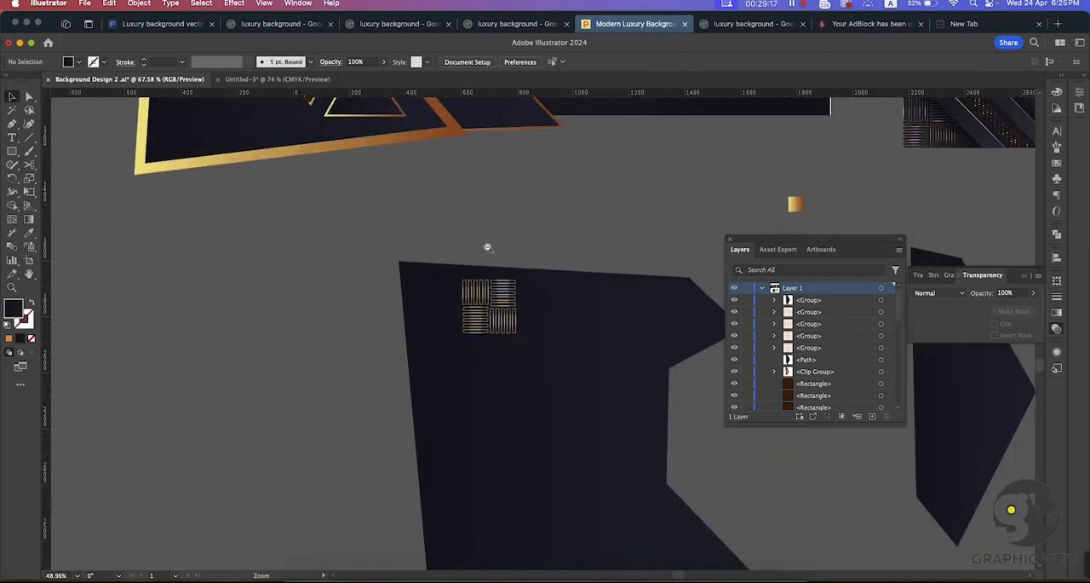
{"action": "left_click_drag", "start_coordinate": [560, 247], "coordinate": [469, 244]}
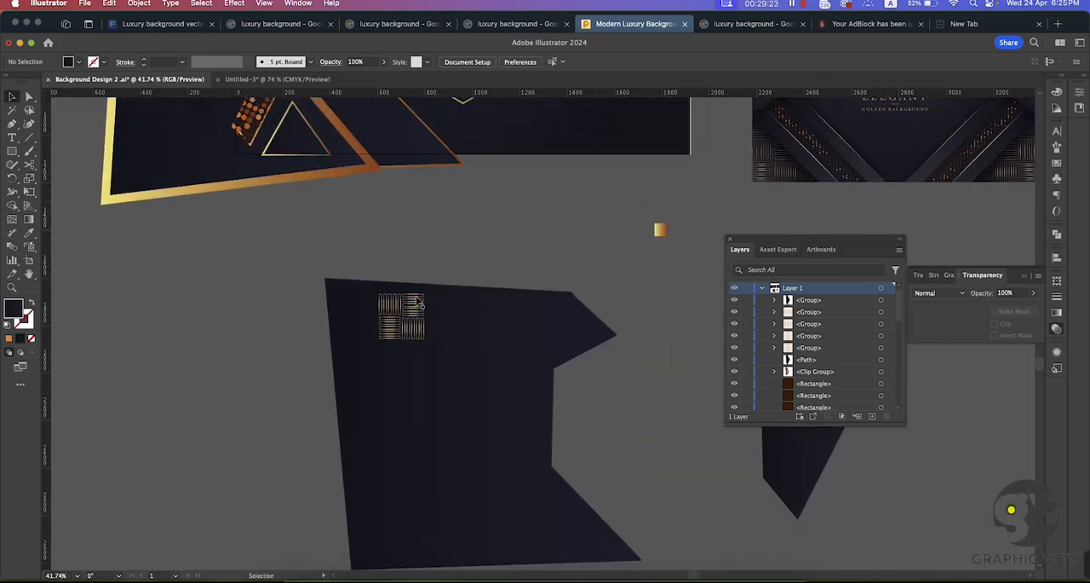
{"action": "left_click", "coordinate": [417, 305]}
{"action": "left_click", "coordinate": [412, 336], "text": "shift"}
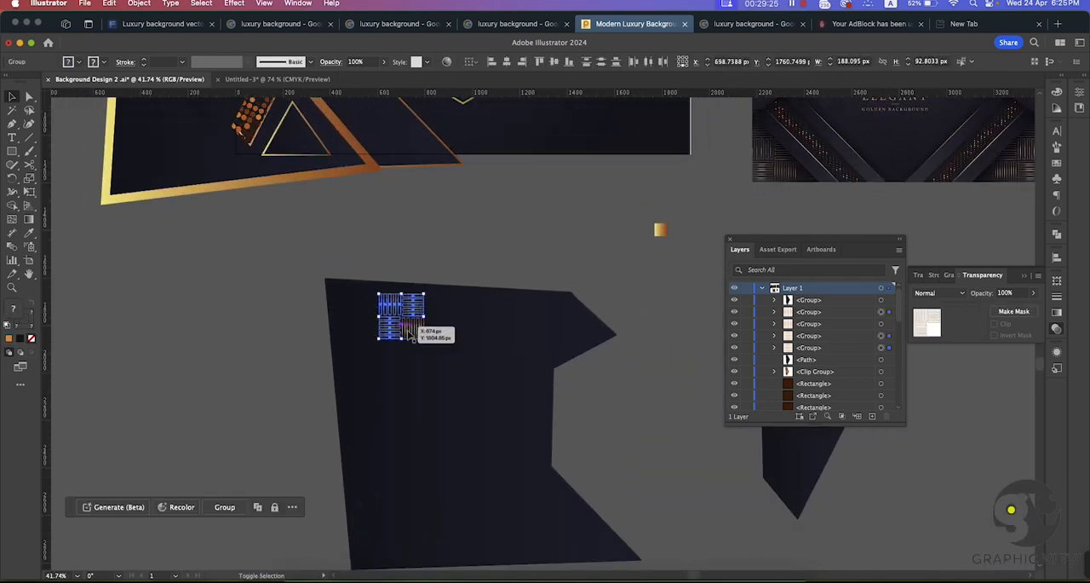
{"action": "left_click_drag", "start_coordinate": [410, 334], "coordinate": [413, 335]}
{"action": "key", "text": "super+g"}
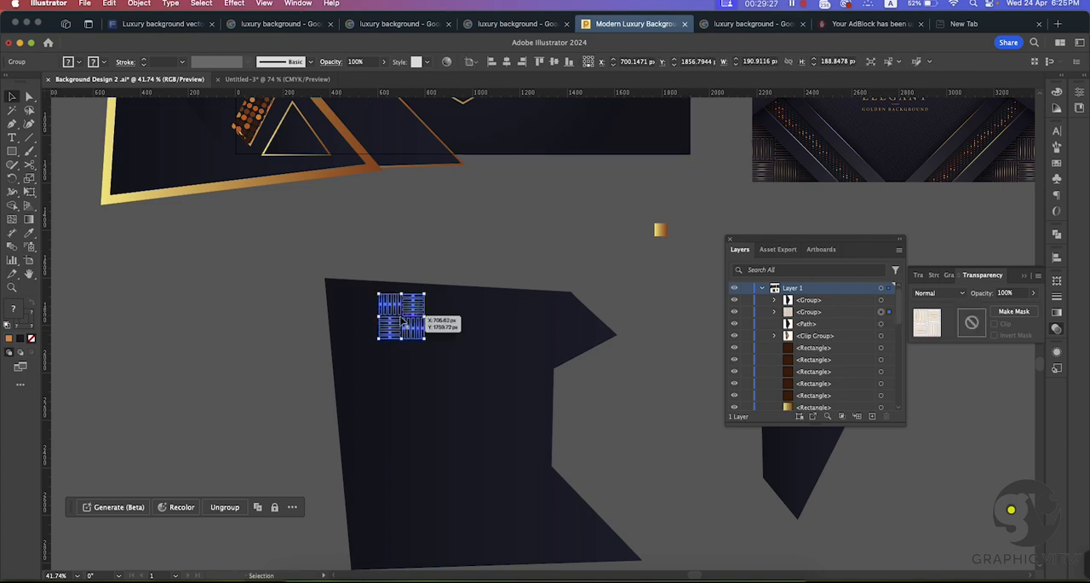
Step: Duplicate the woven tile sideways edge to edge and repeat the copy to make a row of seven
{"action": "key", "text": "super+shift+a"}
{"action": "left_click_drag", "start_coordinate": [412, 315], "coordinate": [487, 314]}
{"action": "key", "text": "ctrl+d"}
{"action": "key", "text": "ctrl+d"}
{"action": "key", "text": "ctrl+d"}
{"action": "key", "text": "ctrl+d"}
{"action": "key", "text": "ctrl+d"}
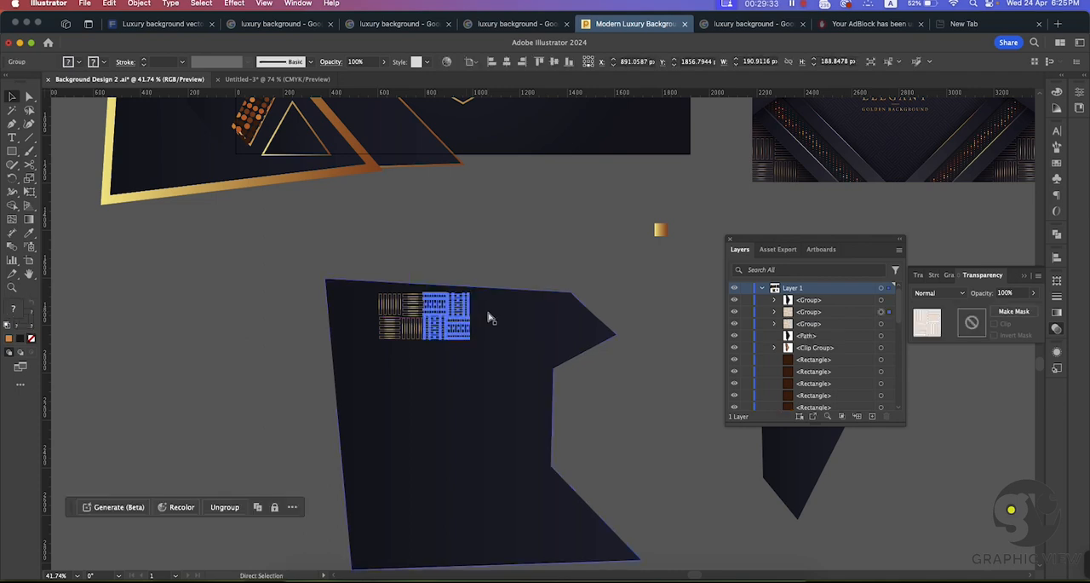
{"action": "key", "text": "ctrl+d"}
{"action": "left_click", "coordinate": [551, 270]}
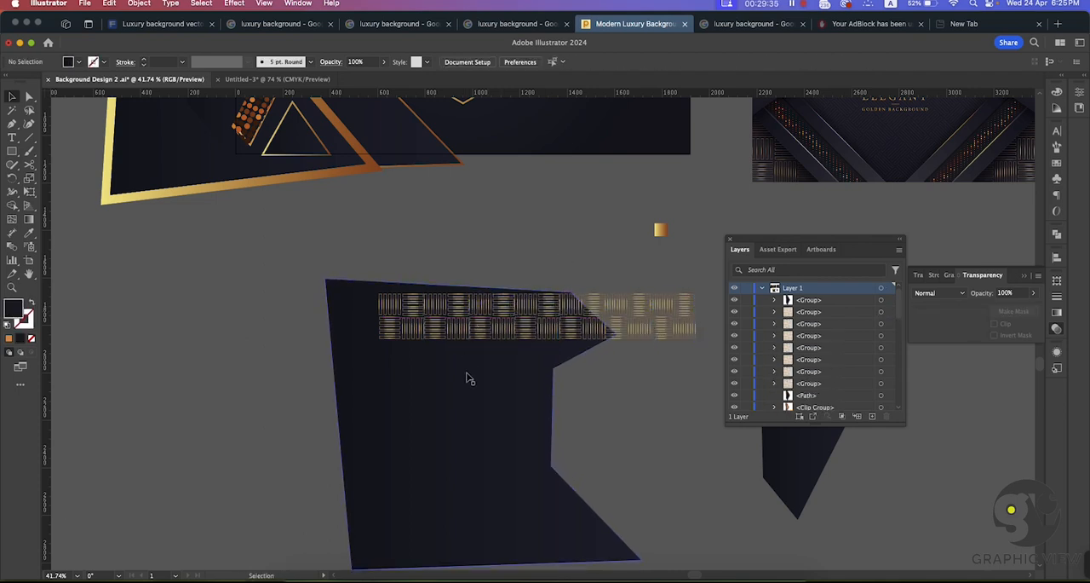
Step: Move the dark polygon clear of the tile row and duplicate the row downward to make five rows
{"action": "left_click_drag", "start_coordinate": [468, 375], "coordinate": [224, 349]}
{"action": "left_click_drag", "start_coordinate": [241, 305], "coordinate": [177, 310]}
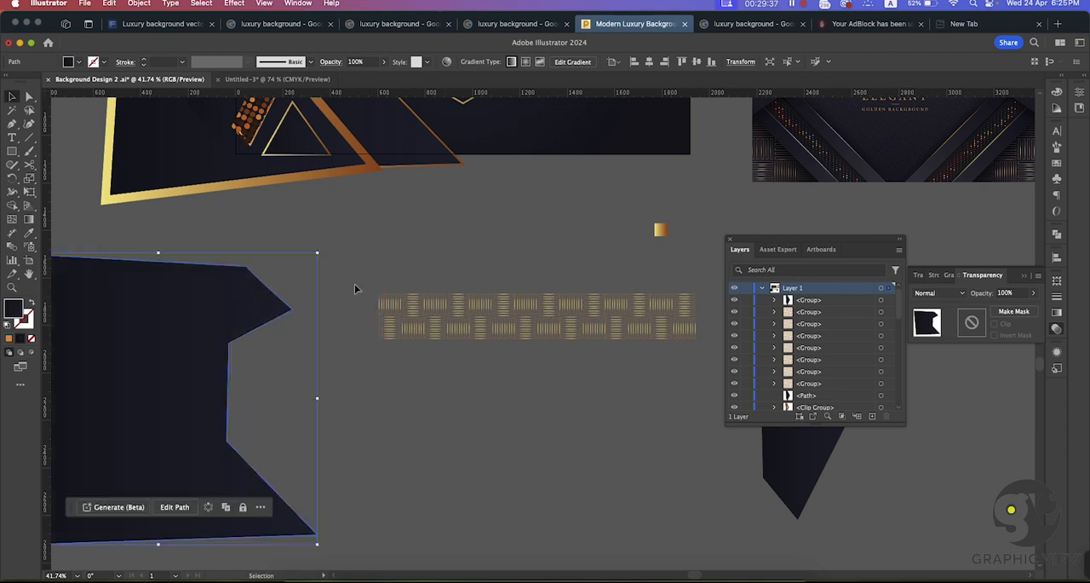
{"action": "left_click_drag", "start_coordinate": [644, 372], "coordinate": [694, 354]}
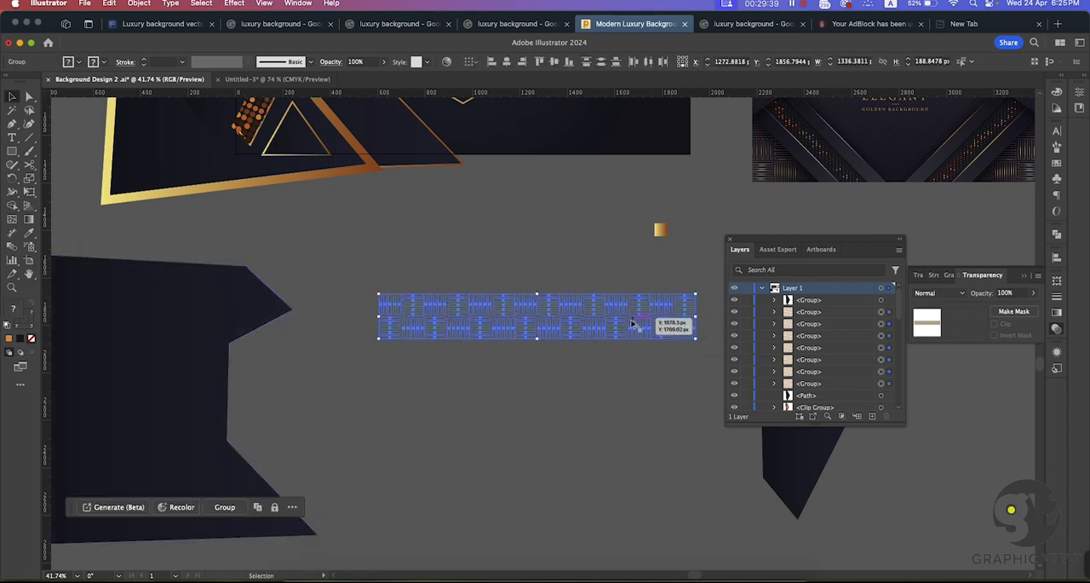
{"action": "left_click_drag", "start_coordinate": [628, 322], "coordinate": [631, 373]}
{"action": "key", "text": "ctrl+d"}
{"action": "key", "text": "ctrl+d"}
{"action": "left_click", "coordinate": [546, 349]}
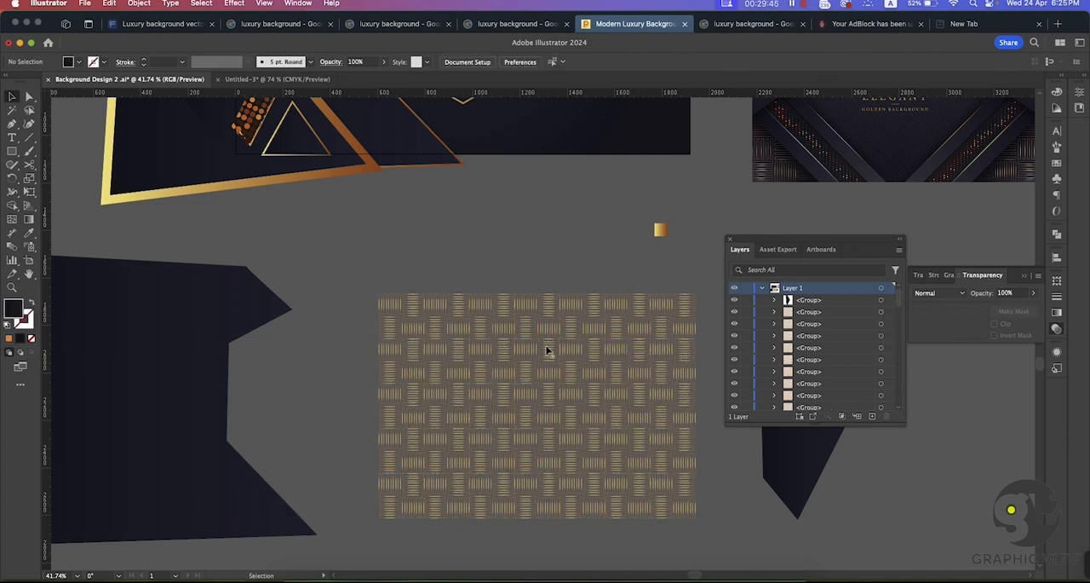
Step: Move the large dark polygon back so that it lies behind the woven pattern
{"action": "key", "text": "super+space"}
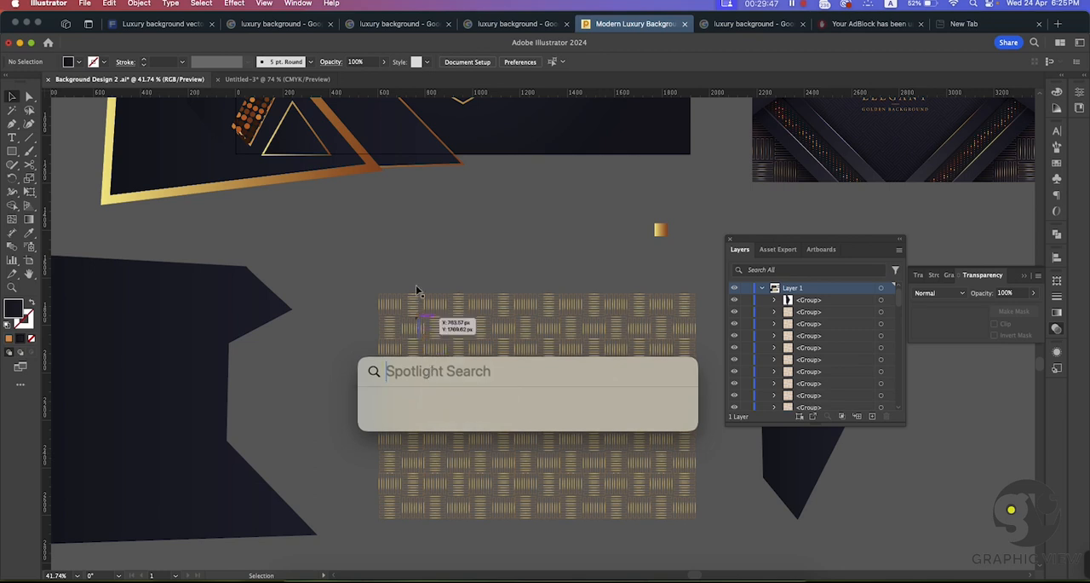
{"action": "key", "text": "Escape"}
{"action": "scroll", "coordinate": [287, 248], "scroll_direction": "down", "scroll_amount": 3}
{"action": "scroll", "coordinate": [287, 248], "scroll_direction": "right", "scroll_amount": 3}
{"action": "left_click_drag", "start_coordinate": [189, 272], "coordinate": [524, 269]}
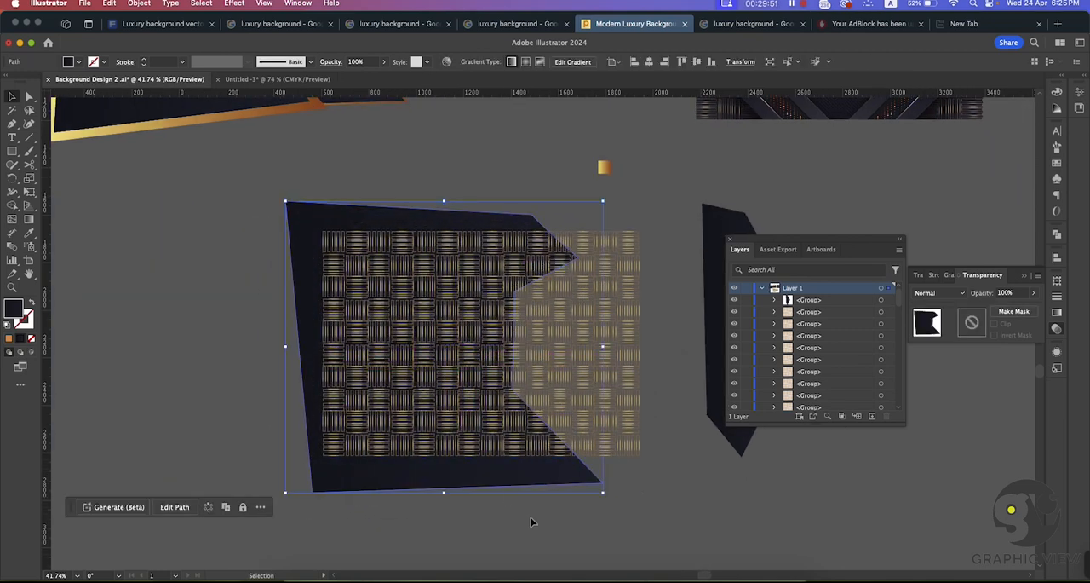
{"action": "left_click_drag", "start_coordinate": [530, 476], "coordinate": [534, 473]}
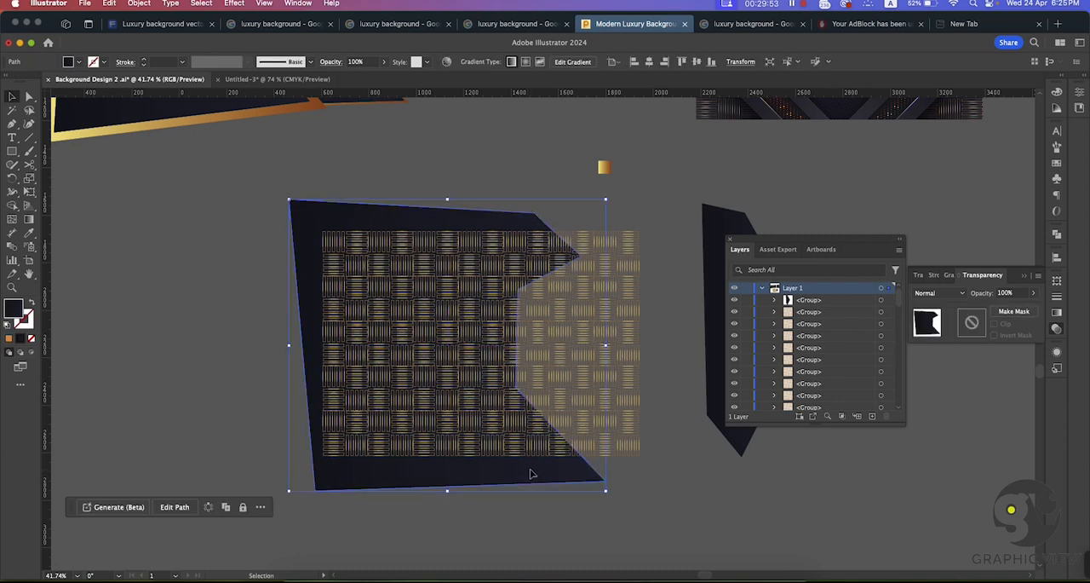
Step: Place a copy of the large dark polygon to the left of the woven pattern
{"action": "right_click", "coordinate": [522, 482]}
{"action": "left_click", "coordinate": [394, 494]}
{"action": "key", "text": "a"}
{"action": "left_click_drag", "start_coordinate": [420, 484], "coordinate": [103, 452]}
Step: Bring the dark polygon behind the woven pattern to the front
{"action": "left_click", "coordinate": [342, 486]}
{"action": "right_click", "coordinate": [394, 479]}
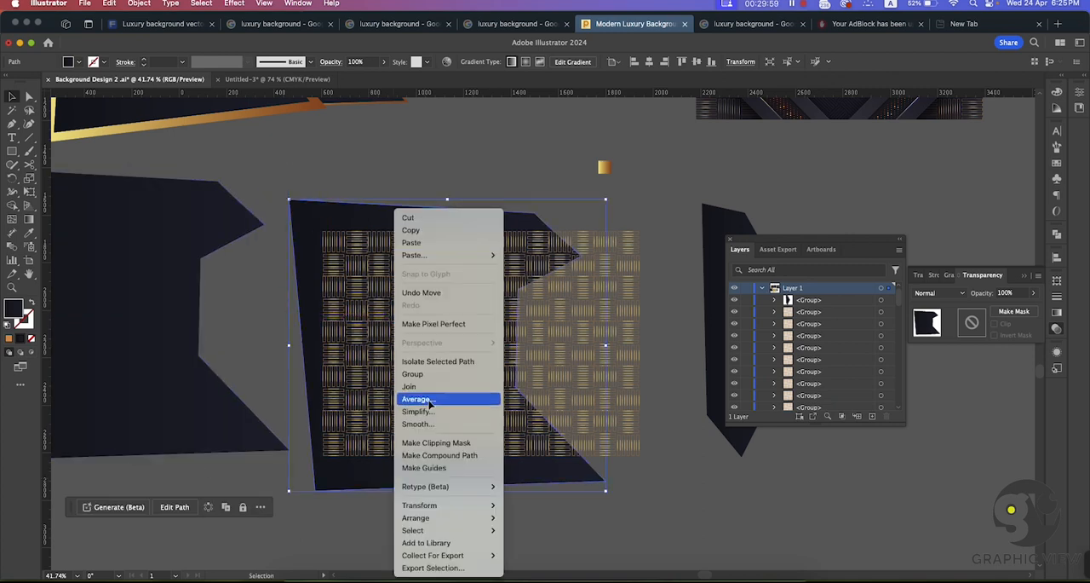
{"action": "left_click", "coordinate": [557, 513]}
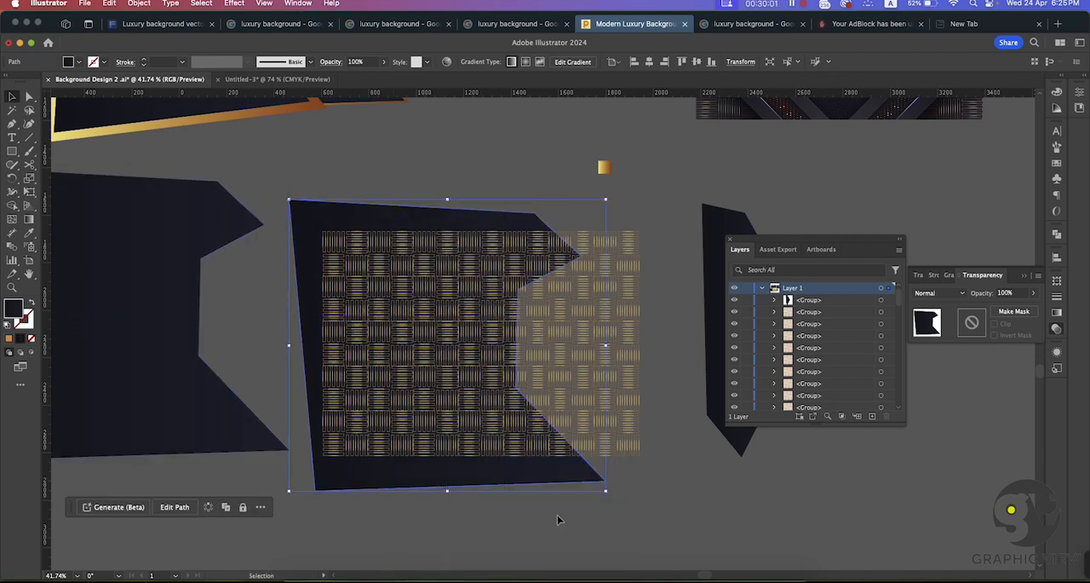
{"action": "left_click", "coordinate": [575, 516]}
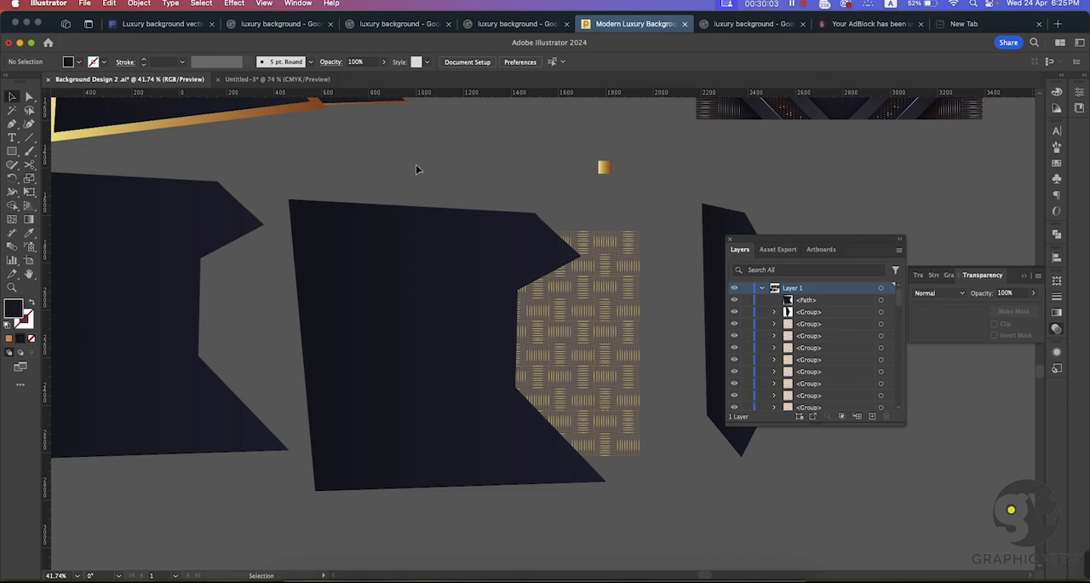
Step: Move the front polygon off the woven pattern and group all of the pattern's tiles
{"action": "left_click_drag", "start_coordinate": [570, 445], "coordinate": [687, 467]}
{"action": "left_click", "coordinate": [685, 467]}
{"action": "left_click", "coordinate": [603, 436]}
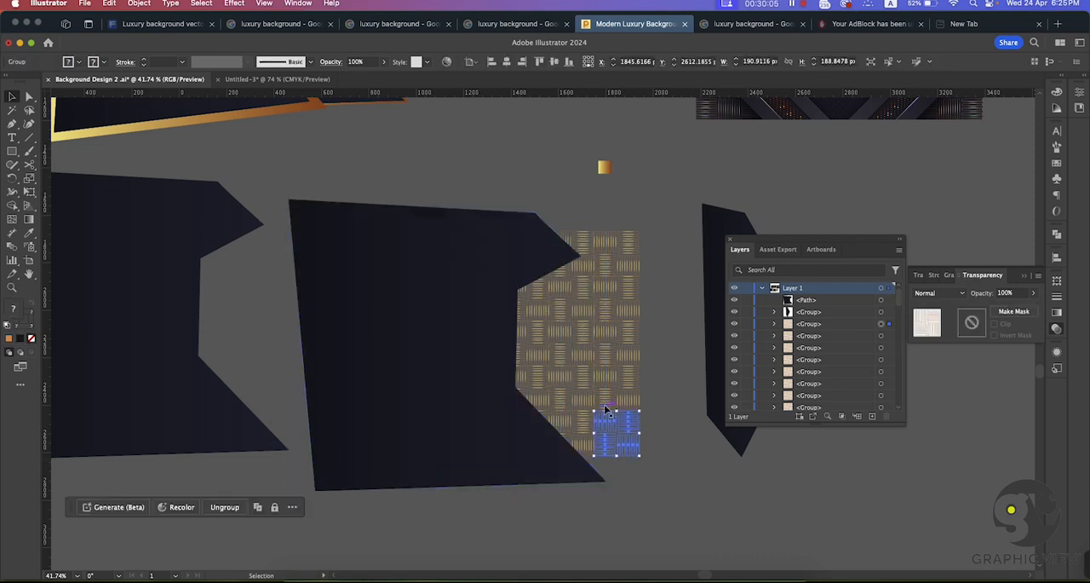
{"action": "left_click_drag", "start_coordinate": [498, 384], "coordinate": [111, 328]}
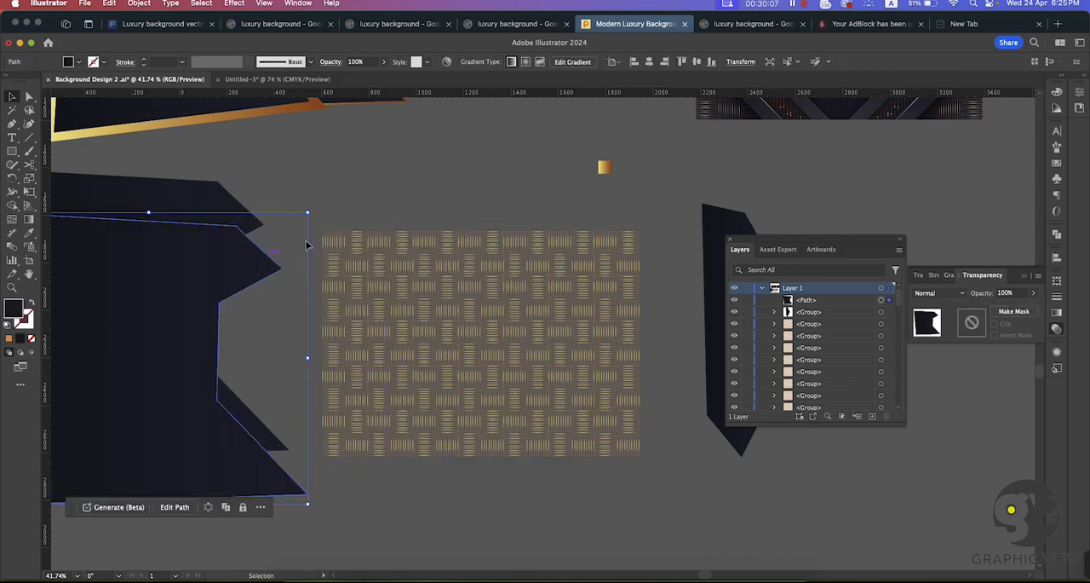
{"action": "left_click", "coordinate": [322, 215]}
{"action": "left_click_drag", "start_coordinate": [322, 214], "coordinate": [560, 430]}
{"action": "left_click_drag", "start_coordinate": [647, 461], "coordinate": [645, 452]}
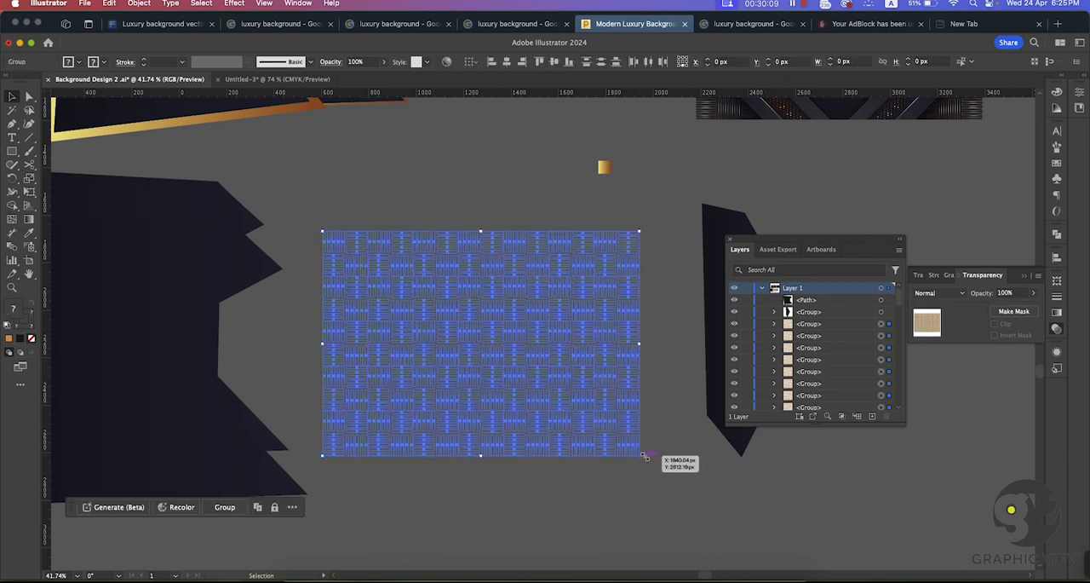
{"action": "key", "text": "ctrl+g"}
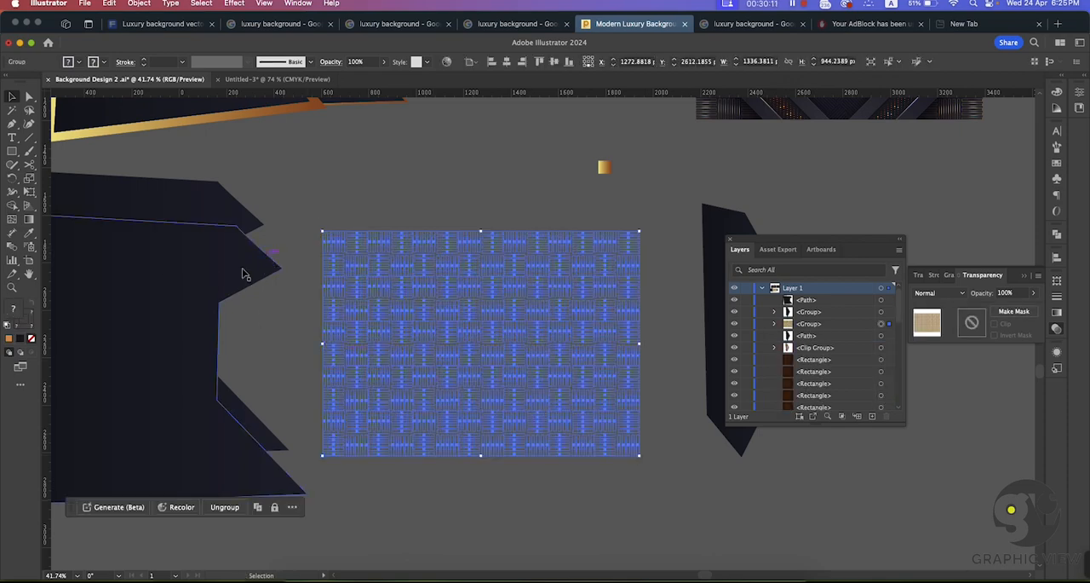
Step: Place the copied dark polygon over the woven pattern and make a clipping mask from the polygon and the pattern group
{"action": "left_click_drag", "start_coordinate": [242, 273], "coordinate": [556, 257]}
{"action": "left_click_drag", "start_coordinate": [469, 181], "coordinate": [475, 370]}
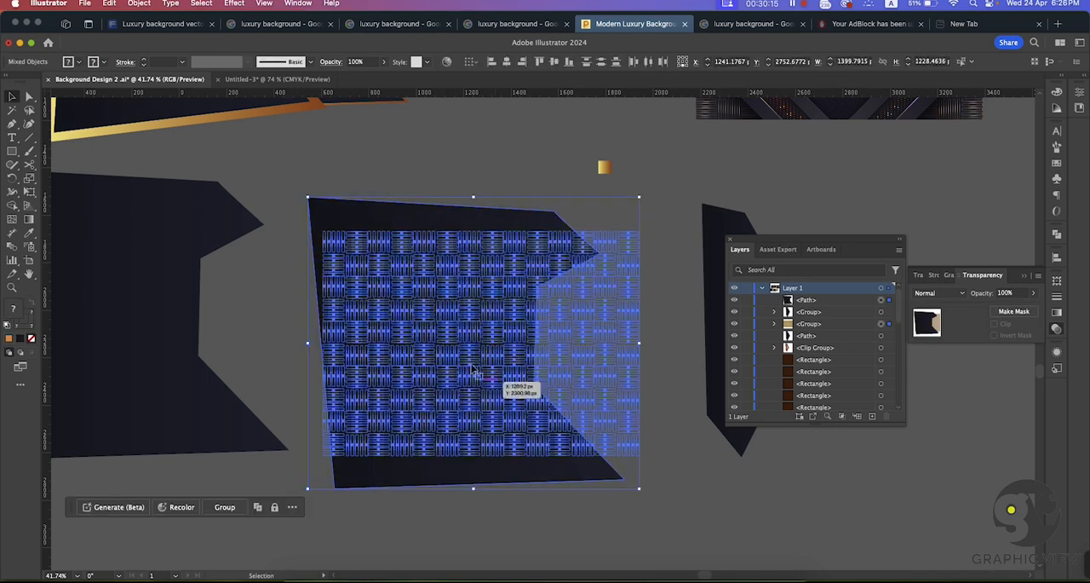
{"action": "left_click", "coordinate": [391, 150]}
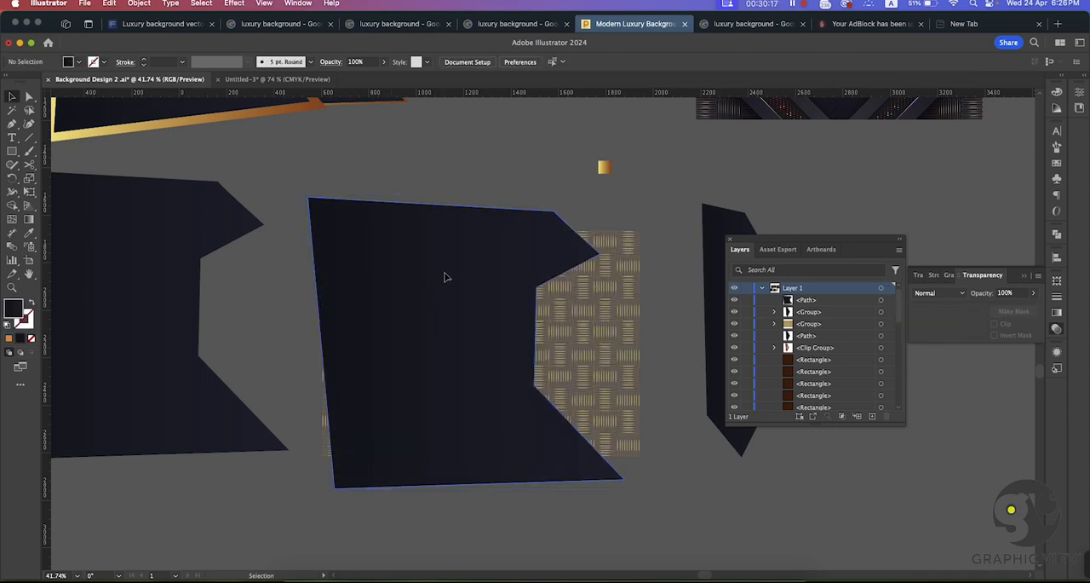
{"action": "left_click_drag", "start_coordinate": [444, 268], "coordinate": [463, 271]}
{"action": "left_click_drag", "start_coordinate": [407, 175], "coordinate": [493, 534]}
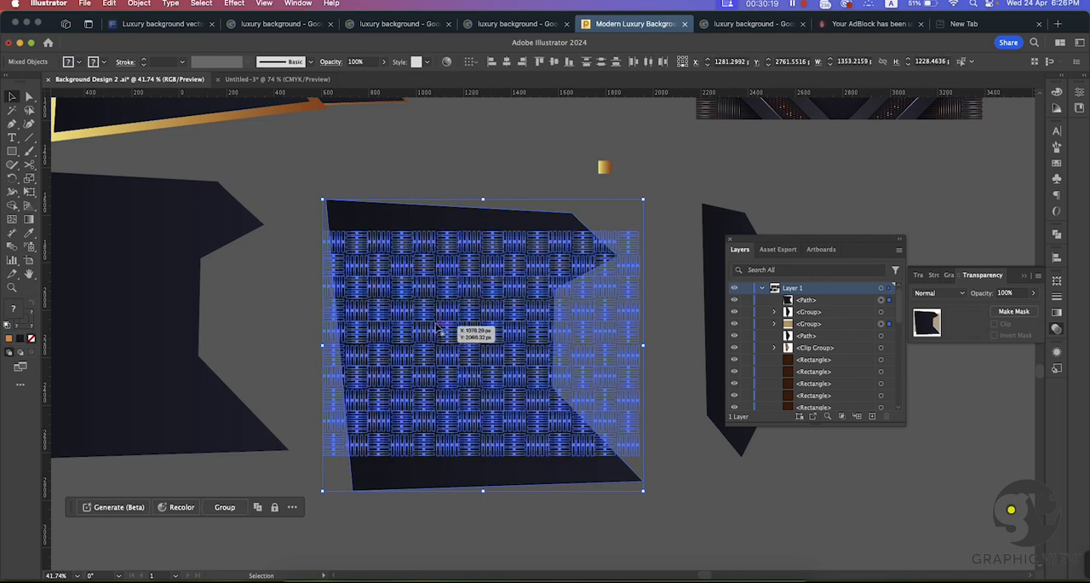
{"action": "right_click", "coordinate": [438, 327]}
{"action": "left_click", "coordinate": [477, 484]}
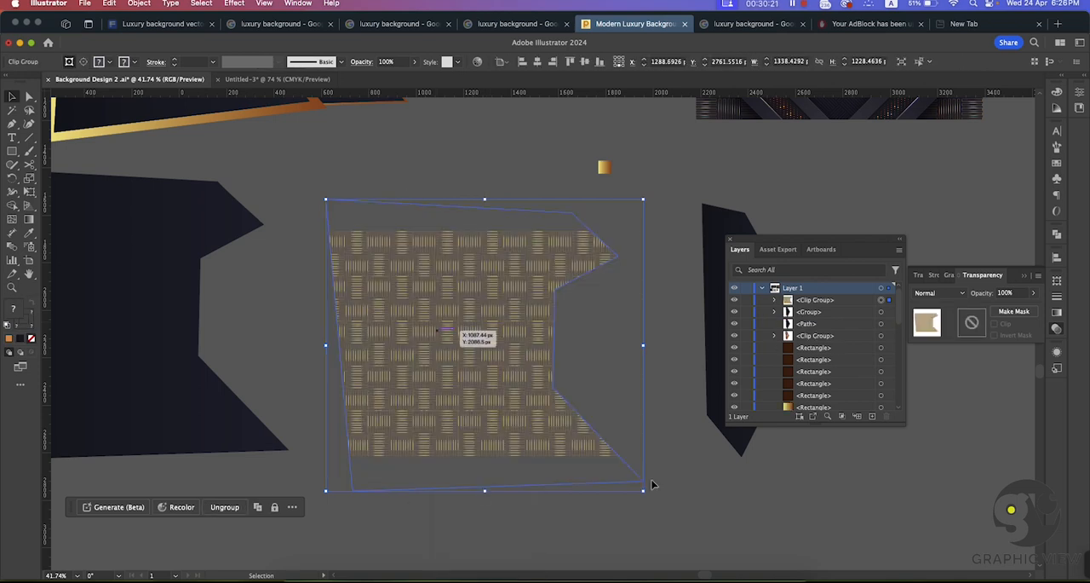
{"action": "left_click", "coordinate": [674, 491]}
Step: Scale up the woven pattern inside the clip group to about 1622 × 1146 px to fill the polygon shape
{"action": "double_click", "coordinate": [422, 341]}
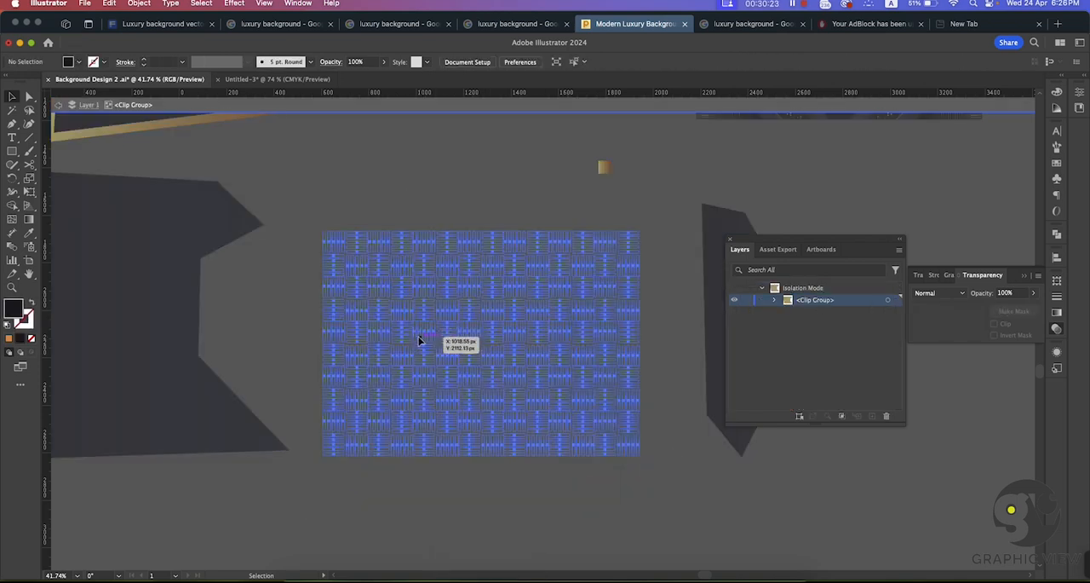
{"action": "left_click", "coordinate": [418, 341]}
{"action": "left_click_drag", "start_coordinate": [323, 232], "coordinate": [290, 206]}
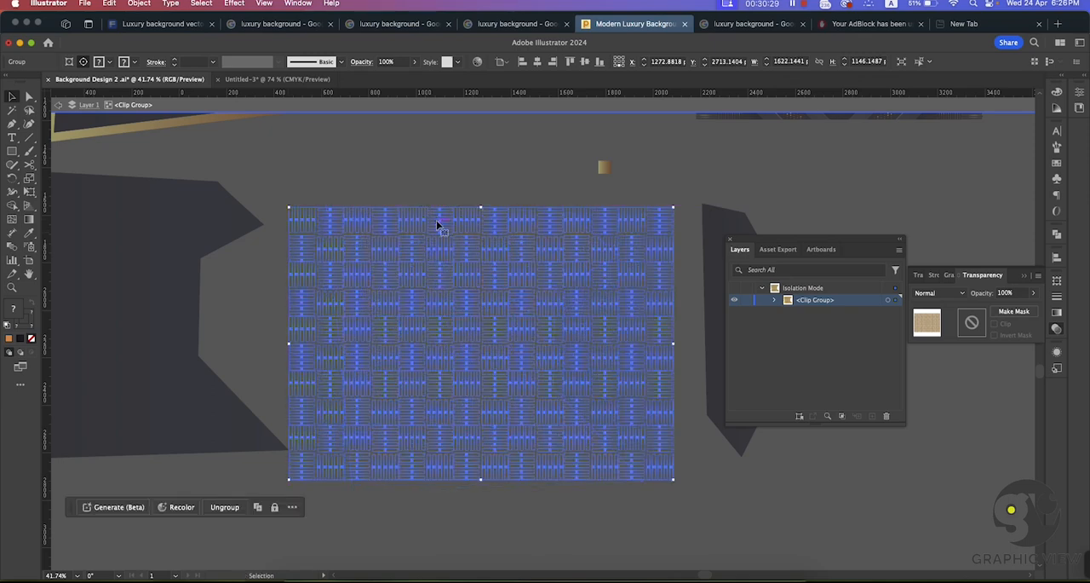
{"action": "double_click", "coordinate": [421, 160]}
{"action": "left_click_drag", "start_coordinate": [591, 380], "coordinate": [467, 408]}
{"action": "left_click_drag", "start_coordinate": [442, 309], "coordinate": [490, 429]}
{"action": "left_click", "coordinate": [483, 402]}
{"action": "left_click", "coordinate": [437, 324]}
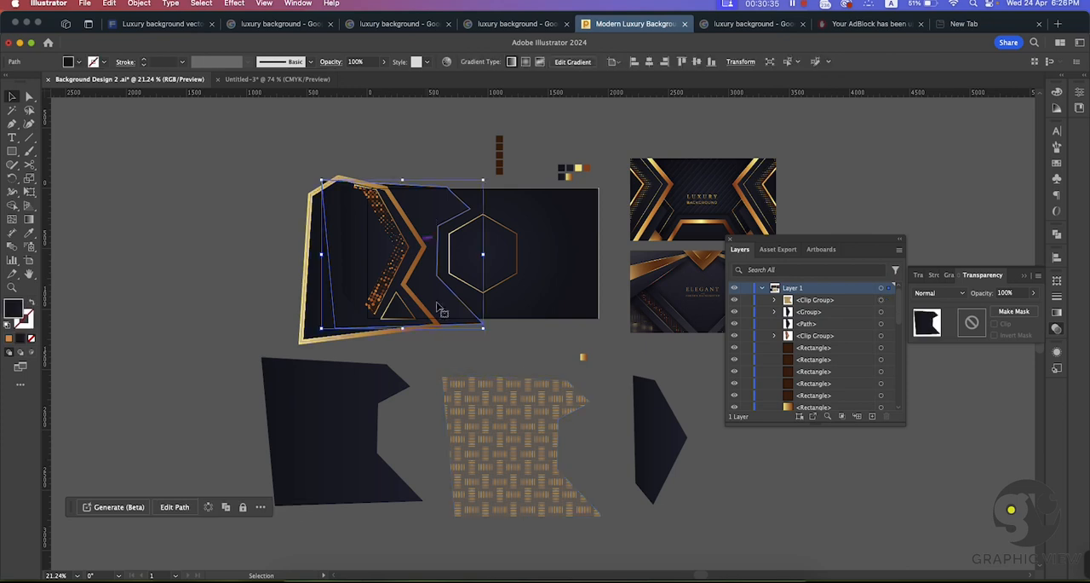
{"action": "key", "text": "super+space"}
{"action": "left_click_drag", "start_coordinate": [439, 339], "coordinate": [479, 409]}
{"action": "left_click", "coordinate": [558, 490]}
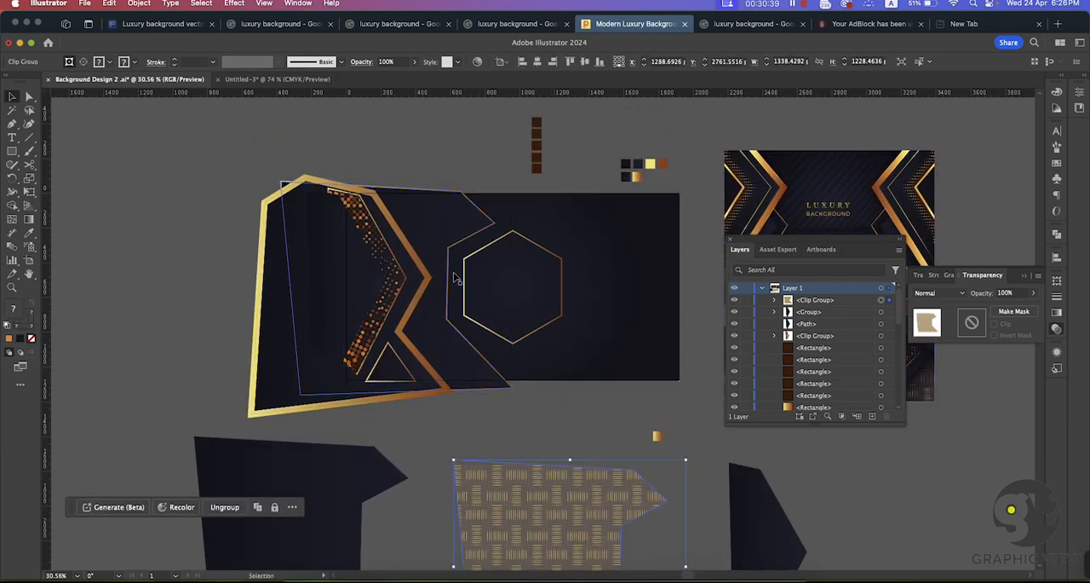
{"action": "left_click_drag", "start_coordinate": [433, 249], "coordinate": [435, 247]}
{"action": "left_click", "coordinate": [443, 227]}
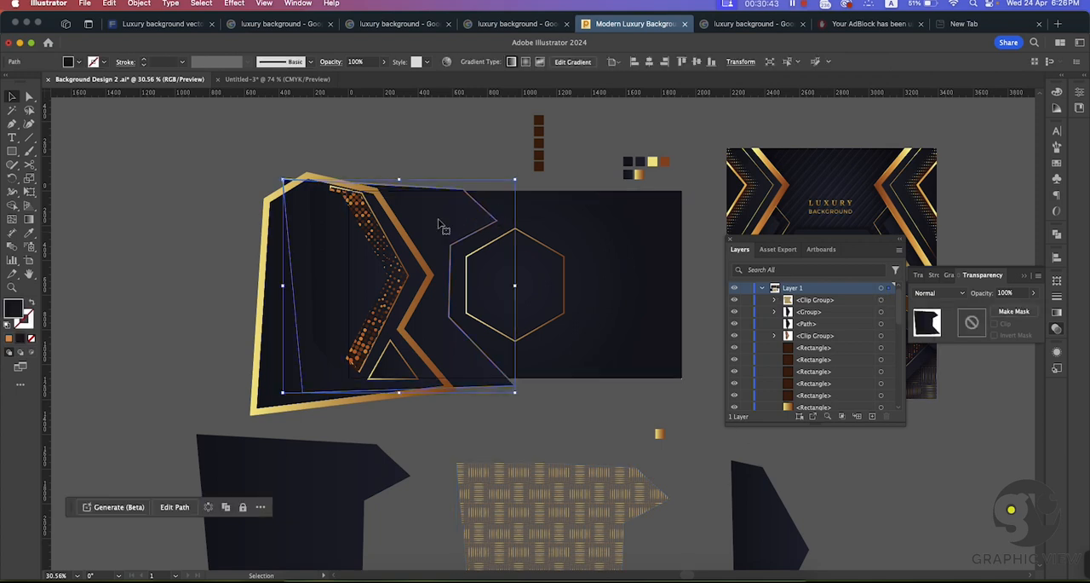
{"action": "left_click_drag", "start_coordinate": [437, 224], "coordinate": [436, 224]}
{"action": "left_click", "coordinate": [734, 289]}
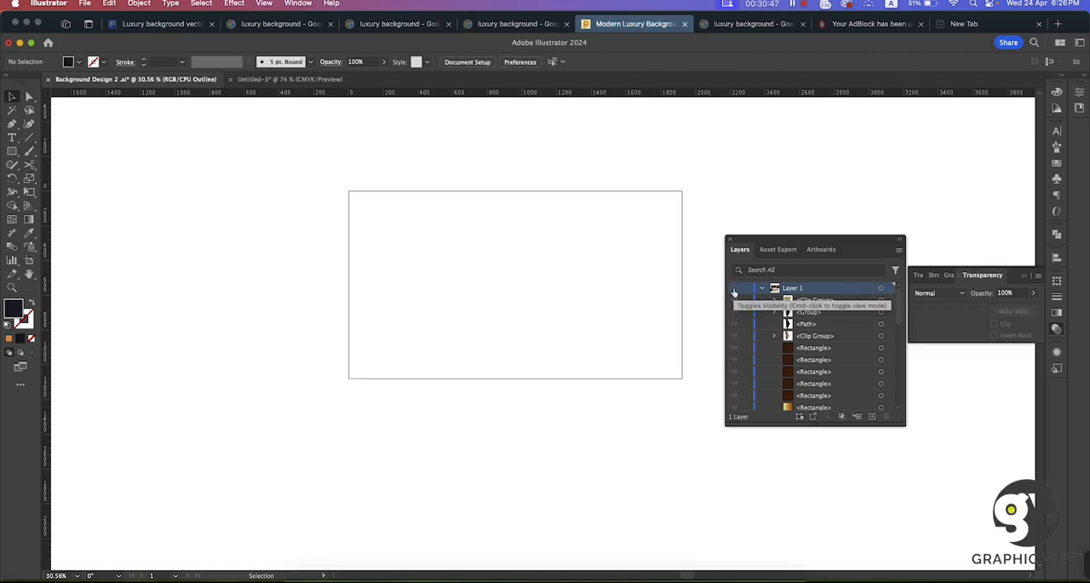
{"action": "left_click", "coordinate": [735, 290]}
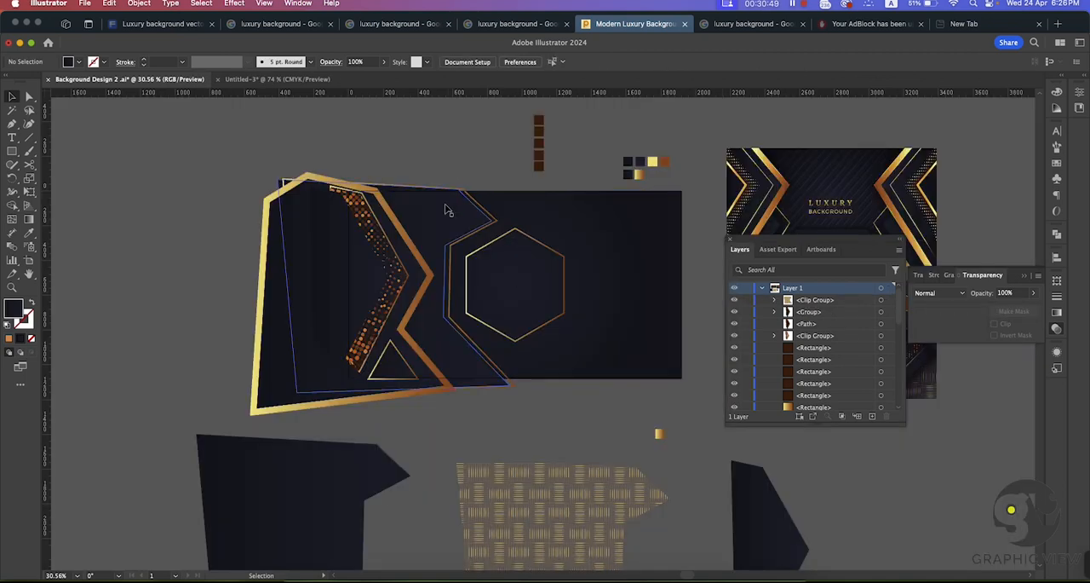
{"action": "left_click", "coordinate": [448, 211]}
{"action": "key", "text": "super+z"}
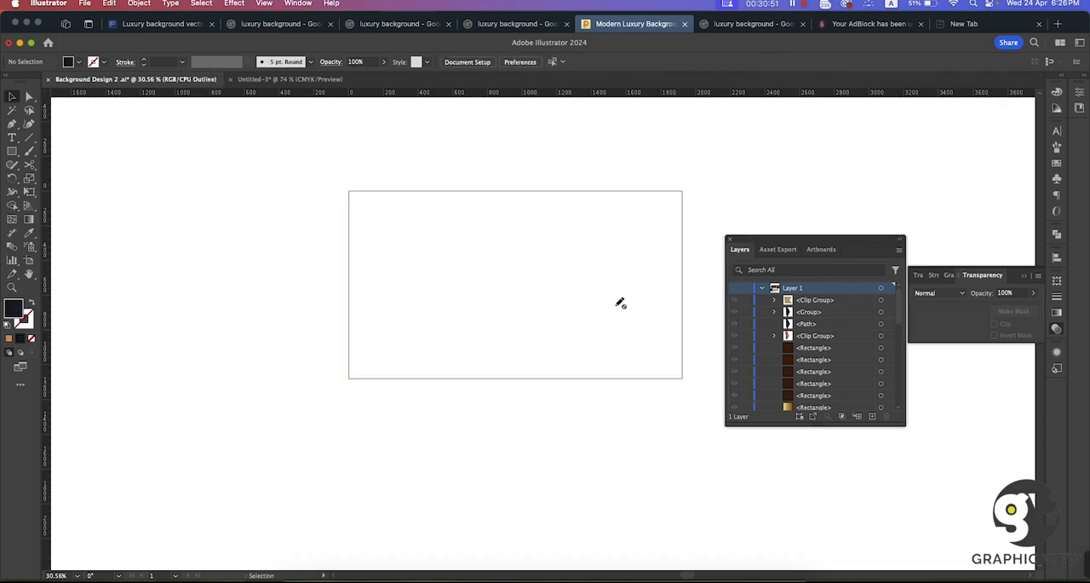
{"action": "key", "text": "super+z"}
{"action": "key", "text": "super+z"}
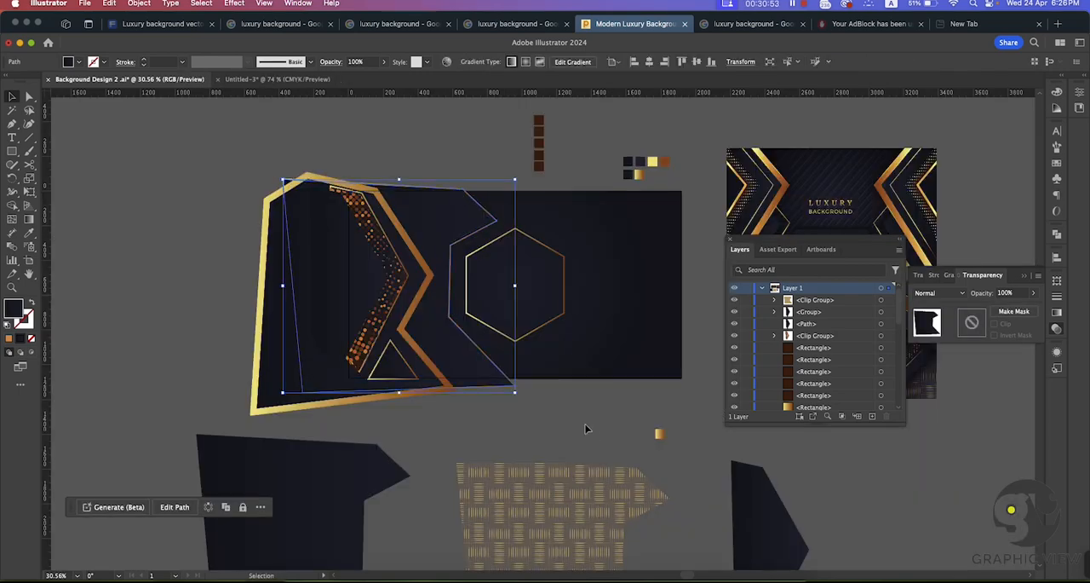
Step: Locate the artwork's large dark polygon in the layer stack and identify its path by toggling its visibility
{"action": "left_click", "coordinate": [587, 429]}
{"action": "key", "text": "super+space"}
{"action": "left_click_drag", "start_coordinate": [519, 399], "coordinate": [519, 435]}
{"action": "left_click", "coordinate": [450, 386]}
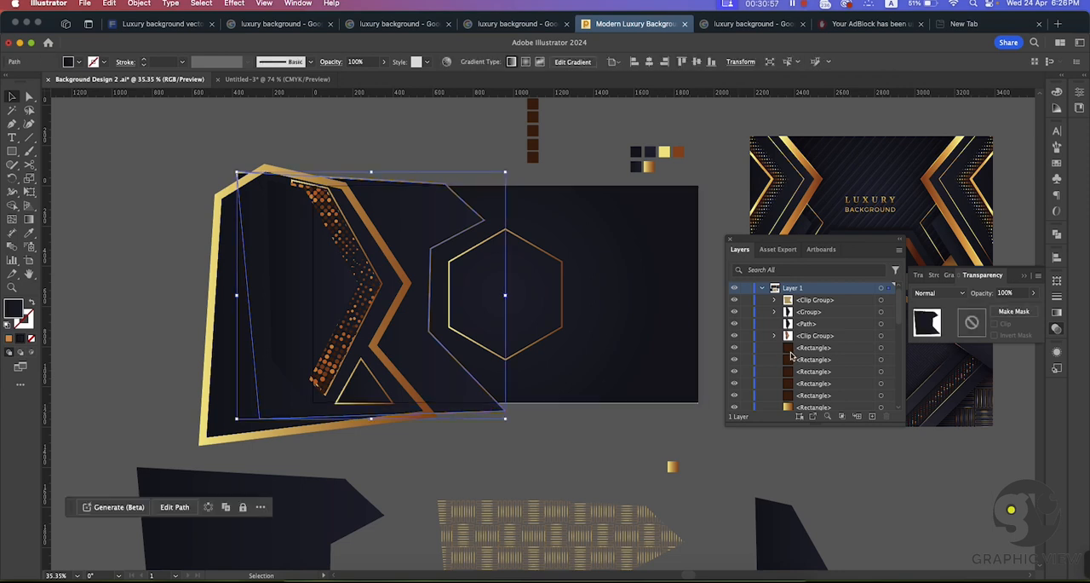
{"action": "scroll", "coordinate": [792, 356], "scroll_direction": "down", "scroll_amount": 3}
{"action": "scroll", "coordinate": [793, 356], "scroll_direction": "down", "scroll_amount": 3}
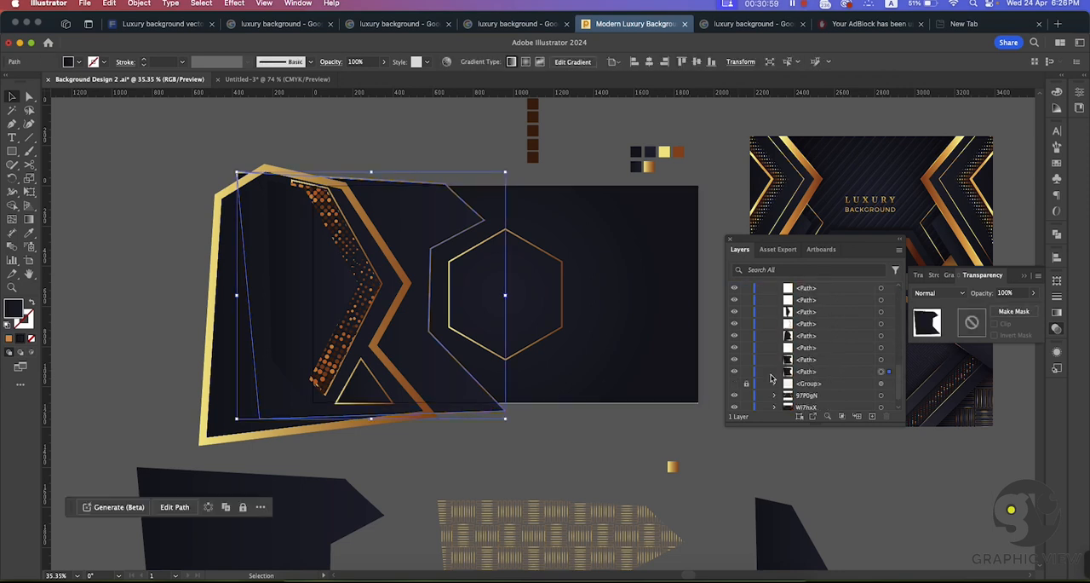
{"action": "left_click", "coordinate": [735, 372]}
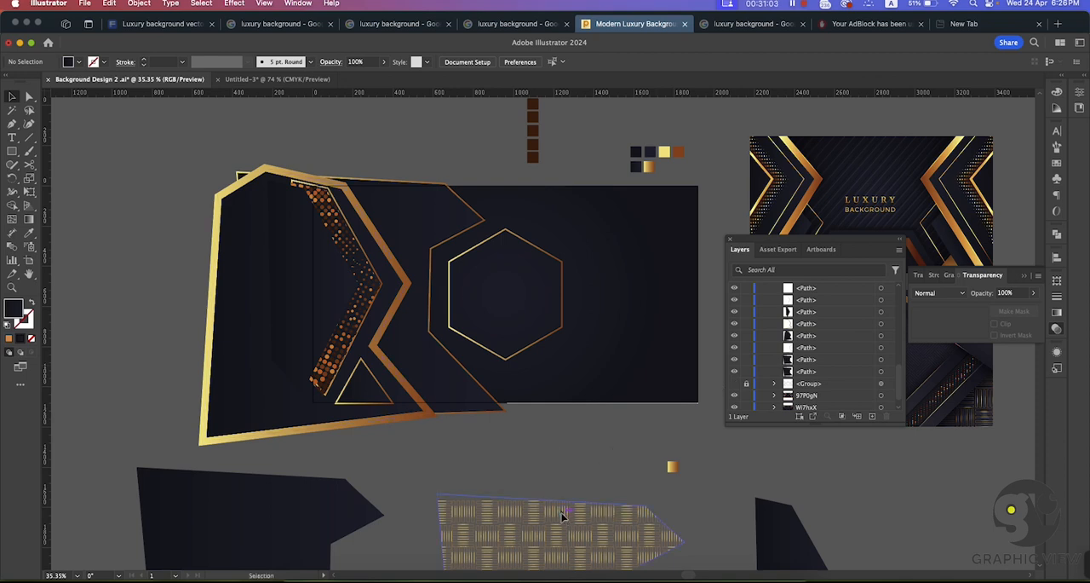
Step: Move the woven pattern's clip group down the layer stack to directly beneath the two large dark polygon paths
{"action": "left_click", "coordinate": [564, 516]}
{"action": "scroll", "coordinate": [814, 358], "scroll_direction": "up", "scroll_amount": 10}
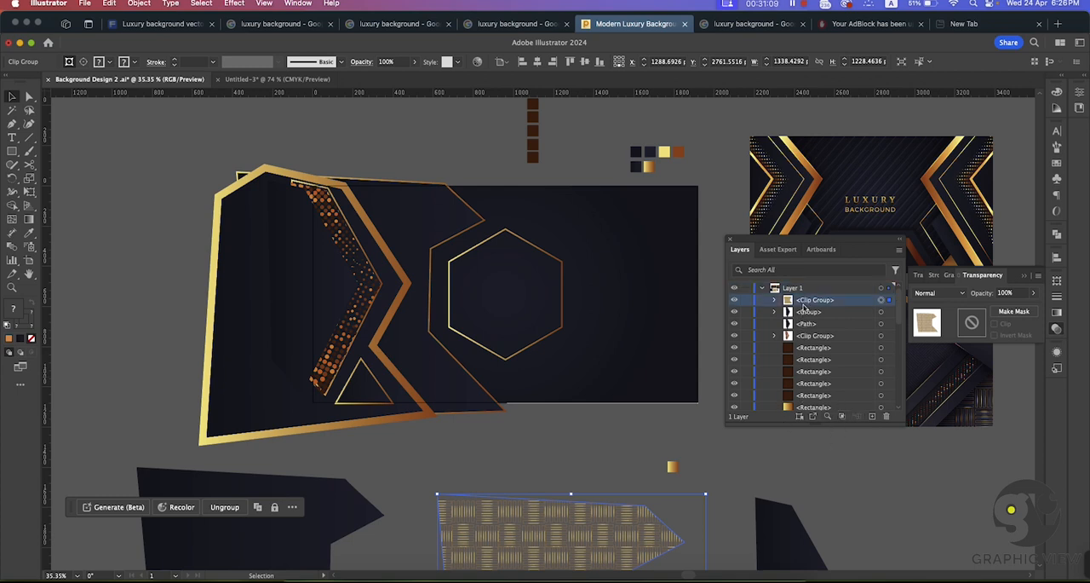
{"action": "scroll", "coordinate": [816, 392], "scroll_direction": "down", "scroll_amount": 2}
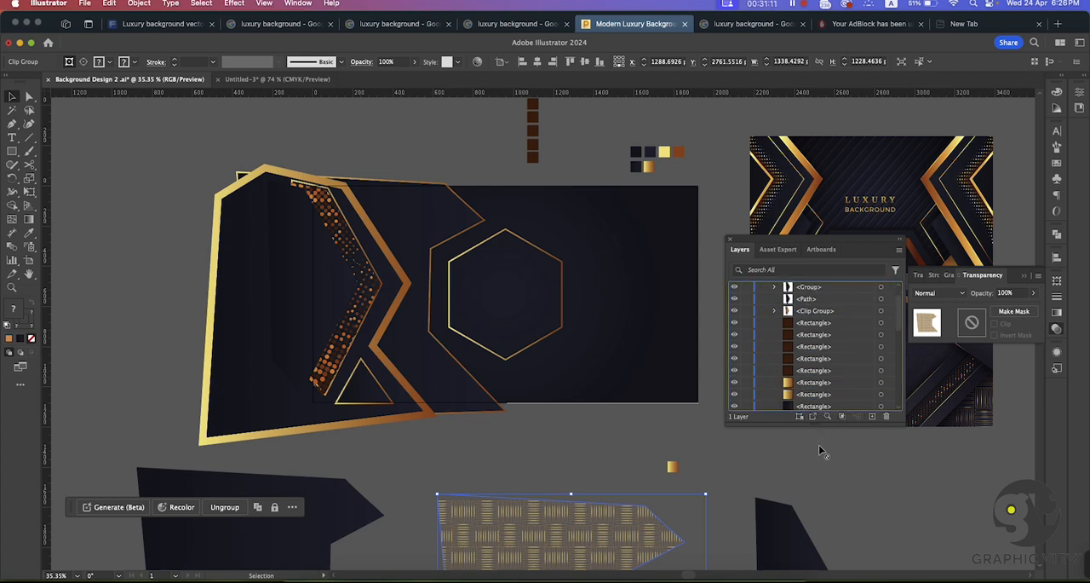
{"action": "left_click_drag", "start_coordinate": [815, 455], "coordinate": [795, 365]}
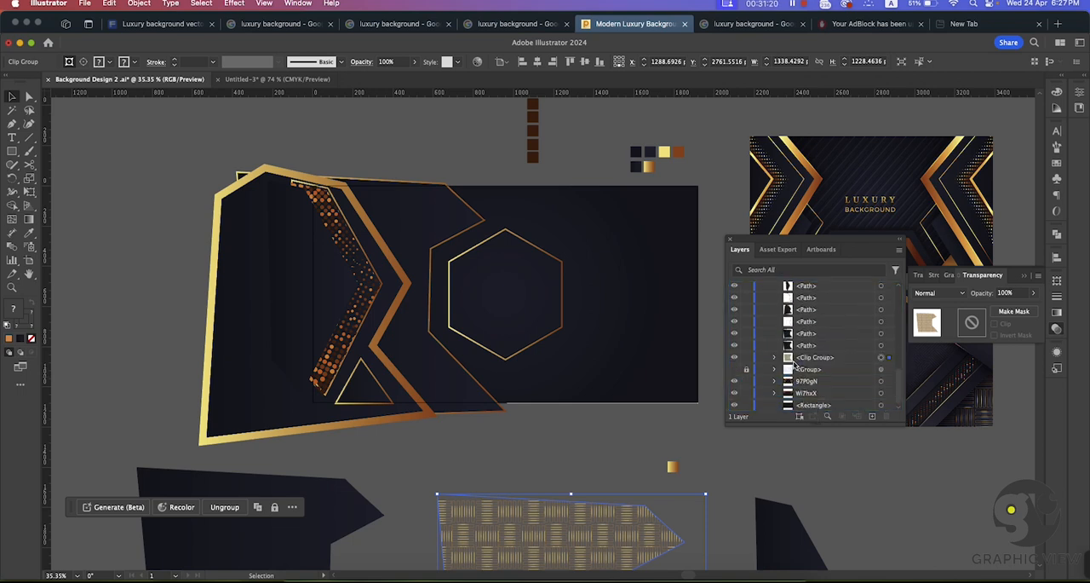
Step: Hide the two large dark polygon paths directly above the woven pattern's clip group in the layer stack
{"action": "left_click", "coordinate": [735, 346]}
{"action": "left_click", "coordinate": [736, 347]}
{"action": "left_click", "coordinate": [737, 348]}
{"action": "left_click", "coordinate": [737, 347]}
{"action": "left_click", "coordinate": [736, 339]}
{"action": "left_click", "coordinate": [736, 339]}
{"action": "left_click", "coordinate": [736, 339]}
{"action": "left_click", "coordinate": [736, 339]}
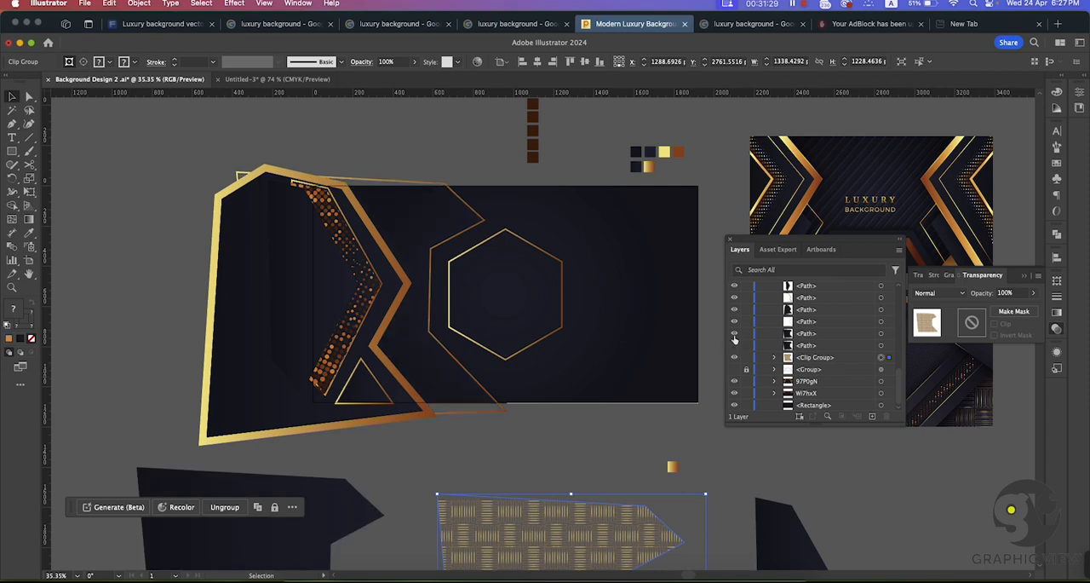
{"action": "left_click", "coordinate": [736, 339]}
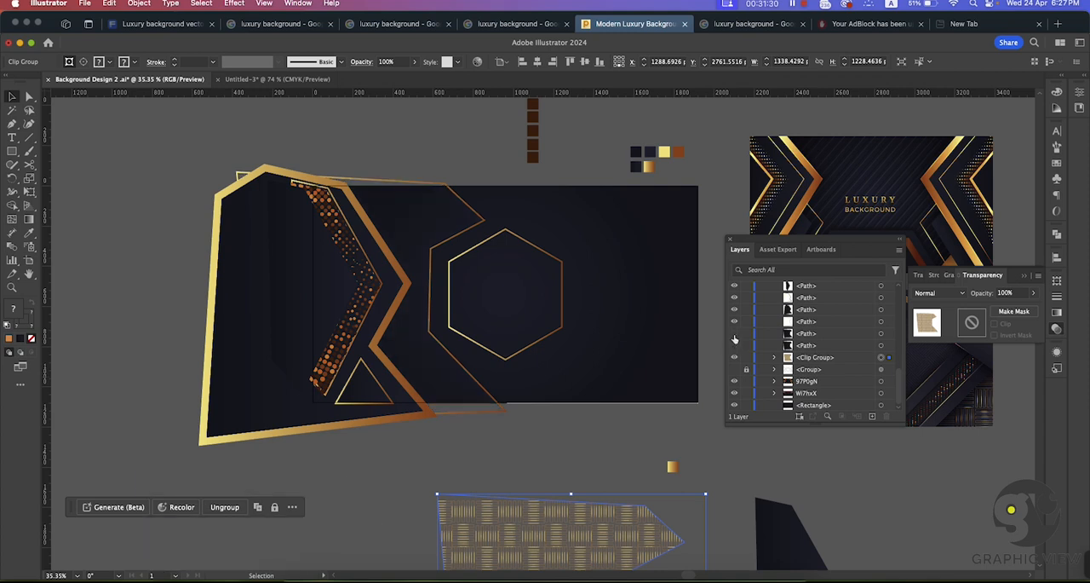
Step: Check which shapes the two hidden paths belong to by showing and hiding each of them again
{"action": "left_click", "coordinate": [626, 363]}
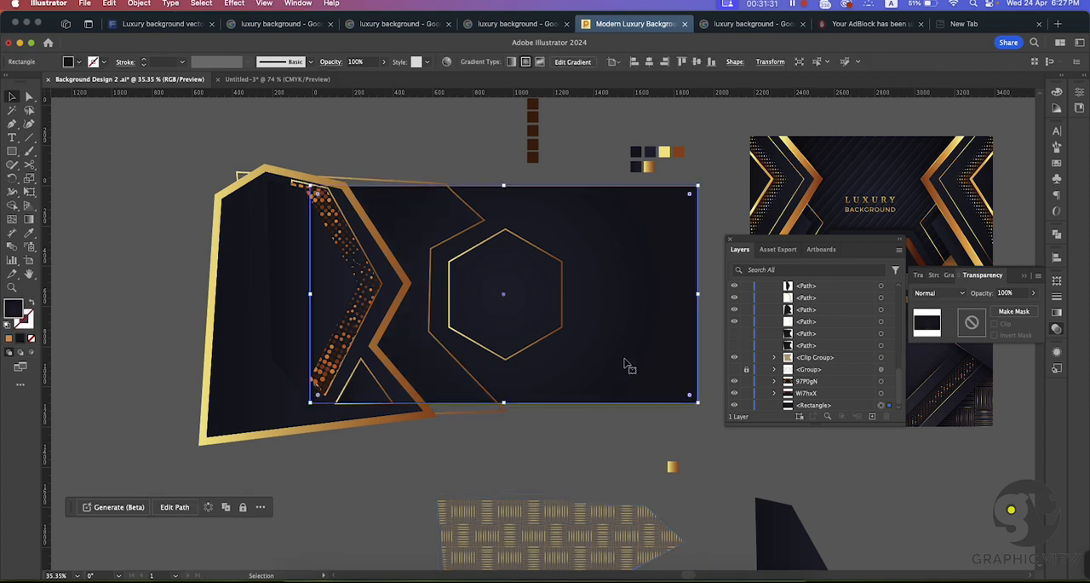
{"action": "left_click", "coordinate": [796, 359]}
{"action": "left_click", "coordinate": [735, 346]}
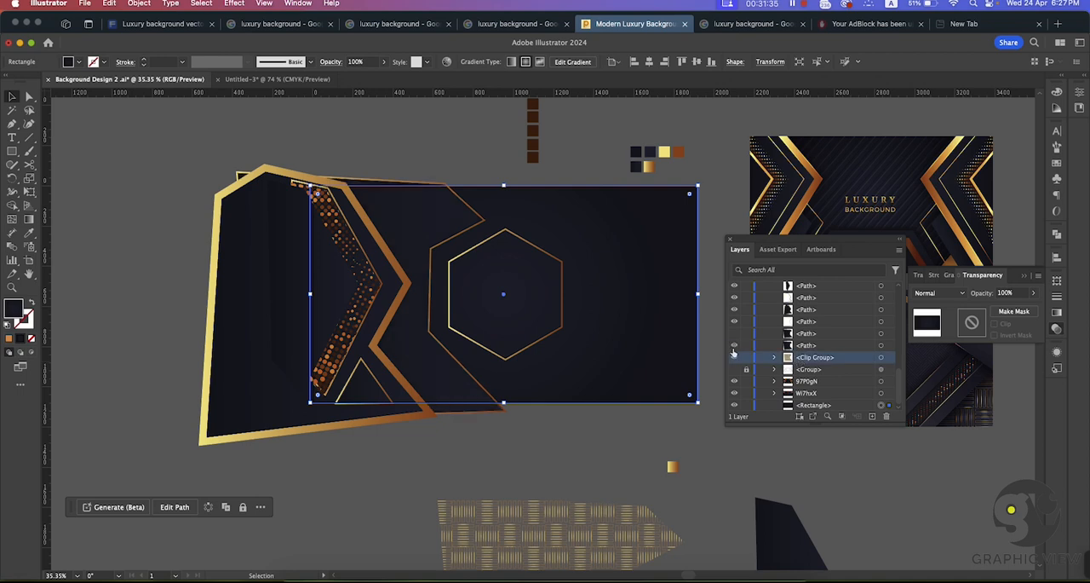
{"action": "left_click", "coordinate": [734, 347]}
{"action": "left_click", "coordinate": [736, 335]}
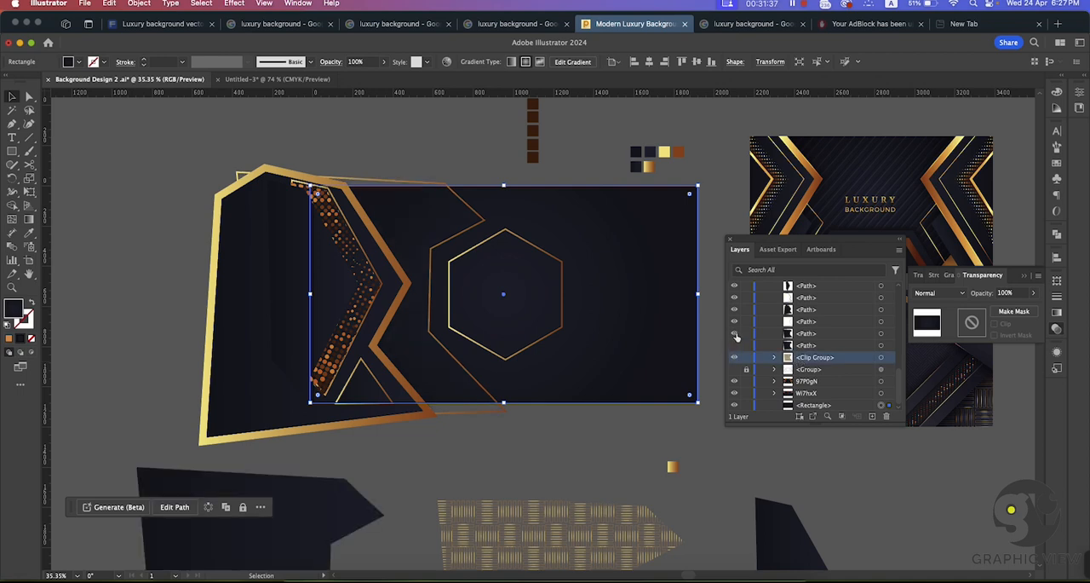
{"action": "left_click", "coordinate": [736, 335]}
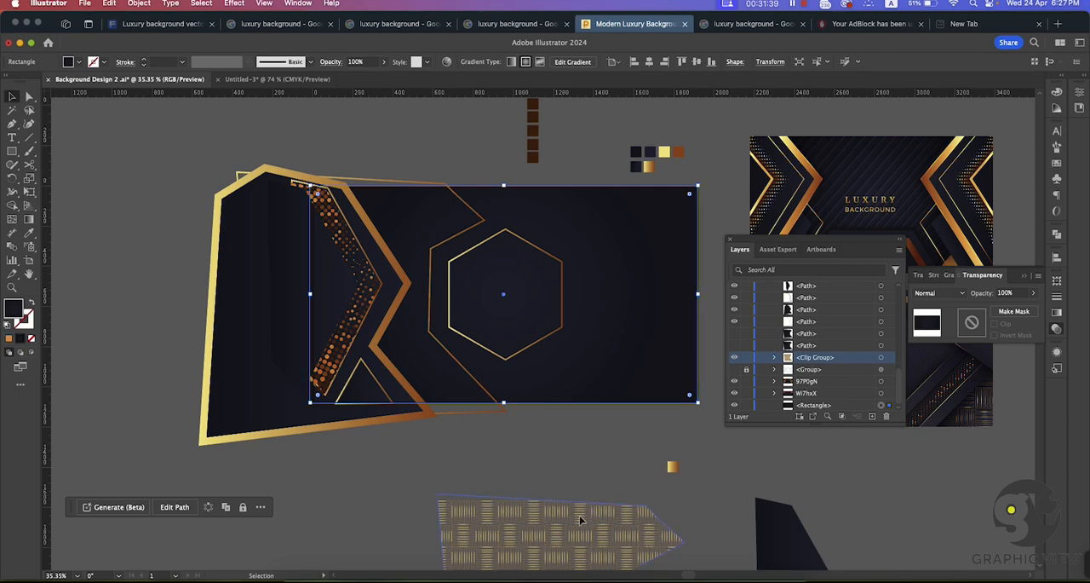
Step: Move the clipped woven pattern onto the artboard, aligned inside the gold outline between the thick gold frame and the hexagon
{"action": "left_click_drag", "start_coordinate": [601, 529], "coordinate": [397, 211]}
{"action": "left_click", "coordinate": [544, 446]}
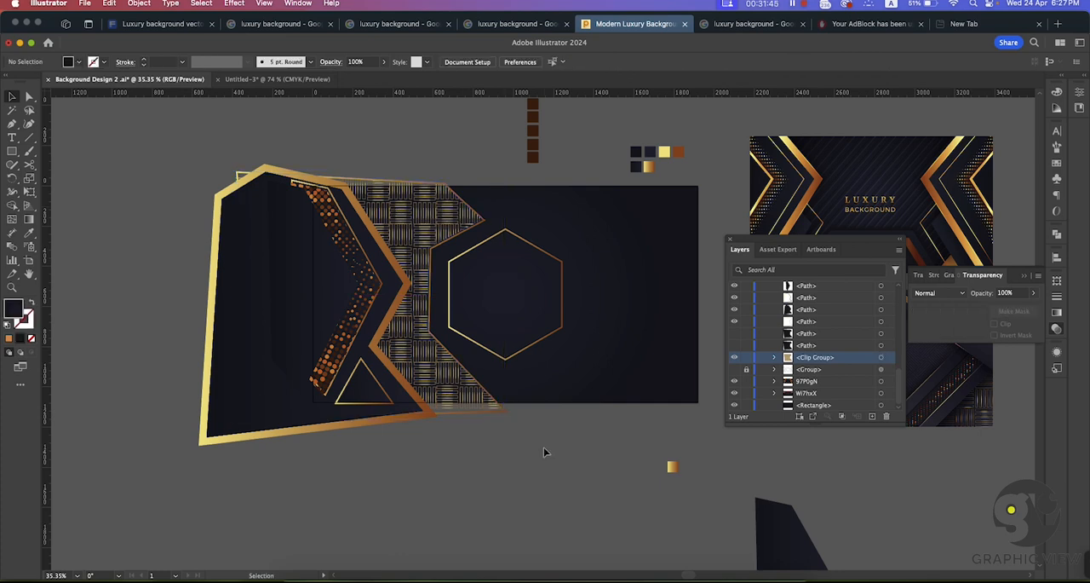
{"action": "key", "text": "super+space"}
{"action": "left_click_drag", "start_coordinate": [502, 481], "coordinate": [424, 463]}
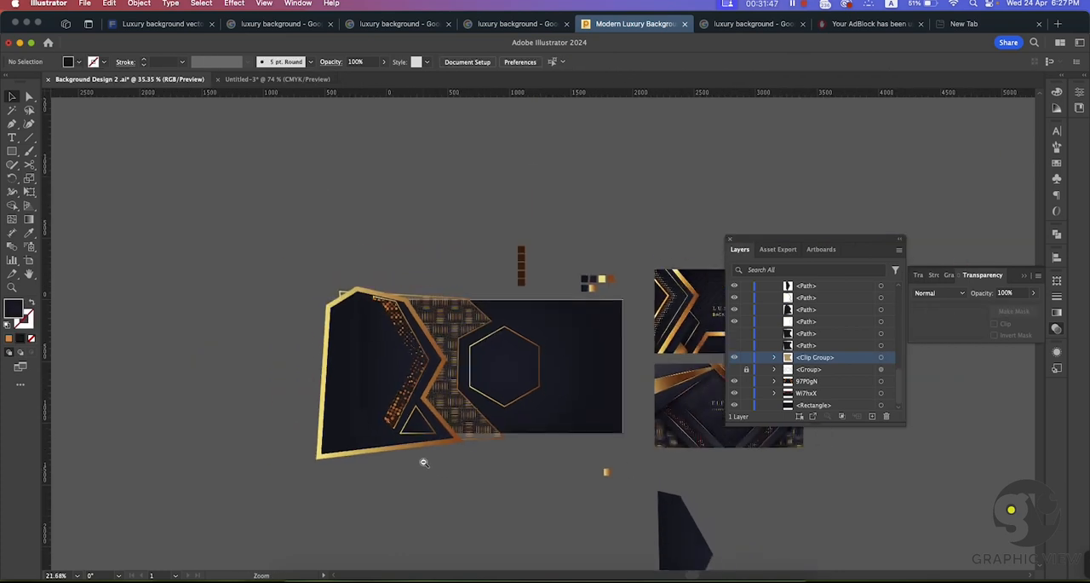
{"action": "left_click_drag", "start_coordinate": [519, 493], "coordinate": [507, 462]}
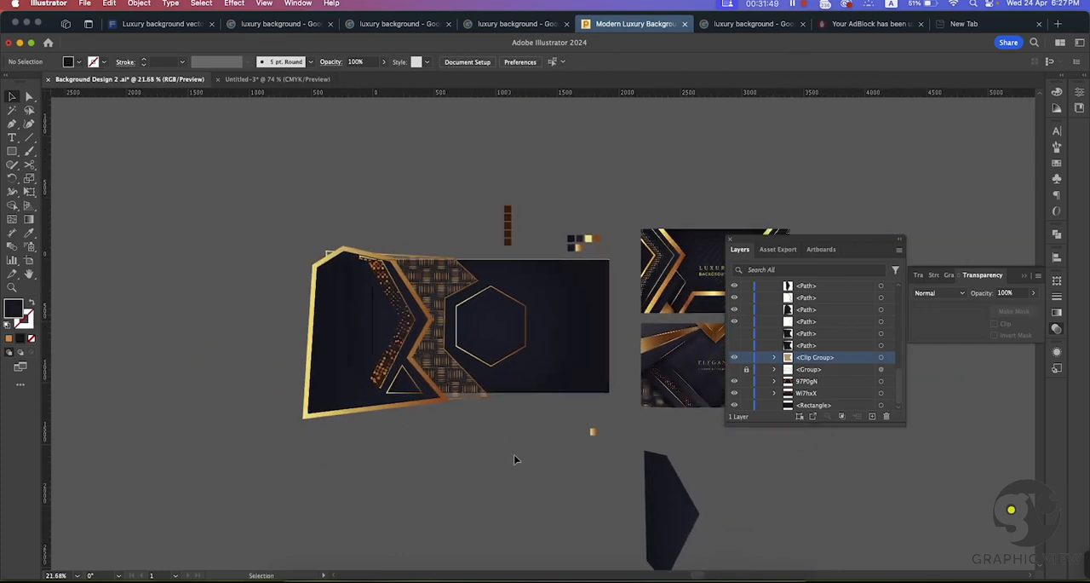
{"action": "key", "text": "super+space"}
{"action": "left_click_drag", "start_coordinate": [411, 329], "coordinate": [524, 410]}
{"action": "mouse_move", "coordinate": [509, 495]}
{"action": "left_mouse_down"}
{"action": "mouse_move", "coordinate": [516, 460]}
{"action": "mouse_move", "coordinate": [489, 486]}
{"action": "mouse_move", "coordinate": [518, 492]}
{"action": "left_mouse_up"}
{"action": "left_click_drag", "start_coordinate": [369, 342], "coordinate": [468, 420]}
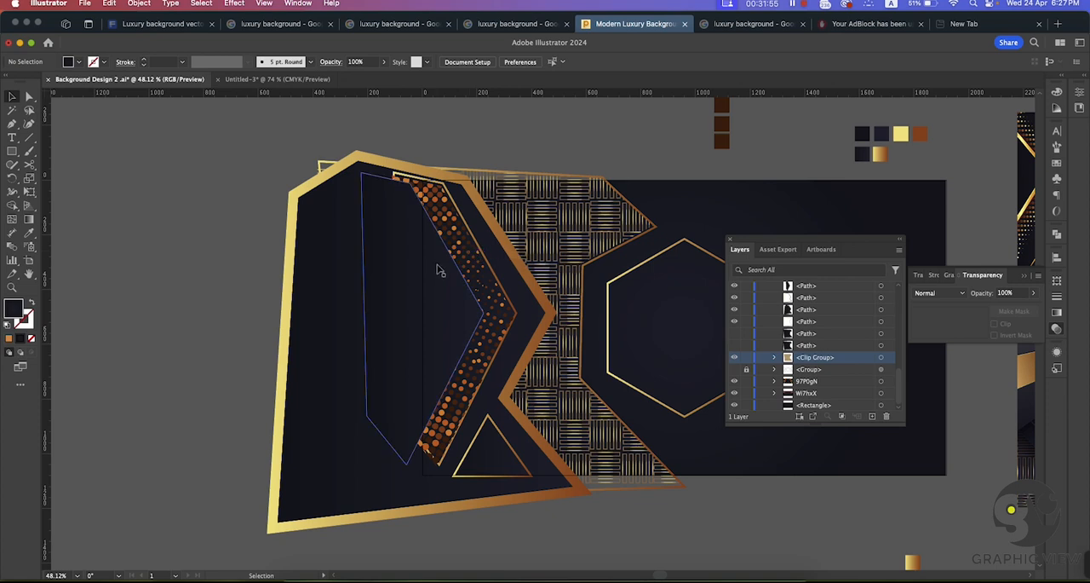
Step: Apply the hexagon's 6 pt gold gradient outline, without fill, to the inner dark polygon overlapping the halftone dots
{"action": "left_click", "coordinate": [434, 295]}
{"action": "left_click", "coordinate": [28, 233]}
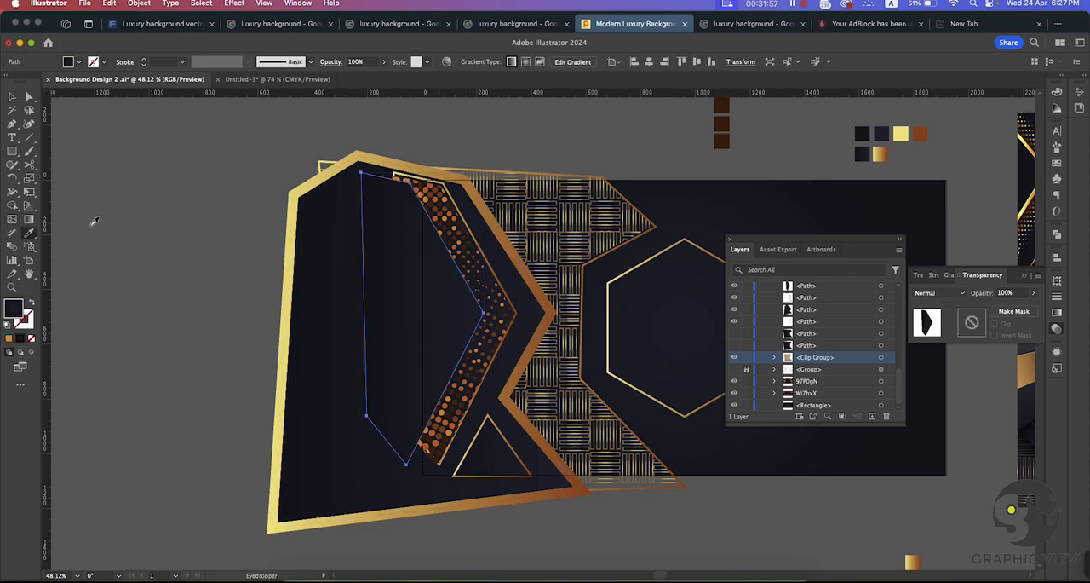
{"action": "left_click", "coordinate": [314, 175]}
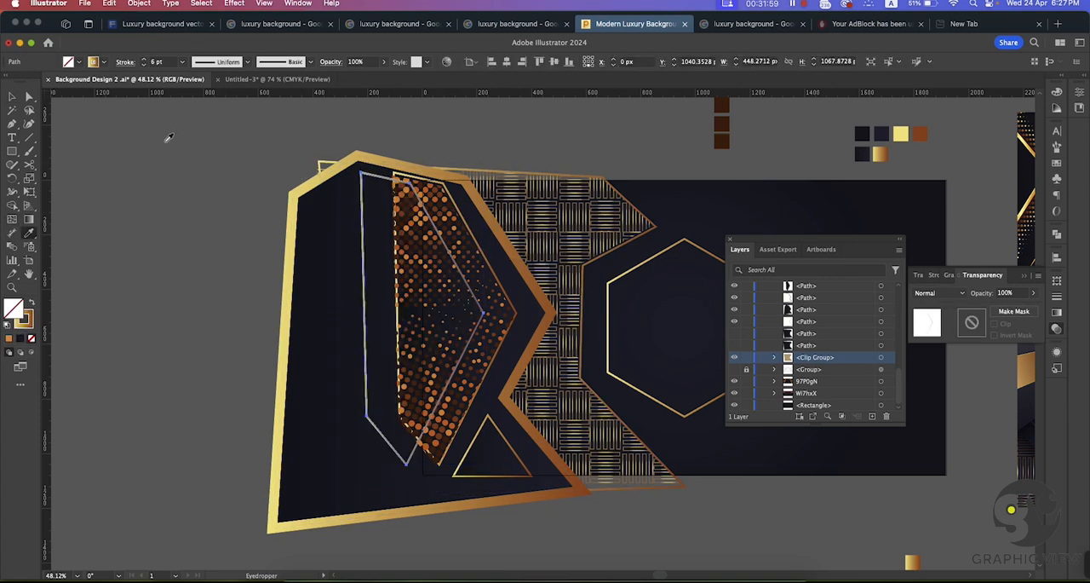
{"action": "key", "text": "v"}
{"action": "left_click", "coordinate": [31, 305]}
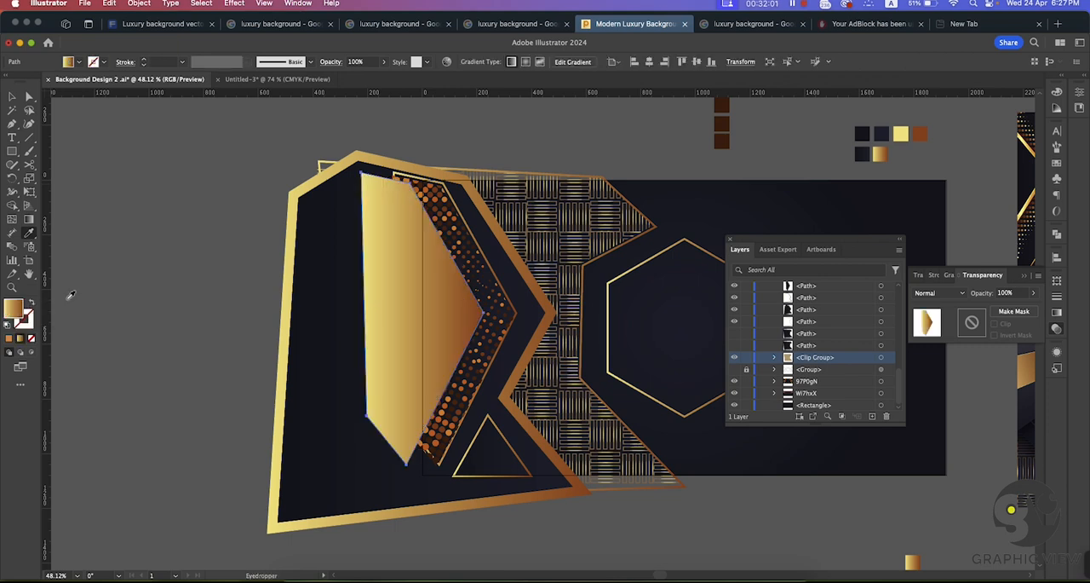
{"action": "key", "text": "shift+x"}
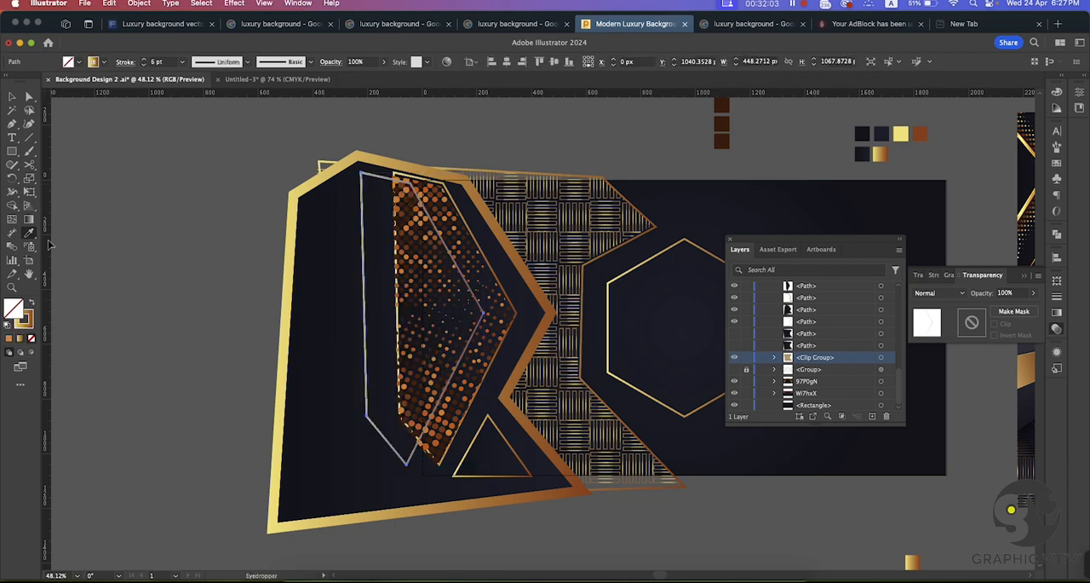
{"action": "key", "text": "super+z"}
{"action": "left_click", "coordinate": [28, 231]}
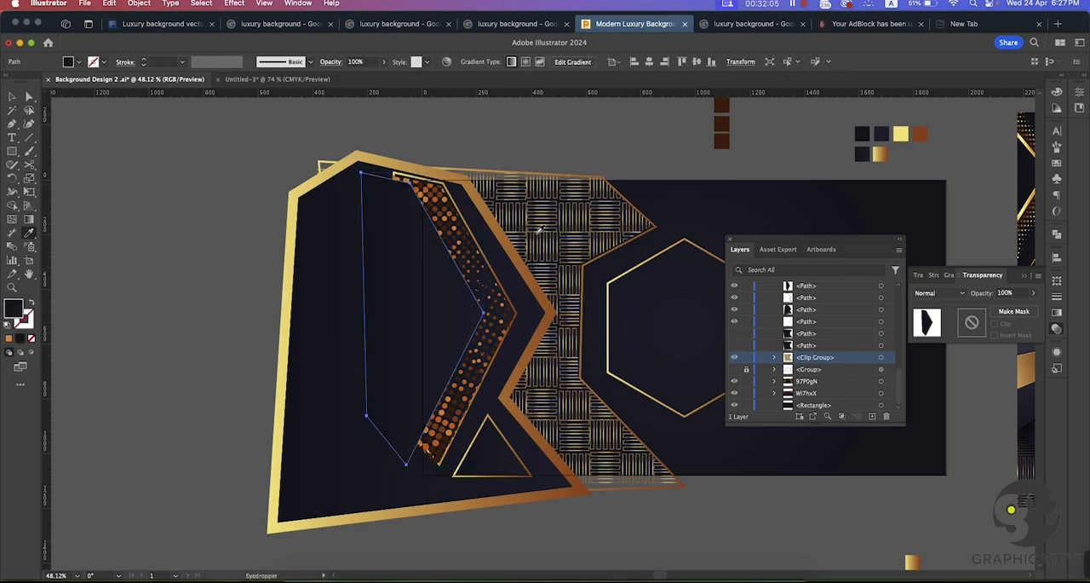
{"action": "left_click", "coordinate": [624, 272]}
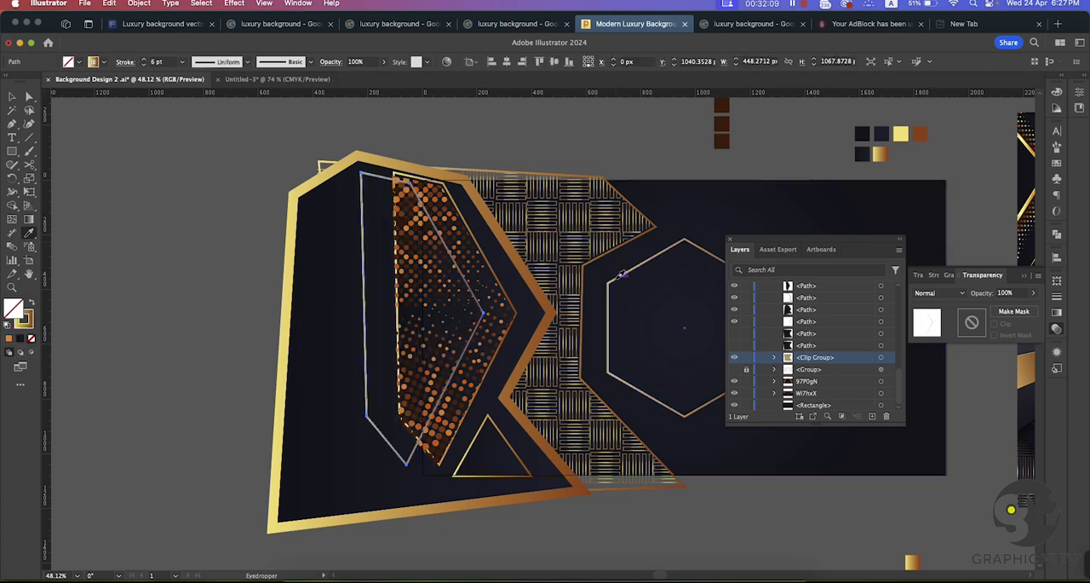
Step: Undo the gold outline applied to the inner dark polygon overlapping the halftone dots
{"action": "left_click", "coordinate": [13, 108]}
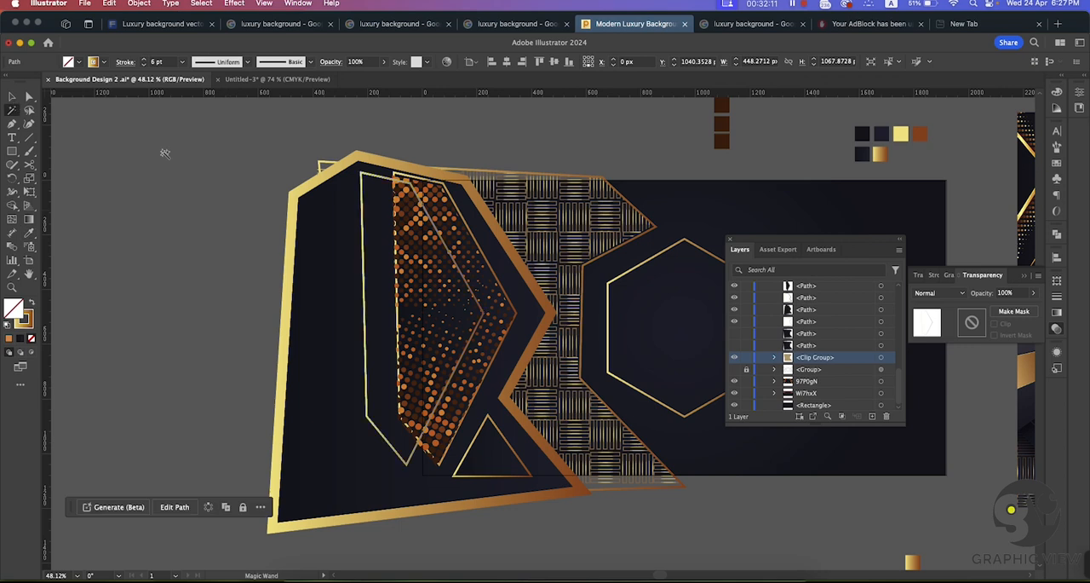
{"action": "key", "text": "super+z"}
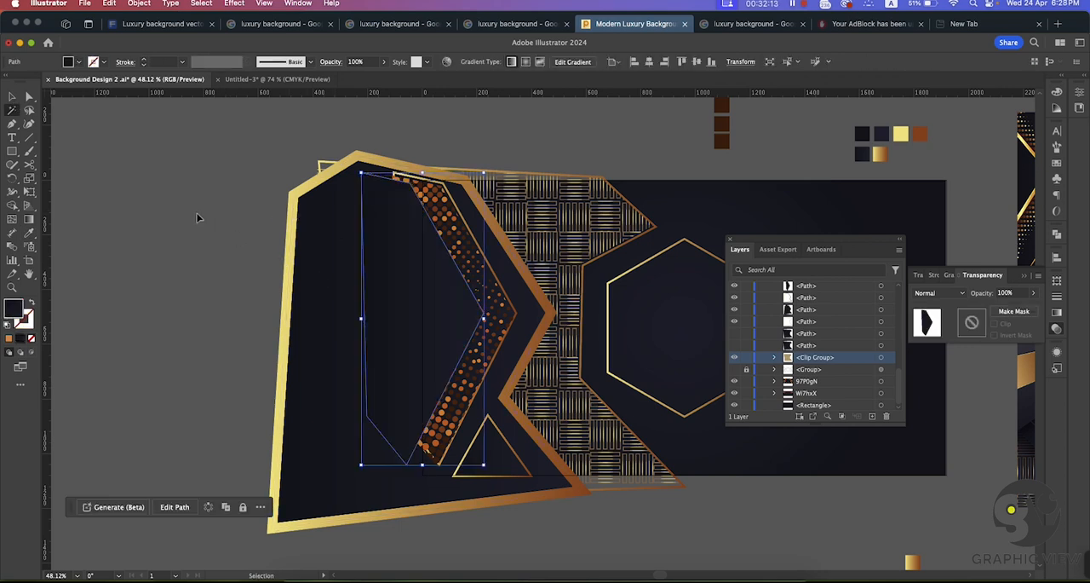
{"action": "left_click", "coordinate": [202, 213]}
{"action": "left_click", "coordinate": [386, 317]}
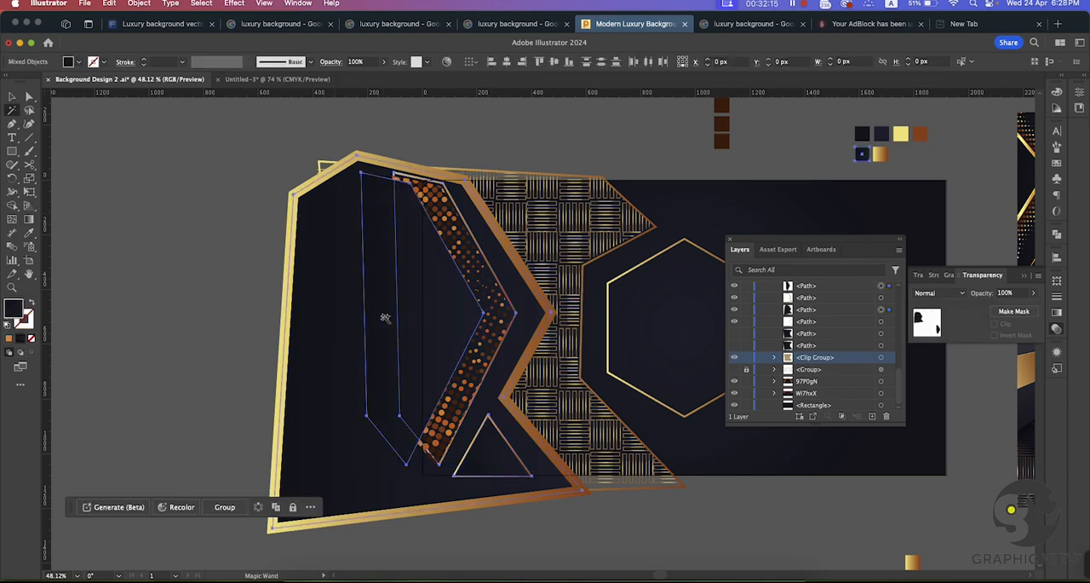
{"action": "left_click", "coordinate": [153, 179]}
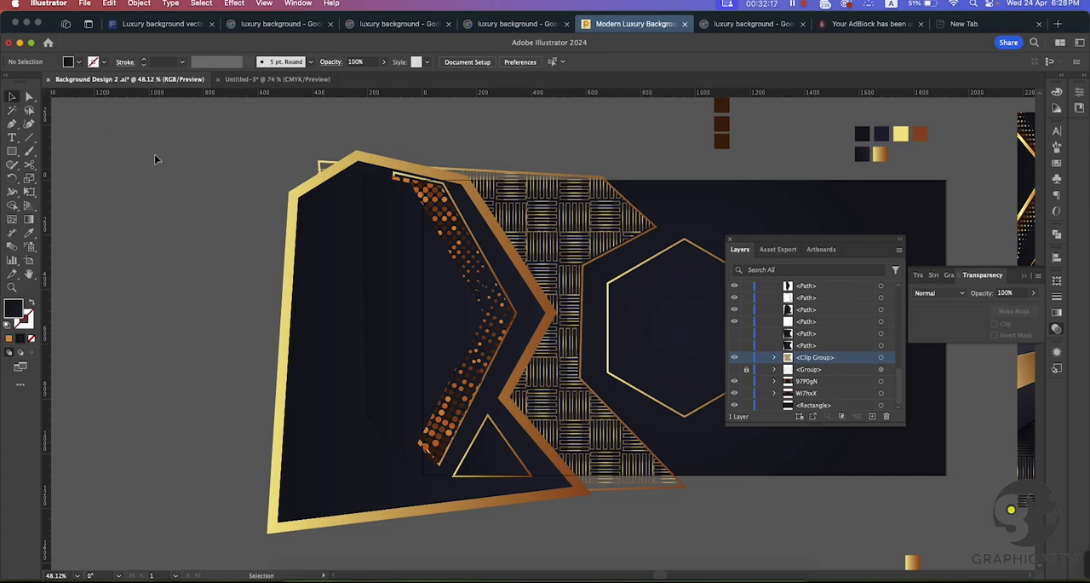
Step: Try applying the gold gradient swatch to the inner dark polygon, swapping it between fill and outline
{"action": "left_click", "coordinate": [392, 280]}
{"action": "left_click_drag", "start_coordinate": [401, 269], "coordinate": [190, 278]}
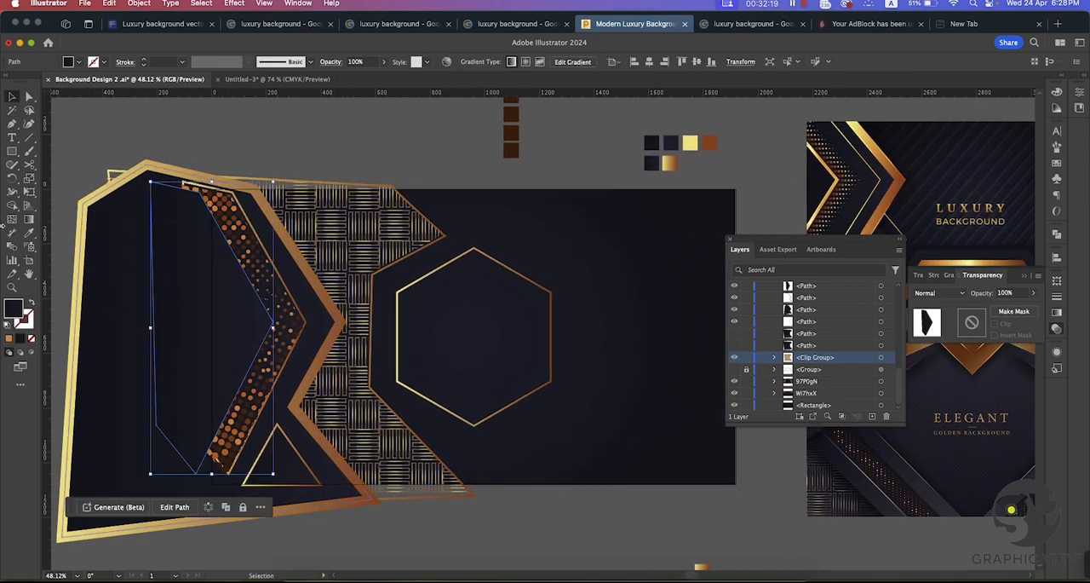
{"action": "left_click", "coordinate": [29, 235]}
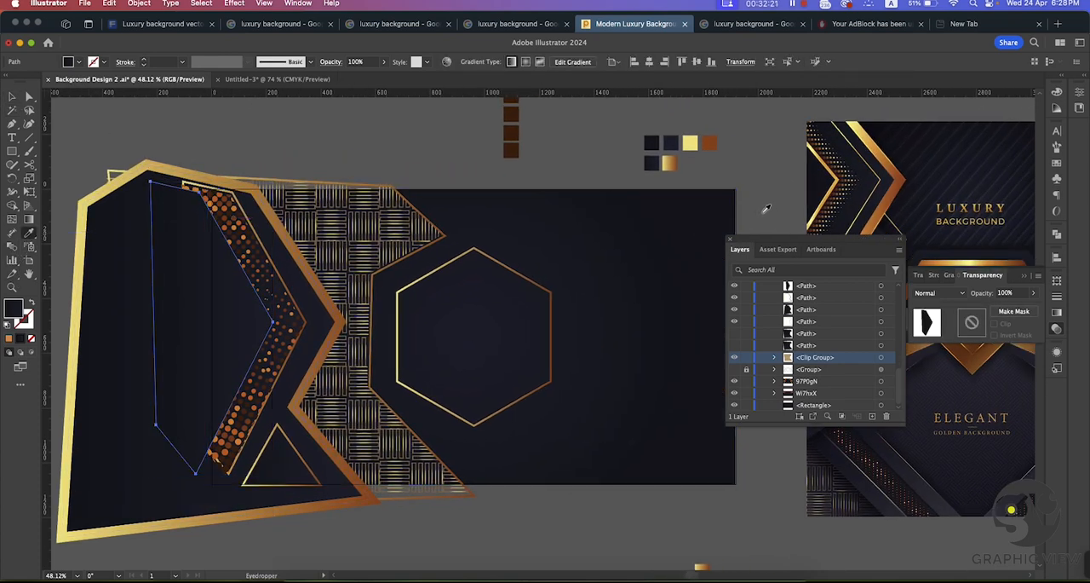
{"action": "left_click", "coordinate": [674, 164]}
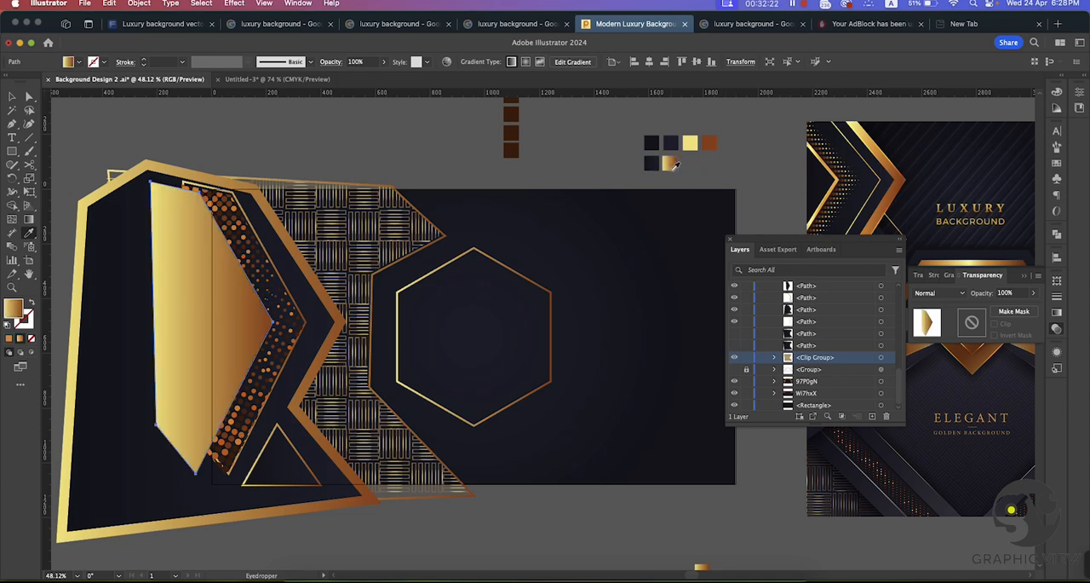
{"action": "left_click", "coordinate": [33, 303]}
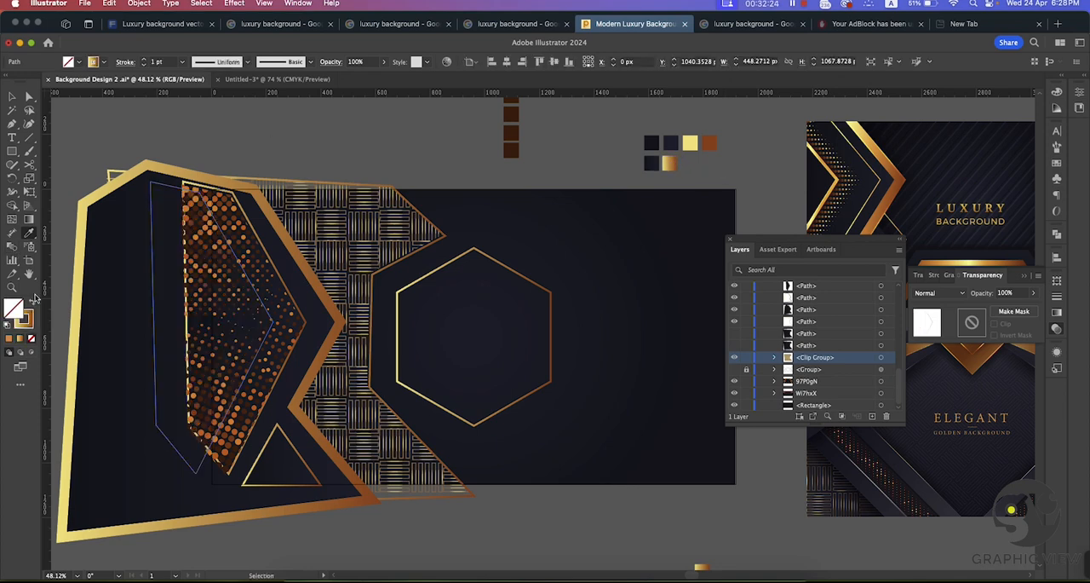
{"action": "left_click", "coordinate": [9, 96]}
{"action": "key", "text": "shift+x"}
{"action": "left_click", "coordinate": [320, 116]}
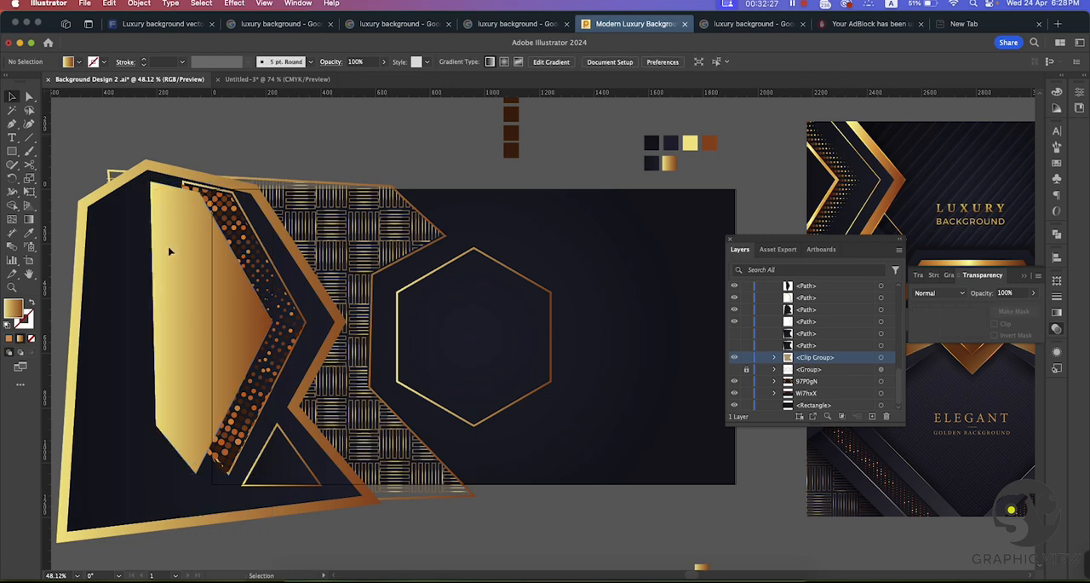
Step: Duplicate the inner dark polygon in place and give the copy the woven pattern outline's 6 pt gold gradient stroke without fill
{"action": "left_click", "coordinate": [181, 283]}
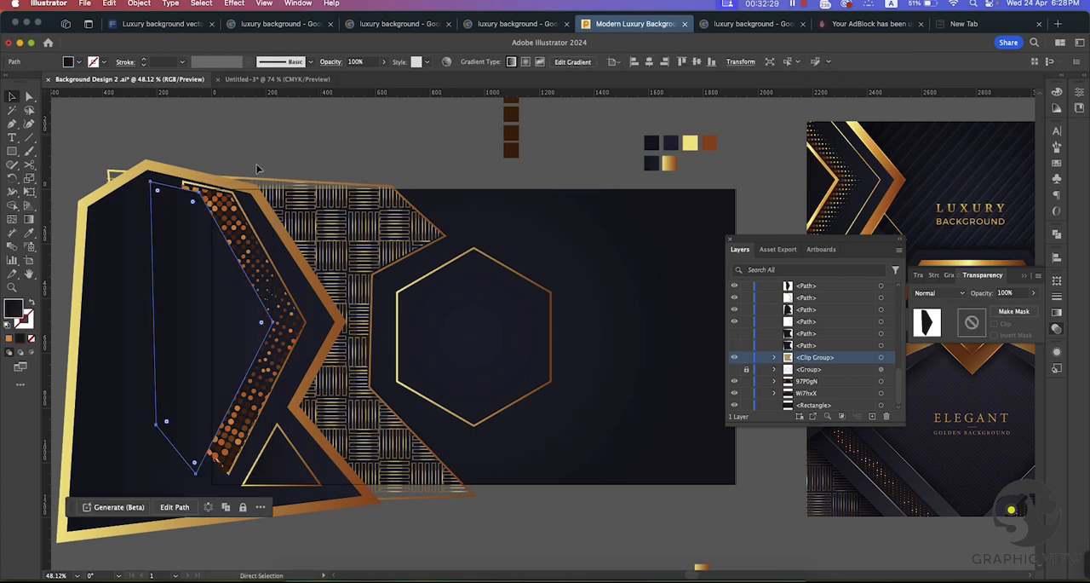
{"action": "key", "text": "v"}
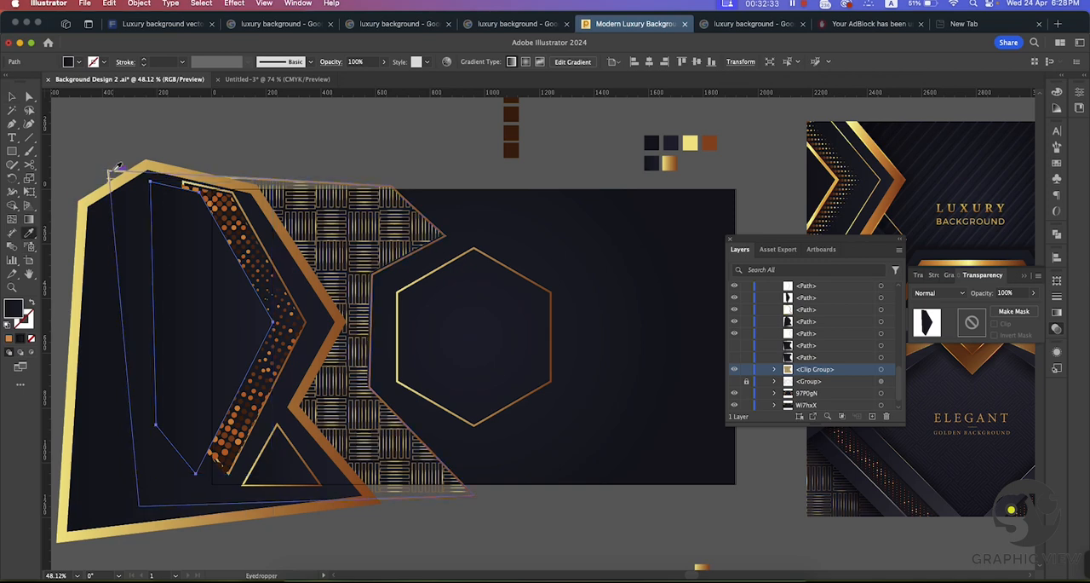
{"action": "key", "text": "shift+x"}
{"action": "left_click", "coordinate": [12, 96]}
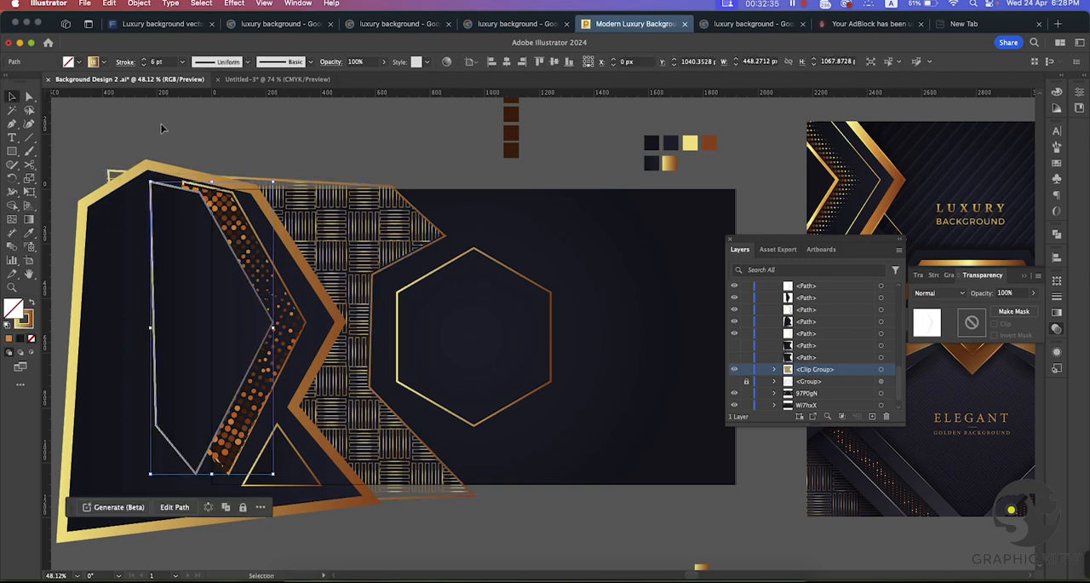
{"action": "left_click", "coordinate": [215, 125]}
{"action": "key", "text": "super+space"}
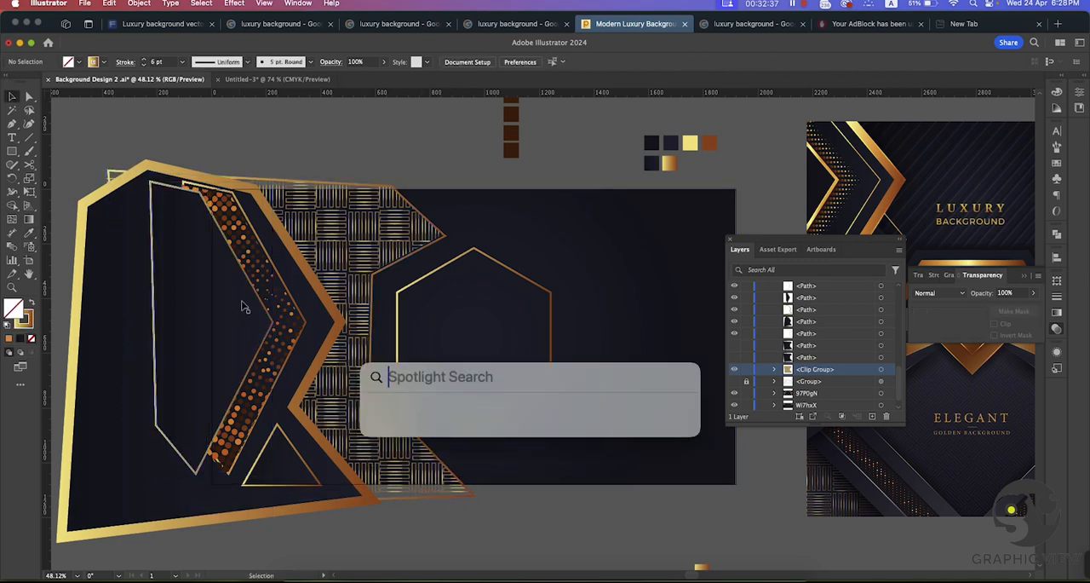
{"action": "key", "text": "Escape"}
Step: Duplicate the inner dark polygon about 76 px to the left and give the copy the outer frame's 35 pt gold gradient outline
{"action": "left_click", "coordinate": [220, 262]}
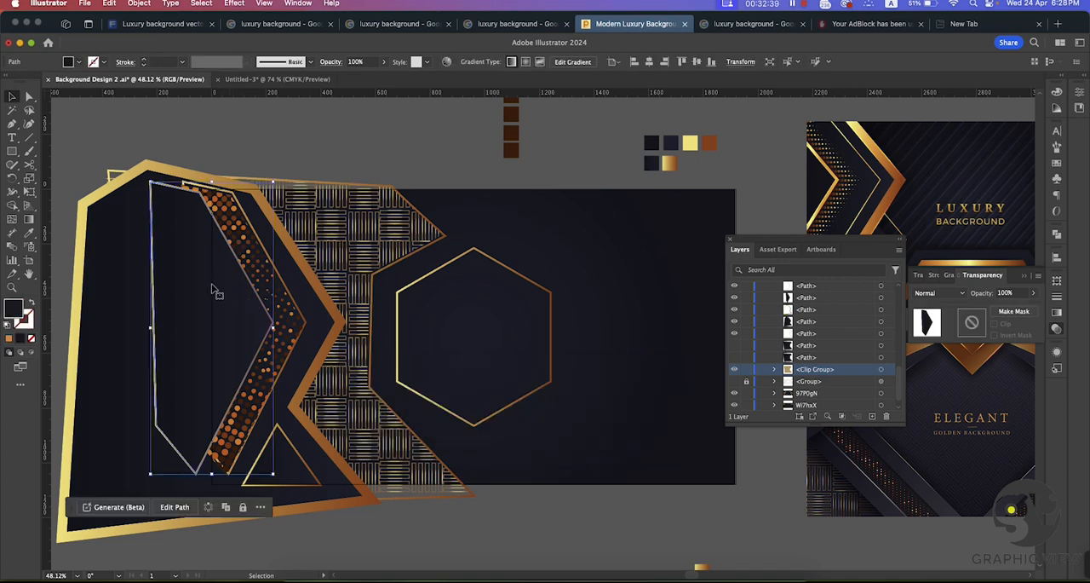
{"action": "left_click_drag", "start_coordinate": [218, 292], "coordinate": [204, 294]}
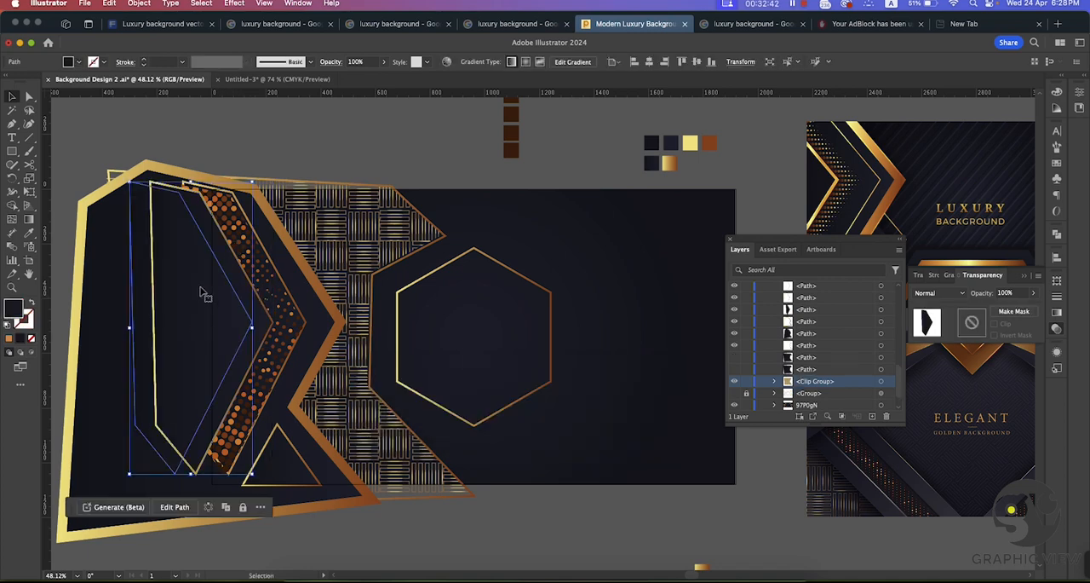
{"action": "left_click", "coordinate": [29, 233]}
{"action": "left_click", "coordinate": [80, 220]}
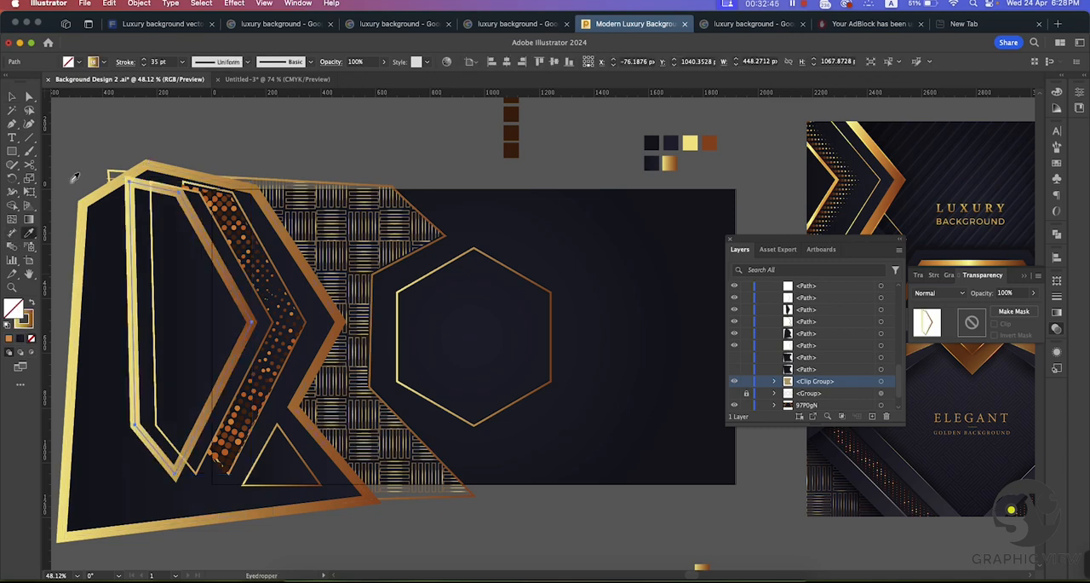
{"action": "left_click", "coordinate": [12, 96]}
{"action": "left_click", "coordinate": [70, 162]}
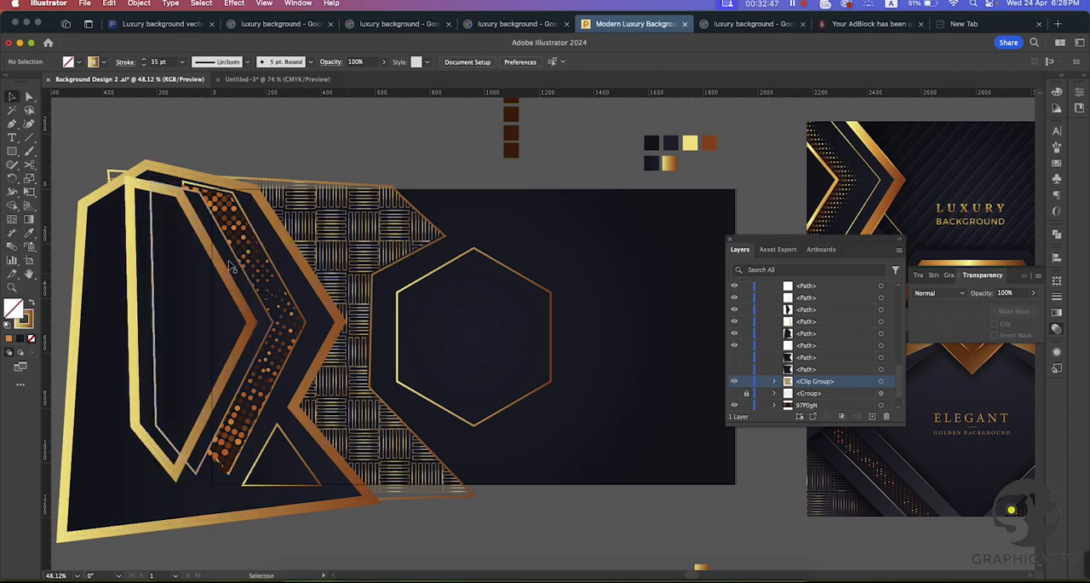
Step: Enlarge the dark triangle and its gold outline slightly so their base extends below the artboard's lower edge
{"action": "key", "text": "super+space"}
{"action": "left_click_drag", "start_coordinate": [577, 322], "coordinate": [541, 389]}
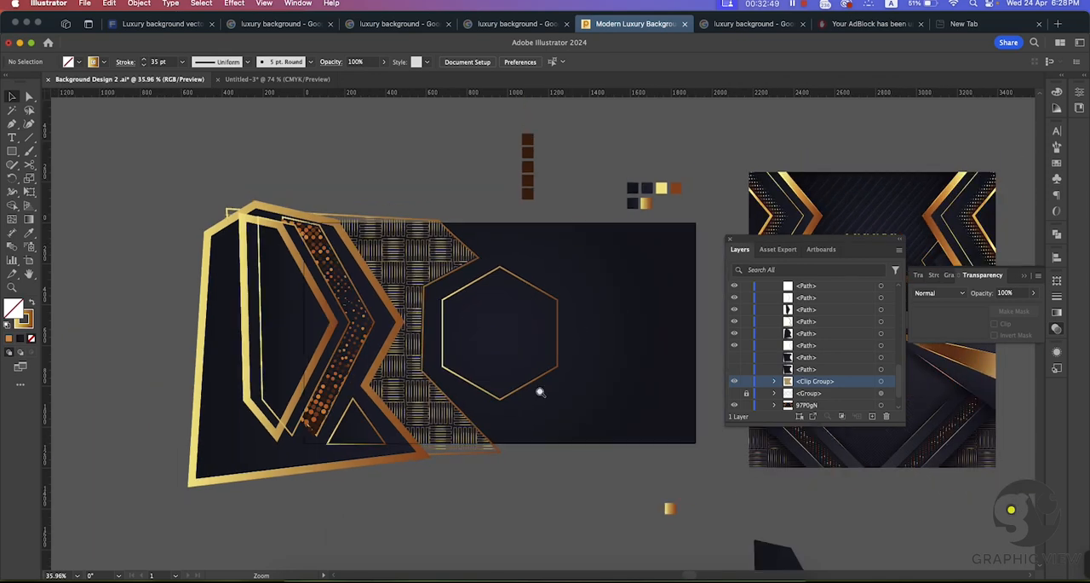
{"action": "left_click_drag", "start_coordinate": [570, 472], "coordinate": [550, 383]}
{"action": "left_click_drag", "start_coordinate": [459, 409], "coordinate": [507, 454]}
{"action": "left_click", "coordinate": [388, 323]}
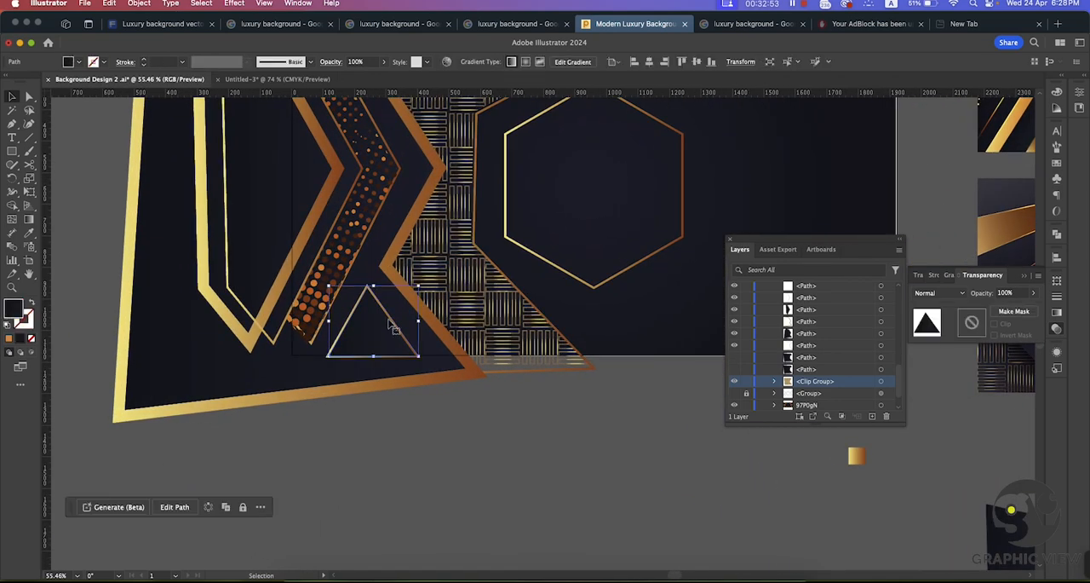
{"action": "left_click_drag", "start_coordinate": [373, 356], "coordinate": [374, 365]}
{"action": "left_click", "coordinate": [376, 357]}
{"action": "left_click", "coordinate": [512, 428]}
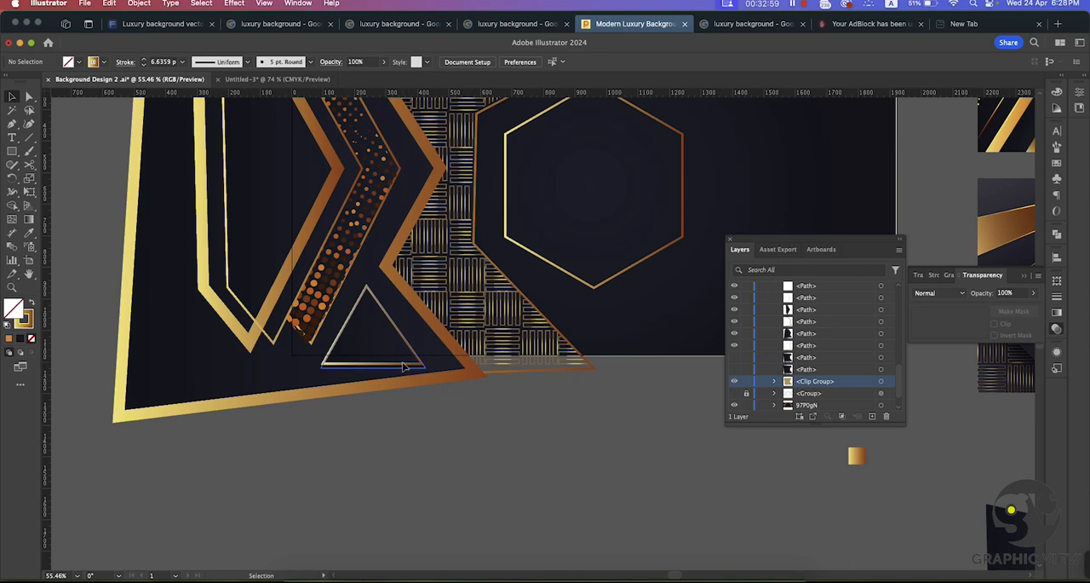
{"action": "left_click", "coordinate": [405, 366]}
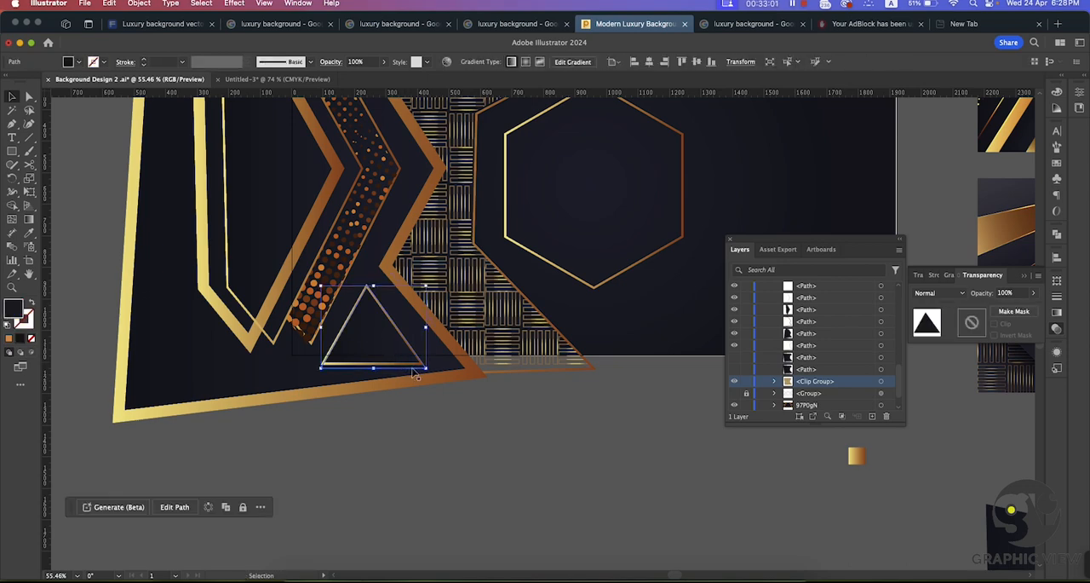
{"action": "left_click", "coordinate": [431, 365]}
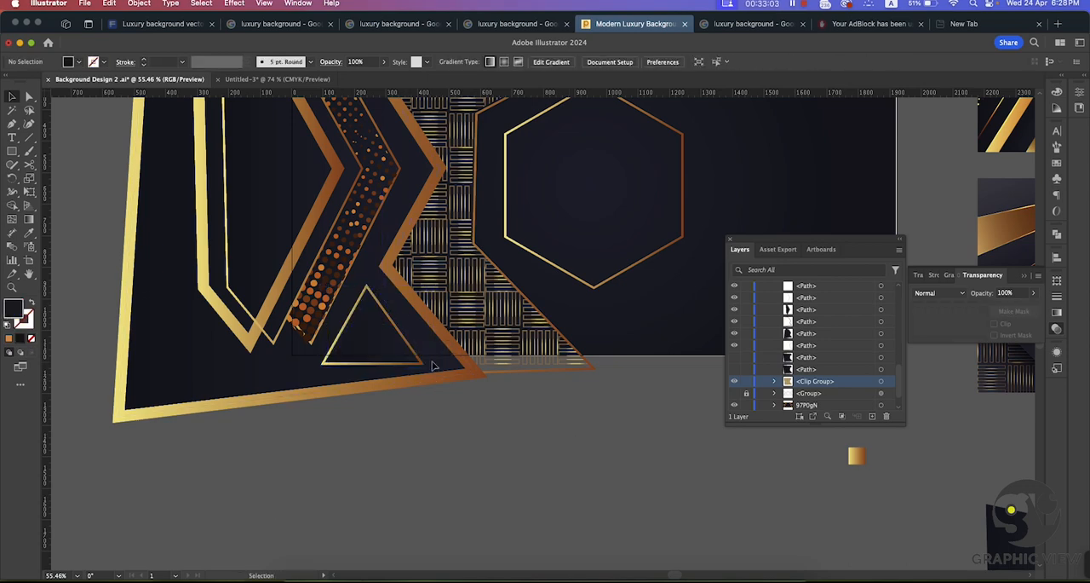
Step: Shift the gold triangle outline slightly to the right within the lower corner of the thick gold frame
{"action": "left_click_drag", "start_coordinate": [381, 331], "coordinate": [557, 395]}
{"action": "left_click_drag", "start_coordinate": [343, 301], "coordinate": [326, 303]}
{"action": "left_click_drag", "start_coordinate": [274, 332], "coordinate": [270, 333]}
{"action": "left_click", "coordinate": [303, 229], "text": "shift"}
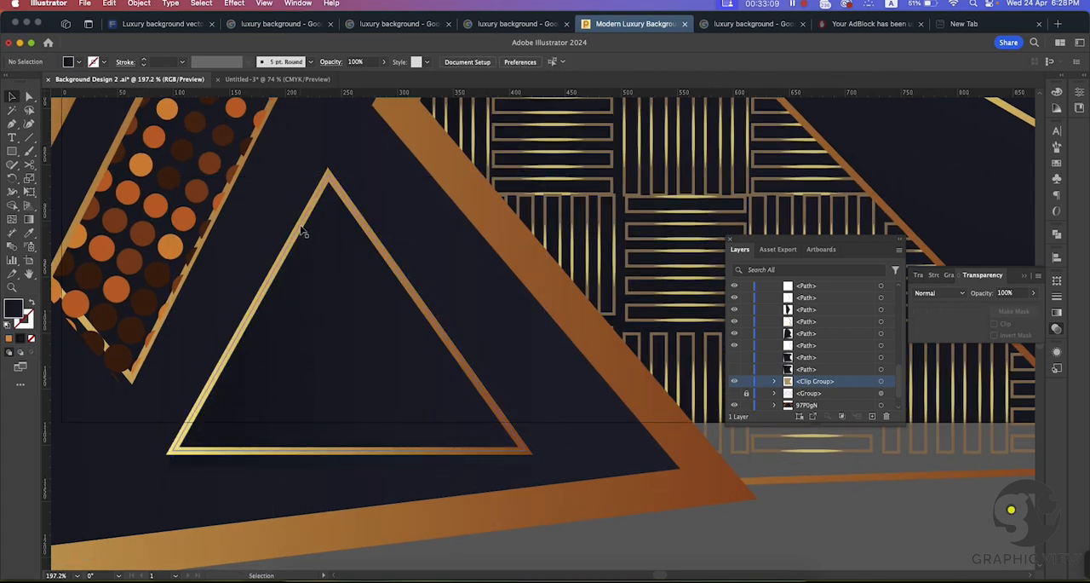
{"action": "left_click", "coordinate": [300, 230]}
{"action": "left_click", "coordinate": [319, 289], "text": "shift"}
{"action": "left_click_drag", "start_coordinate": [320, 291], "coordinate": [335, 299]}
{"action": "key", "text": "super+space"}
{"action": "left_click_drag", "start_coordinate": [417, 346], "coordinate": [319, 291]}
{"action": "left_click", "coordinate": [507, 456]}
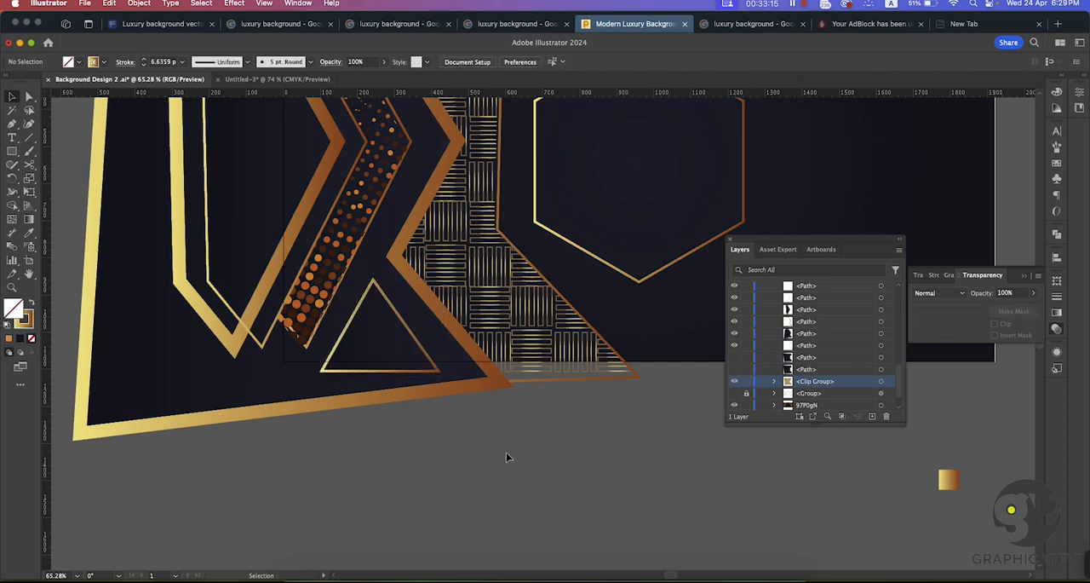
Step: Nudge the clipped halftone dots to fit inside their gold outline
{"action": "left_click", "coordinate": [320, 300]}
{"action": "left_click_drag", "start_coordinate": [330, 347], "coordinate": [330, 348]}
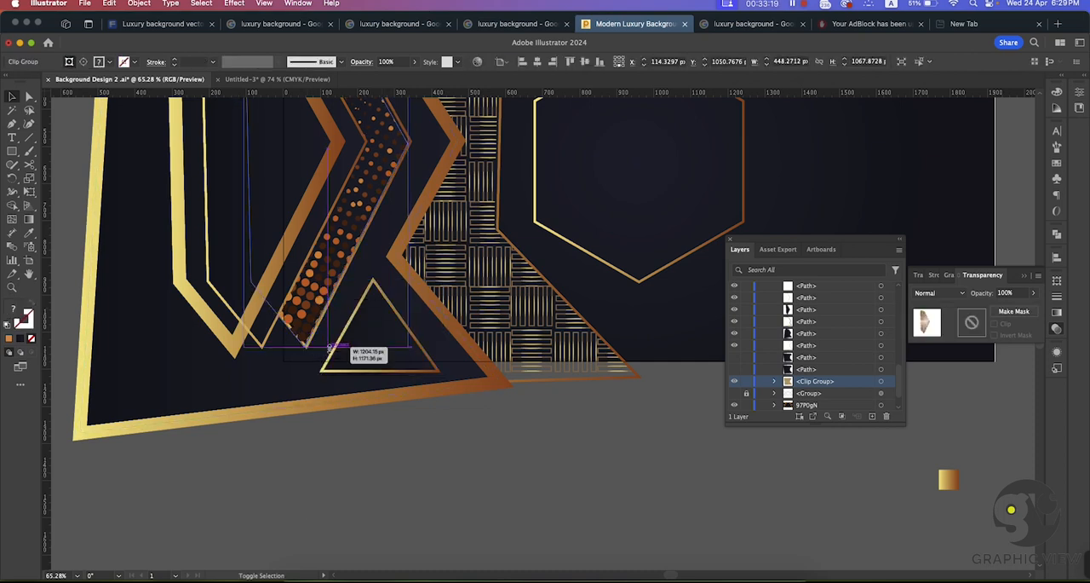
{"action": "left_click", "coordinate": [482, 481]}
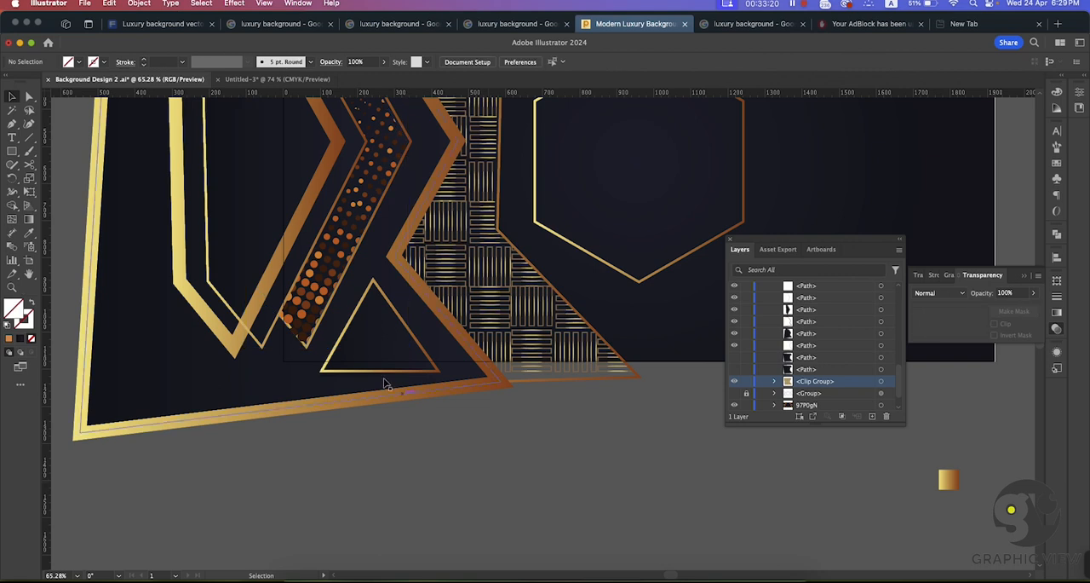
Step: Duplicate the gold triangle outline directly below the original and give the copy a solid gold gradient fill without outline
{"action": "left_click", "coordinate": [400, 318]}
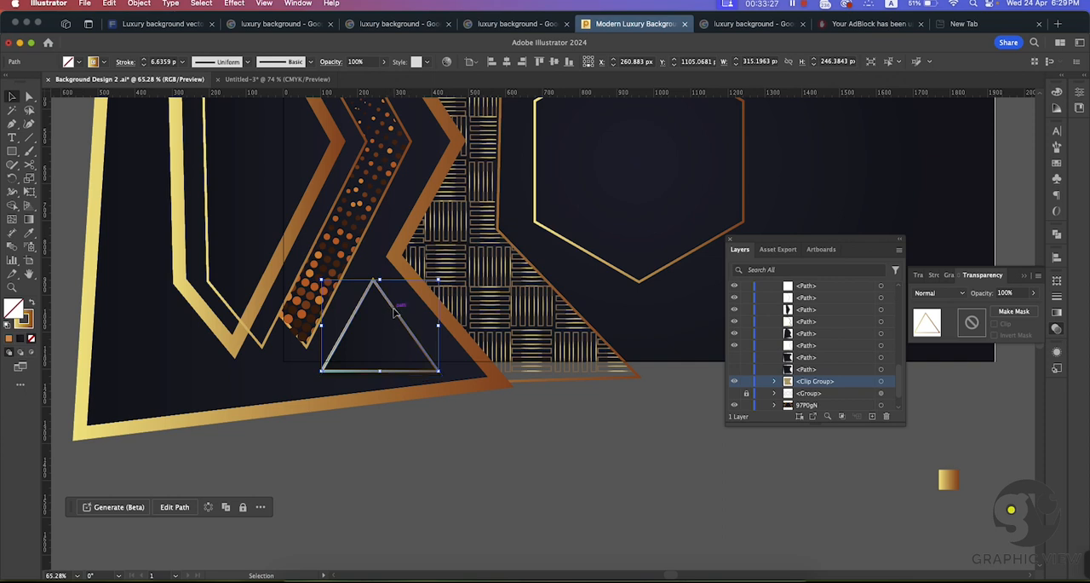
{"action": "left_click_drag", "start_coordinate": [393, 312], "coordinate": [378, 351]}
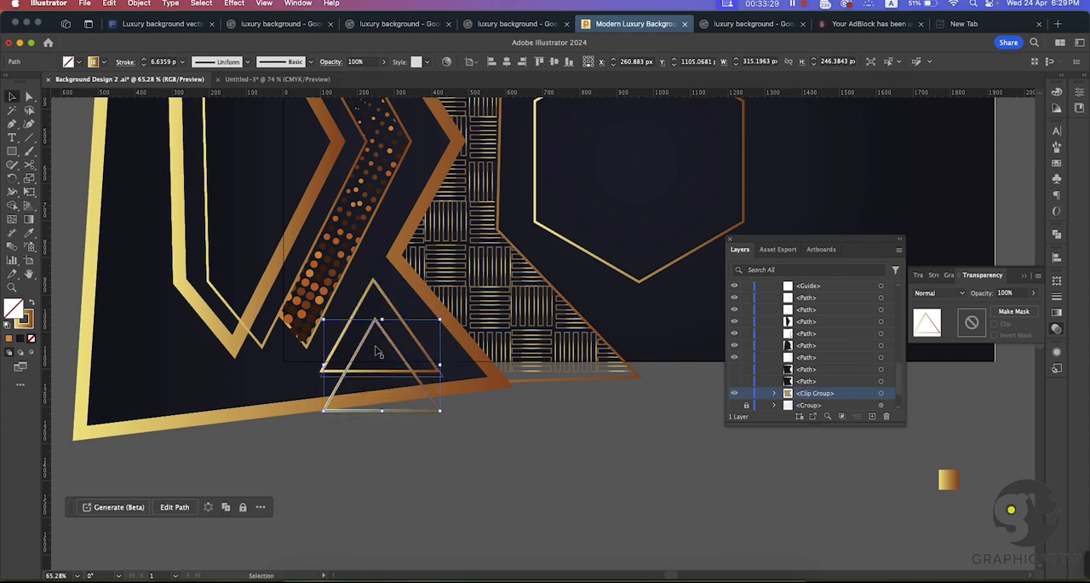
{"action": "left_click", "coordinate": [434, 513]}
{"action": "key", "text": "super+space"}
{"action": "left_click_drag", "start_coordinate": [572, 475], "coordinate": [343, 389]}
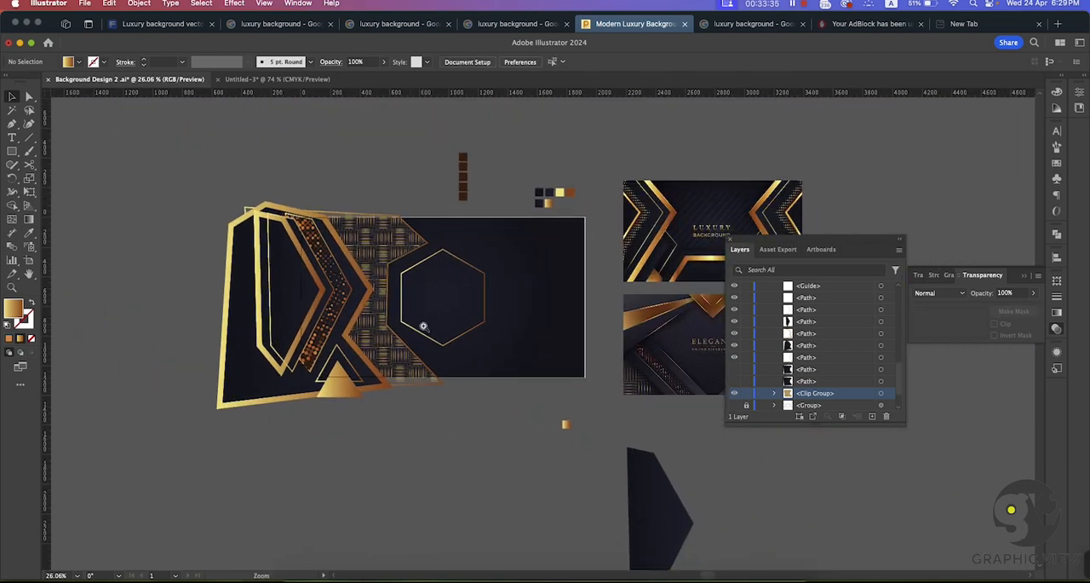
{"action": "left_click_drag", "start_coordinate": [421, 325], "coordinate": [485, 311]}
Step: Set the stroke weight of the gold outline around the woven pattern to 18 pt
{"action": "left_click", "coordinate": [431, 207]}
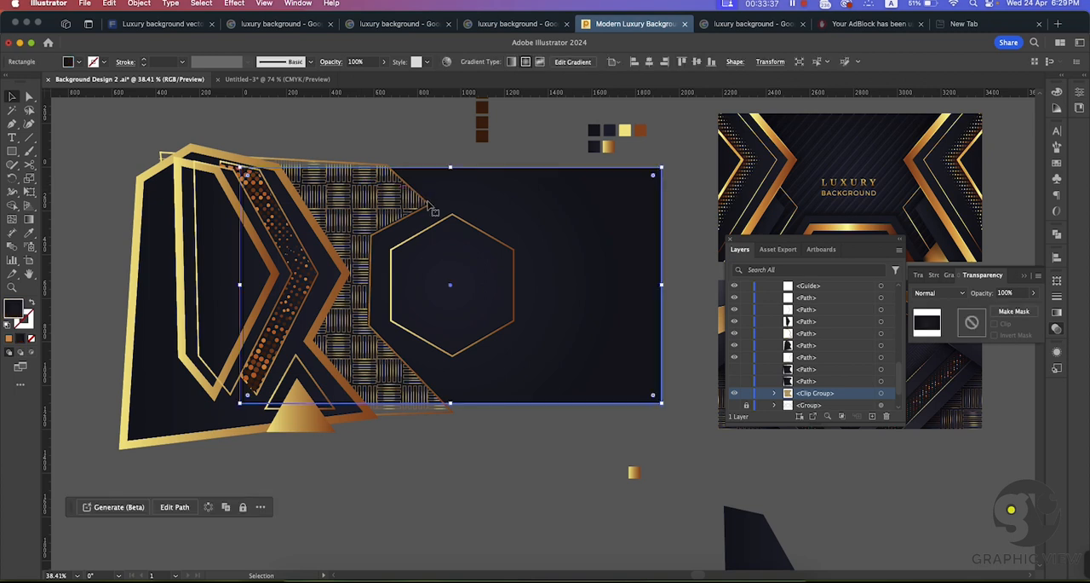
{"action": "left_click", "coordinate": [275, 152]}
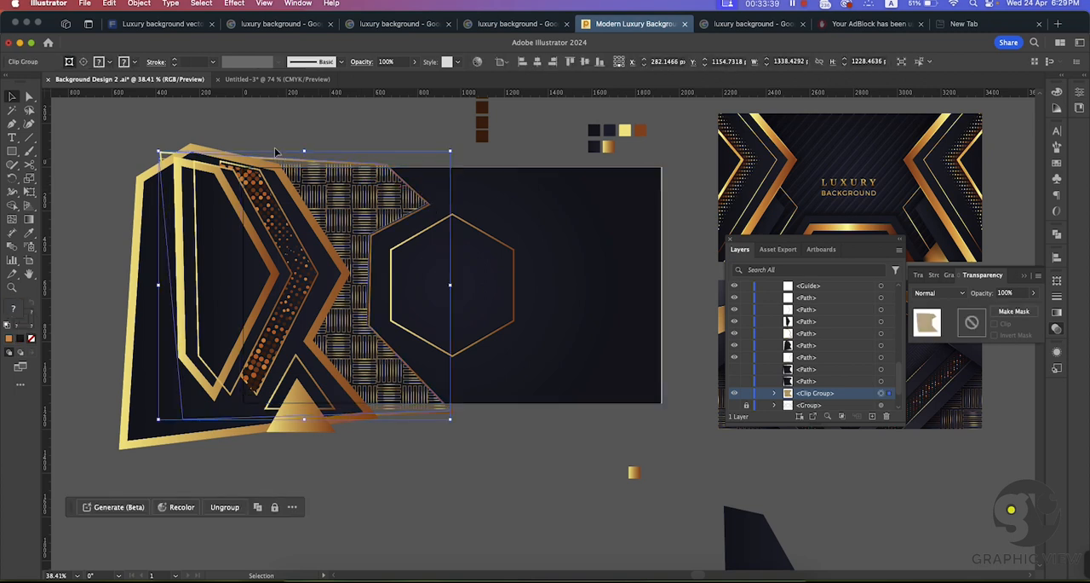
{"action": "left_click", "coordinate": [253, 110]}
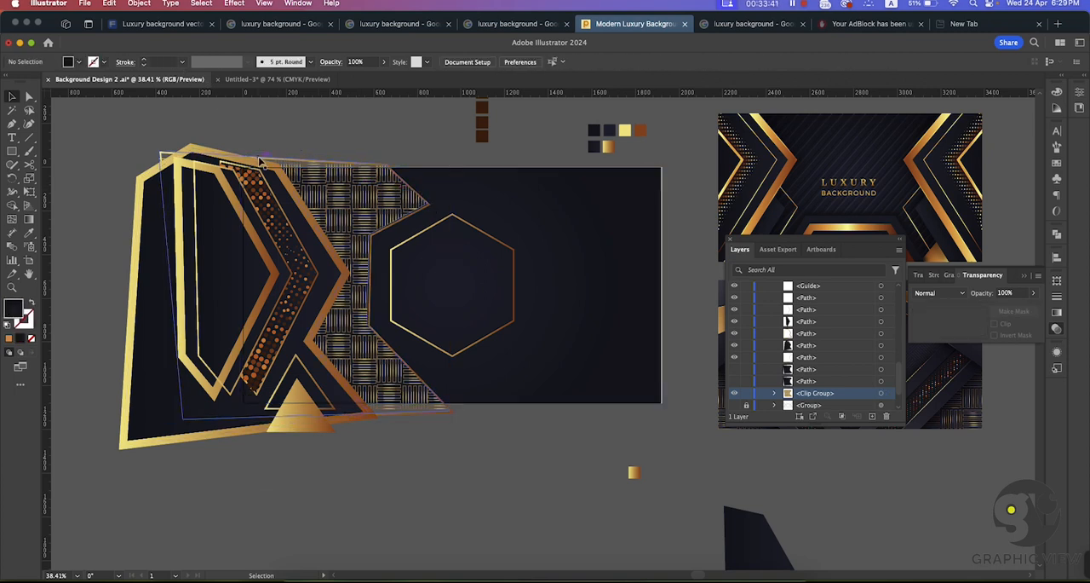
{"action": "left_click", "coordinate": [260, 160]}
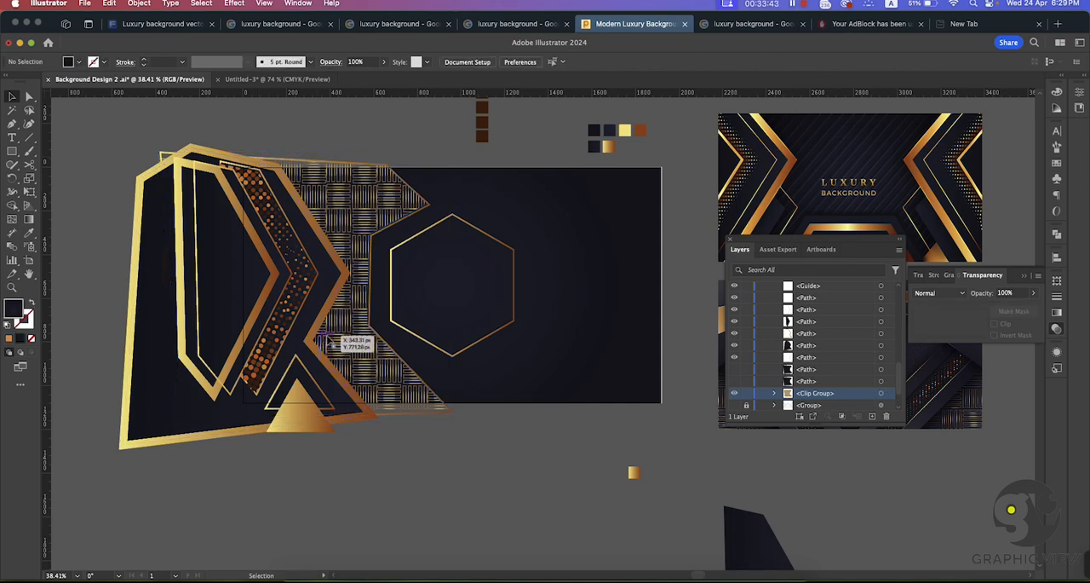
{"action": "key", "text": "super+space"}
{"action": "left_click_drag", "start_coordinate": [186, 226], "coordinate": [367, 304]}
{"action": "left_click_drag", "start_coordinate": [219, 258], "coordinate": [179, 292]}
{"action": "left_click_drag", "start_coordinate": [424, 120], "coordinate": [262, 252]}
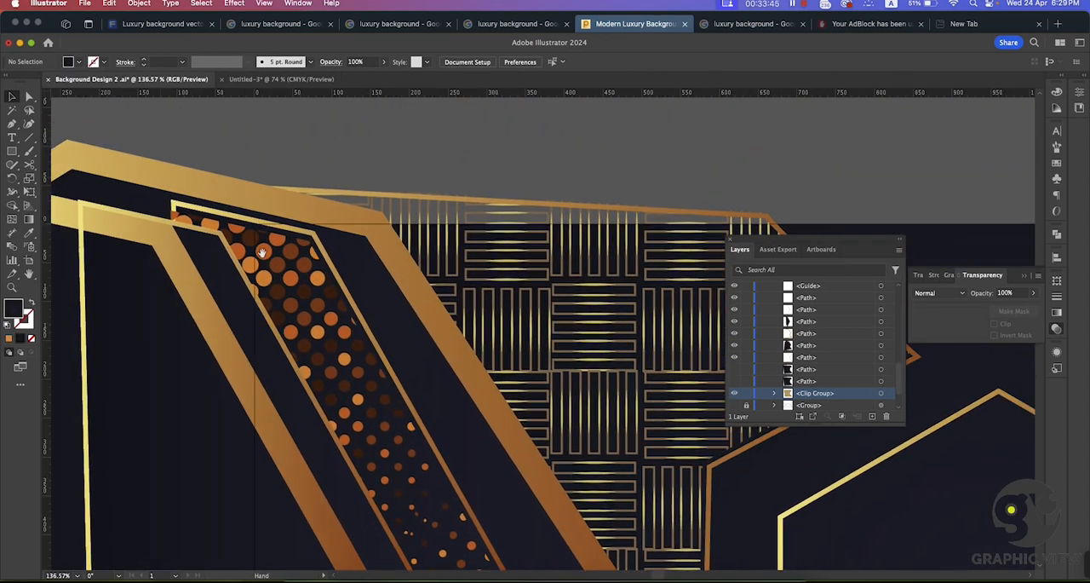
{"action": "left_click", "coordinate": [297, 192]}
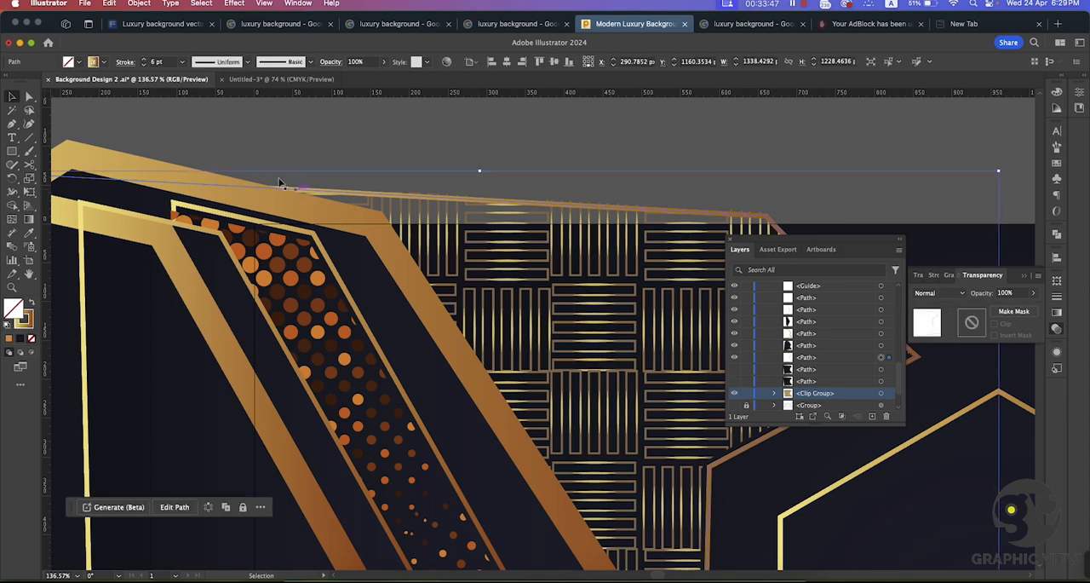
{"action": "left_click", "coordinate": [144, 60]}
{"action": "left_click", "coordinate": [143, 60]}
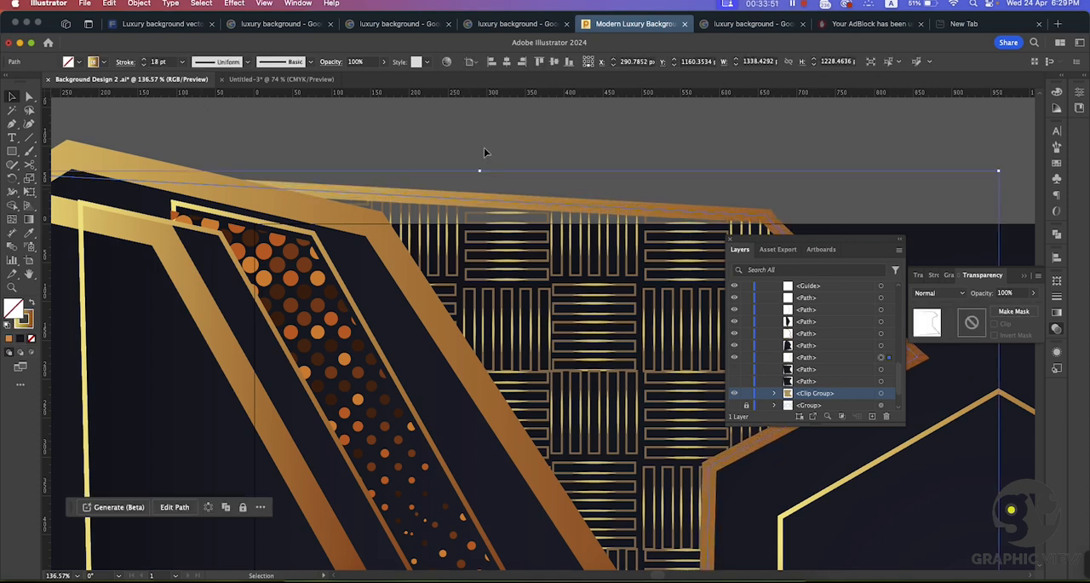
{"action": "left_click", "coordinate": [484, 149]}
{"action": "key", "text": "super+space"}
{"action": "left_click_drag", "start_coordinate": [592, 248], "coordinate": [494, 244]}
{"action": "left_click_drag", "start_coordinate": [657, 263], "coordinate": [640, 259]}
{"action": "left_click_drag", "start_coordinate": [673, 213], "coordinate": [465, 179]}
{"action": "left_click_drag", "start_coordinate": [581, 342], "coordinate": [564, 334]}
{"action": "left_click_drag", "start_coordinate": [525, 300], "coordinate": [440, 252]}
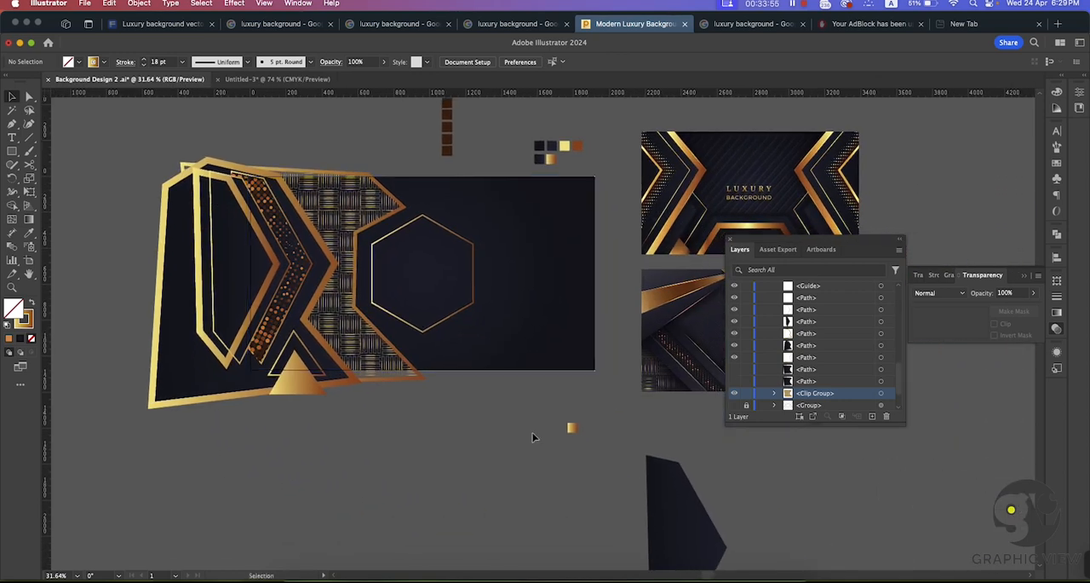
{"action": "scroll", "coordinate": [530, 398], "scroll_direction": "down", "scroll_amount": 1}
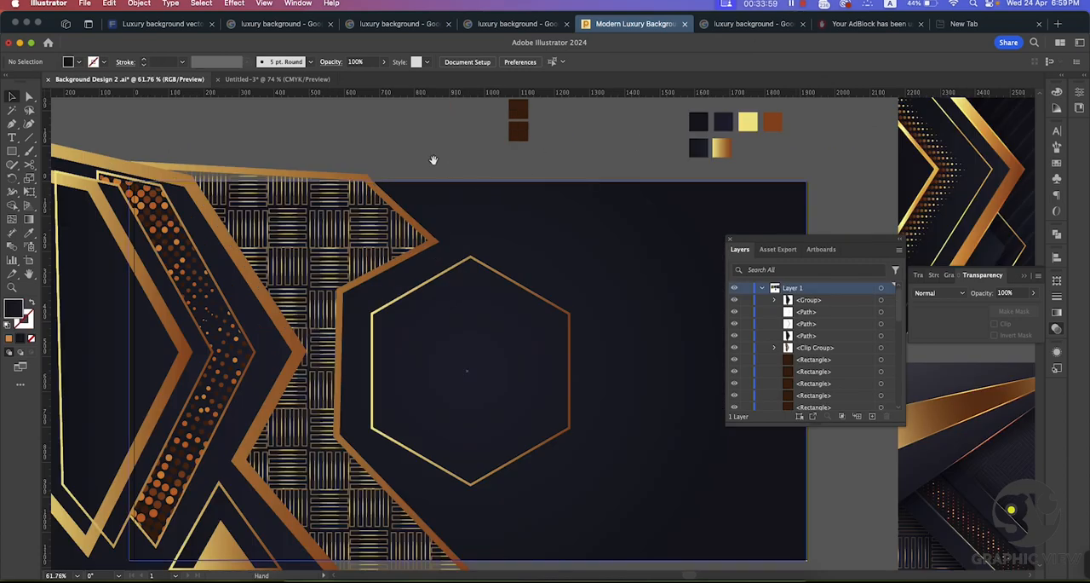
{"action": "left_click_drag", "start_coordinate": [366, 221], "coordinate": [475, 233]}
{"action": "scroll", "coordinate": [417, 237], "scroll_direction": "down", "scroll_amount": 1}
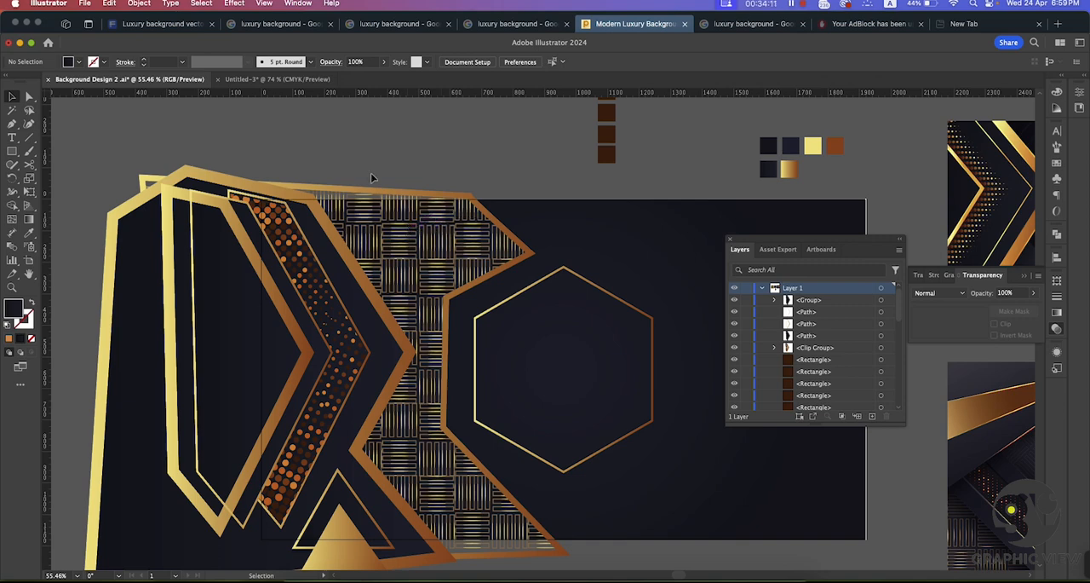
{"action": "left_click_drag", "start_coordinate": [384, 161], "coordinate": [371, 224]}
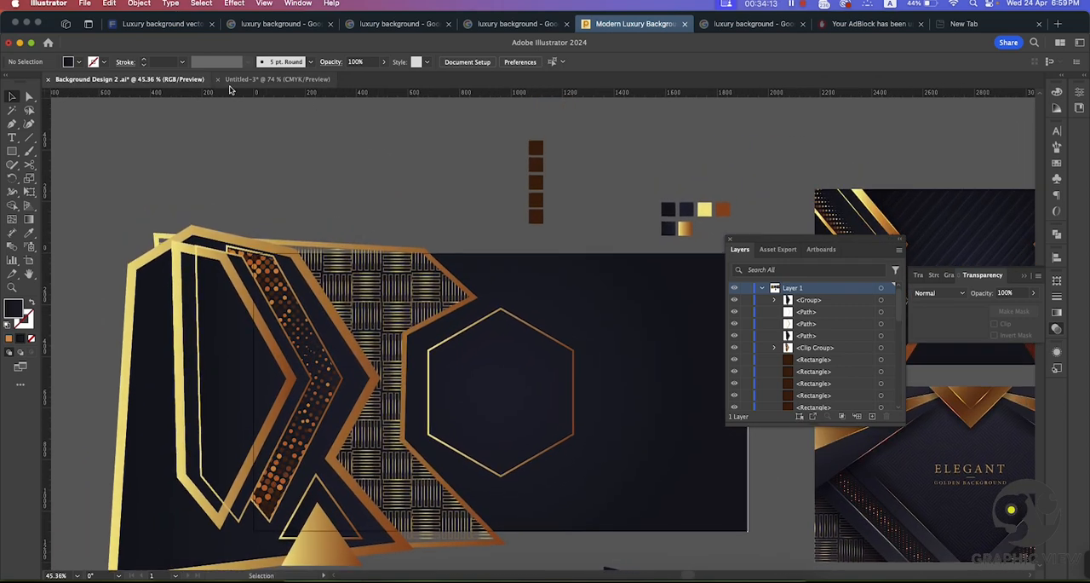
{"action": "left_click", "coordinate": [234, 3]}
{"action": "left_click", "coordinate": [464, 132]}
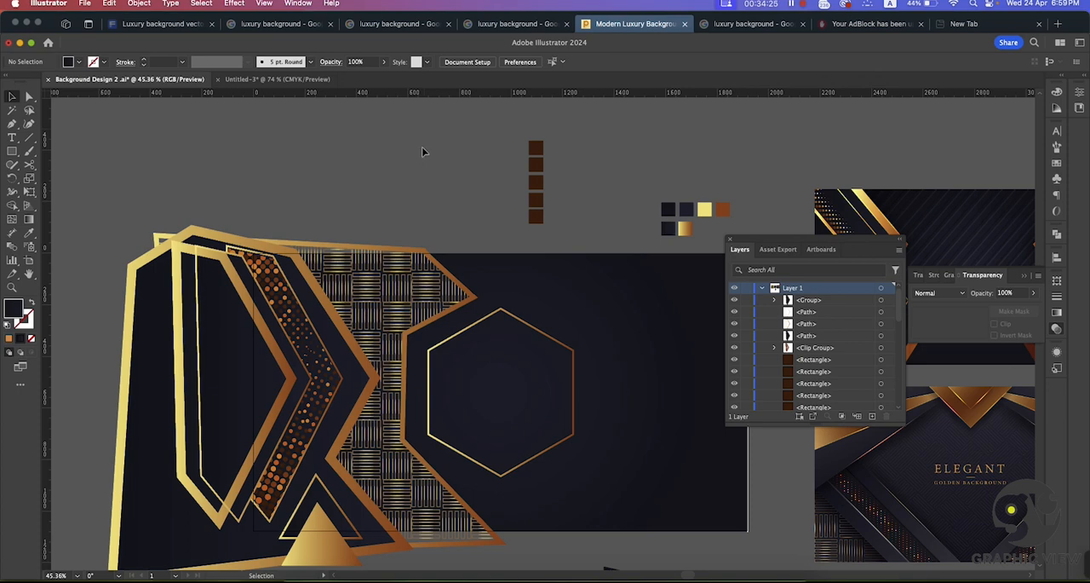
Step: Draw a dark gradient rectangle about 729 × 136 px above the artboard and duplicate it directly below
{"action": "key", "text": "super+space"}
{"action": "left_click_drag", "start_coordinate": [322, 150], "coordinate": [371, 220]}
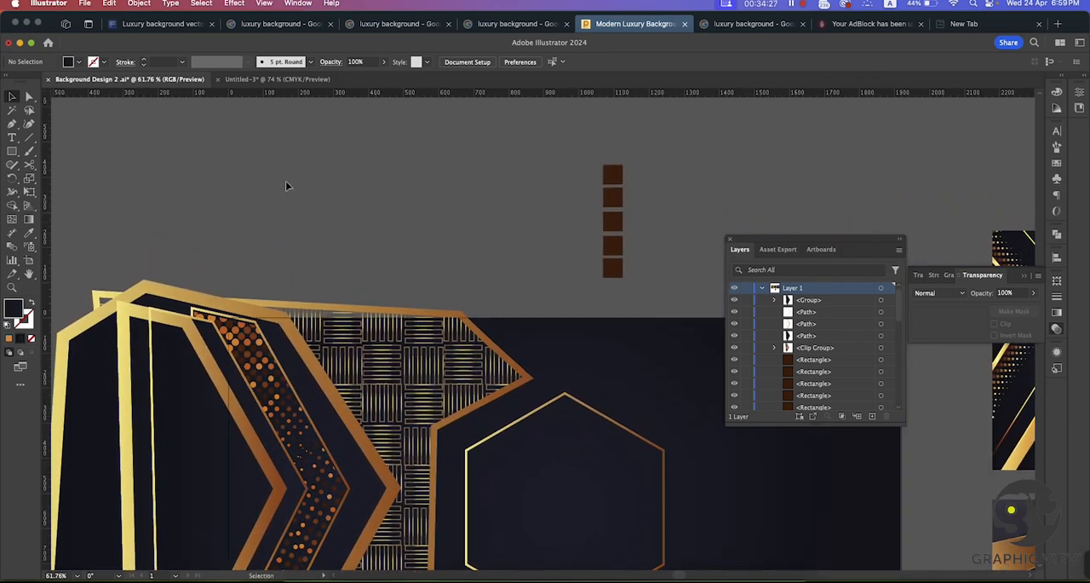
{"action": "left_click", "coordinate": [12, 151]}
{"action": "left_click_drag", "start_coordinate": [236, 154], "coordinate": [491, 202]}
{"action": "left_click", "coordinate": [12, 97]}
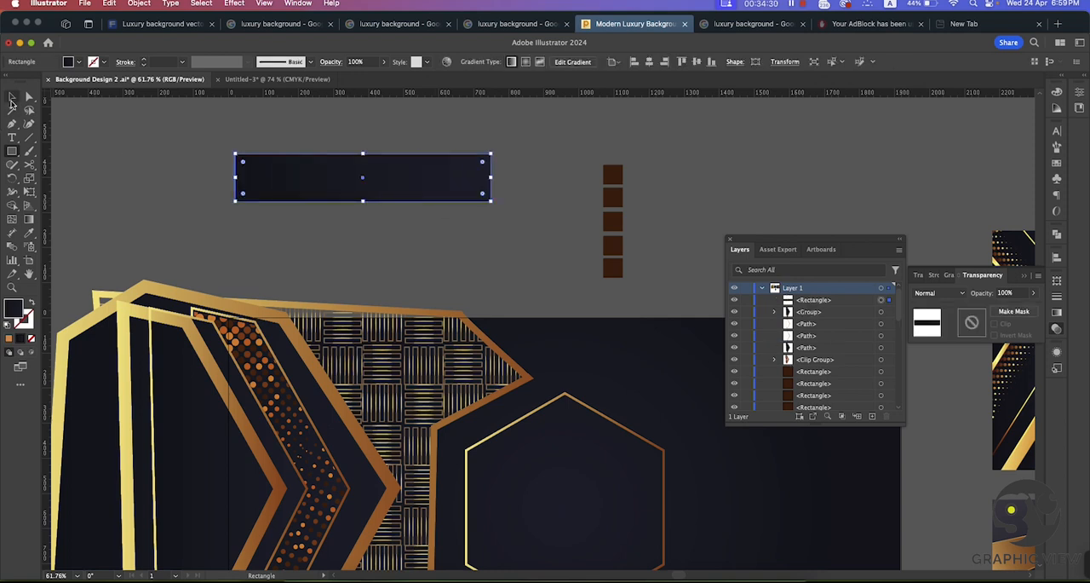
{"action": "left_click", "coordinate": [78, 118]}
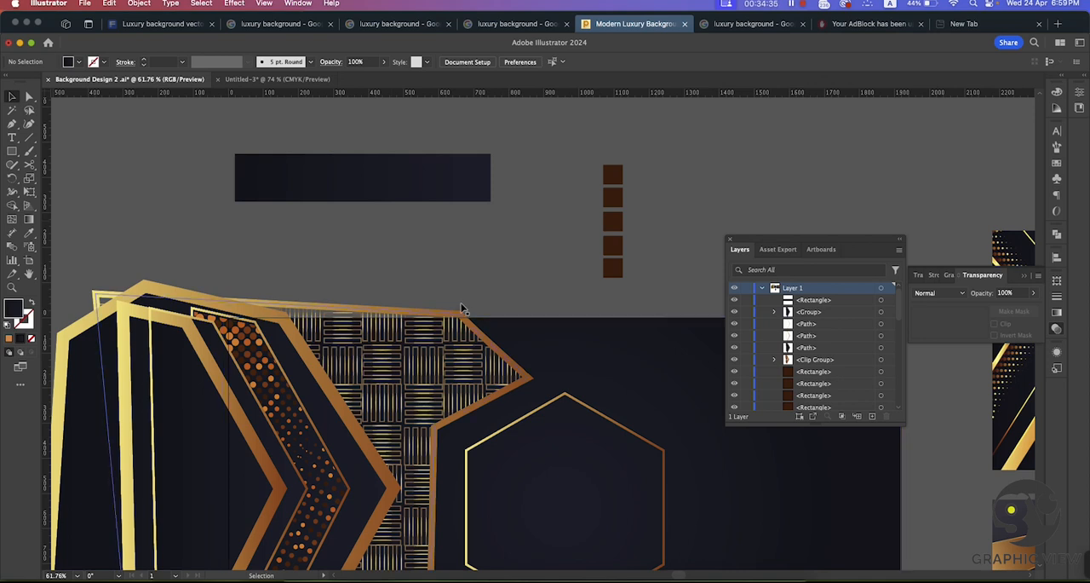
{"action": "left_click_drag", "start_coordinate": [358, 192], "coordinate": [357, 245]}
{"action": "left_click", "coordinate": [303, 139]}
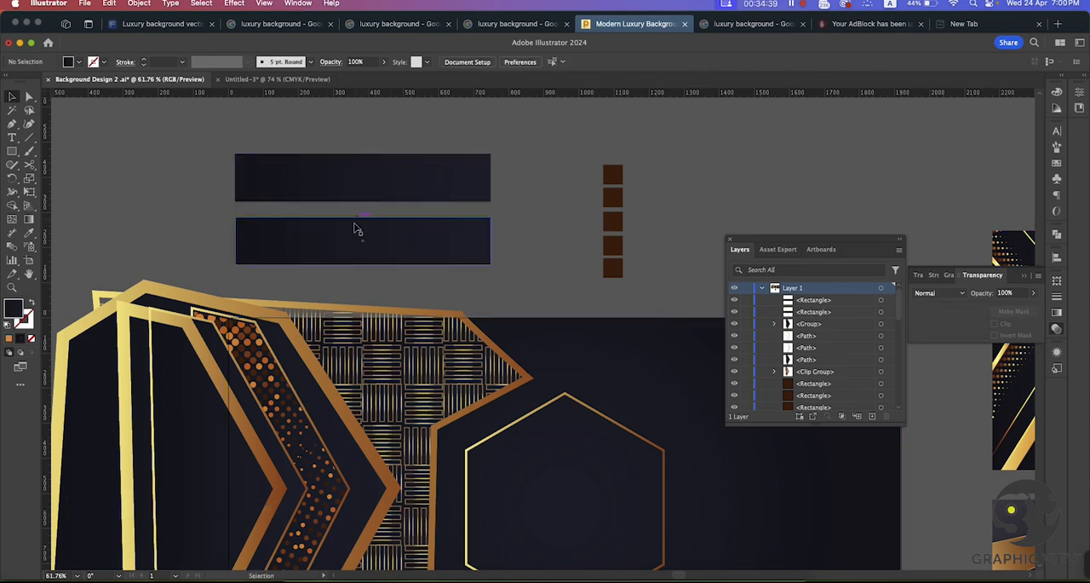
Step: Convert the upper dark rectangle into a flat gradient mesh with 4 rows and 4 columns, and move the lower rectangle slightly down
{"action": "left_click", "coordinate": [346, 178]}
{"action": "scroll", "coordinate": [309, 141], "scroll_direction": "up", "scroll_amount": 3}
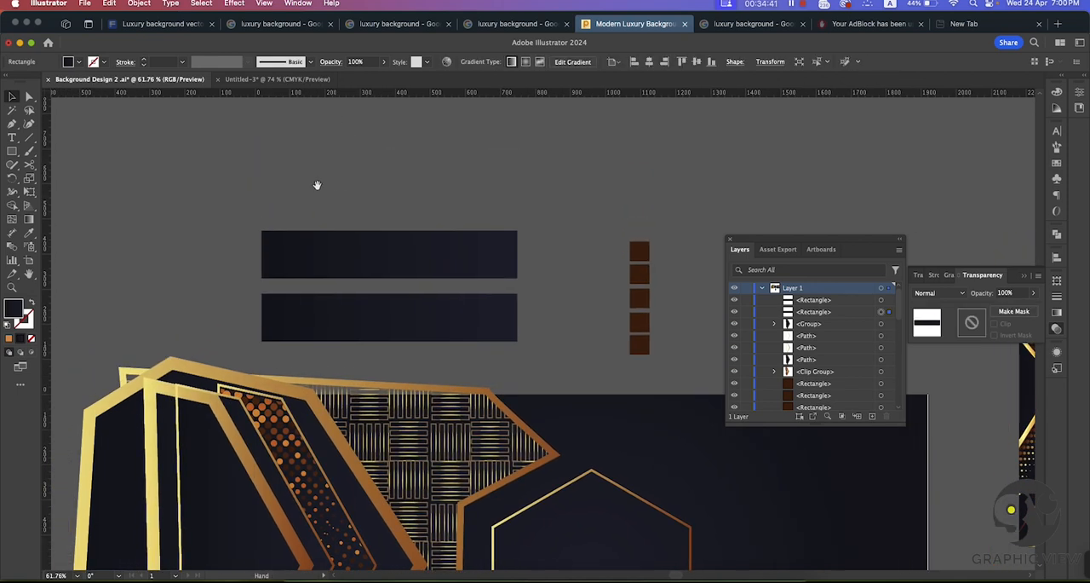
{"action": "left_click", "coordinate": [138, 4]}
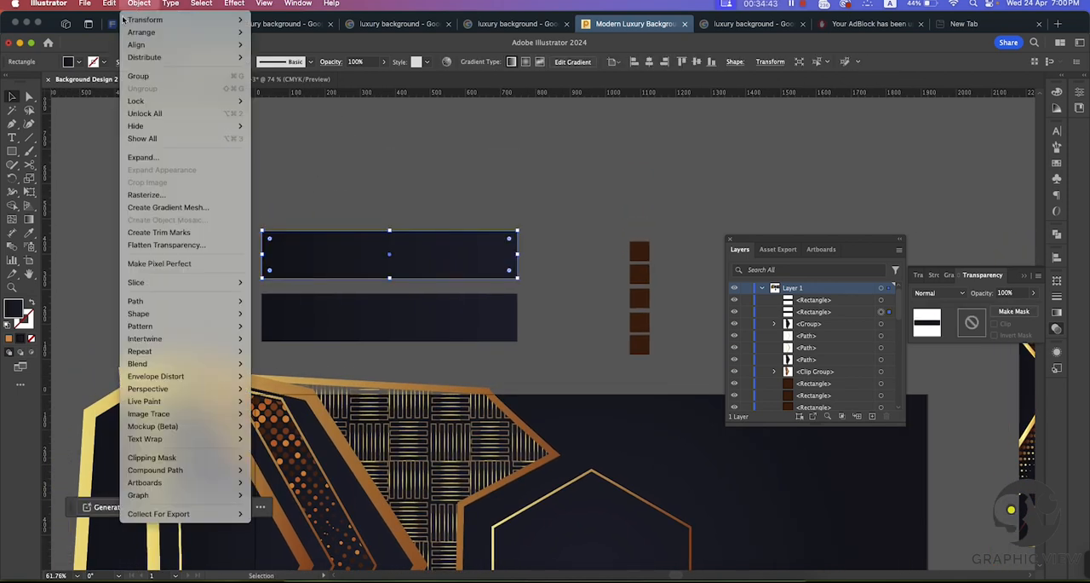
{"action": "left_click", "coordinate": [167, 208]}
{"action": "left_click_drag", "start_coordinate": [426, 218], "coordinate": [582, 160]}
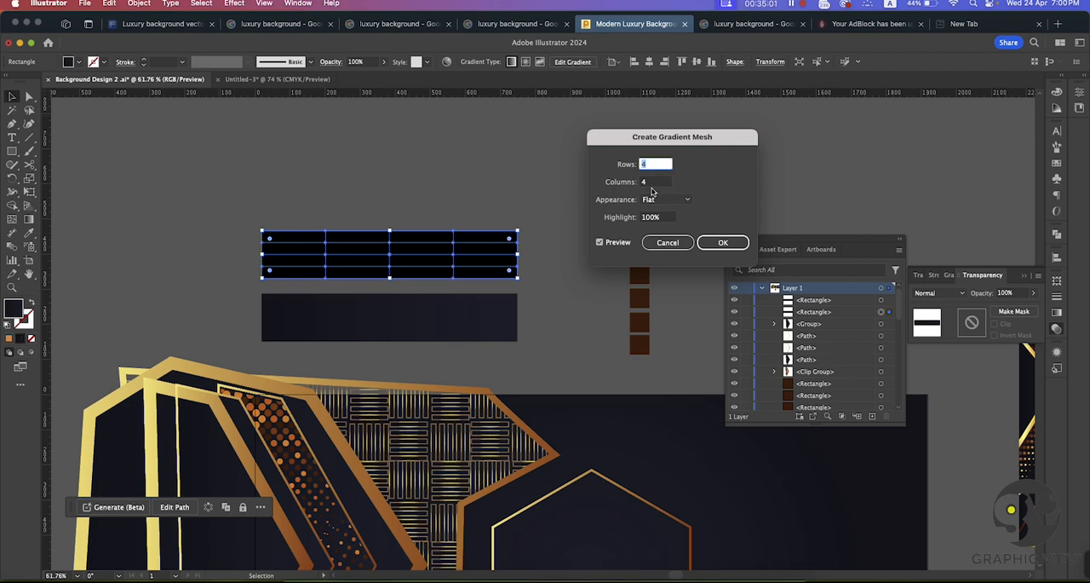
{"action": "left_click", "coordinate": [723, 242]}
{"action": "left_click_drag", "start_coordinate": [482, 310], "coordinate": [489, 346]}
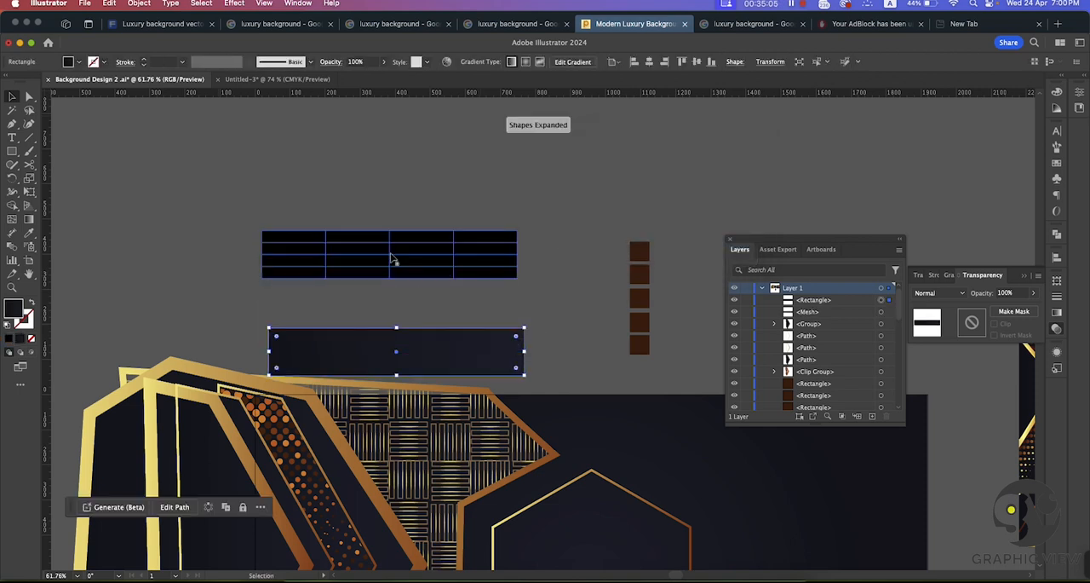
Step: Set the opacity of the mesh points in the two lowest rows to 20%
{"action": "left_click", "coordinate": [394, 257]}
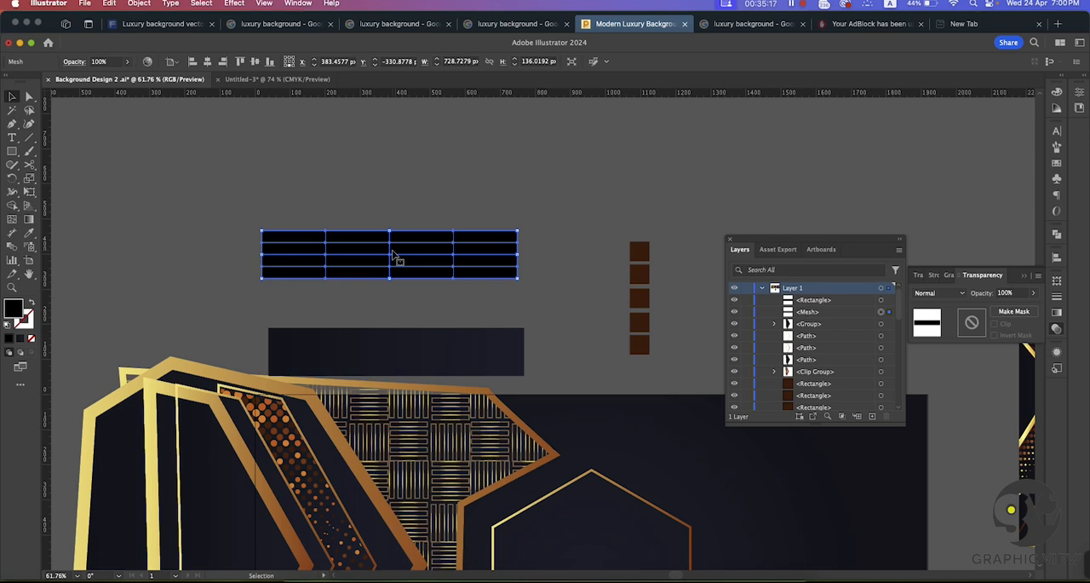
{"action": "left_click", "coordinate": [29, 96]}
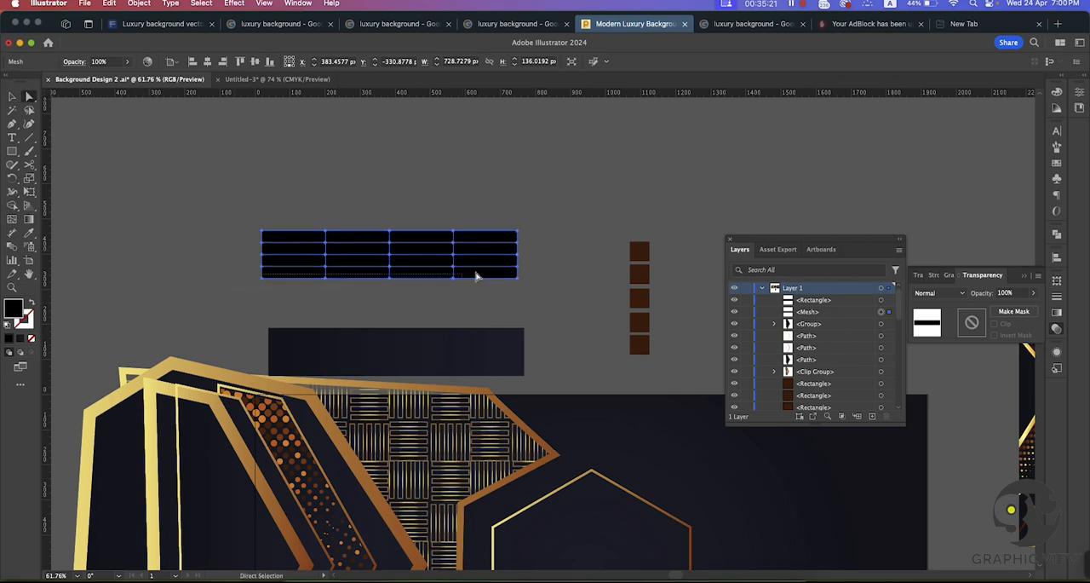
{"action": "left_click_drag", "start_coordinate": [540, 263], "coordinate": [538, 263]}
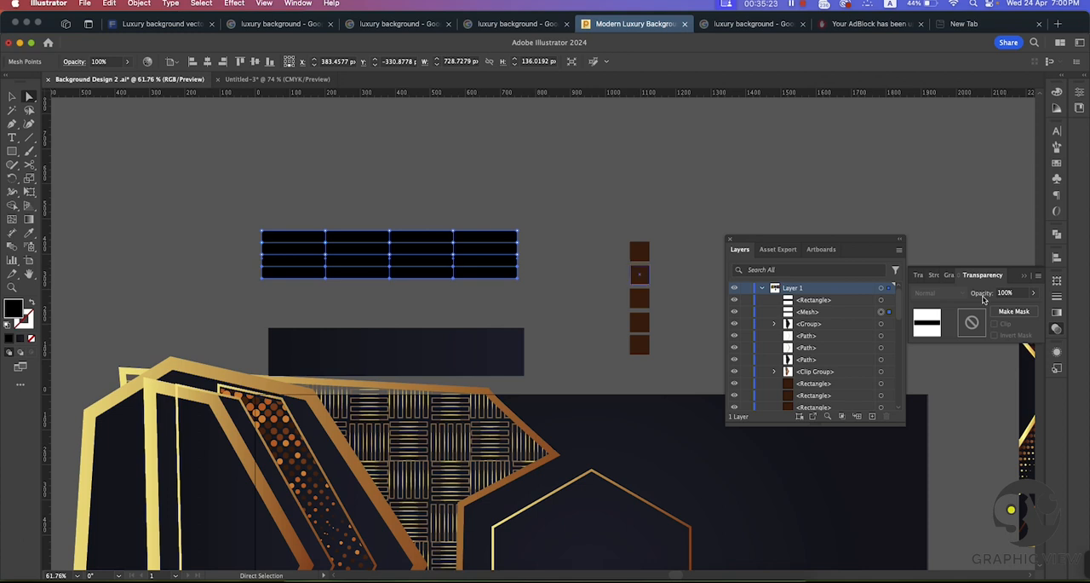
{"action": "left_click", "coordinate": [1030, 294]}
{"action": "left_click_drag", "start_coordinate": [1031, 312], "coordinate": [1004, 300]}
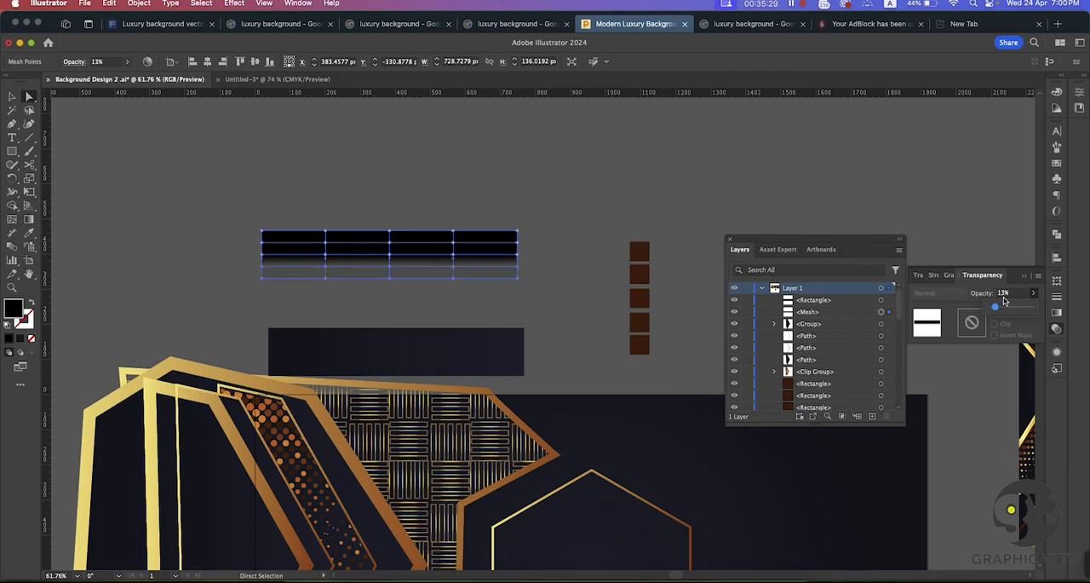
{"action": "left_click", "coordinate": [986, 298]}
{"action": "type", "text": "20"}
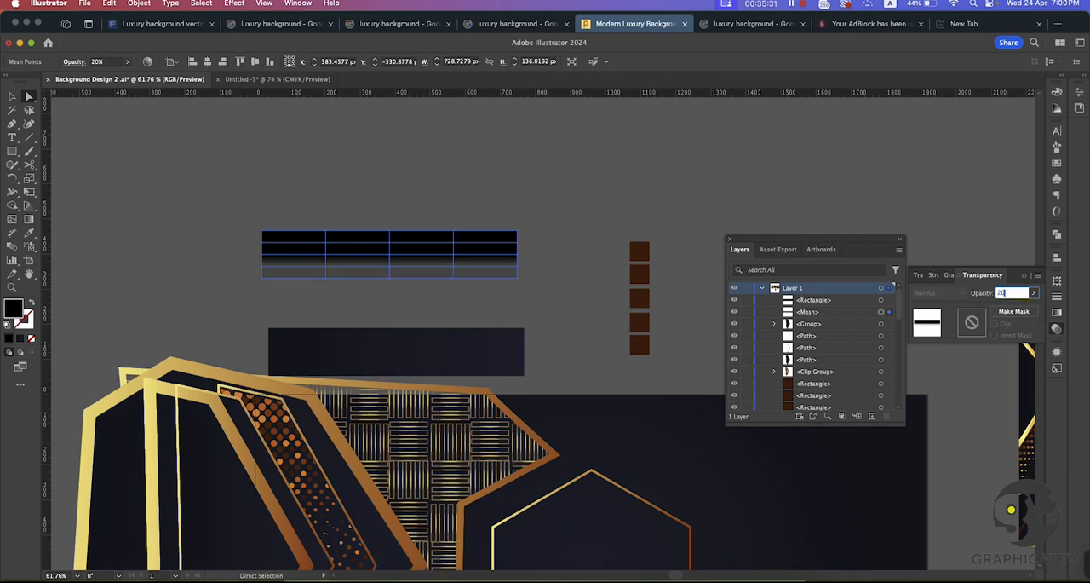
{"action": "left_click", "coordinate": [505, 185]}
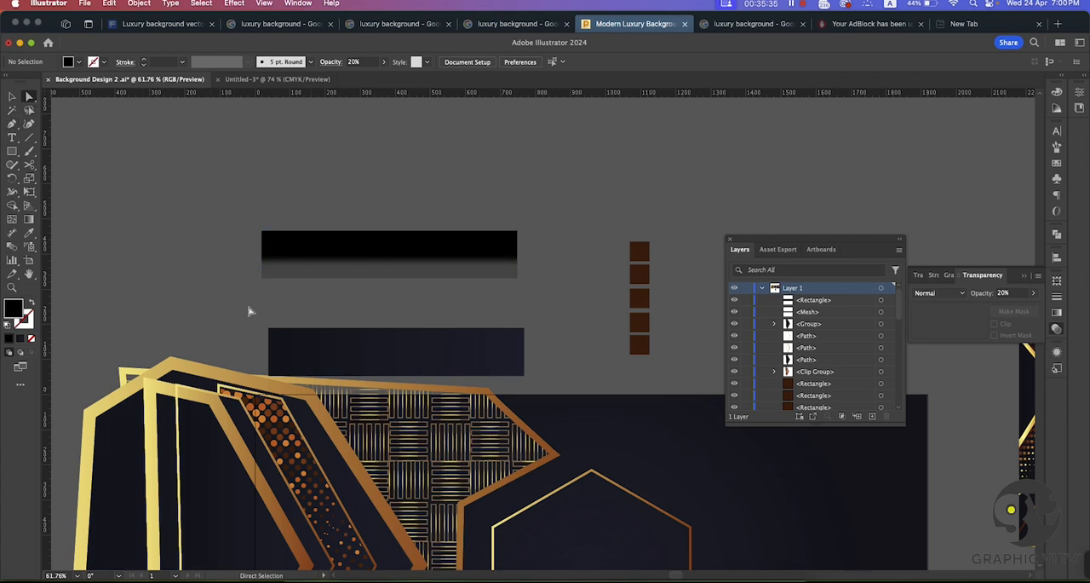
Step: Set the mesh points along the bottom edge to 0% opacity and place the dark rectangle over the mesh, leaving its faded edge exposed below
{"action": "left_click", "coordinate": [516, 277]}
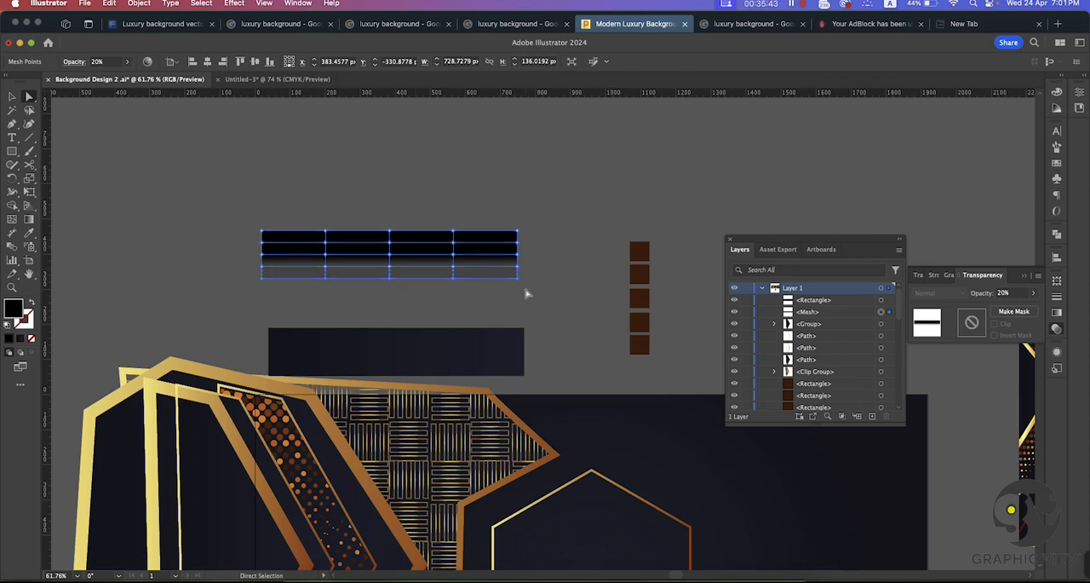
{"action": "left_click", "coordinate": [1033, 292]}
{"action": "left_click_drag", "start_coordinate": [1002, 312], "coordinate": [897, 309]}
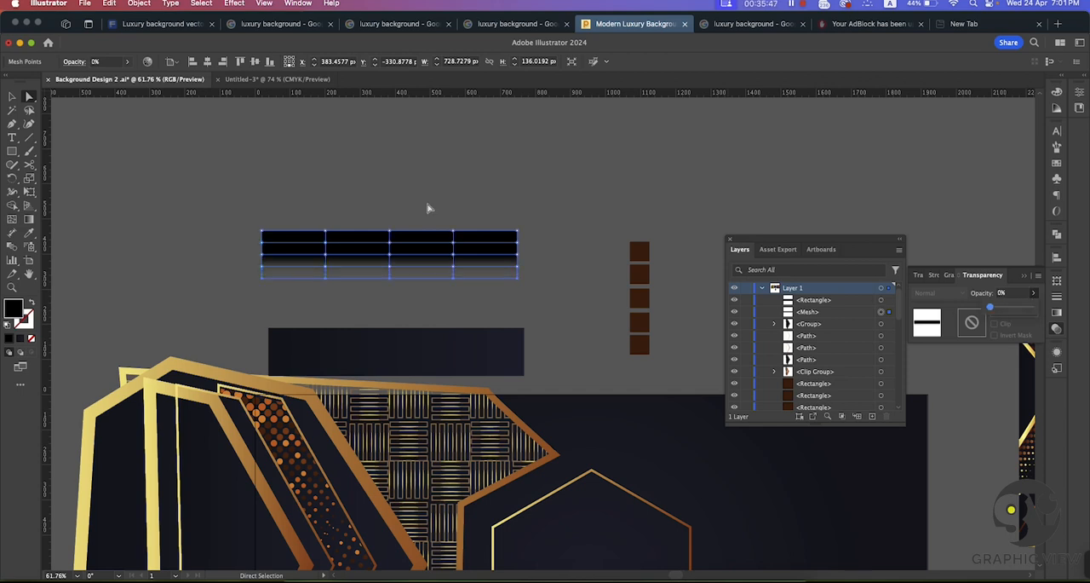
{"action": "left_click", "coordinate": [14, 97]}
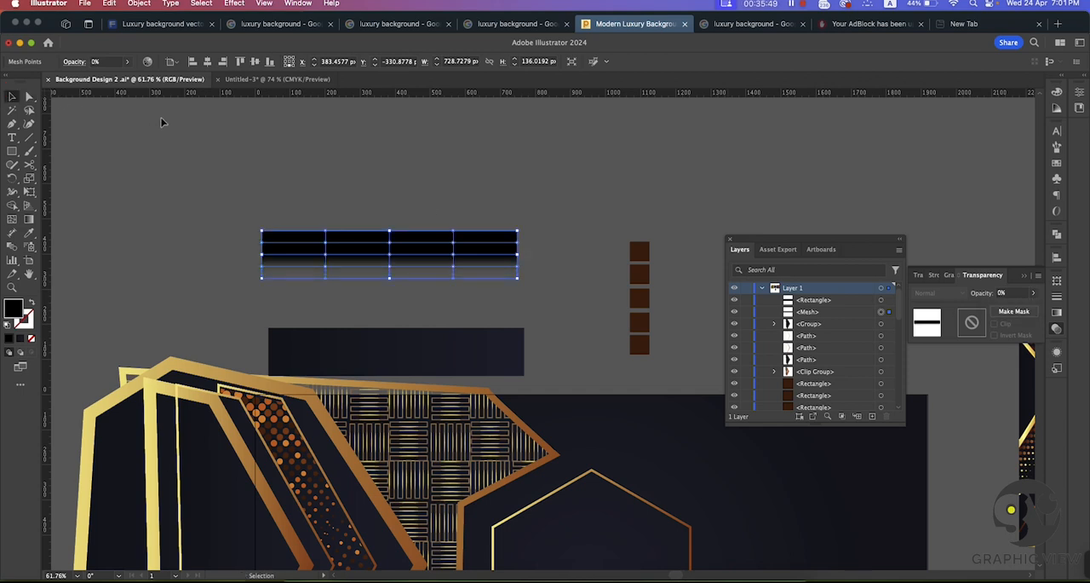
{"action": "left_click", "coordinate": [170, 124]}
{"action": "left_click_drag", "start_coordinate": [360, 379], "coordinate": [357, 250]}
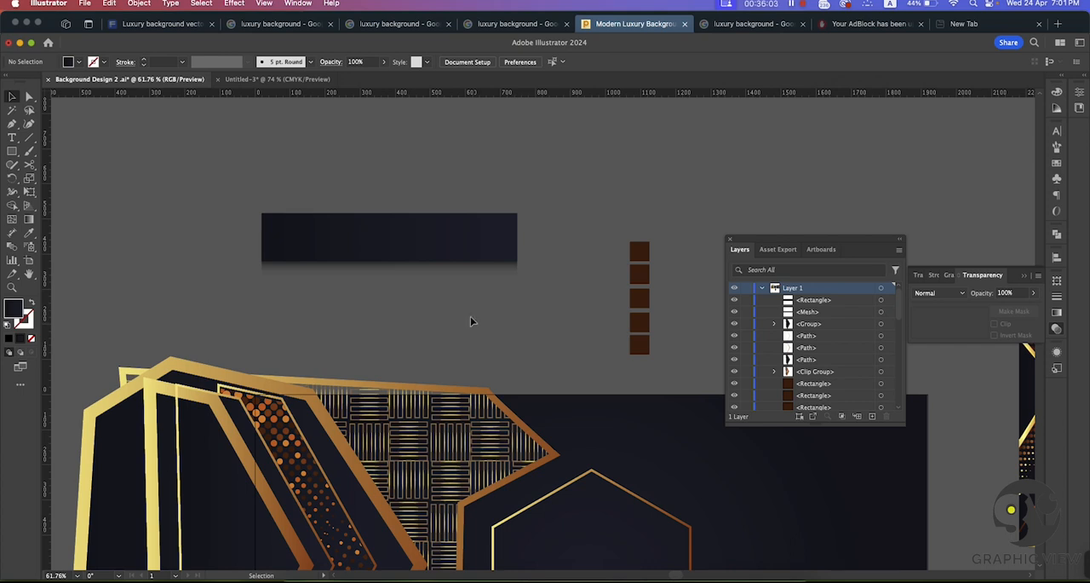
Step: Draw a white rectangle about 1348 × 569 px around the shadowed dark bar and send it to the back
{"action": "scroll", "coordinate": [483, 317], "scroll_direction": "down", "scroll_amount": 2}
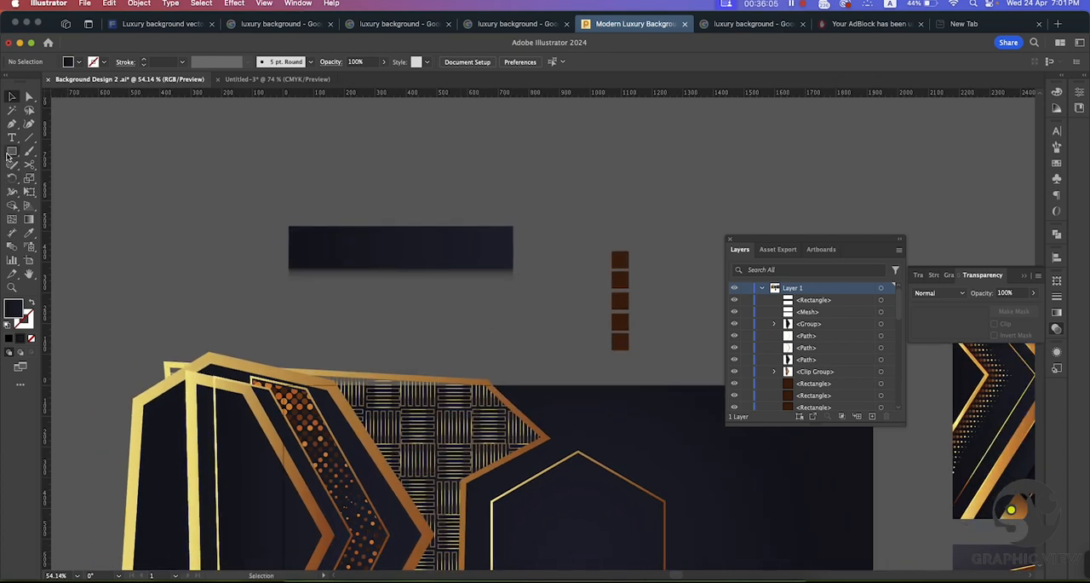
{"action": "key", "text": "m"}
{"action": "left_click_drag", "start_coordinate": [157, 156], "coordinate": [570, 329]}
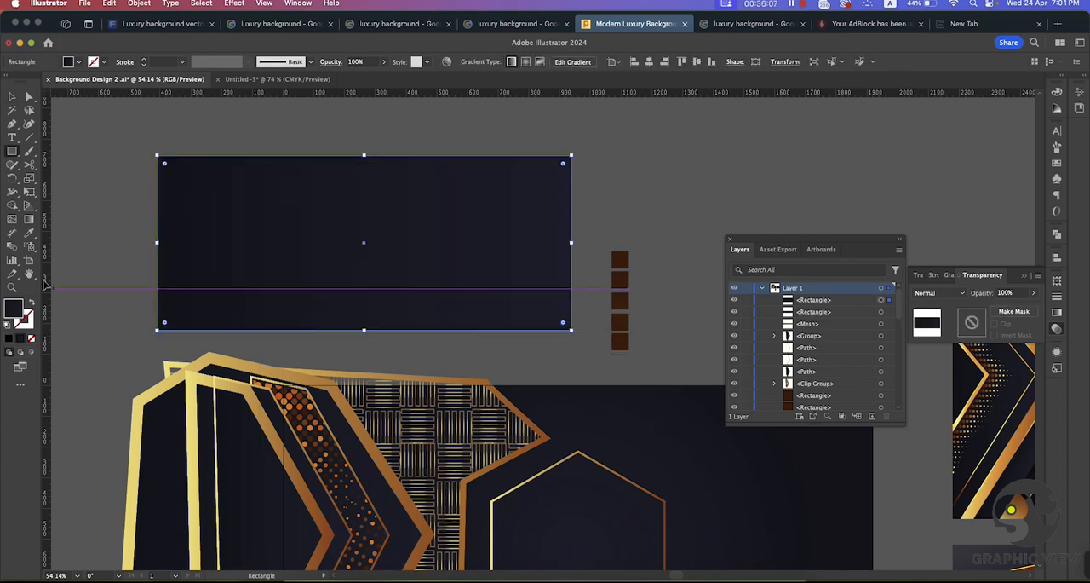
{"action": "double_click", "coordinate": [16, 315]}
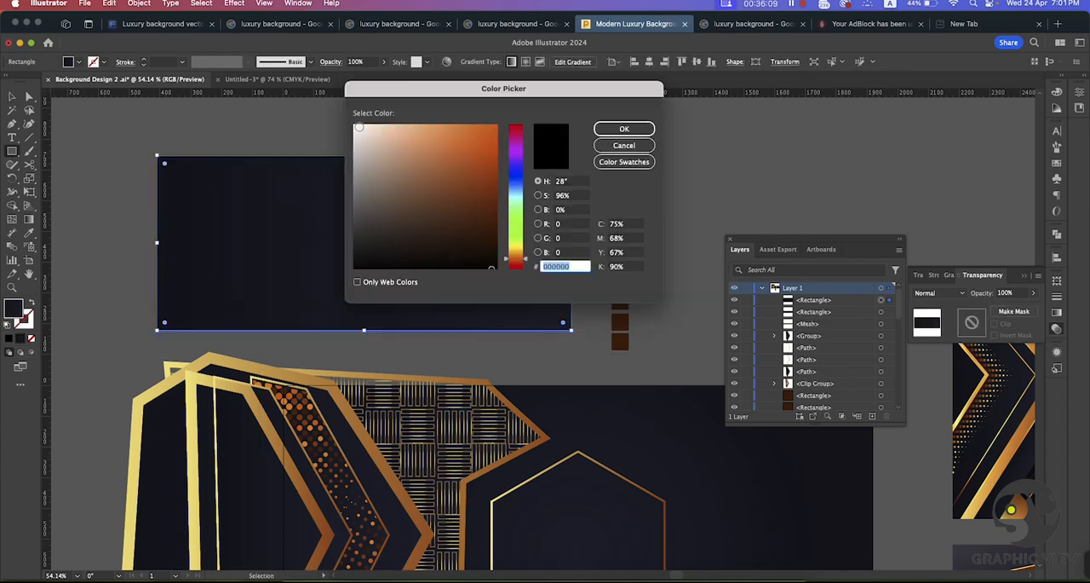
{"action": "left_click", "coordinate": [357, 126]}
{"action": "left_click", "coordinate": [615, 129]}
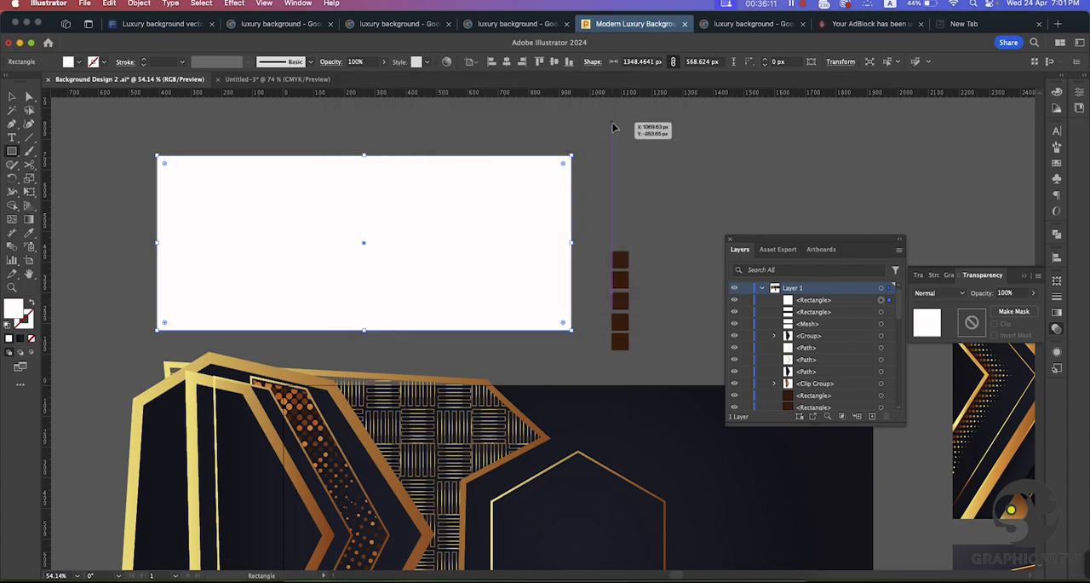
{"action": "key", "text": "super+shift+bracketleft"}
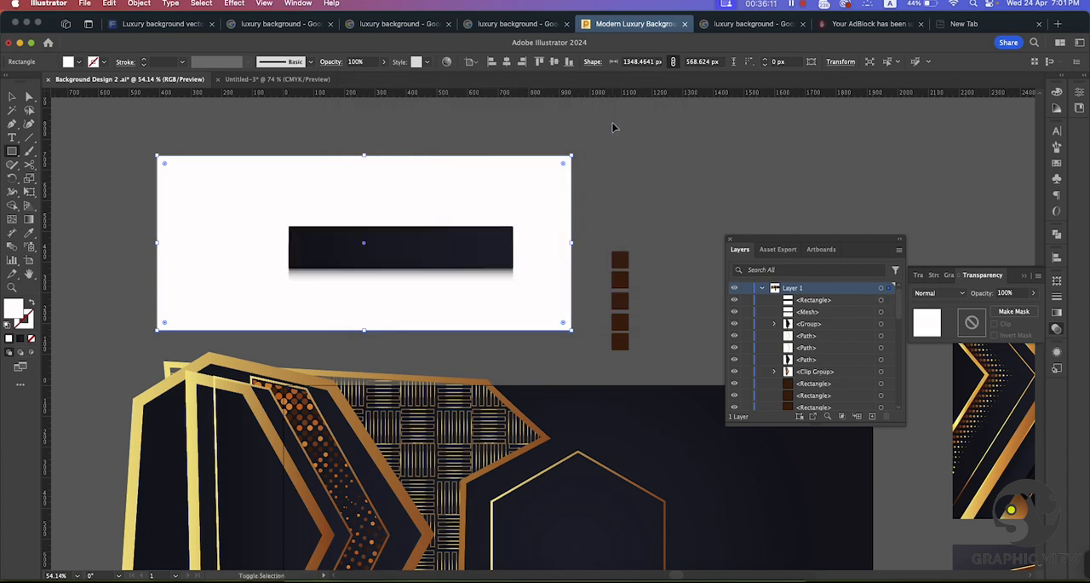
Step: Move the white rectangle aside, then shift the dark bar and mesh away from it and separate the dark bar from the mesh
{"action": "left_click", "coordinate": [13, 98]}
{"action": "left_click", "coordinate": [107, 133]}
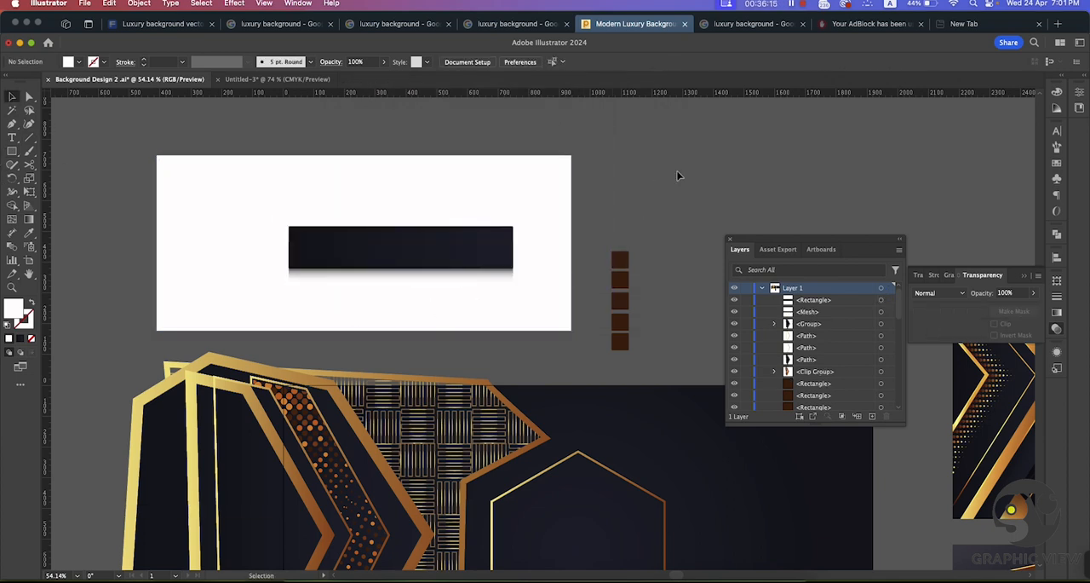
{"action": "left_click_drag", "start_coordinate": [542, 206], "coordinate": [226, 215]}
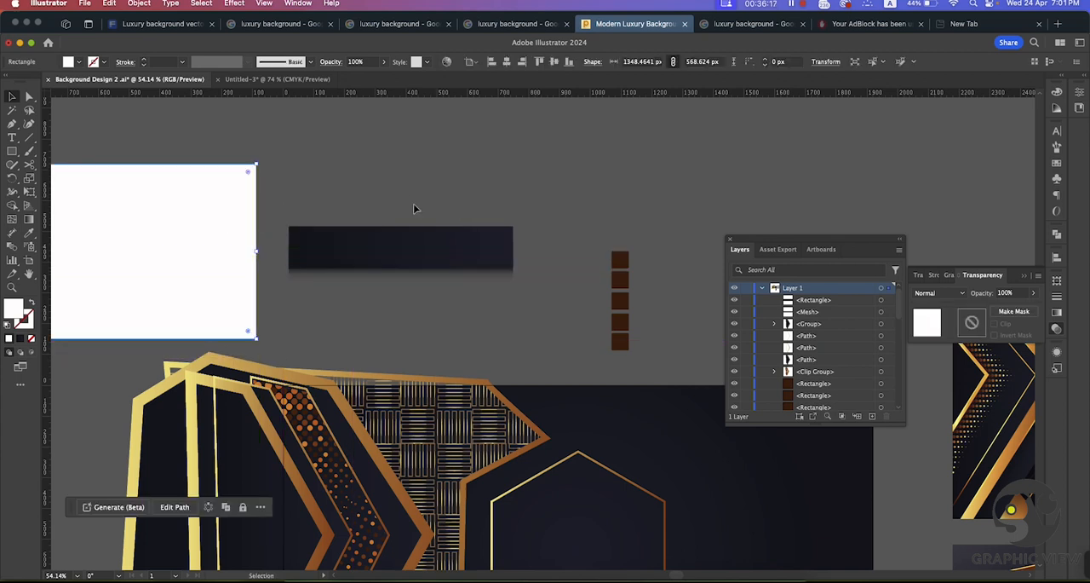
{"action": "left_click_drag", "start_coordinate": [430, 243], "coordinate": [838, 174]}
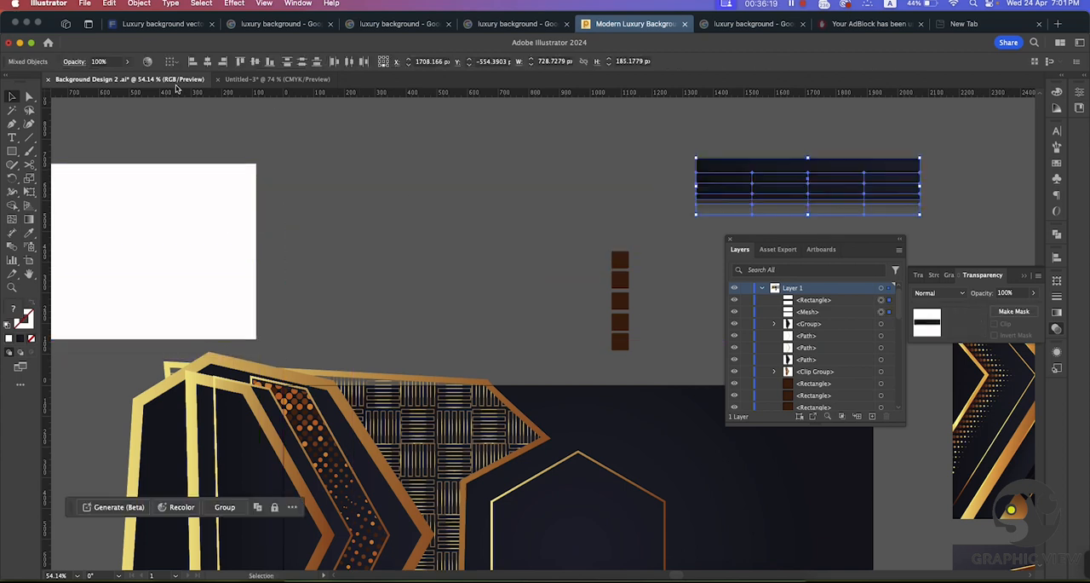
{"action": "left_click", "coordinate": [516, 136]}
{"action": "left_click_drag", "start_coordinate": [726, 163], "coordinate": [343, 165]}
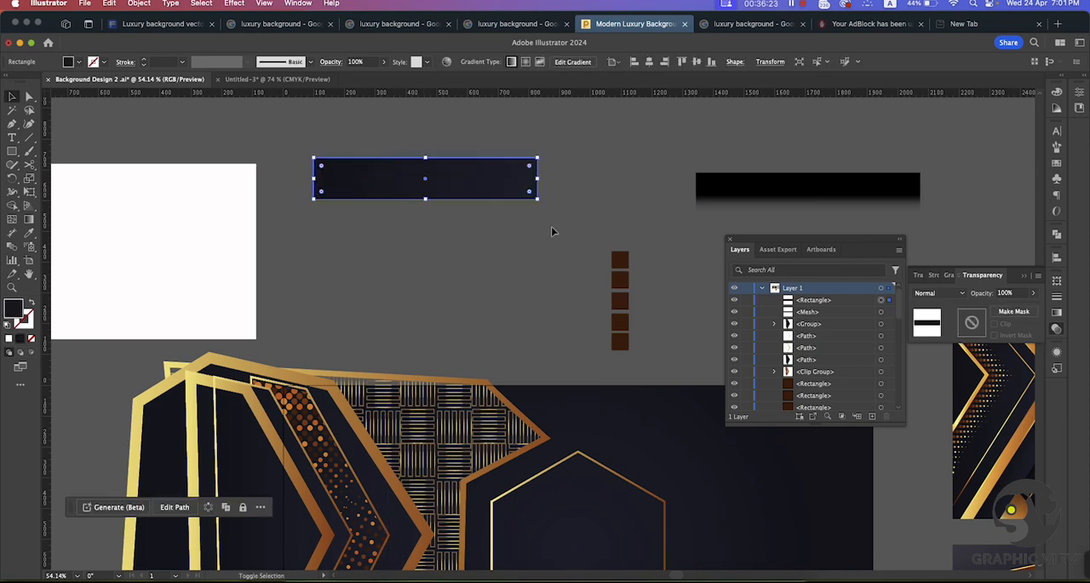
Step: Duplicate the dark gradient bar directly below the original, leaving a narrow gap between them
{"action": "left_click_drag", "start_coordinate": [462, 197], "coordinate": [445, 237]}
{"action": "left_click", "coordinate": [575, 187]}
{"action": "left_click", "coordinate": [443, 257]}
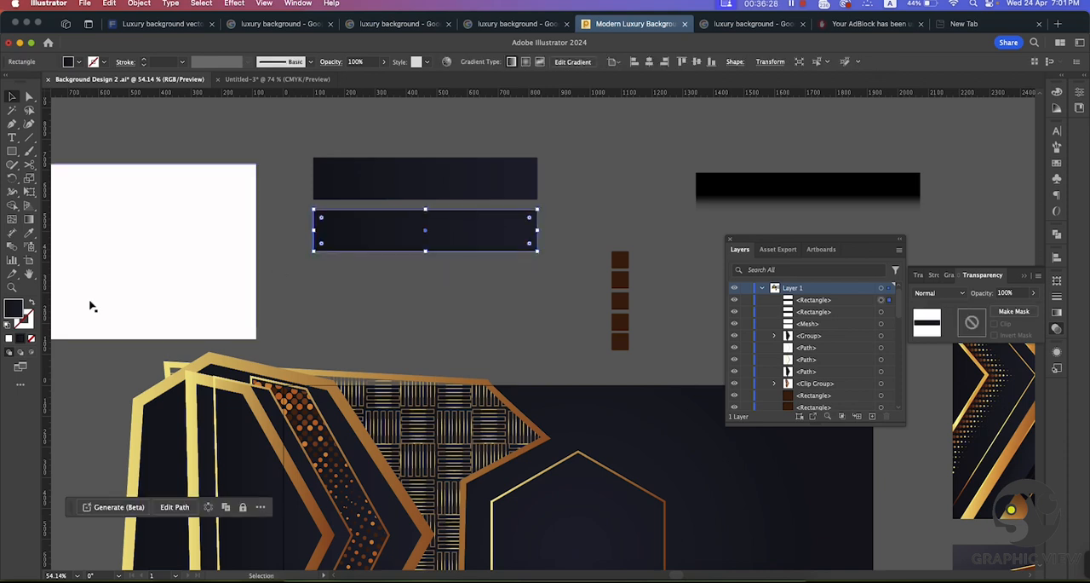
Step: Try filling the lower bar with white (ffffff), and undo the fill change
{"action": "double_click", "coordinate": [13, 310]}
{"action": "type", "text": "ffffff"}
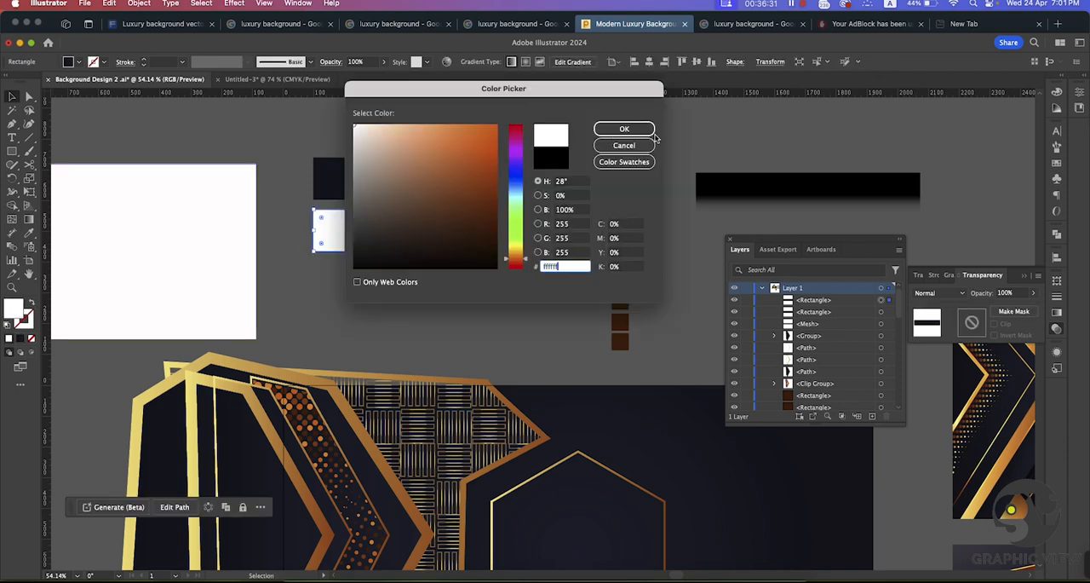
{"action": "left_click", "coordinate": [622, 131]}
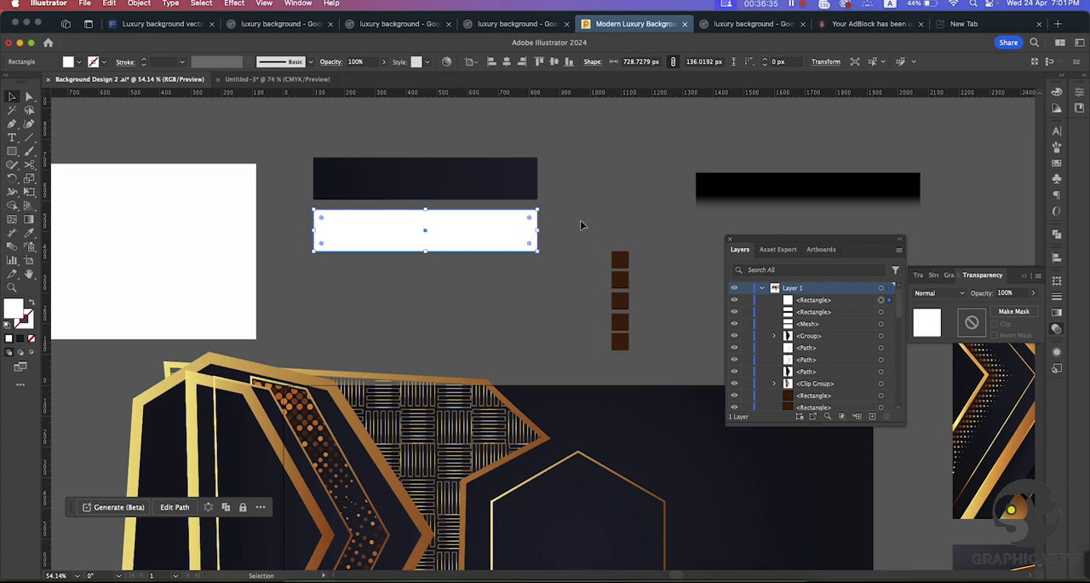
{"action": "key", "text": "super+z"}
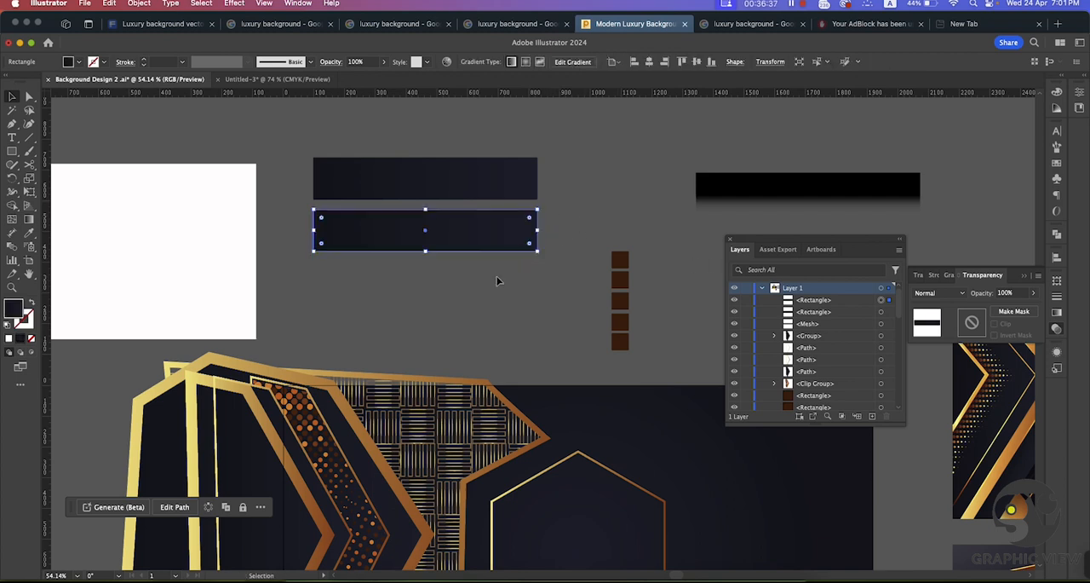
Step: Set the opacity of the lower dark bar to 0%
{"action": "left_click", "coordinate": [499, 280]}
{"action": "left_click", "coordinate": [475, 241]}
{"action": "left_click", "coordinate": [1033, 293]}
{"action": "left_click_drag", "start_coordinate": [1031, 306], "coordinate": [737, 324]}
{"action": "left_click", "coordinate": [519, 281]}
Step: Select the opaque bar together with its transparent copy and set the blend spacing to 35 specified steps
{"action": "left_click", "coordinate": [480, 226]}
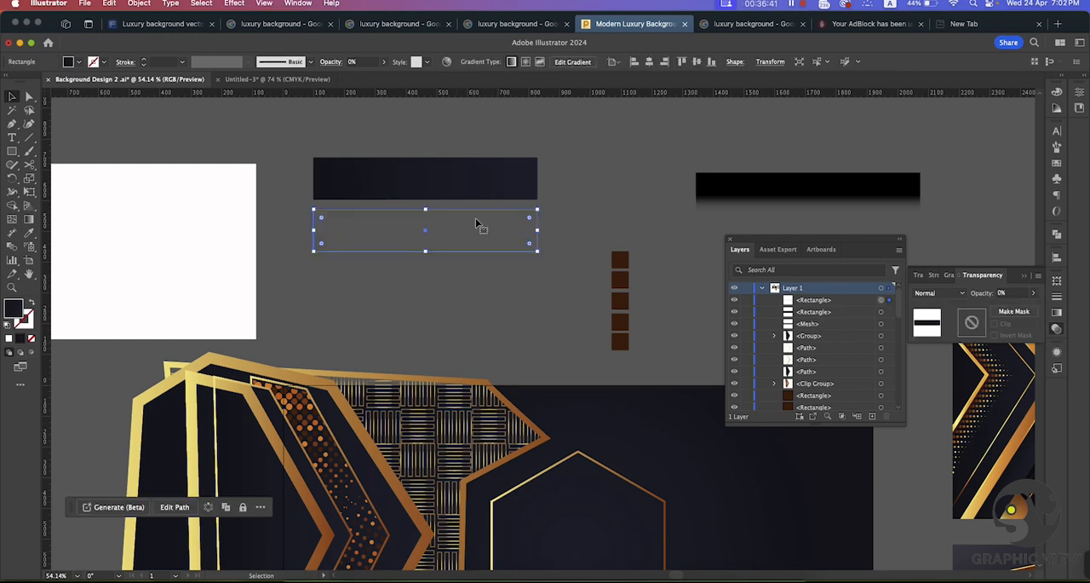
{"action": "scroll", "coordinate": [510, 205], "scroll_direction": "left", "scroll_amount": 1}
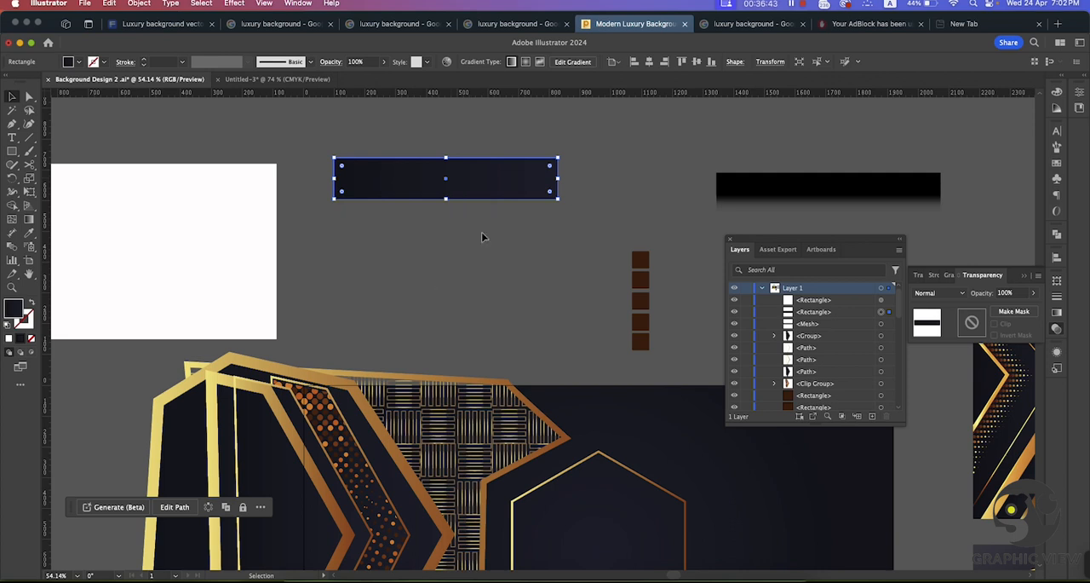
{"action": "left_click", "coordinate": [494, 171], "text": "shift"}
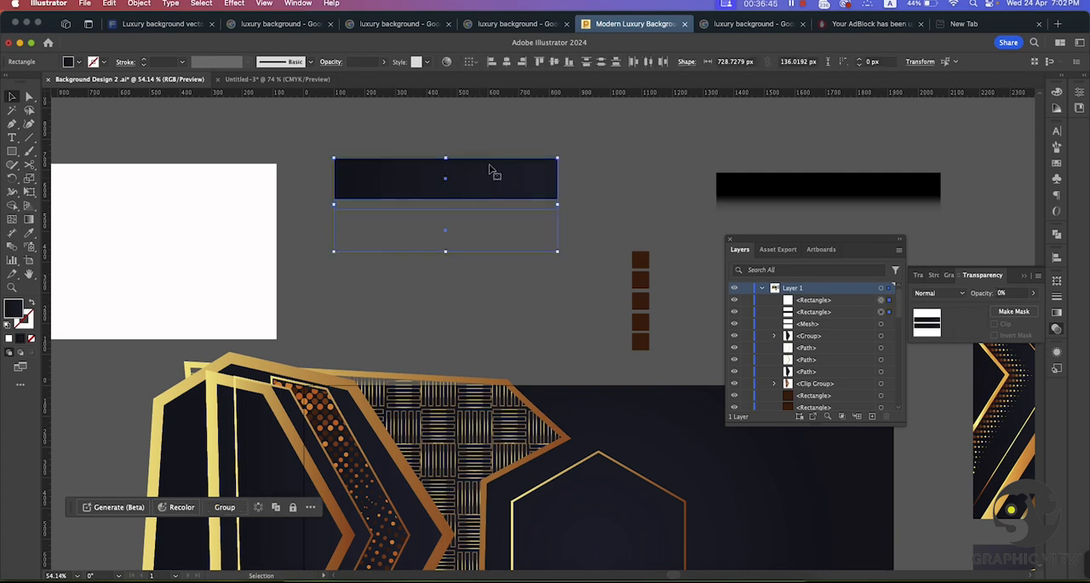
{"action": "double_click", "coordinate": [12, 247]}
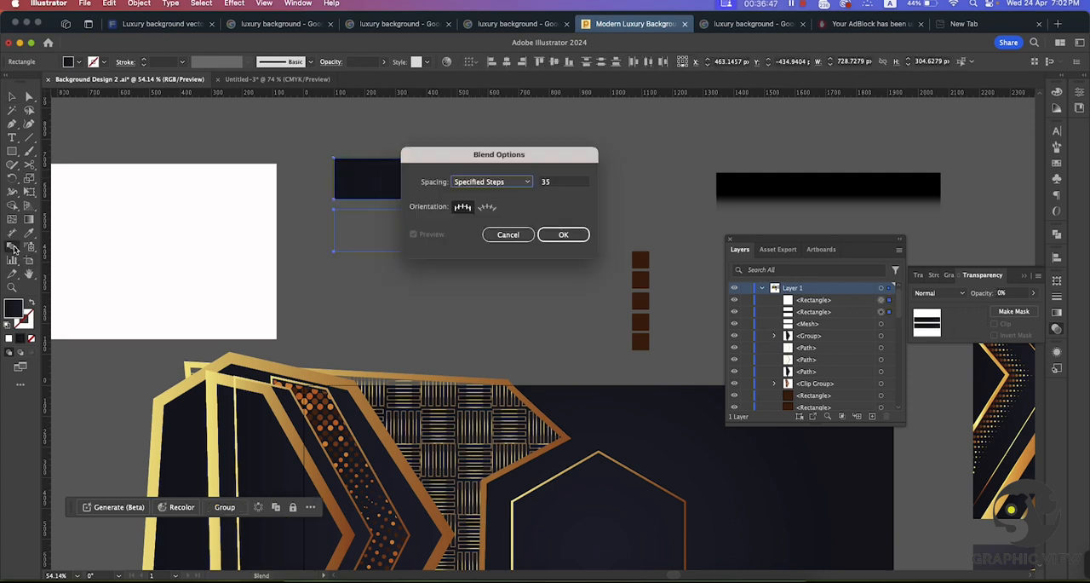
{"action": "left_click_drag", "start_coordinate": [451, 163], "coordinate": [690, 150]}
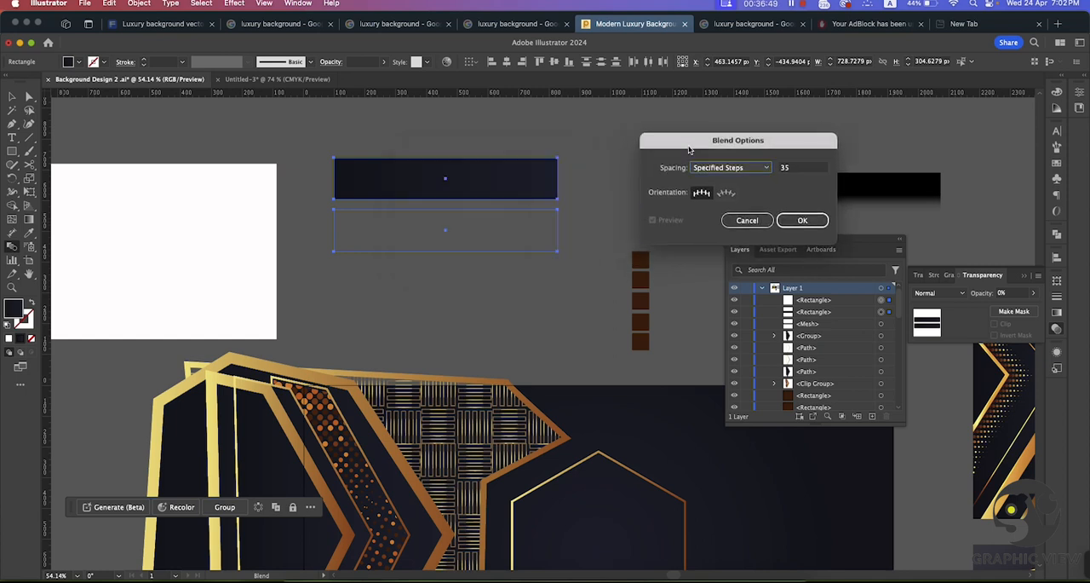
{"action": "left_click", "coordinate": [724, 168]}
{"action": "left_click", "coordinate": [800, 170]}
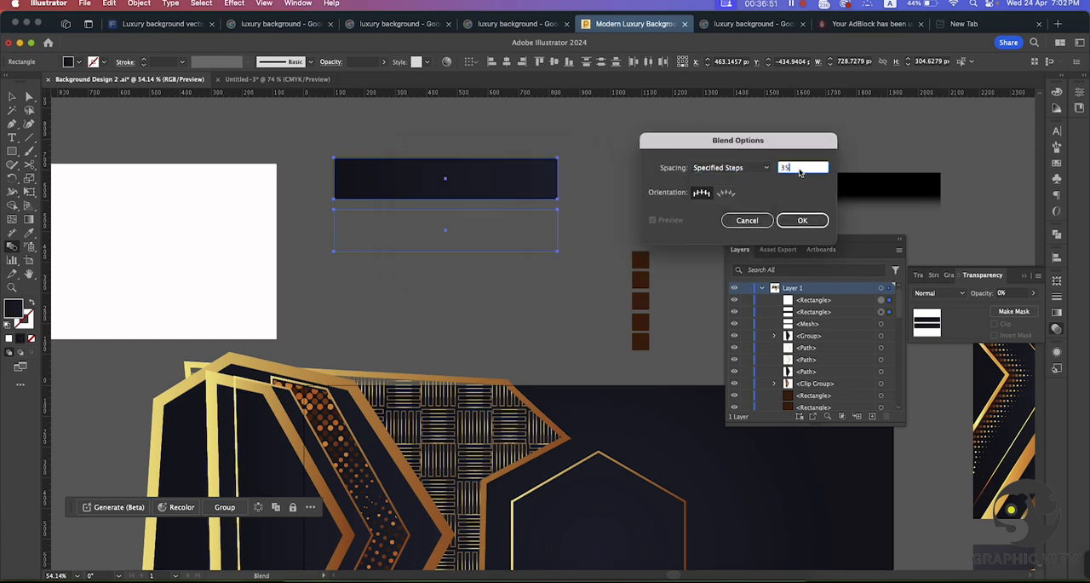
{"action": "left_click", "coordinate": [803, 221]}
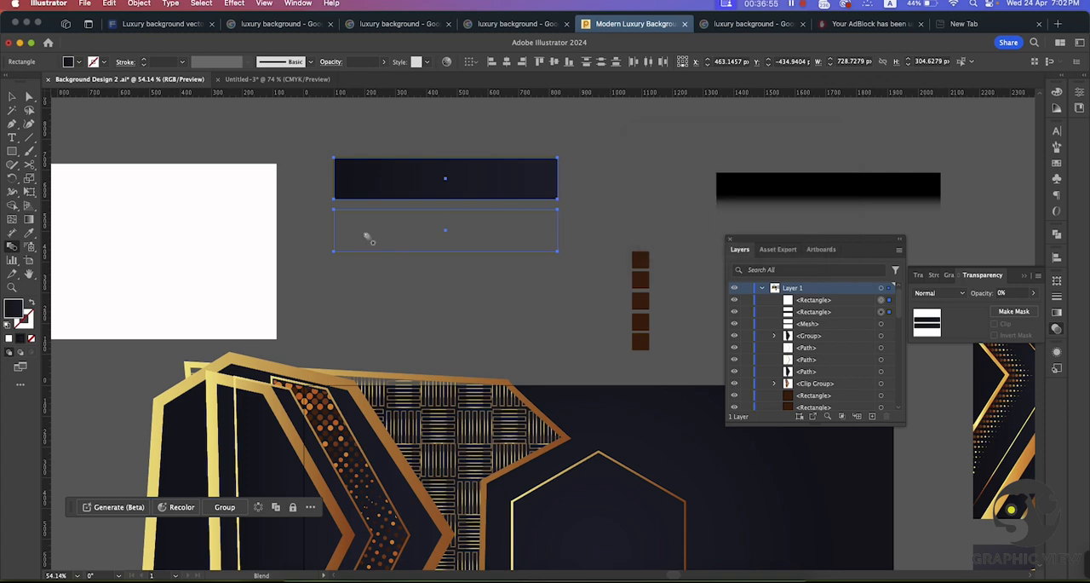
Step: Make a blend between the opaque bar and its transparent copy, and deselect it
{"action": "left_click", "coordinate": [139, 4]}
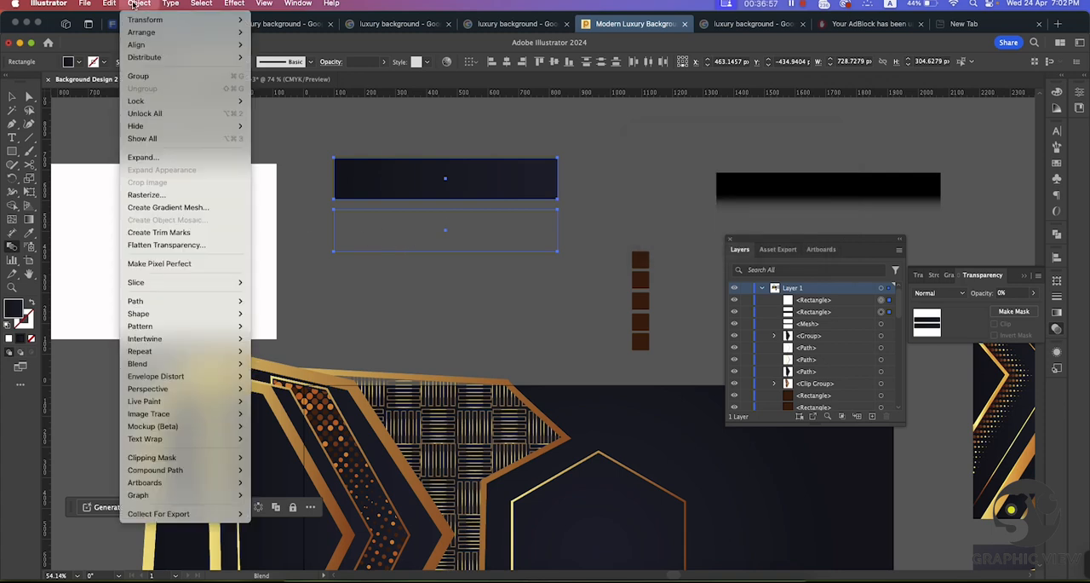
{"action": "mouse_move", "coordinate": [168, 368]}
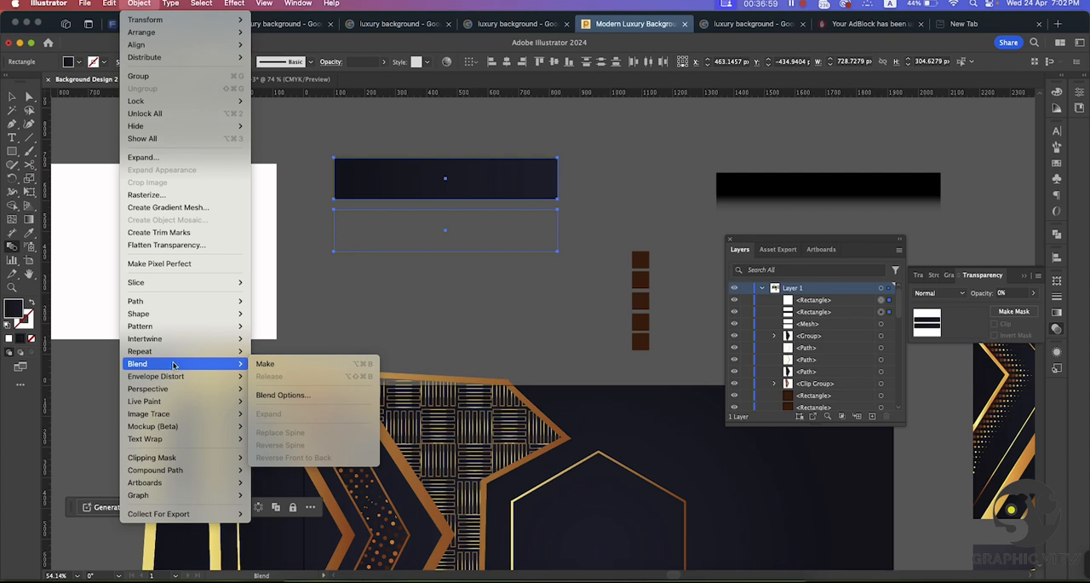
{"action": "left_click", "coordinate": [270, 365]}
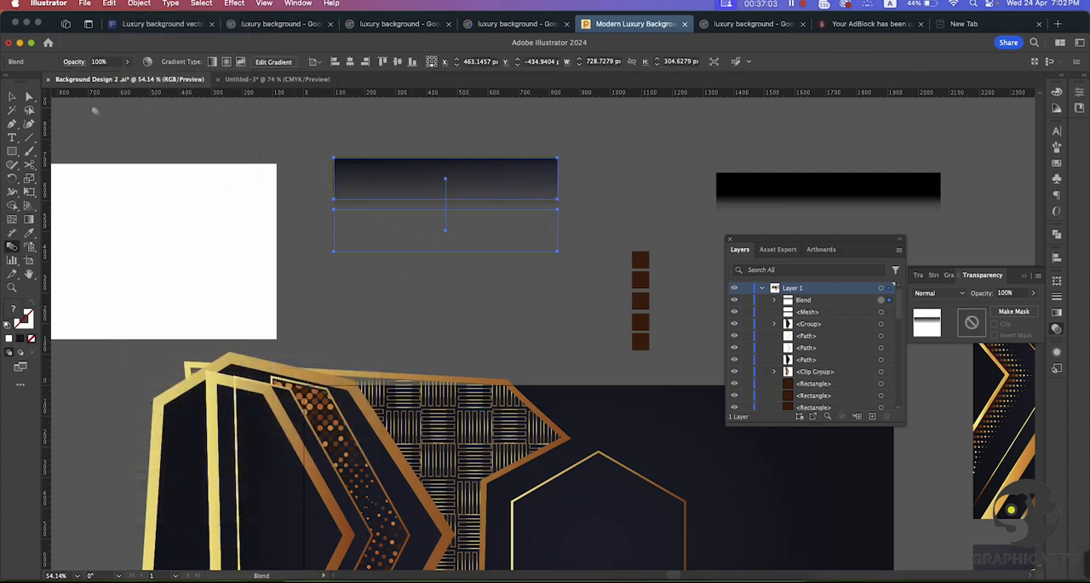
{"action": "left_click", "coordinate": [13, 97]}
{"action": "left_click", "coordinate": [258, 133]}
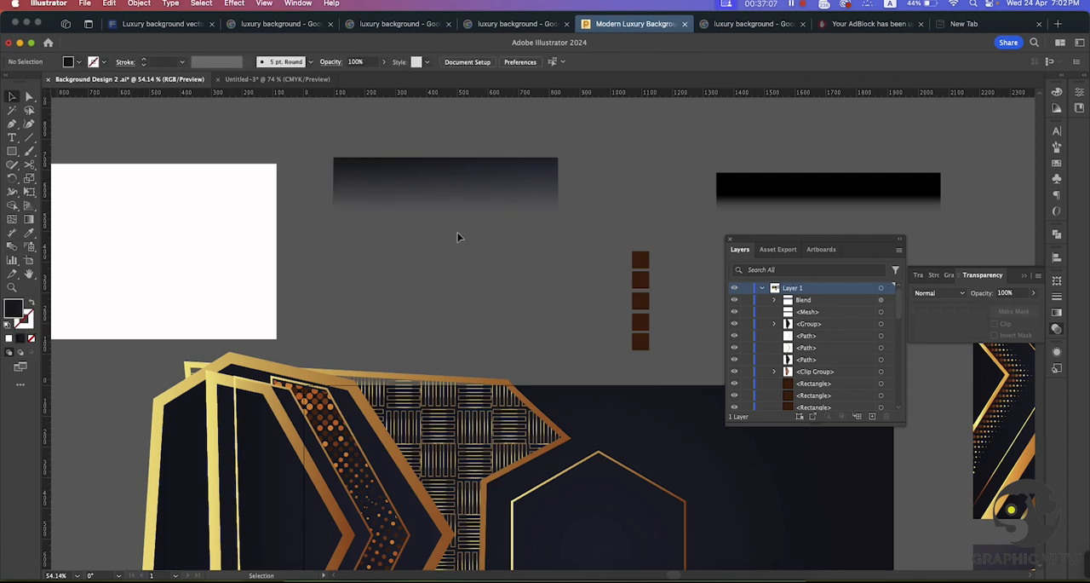
Step: Move the blend onto the white rectangle and bring the black mesh bar closer to it
{"action": "left_click_drag", "start_coordinate": [434, 199], "coordinate": [578, 189]}
{"action": "left_click_drag", "start_coordinate": [377, 241], "coordinate": [285, 236]}
{"action": "left_click", "coordinate": [572, 192]}
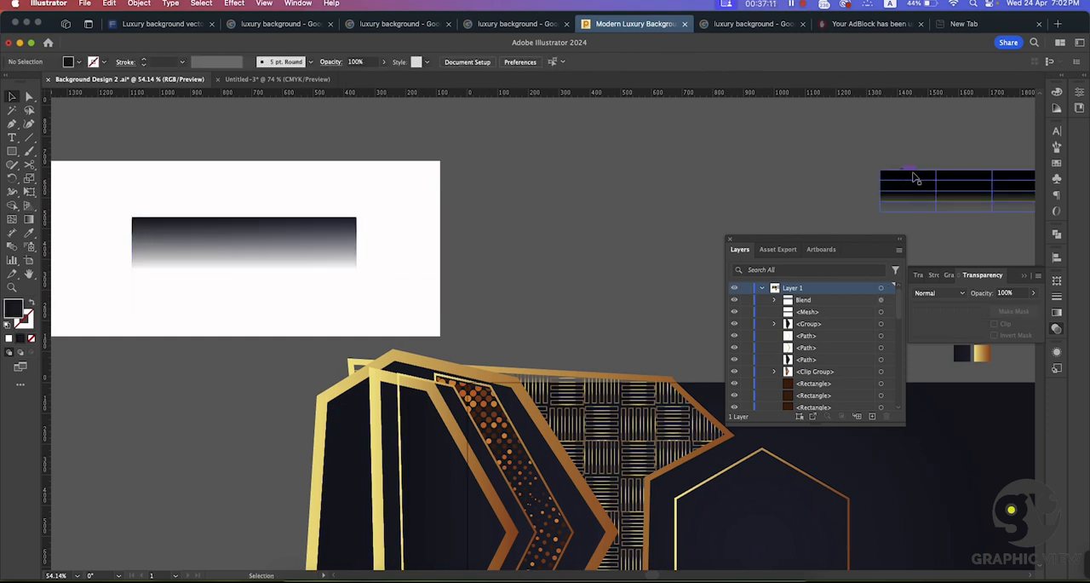
{"action": "left_click_drag", "start_coordinate": [913, 176], "coordinate": [667, 188]}
Step: Draw a black rectangle about 913 × 218 px over the blend and narrow it to about 738 px, matching the blend's sides
{"action": "left_click", "coordinate": [12, 152]}
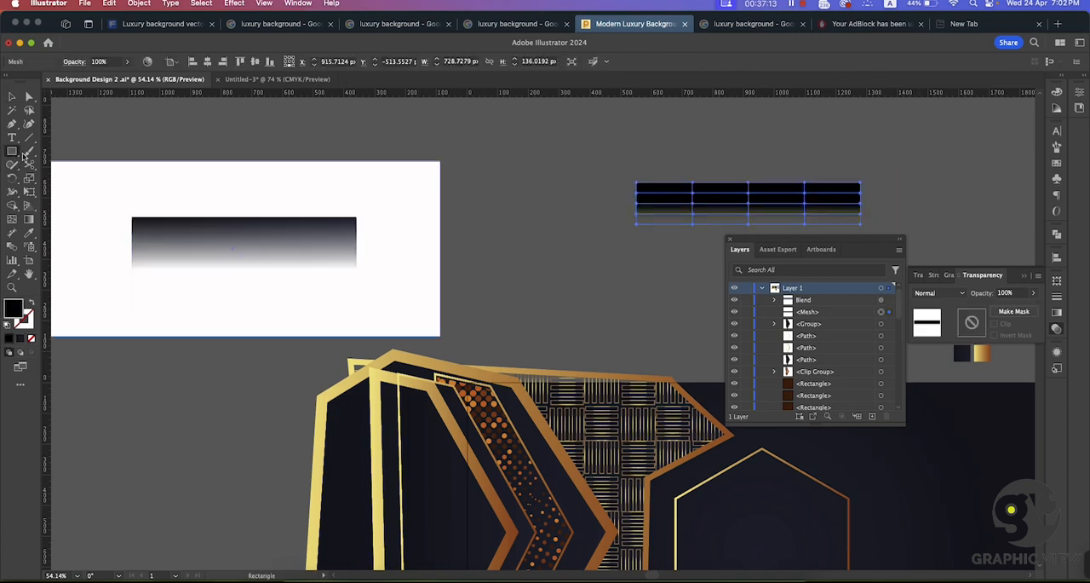
{"action": "left_click_drag", "start_coordinate": [112, 193], "coordinate": [391, 257]}
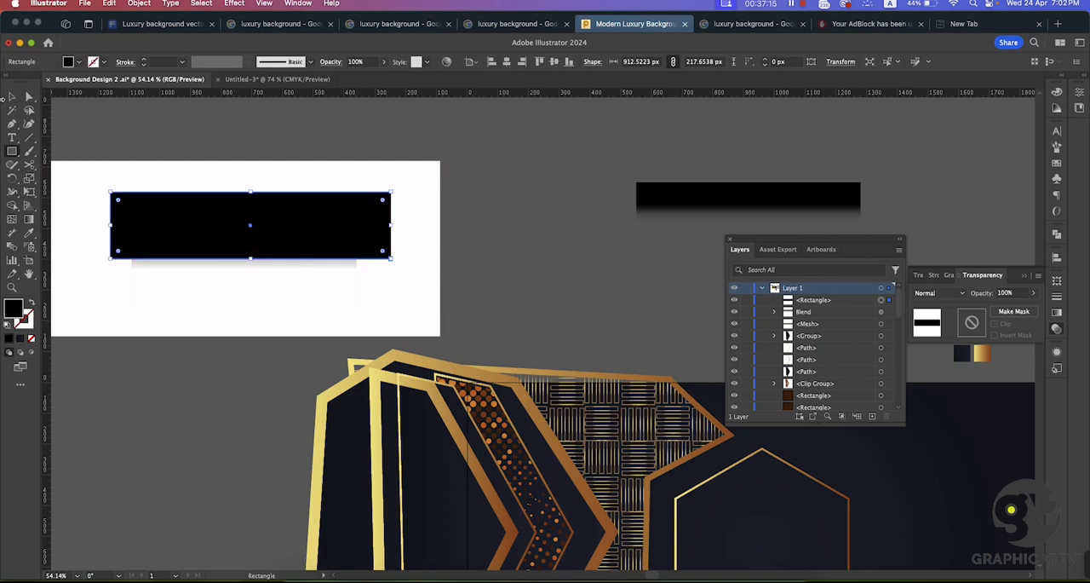
{"action": "left_click", "coordinate": [11, 97]}
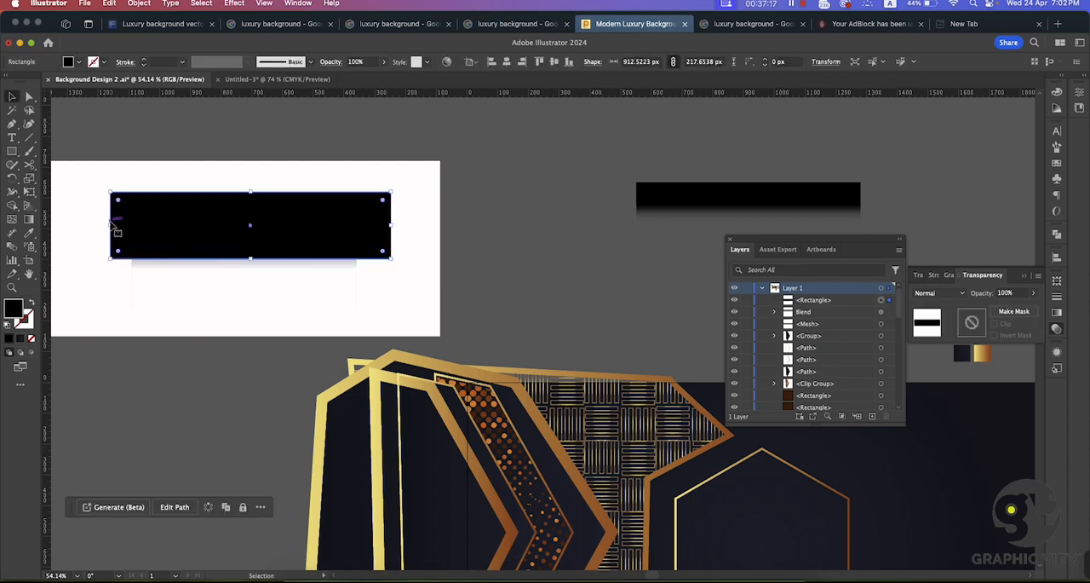
{"action": "left_click_drag", "start_coordinate": [111, 226], "coordinate": [130, 225]}
{"action": "left_click_drag", "start_coordinate": [391, 225], "coordinate": [358, 226]}
Step: Stretch the blend below the black rectangle and raise the upper anchor of its spine so the fade starts higher
{"action": "left_click_drag", "start_coordinate": [274, 257], "coordinate": [246, 329]}
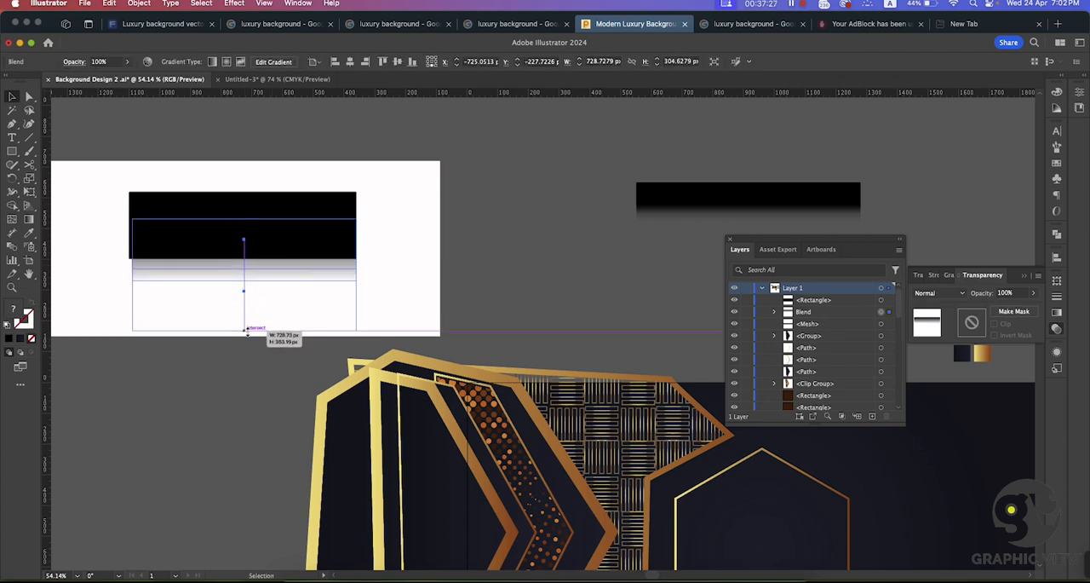
{"action": "left_click", "coordinate": [505, 285]}
{"action": "left_click", "coordinate": [316, 275]}
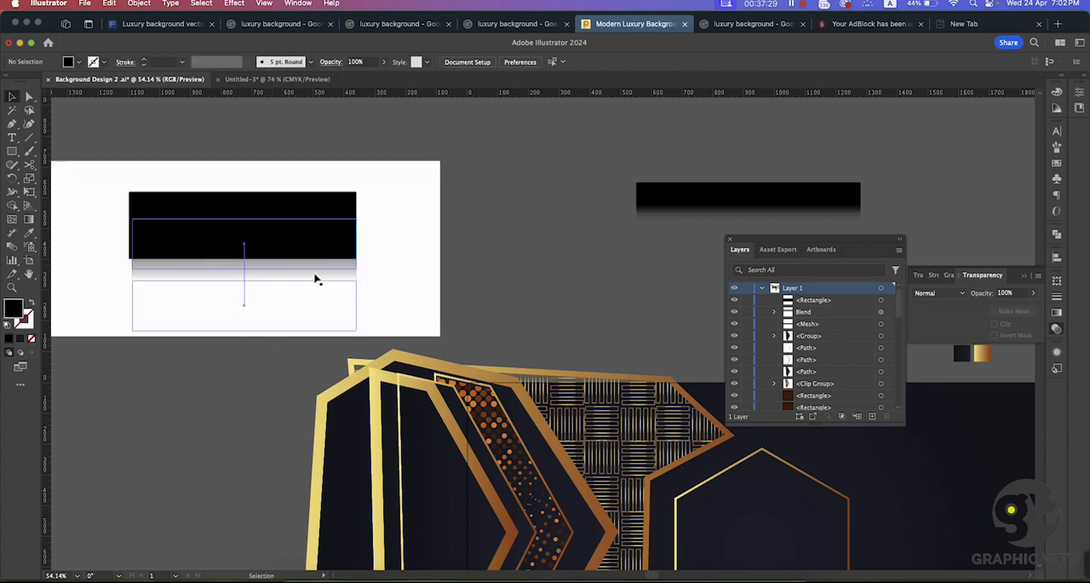
{"action": "left_click", "coordinate": [29, 98]}
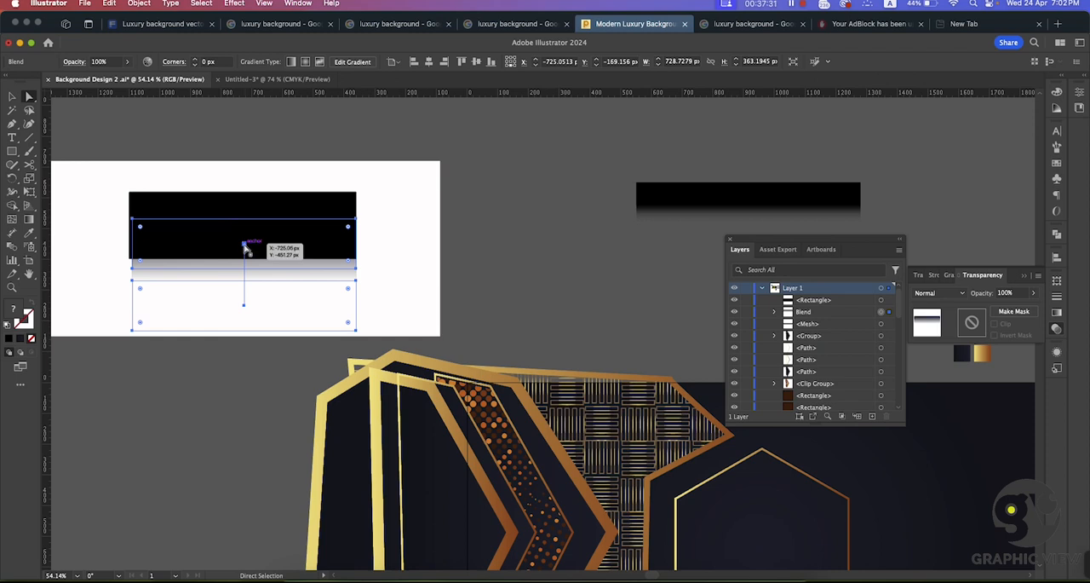
{"action": "left_click_drag", "start_coordinate": [243, 245], "coordinate": [244, 214]}
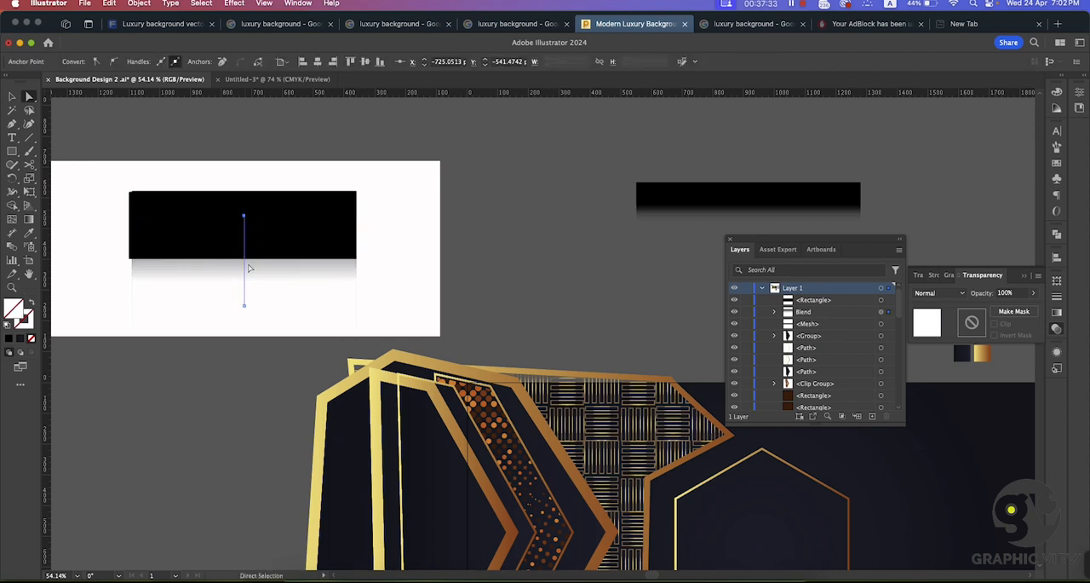
{"action": "left_click", "coordinate": [531, 219]}
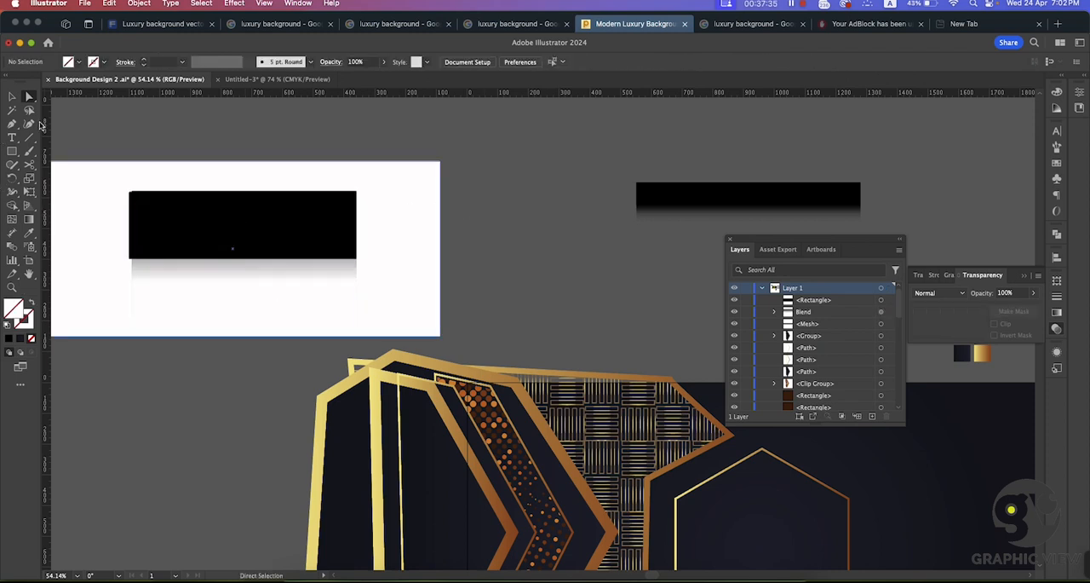
Step: Move the black rectangle off the white rectangle and place the blend on the empty canvas above the artwork
{"action": "left_click", "coordinate": [12, 96]}
{"action": "left_click_drag", "start_coordinate": [250, 230], "coordinate": [567, 222]}
{"action": "left_click", "coordinate": [312, 227]}
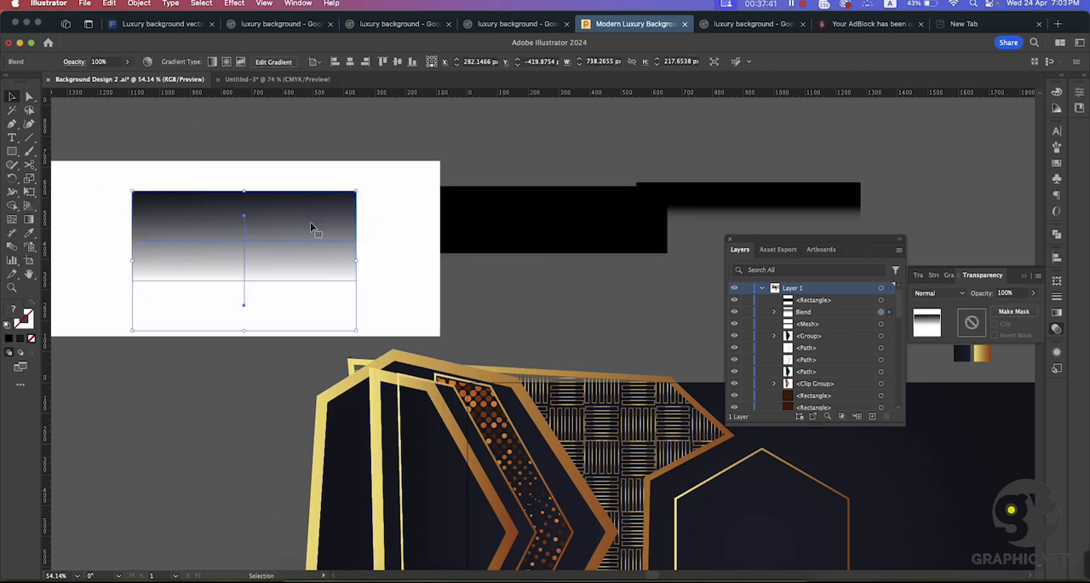
{"action": "left_click_drag", "start_coordinate": [296, 217], "coordinate": [559, 185]}
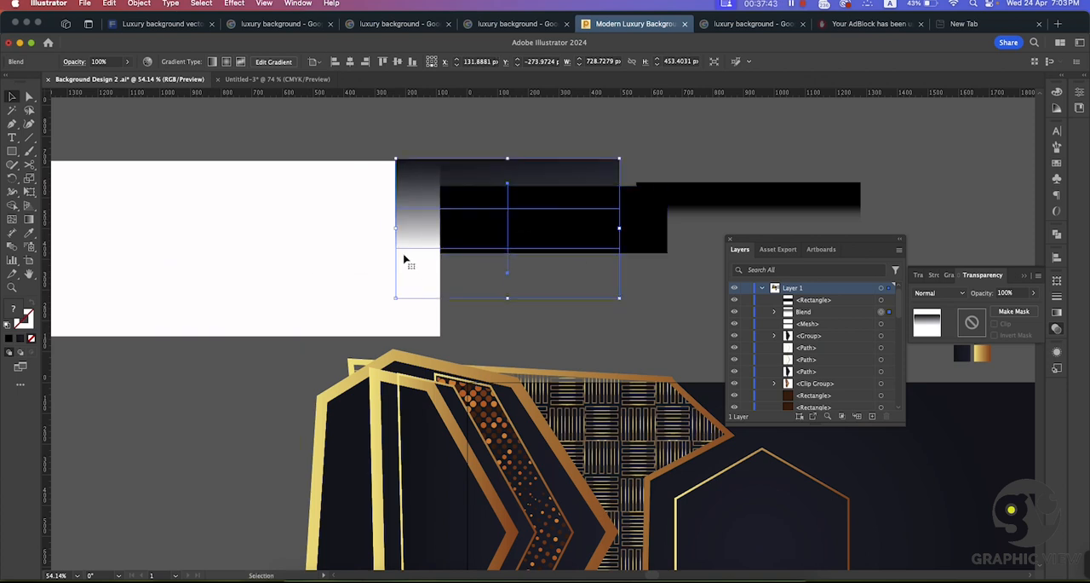
{"action": "key", "text": "super+space"}
{"action": "left_click_drag", "start_coordinate": [357, 276], "coordinate": [203, 217]}
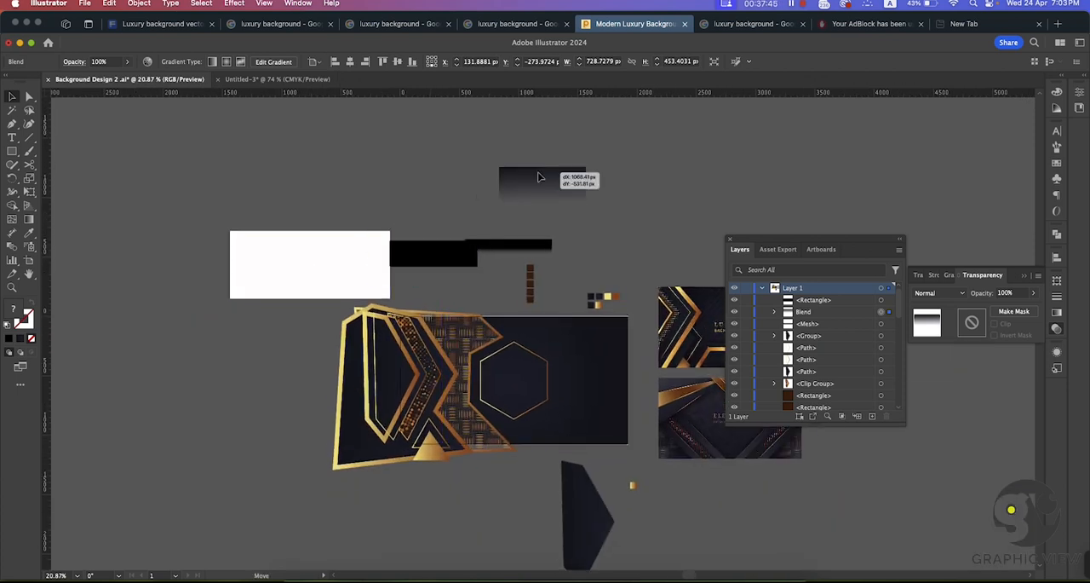
{"action": "left_click", "coordinate": [407, 175]}
{"action": "left_click_drag", "start_coordinate": [594, 251], "coordinate": [620, 235]}
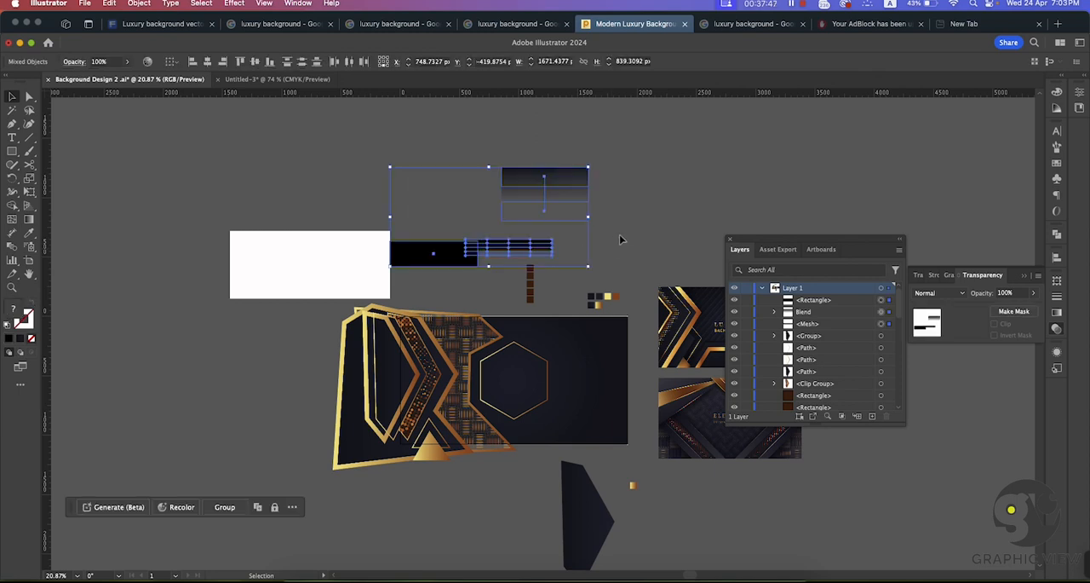
{"action": "left_click", "coordinate": [623, 235]}
{"action": "key", "text": "super+space"}
{"action": "left_click_drag", "start_coordinate": [289, 235], "coordinate": [354, 256]}
{"action": "key", "text": "space"}
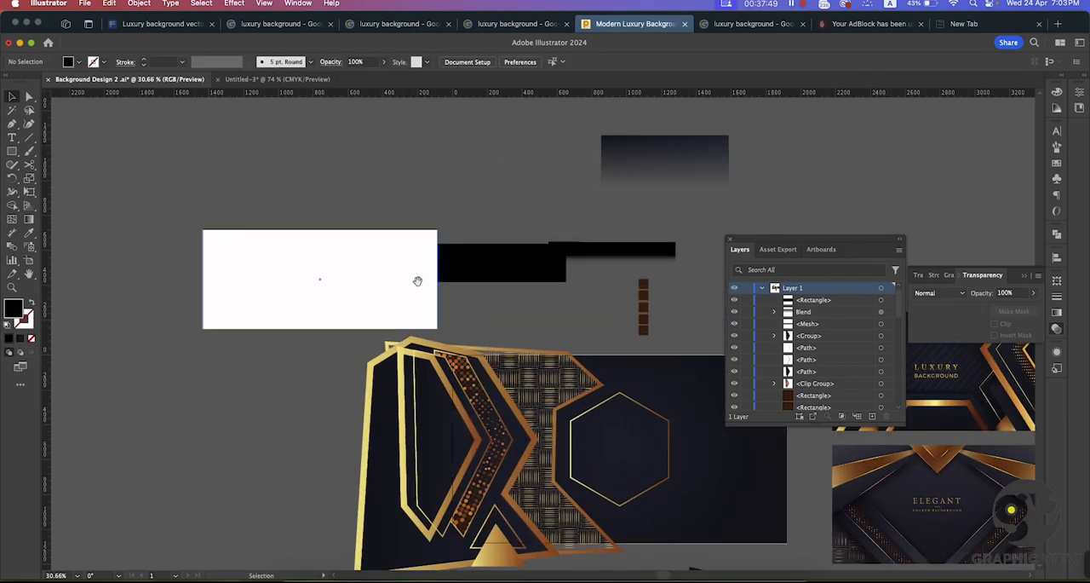
{"action": "left_click_drag", "start_coordinate": [416, 280], "coordinate": [267, 205]}
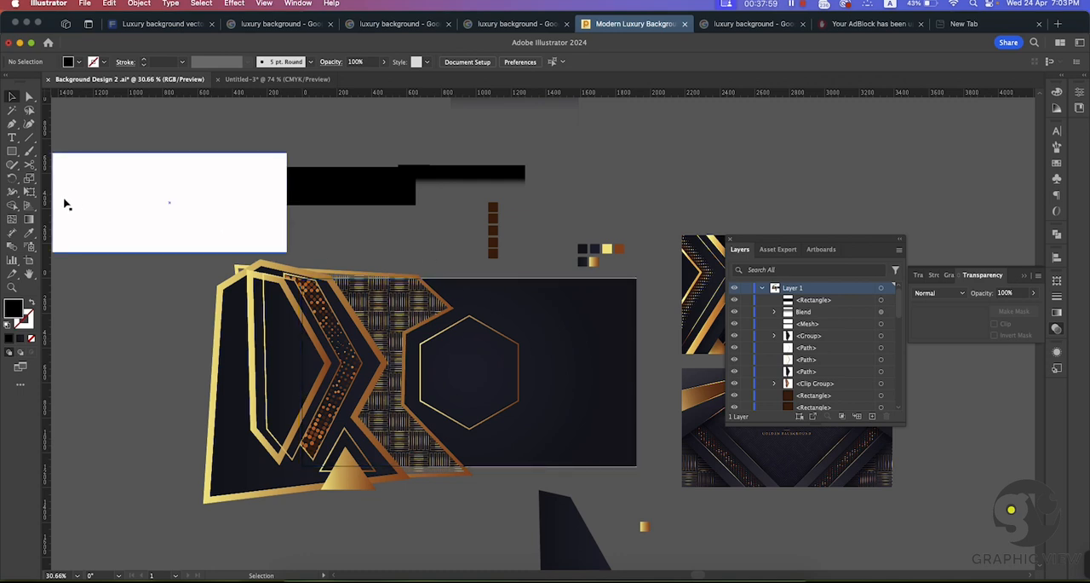
{"action": "left_click", "coordinate": [12, 151]}
{"action": "left_click_drag", "start_coordinate": [125, 178], "coordinate": [183, 231]}
{"action": "key", "text": "Delete"}
{"action": "left_click_drag", "start_coordinate": [12, 151], "coordinate": [63, 190]}
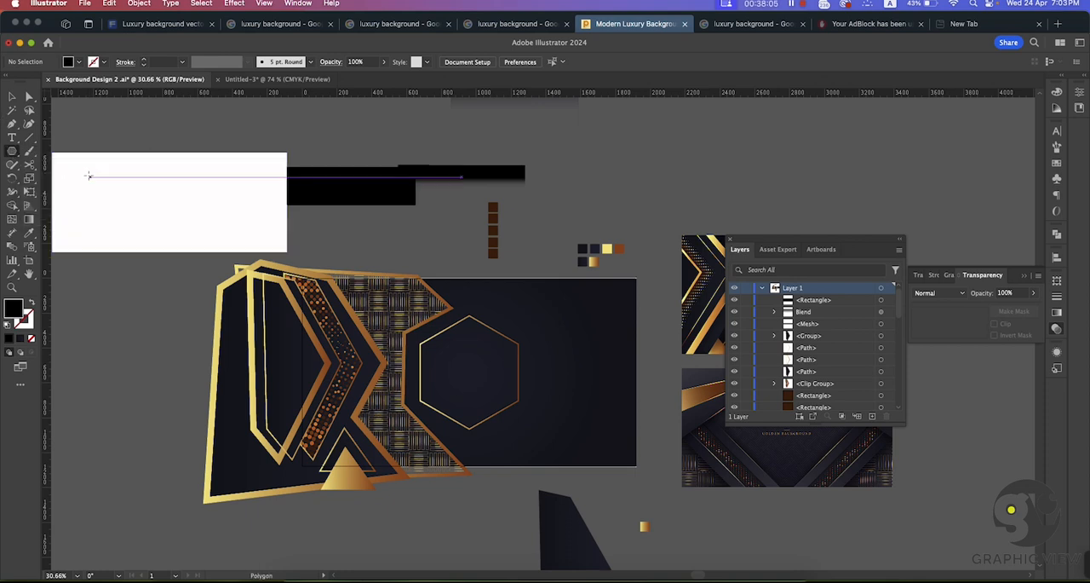
Step: Draw a black circle about 355 px in diameter on the white rectangle and place it right of the rectangle's centre
{"action": "left_click_drag", "start_coordinate": [12, 151], "coordinate": [63, 190]}
{"action": "left_click_drag", "start_coordinate": [150, 178], "coordinate": [215, 225]}
{"action": "left_click", "coordinate": [11, 98]}
{"action": "left_click", "coordinate": [155, 119]}
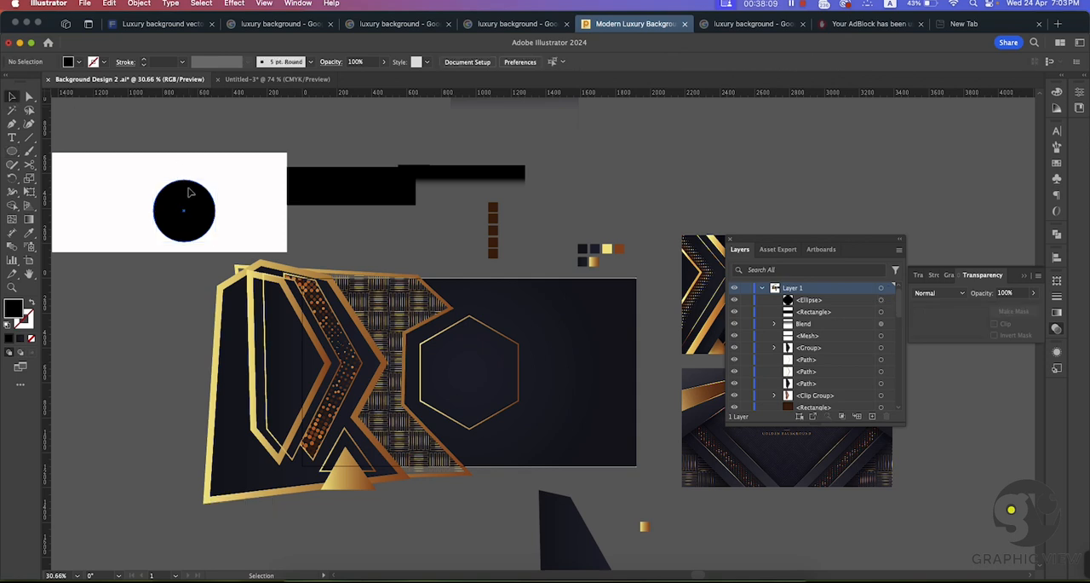
{"action": "left_click_drag", "start_coordinate": [190, 192], "coordinate": [187, 188]}
Step: Fill the circle with the White, Black gradient, make it radial and reverse it so black sits in the centre
{"action": "left_click", "coordinate": [1057, 312]}
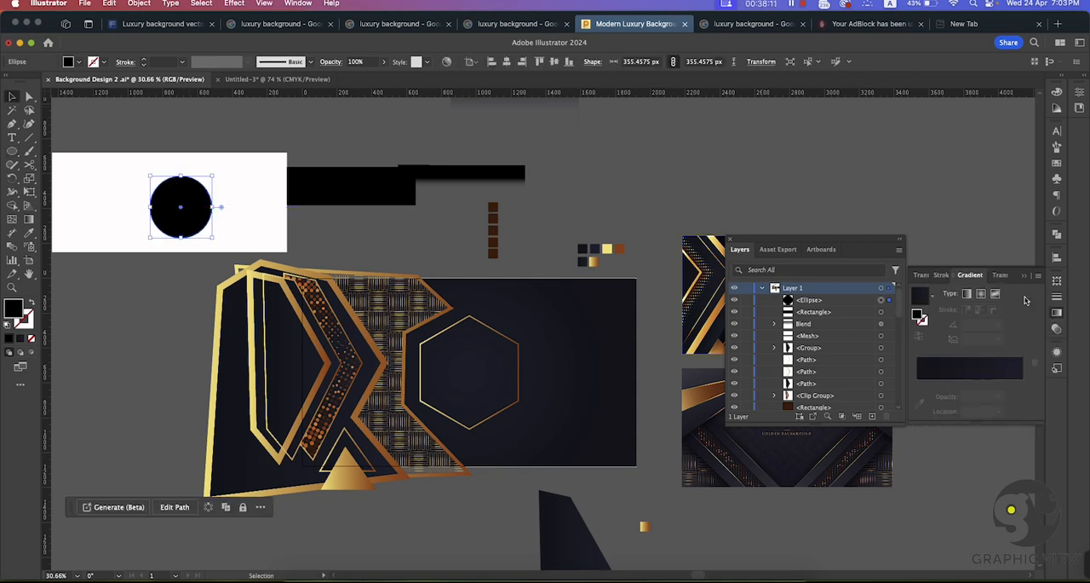
{"action": "left_click", "coordinate": [967, 294]}
{"action": "left_click", "coordinate": [933, 295]}
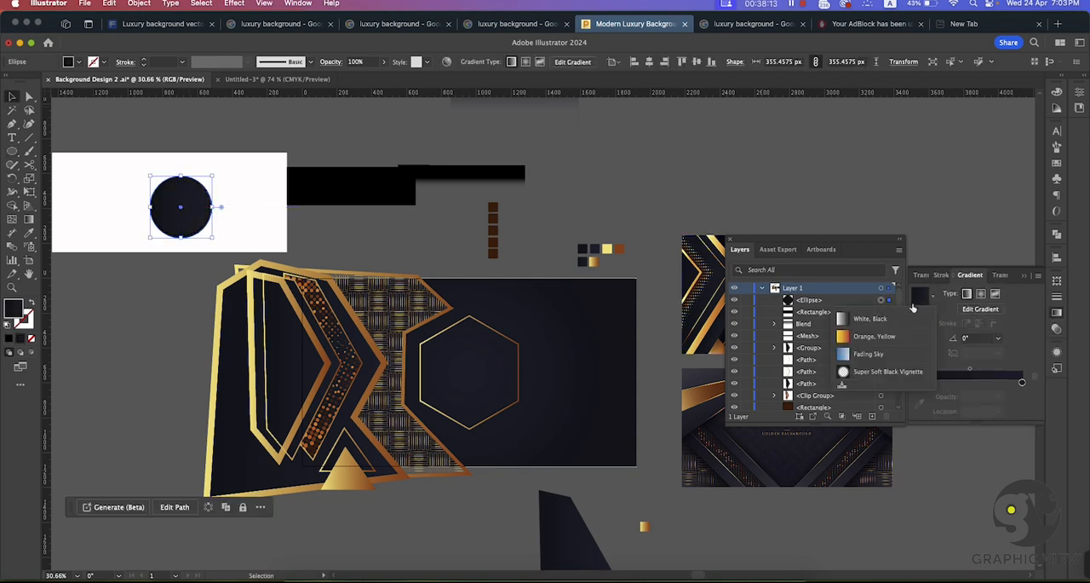
{"action": "left_click", "coordinate": [865, 318]}
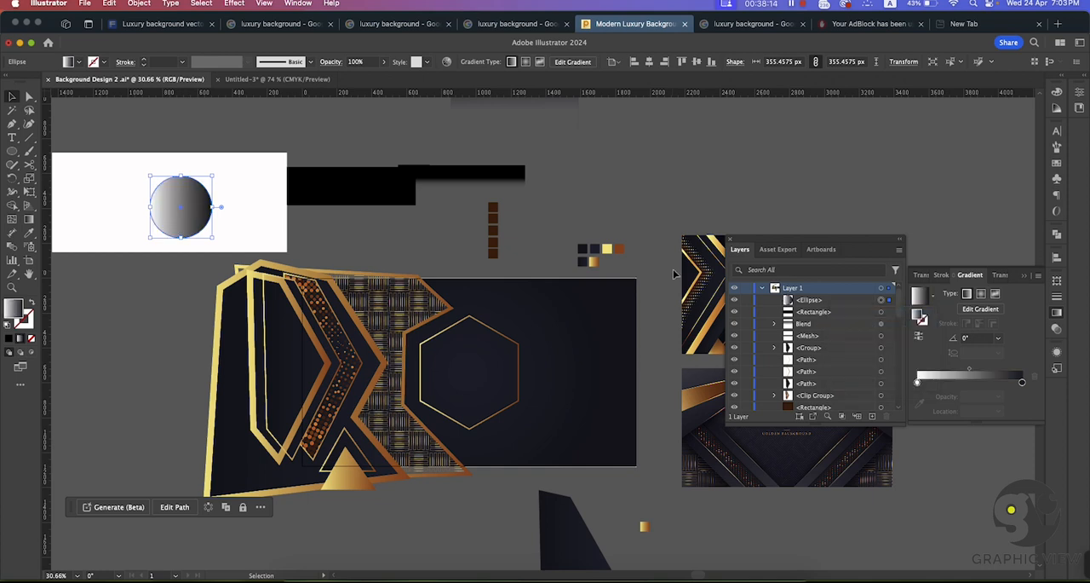
{"action": "left_click", "coordinate": [980, 294]}
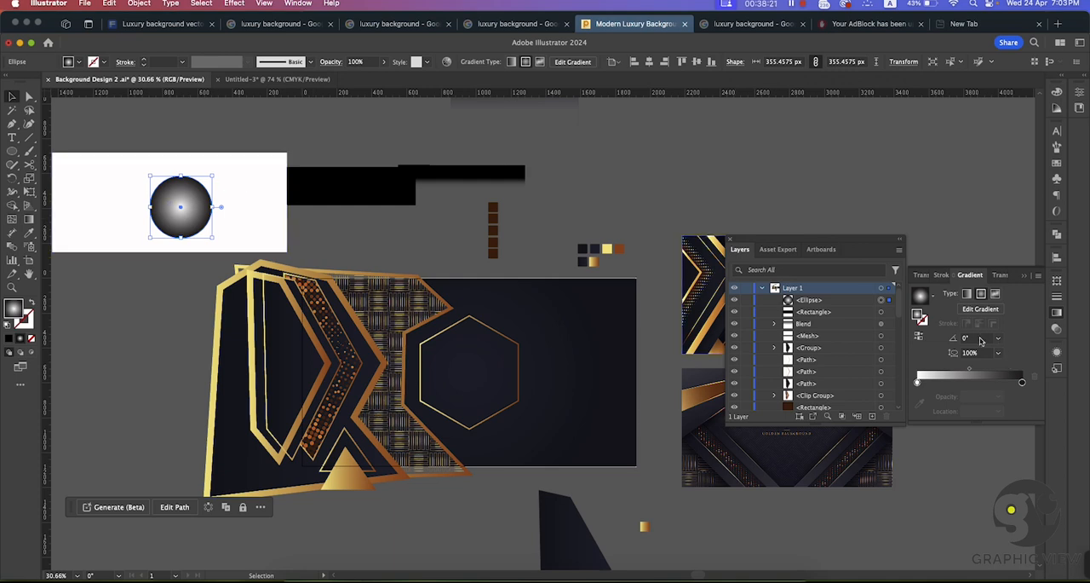
{"action": "left_click", "coordinate": [920, 337]}
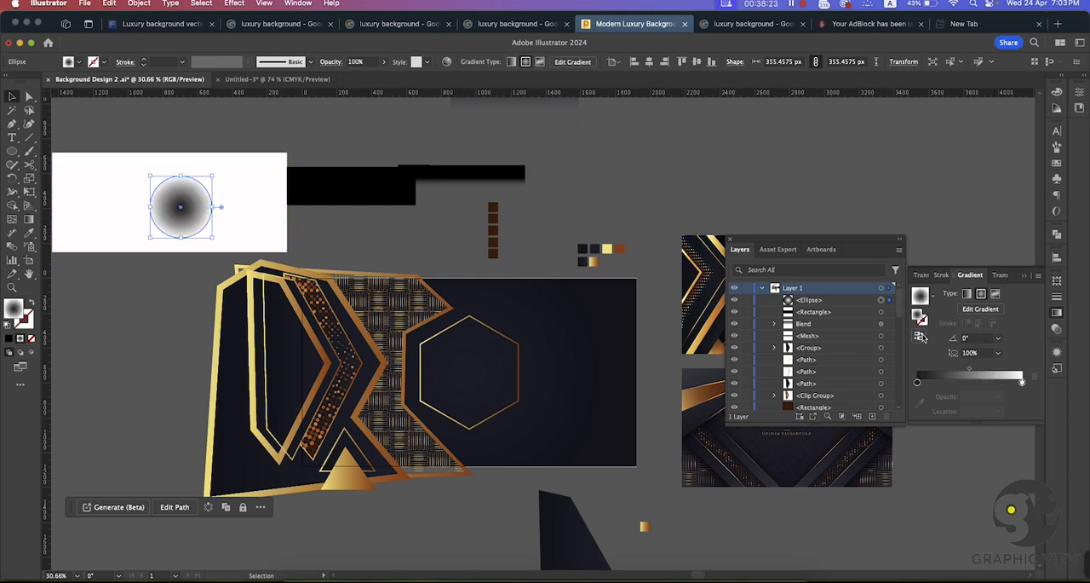
{"action": "left_click", "coordinate": [355, 227]}
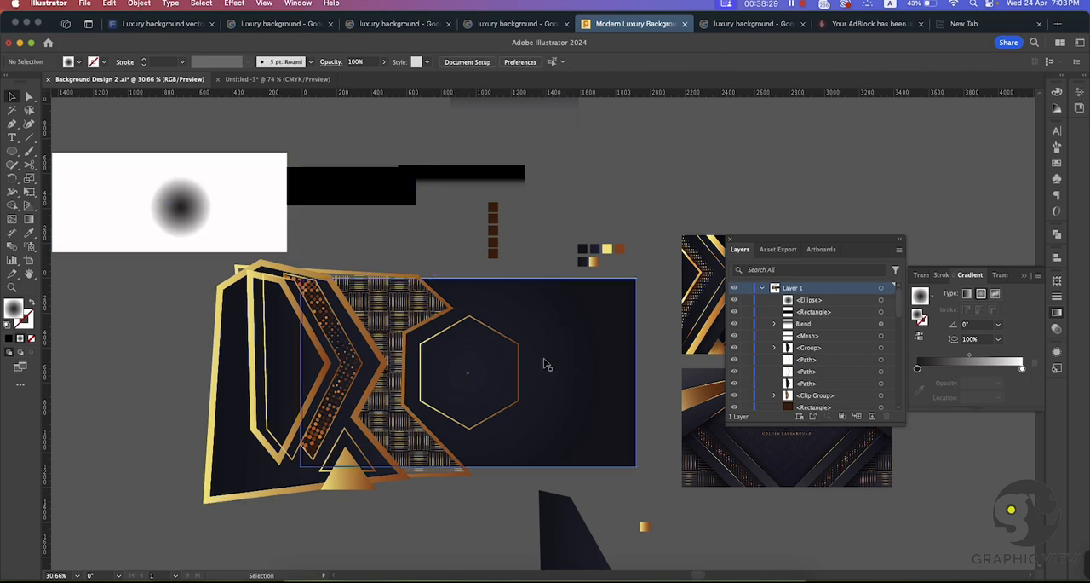
Step: Open the first gradient stop of the dark background rectangle and copy its hex colour, 212437
{"action": "left_click", "coordinate": [552, 361]}
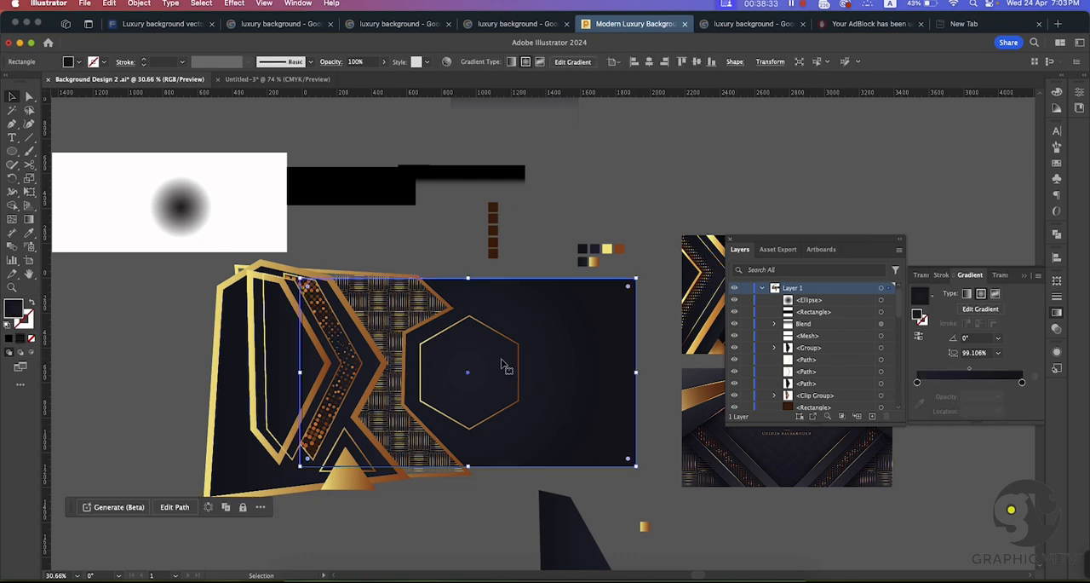
{"action": "left_click", "coordinate": [917, 383]}
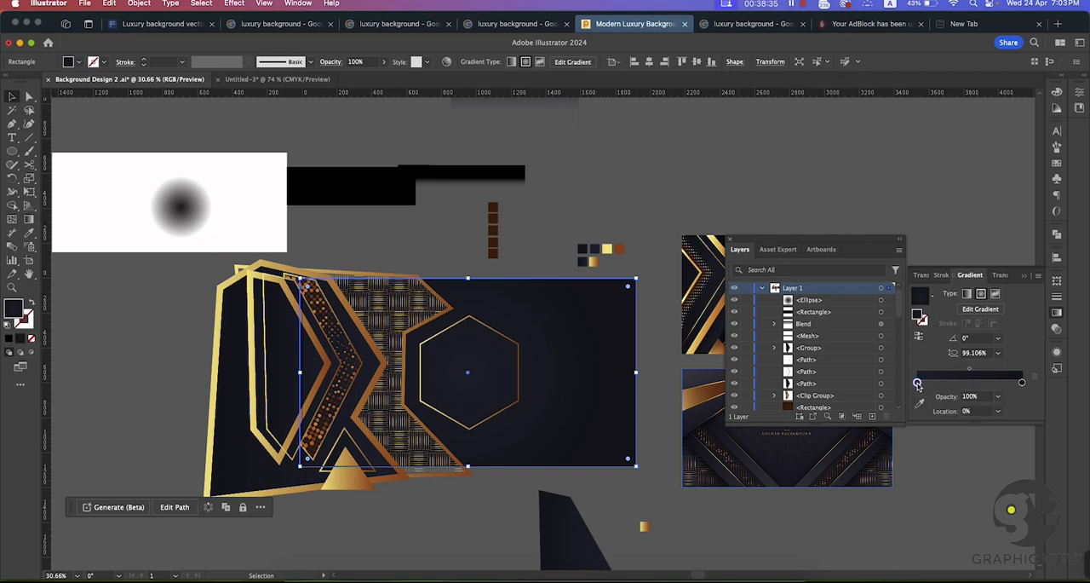
{"action": "double_click", "coordinate": [918, 383]}
{"action": "left_click", "coordinate": [1005, 483]}
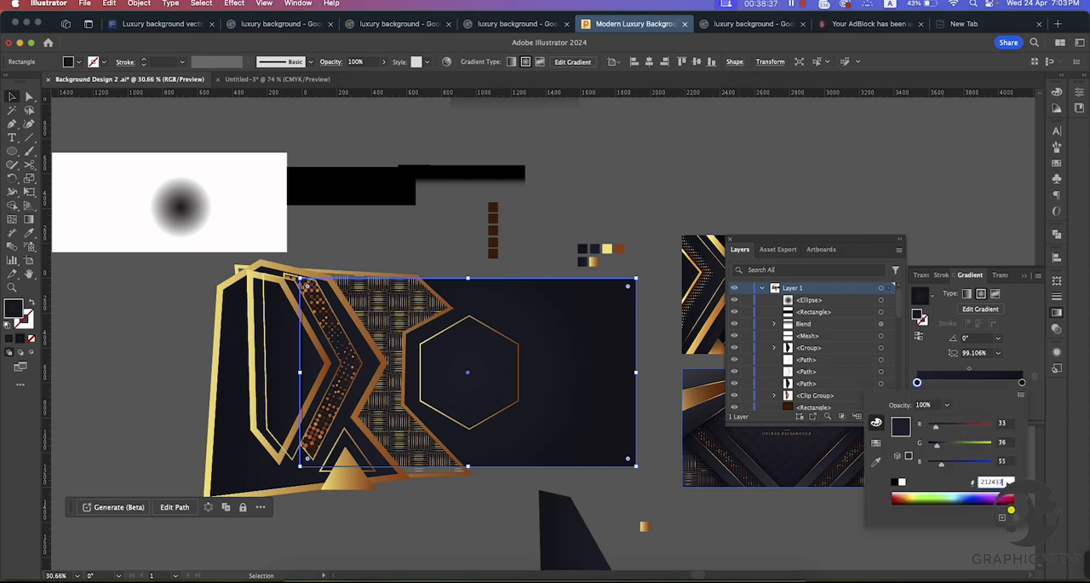
{"action": "type", "text": "212437"}
{"action": "key", "text": "Return"}
Step: Try to give the circle's dark centre stop the colour copied from the background rectangle
{"action": "left_click", "coordinate": [195, 215]}
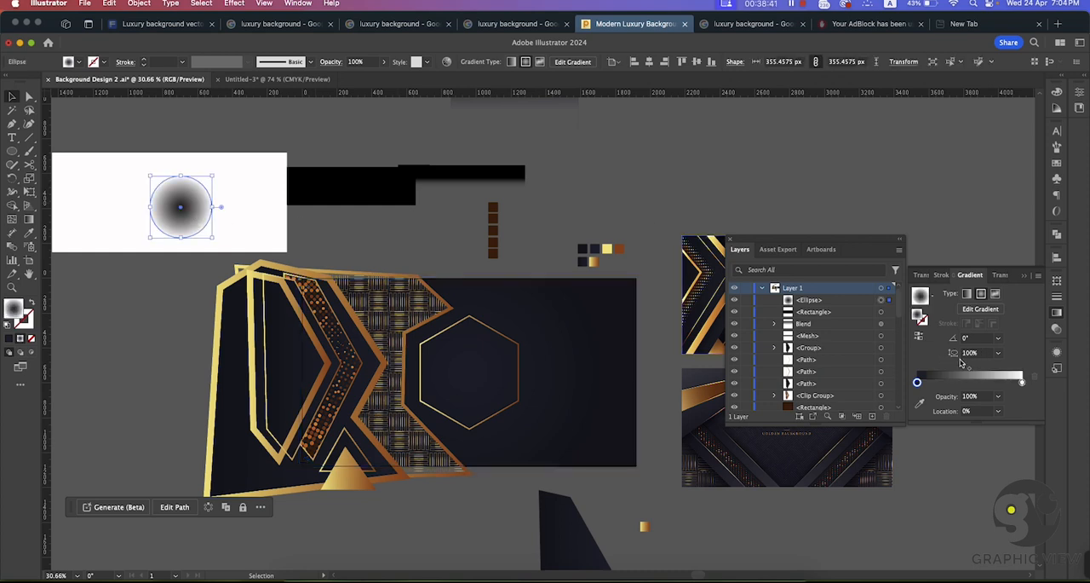
{"action": "double_click", "coordinate": [918, 383]}
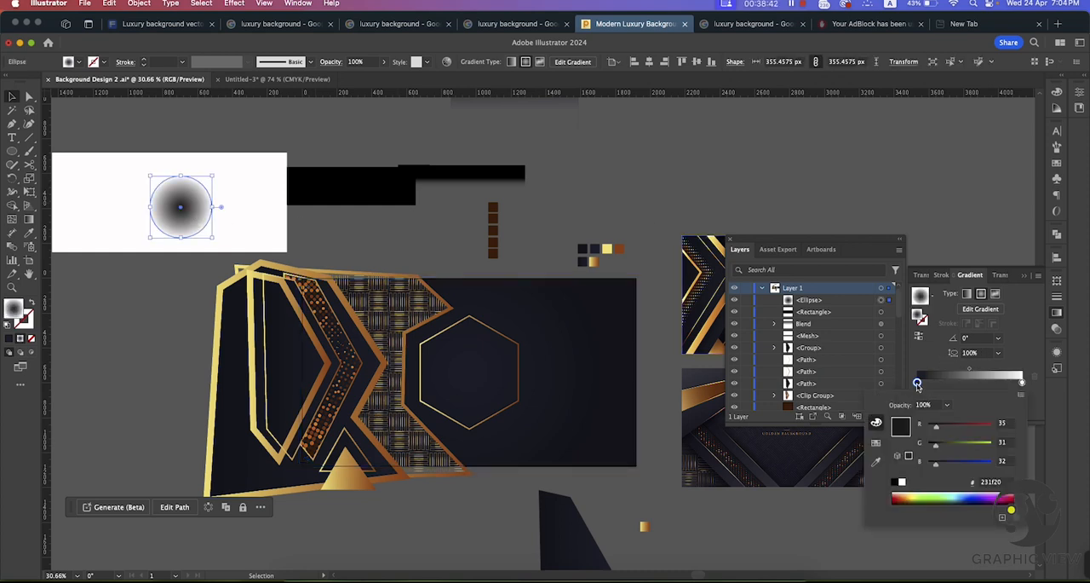
{"action": "left_click", "coordinate": [991, 482]}
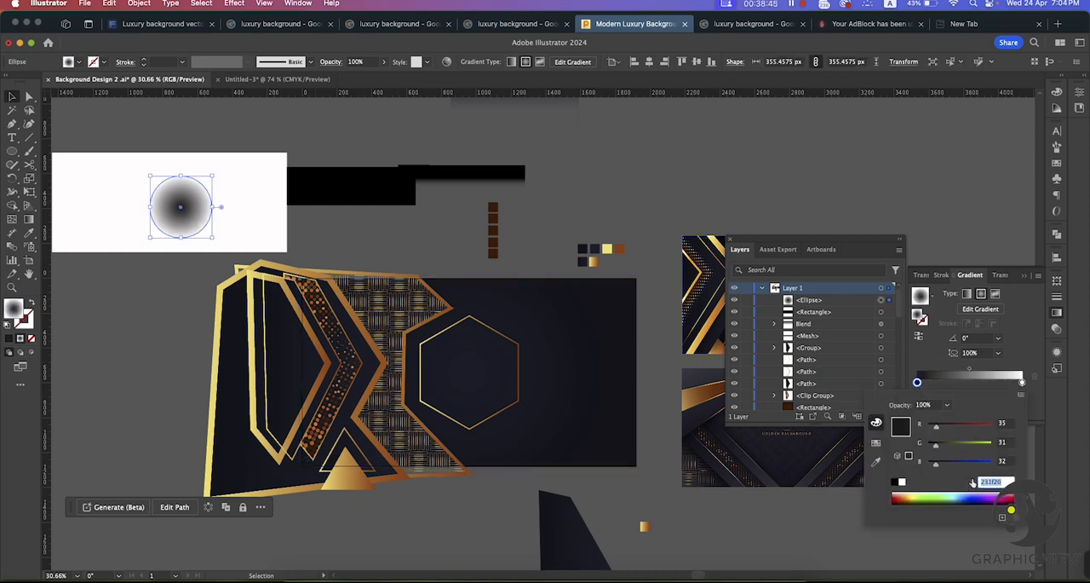
{"action": "key", "text": "Return"}
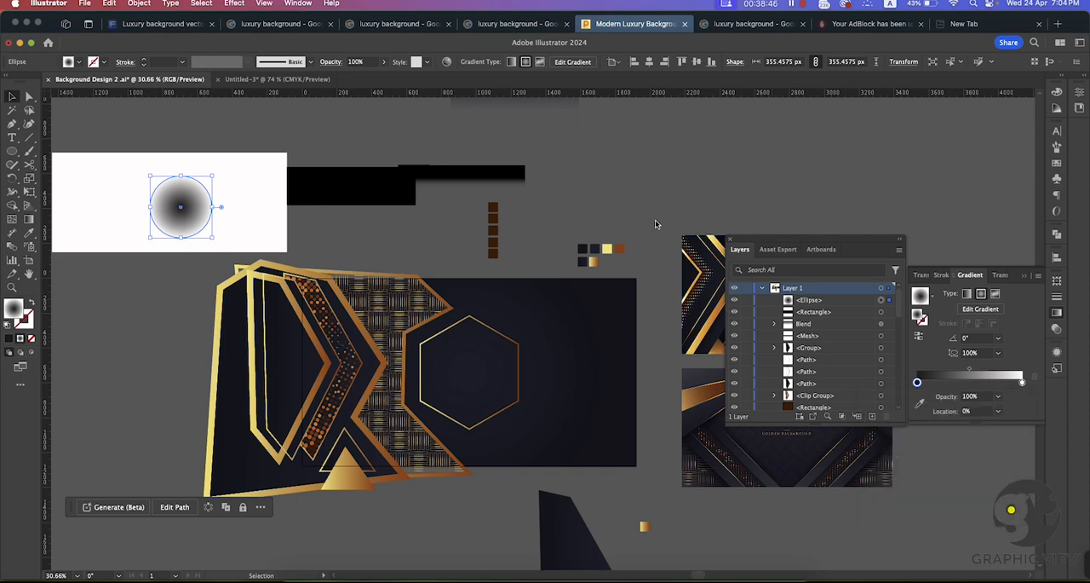
{"action": "left_click", "coordinate": [608, 145]}
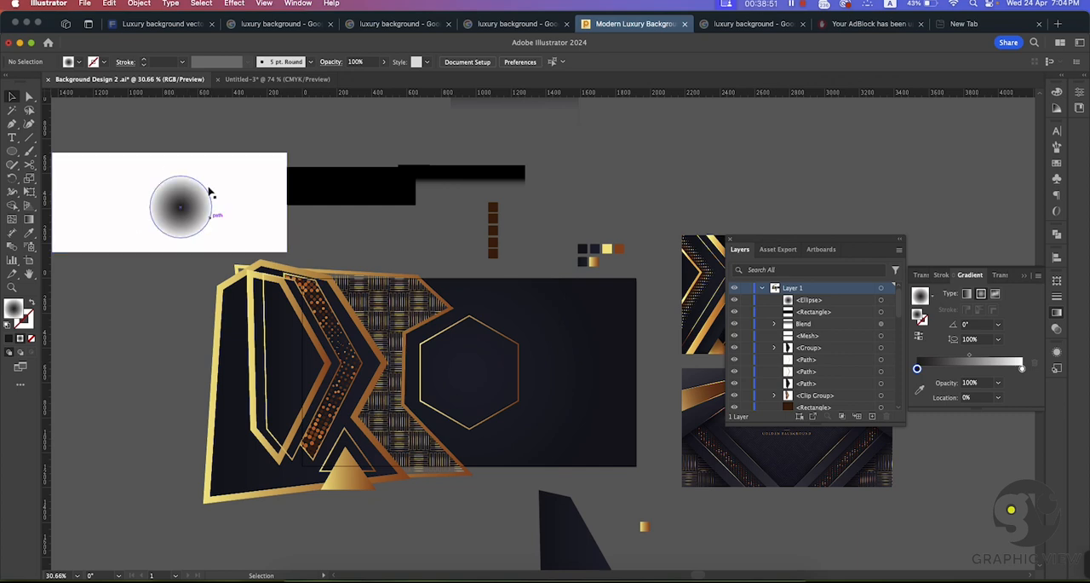
Step: Move the gradient circle onto the dark background beside the hexagon and set its blending mode to Multiply
{"action": "left_click_drag", "start_coordinate": [180, 193], "coordinate": [566, 358]}
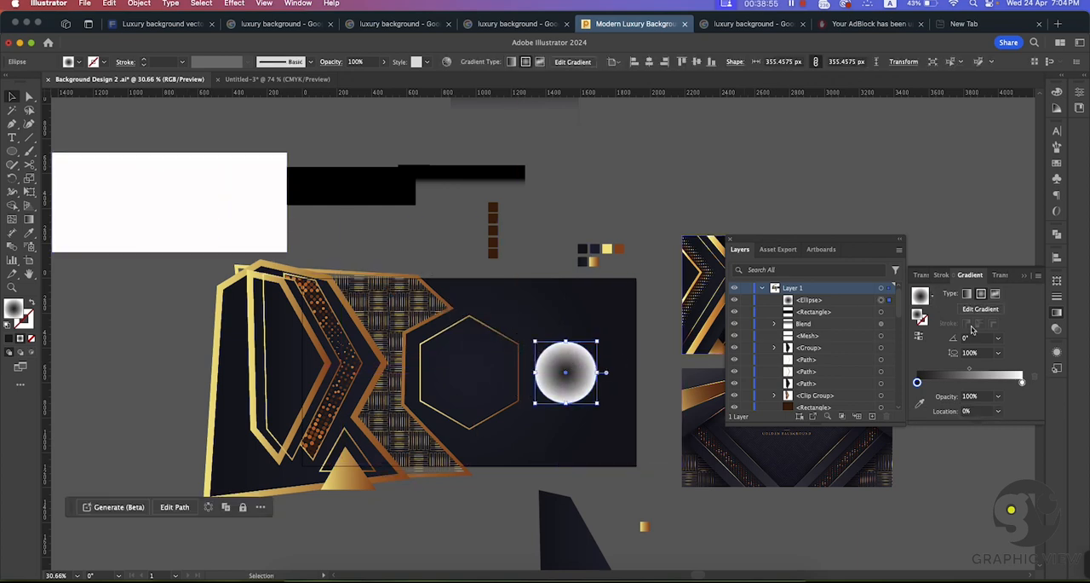
{"action": "left_click", "coordinate": [1056, 330]}
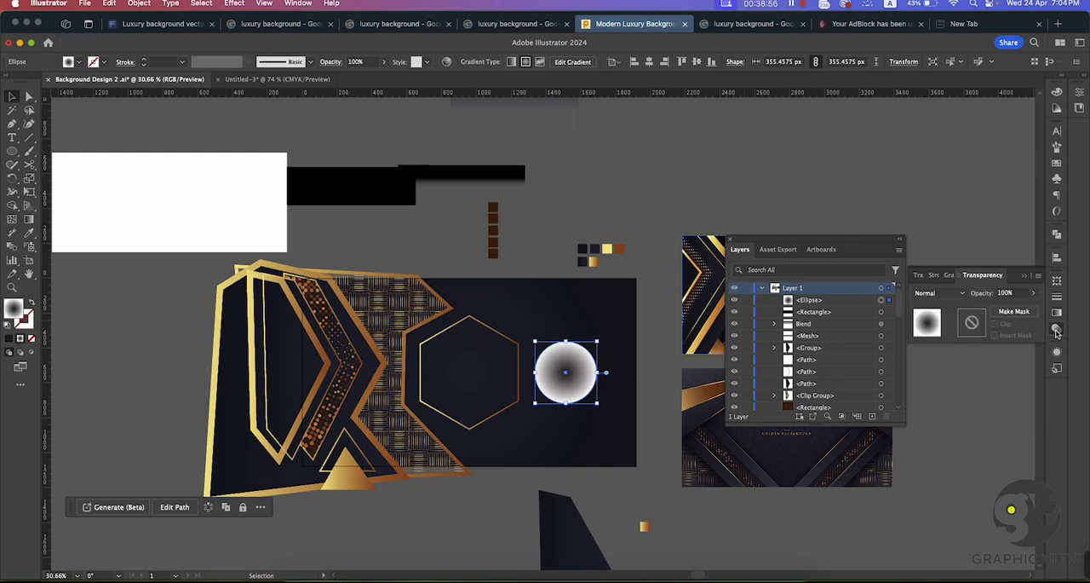
{"action": "left_click", "coordinate": [943, 295]}
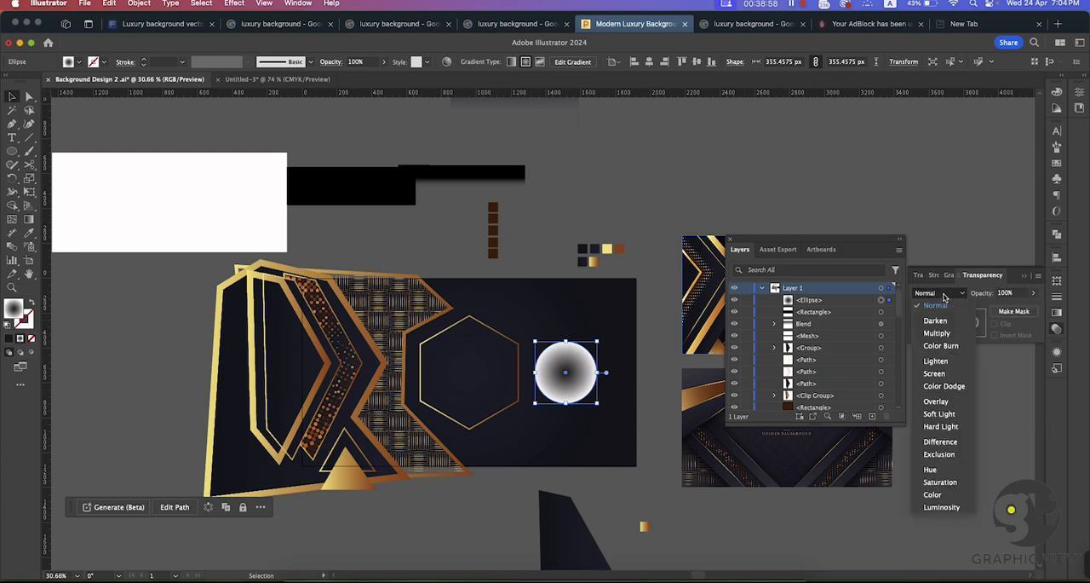
{"action": "left_click", "coordinate": [944, 337]}
{"action": "left_click", "coordinate": [754, 196]}
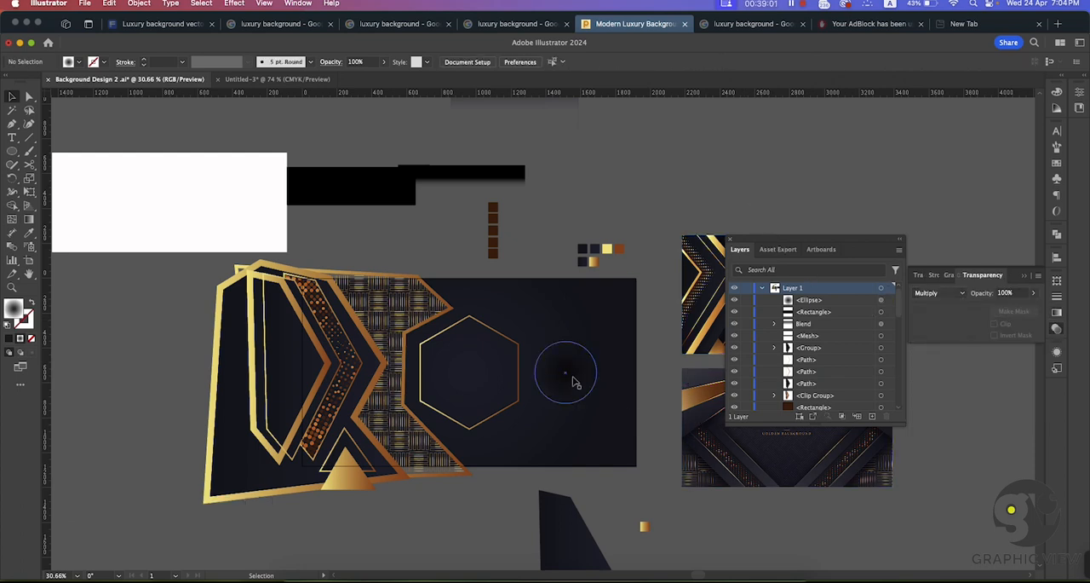
Step: Inspect the multiplied circle up close and over the hexagon's edge, and move it to the empty canvas above the artwork
{"action": "key", "text": "super+space"}
{"action": "left_click_drag", "start_coordinate": [534, 358], "coordinate": [772, 442]}
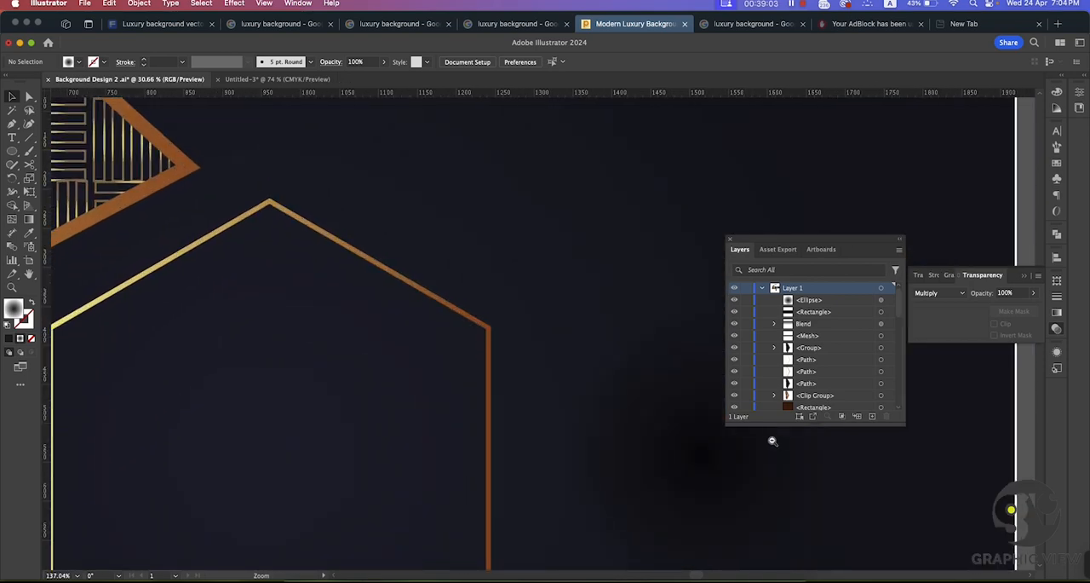
{"action": "left_click_drag", "start_coordinate": [521, 403], "coordinate": [282, 332]}
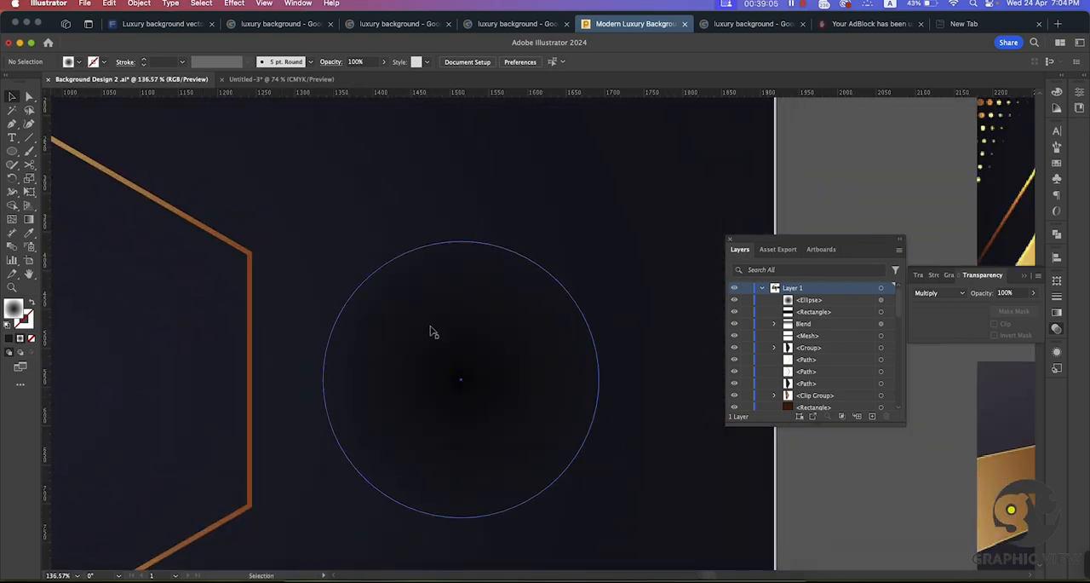
{"action": "left_click_drag", "start_coordinate": [392, 333], "coordinate": [284, 300]}
{"action": "left_click_drag", "start_coordinate": [388, 321], "coordinate": [212, 255]}
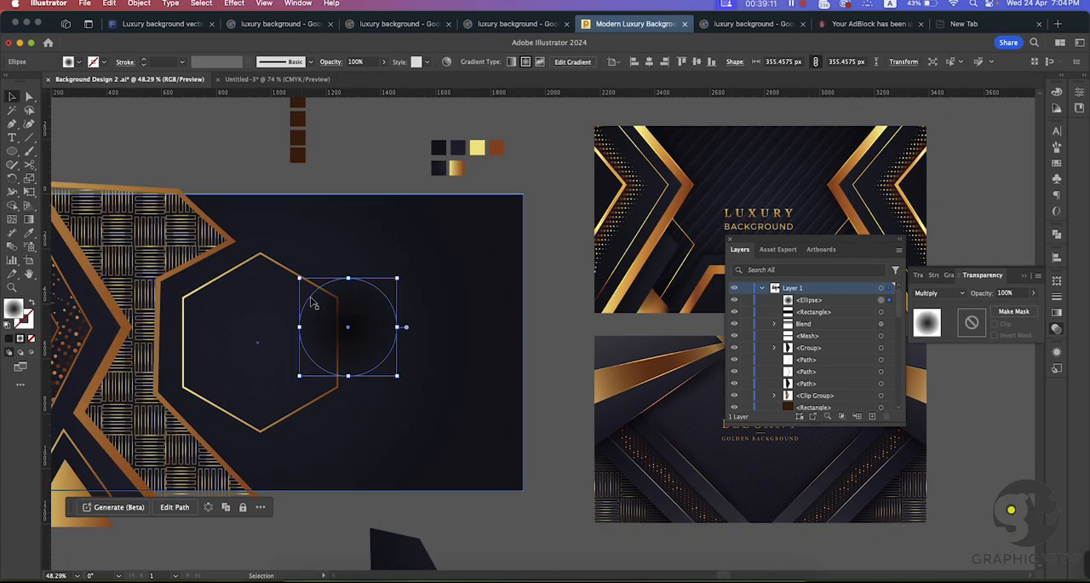
{"action": "left_click_drag", "start_coordinate": [373, 293], "coordinate": [173, 121]}
{"action": "left_click", "coordinate": [343, 167]}
{"action": "scroll", "coordinate": [358, 196], "scroll_direction": "left", "scroll_amount": 3}
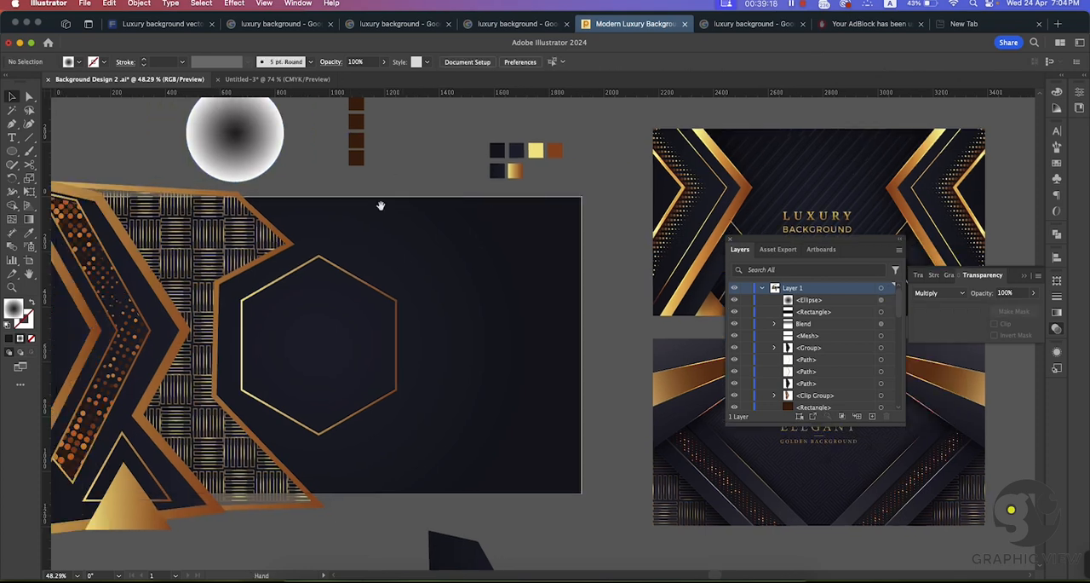
Step: Select the 18 pt gold gradient outline that frames the woven pattern area
{"action": "left_click", "coordinate": [345, 288]}
{"action": "key", "text": "z"}
{"action": "left_click_drag", "start_coordinate": [367, 206], "coordinate": [344, 194]}
{"action": "left_click_drag", "start_coordinate": [344, 193], "coordinate": [537, 223]}
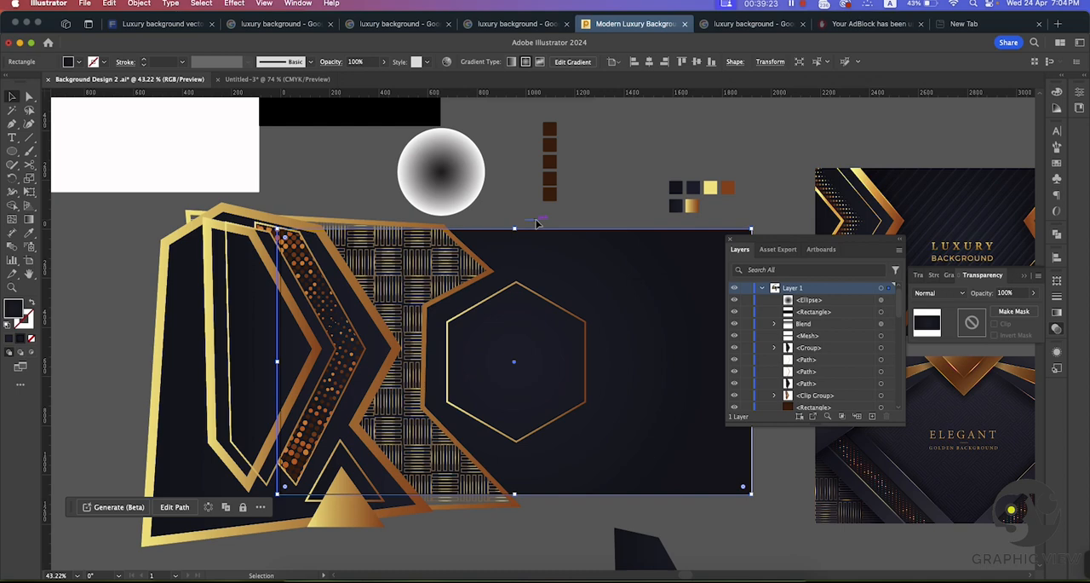
{"action": "left_click_drag", "start_coordinate": [526, 207], "coordinate": [455, 195]}
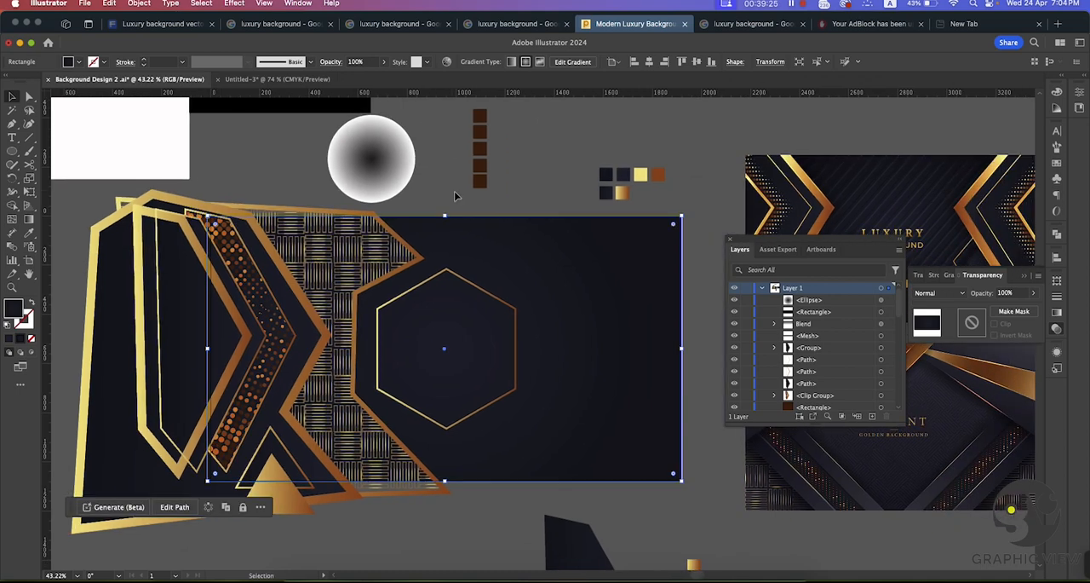
{"action": "left_click", "coordinate": [258, 210]}
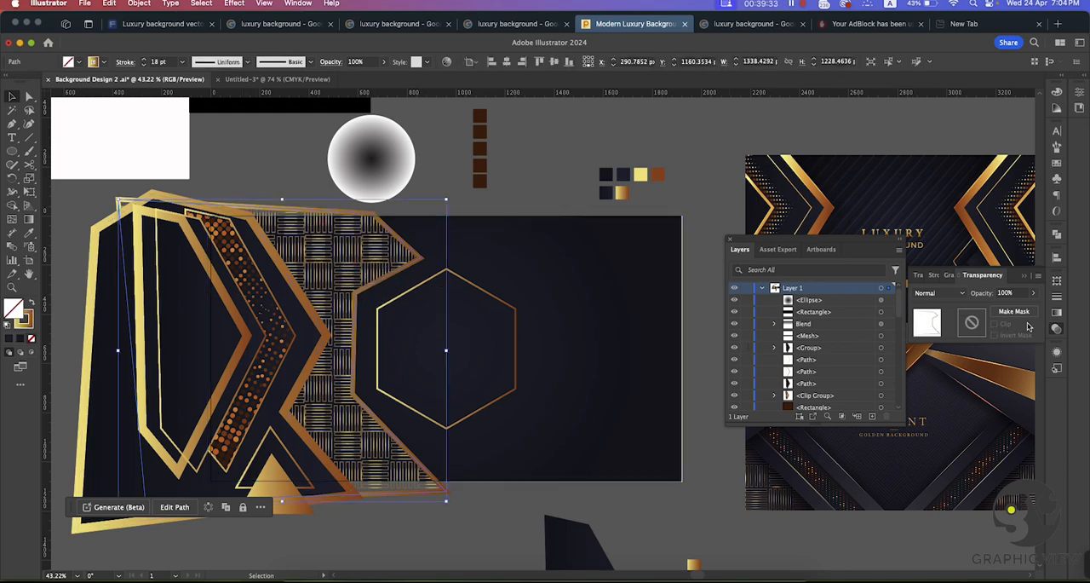
Step: Reverse the gold gradient on the 18 pt outline framing the woven pattern
{"action": "left_click", "coordinate": [1057, 316]}
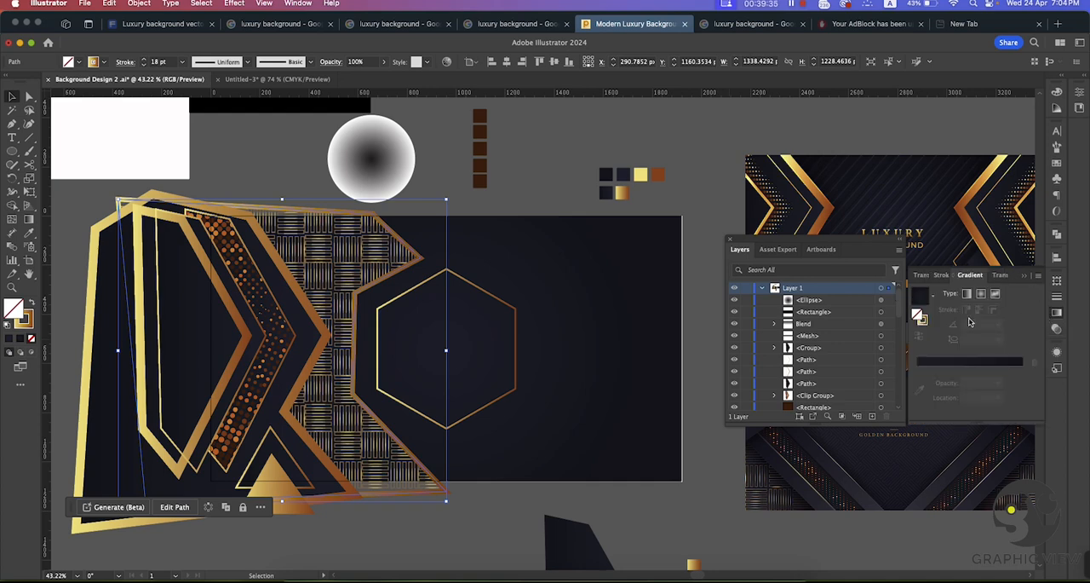
{"action": "left_click", "coordinate": [926, 321]}
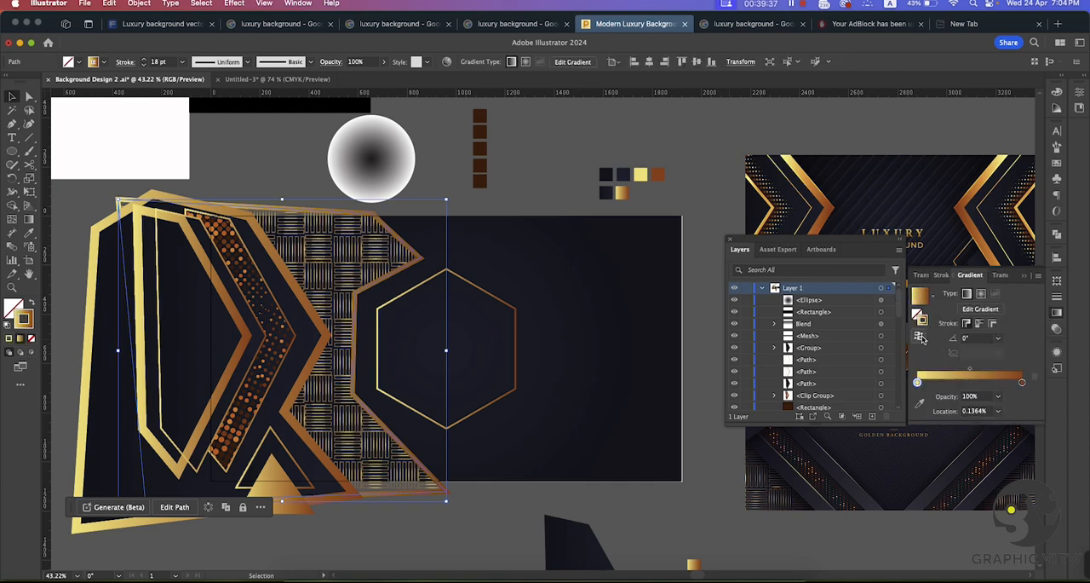
{"action": "left_click", "coordinate": [920, 336]}
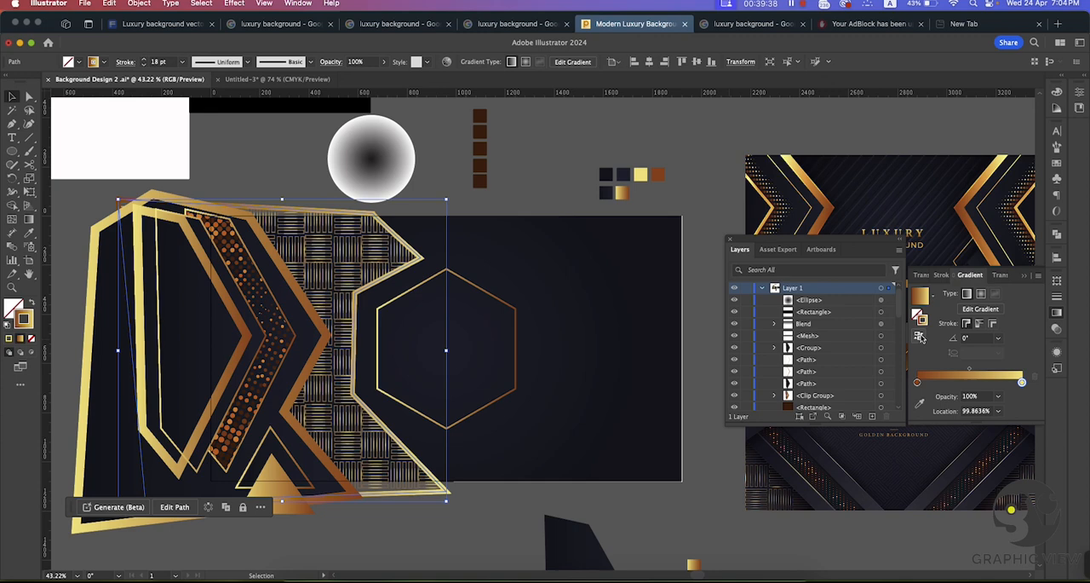
{"action": "left_click", "coordinate": [558, 184]}
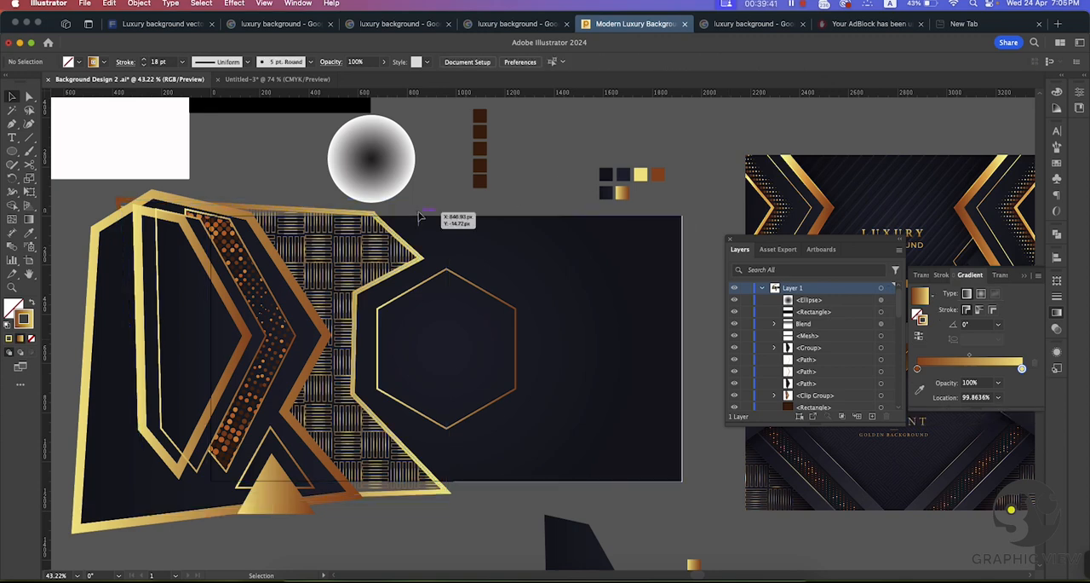
Step: Shift the stroke gradient's midpoint to about 67.9% on the 35 pt gold outline around the large dark polygon
{"action": "left_click", "coordinate": [249, 220]}
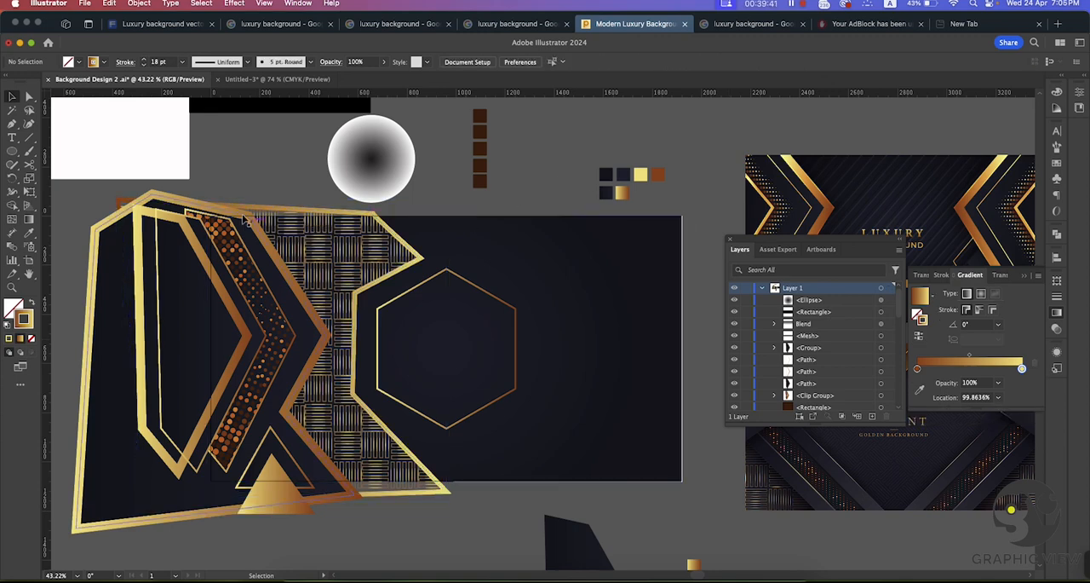
{"action": "left_click", "coordinate": [246, 150]}
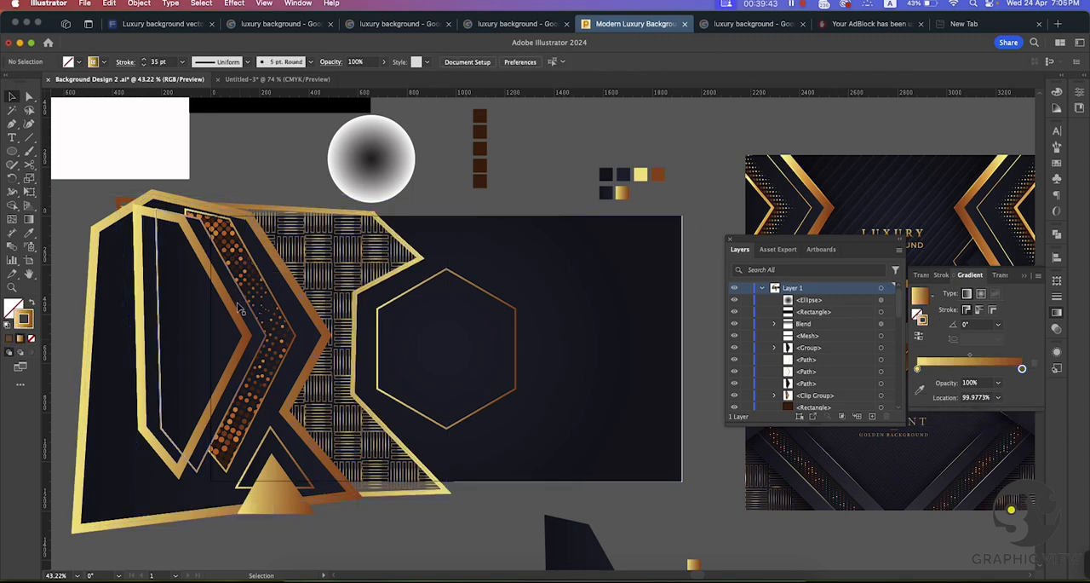
{"action": "left_click", "coordinate": [160, 197]}
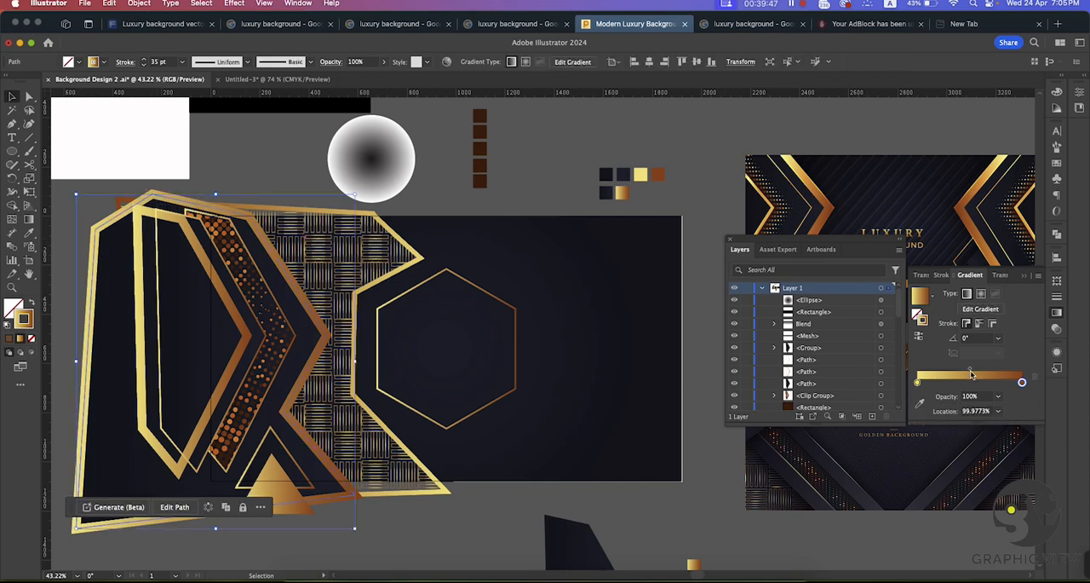
{"action": "mouse_move", "coordinate": [971, 375]}
{"action": "left_mouse_down"}
{"action": "mouse_move", "coordinate": [953, 376]}
{"action": "mouse_move", "coordinate": [1022, 382]}
{"action": "mouse_move", "coordinate": [974, 374]}
{"action": "mouse_move", "coordinate": [990, 372]}
{"action": "left_mouse_up"}
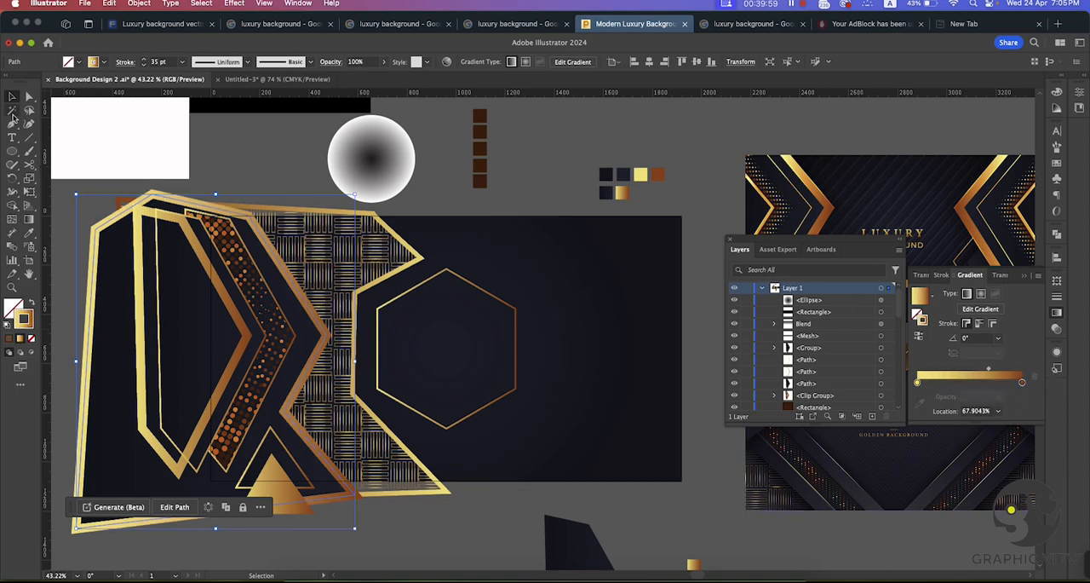
{"action": "left_click", "coordinate": [258, 148]}
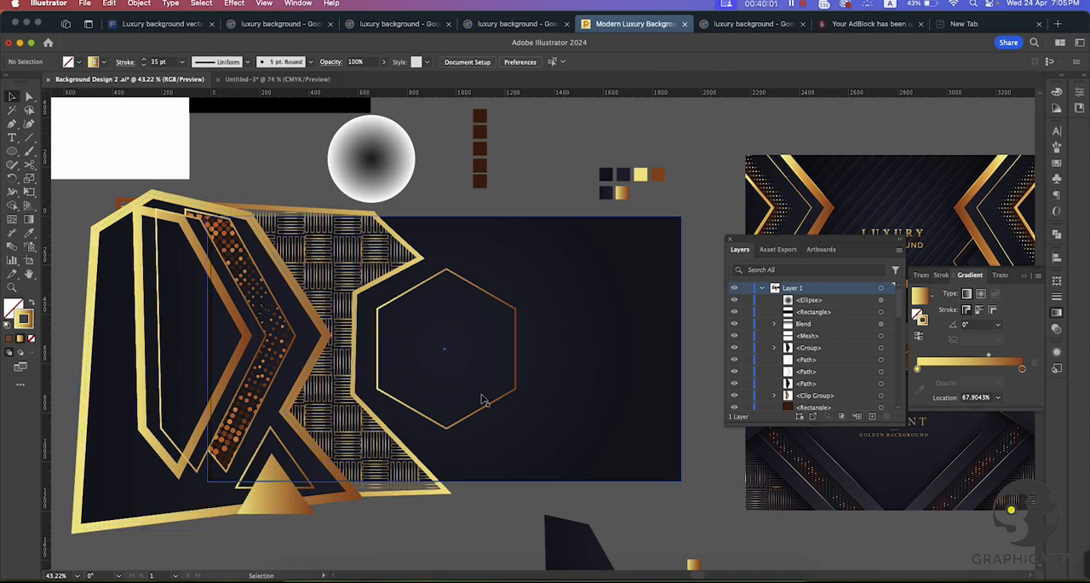
Step: Fill a copy of the gold hexagon with the background's dark gradient and no stroke, using the Eyedropper
{"action": "scroll", "coordinate": [413, 349], "scroll_direction": "up", "scroll_amount": 3}
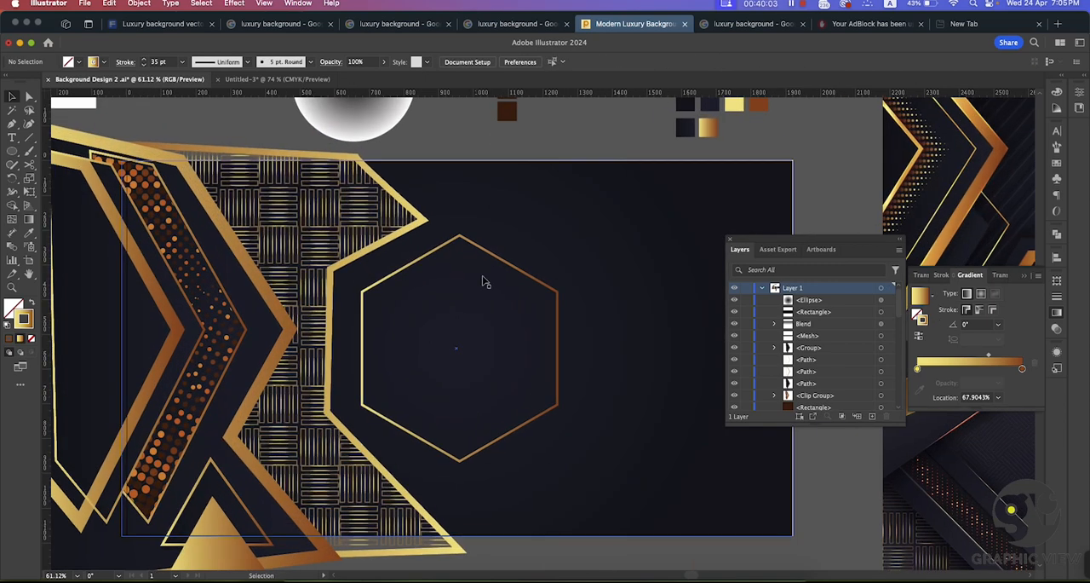
{"action": "left_click", "coordinate": [492, 260]}
{"action": "key", "text": "a"}
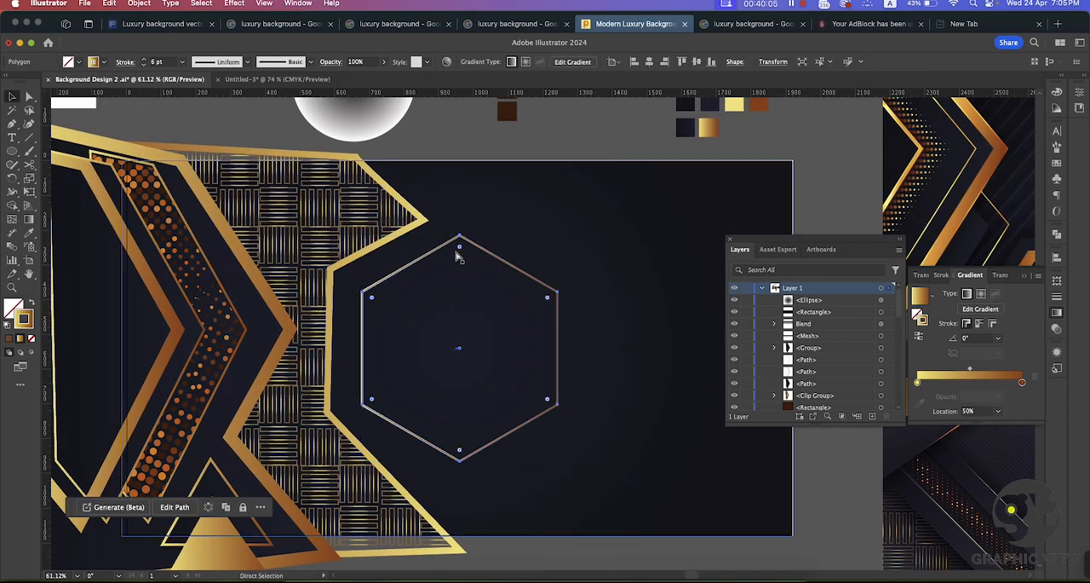
{"action": "key", "text": "v"}
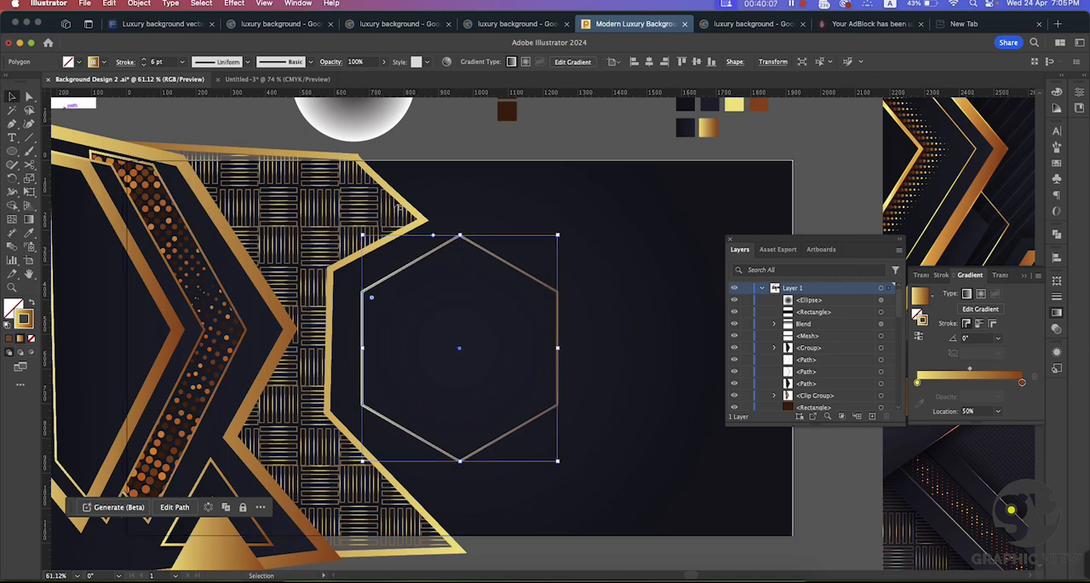
{"action": "left_click", "coordinate": [29, 233]}
{"action": "left_click", "coordinate": [498, 282]}
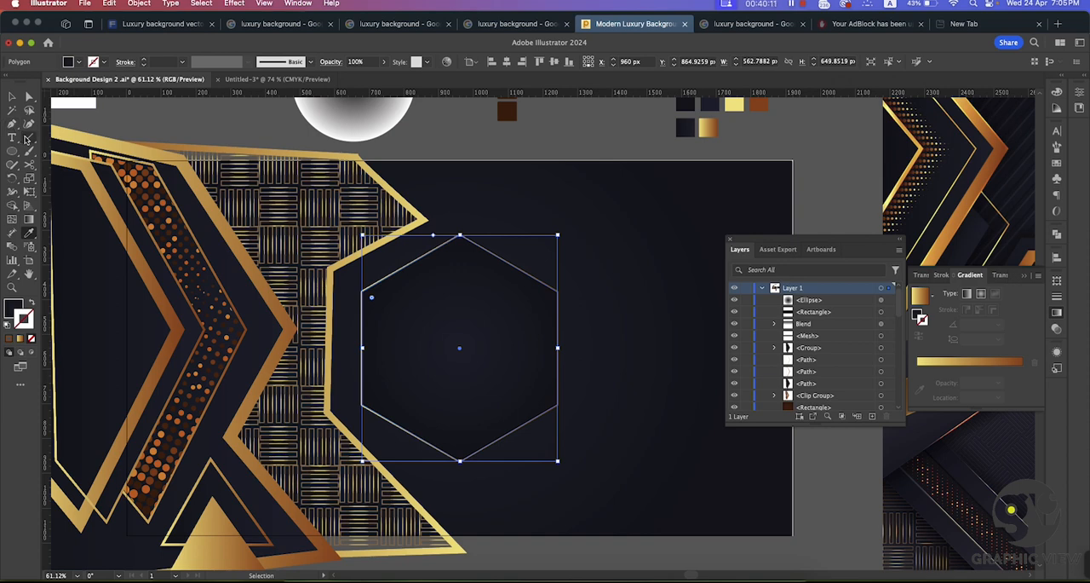
{"action": "key", "text": "i"}
{"action": "key", "text": "v"}
Step: Bring the gold hexagon outline above the dark hexagon in the stacking order and align the dark hexagon inside it
{"action": "left_click_drag", "start_coordinate": [456, 287], "coordinate": [482, 309]}
{"action": "key", "text": "super+z"}
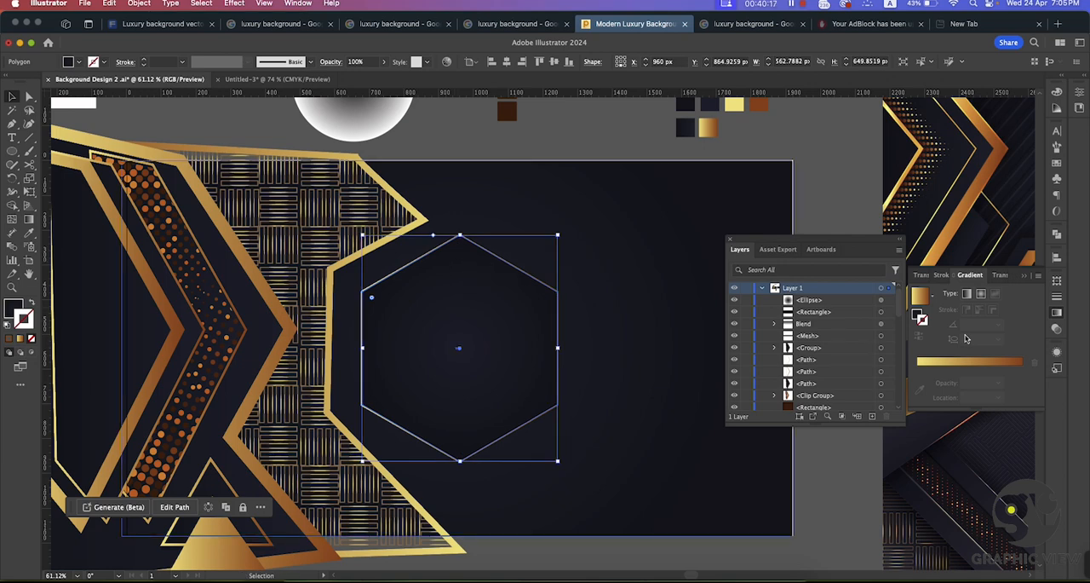
{"action": "left_click_drag", "start_coordinate": [463, 247], "coordinate": [475, 270]}
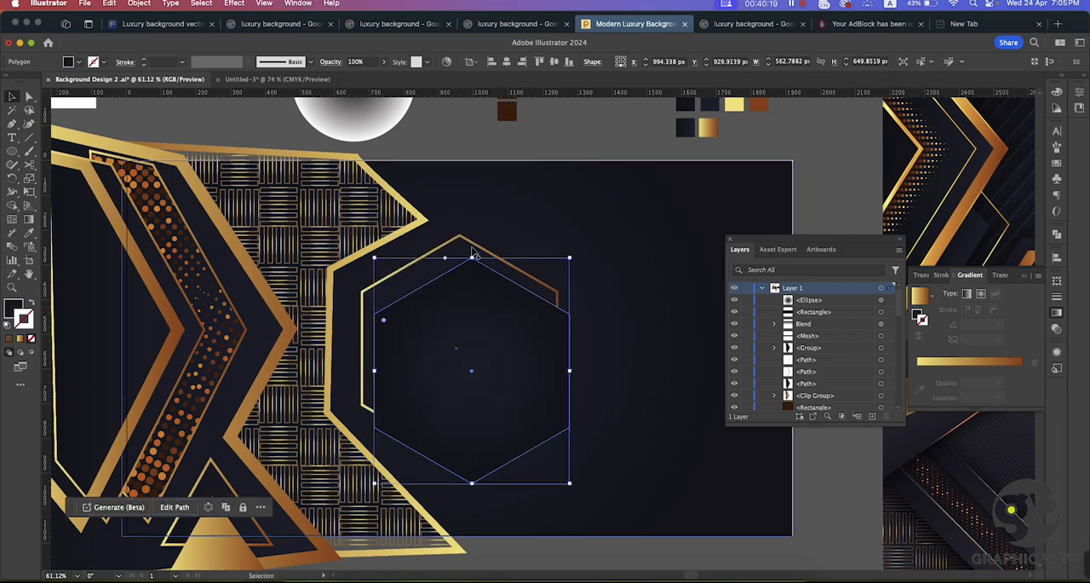
{"action": "left_click", "coordinate": [477, 250]}
{"action": "scroll", "coordinate": [836, 340], "scroll_direction": "down", "scroll_amount": 5}
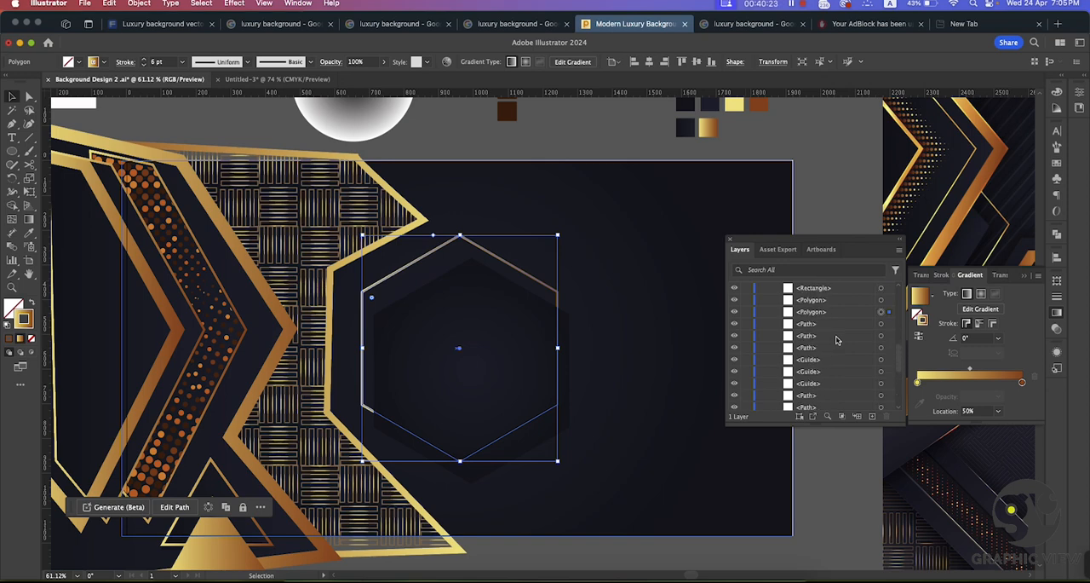
{"action": "left_click_drag", "start_coordinate": [826, 326], "coordinate": [829, 256]}
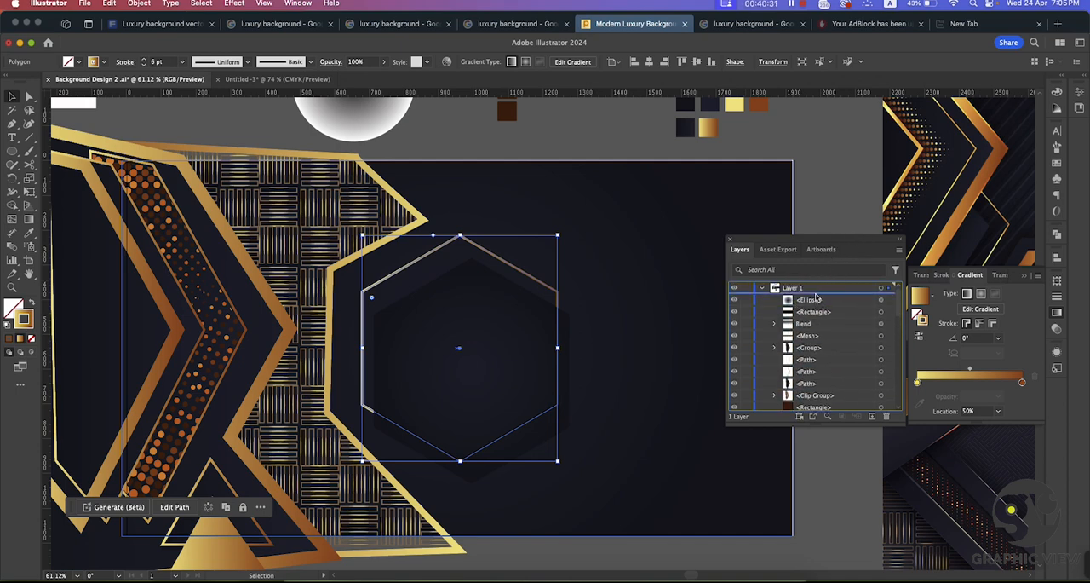
{"action": "left_click_drag", "start_coordinate": [817, 297], "coordinate": [815, 298]}
{"action": "left_click", "coordinate": [554, 156]}
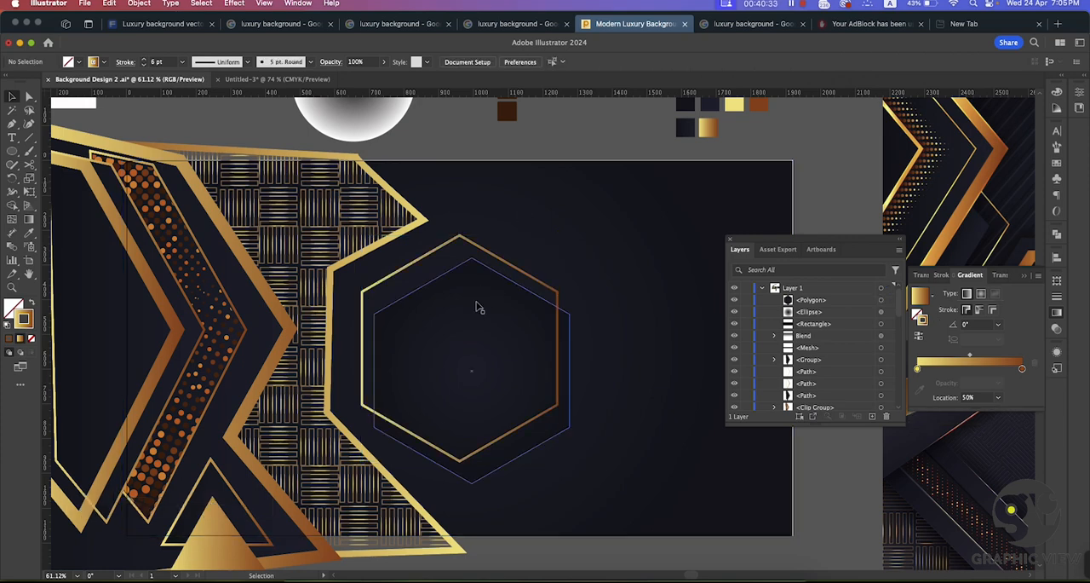
{"action": "left_click_drag", "start_coordinate": [480, 346], "coordinate": [464, 323]}
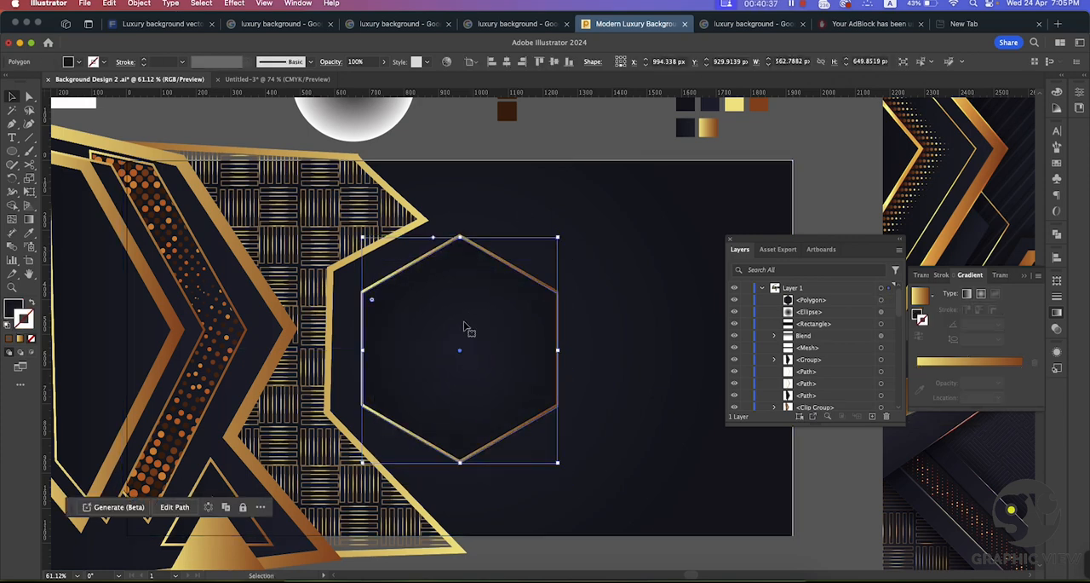
Step: Squash the radial-gradient circle above the artboard into a flat ellipse about 355 x 53 px
{"action": "key", "text": "super+space"}
{"action": "left_click_drag", "start_coordinate": [599, 315], "coordinate": [533, 270]}
{"action": "key", "text": "space"}
{"action": "key", "text": "super+space"}
{"action": "left_click", "coordinate": [442, 216]}
{"action": "left_click", "coordinate": [453, 187]}
Step: Move the flat gradient ellipse onto the hexagon's top corner
{"action": "key", "text": "super+space"}
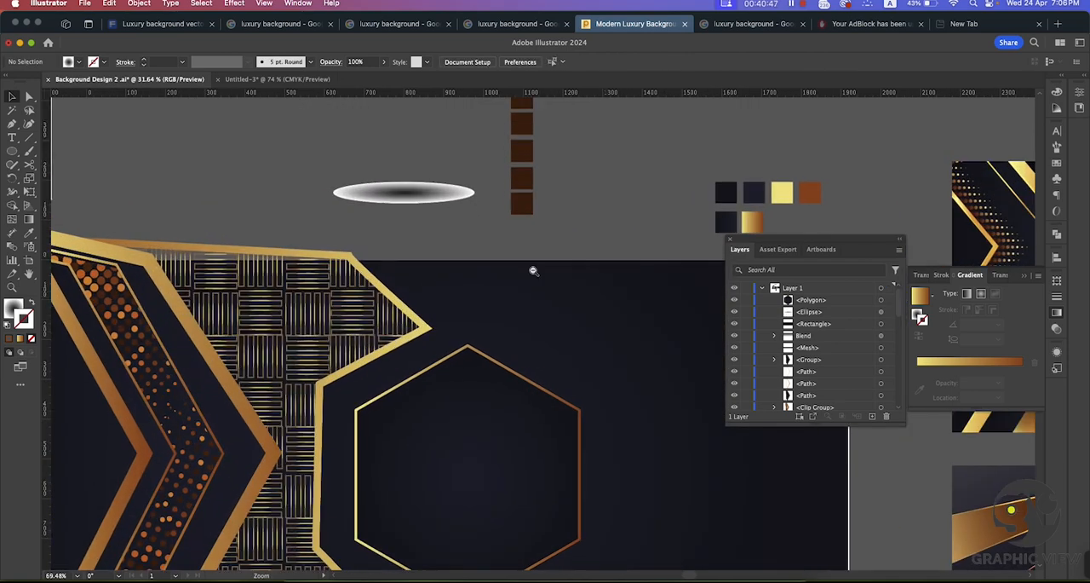
{"action": "left_click", "coordinate": [409, 193]}
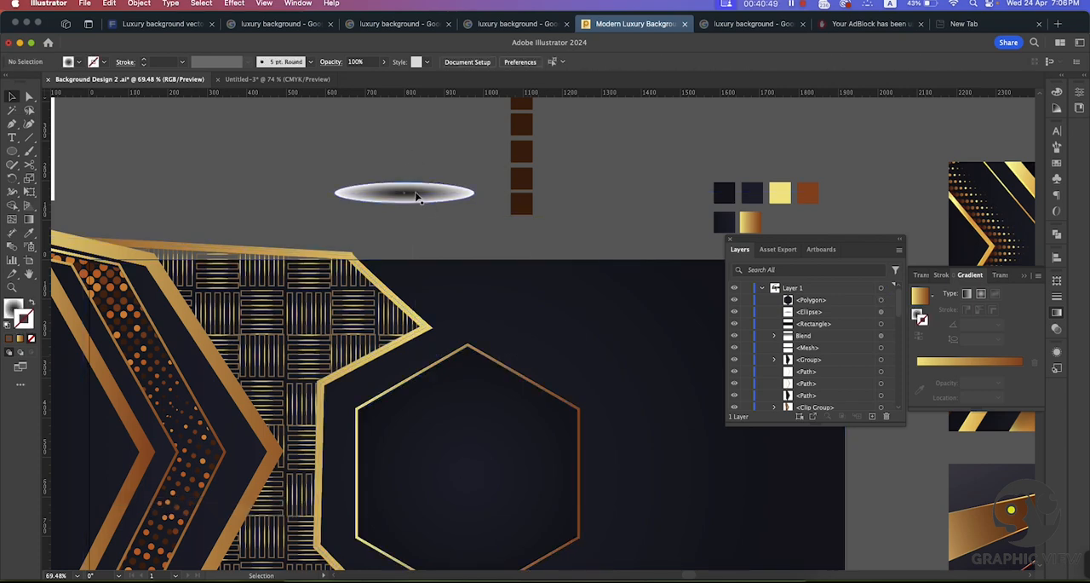
{"action": "left_click_drag", "start_coordinate": [414, 195], "coordinate": [511, 363]}
{"action": "key", "text": "super+space"}
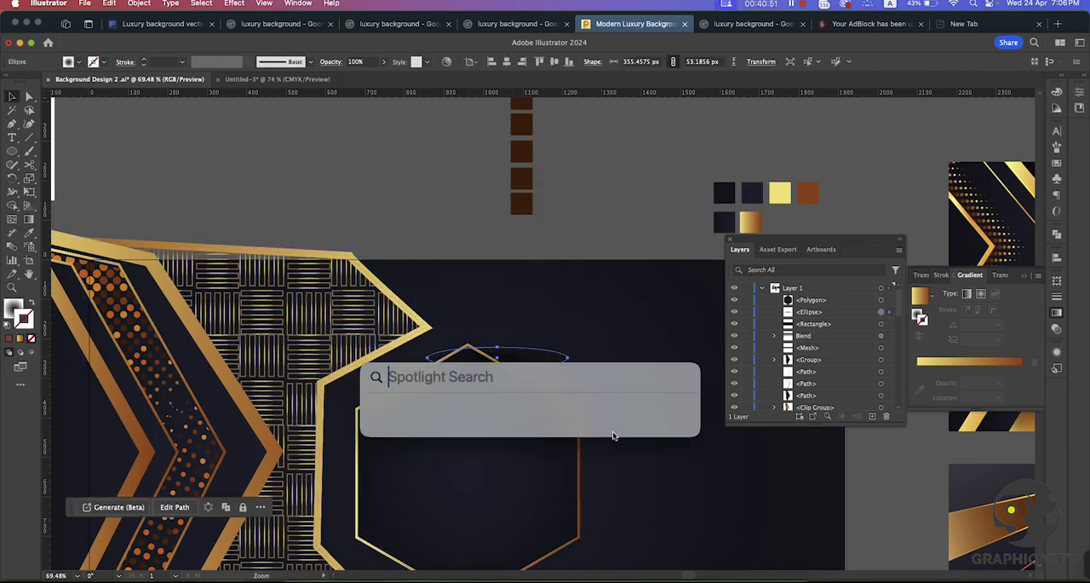
{"action": "left_click_drag", "start_coordinate": [614, 434], "coordinate": [497, 395]}
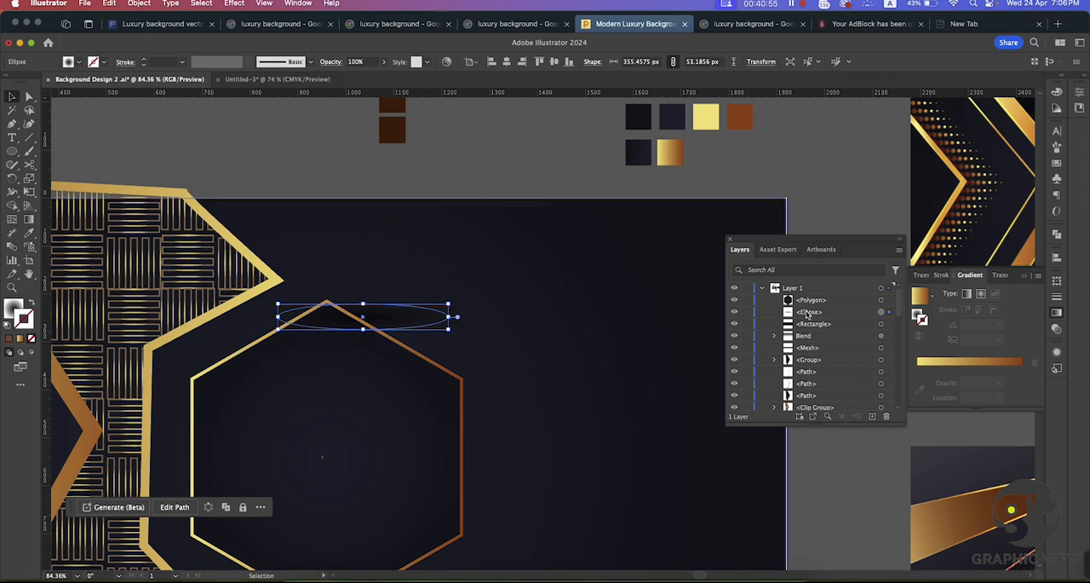
Step: Try placing the ellipse directly above the dark path next to the clip group in the stacking order
{"action": "left_click_drag", "start_coordinate": [807, 314], "coordinate": [809, 429]}
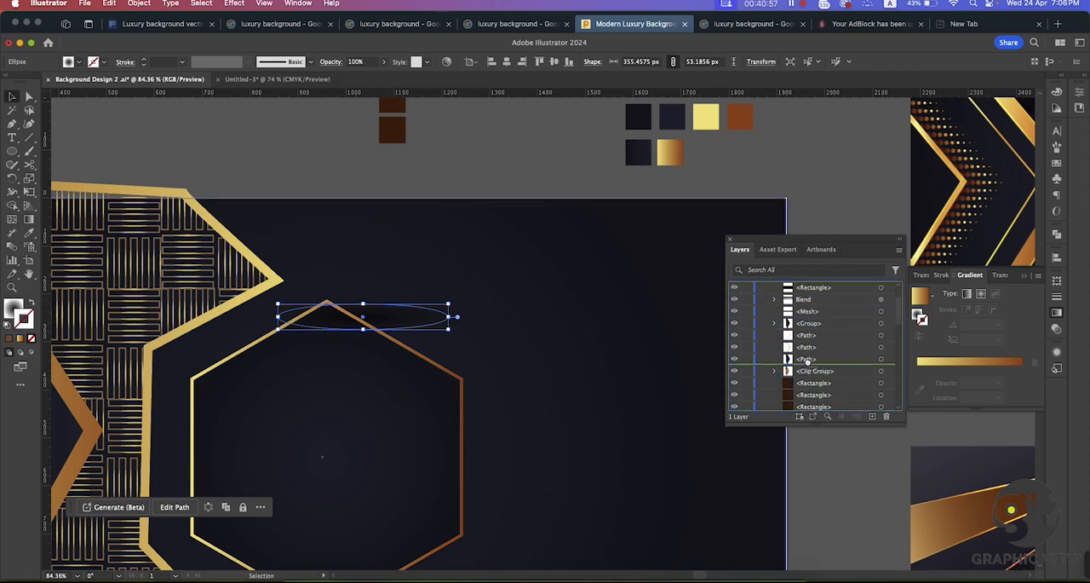
{"action": "scroll", "coordinate": [816, 378], "scroll_direction": "down", "scroll_amount": 1}
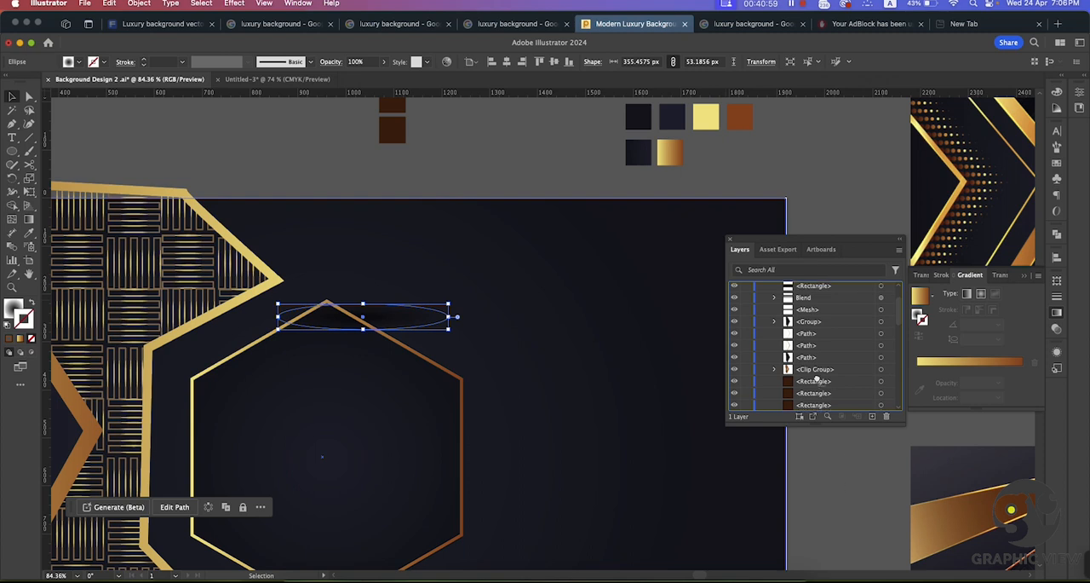
{"action": "left_click_drag", "start_coordinate": [807, 351], "coordinate": [808, 351]}
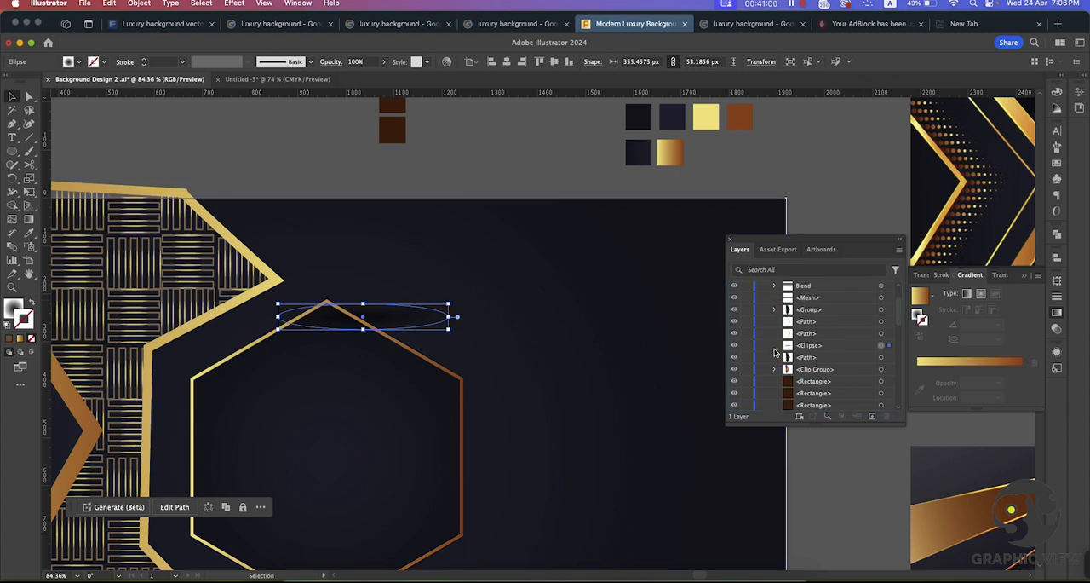
{"action": "left_click", "coordinate": [469, 175]}
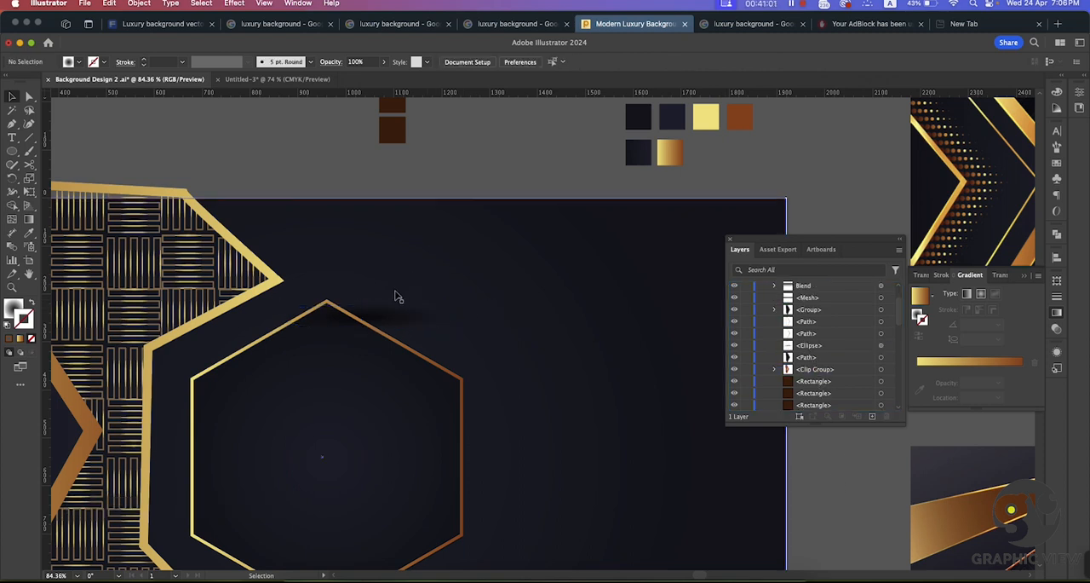
Step: Shift the ellipse over the hexagon's upper-right edge and place it directly beneath the dark hexagon in the stacking order
{"action": "left_click", "coordinate": [445, 329]}
{"action": "left_click", "coordinate": [323, 376]}
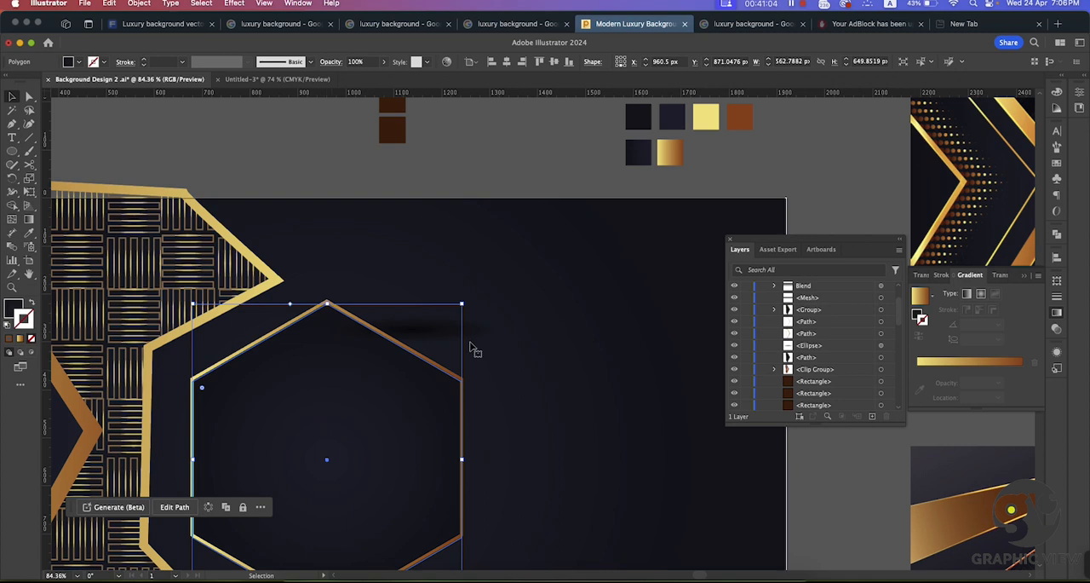
{"action": "left_click", "coordinate": [531, 158]}
{"action": "left_click", "coordinate": [434, 329]}
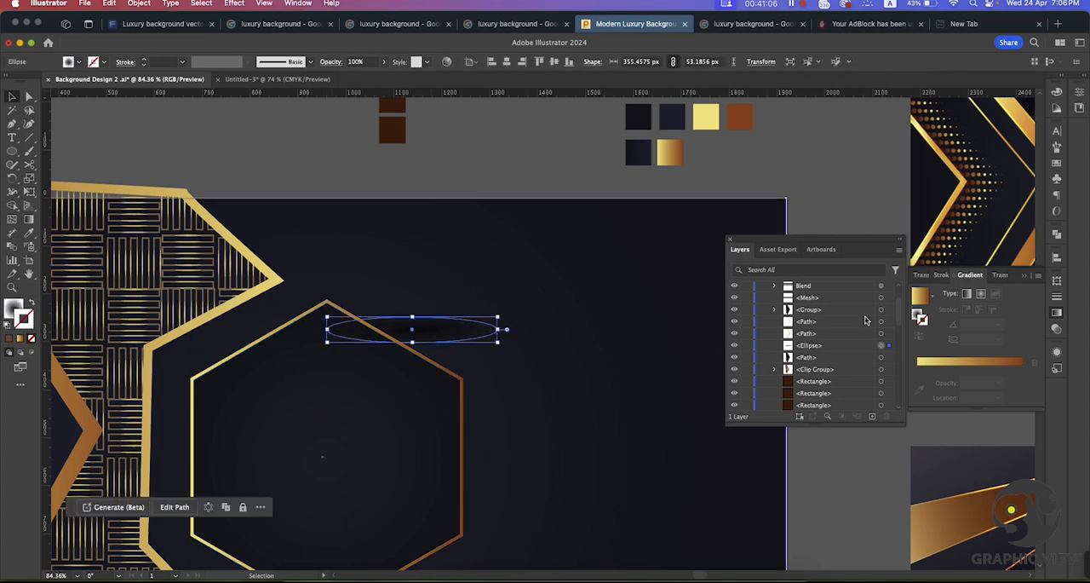
{"action": "left_click", "coordinate": [816, 346]}
{"action": "scroll", "coordinate": [815, 375], "scroll_direction": "down", "scroll_amount": 2}
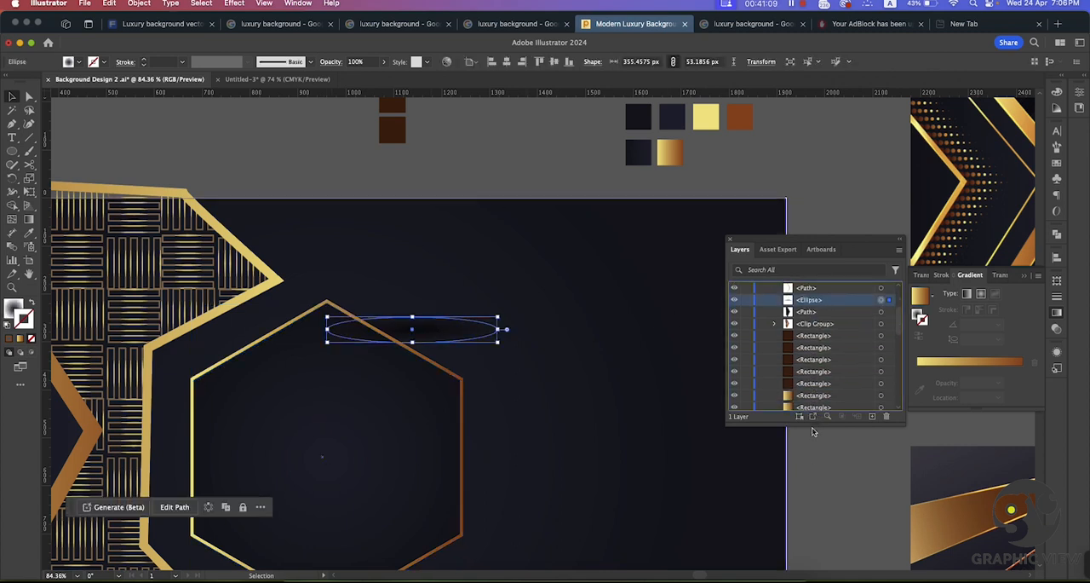
{"action": "left_click_drag", "start_coordinate": [813, 431], "coordinate": [801, 360]}
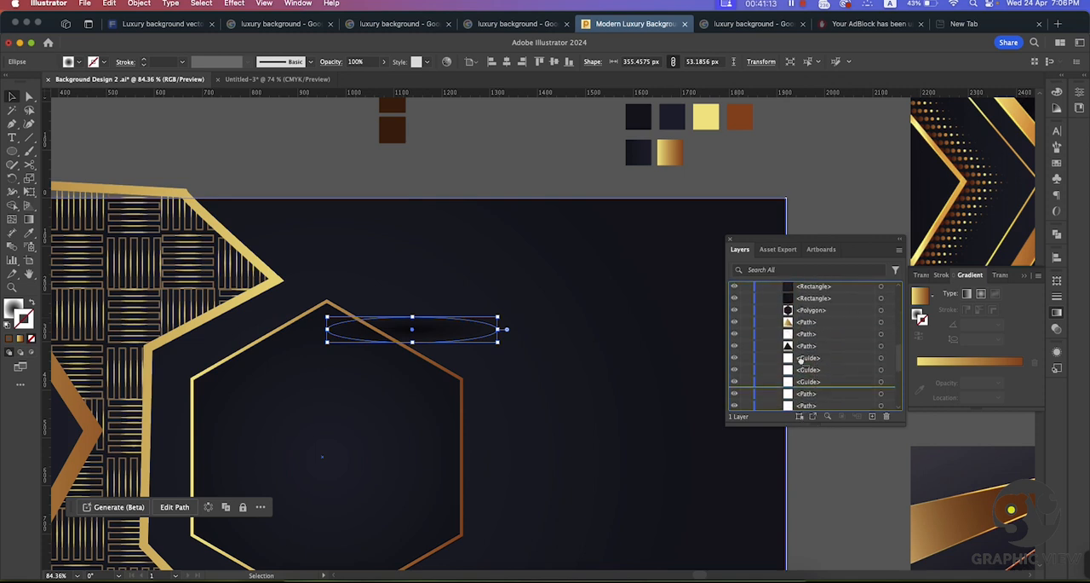
{"action": "left_click_drag", "start_coordinate": [797, 316], "coordinate": [797, 317]}
{"action": "left_click", "coordinate": [515, 167]}
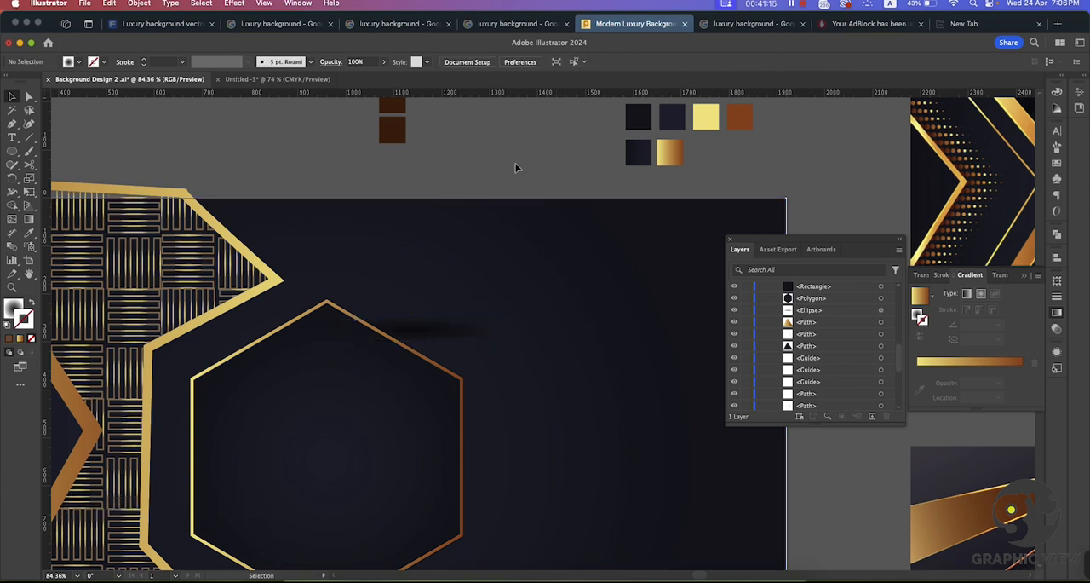
Step: Rotate the flat shadow ellipse parallel to the hexagon's upper-right edge and align it along that edge
{"action": "left_click", "coordinate": [416, 332]}
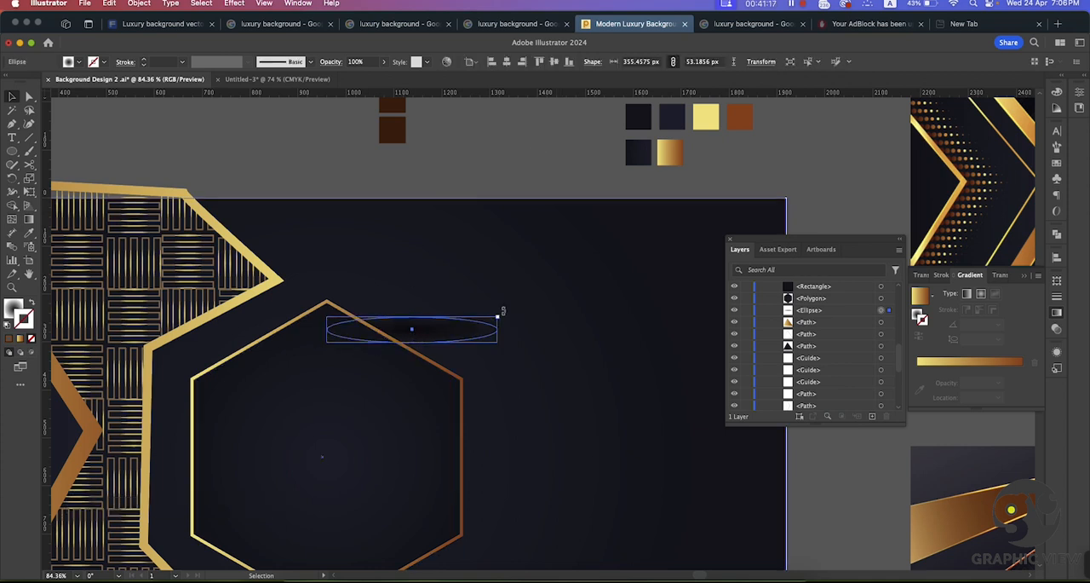
{"action": "left_click_drag", "start_coordinate": [500, 314], "coordinate": [485, 356]}
{"action": "left_click_drag", "start_coordinate": [436, 336], "coordinate": [414, 342]}
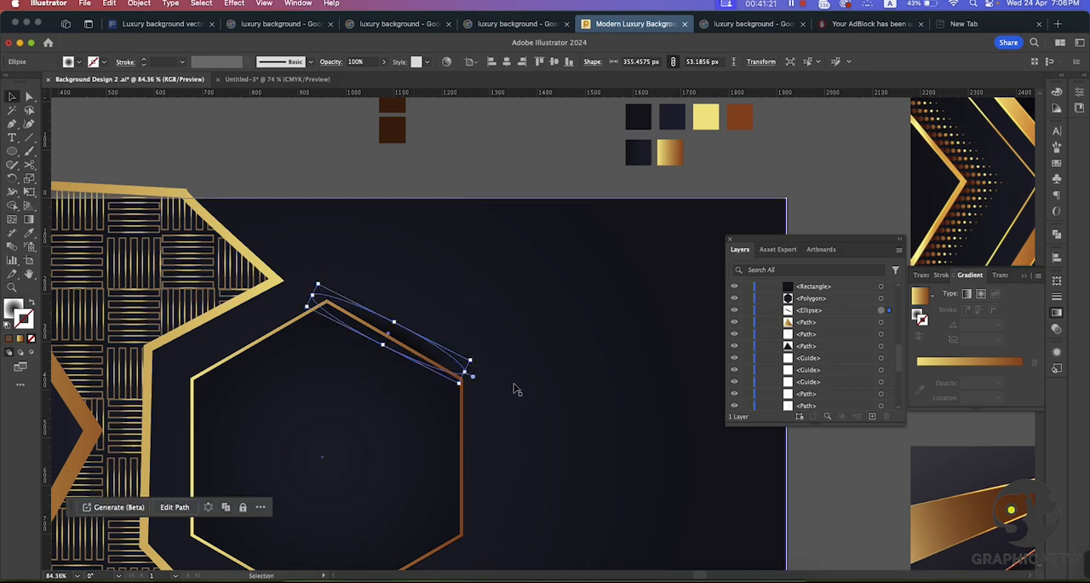
{"action": "key", "text": "super+space"}
{"action": "key", "text": "super+space"}
{"action": "left_click_drag", "start_coordinate": [490, 410], "coordinate": [596, 472]}
{"action": "left_click_drag", "start_coordinate": [437, 266], "coordinate": [526, 235]}
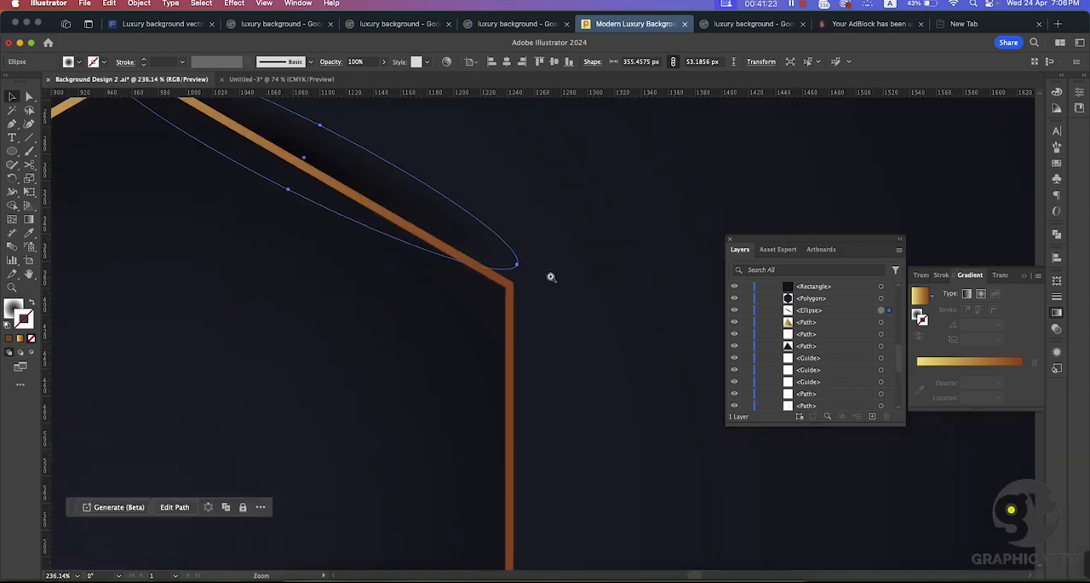
{"action": "left_click_drag", "start_coordinate": [558, 283], "coordinate": [496, 279]}
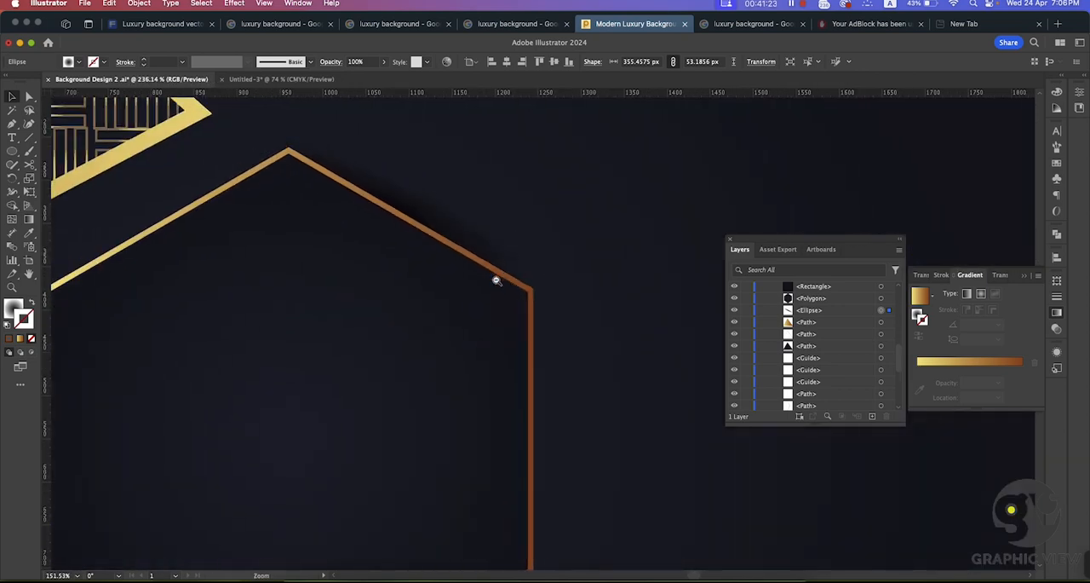
{"action": "left_click", "coordinate": [532, 230]}
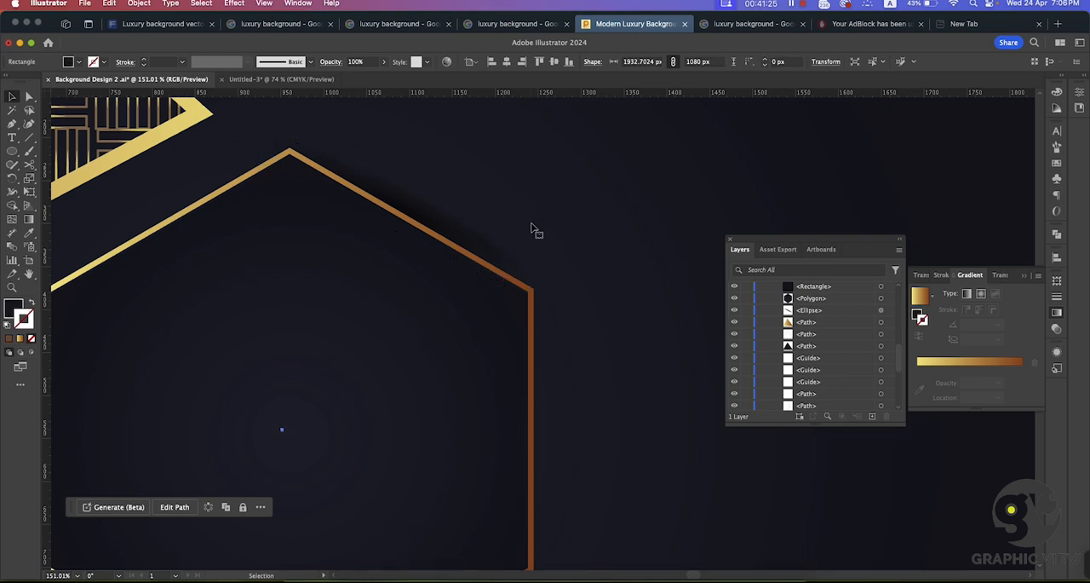
Step: Lengthen the shadow ellipse to about 393 px and place a copy of it across the hexagon's right edge
{"action": "key", "text": "super+space"}
{"action": "left_click_drag", "start_coordinate": [417, 291], "coordinate": [427, 301]}
{"action": "left_click", "coordinate": [488, 238]}
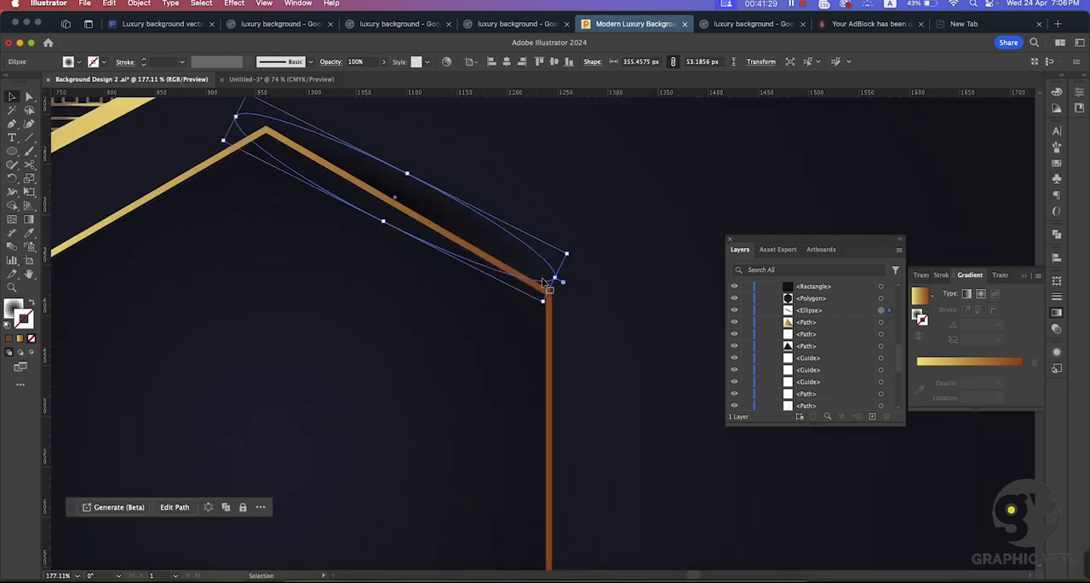
{"action": "left_click_drag", "start_coordinate": [556, 278], "coordinate": [588, 345]}
{"action": "left_click", "coordinate": [597, 205]}
{"action": "key", "text": "super+space"}
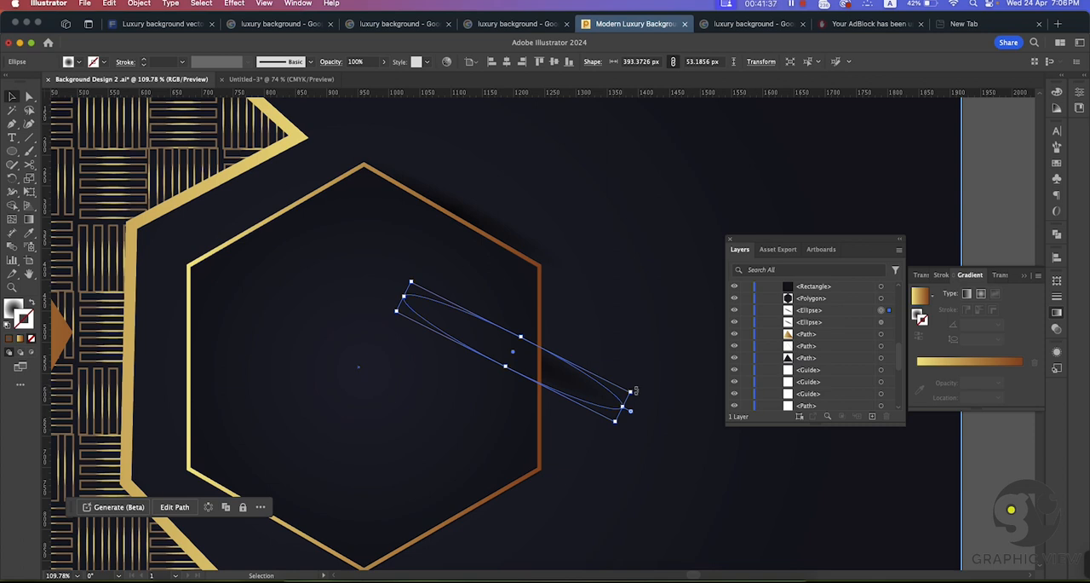
Step: Fit the copied ellipse upright over the hexagon's right vertical edge at about 53 x 321 px
{"action": "left_click_drag", "start_coordinate": [634, 390], "coordinate": [542, 439]}
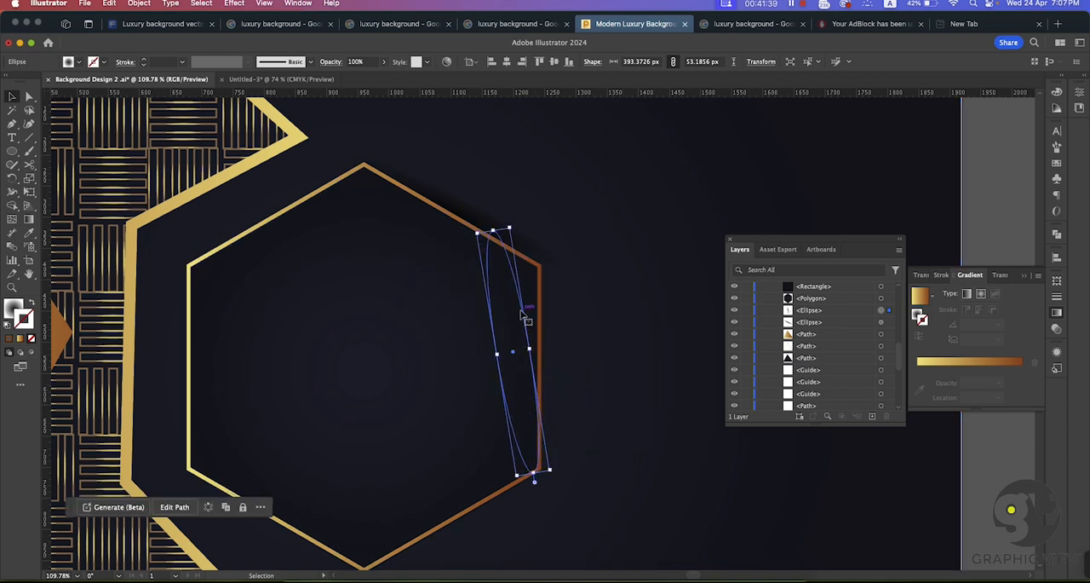
{"action": "left_click_drag", "start_coordinate": [523, 315], "coordinate": [554, 325]}
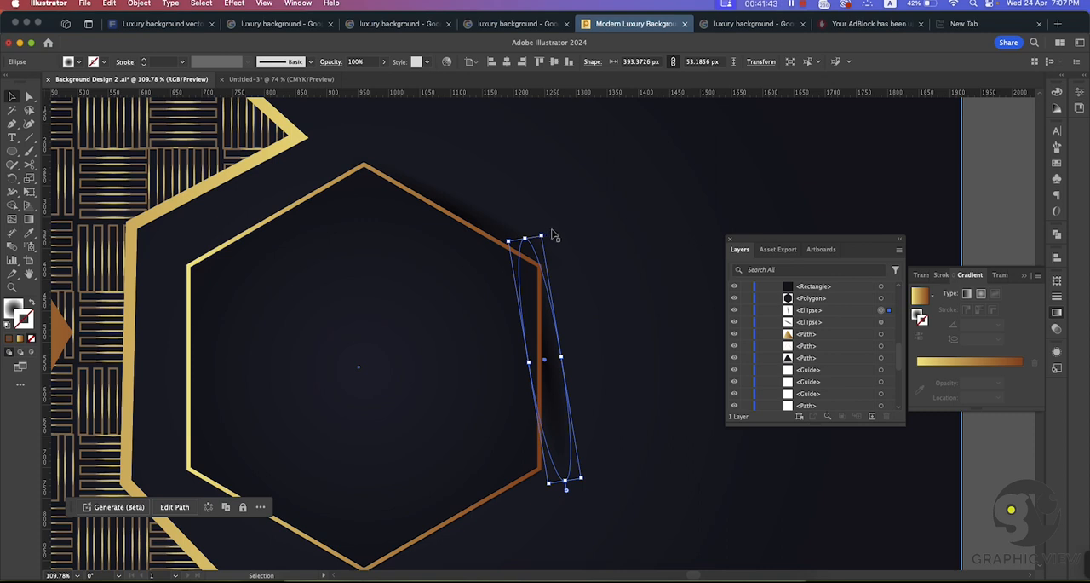
{"action": "left_click_drag", "start_coordinate": [547, 229], "coordinate": [573, 241]}
{"action": "mouse_move", "coordinate": [552, 286]}
{"action": "left_mouse_down"}
{"action": "mouse_move", "coordinate": [550, 302]}
{"action": "mouse_move", "coordinate": [572, 309]}
{"action": "mouse_move", "coordinate": [557, 275]}
{"action": "mouse_move", "coordinate": [557, 303]}
{"action": "mouse_move", "coordinate": [552, 292]}
{"action": "left_mouse_up"}
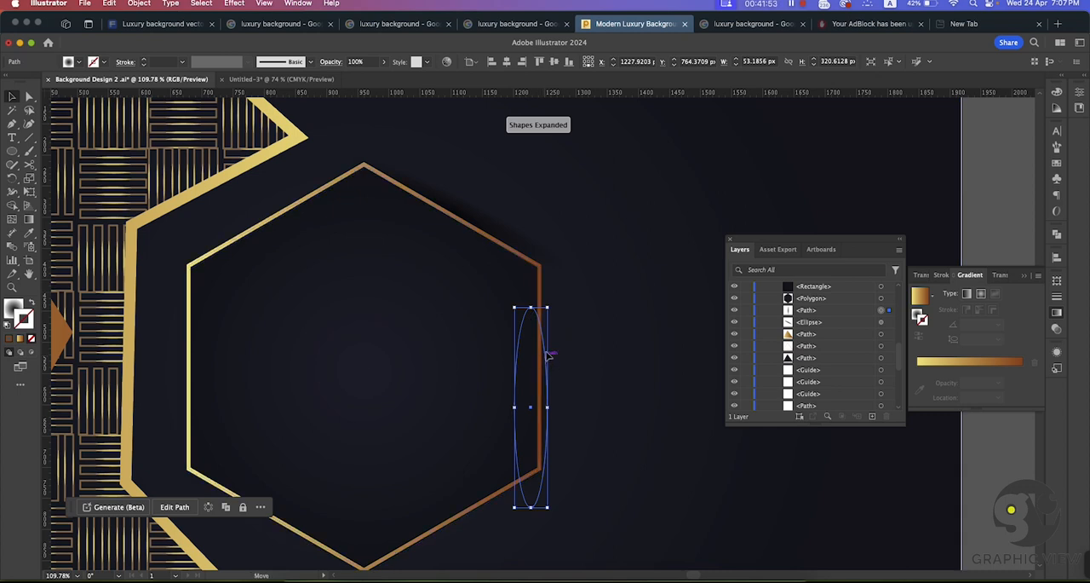
{"action": "mouse_move", "coordinate": [548, 354]}
{"action": "left_mouse_down"}
{"action": "mouse_move", "coordinate": [557, 322]}
{"action": "mouse_move", "coordinate": [552, 339]}
{"action": "left_mouse_up"}
Step: Shorten the ellipse on the hexagon's upper-right edge to about 356 px and re-center it along the edge
{"action": "left_click", "coordinate": [474, 212]}
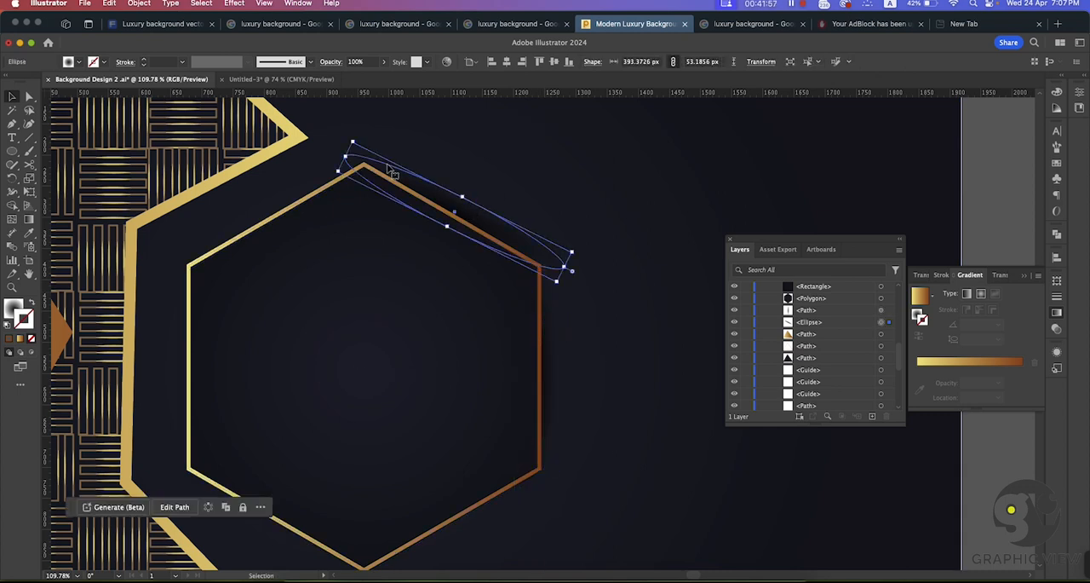
{"action": "left_click_drag", "start_coordinate": [346, 157], "coordinate": [368, 167]}
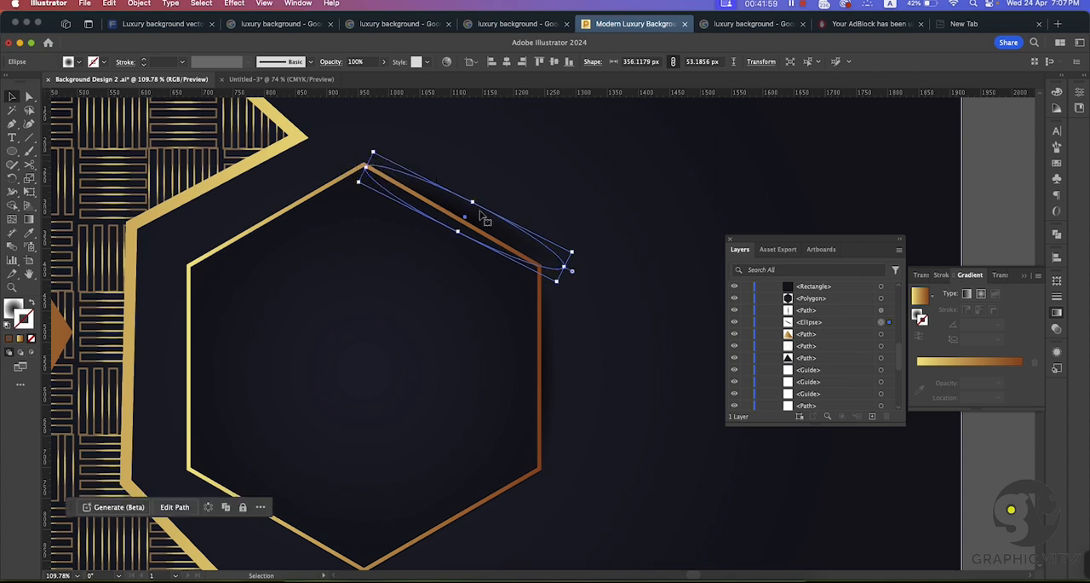
{"action": "left_click_drag", "start_coordinate": [481, 214], "coordinate": [455, 207]}
{"action": "left_click", "coordinate": [593, 277]}
Step: Create a copy of the right-edge shadow ellipse reflected across the vertical axis
{"action": "right_click", "coordinate": [625, 376]}
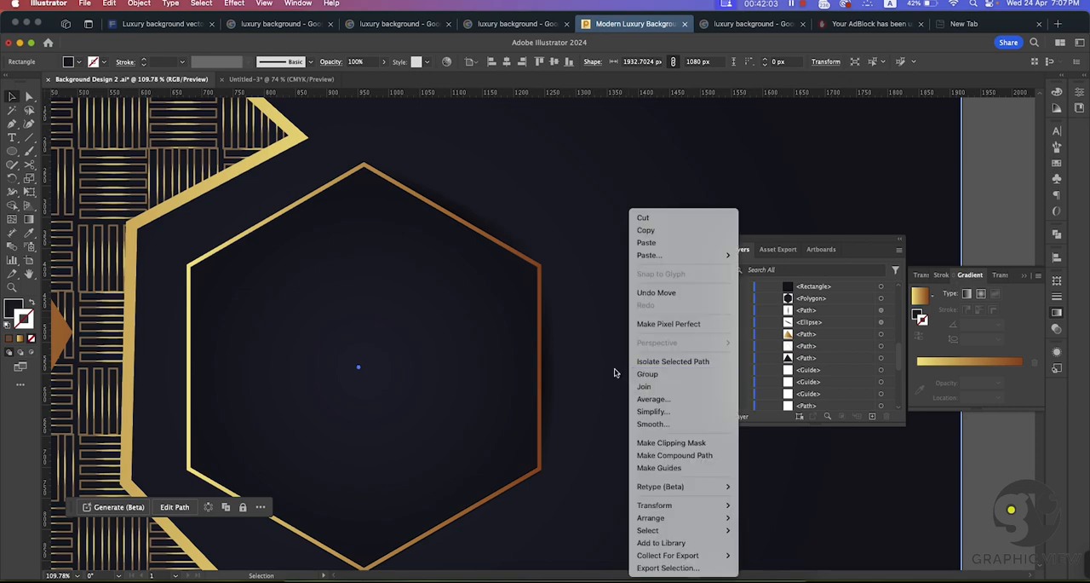
{"action": "key", "text": "super+space"}
{"action": "left_click_drag", "start_coordinate": [579, 362], "coordinate": [559, 338]}
{"action": "key", "text": "super+space"}
{"action": "left_click_drag", "start_coordinate": [594, 282], "coordinate": [556, 246]}
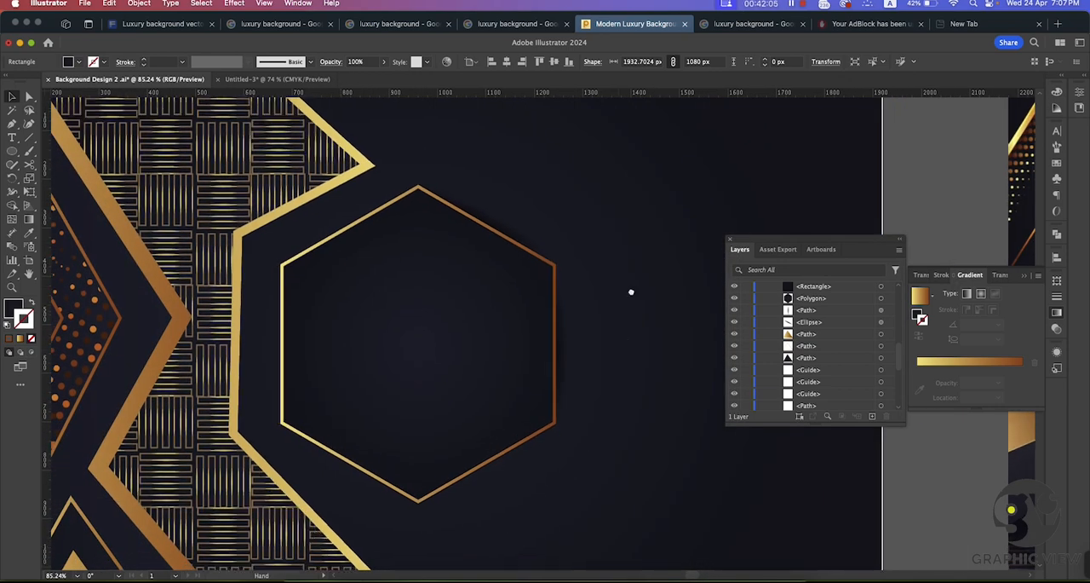
{"action": "left_click_drag", "start_coordinate": [611, 358], "coordinate": [628, 282]}
{"action": "left_click", "coordinate": [585, 272]}
{"action": "right_click", "coordinate": [583, 271]}
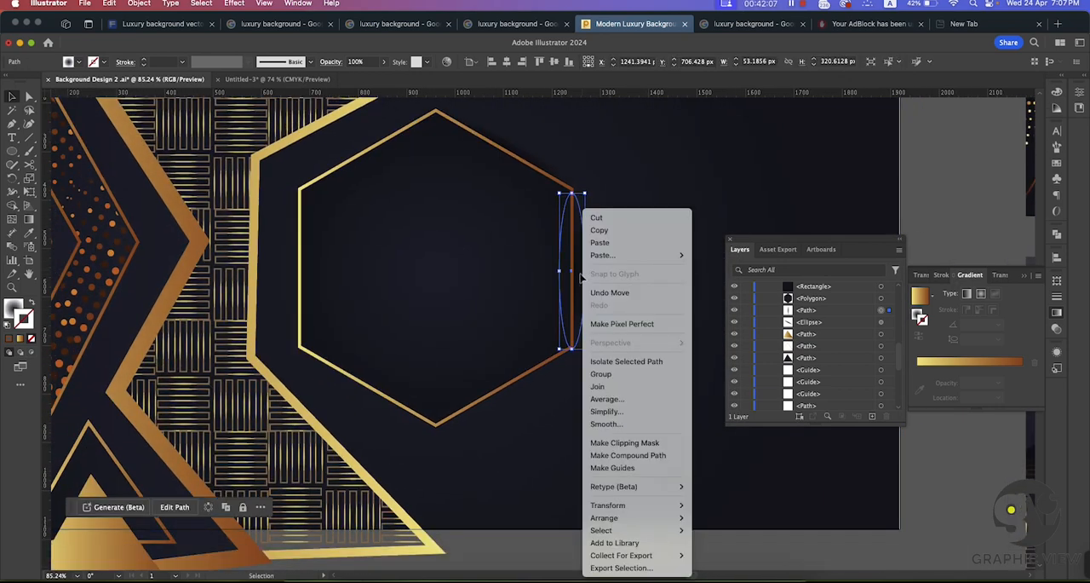
{"action": "mouse_move", "coordinate": [647, 506]}
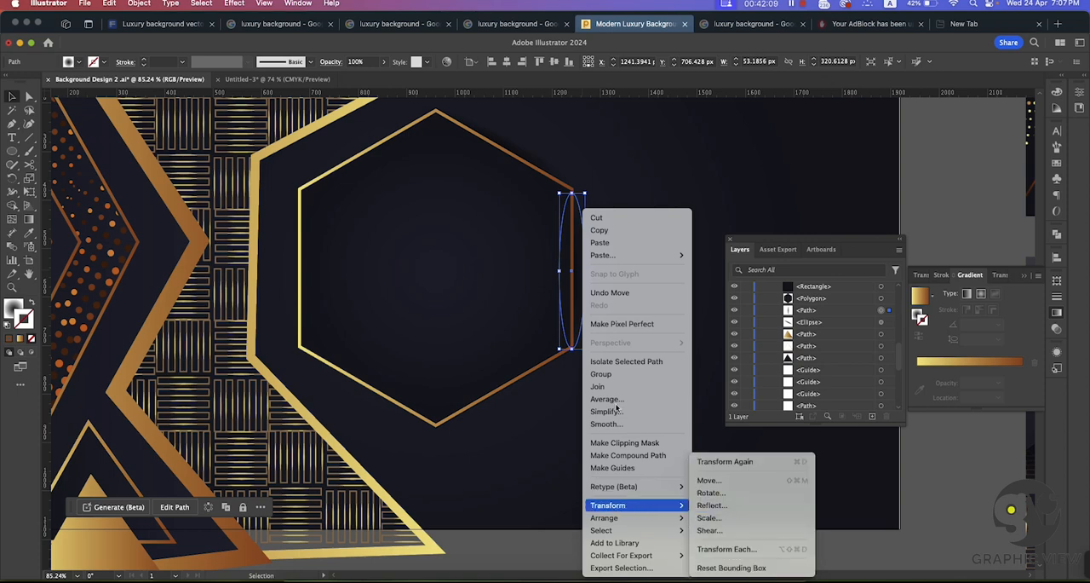
{"action": "left_click", "coordinate": [711, 506]}
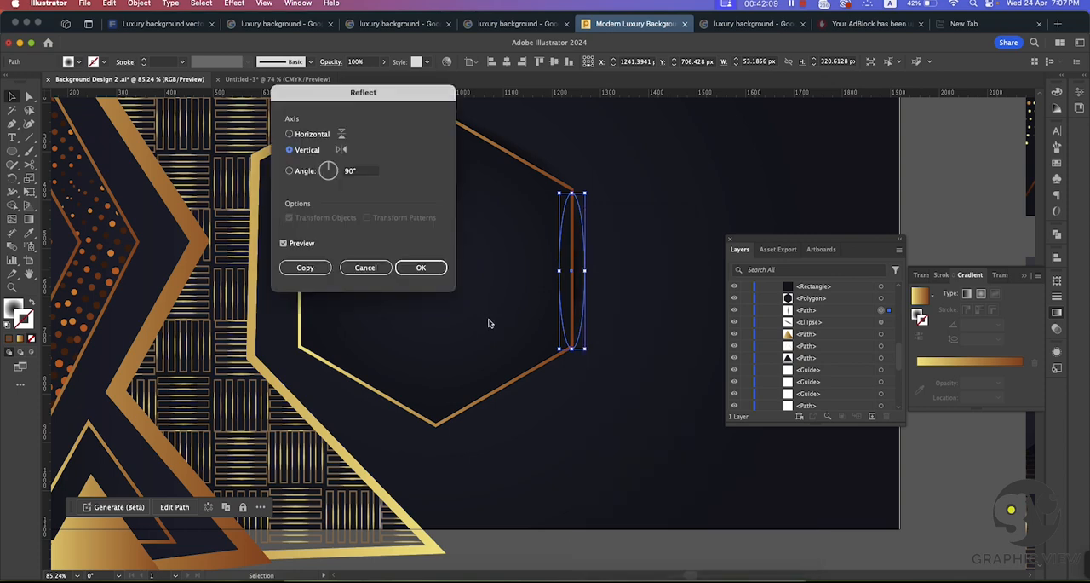
{"action": "left_click", "coordinate": [304, 269]}
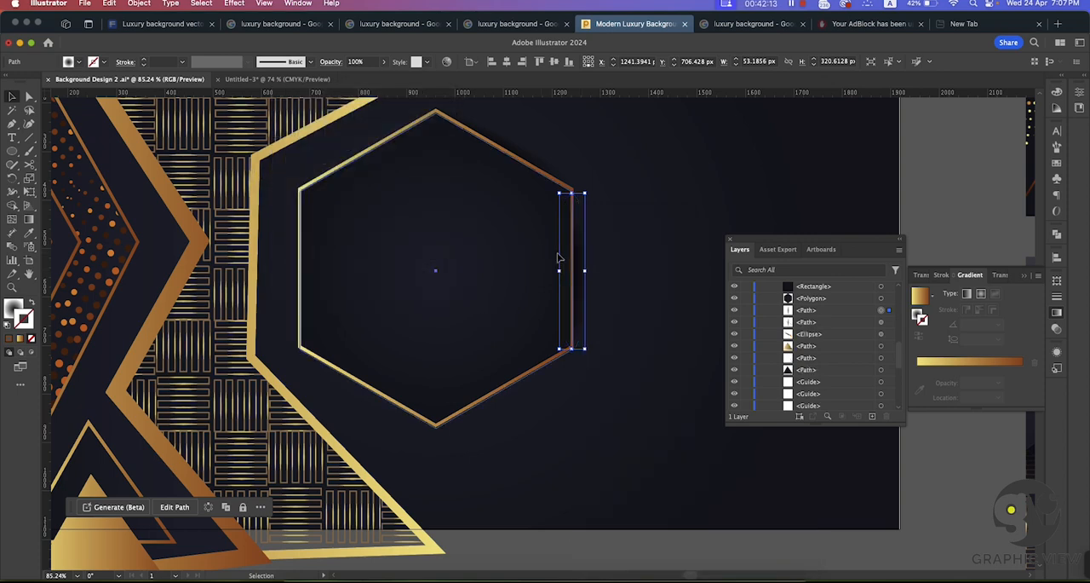
Step: Place the reflected ellipse on the hexagon's left edge and angle another copy along its lower-left edge
{"action": "left_click_drag", "start_coordinate": [559, 257], "coordinate": [421, 255]}
{"action": "key", "text": "super+z"}
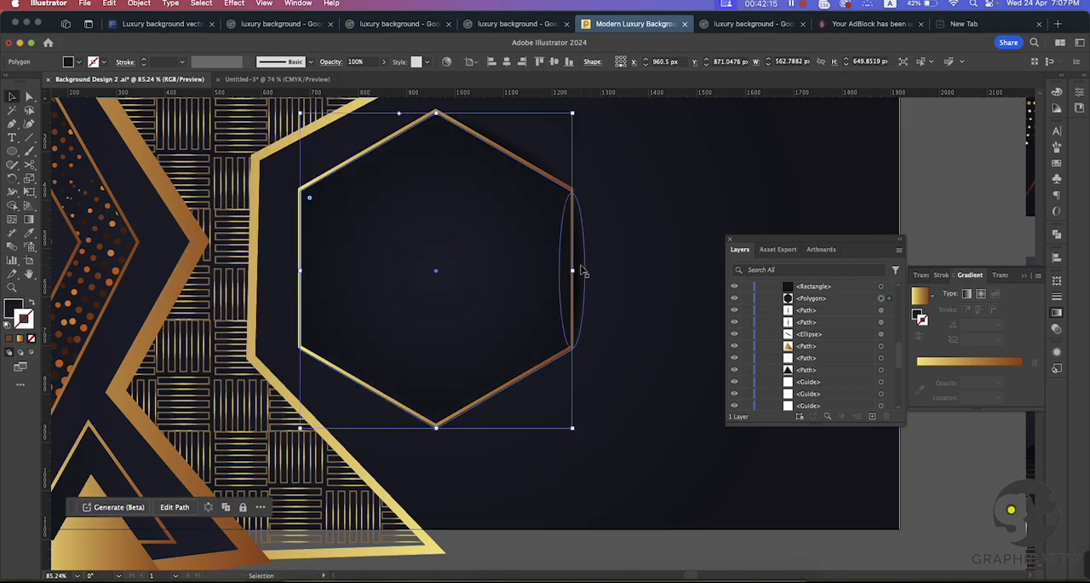
{"action": "left_click_drag", "start_coordinate": [574, 269], "coordinate": [355, 383]}
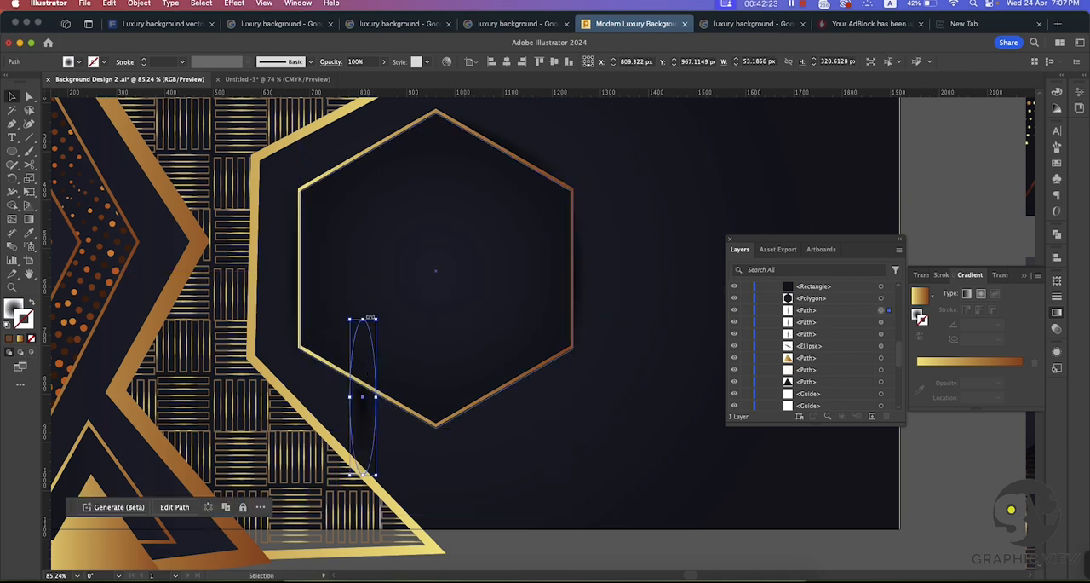
{"action": "left_click_drag", "start_coordinate": [369, 313], "coordinate": [283, 339]}
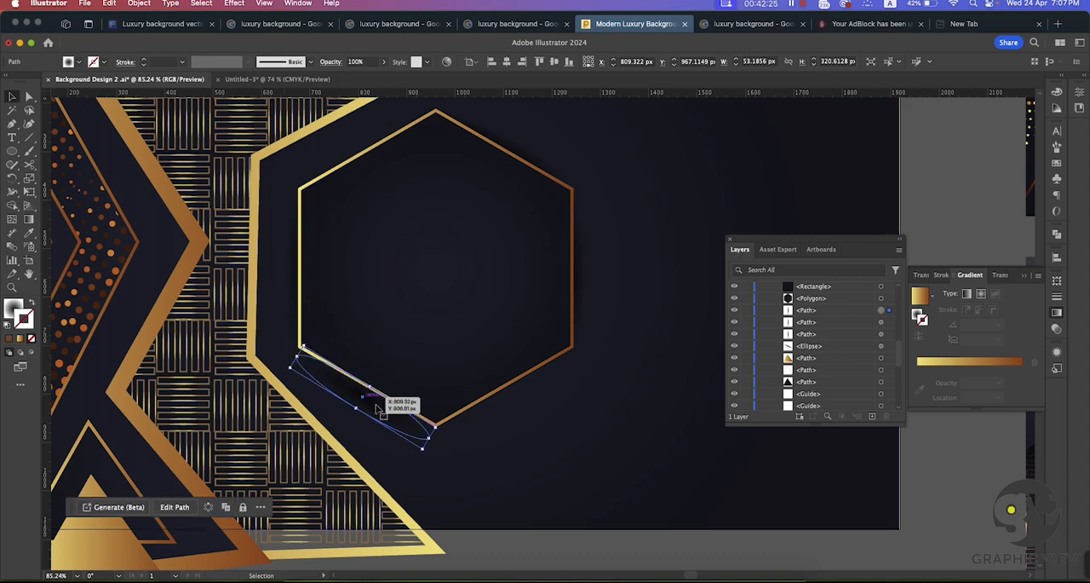
Step: Duplicate the lower-left shadow ellipse and rotate the copy to lie along the hexagon's lower-right edge
{"action": "left_click_drag", "start_coordinate": [384, 410], "coordinate": [565, 367]}
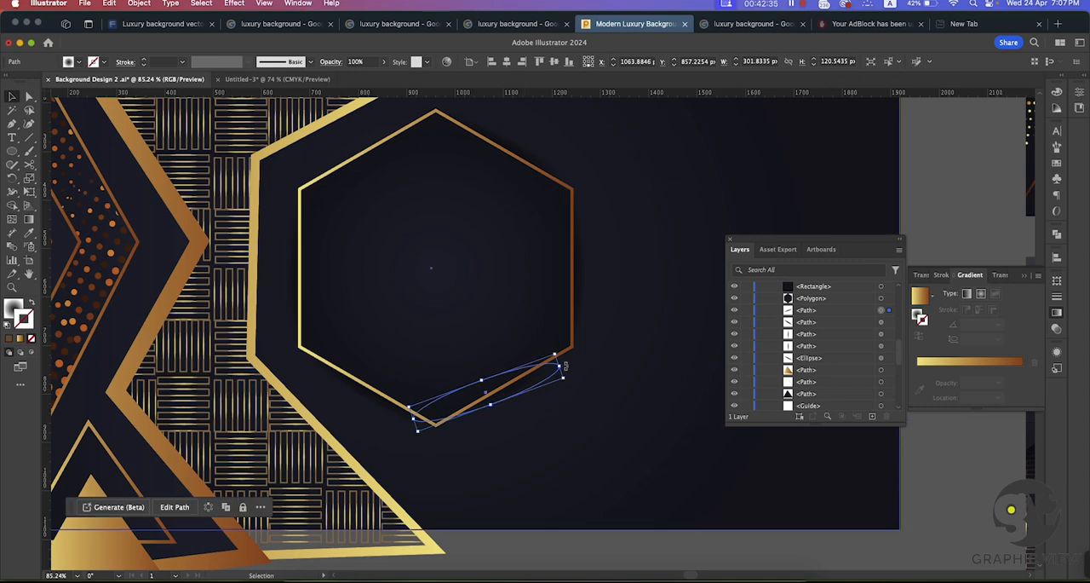
{"action": "key", "text": "super+space"}
{"action": "left_click_drag", "start_coordinate": [506, 403], "coordinate": [657, 482]}
{"action": "left_click_drag", "start_coordinate": [644, 307], "coordinate": [637, 294]}
{"action": "left_click_drag", "start_coordinate": [580, 336], "coordinate": [597, 328]}
{"action": "key", "text": "super+space"}
{"action": "left_click_drag", "start_coordinate": [619, 416], "coordinate": [454, 318]}
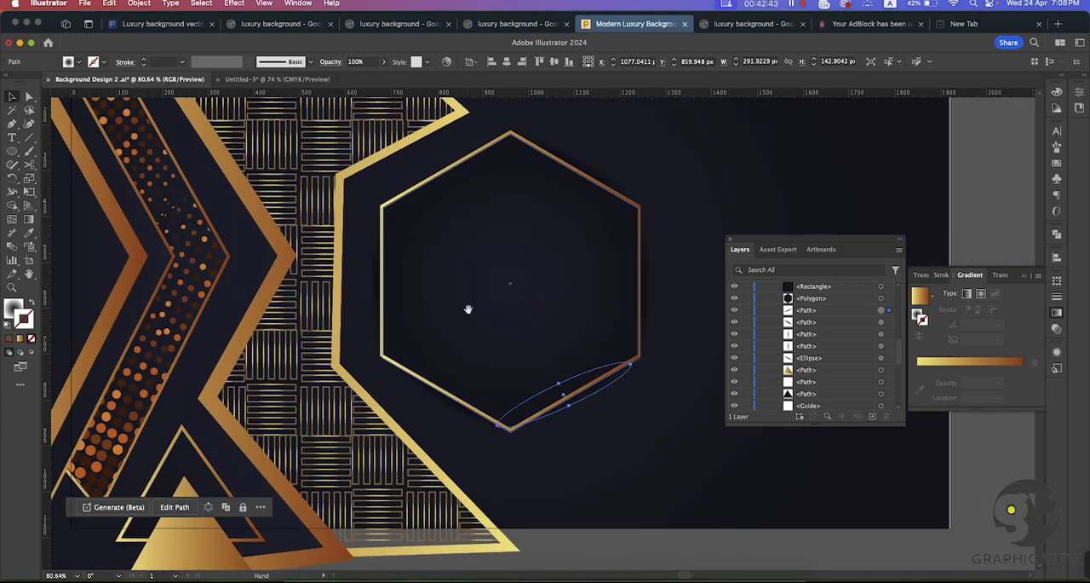
Step: Shorten the ellipse on the hexagon's upper-right edge to about 319 px from its upper end
{"action": "left_click_drag", "start_coordinate": [524, 216], "coordinate": [551, 278]}
{"action": "left_click", "coordinate": [619, 236]}
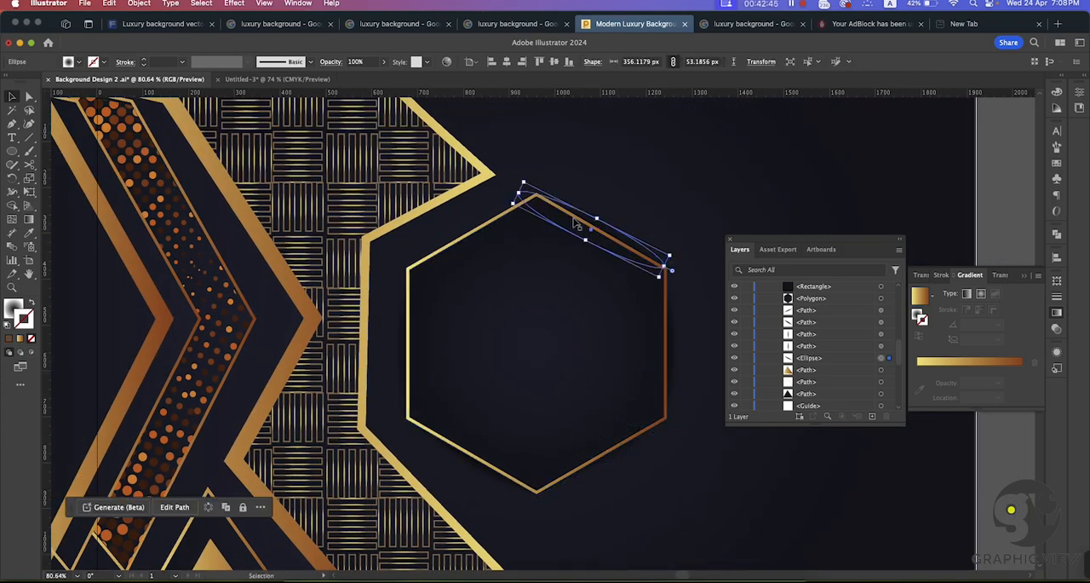
{"action": "left_click_drag", "start_coordinate": [518, 193], "coordinate": [543, 197]}
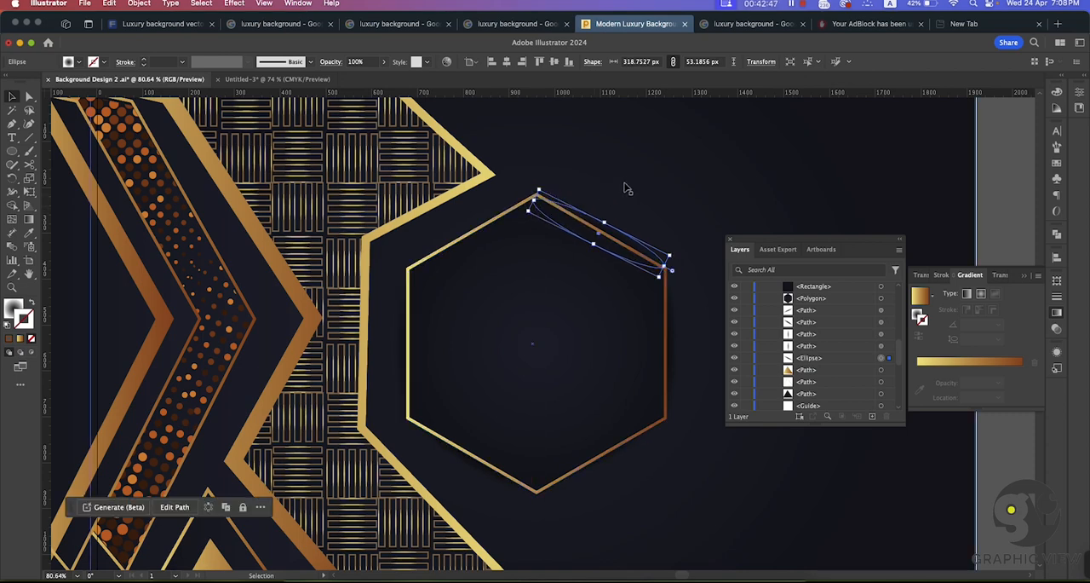
{"action": "left_click", "coordinate": [626, 188]}
Step: Mirror the upper-right shadow ellipse and move it onto the hexagon's upper-left edge
{"action": "key", "text": "super+space"}
{"action": "left_click", "coordinate": [586, 261]}
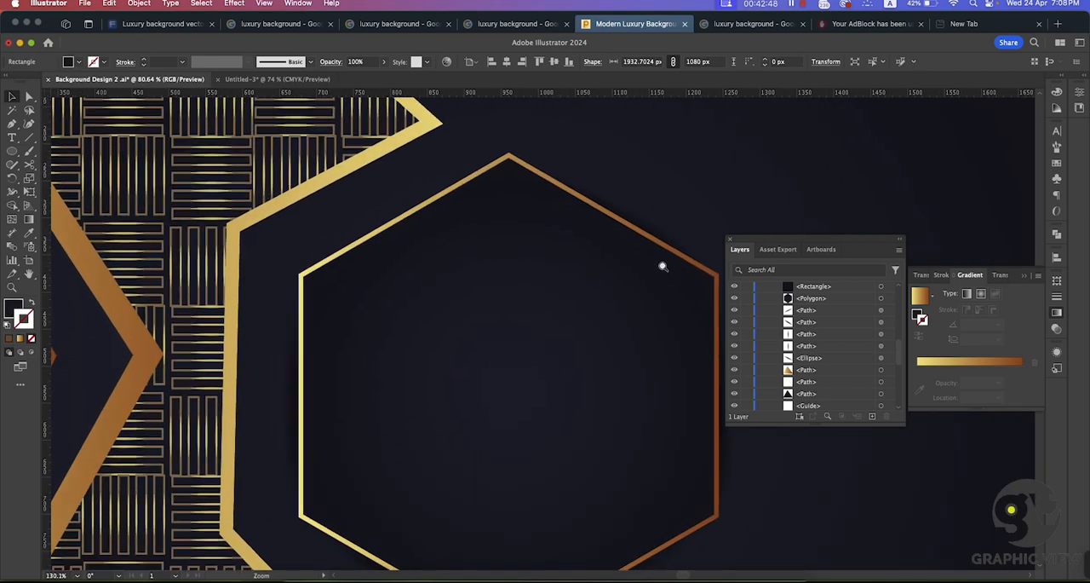
{"action": "left_click", "coordinate": [634, 213]}
{"action": "left_click_drag", "start_coordinate": [635, 213], "coordinate": [415, 196]}
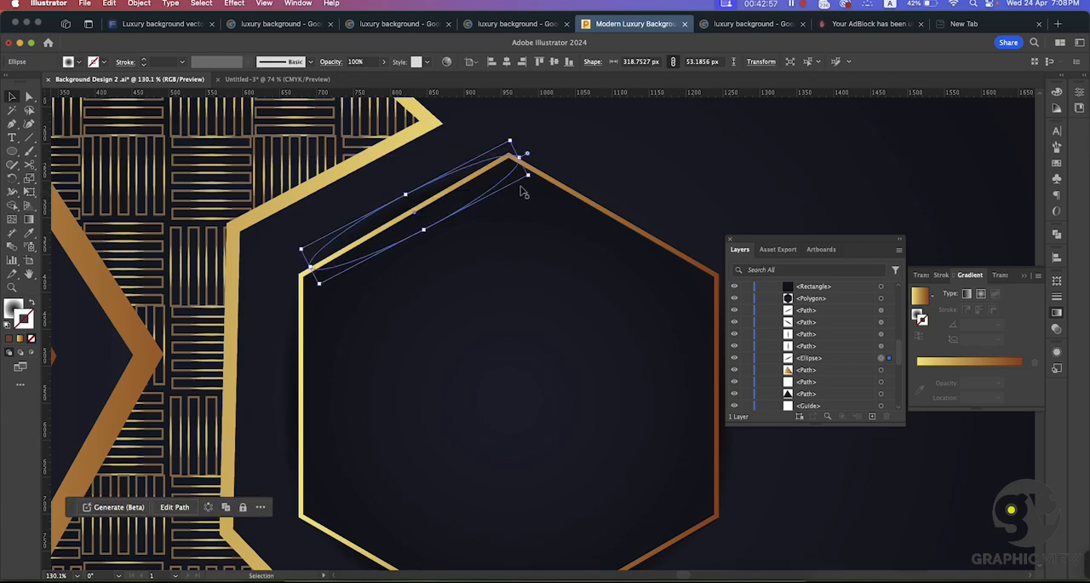
{"action": "left_click", "coordinate": [604, 168]}
Step: Lock the large dark background rectangle that covers the artboard
{"action": "key", "text": "super+space"}
{"action": "left_click_drag", "start_coordinate": [643, 415], "coordinate": [483, 346]}
{"action": "left_click_drag", "start_coordinate": [623, 390], "coordinate": [504, 339]}
{"action": "key", "text": "super+space"}
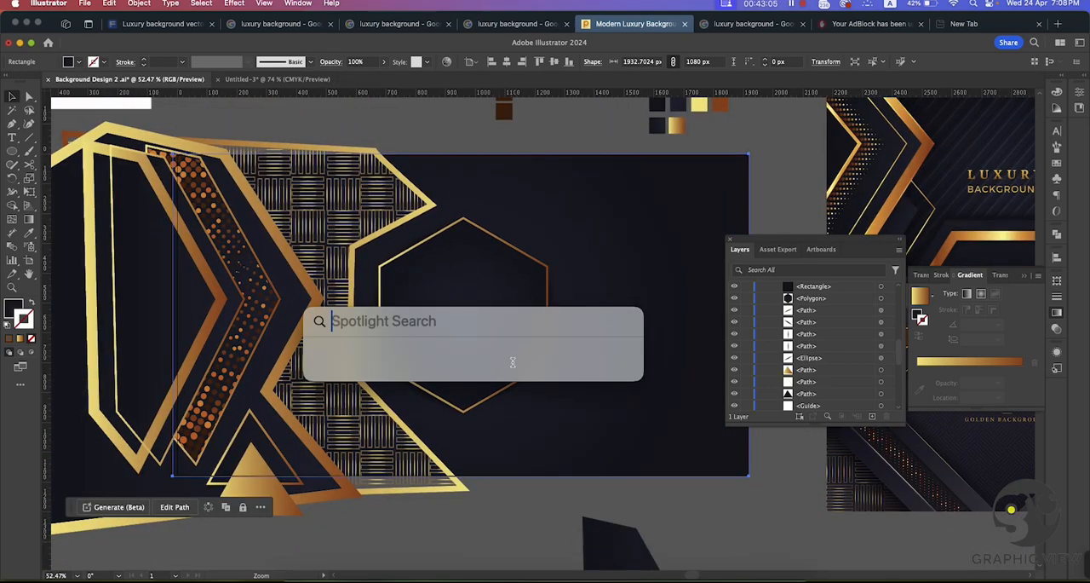
{"action": "left_click_drag", "start_coordinate": [533, 401], "coordinate": [470, 351]}
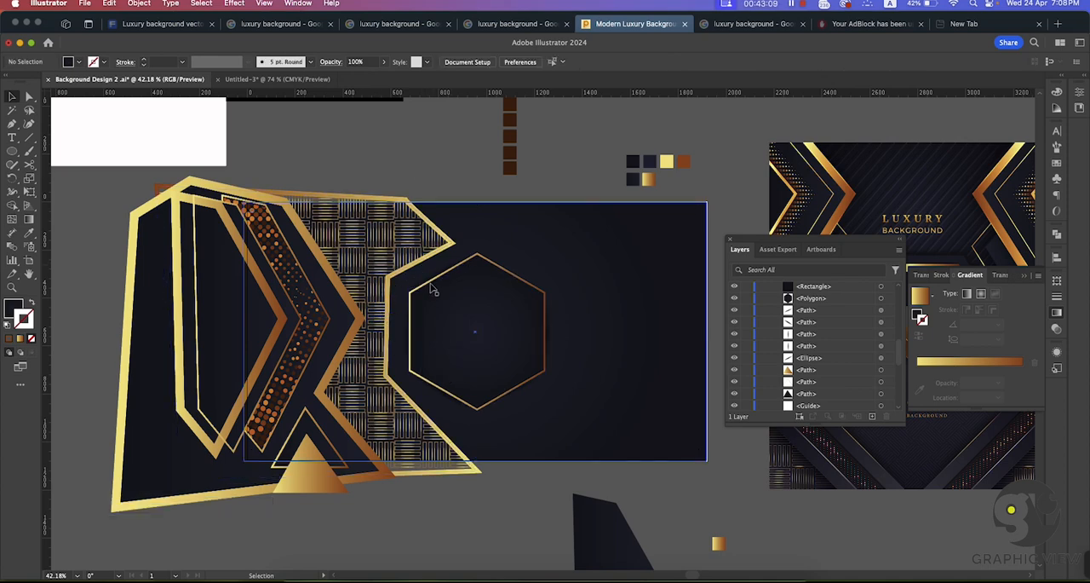
{"action": "left_click_drag", "start_coordinate": [358, 297], "coordinate": [284, 220]}
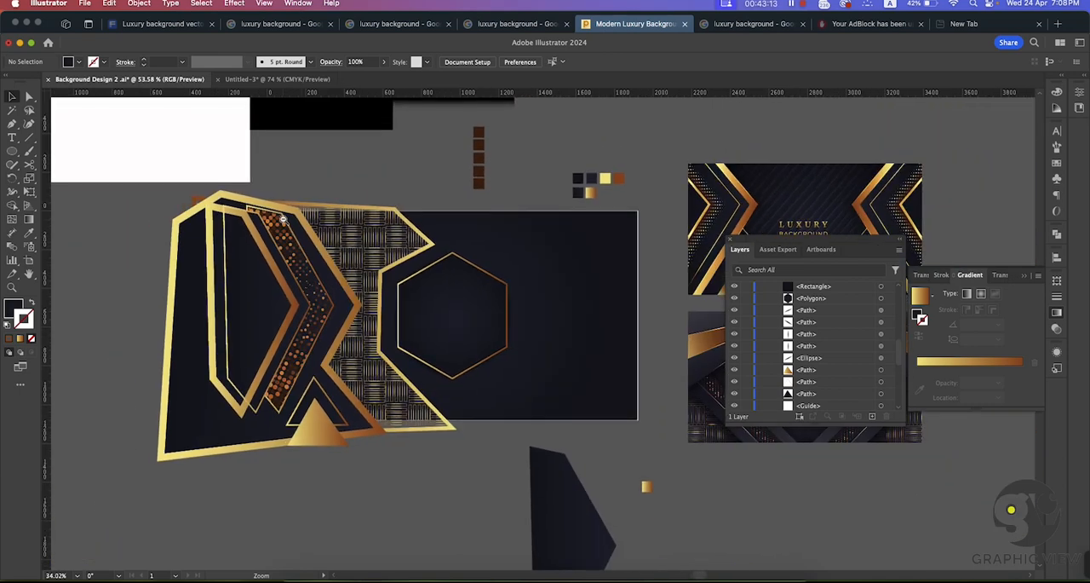
{"action": "left_click_drag", "start_coordinate": [537, 363], "coordinate": [495, 339]}
{"action": "left_click", "coordinate": [532, 317]}
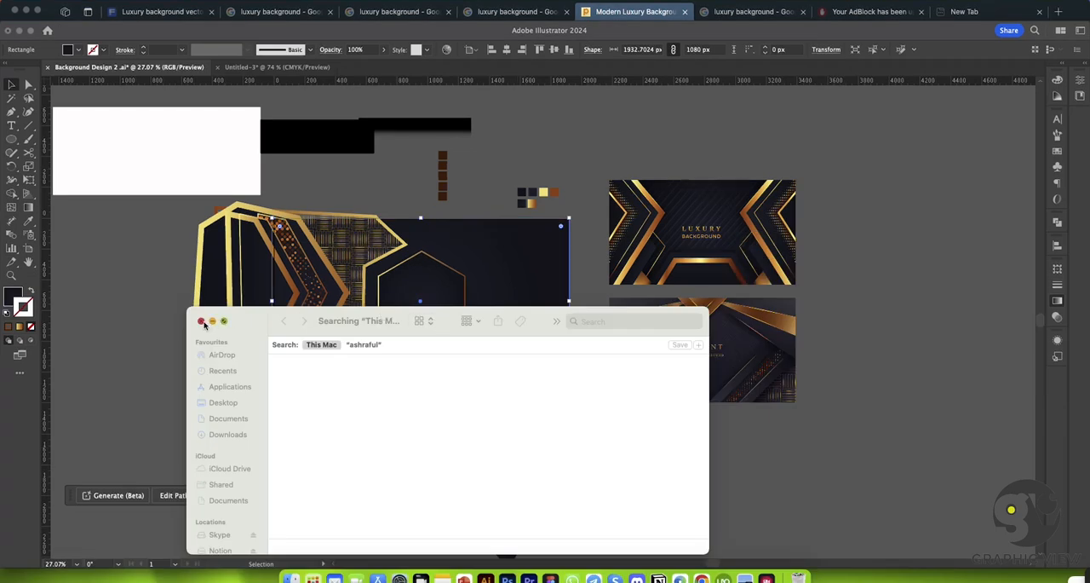
{"action": "left_click", "coordinate": [202, 321]}
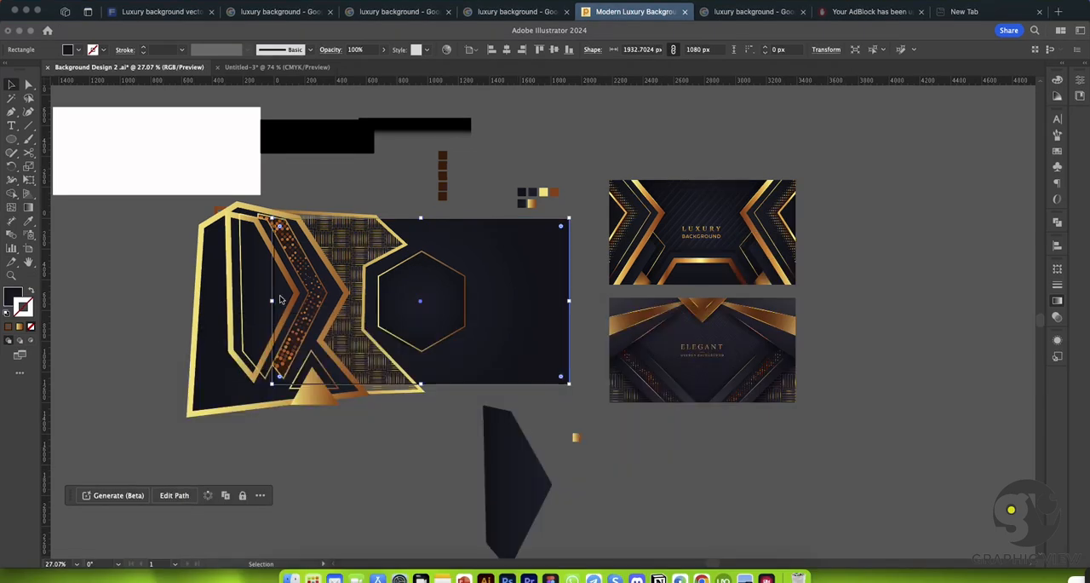
{"action": "left_click", "coordinate": [15, 88]}
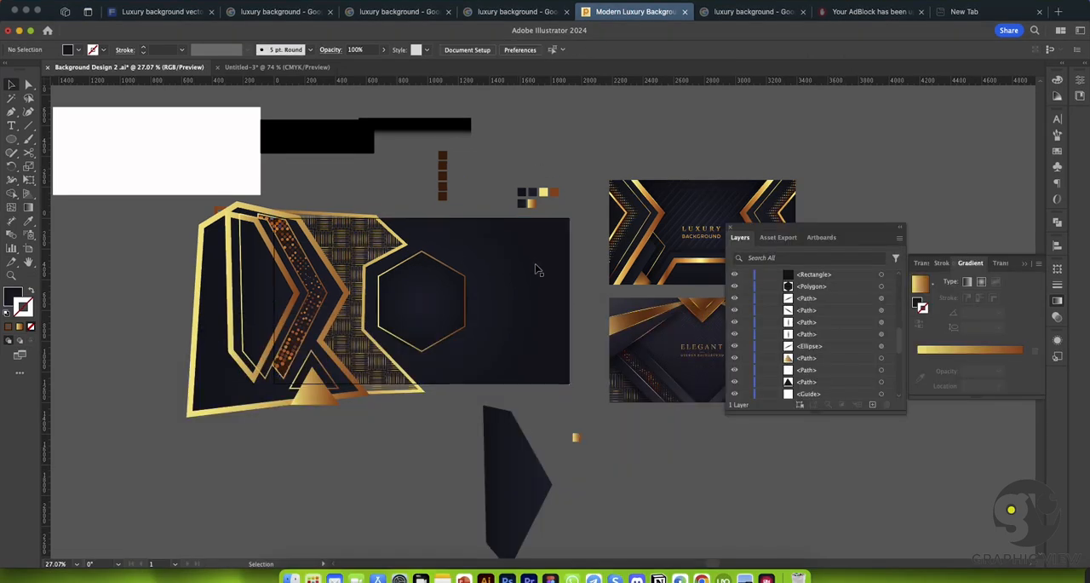
{"action": "scroll", "coordinate": [784, 335], "scroll_direction": "down", "scroll_amount": 3}
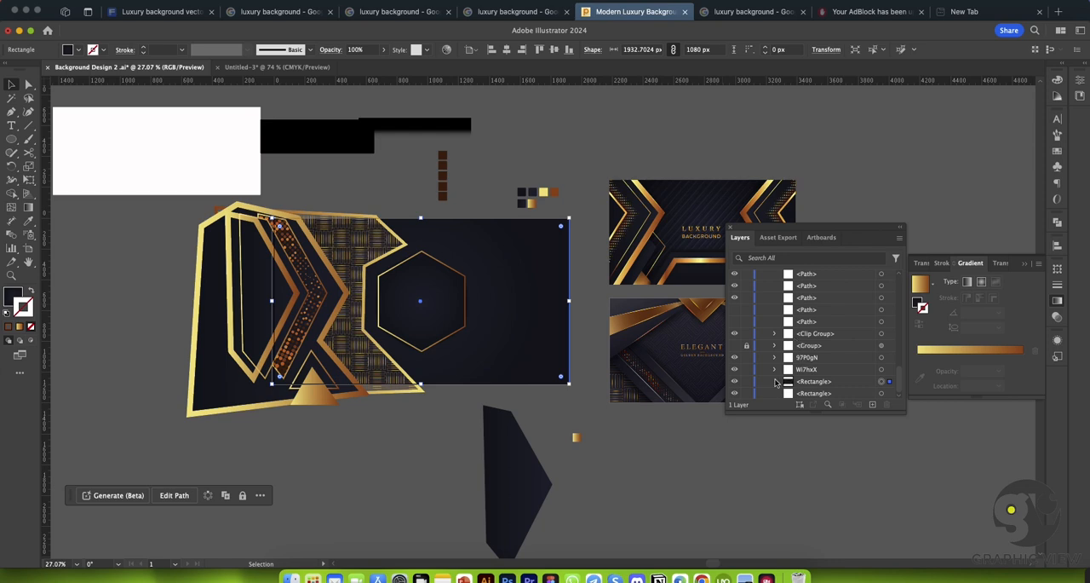
{"action": "left_click", "coordinate": [735, 385]}
{"action": "left_click", "coordinate": [735, 385]}
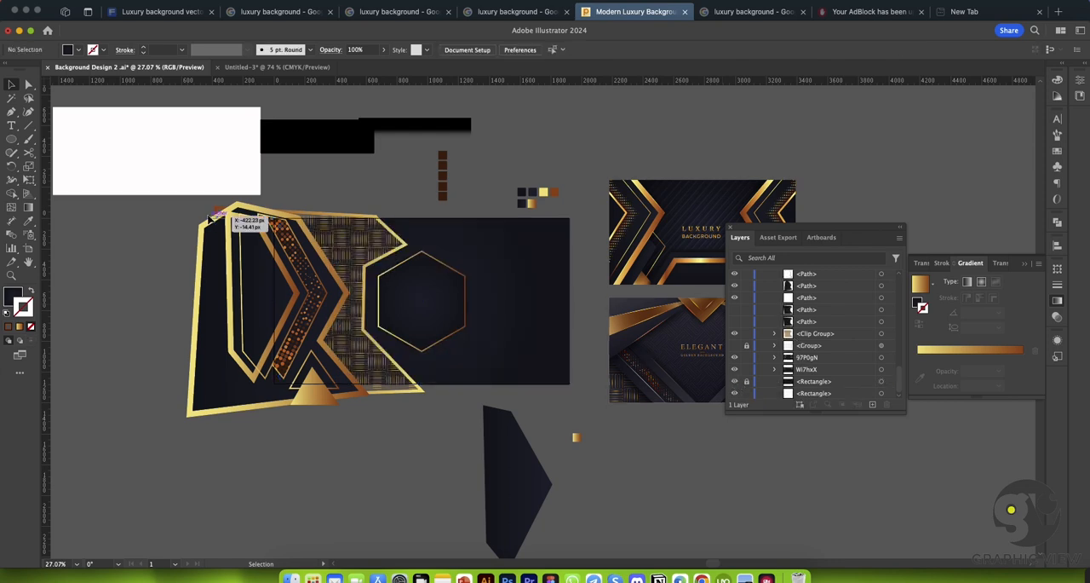
Step: Cut the outermost gold frame at its upper-left and lower-left corners with the Scissors tool and delete the left segment
{"action": "key", "text": "super+space"}
{"action": "key", "text": "super+space"}
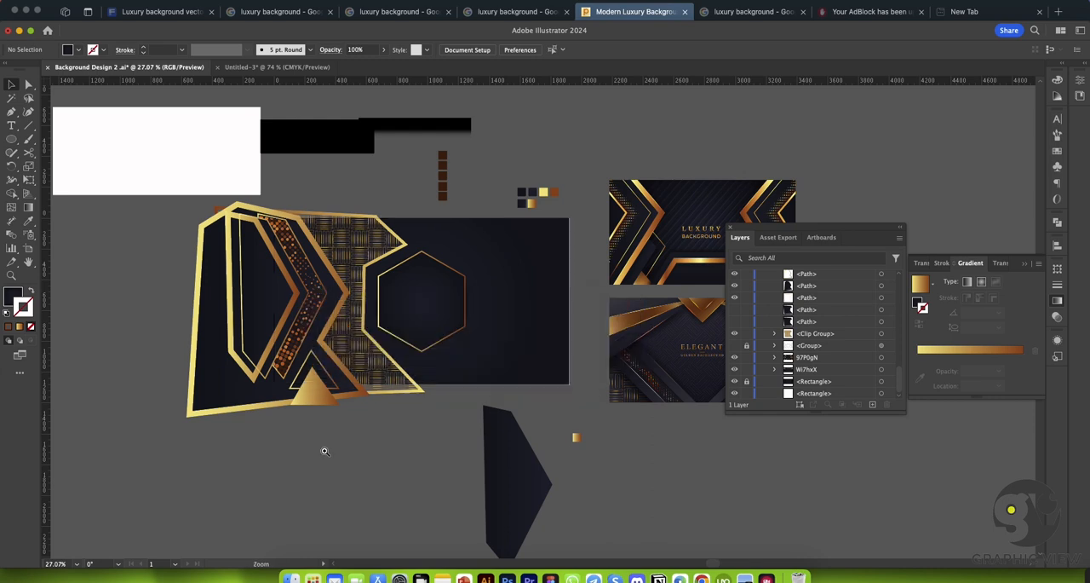
{"action": "left_click_drag", "start_coordinate": [324, 447], "coordinate": [396, 490]}
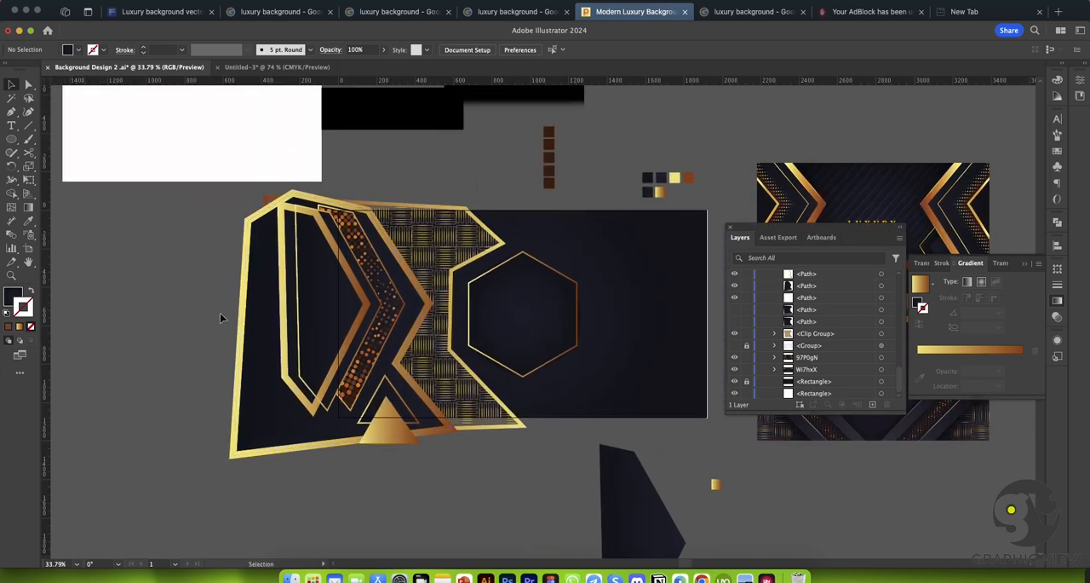
{"action": "left_click", "coordinate": [29, 152]}
{"action": "left_click", "coordinate": [247, 220]}
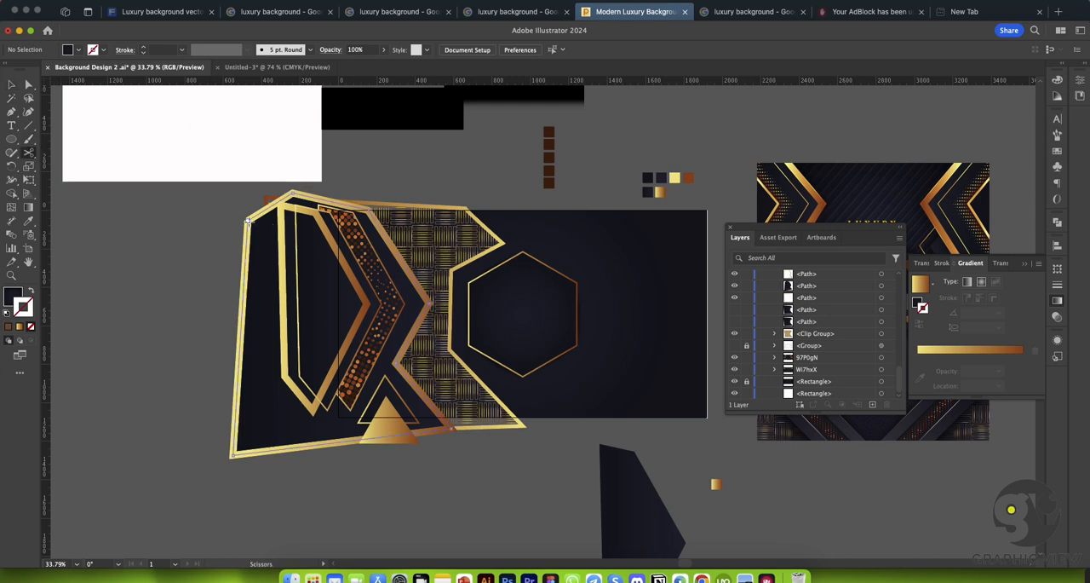
{"action": "left_click", "coordinate": [231, 454]}
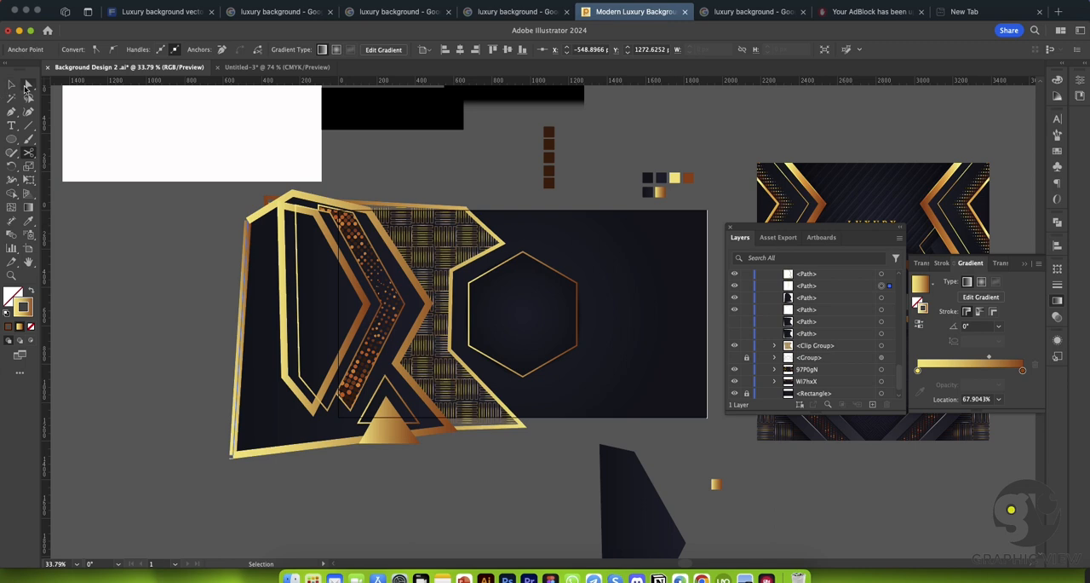
{"action": "left_click", "coordinate": [28, 85]}
{"action": "left_click_drag", "start_coordinate": [245, 300], "coordinate": [168, 298]}
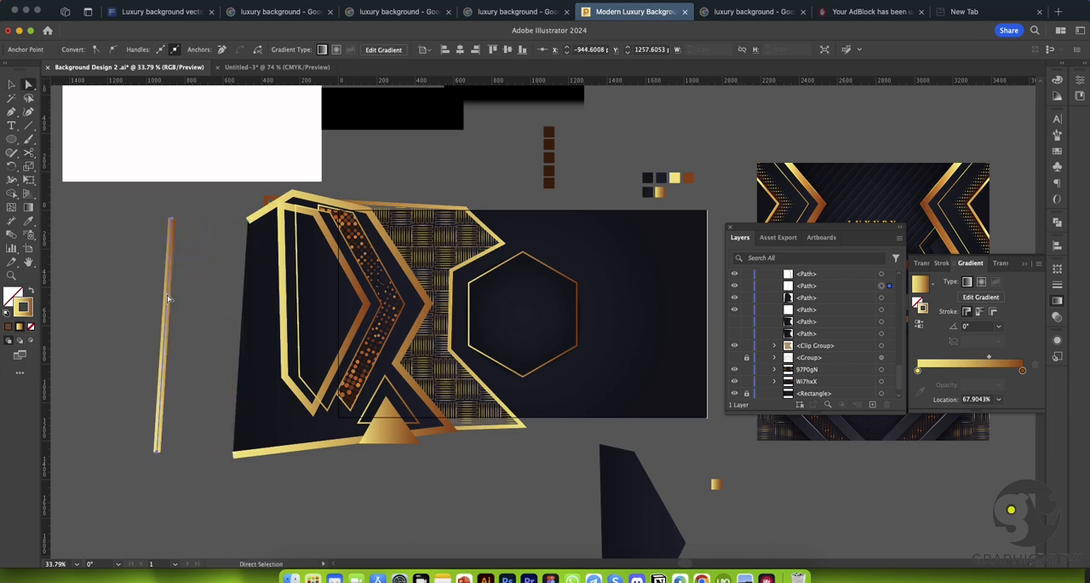
{"action": "key", "text": "Delete"}
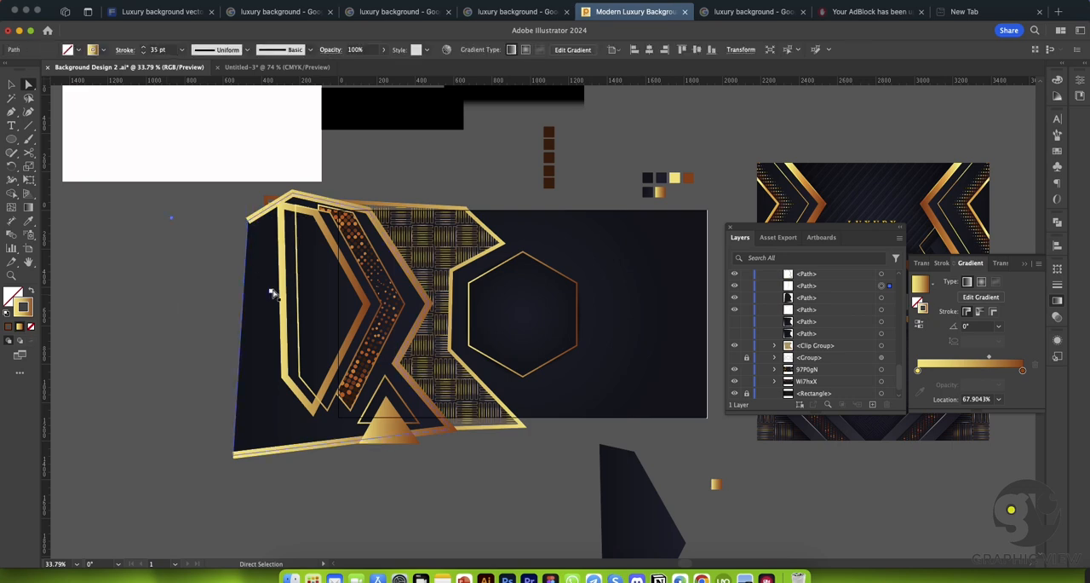
Step: Delete the open end anchor of the outer gold frame to remove its short upper-left segment
{"action": "key", "text": "super+space"}
{"action": "left_click_drag", "start_coordinate": [230, 251], "coordinate": [334, 304]}
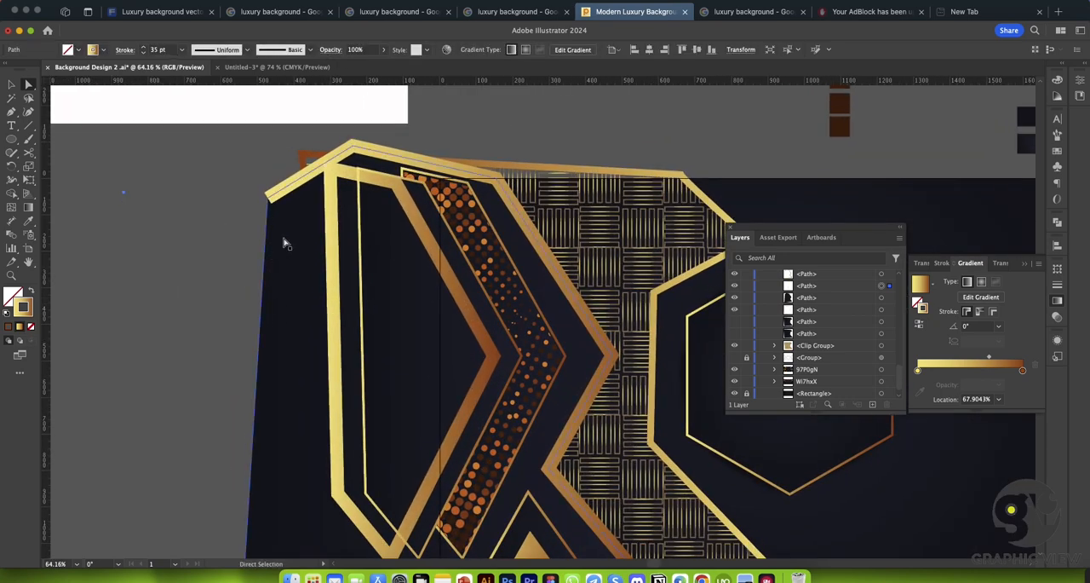
{"action": "left_click_drag", "start_coordinate": [265, 235], "coordinate": [343, 285]}
{"action": "left_click", "coordinate": [271, 181]}
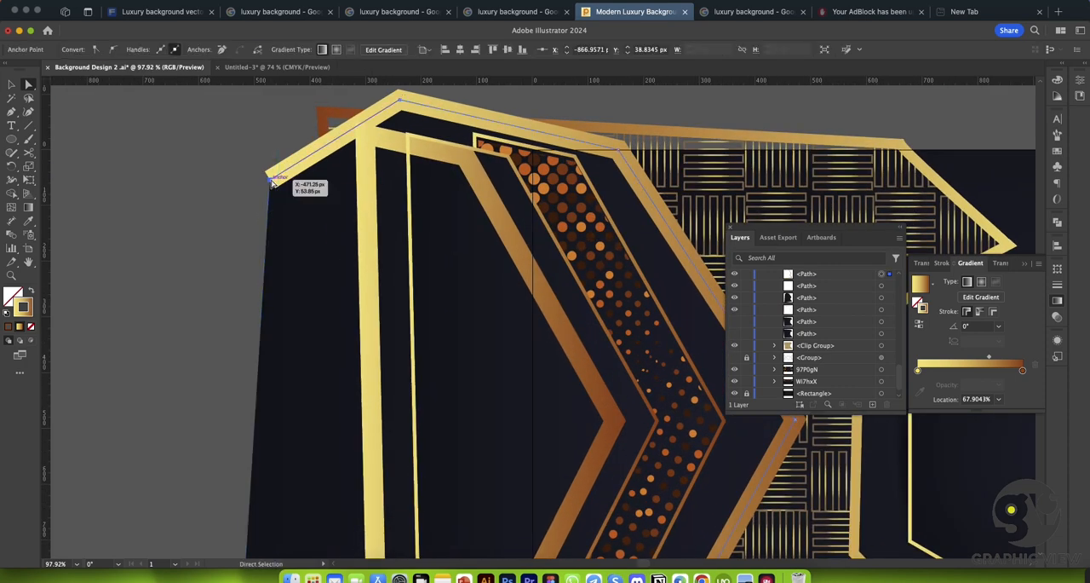
{"action": "key", "text": "Delete"}
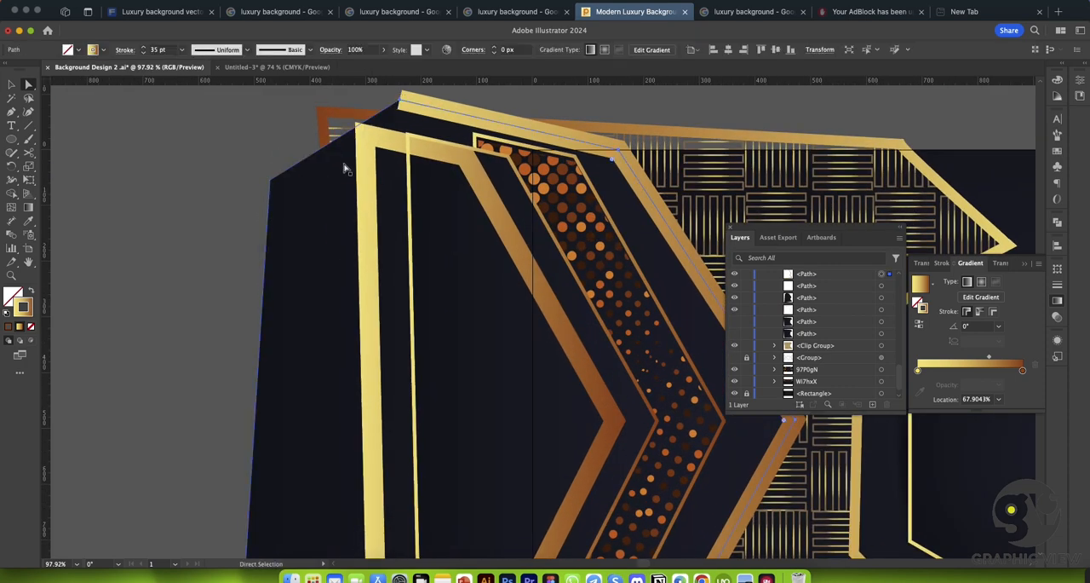
{"action": "key", "text": "super+space"}
{"action": "left_click_drag", "start_coordinate": [465, 273], "coordinate": [294, 211]}
{"action": "left_click_drag", "start_coordinate": [487, 314], "coordinate": [392, 276]}
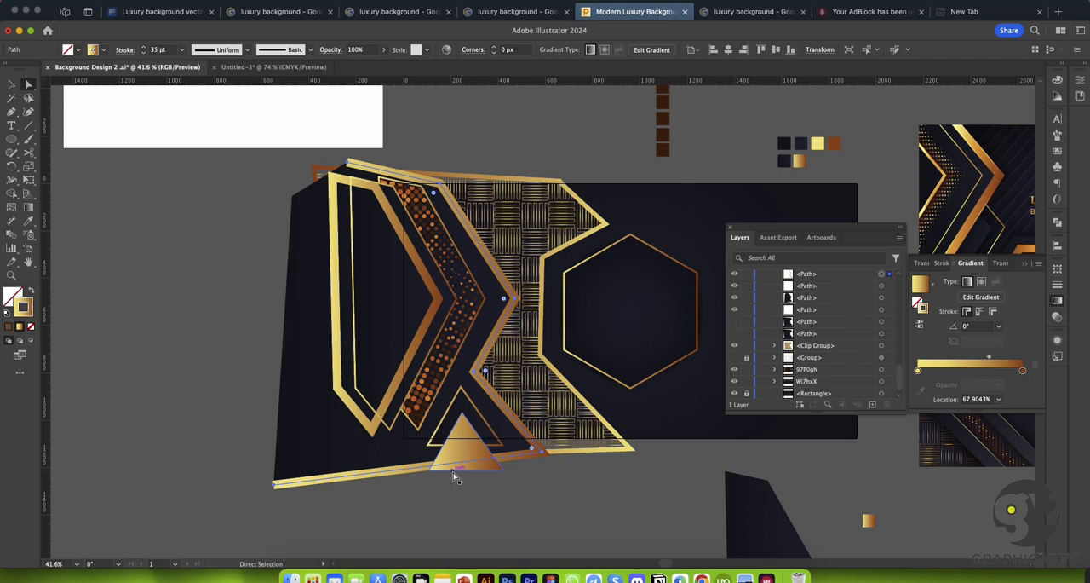
Step: Try to split the dark polygon at its left corners with the Scissors tool and pull its left edge away
{"action": "left_click", "coordinate": [314, 324]}
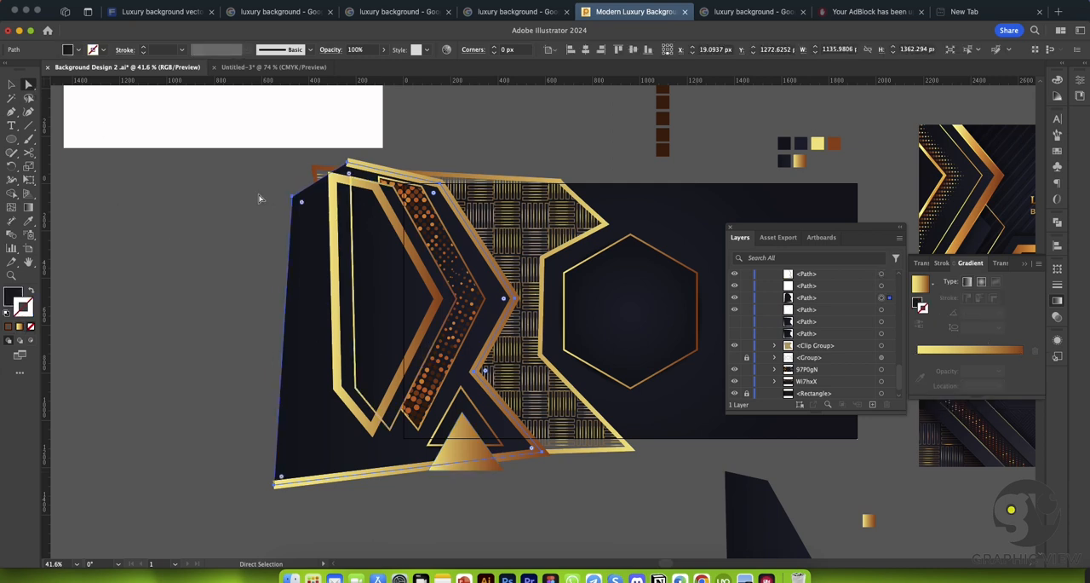
{"action": "left_click", "coordinate": [295, 200]}
{"action": "key", "text": "c"}
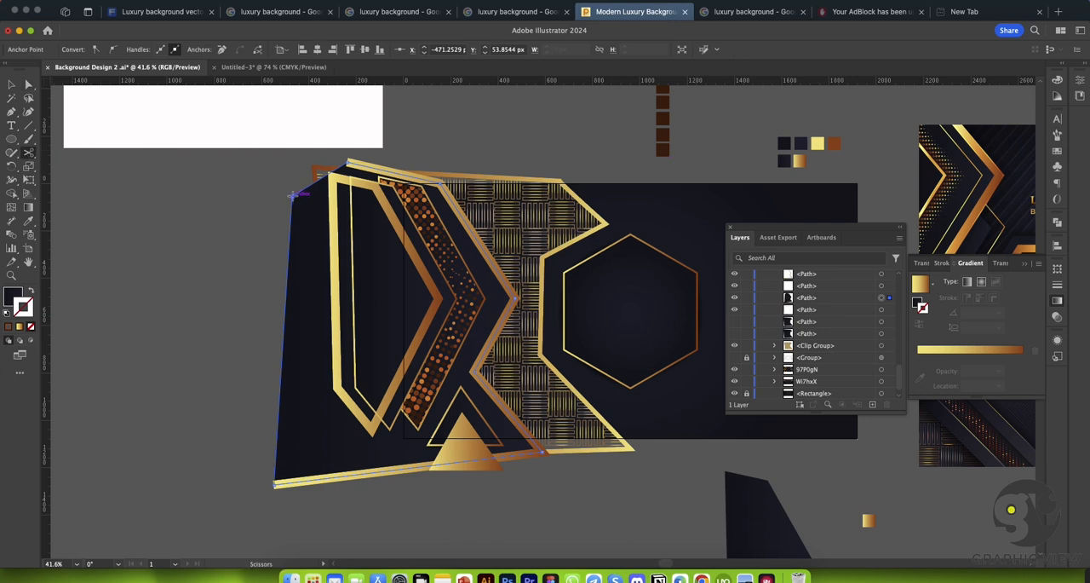
{"action": "left_click", "coordinate": [273, 484]}
{"action": "key", "text": "a"}
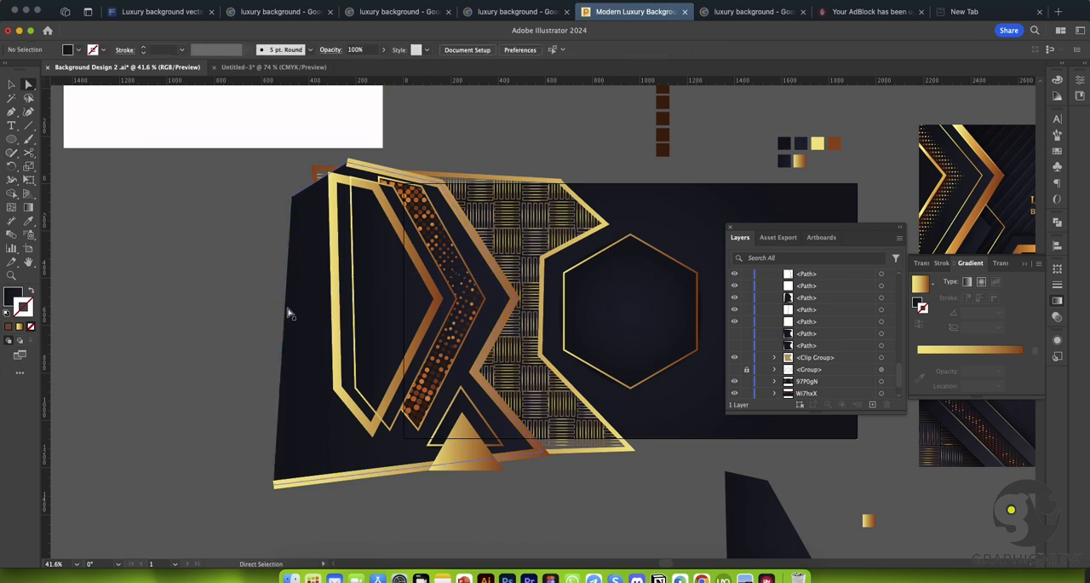
{"action": "left_click_drag", "start_coordinate": [287, 309], "coordinate": [213, 311]}
{"action": "scroll", "coordinate": [213, 312], "scroll_direction": "down", "scroll_amount": 1}
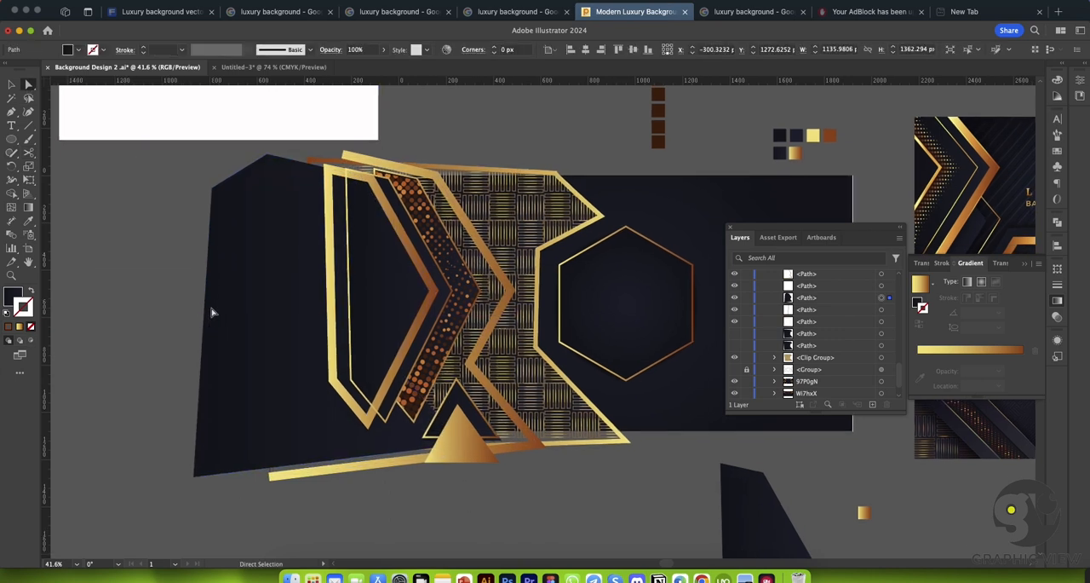
{"action": "key", "text": "super+z"}
{"action": "key", "text": "super+z"}
{"action": "left_click", "coordinate": [153, 278]}
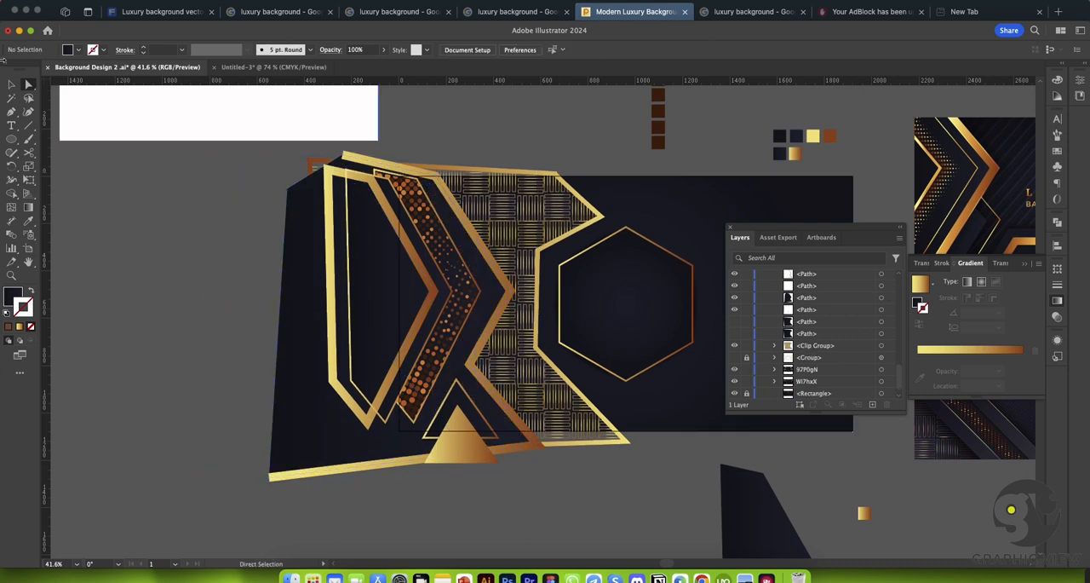
Step: Try to delete the lower-left corner anchor of the large dark polygon
{"action": "left_click", "coordinate": [289, 191]}
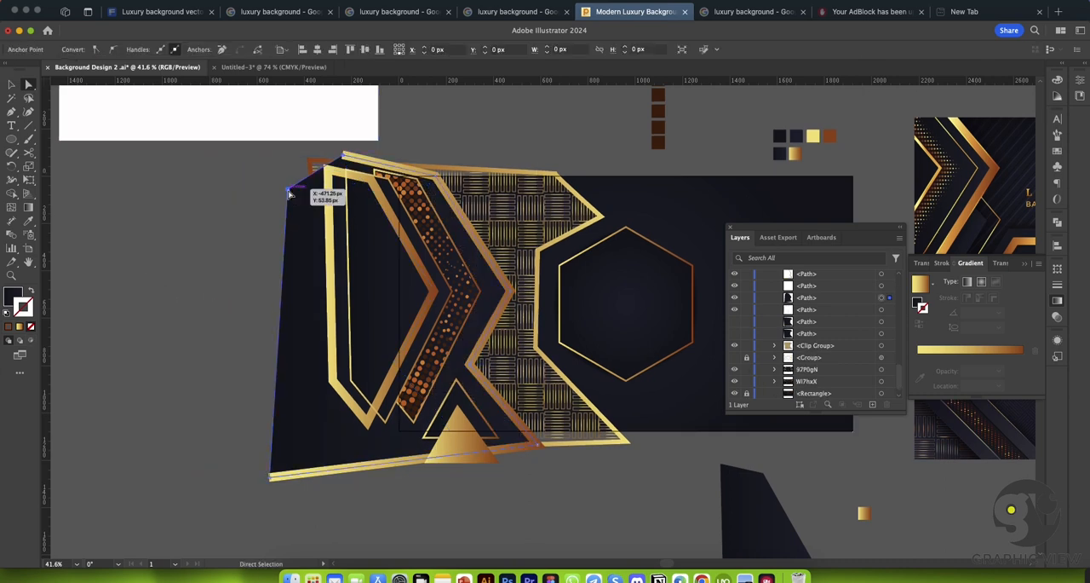
{"action": "left_click", "coordinate": [303, 267]}
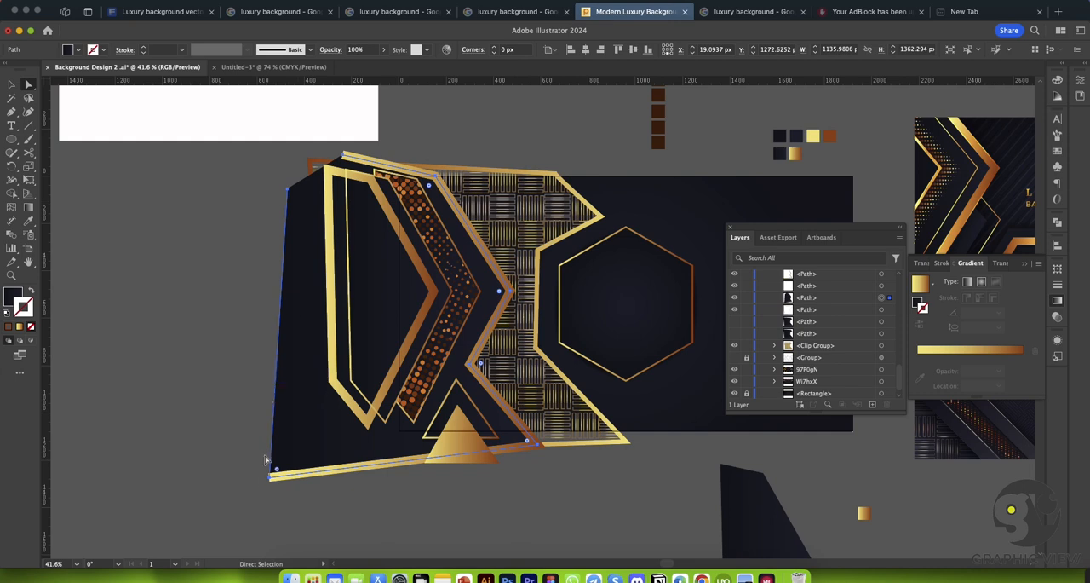
{"action": "key", "text": "Delete"}
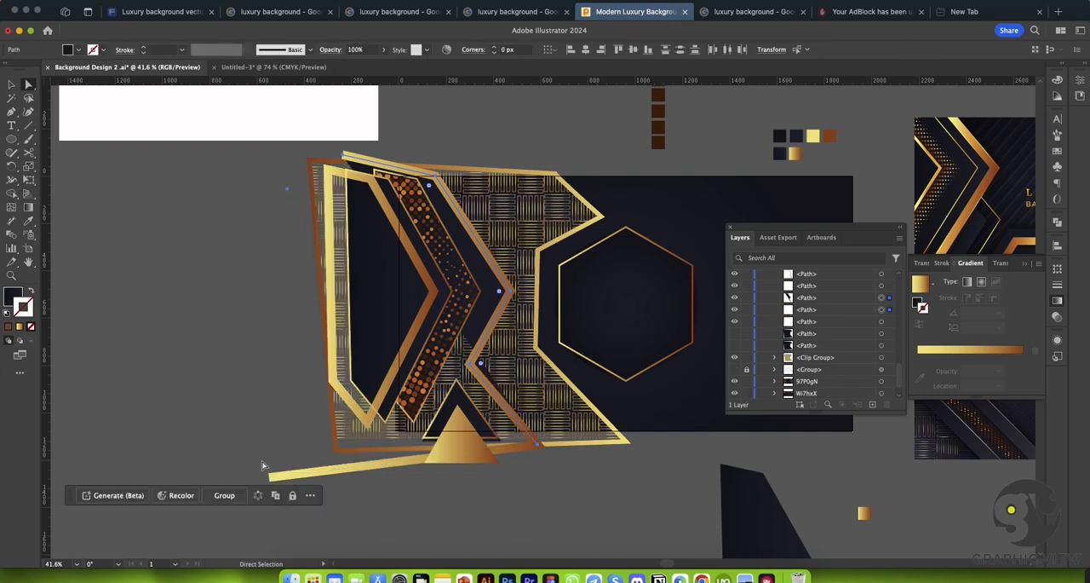
{"action": "key", "text": "super+z"}
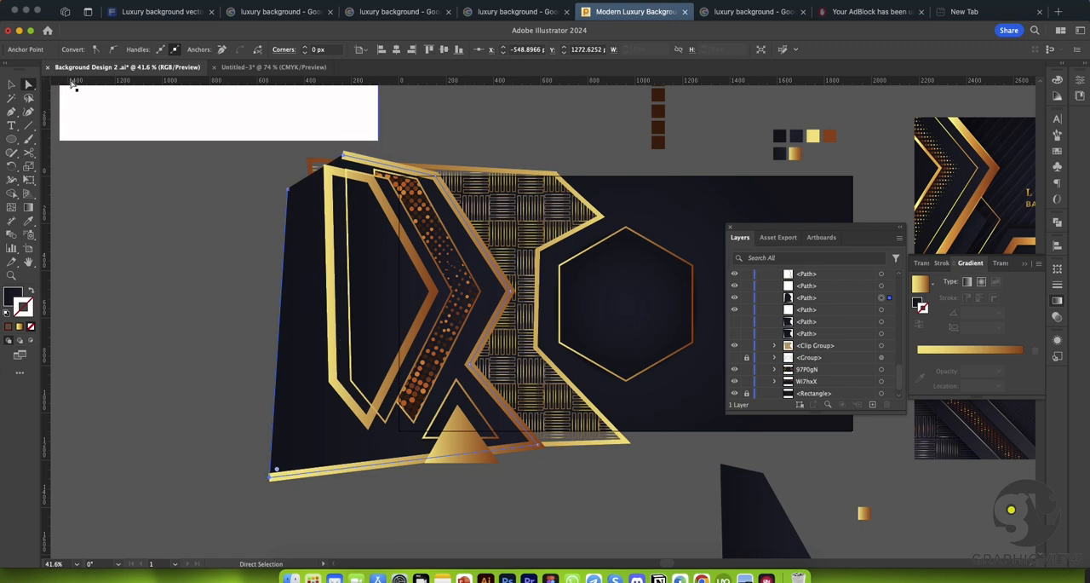
Step: Try to edit the dark polygon's top corner anchor with the Pen tool
{"action": "left_click", "coordinate": [11, 112]}
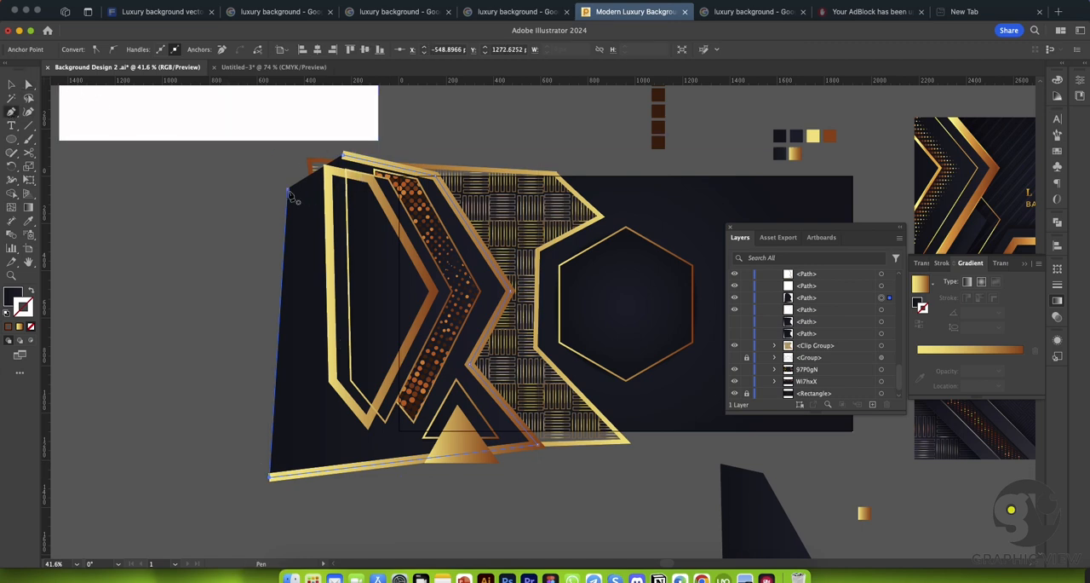
{"action": "left_click", "coordinate": [346, 158]}
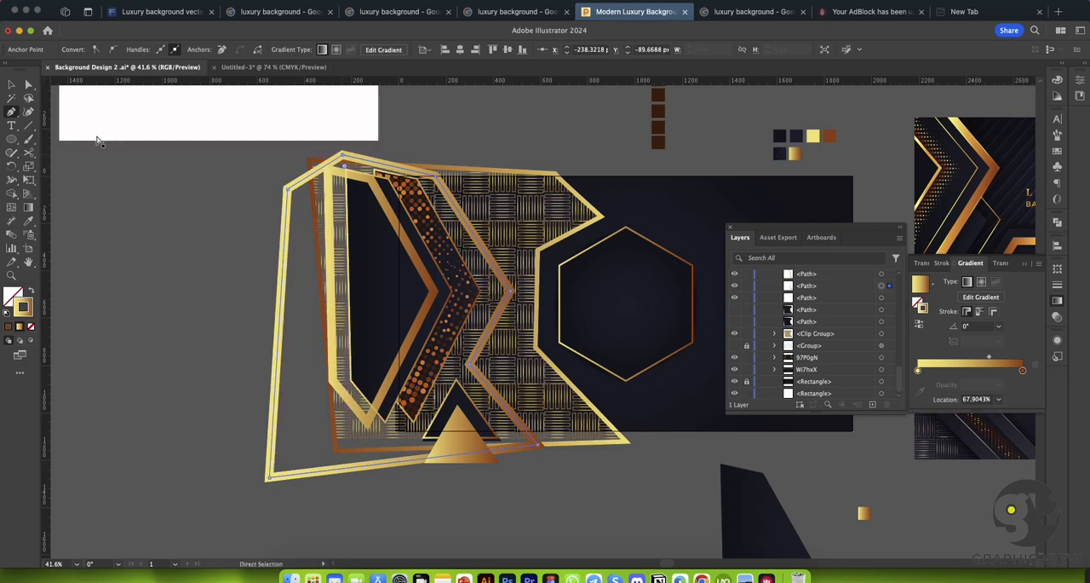
{"action": "key", "text": "super+z"}
{"action": "left_click", "coordinate": [11, 83]}
{"action": "left_click", "coordinate": [186, 213]}
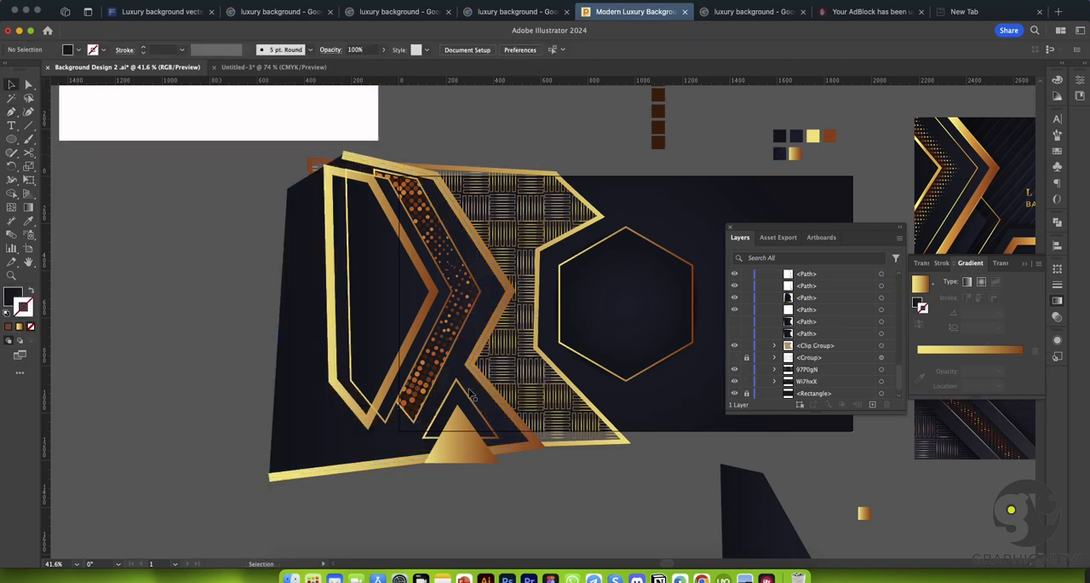
{"action": "key", "text": "super+space"}
{"action": "left_click_drag", "start_coordinate": [375, 397], "coordinate": [429, 436]}
{"action": "left_click_drag", "start_coordinate": [467, 344], "coordinate": [255, 380]}
{"action": "left_click_drag", "start_coordinate": [540, 480], "coordinate": [477, 452]}
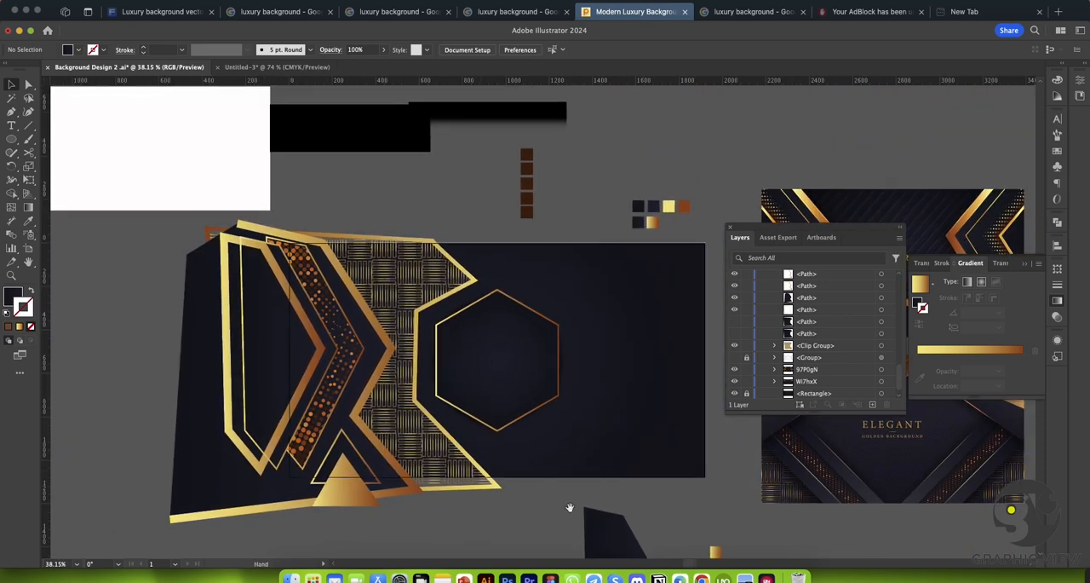
{"action": "left_click_drag", "start_coordinate": [567, 502], "coordinate": [553, 472]}
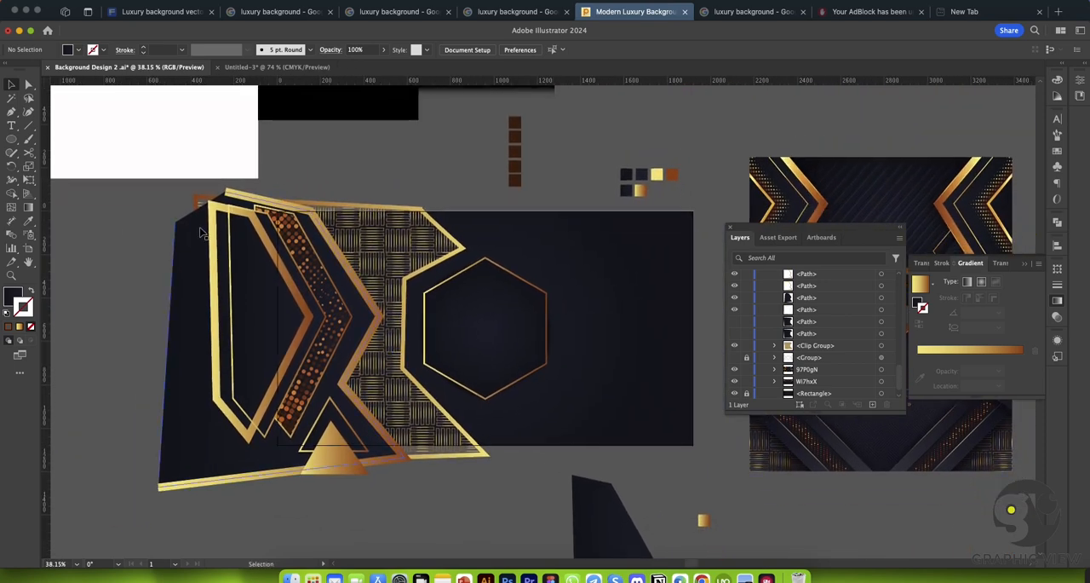
{"action": "left_click_drag", "start_coordinate": [157, 194], "coordinate": [223, 287]}
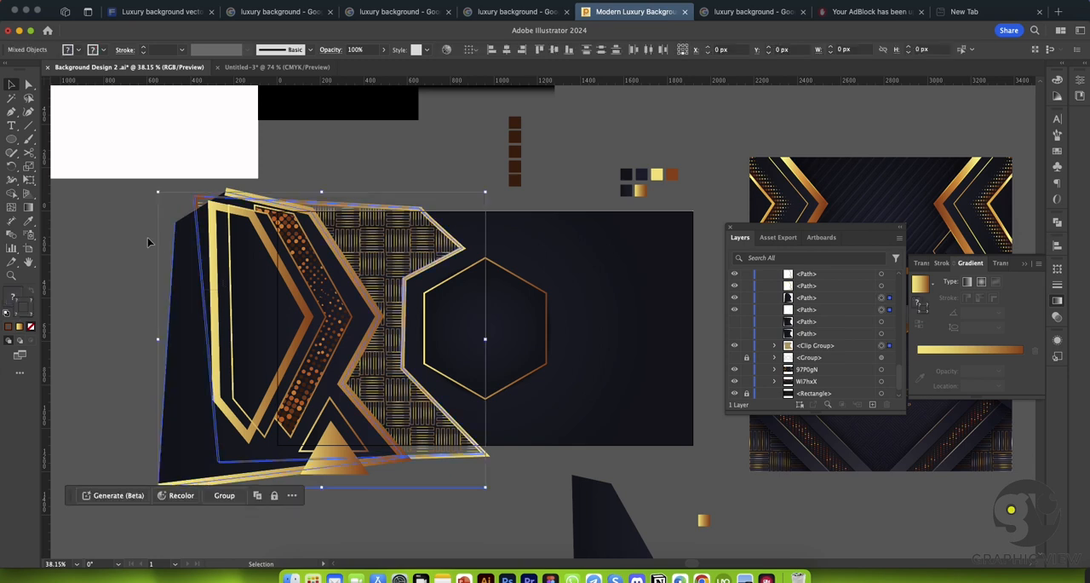
{"action": "left_click", "coordinate": [149, 241]}
{"action": "left_click", "coordinate": [260, 201]}
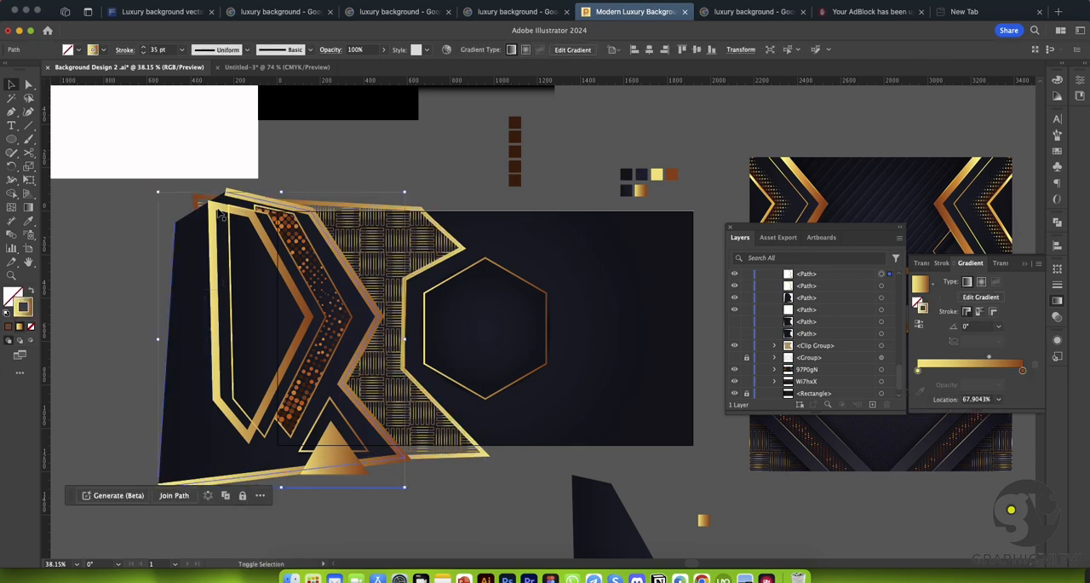
{"action": "left_click", "coordinate": [219, 208], "text": "shift"}
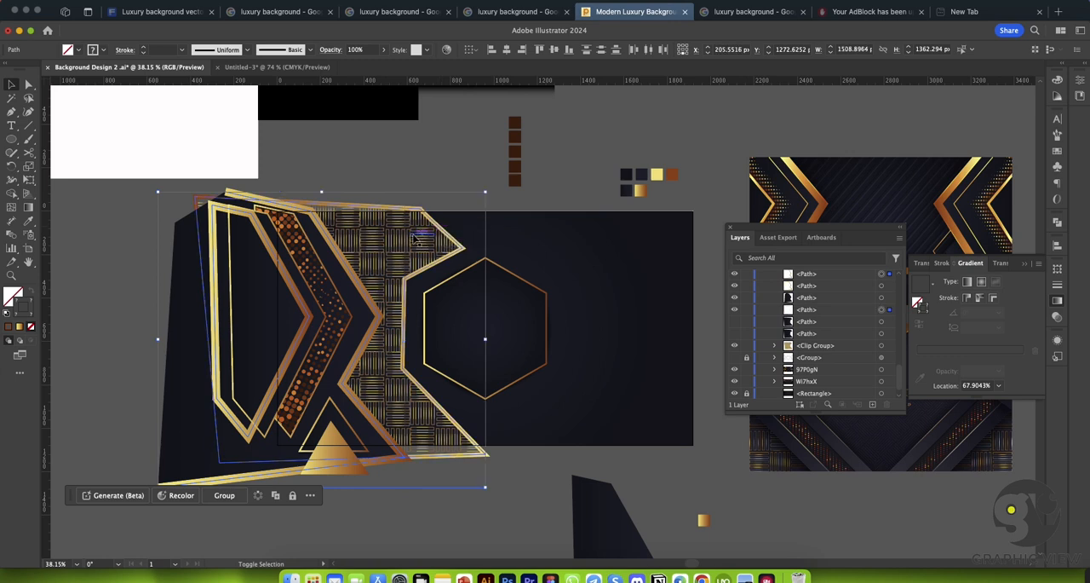
{"action": "left_click", "coordinate": [407, 241], "text": "shift"}
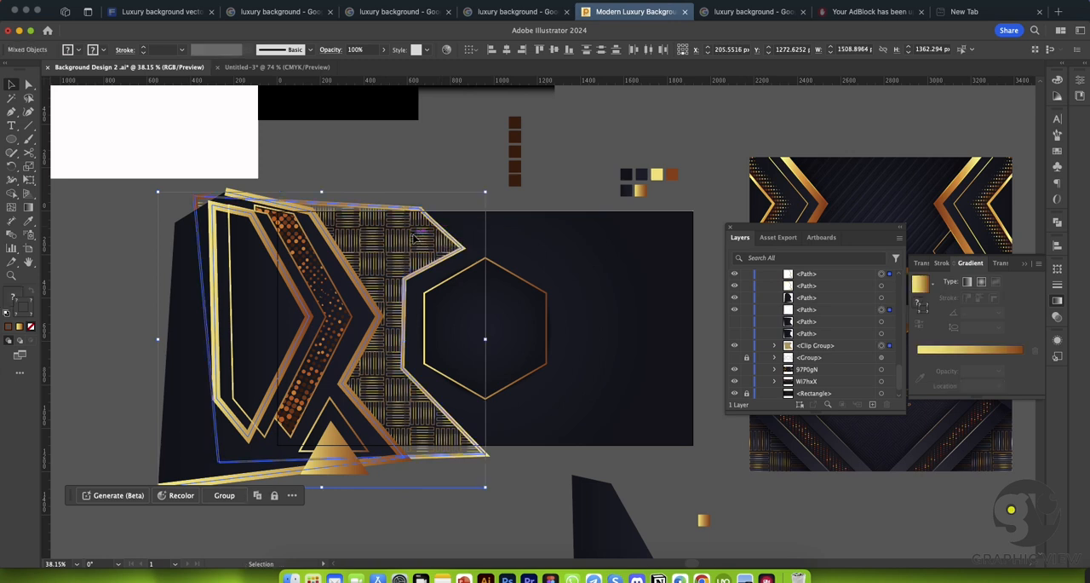
{"action": "left_click", "coordinate": [301, 255], "text": "shift"}
{"action": "left_click", "coordinate": [100, 189]}
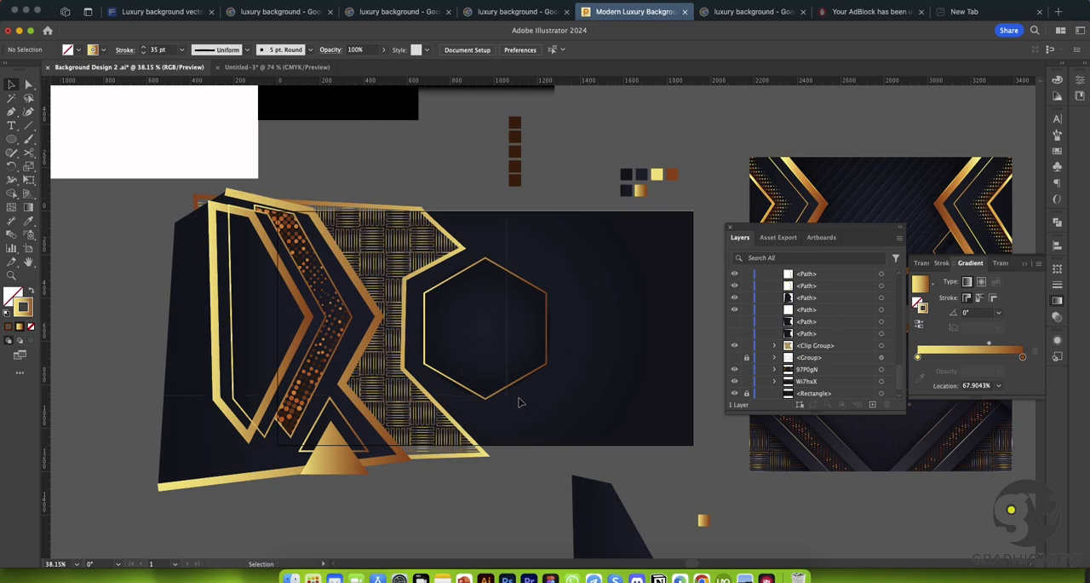
{"action": "left_click_drag", "start_coordinate": [452, 398], "coordinate": [444, 392]}
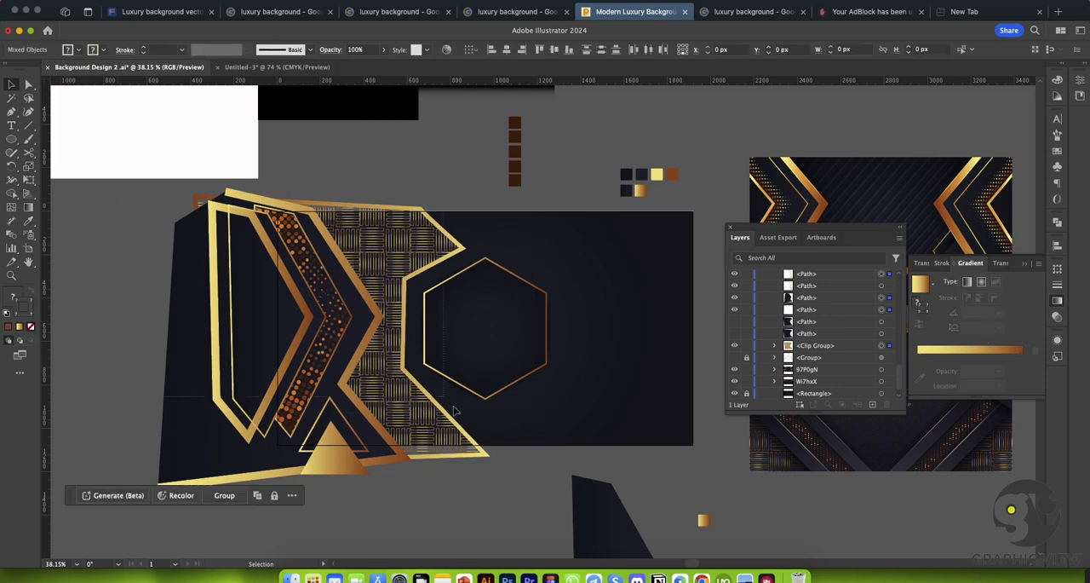
{"action": "left_click", "coordinate": [565, 459]}
Step: Select the large dark polygon with the outer gold frame around the woven pattern and expand them with only the Stroke option
{"action": "left_click", "coordinate": [302, 332]}
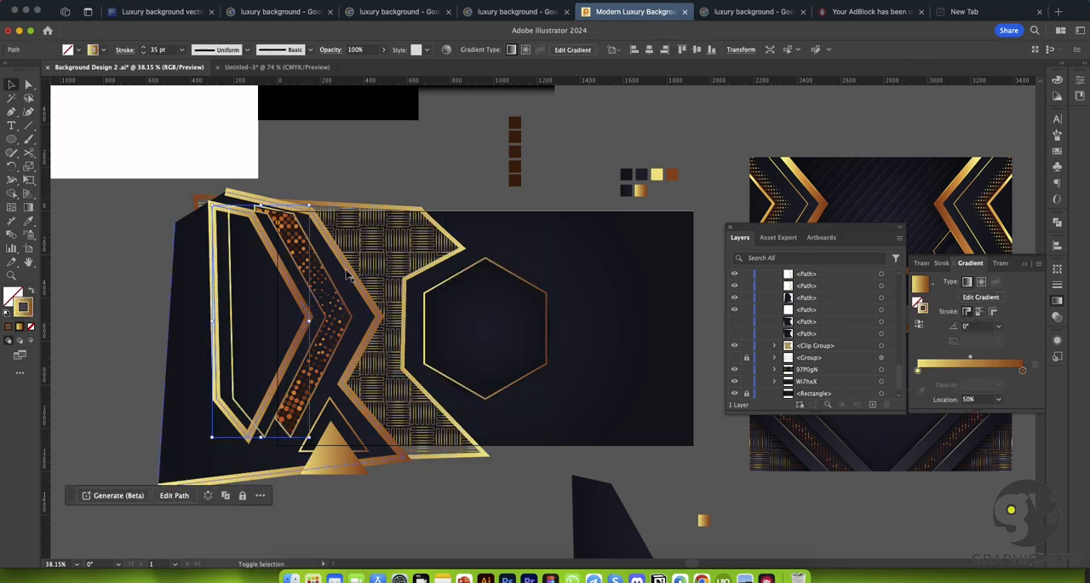
{"action": "left_click", "coordinate": [340, 274], "text": "shift"}
{"action": "left_click", "coordinate": [338, 280], "text": "shift"}
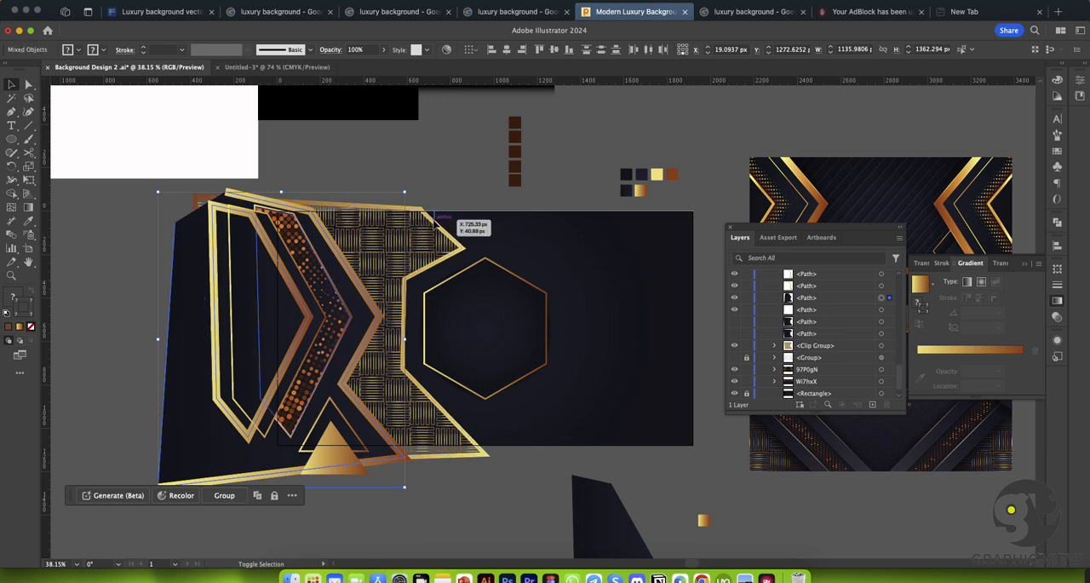
{"action": "left_click", "coordinate": [435, 215], "text": "shift"}
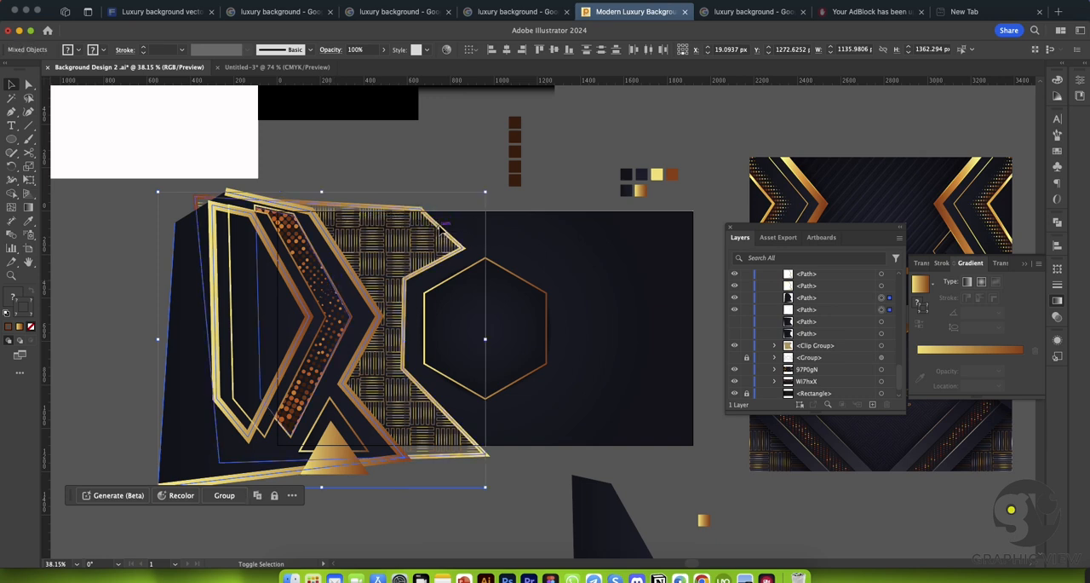
{"action": "left_click", "coordinate": [143, 5]}
{"action": "left_click", "coordinate": [145, 145]}
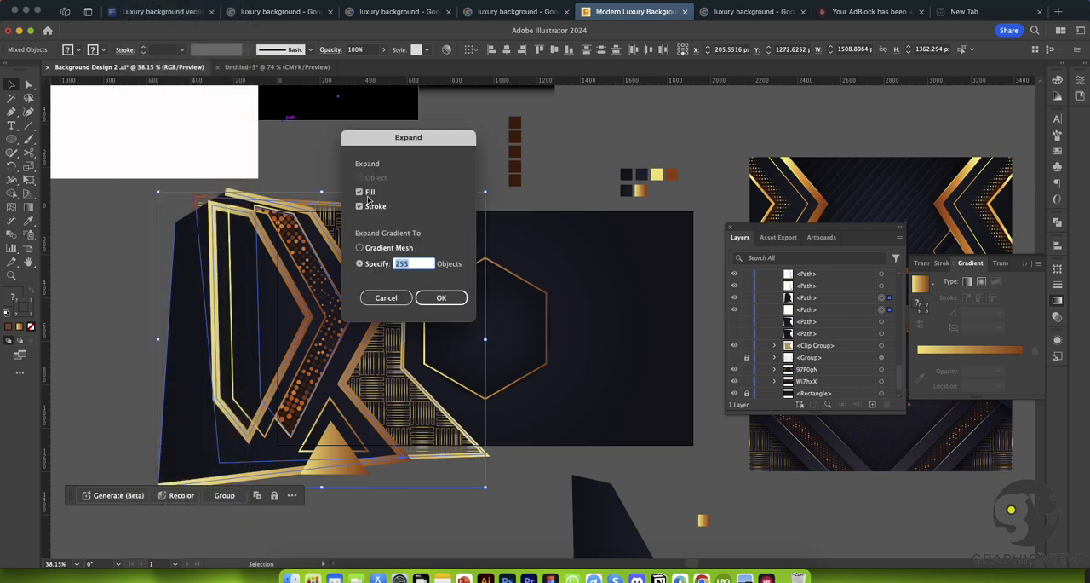
{"action": "left_click", "coordinate": [440, 297]}
{"action": "left_click", "coordinate": [442, 156]}
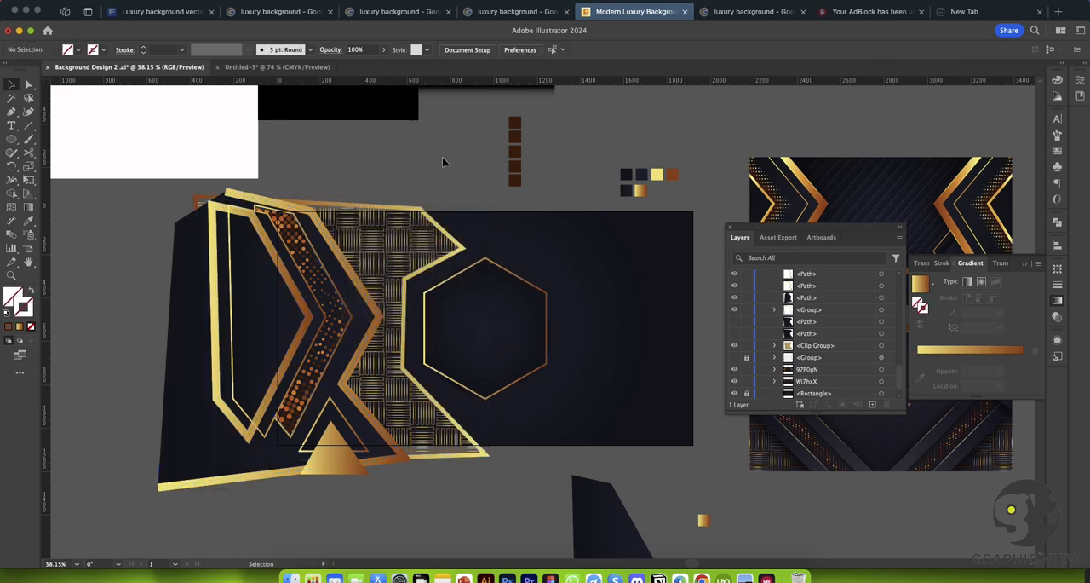
Step: Expand the large dark polygon behind the gold chevron frames on its own
{"action": "left_click", "coordinate": [332, 252]}
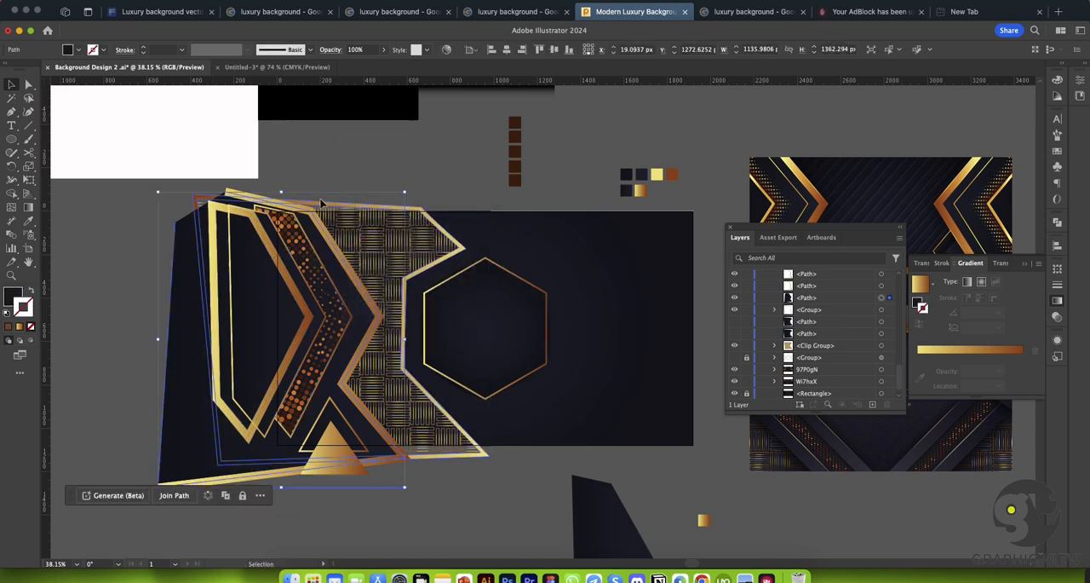
{"action": "left_click", "coordinate": [134, 2]}
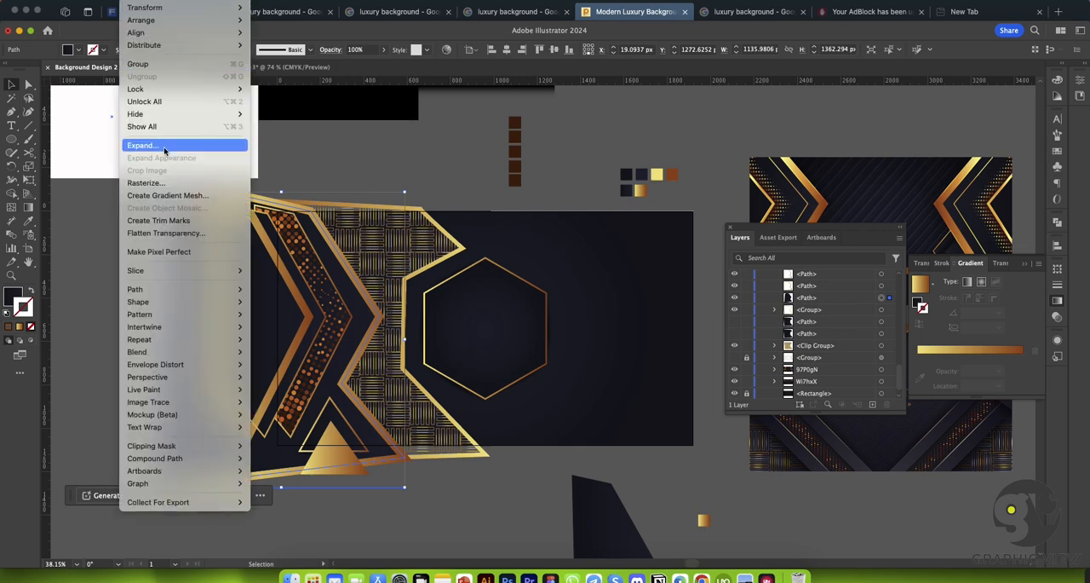
{"action": "left_click", "coordinate": [166, 146]}
{"action": "left_click", "coordinate": [435, 298]}
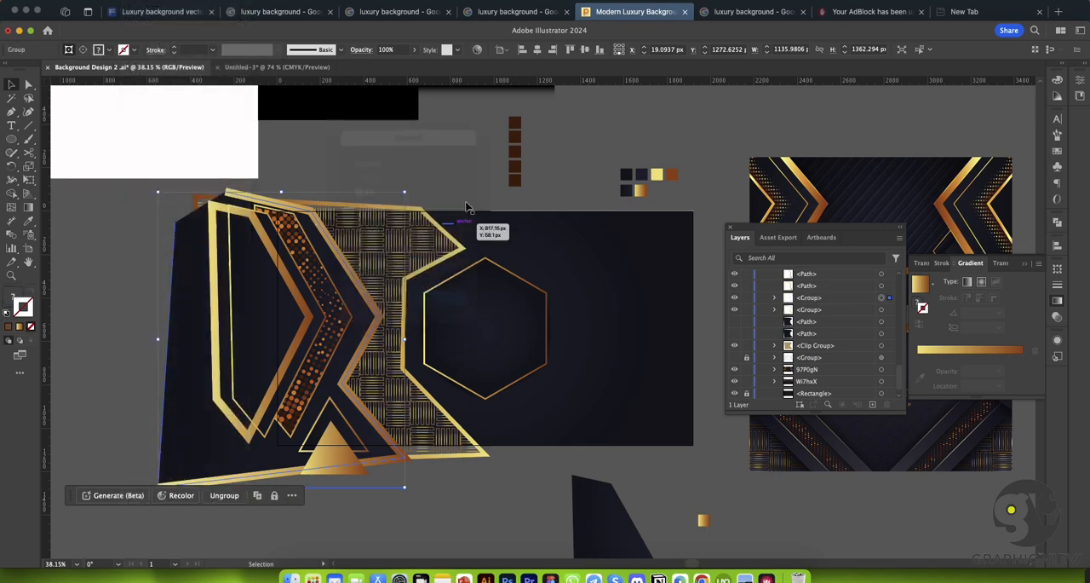
{"action": "left_click", "coordinate": [448, 139]}
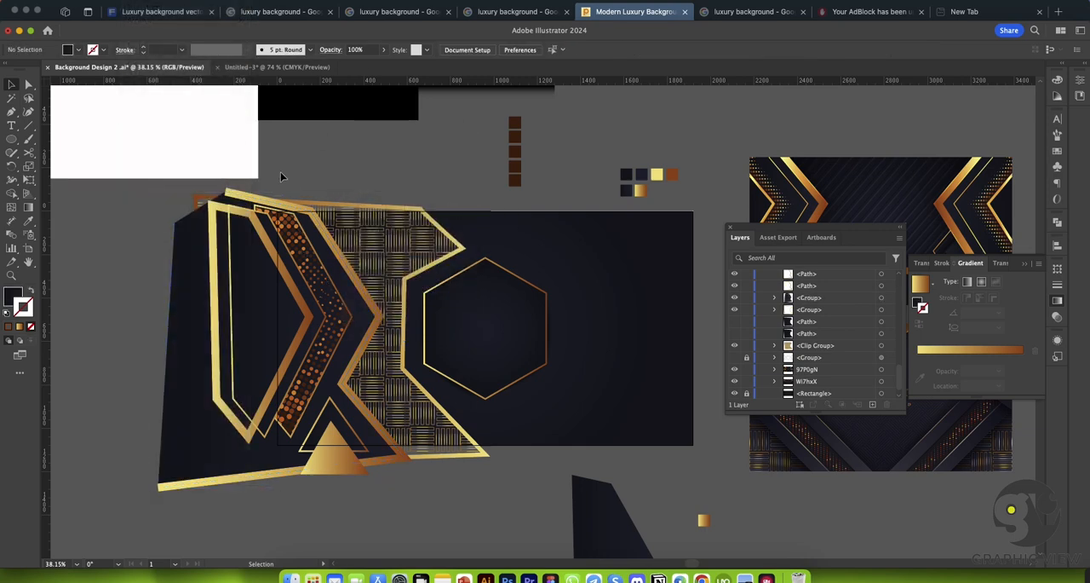
Step: Expand the 35 pt gold chevron frame along the dark polygon's edge into filled shapes, with Fill and Stroke included
{"action": "key", "text": "super+space"}
{"action": "left_click_drag", "start_coordinate": [282, 177], "coordinate": [282, 177]}
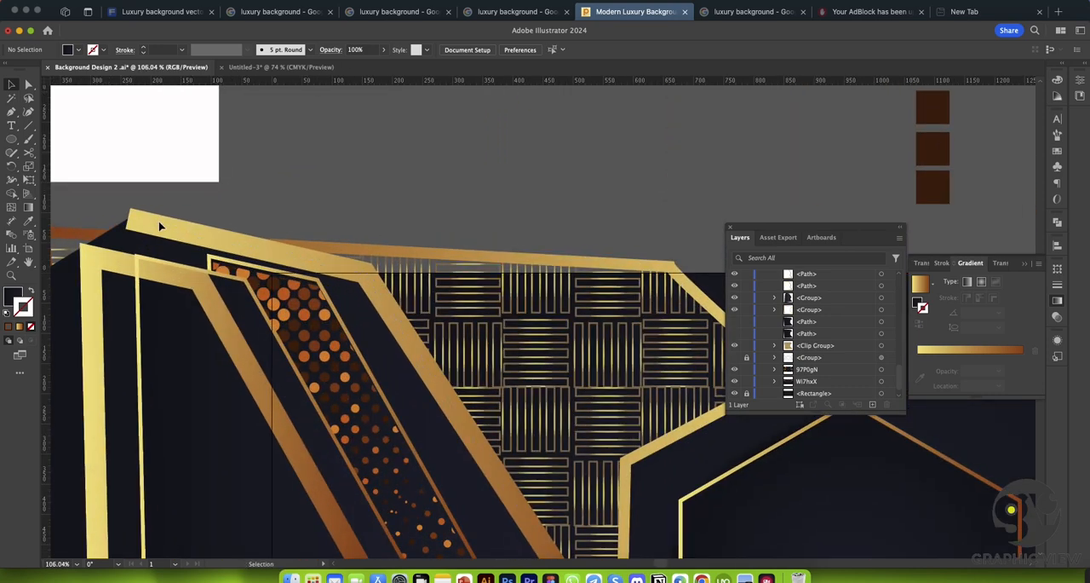
{"action": "left_click", "coordinate": [159, 227]}
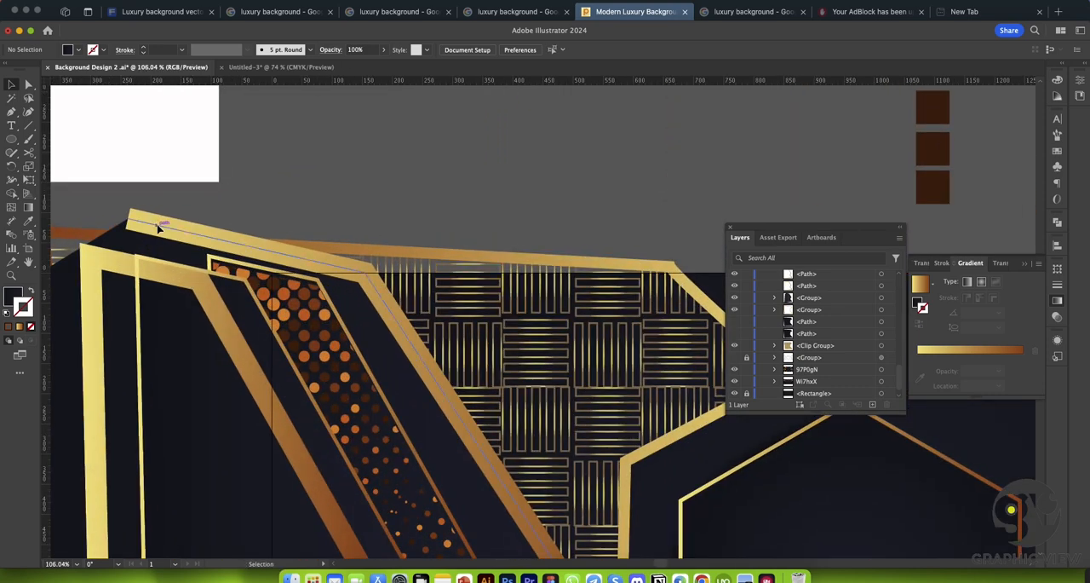
{"action": "left_click", "coordinate": [138, 1]}
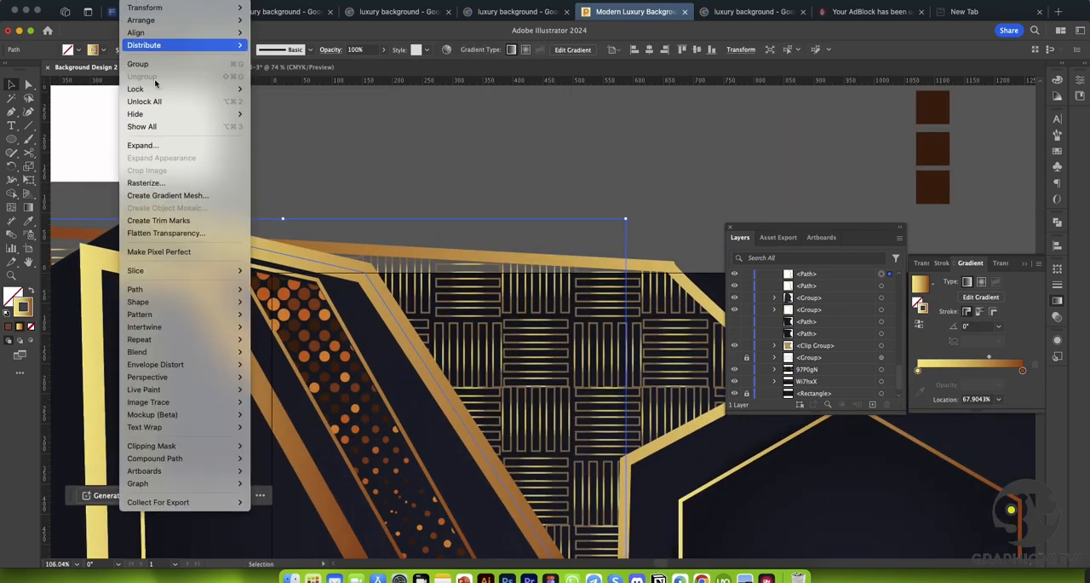
{"action": "left_click", "coordinate": [144, 146]}
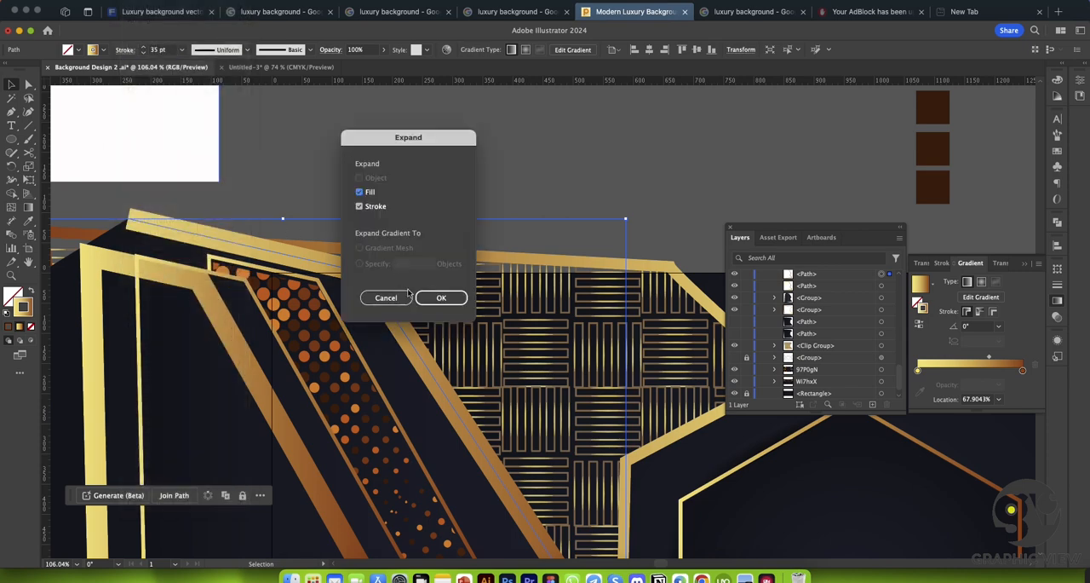
{"action": "left_click", "coordinate": [441, 297]}
{"action": "left_click", "coordinate": [423, 166]}
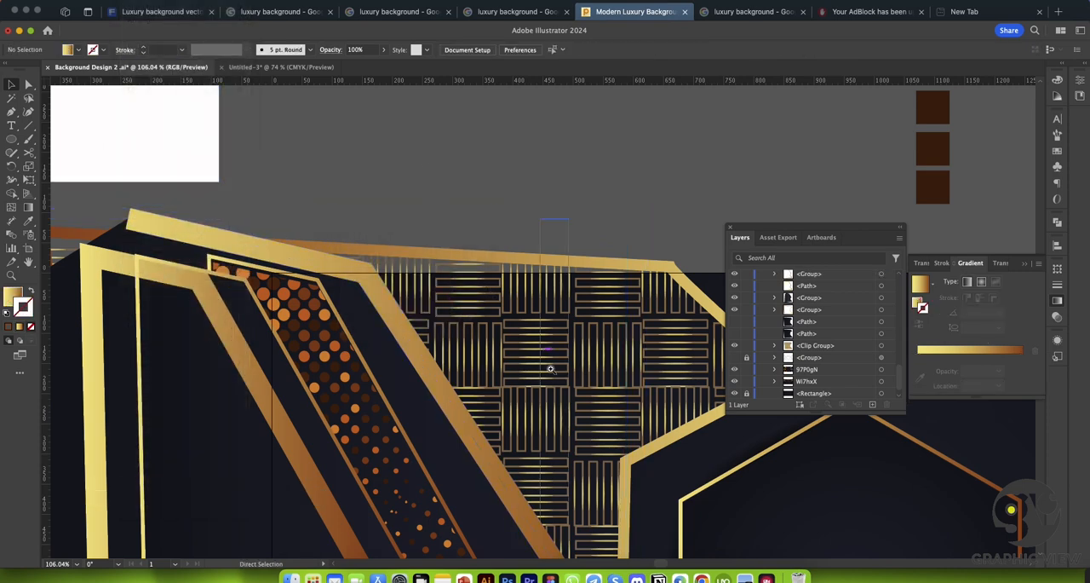
Step: Draw a rectangle of about 1918 × 1086 px over the whole artboard on top of the artwork
{"action": "key", "text": "super+space"}
{"action": "left_click_drag", "start_coordinate": [583, 421], "coordinate": [490, 405]}
{"action": "left_click_drag", "start_coordinate": [592, 390], "coordinate": [426, 274]}
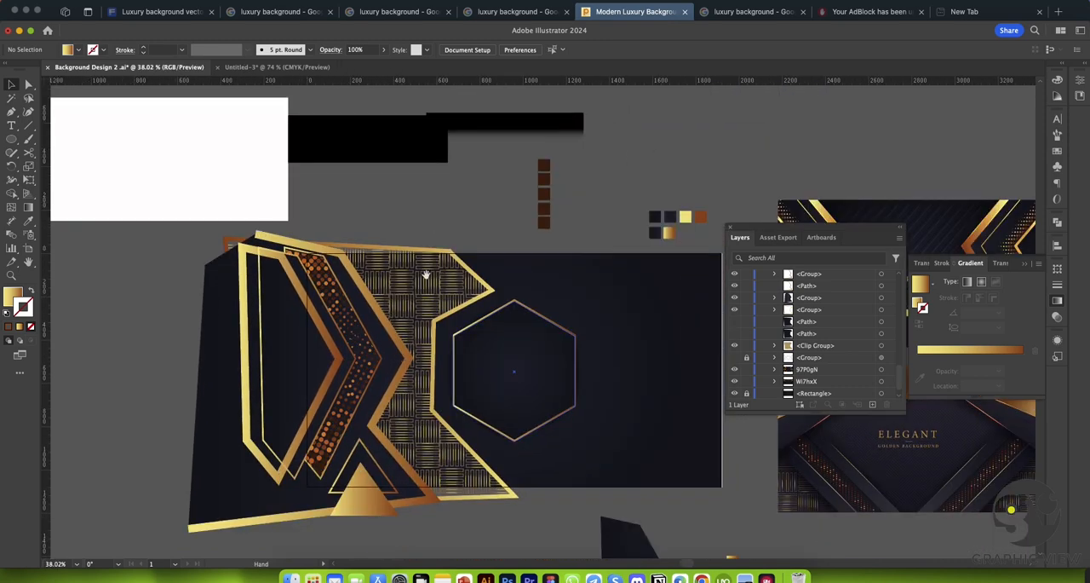
{"action": "left_click", "coordinate": [312, 516]}
{"action": "left_click", "coordinate": [457, 499]}
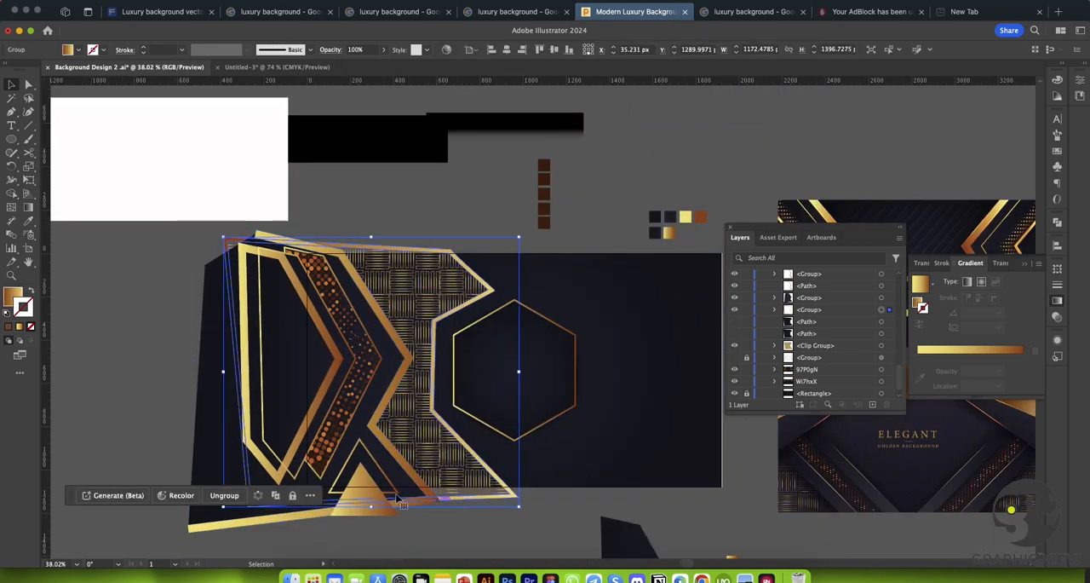
{"action": "left_click", "coordinate": [129, 292]}
{"action": "left_click_drag", "start_coordinate": [400, 205], "coordinate": [309, 176]}
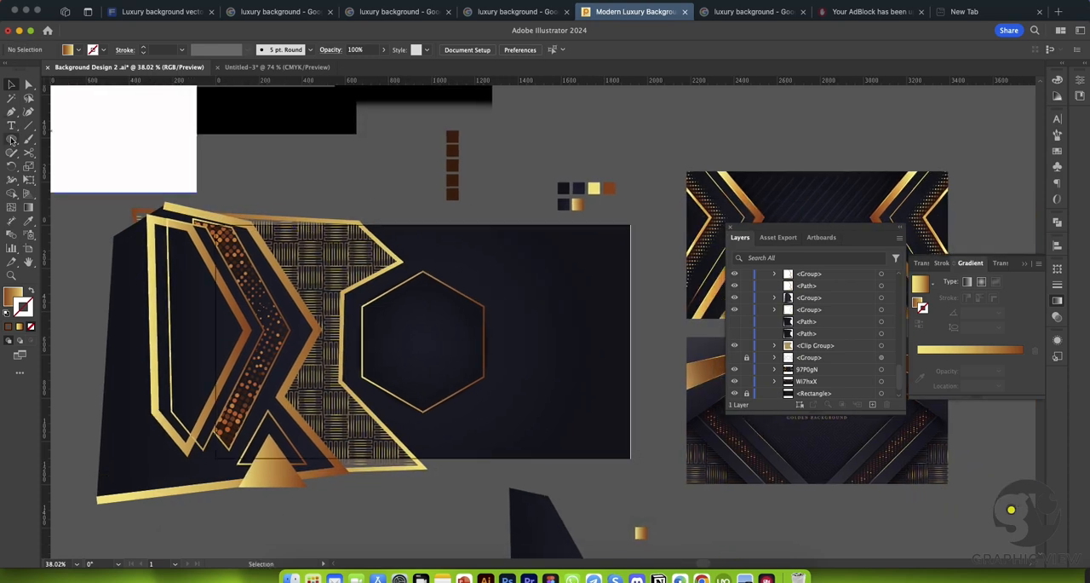
{"action": "left_click_drag", "start_coordinate": [12, 139], "coordinate": [53, 142]}
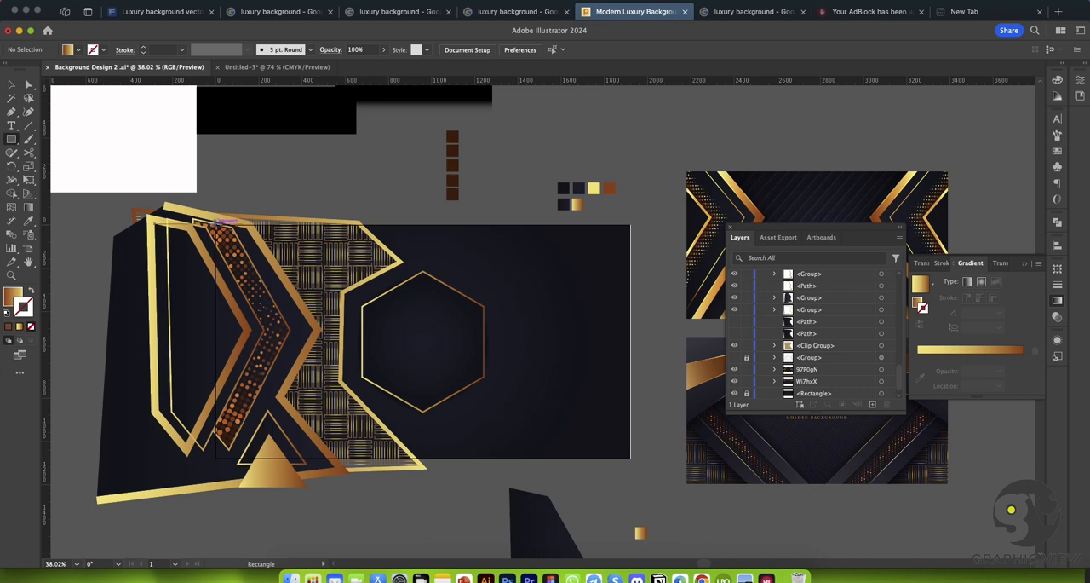
{"action": "left_click_drag", "start_coordinate": [216, 223], "coordinate": [631, 458]}
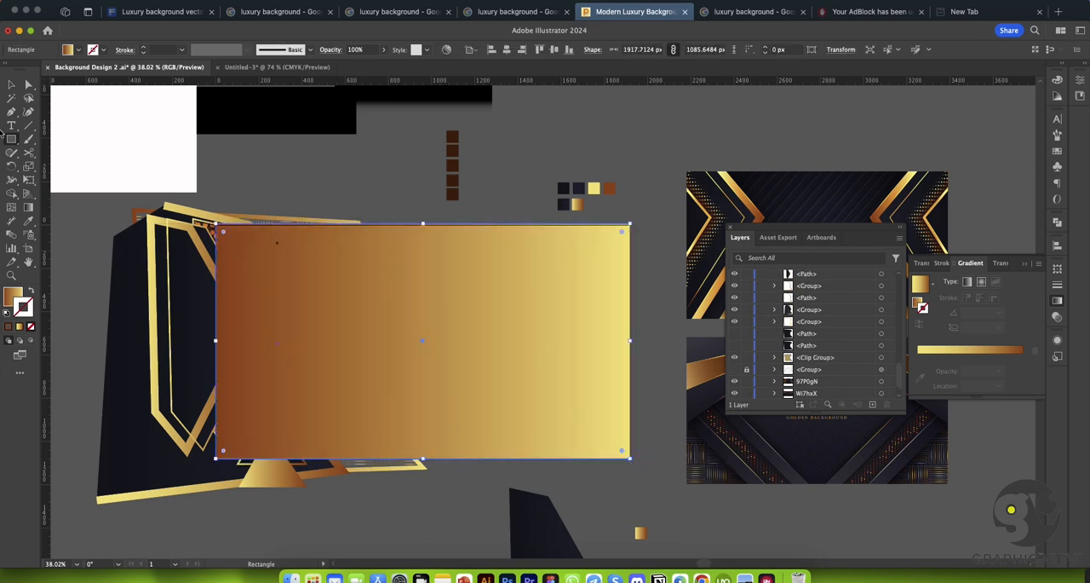
Step: Select the rectangle with the artwork and remove gold frame pieces overhanging the artboard's left side using Shape Builder
{"action": "key", "text": "v"}
{"action": "left_click", "coordinate": [248, 168]}
{"action": "left_click_drag", "start_coordinate": [209, 215], "coordinate": [461, 537]}
{"action": "key", "text": "super+z"}
{"action": "left_click", "coordinate": [364, 207]}
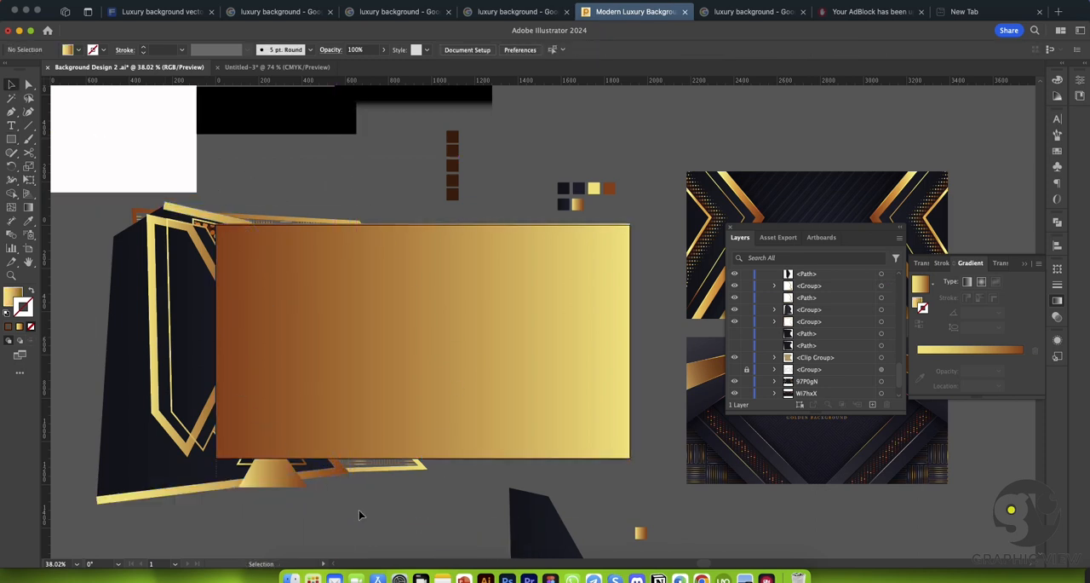
{"action": "left_click_drag", "start_coordinate": [438, 503], "coordinate": [437, 502]}
{"action": "key", "text": "shift+m"}
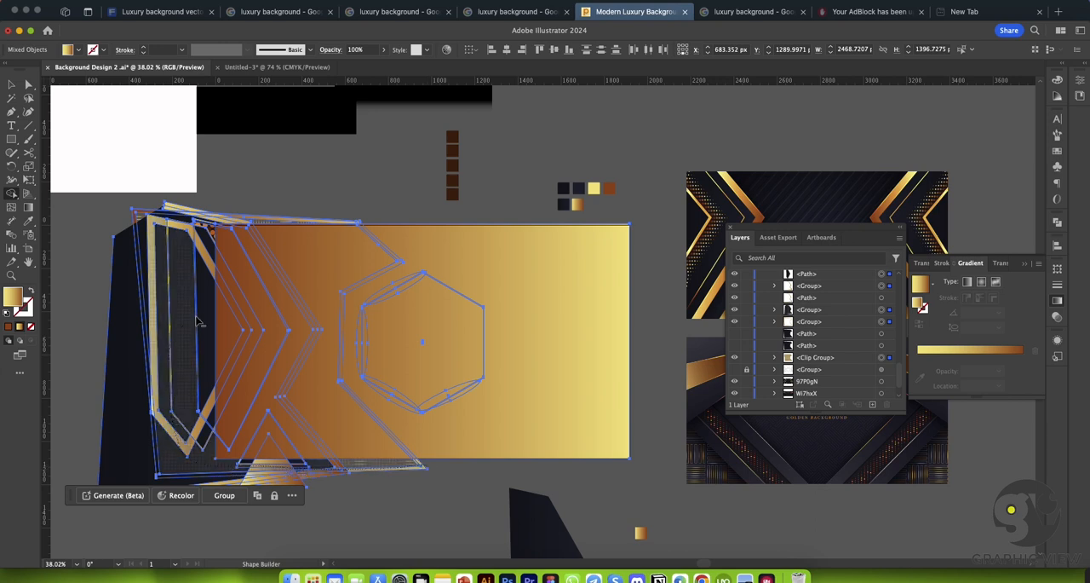
{"action": "mouse_move", "coordinate": [203, 210]}
{"action": "left_mouse_down", "text": "alt"}
{"action": "mouse_move", "coordinate": [153, 226]}
{"action": "mouse_move", "coordinate": [125, 285]}
{"action": "left_mouse_up", "text": "alt"}
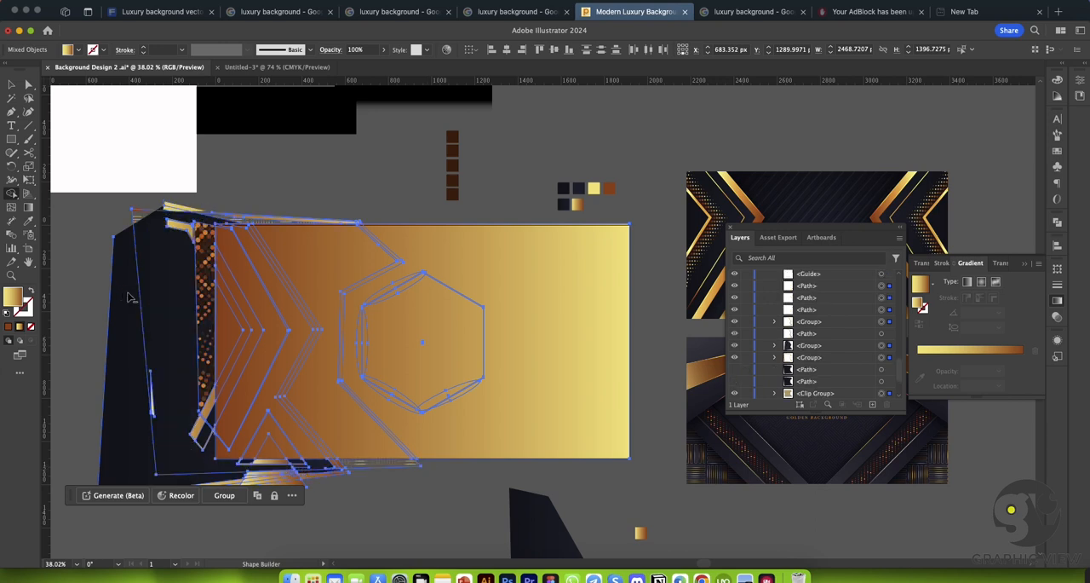
{"action": "left_click_drag", "start_coordinate": [187, 223], "coordinate": [119, 281], "text": "alt"}
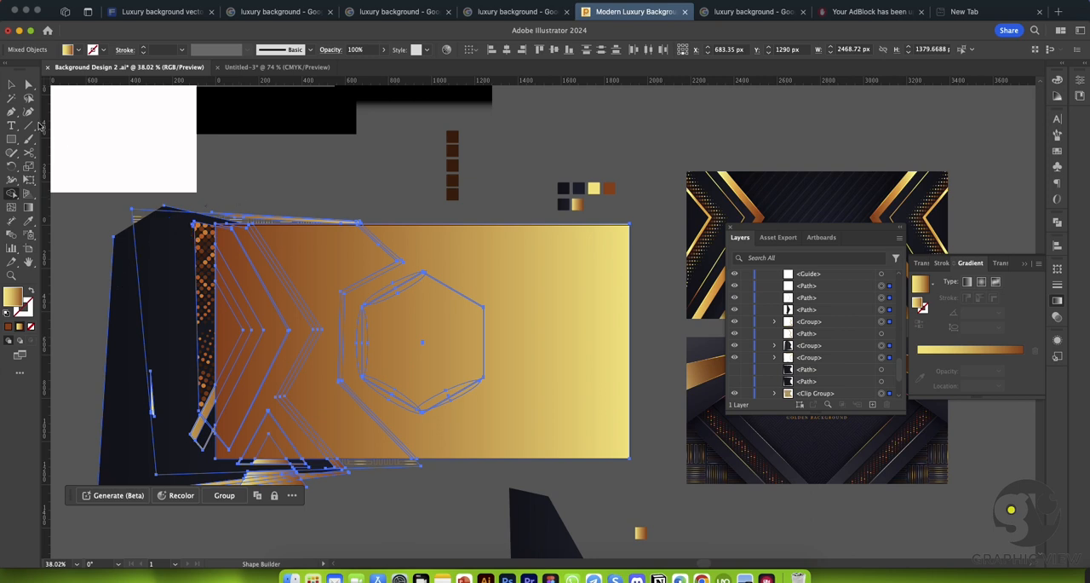
{"action": "key", "text": "v"}
{"action": "left_click", "coordinate": [251, 153]}
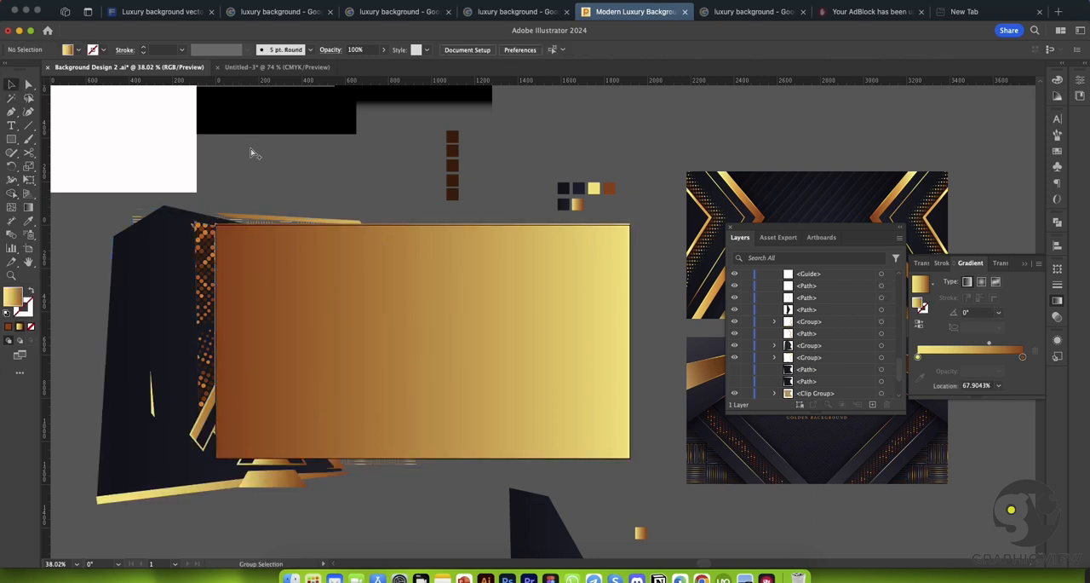
Step: Unlock all objects and select the artwork with the covering rectangle for the Shape Builder tool
{"action": "key", "text": "alt+super+2"}
{"action": "left_click", "coordinate": [227, 193]}
{"action": "key", "text": "super+a"}
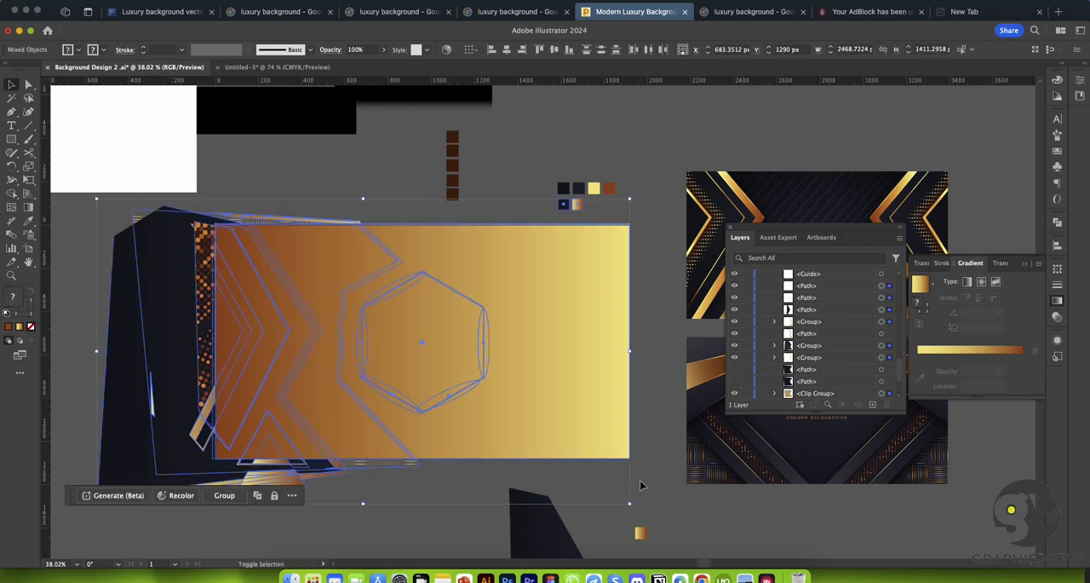
{"action": "key", "text": "shift+m"}
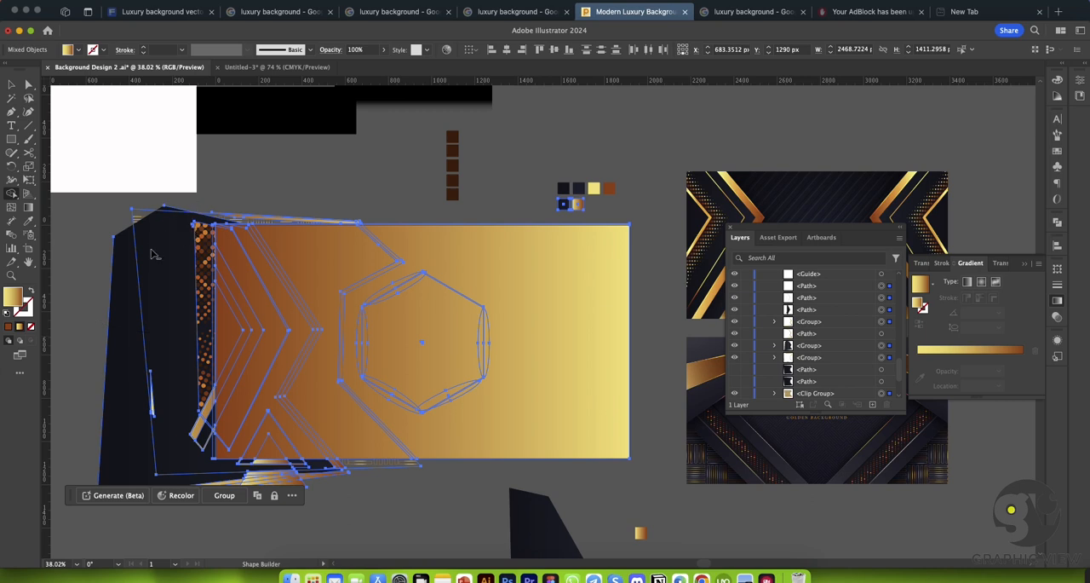
Step: Make the two hidden dark paths above the pattern's clip group visible and clear the selection
{"action": "scroll", "coordinate": [811, 330], "scroll_direction": "down", "scroll_amount": 3}
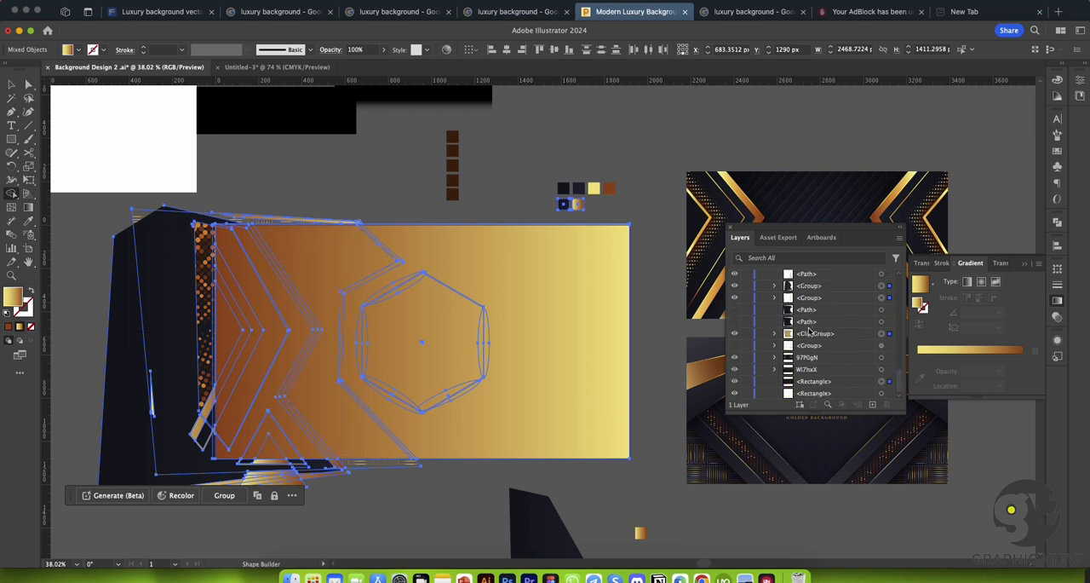
{"action": "scroll", "coordinate": [809, 332], "scroll_direction": "up", "scroll_amount": 5}
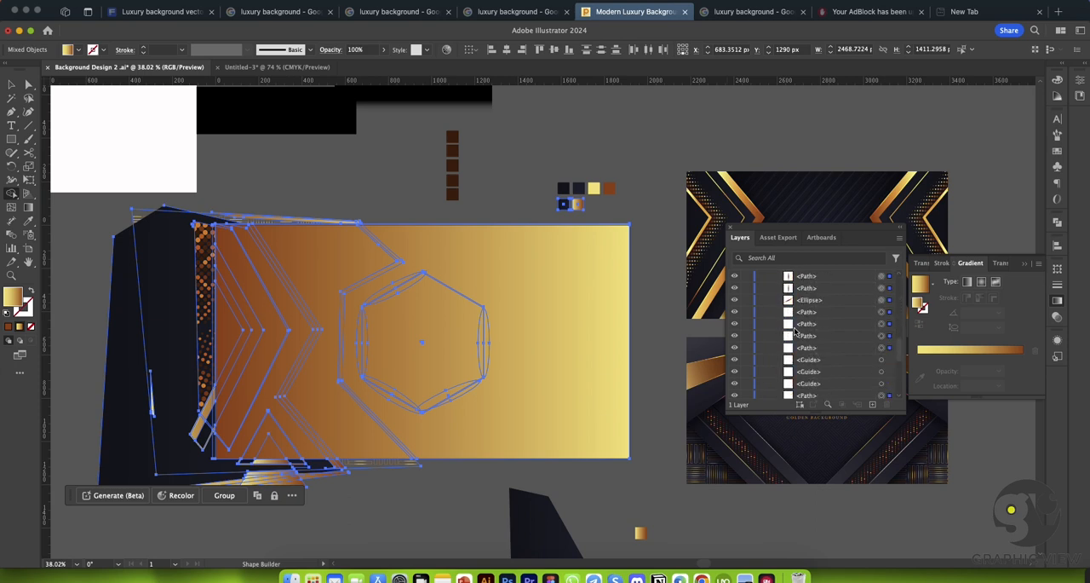
{"action": "scroll", "coordinate": [795, 332], "scroll_direction": "down", "scroll_amount": 5}
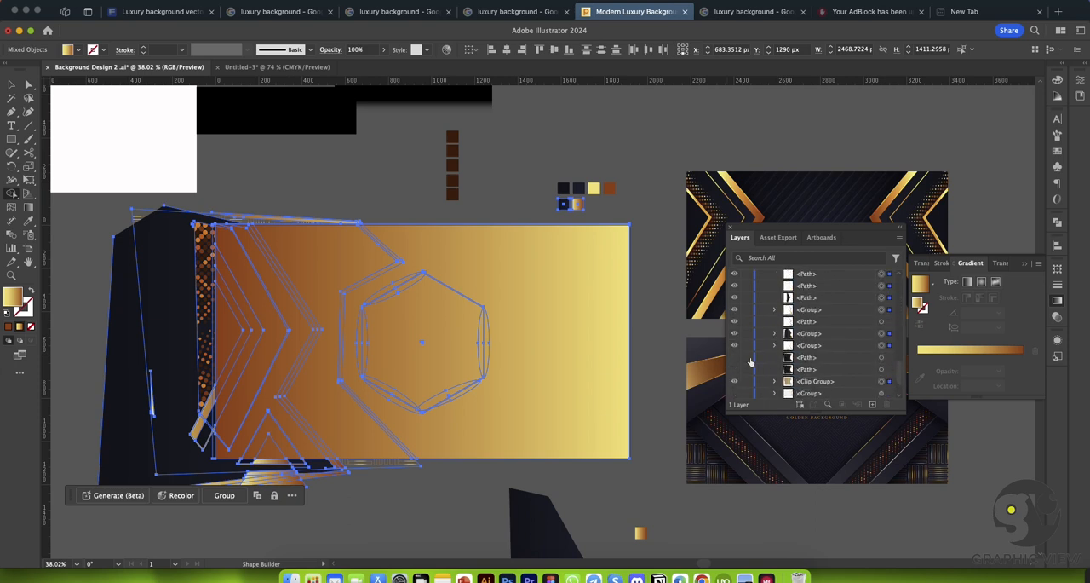
{"action": "left_click", "coordinate": [735, 368]}
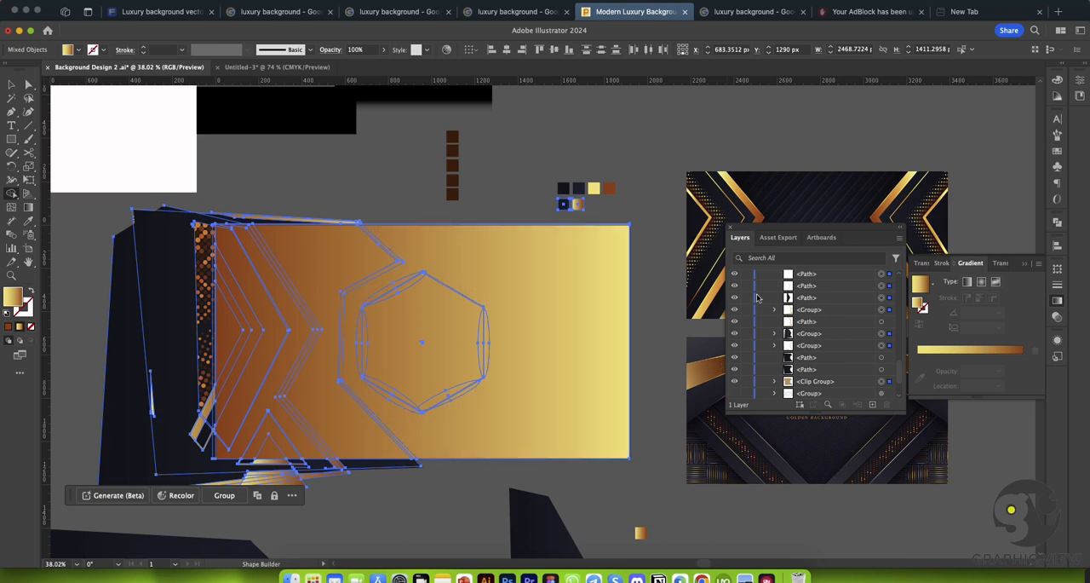
{"action": "scroll", "coordinate": [756, 298], "scroll_direction": "up", "scroll_amount": 10}
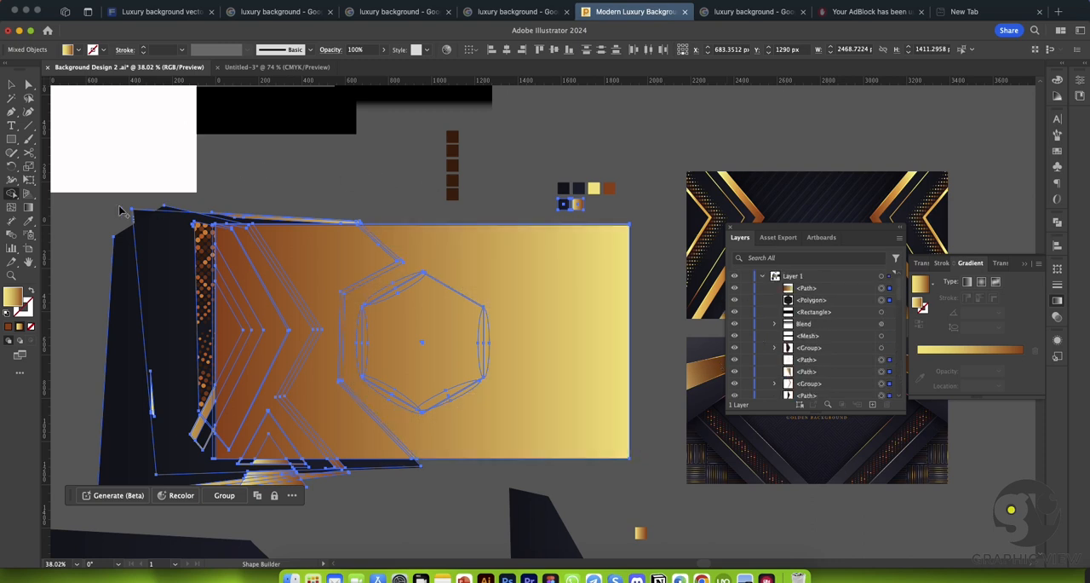
{"action": "left_click", "coordinate": [10, 84]}
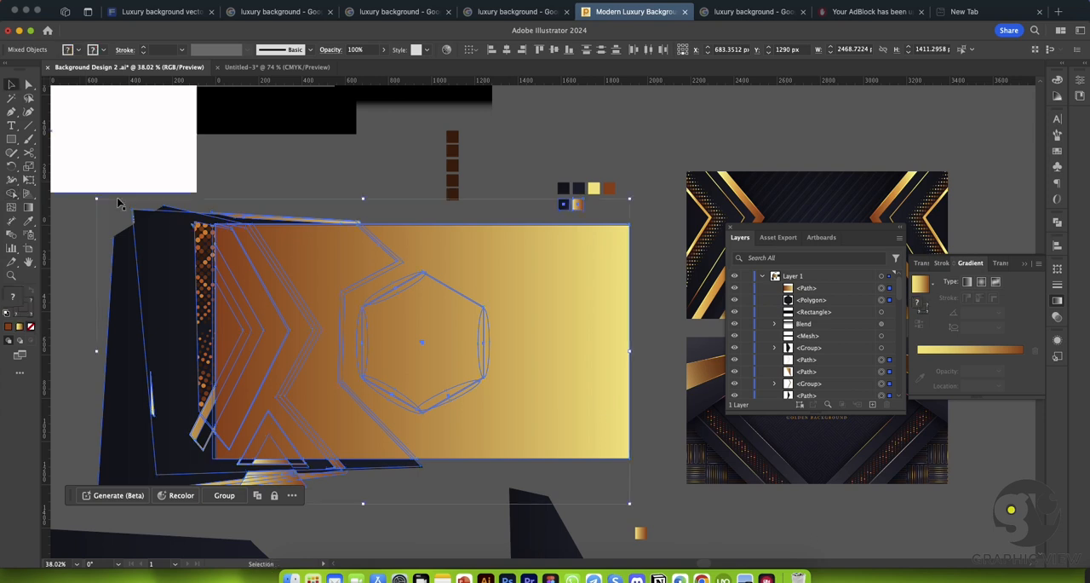
{"action": "left_click", "coordinate": [83, 209]}
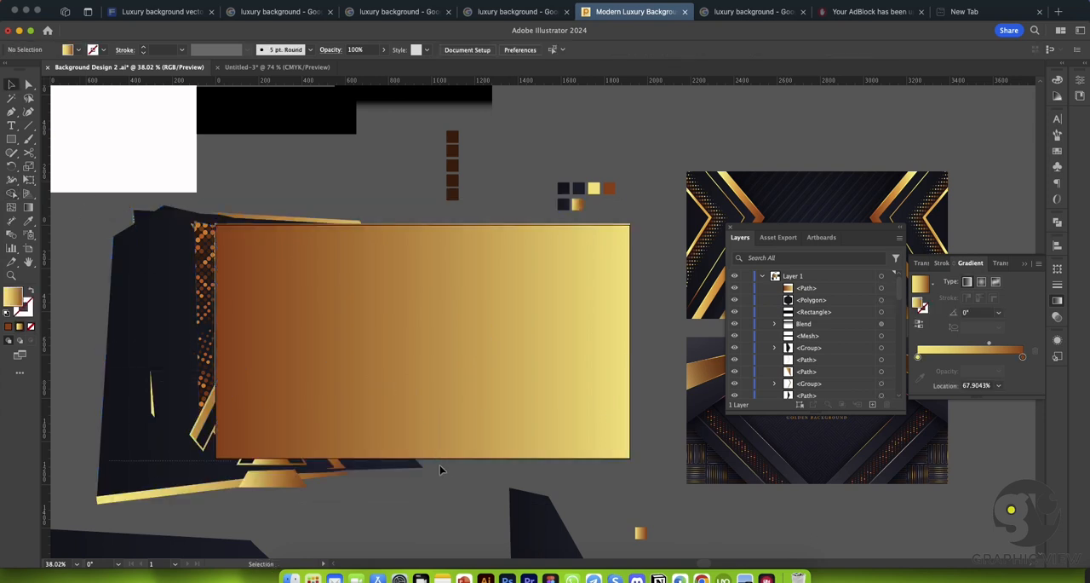
Step: Reselect the artwork with the rectangle and remove the revealed dark shape's overhang beyond the artboard using Shape Builder
{"action": "left_click_drag", "start_coordinate": [439, 465], "coordinate": [449, 478]}
{"action": "key", "text": "shift+m"}
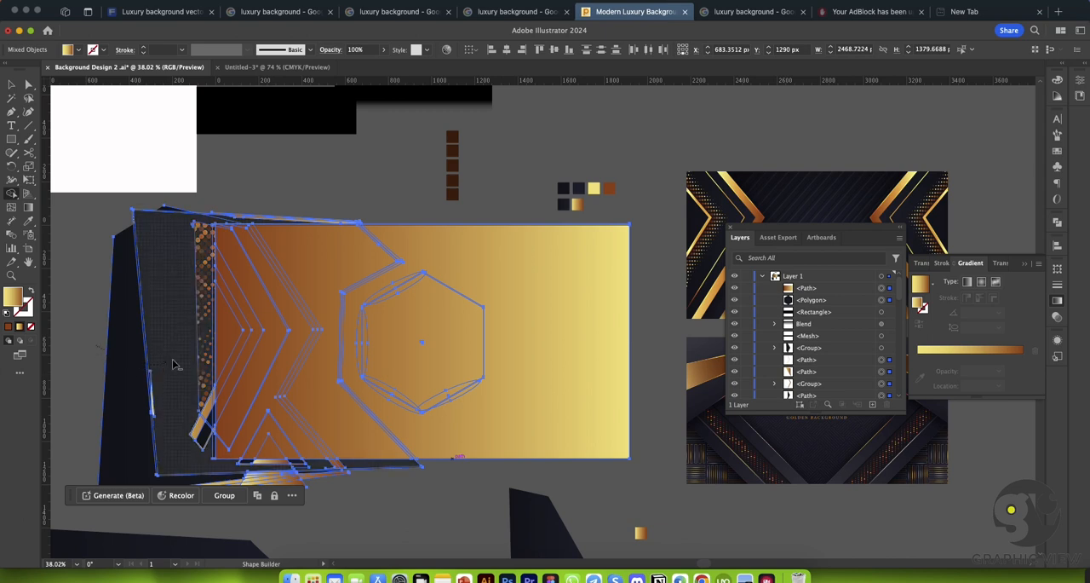
{"action": "key", "text": "v"}
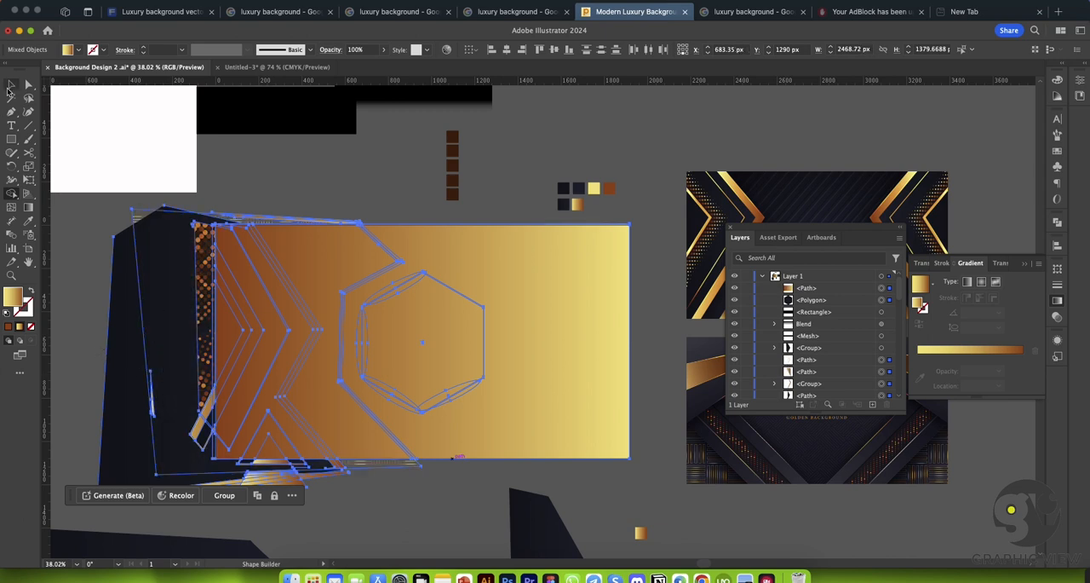
Step: Move the covering gradient rectangle off the artwork and delete it
{"action": "left_click_drag", "start_coordinate": [491, 297], "coordinate": [638, 418]}
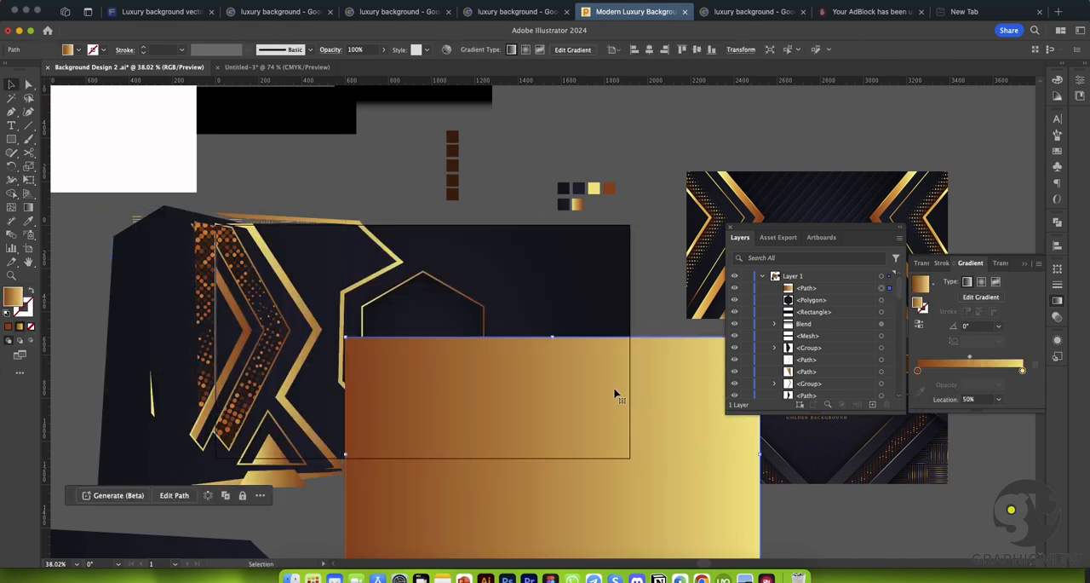
{"action": "key", "text": "Delete"}
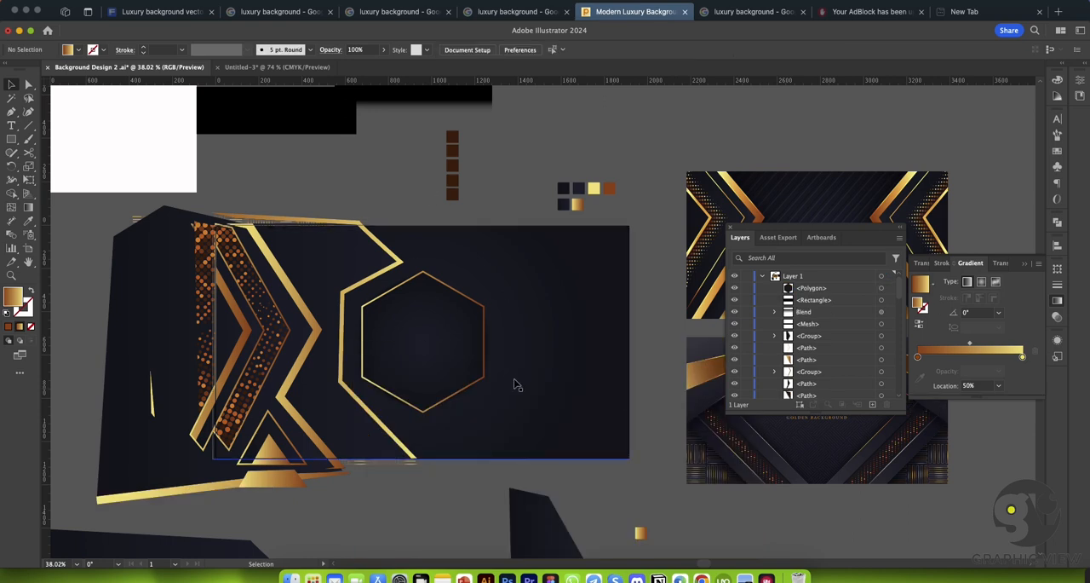
{"action": "key", "text": "super+space"}
{"action": "left_click_drag", "start_coordinate": [538, 411], "coordinate": [426, 434]}
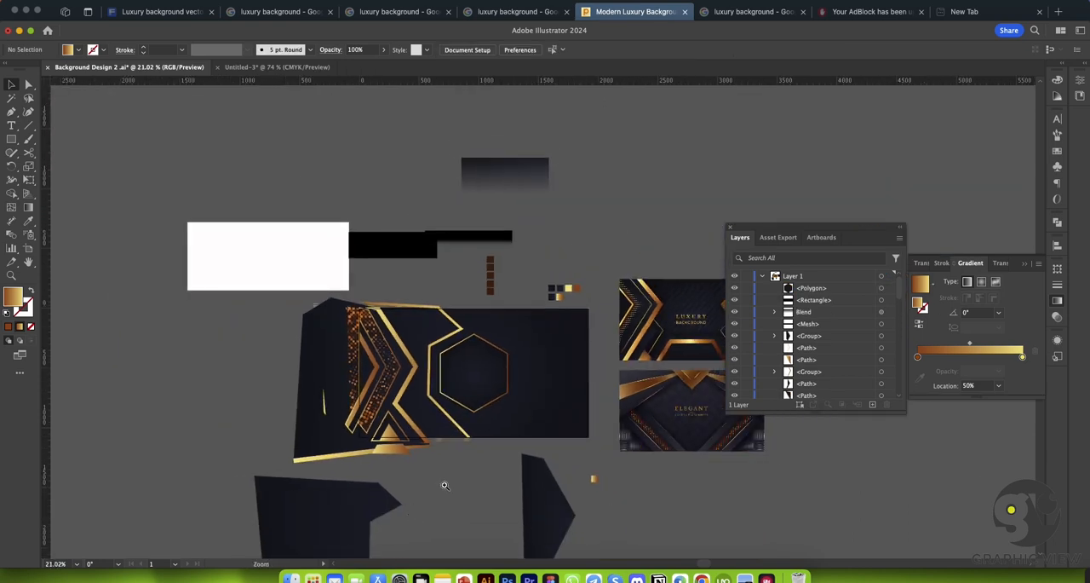
{"action": "left_click_drag", "start_coordinate": [438, 483], "coordinate": [473, 477]}
Step: Try moving the dark polygon group away to the artboard's left and select the line pattern's clip group beneath it
{"action": "left_click_drag", "start_coordinate": [243, 322], "coordinate": [153, 358]}
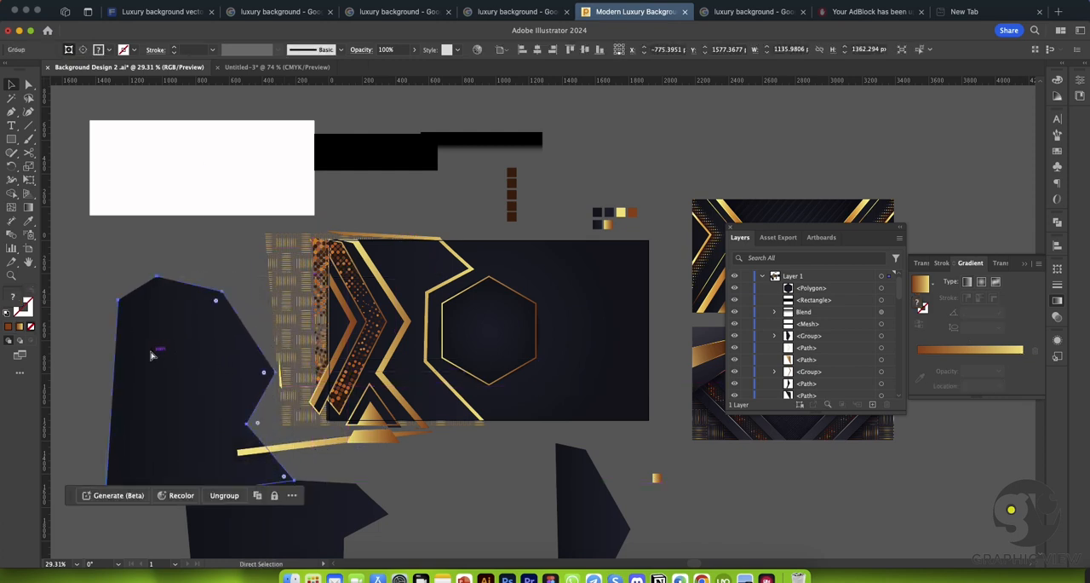
{"action": "key", "text": "super+z"}
{"action": "left_click_drag", "start_coordinate": [250, 299], "coordinate": [122, 316]}
{"action": "left_click", "coordinate": [476, 479]}
{"action": "key", "text": "super+space"}
{"action": "left_click_drag", "start_coordinate": [240, 309], "coordinate": [310, 342]}
{"action": "left_click", "coordinate": [318, 296]}
{"action": "scroll", "coordinate": [317, 296], "scroll_direction": "right", "scroll_amount": 1}
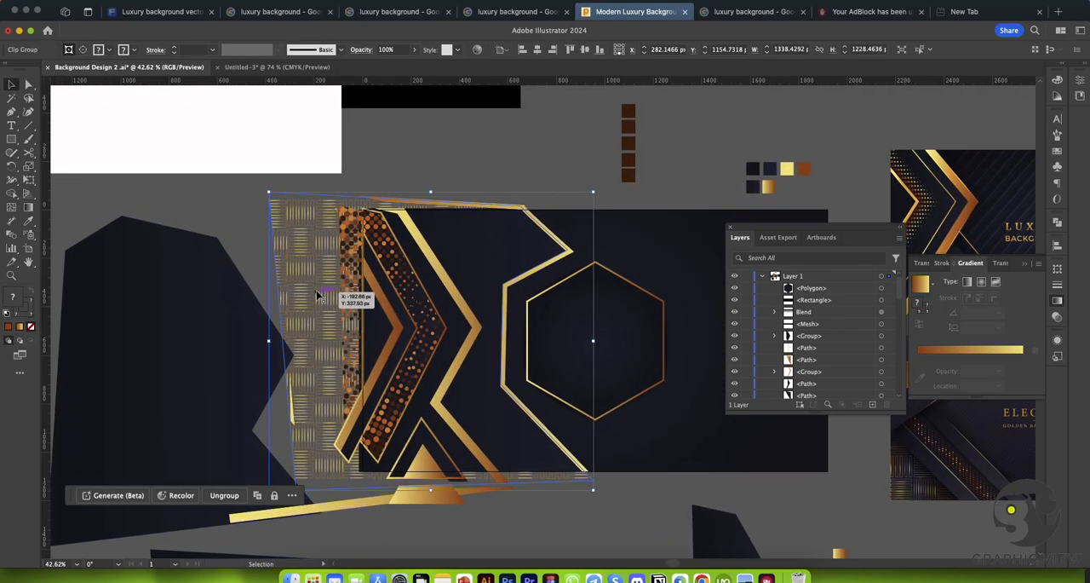
Step: Undo the covering rectangle's deletion, the Shape Builder trims and the earlier edits back to the untrimmed artwork
{"action": "key", "text": "super+z"}
{"action": "key", "text": "super+z"}
{"action": "key", "text": "super+z"}
{"action": "key", "text": "super+z"}
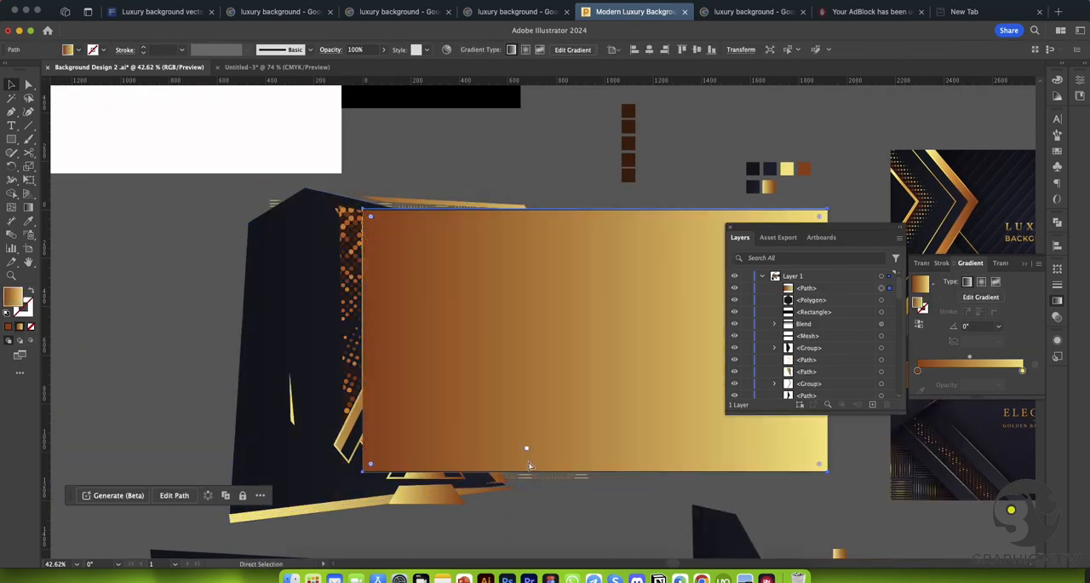
{"action": "key", "text": "super+z"}
{"action": "key", "text": "super+z"}
{"action": "key", "text": "super+z"}
{"action": "key", "text": "super+z"}
{"action": "key", "text": "super+z"}
{"action": "key", "text": "super+z"}
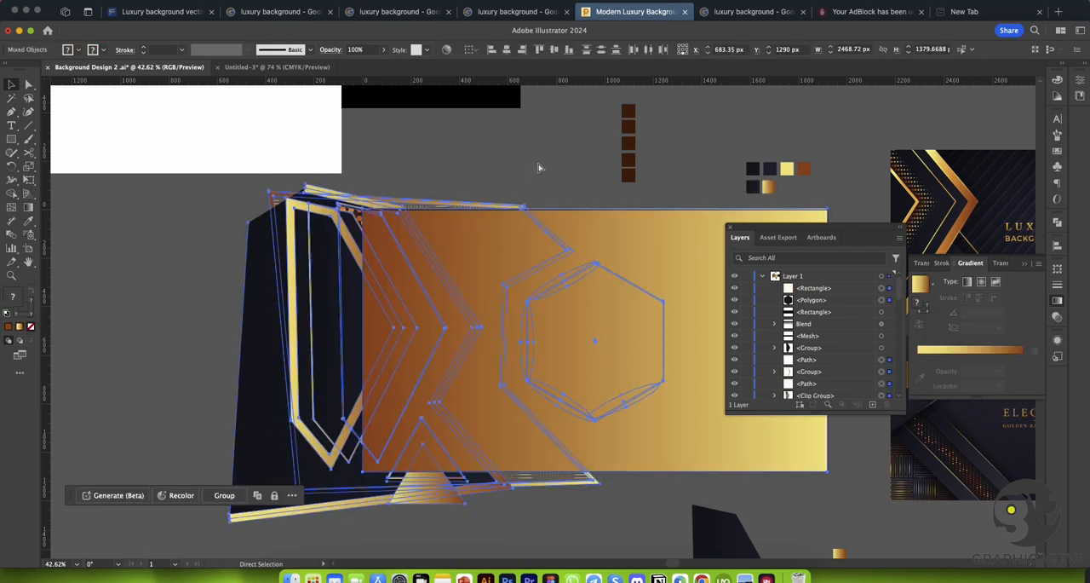
Step: Try moving the large dark polygon group off the artwork's left side and undo the move
{"action": "left_click", "coordinate": [266, 283]}
{"action": "left_click_drag", "start_coordinate": [268, 285], "coordinate": [145, 295]}
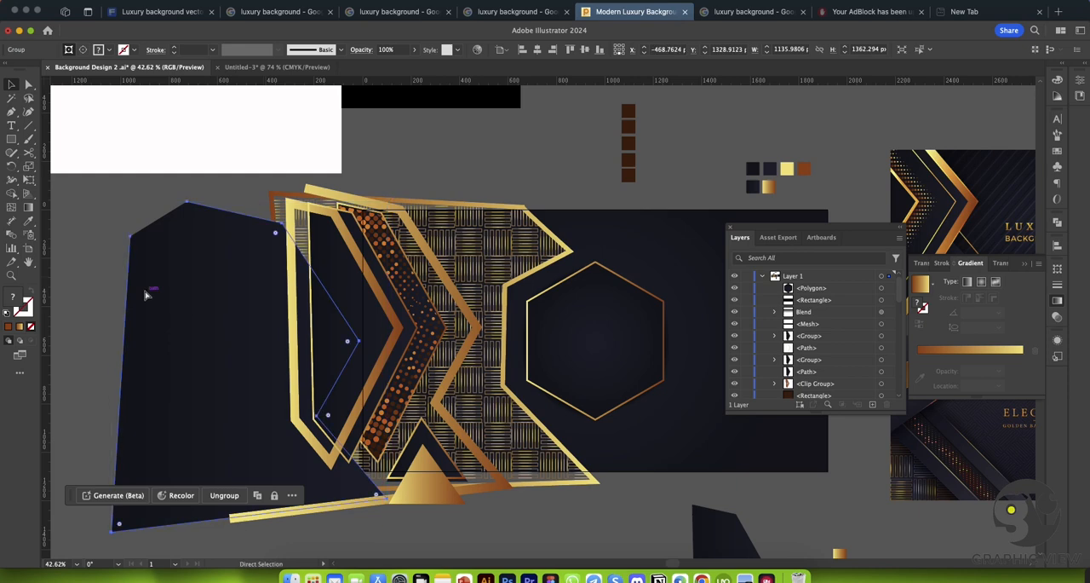
{"action": "key", "text": "super+z"}
{"action": "key", "text": "super+z"}
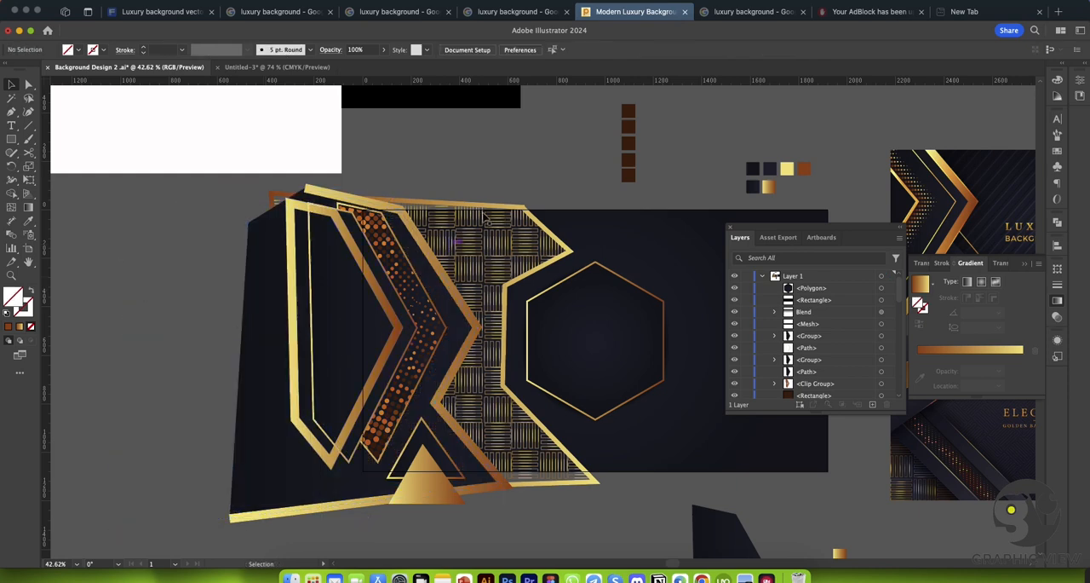
Step: Group the patterned polygons and gold frames left of the hexagon, and check the group by hiding and showing it
{"action": "key", "text": "z"}
{"action": "left_click", "coordinate": [509, 164], "text": "alt+super"}
{"action": "left_click_drag", "start_coordinate": [649, 243], "coordinate": [472, 254]}
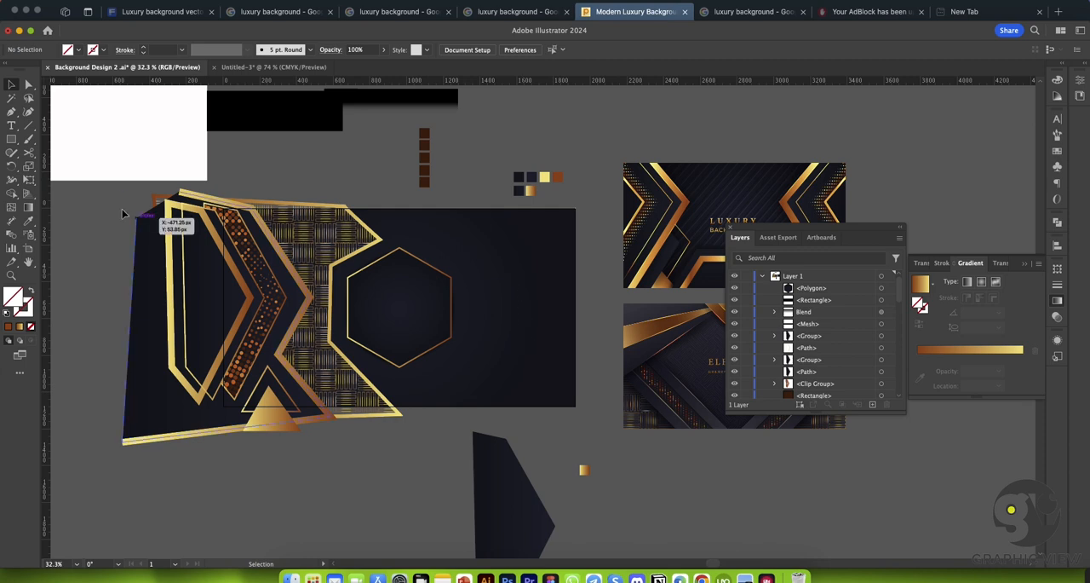
{"action": "left_click", "coordinate": [333, 418]}
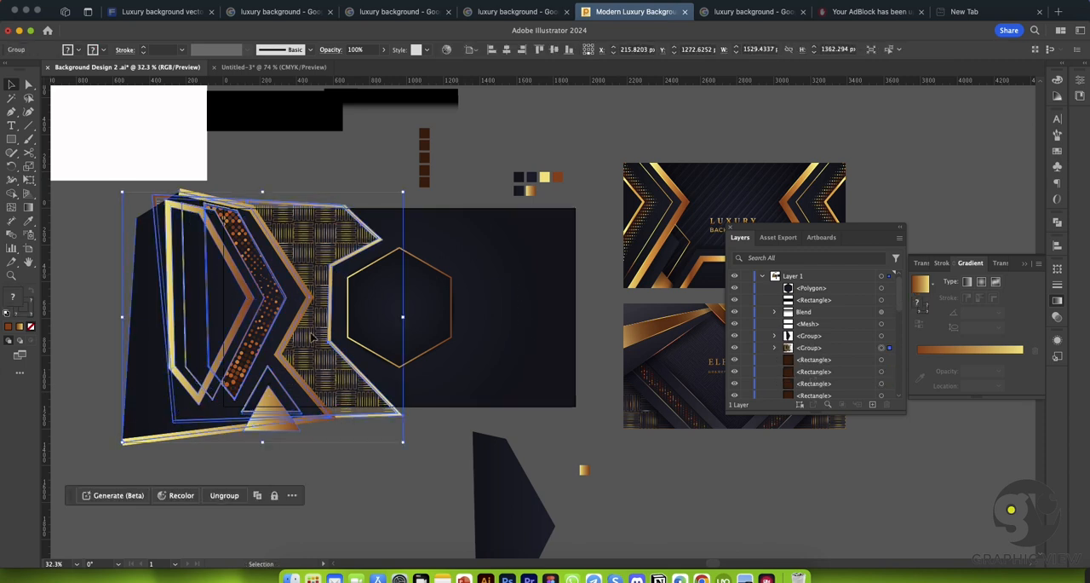
{"action": "left_click", "coordinate": [734, 348]}
{"action": "left_click", "coordinate": [734, 349]}
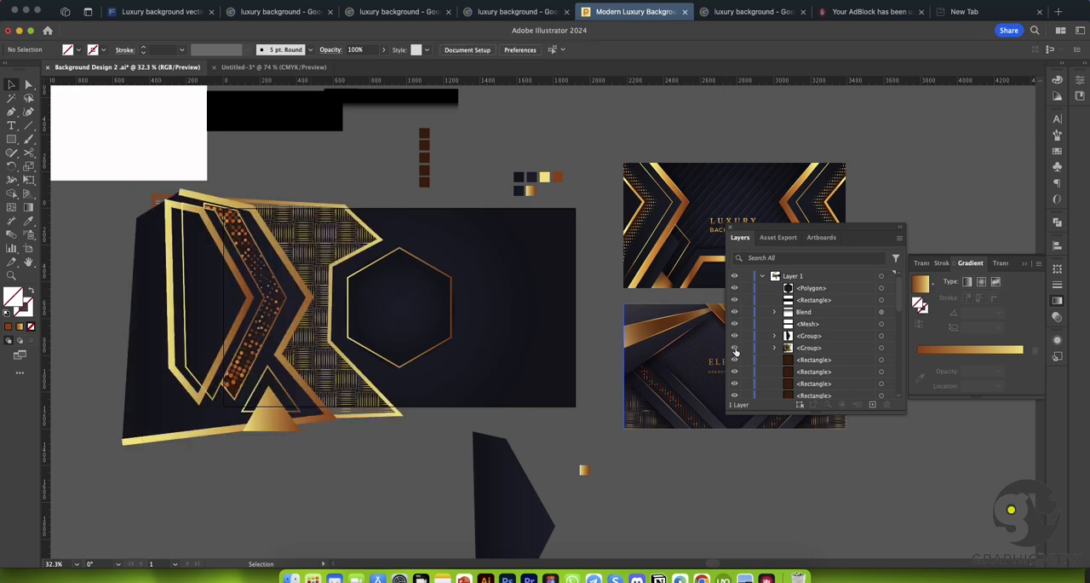
{"action": "key", "text": "super+f"}
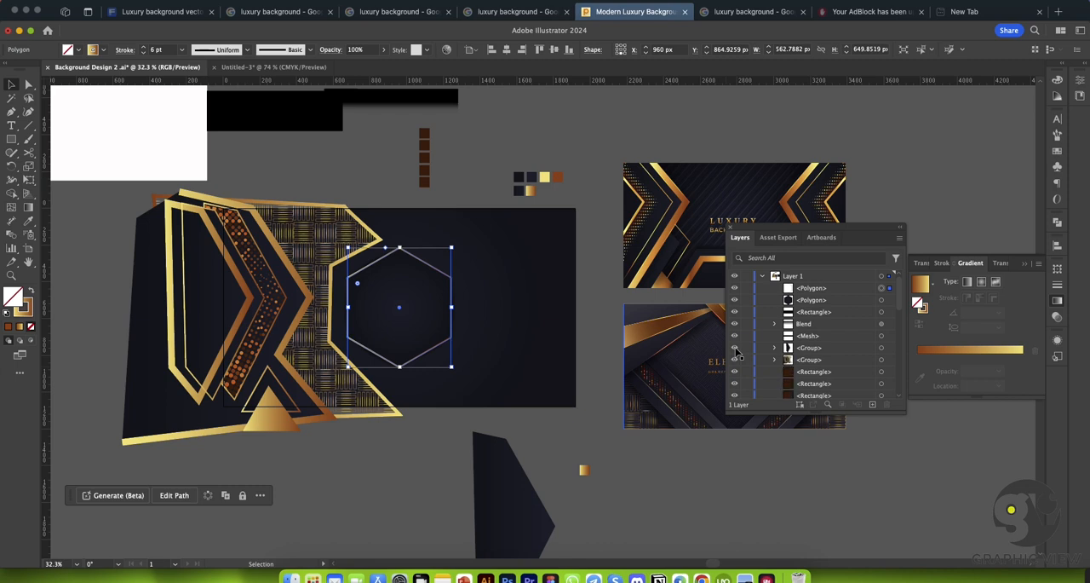
{"action": "key", "text": "Delete"}
Step: Reflect a copy of the grouped artwork across the vertical axis and place it mirrored on the hexagon's right side
{"action": "left_click", "coordinate": [301, 287]}
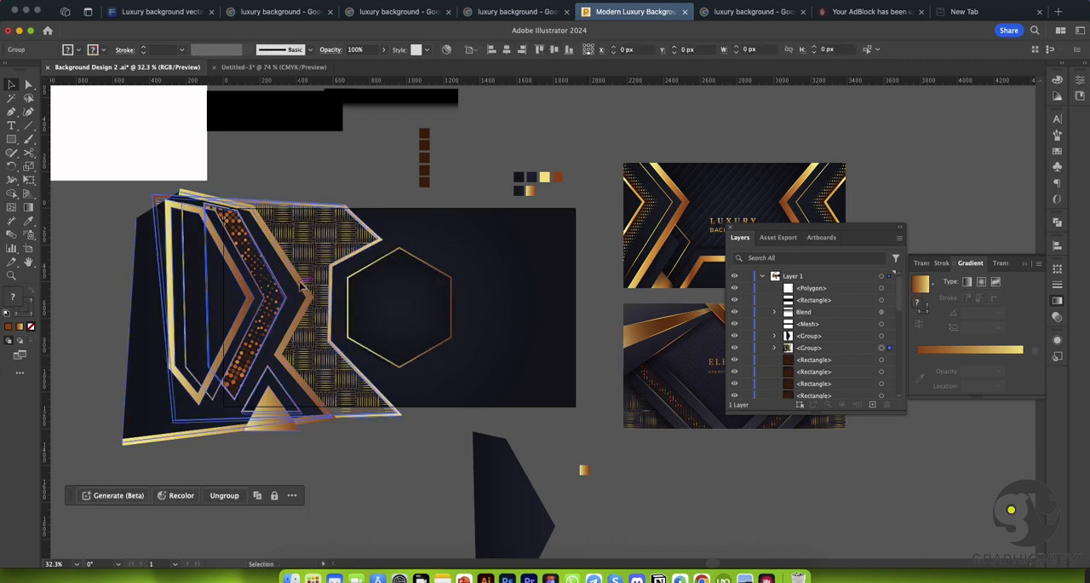
{"action": "right_click", "coordinate": [300, 287]}
{"action": "mouse_move", "coordinate": [358, 493]}
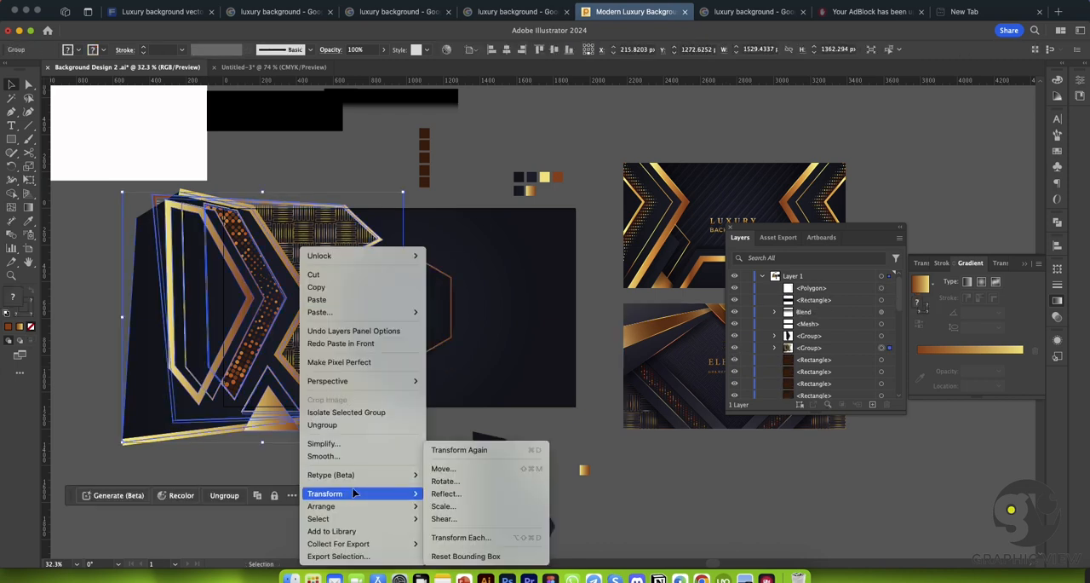
{"action": "left_click", "coordinate": [447, 494]}
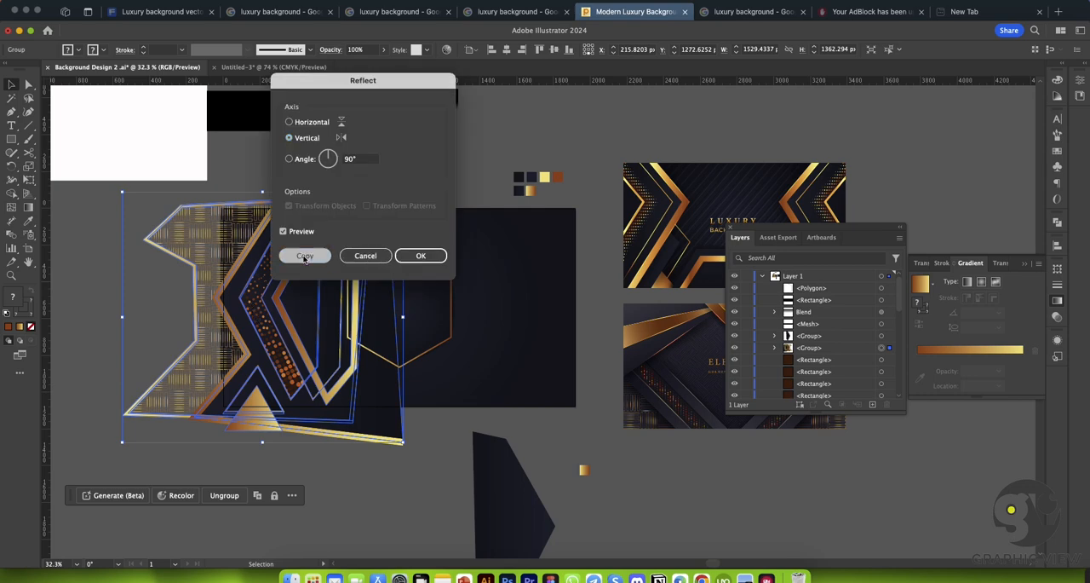
{"action": "left_click", "coordinate": [305, 256]}
{"action": "left_click_drag", "start_coordinate": [323, 276], "coordinate": [563, 286]}
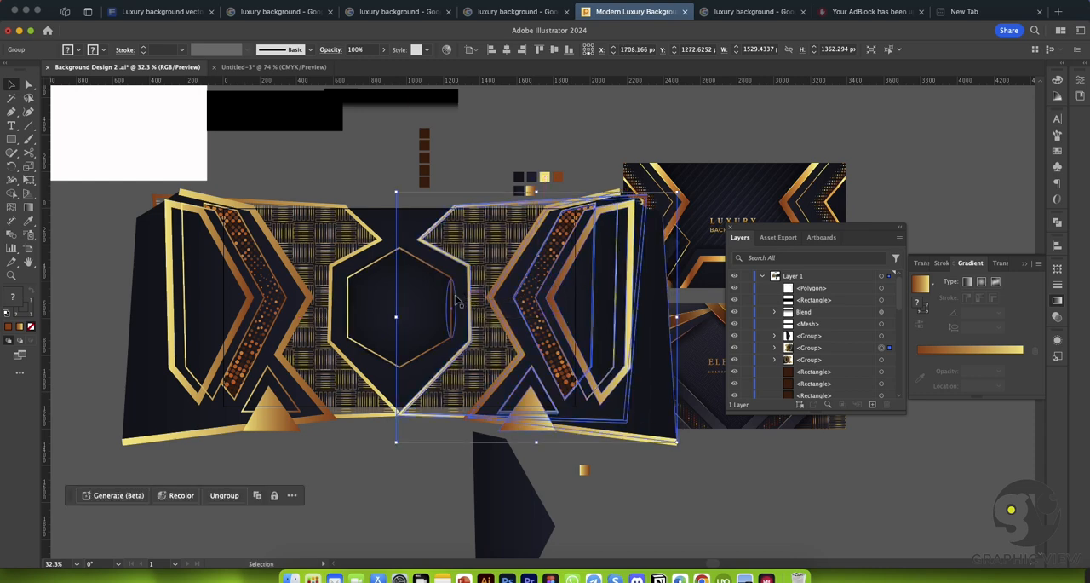
{"action": "key", "text": "super+space"}
{"action": "left_click_drag", "start_coordinate": [396, 274], "coordinate": [535, 320]}
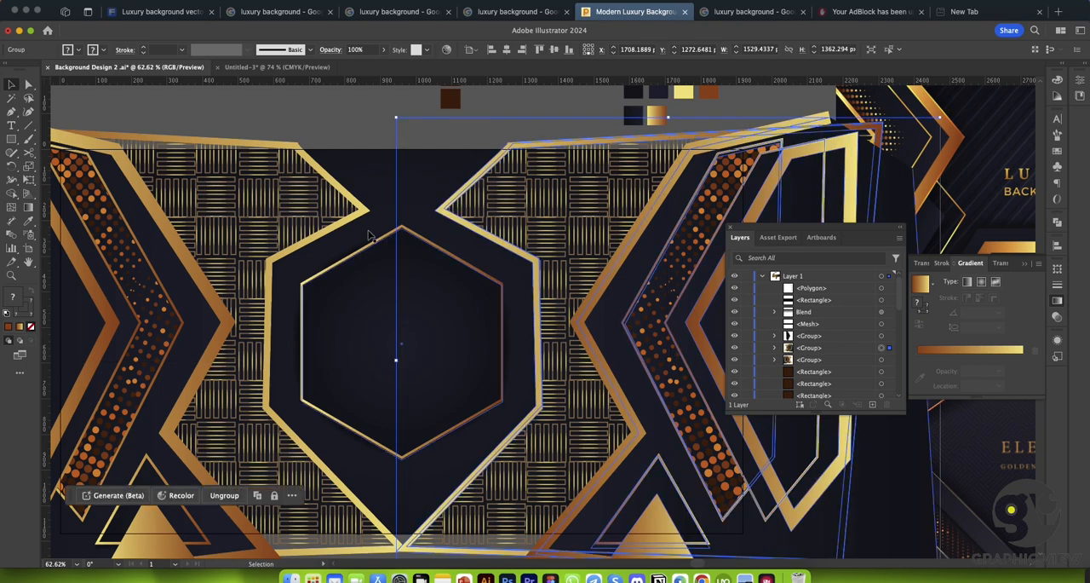
{"action": "left_click", "coordinate": [379, 103]}
Step: Move the reference images, the spare dark polygon and the colour swatches clear of the mirrored artwork
{"action": "key", "text": "super+space"}
{"action": "left_click_drag", "start_coordinate": [579, 254], "coordinate": [435, 223]}
{"action": "left_click_drag", "start_coordinate": [507, 244], "coordinate": [400, 228]}
{"action": "left_click_drag", "start_coordinate": [572, 445], "coordinate": [562, 441]}
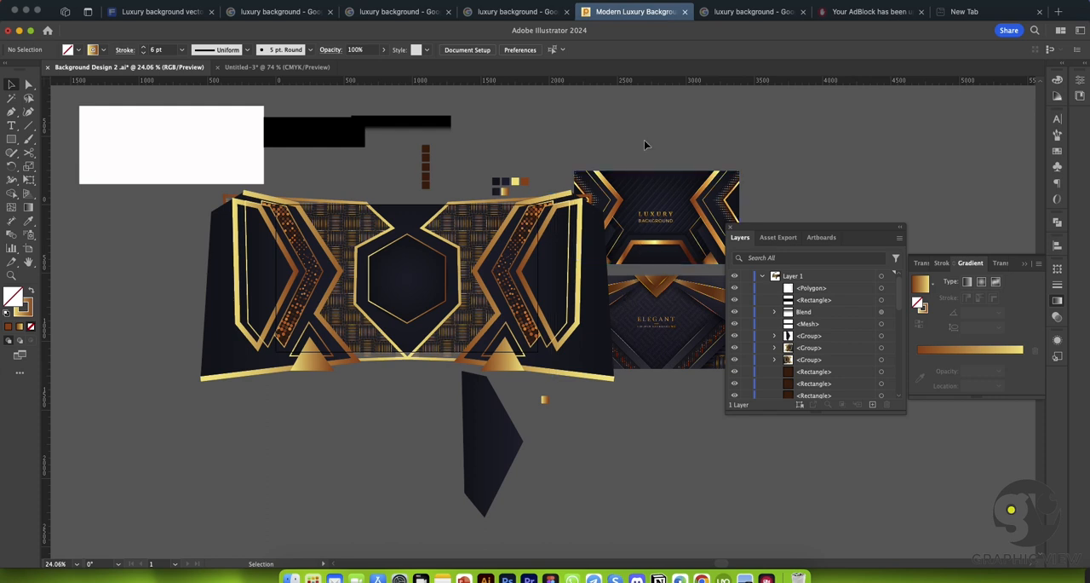
{"action": "left_click_drag", "start_coordinate": [679, 340], "coordinate": [828, 489]}
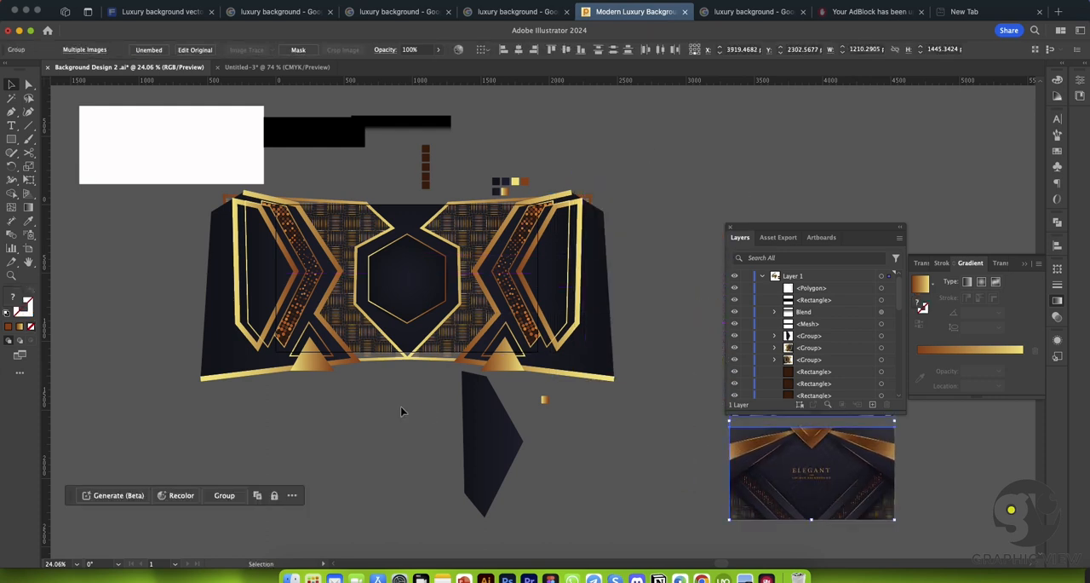
{"action": "left_click_drag", "start_coordinate": [479, 434], "coordinate": [751, 162]}
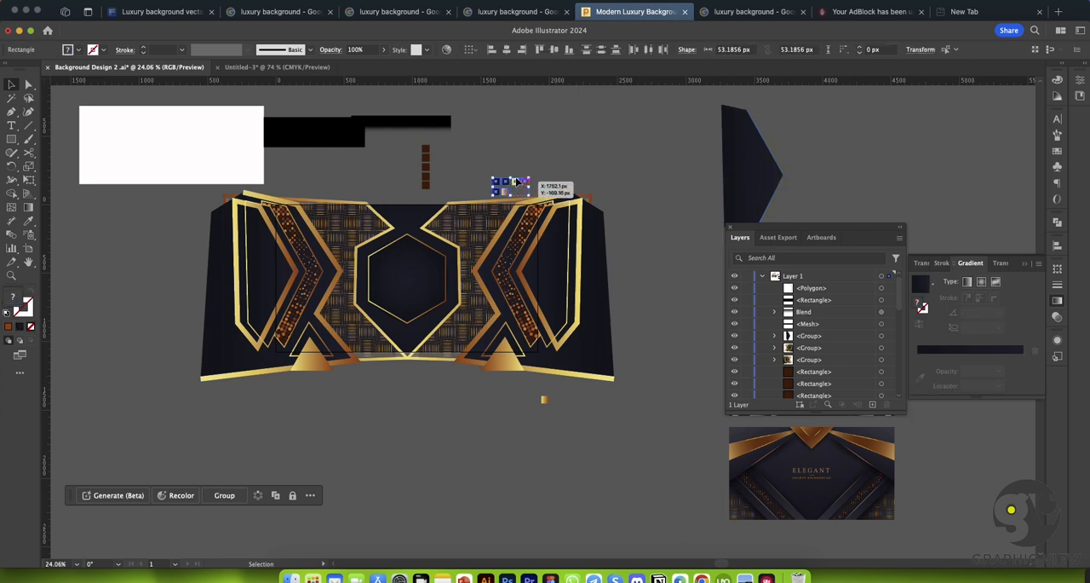
{"action": "left_click_drag", "start_coordinate": [526, 192], "coordinate": [542, 153]}
Step: Draw a rectangle about 1917 × 1094 px over the artboard, covering the artwork, and deselect it
{"action": "left_click", "coordinate": [11, 139]}
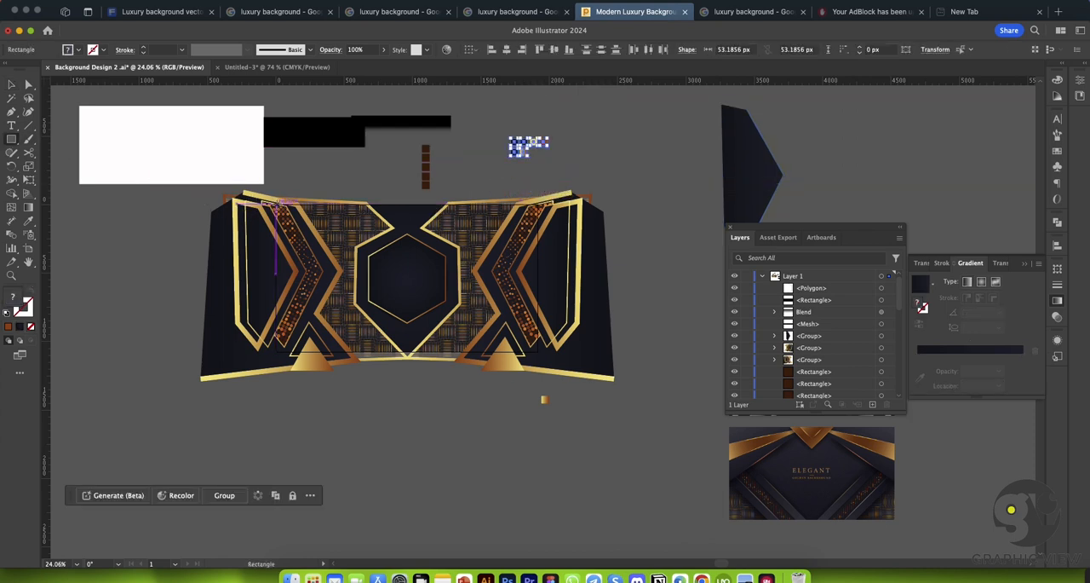
{"action": "mouse_move", "coordinate": [276, 202]}
{"action": "left_mouse_down"}
{"action": "mouse_move", "coordinate": [434, 310]}
{"action": "mouse_move", "coordinate": [540, 354]}
{"action": "left_mouse_up"}
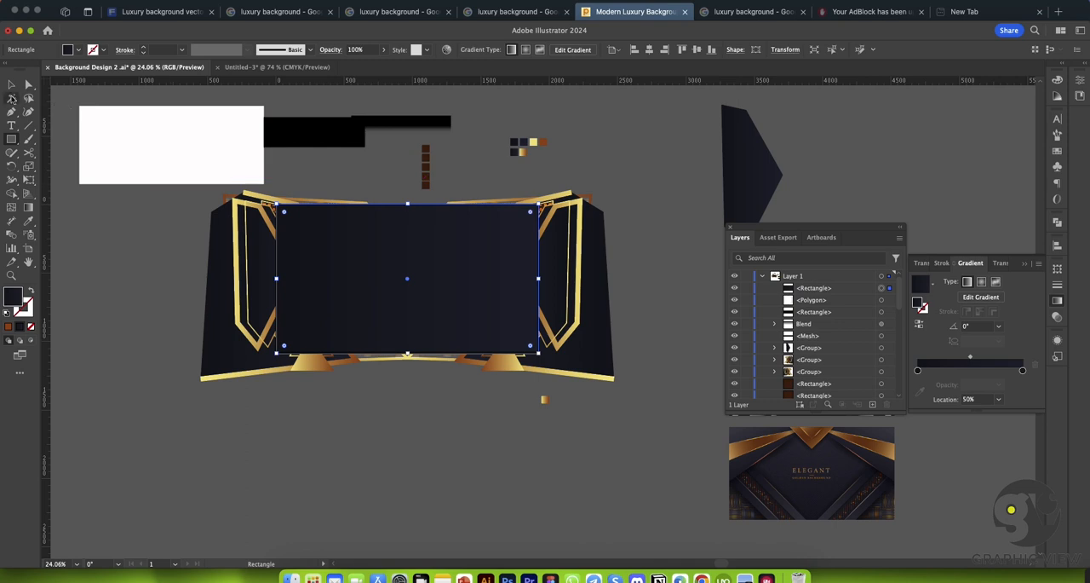
{"action": "left_click", "coordinate": [11, 85]}
{"action": "left_click", "coordinate": [178, 201]}
{"action": "key", "text": "super+space"}
{"action": "left_click_drag", "start_coordinate": [377, 253], "coordinate": [435, 287]}
{"action": "left_click", "coordinate": [400, 271]}
{"action": "left_click", "coordinate": [109, 244]}
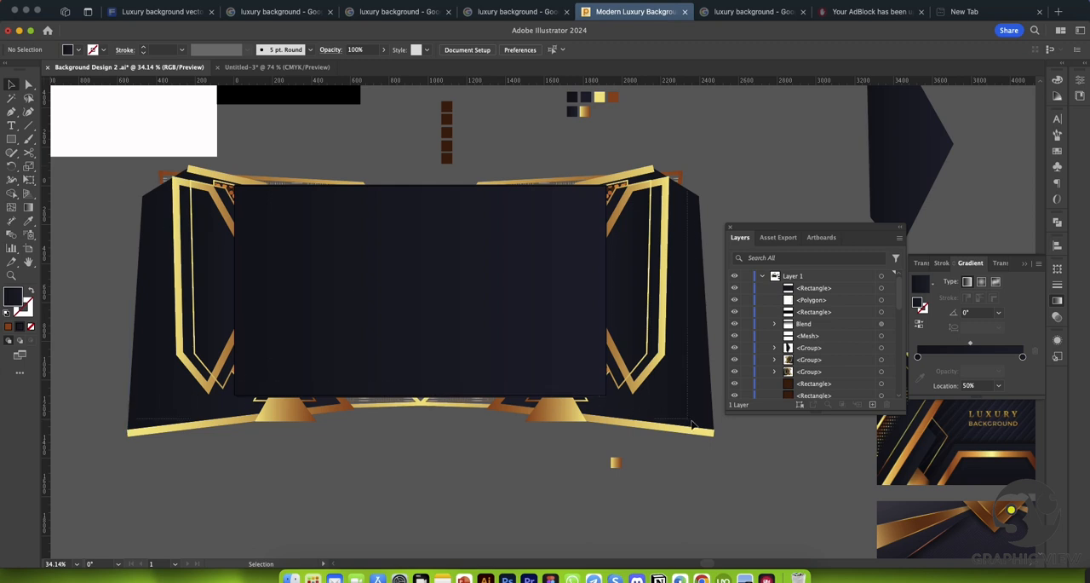
Step: Select the mirrored artwork, hexagon and covering rectangle, and make a clipping mask from them
{"action": "left_click_drag", "start_coordinate": [697, 444], "coordinate": [532, 345]}
{"action": "right_click", "coordinate": [473, 305]}
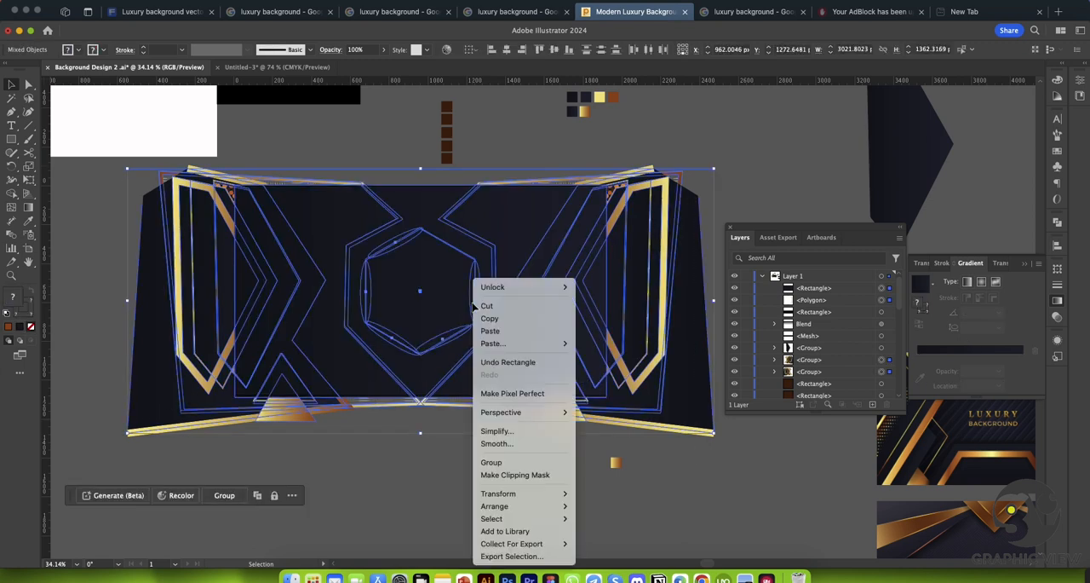
{"action": "left_click", "coordinate": [513, 473]}
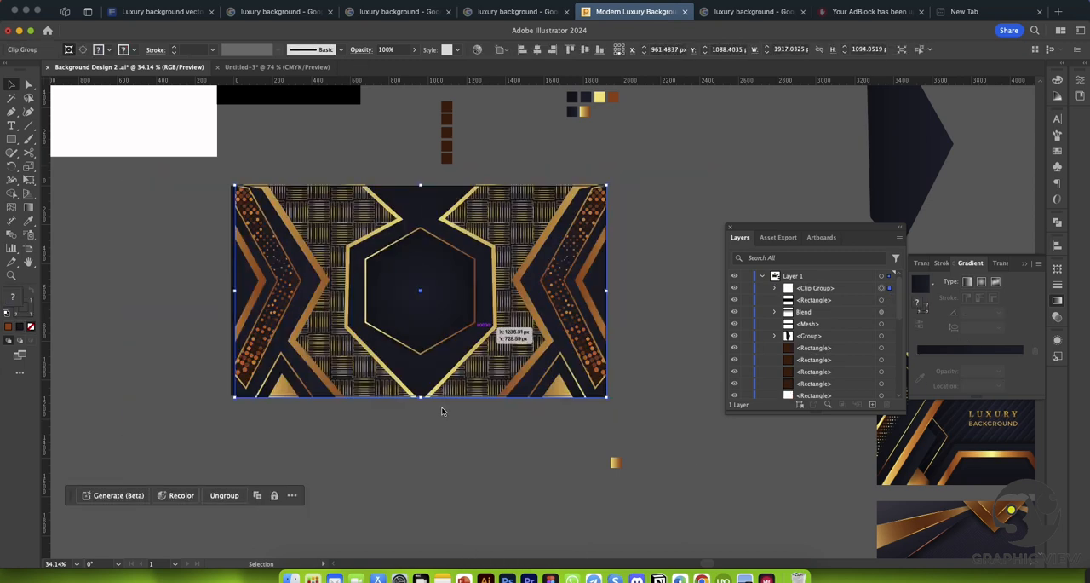
{"action": "left_click", "coordinate": [648, 341]}
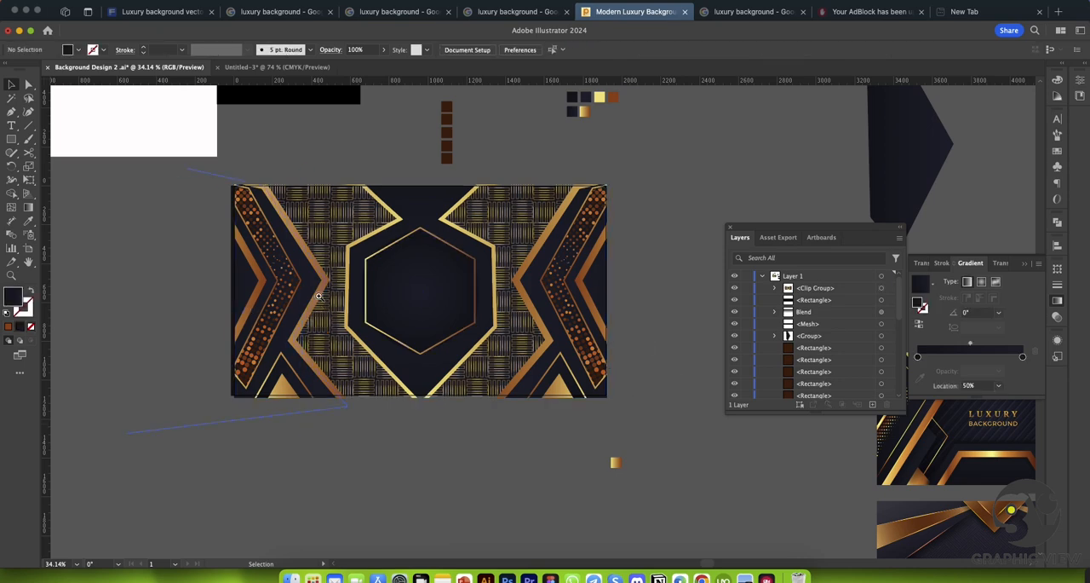
Step: Pull the background rectangle's left edge in to align with the clipped artwork's left edge
{"action": "scroll", "coordinate": [256, 281], "scroll_direction": "up", "scroll_amount": 3}
{"action": "left_click", "coordinate": [228, 265]}
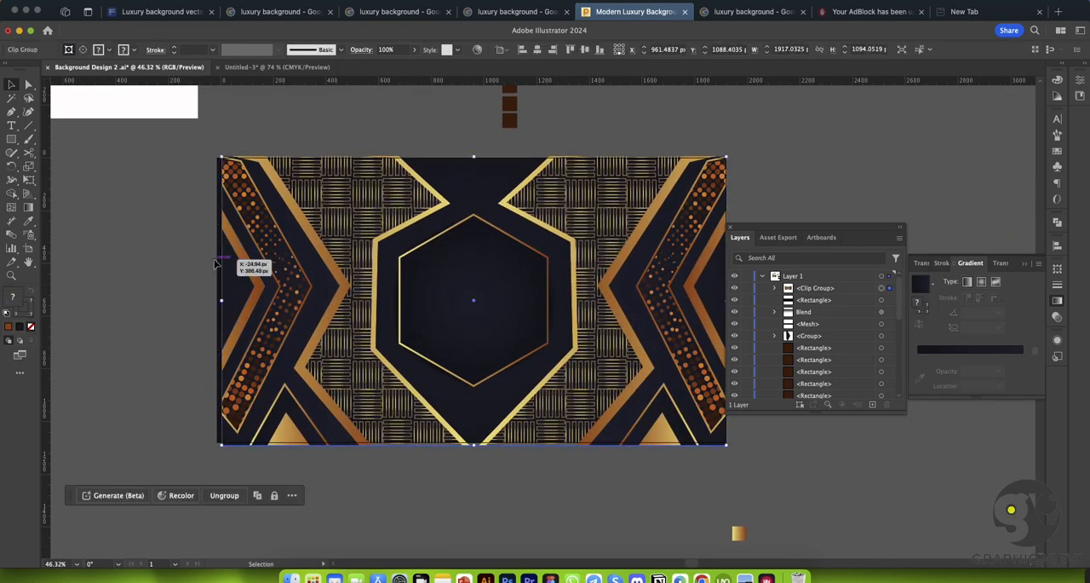
{"action": "left_click", "coordinate": [216, 258]}
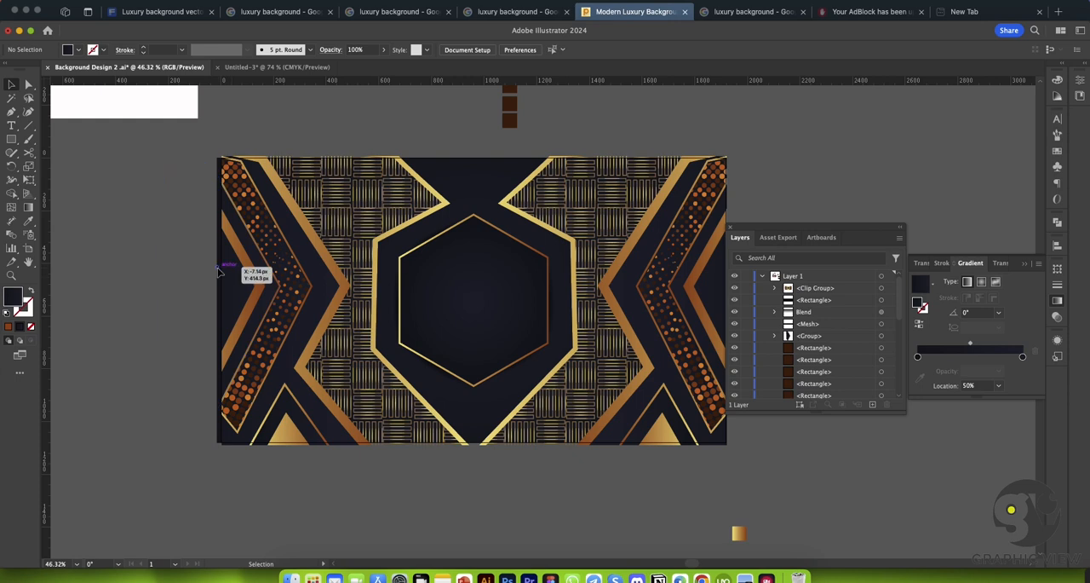
{"action": "scroll", "coordinate": [807, 349], "scroll_direction": "down", "scroll_amount": 5}
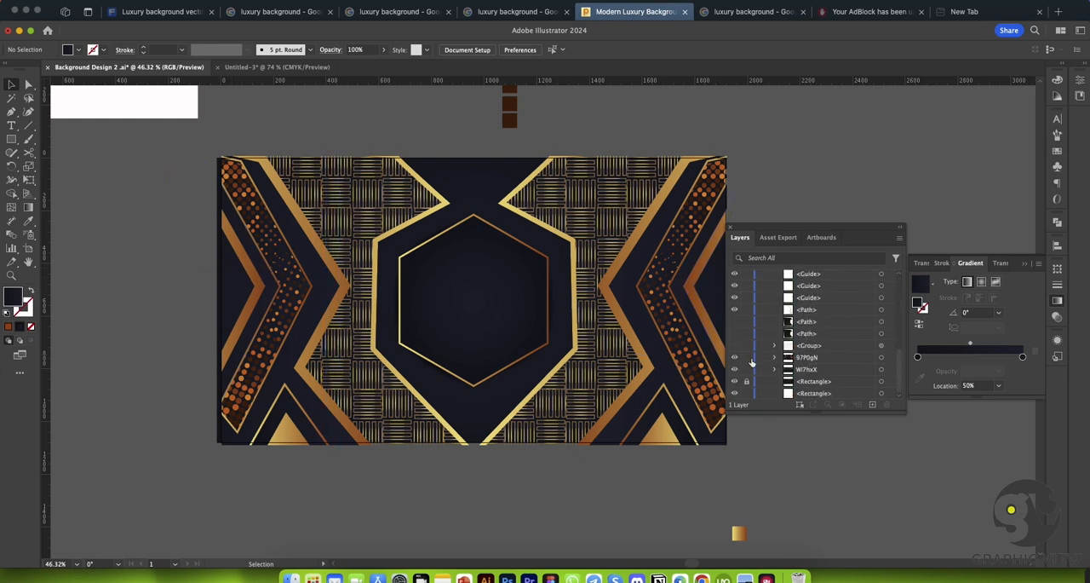
{"action": "left_click", "coordinate": [218, 284]}
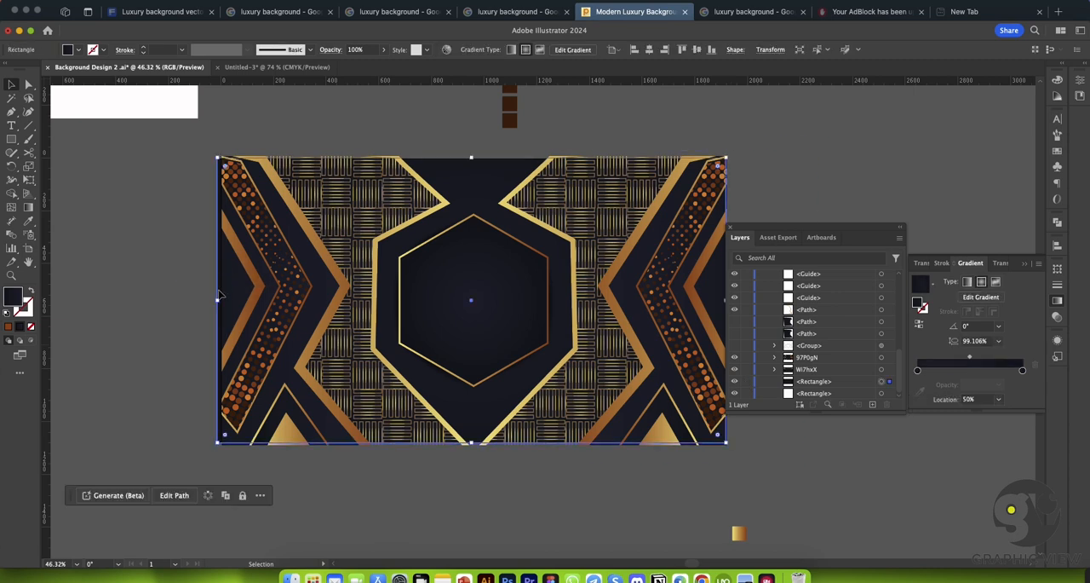
{"action": "left_click_drag", "start_coordinate": [218, 301], "coordinate": [221, 300]}
{"action": "left_click", "coordinate": [185, 295]}
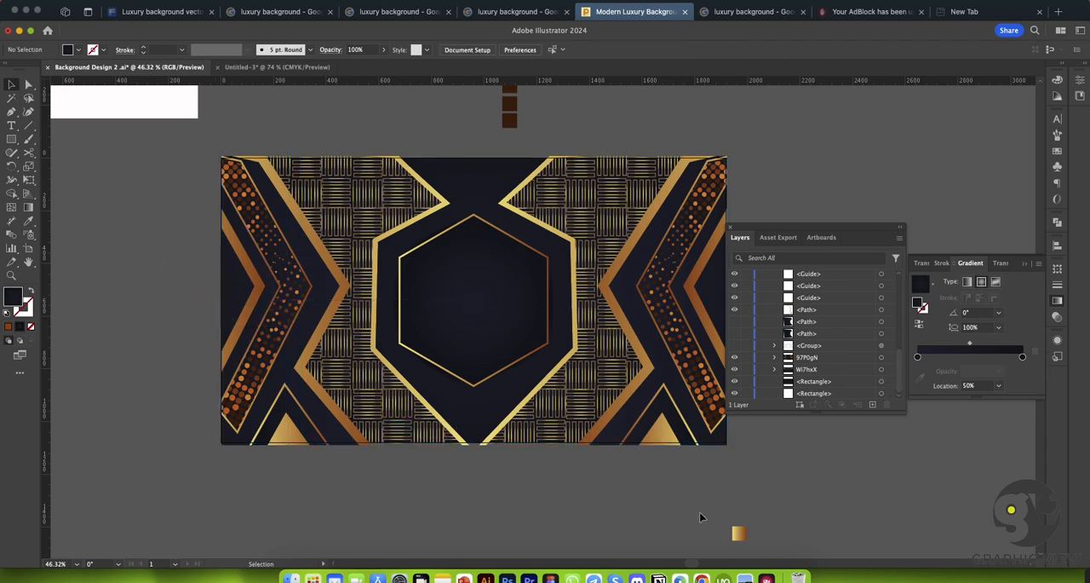
{"action": "key", "text": "super+space"}
{"action": "left_click_drag", "start_coordinate": [667, 506], "coordinate": [587, 474]}
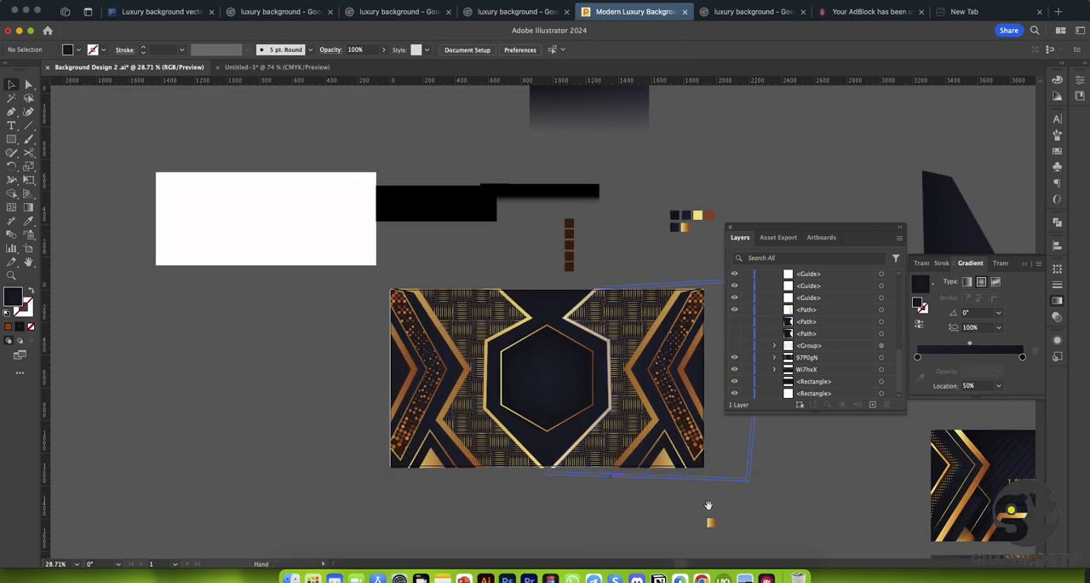
{"action": "left_click_drag", "start_coordinate": [702, 506], "coordinate": [531, 468]}
{"action": "key", "text": "super+space"}
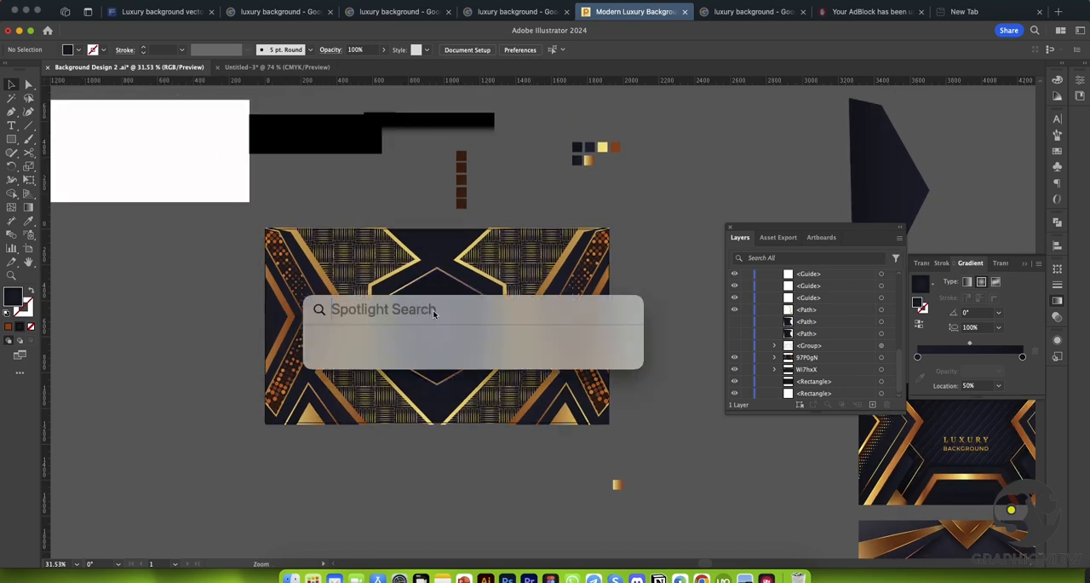
{"action": "left_click_drag", "start_coordinate": [383, 283], "coordinate": [445, 319]}
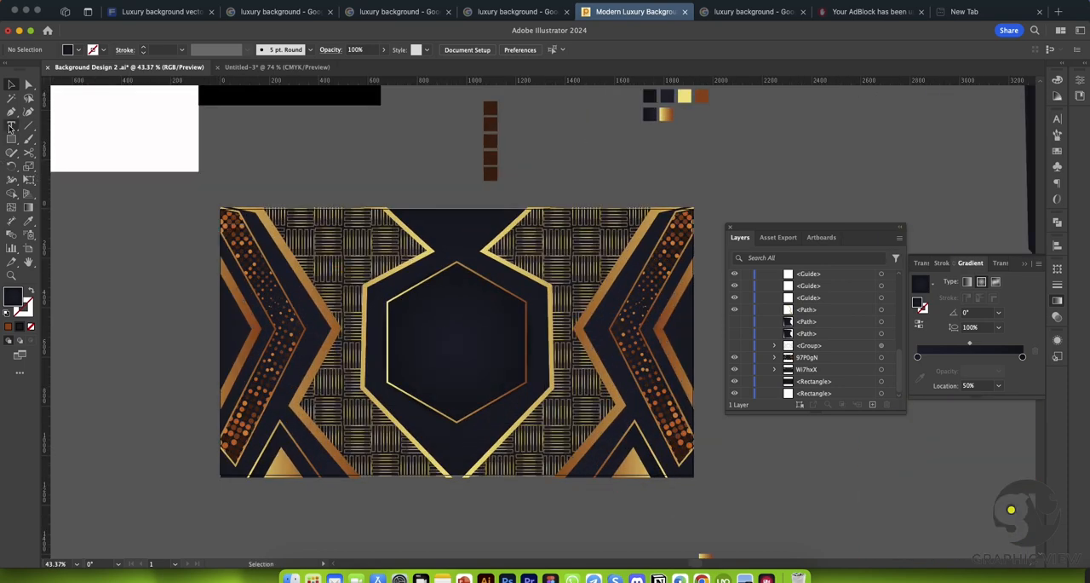
Step: Add the text "Luxury Background design" beside the artboard, enlarge it to about 75 pt and place it above the artwork
{"action": "left_click", "coordinate": [10, 126]}
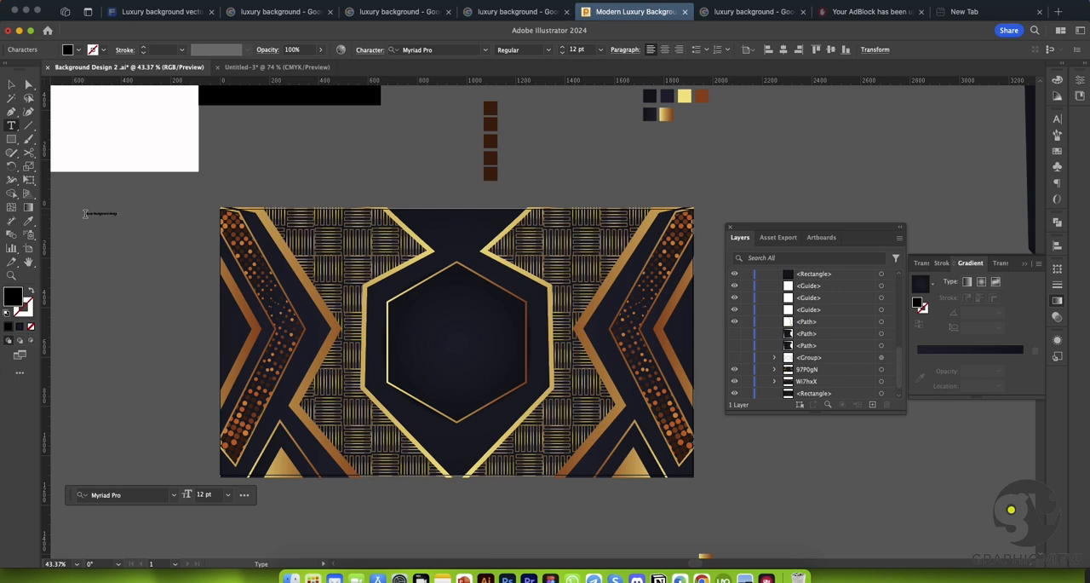
{"action": "left_click", "coordinate": [12, 85]}
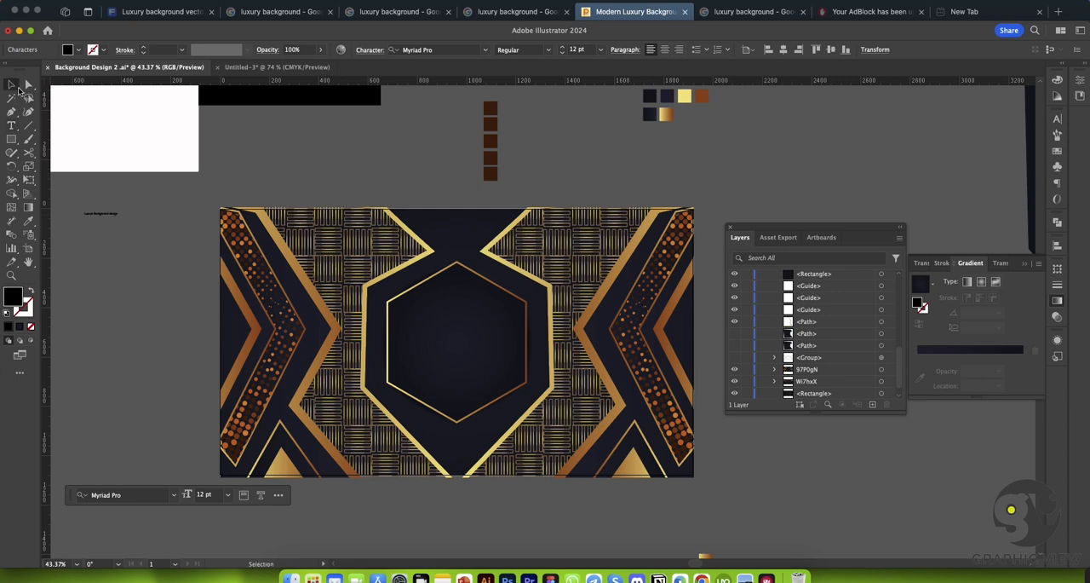
{"action": "left_click", "coordinate": [99, 213]}
{"action": "left_click_drag", "start_coordinate": [118, 219], "coordinate": [293, 299]}
{"action": "left_click_drag", "start_coordinate": [183, 221], "coordinate": [290, 160]}
Step: Break the title into two lines after "Luxury" and change all of it to uppercase
{"action": "left_click", "coordinate": [12, 125]}
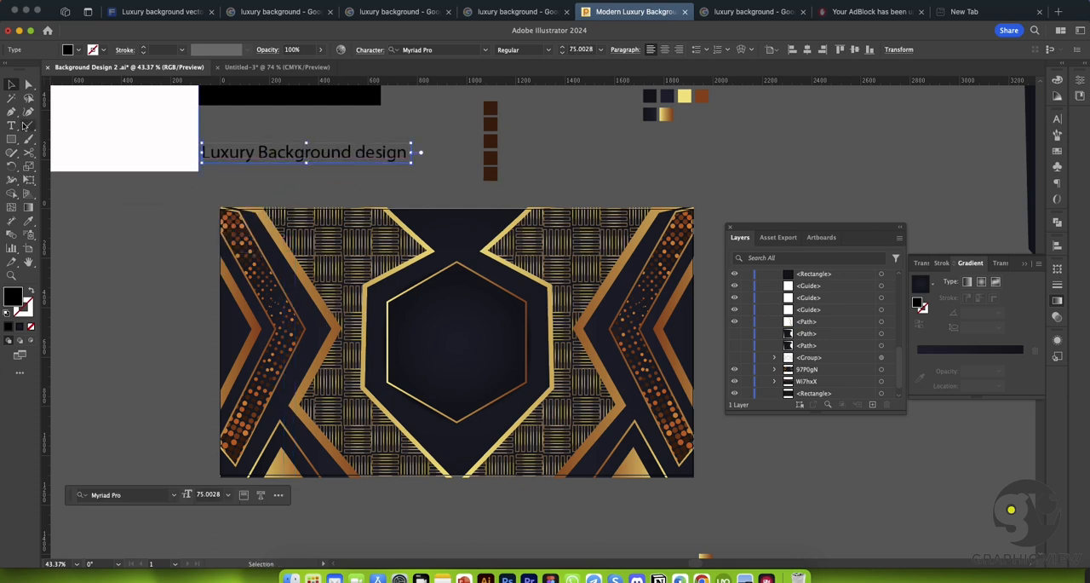
{"action": "left_click", "coordinate": [260, 151]}
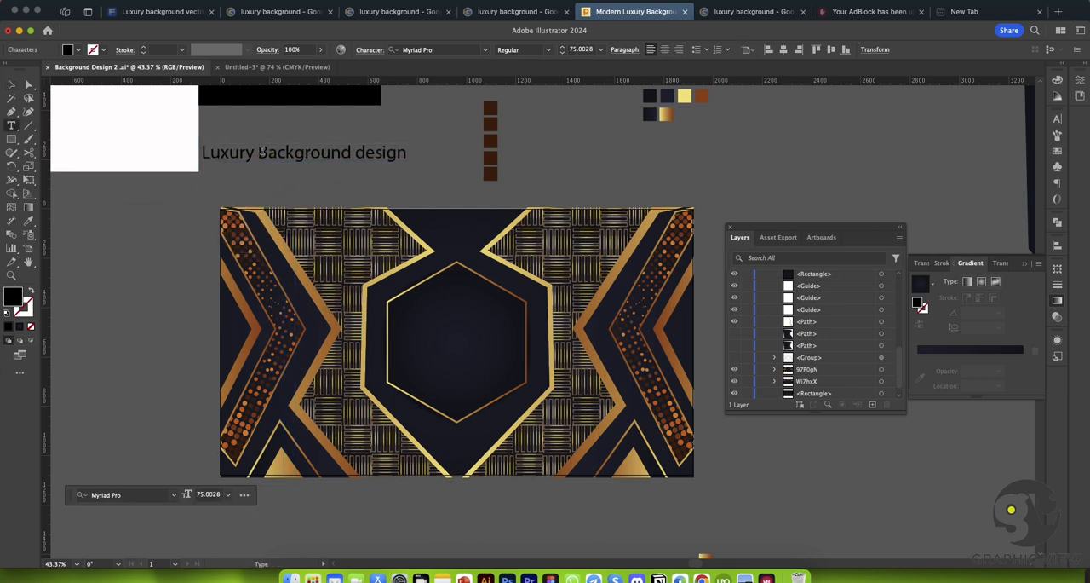
{"action": "key", "text": "Return"}
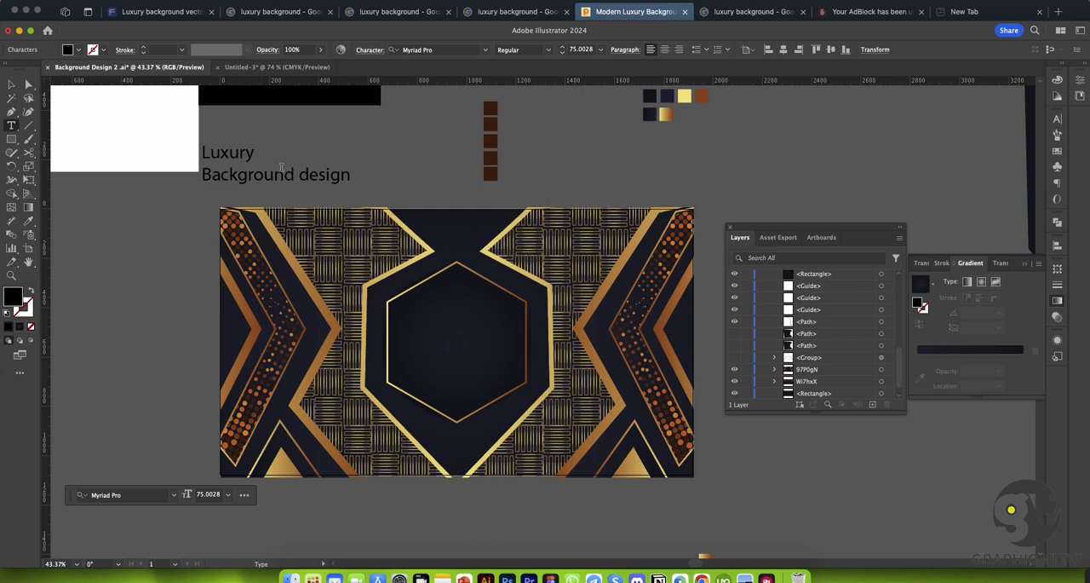
{"action": "left_click", "coordinate": [13, 84]}
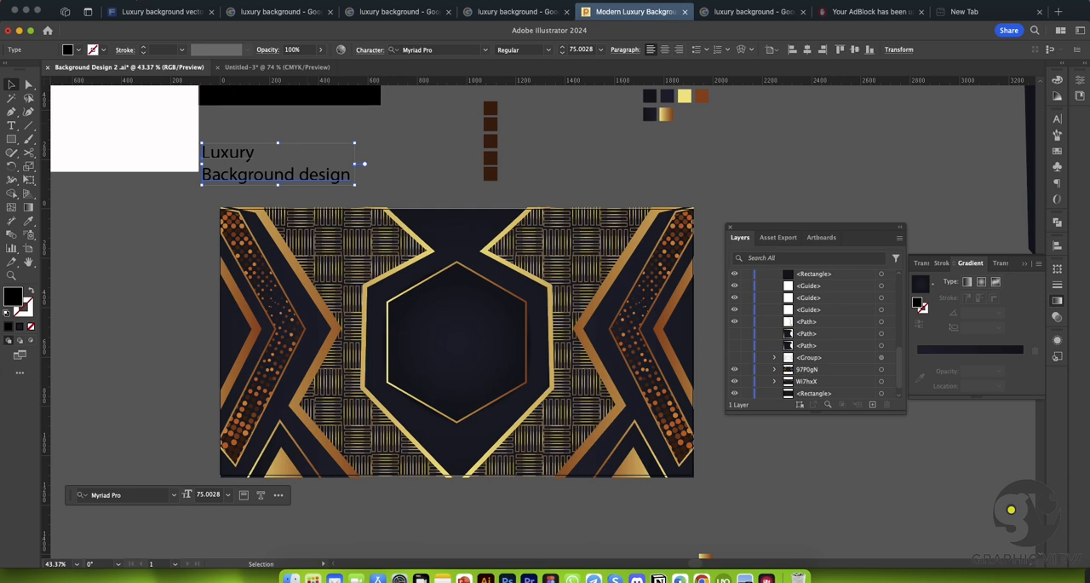
{"action": "left_click", "coordinate": [162, 2]}
{"action": "mouse_move", "coordinate": [264, 175]}
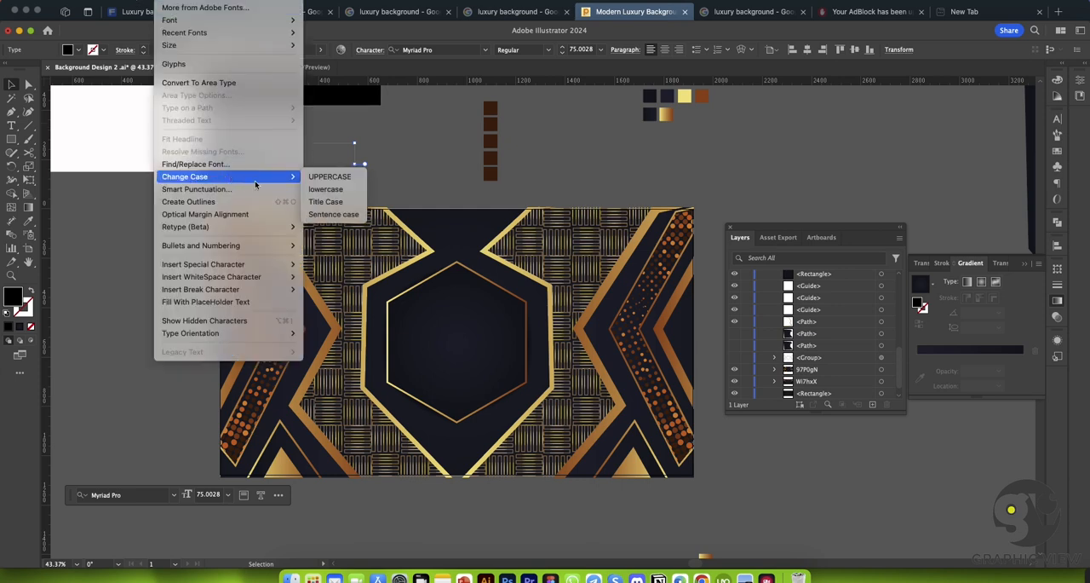
{"action": "left_click", "coordinate": [337, 175]}
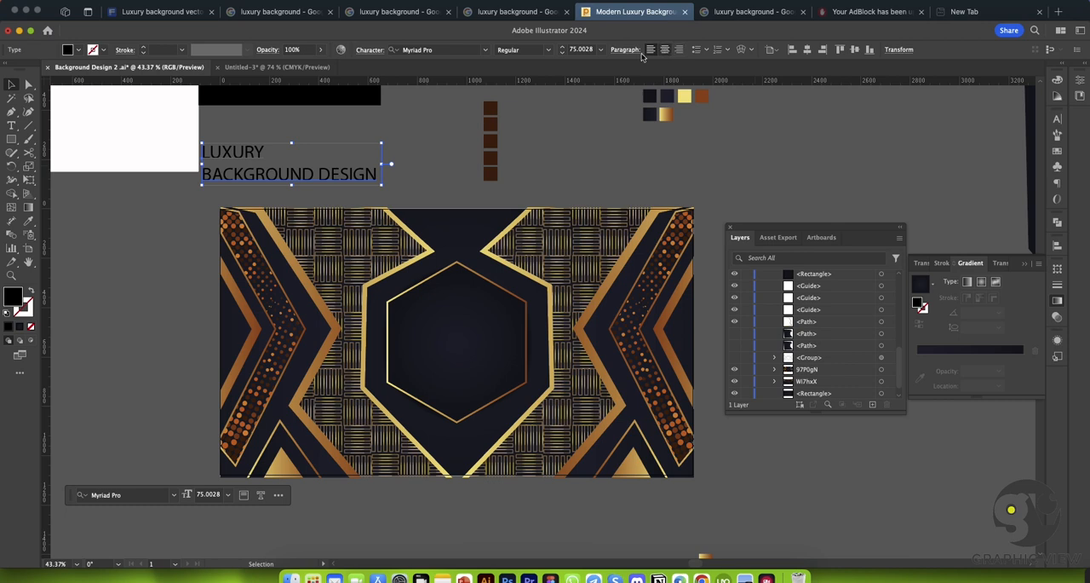
Step: Place the centre-aligned title inside the hexagon with DESIGN on a third line, and centre it horizontally on the artboard
{"action": "left_click_drag", "start_coordinate": [317, 158], "coordinate": [492, 320]}
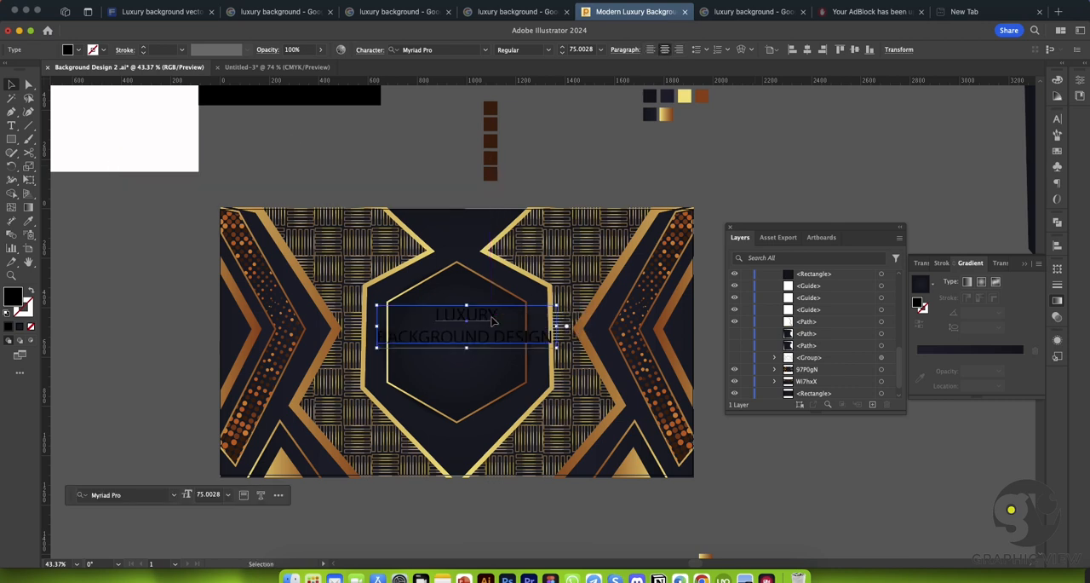
{"action": "left_click", "coordinate": [12, 126]}
{"action": "left_click", "coordinate": [501, 337]}
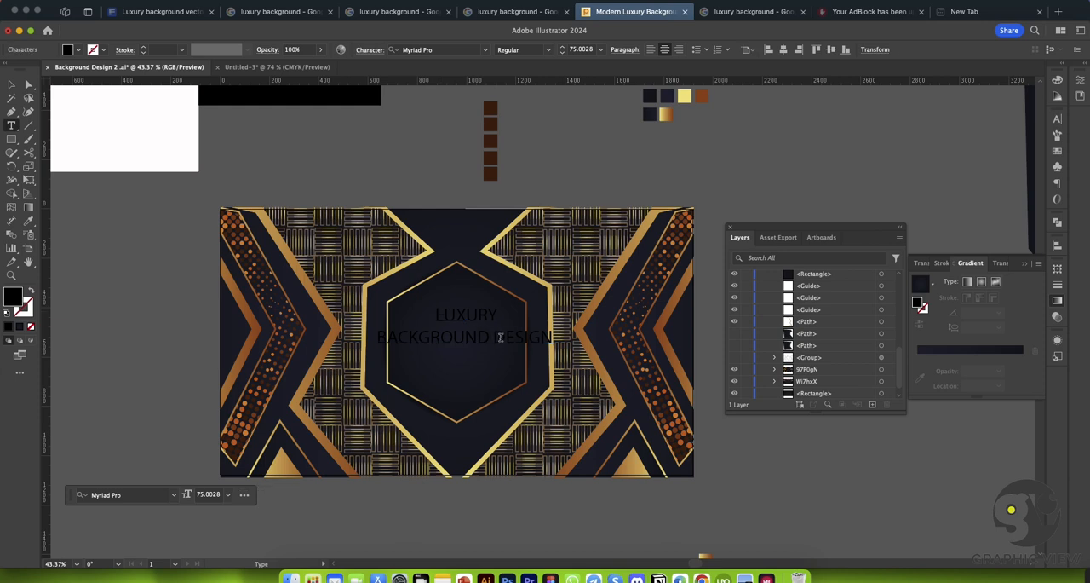
{"action": "key", "text": "Return"}
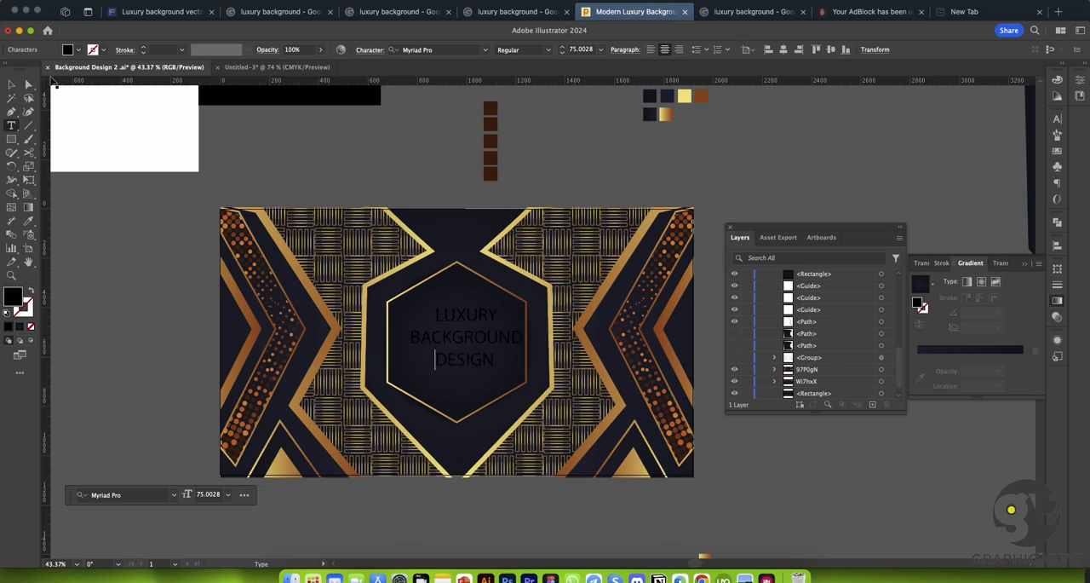
{"action": "left_click", "coordinate": [12, 83]}
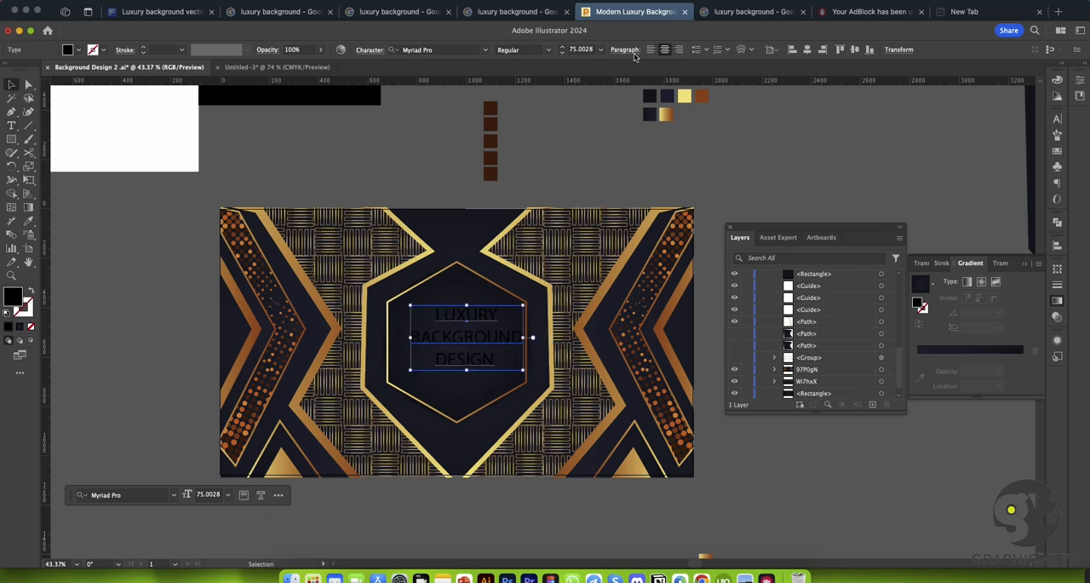
{"action": "left_click", "coordinate": [807, 50]}
{"action": "left_click", "coordinate": [550, 220]}
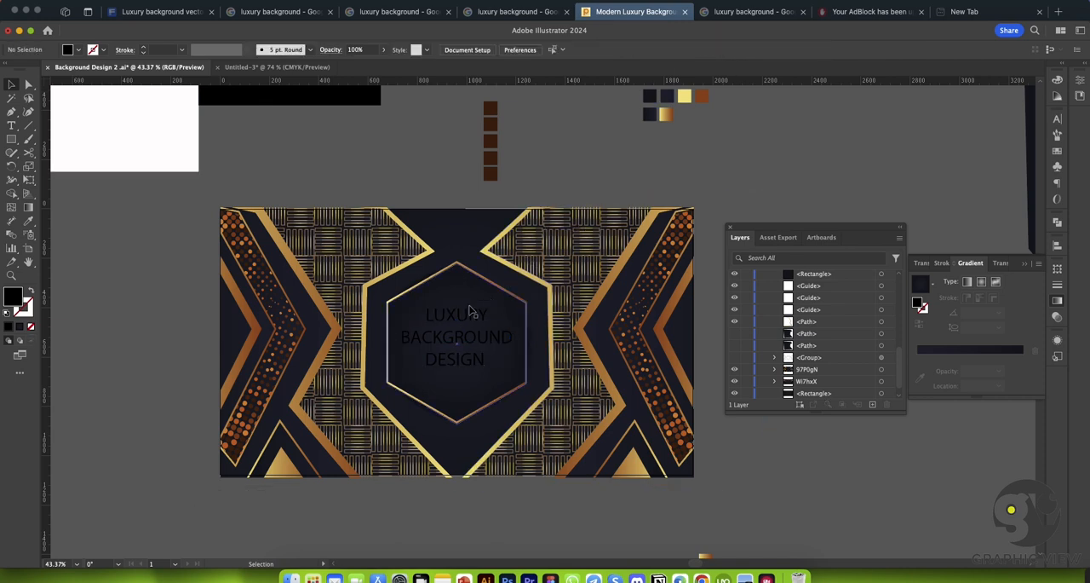
Step: Change the title's font to Ariata Display Regular
{"action": "left_click", "coordinate": [467, 322]}
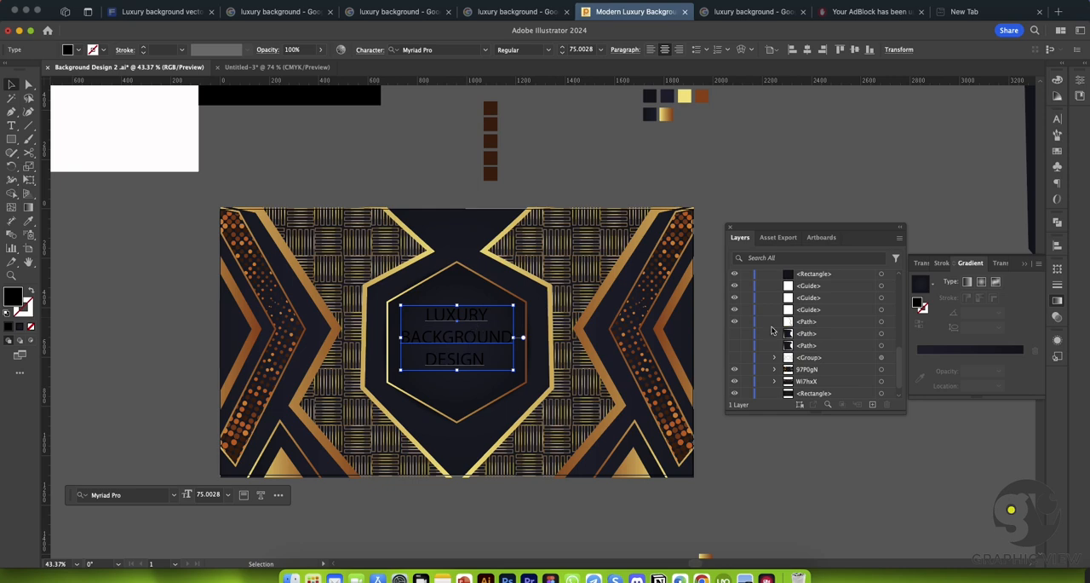
{"action": "key", "text": "super+t"}
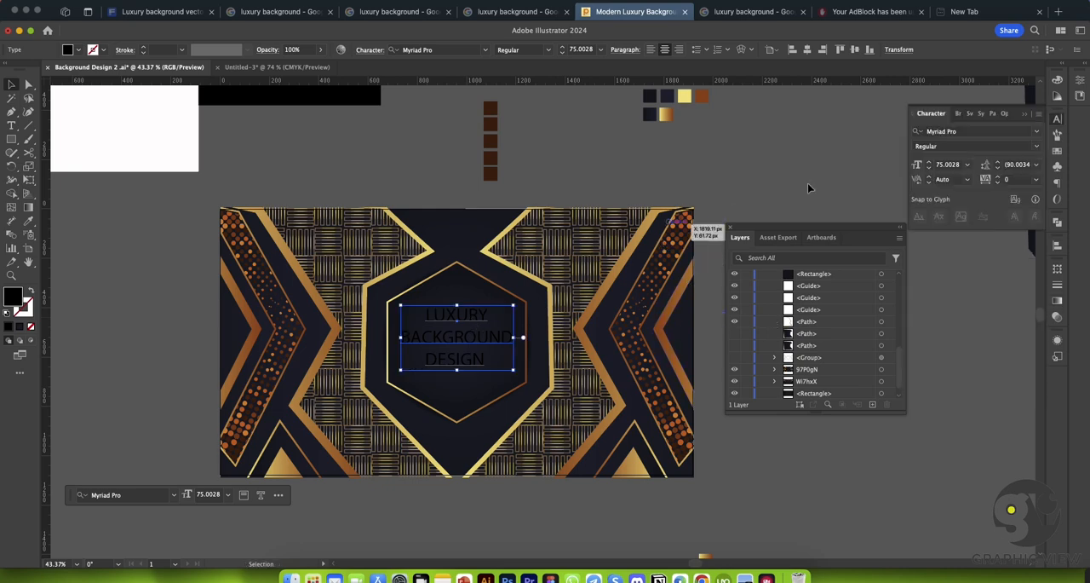
{"action": "left_click", "coordinate": [1038, 135]}
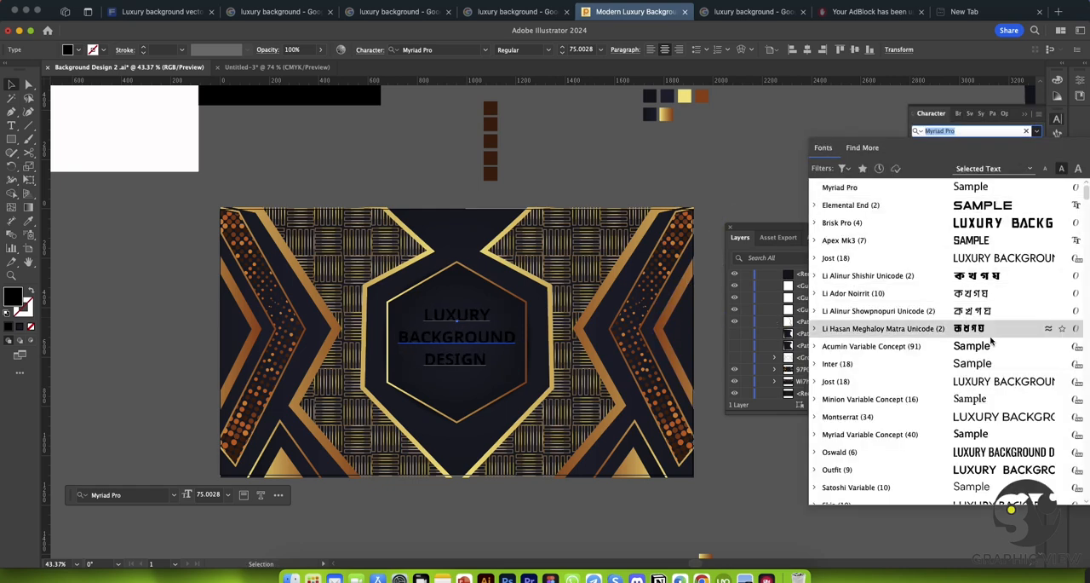
{"action": "scroll", "coordinate": [991, 341], "scroll_direction": "down", "scroll_amount": 5}
{"action": "scroll", "coordinate": [995, 334], "scroll_direction": "down", "scroll_amount": 1}
{"action": "scroll", "coordinate": [993, 331], "scroll_direction": "down", "scroll_amount": 5}
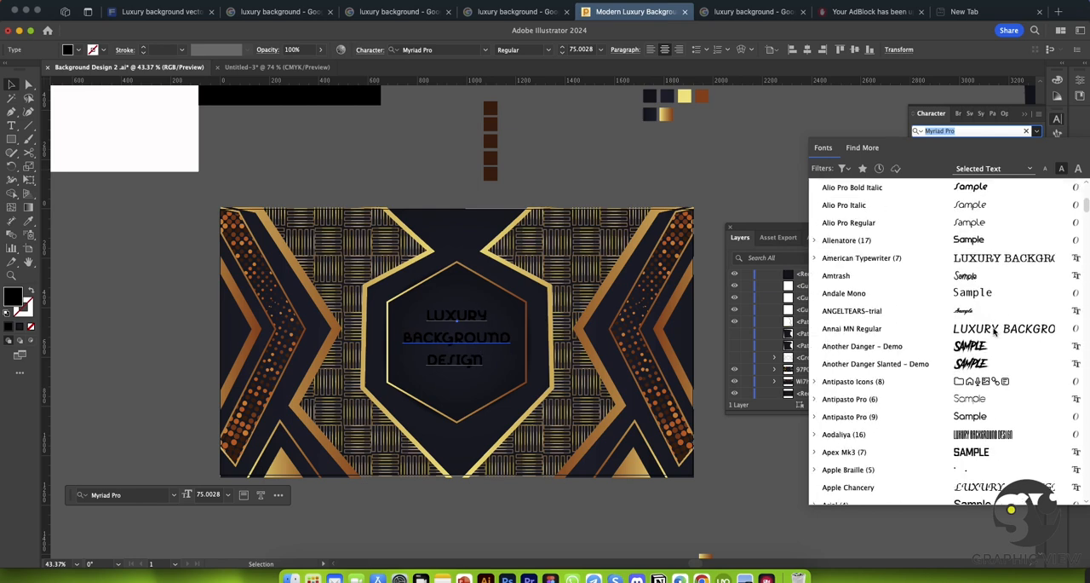
{"action": "scroll", "coordinate": [993, 333], "scroll_direction": "down", "scroll_amount": 2}
{"action": "scroll", "coordinate": [988, 349], "scroll_direction": "down", "scroll_amount": 4}
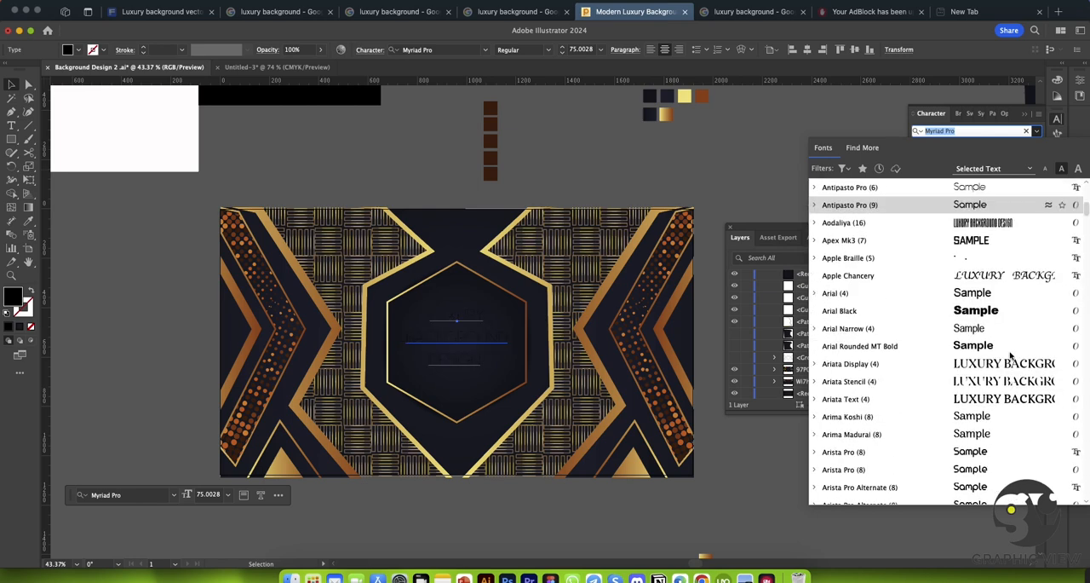
{"action": "left_click", "coordinate": [981, 366]}
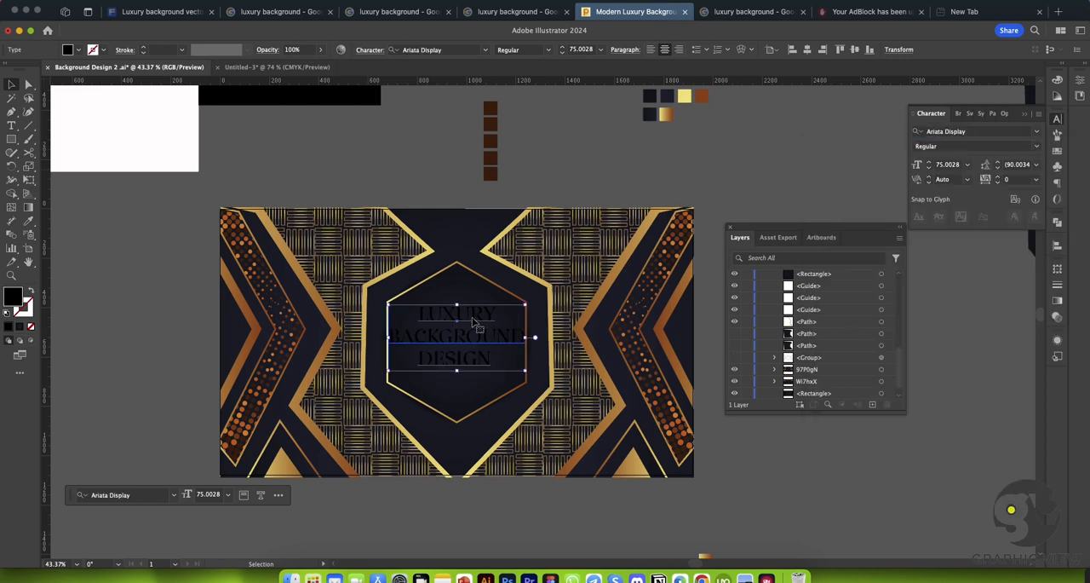
Step: Put a spare black copy of the title beside the artboard and convert the one in the hexagon to outlines
{"action": "left_click", "coordinate": [28, 220]}
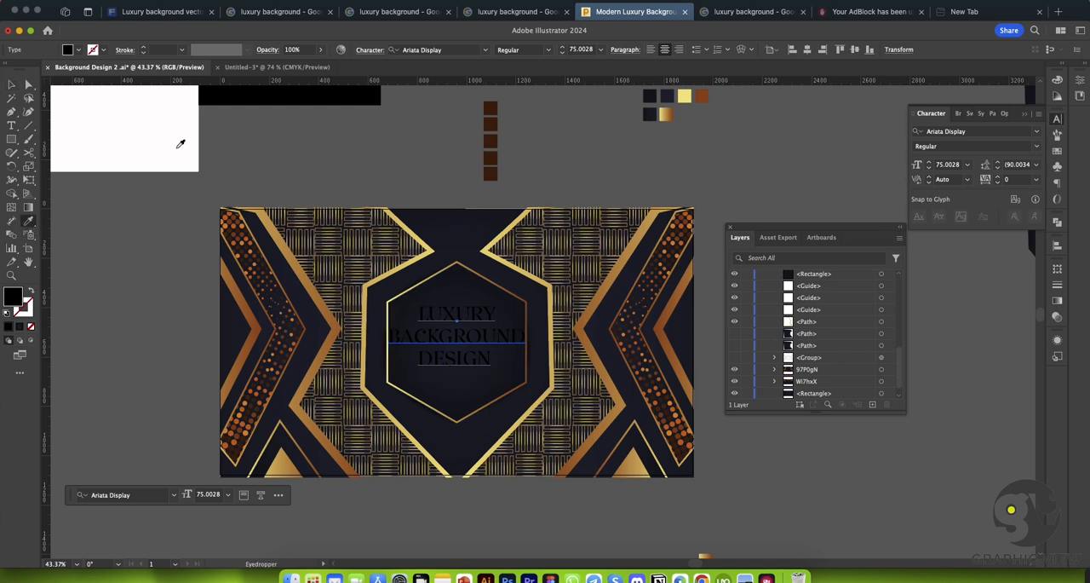
{"action": "left_click", "coordinate": [11, 85]}
{"action": "left_click", "coordinate": [266, 103]}
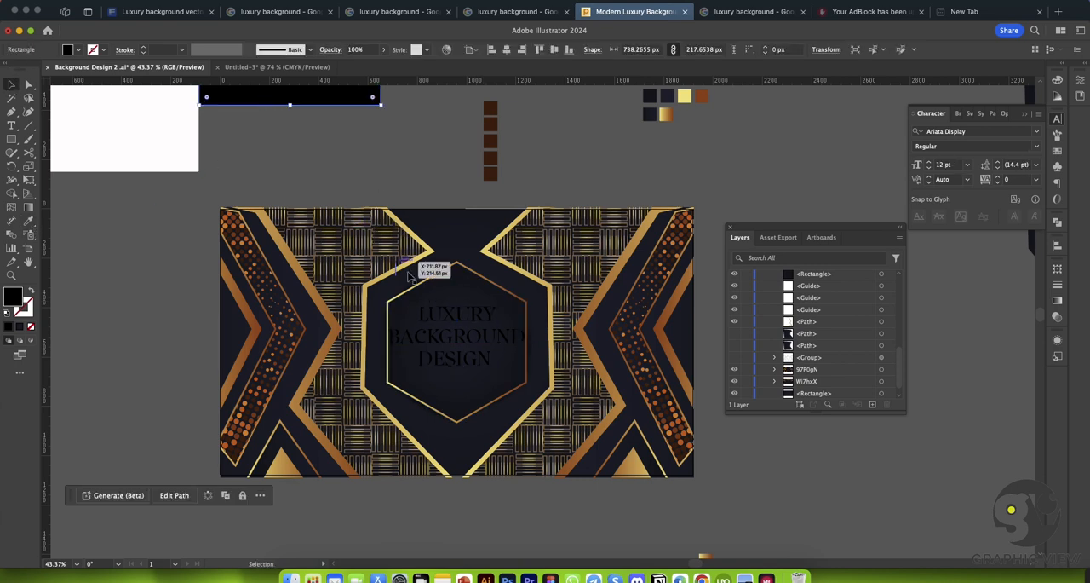
{"action": "left_click_drag", "start_coordinate": [457, 323], "coordinate": [127, 219]}
{"action": "left_click", "coordinate": [451, 341]}
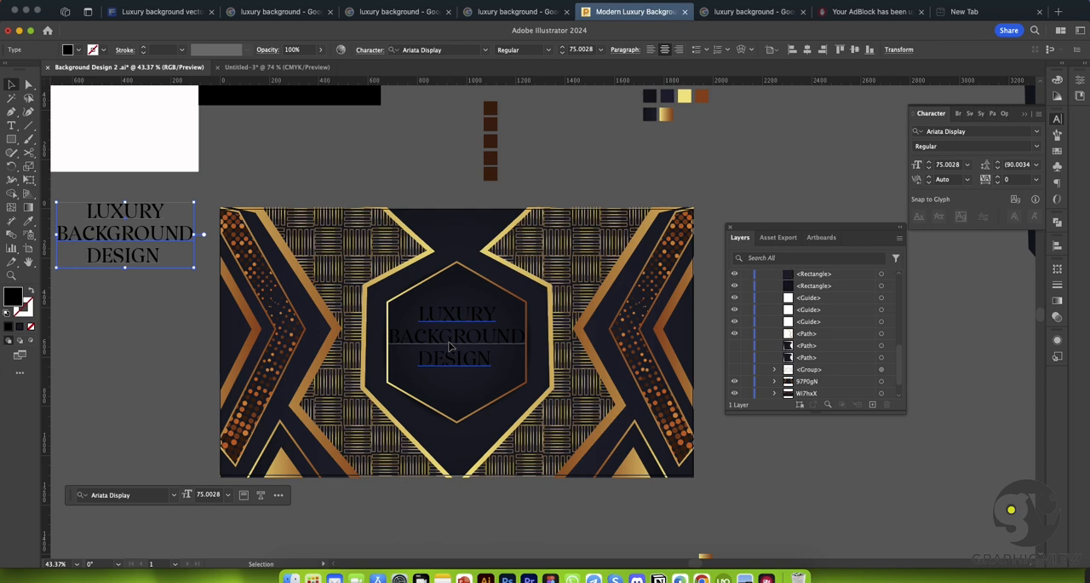
Step: Fill the outlined title with the gold gradient swatch and run the gradient diagonally across all the letters
{"action": "left_click", "coordinate": [28, 220]}
{"action": "left_click", "coordinate": [665, 113]}
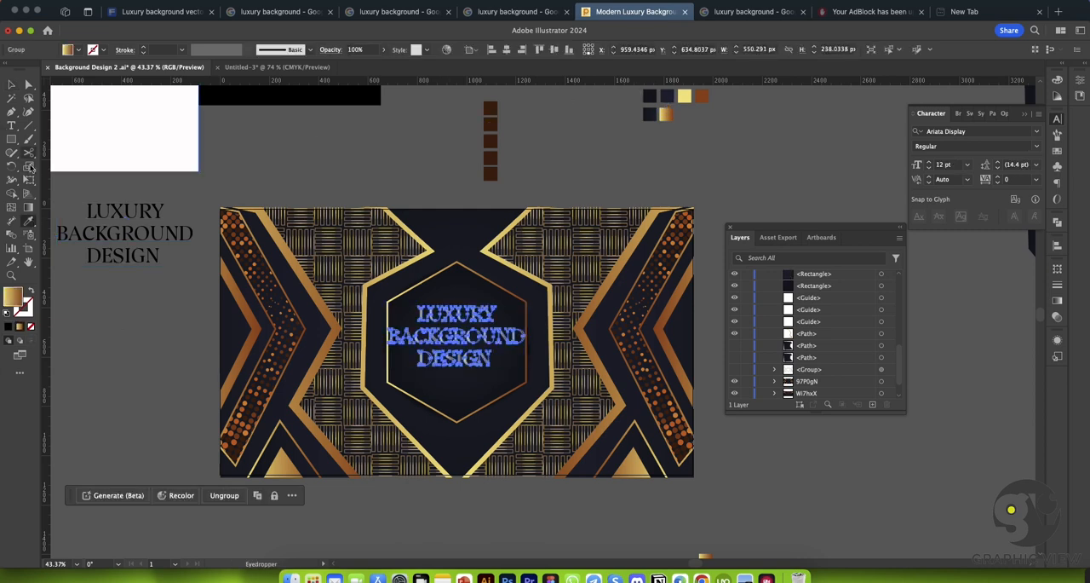
{"action": "key", "text": "v"}
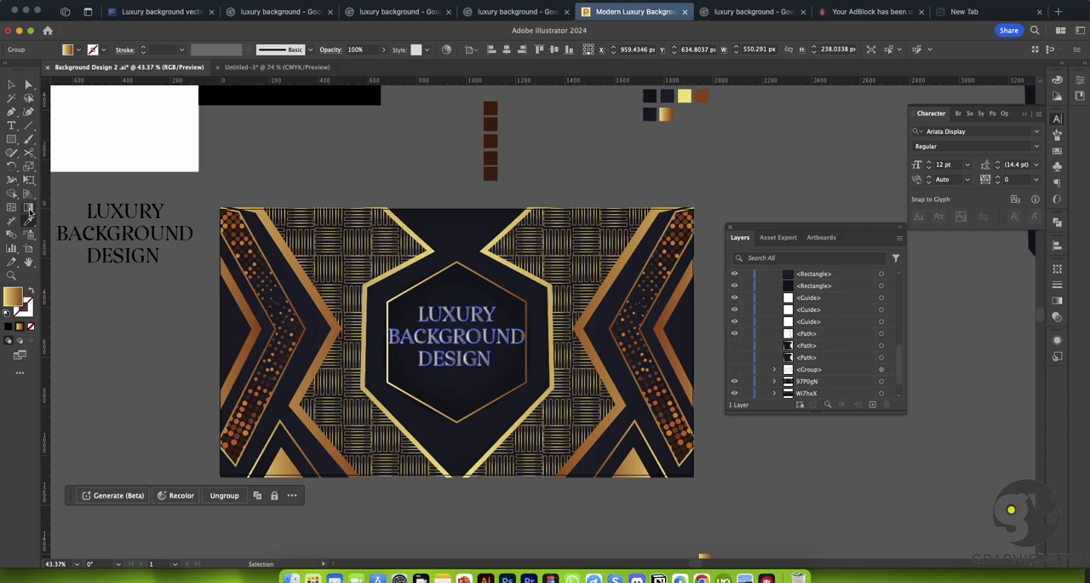
{"action": "left_click", "coordinate": [29, 208]}
{"action": "left_click_drag", "start_coordinate": [417, 295], "coordinate": [497, 375]}
{"action": "left_click", "coordinate": [11, 82]}
{"action": "left_click", "coordinate": [328, 159]}
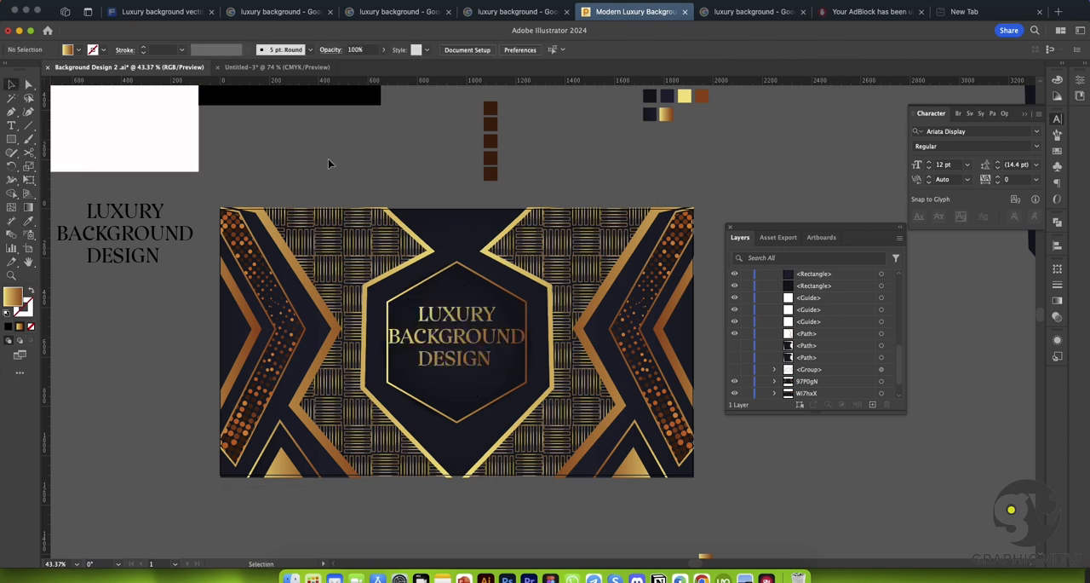
Step: Scale the gold title down proportionally to about 447 × 193 px so it clears the hexagon frame
{"action": "key", "text": "super+space"}
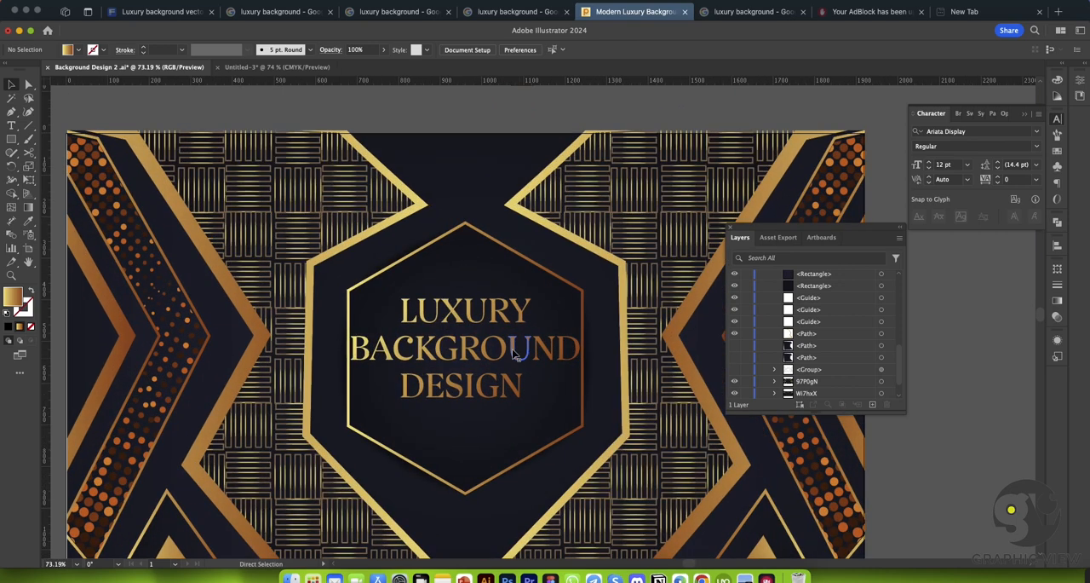
{"action": "left_click", "coordinate": [604, 323]}
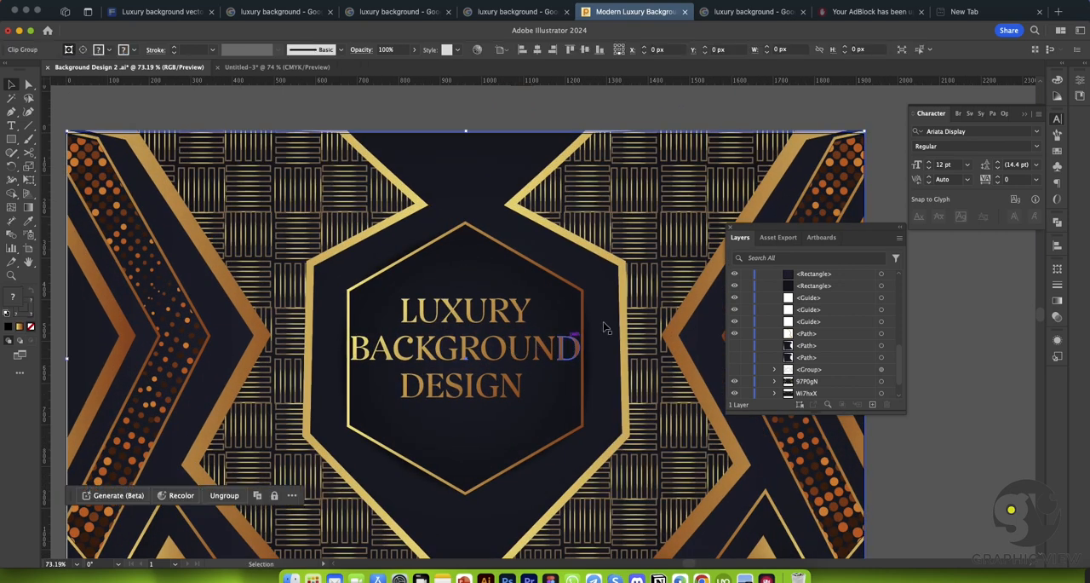
{"action": "left_click", "coordinate": [564, 351]}
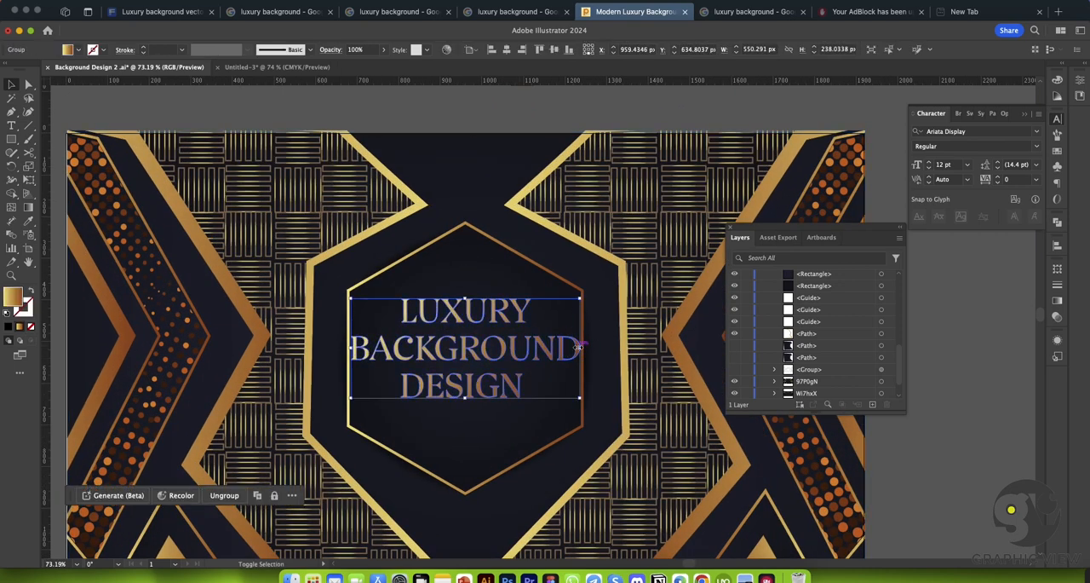
{"action": "left_click_drag", "start_coordinate": [583, 347], "coordinate": [527, 352]}
{"action": "key", "text": "super+z"}
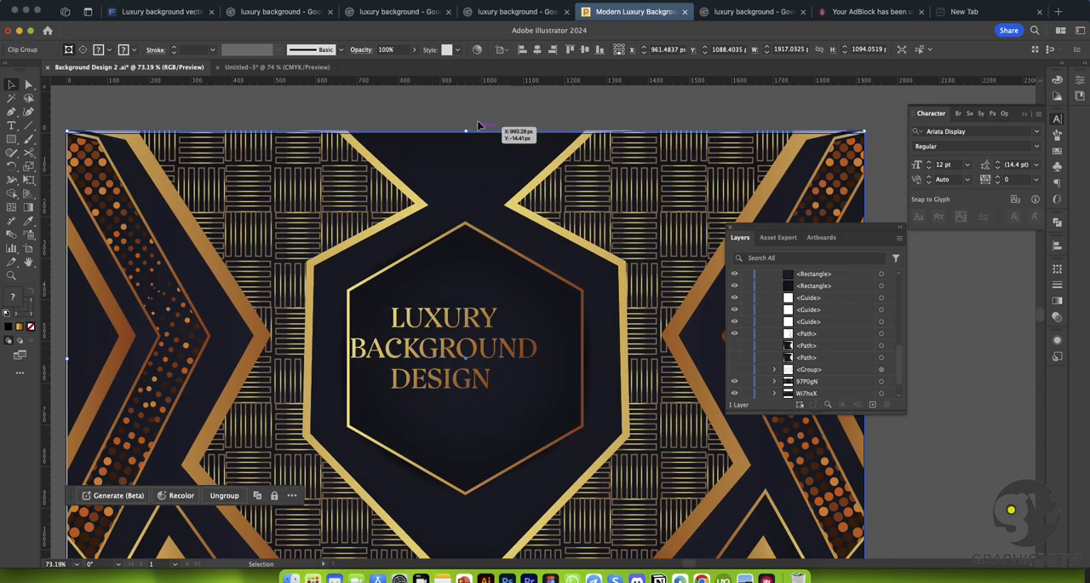
Step: Centre the gold title horizontally and vertically on the artboard and deselect it
{"action": "left_click", "coordinate": [471, 319]}
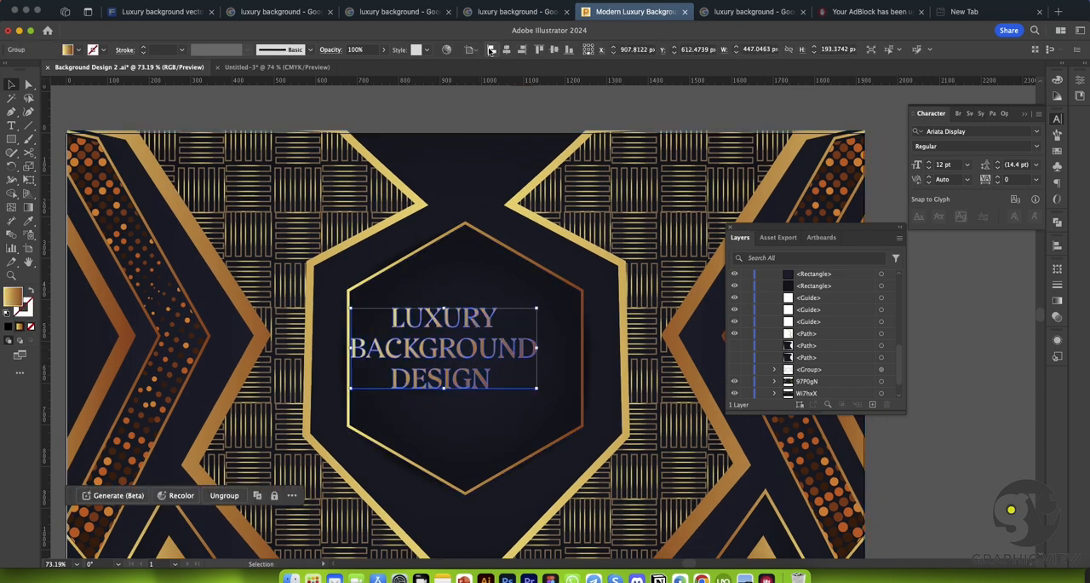
{"action": "left_click", "coordinate": [506, 50]}
{"action": "left_click", "coordinate": [461, 103]}
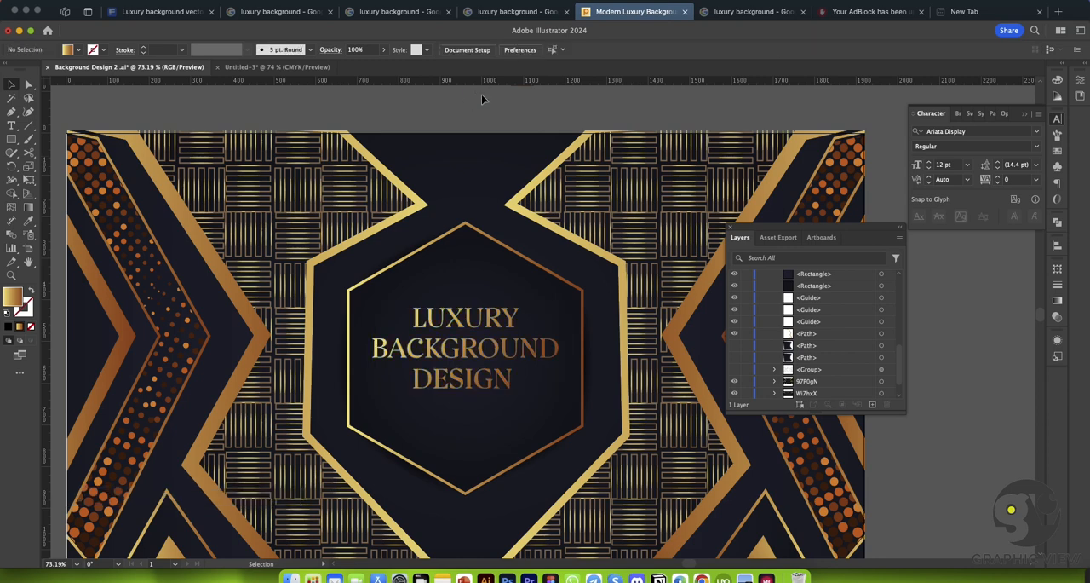
{"action": "left_click", "coordinate": [473, 317]}
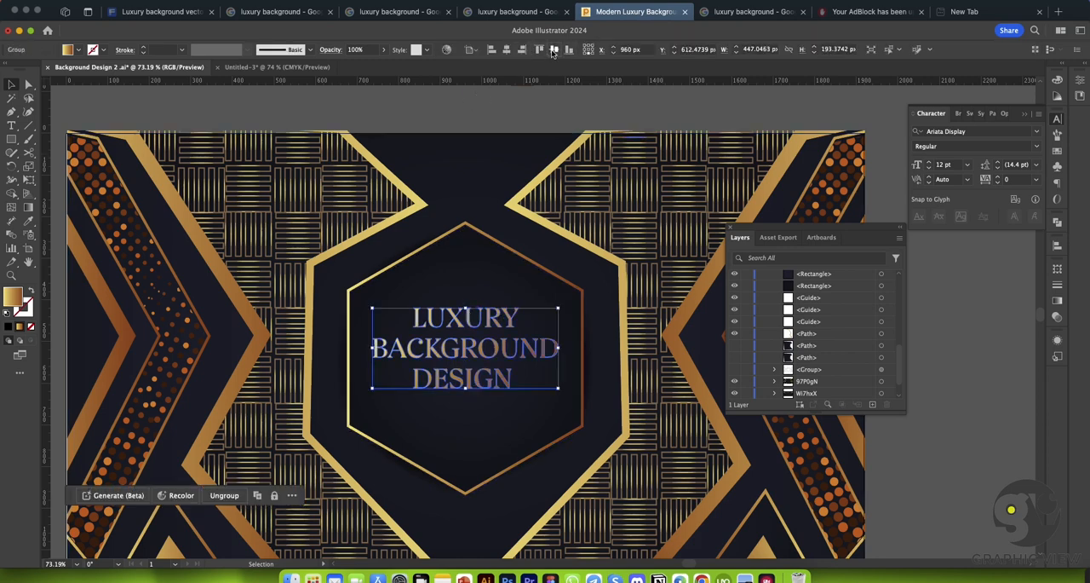
{"action": "left_click", "coordinate": [514, 98]}
Step: Bring the whole design into view and save the document
{"action": "key", "text": "super+space"}
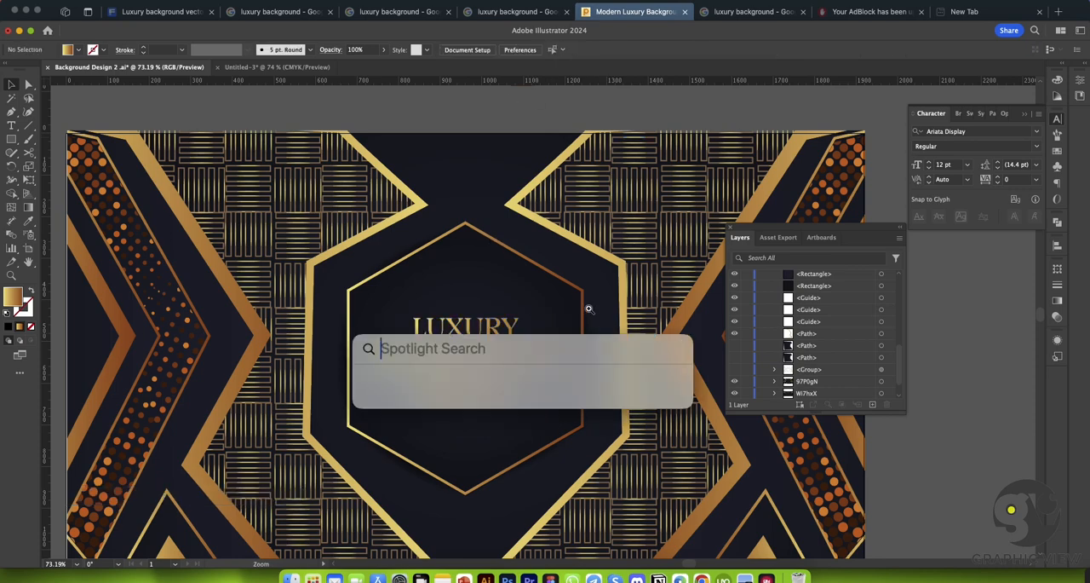
{"action": "left_click_drag", "start_coordinate": [584, 287], "coordinate": [464, 246]}
{"action": "left_click_drag", "start_coordinate": [563, 263], "coordinate": [528, 259]}
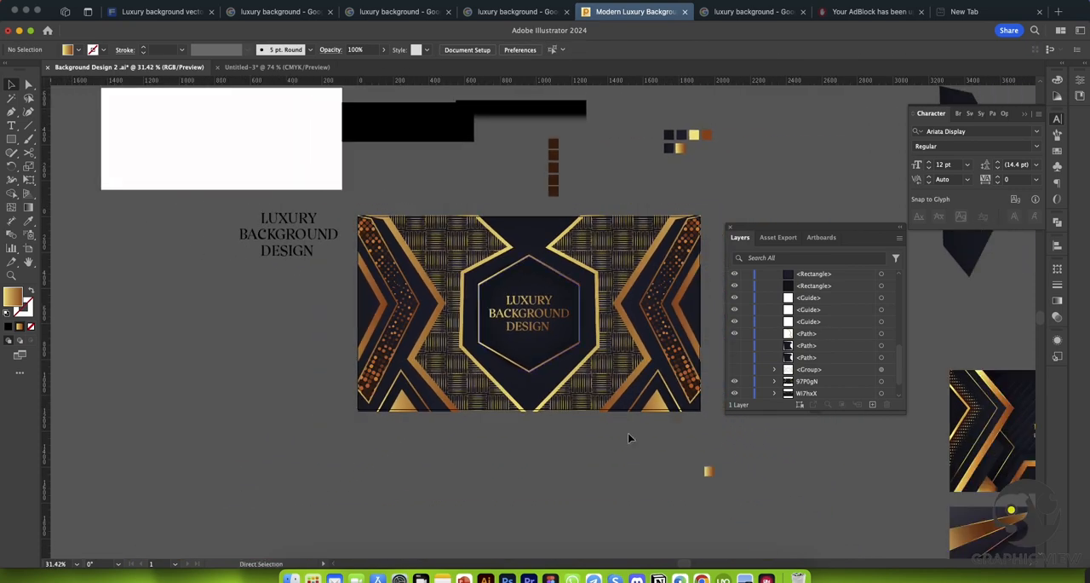
{"action": "left_click_drag", "start_coordinate": [600, 461], "coordinate": [552, 453]}
{"action": "left_click_drag", "start_coordinate": [591, 464], "coordinate": [574, 464]}
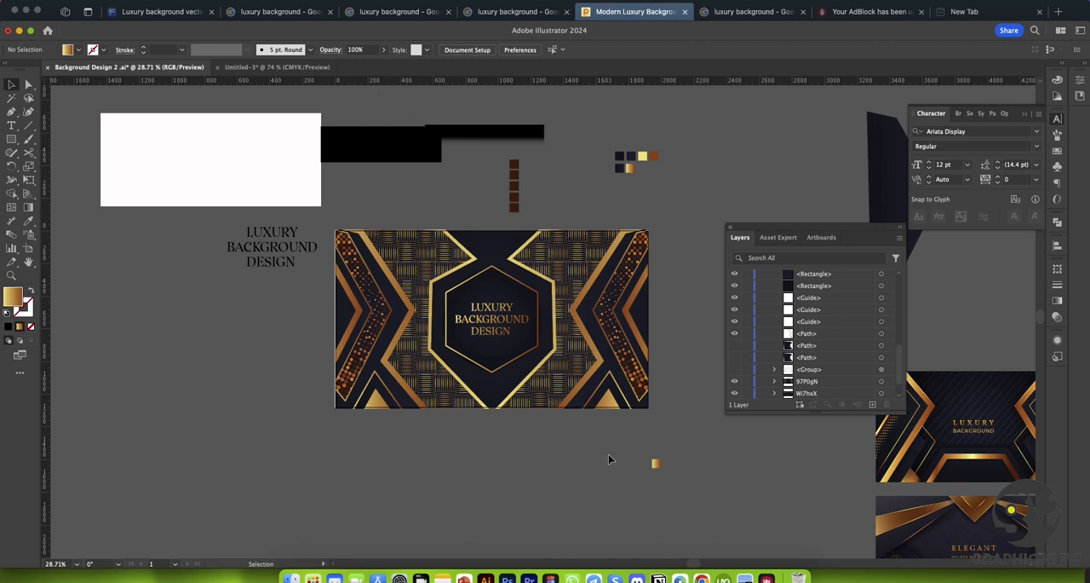
{"action": "key", "text": "super+s"}
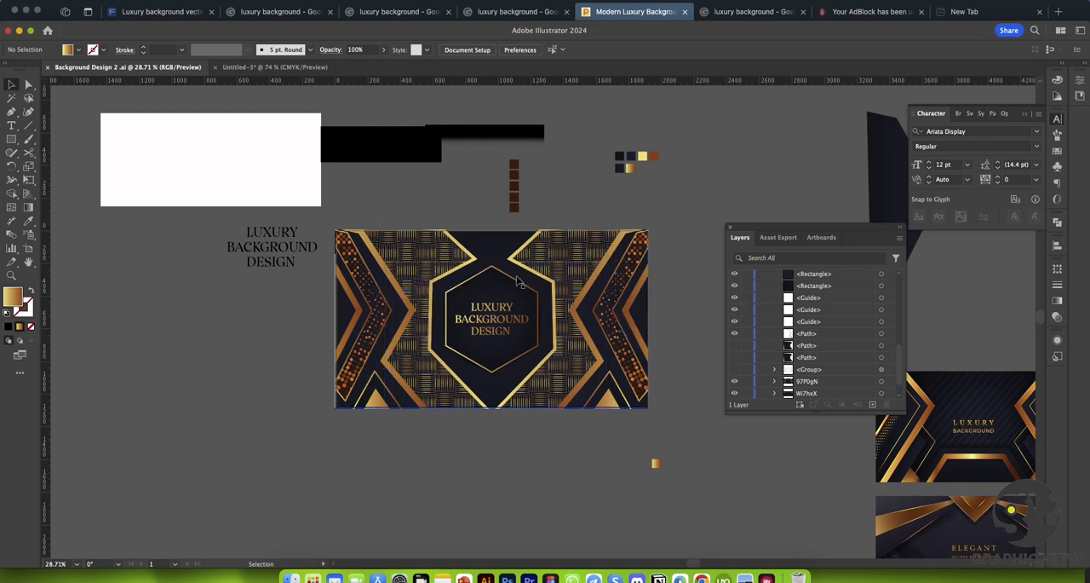
Step: Stretch the clipped artwork's left edge outward to the artboard edge, making it about 1922 px wide
{"action": "key", "text": "super+space"}
{"action": "left_click_drag", "start_coordinate": [468, 268], "coordinate": [566, 308]}
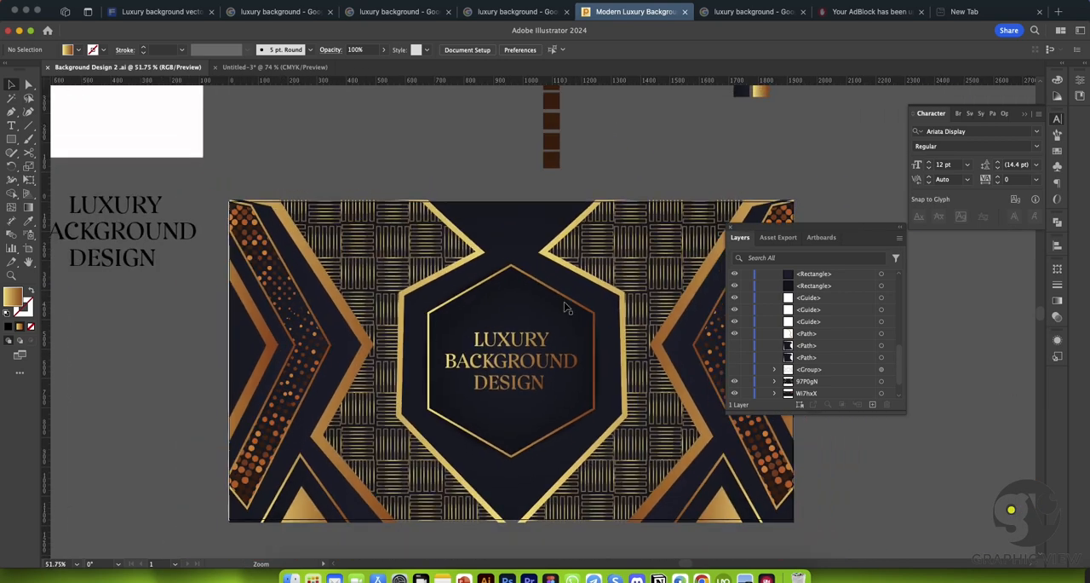
{"action": "key", "text": "v"}
{"action": "left_click", "coordinate": [237, 309]}
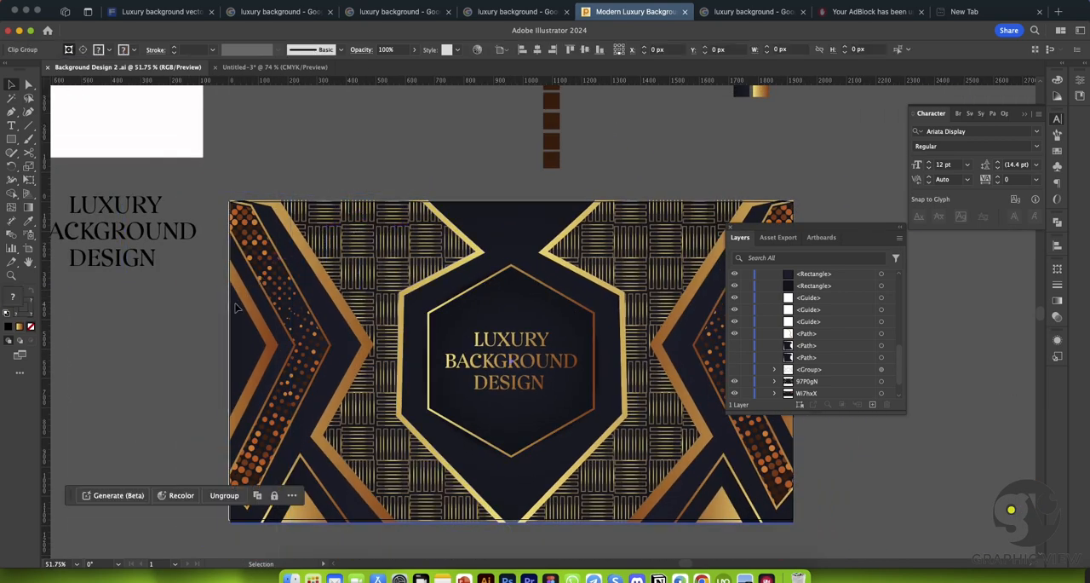
{"action": "left_click_drag", "start_coordinate": [231, 363], "coordinate": [227, 363]}
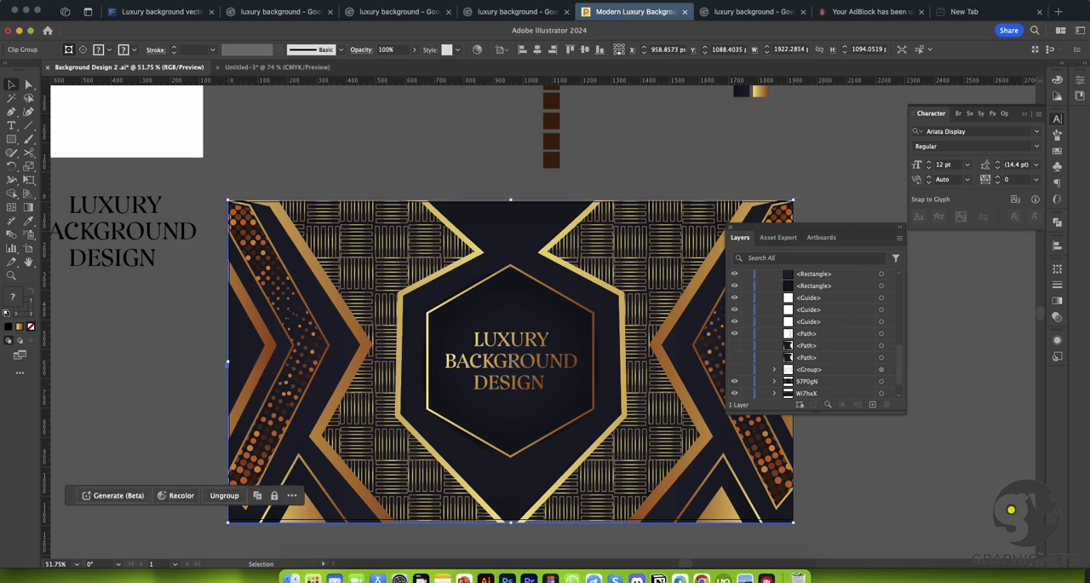